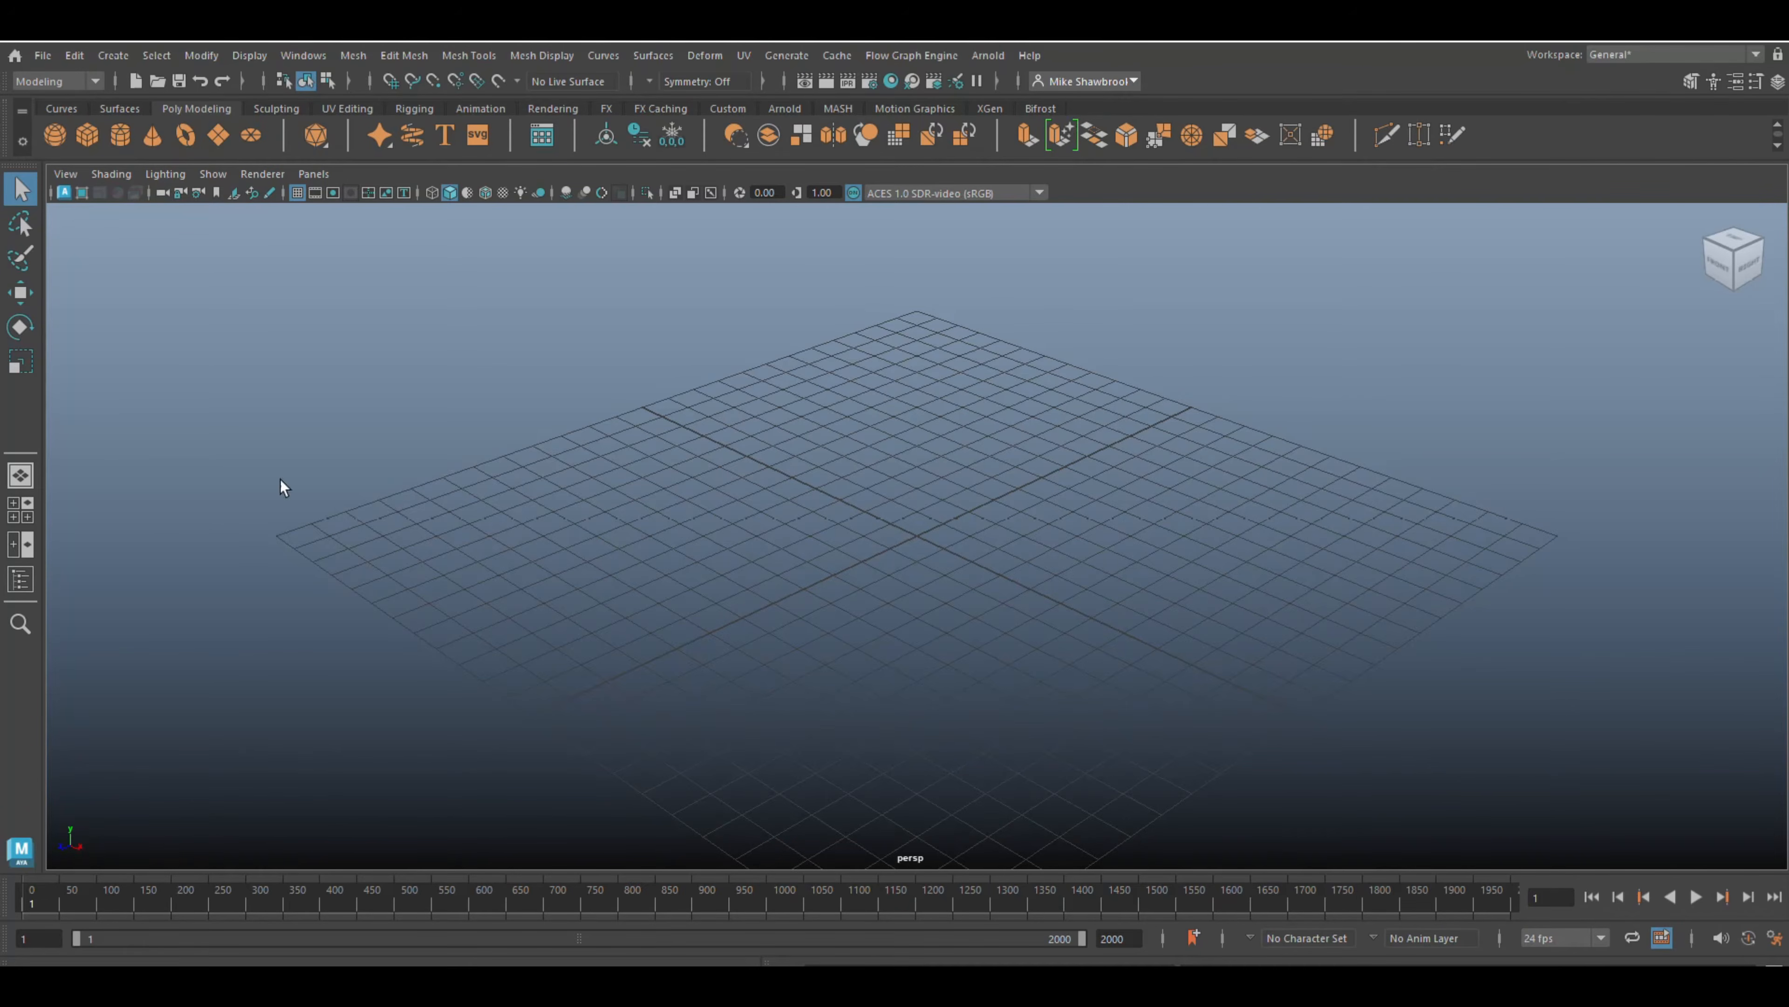
- Create a polygon cylinder at the centre of the grid
{"action": "left_click", "coordinate": [121, 135]}
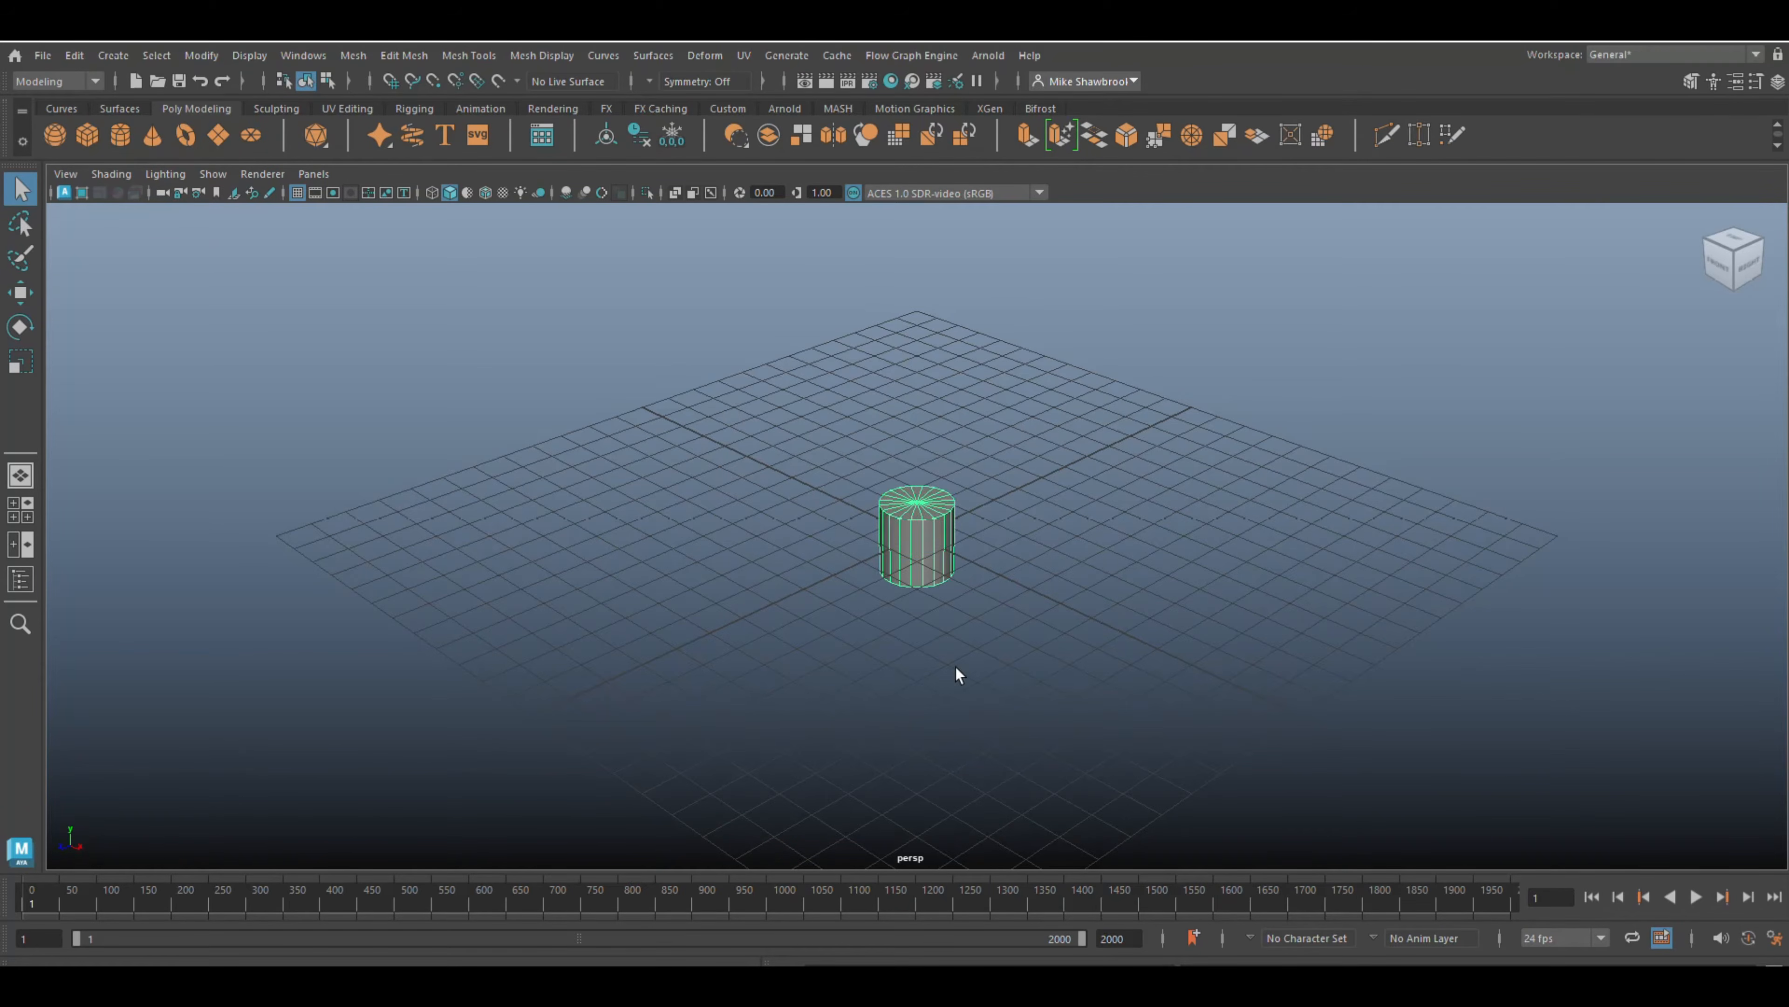
{"action": "key", "text": "f"}
{"action": "left_click_drag", "start_coordinate": [1083, 624], "coordinate": [1130, 648], "text": "alt"}
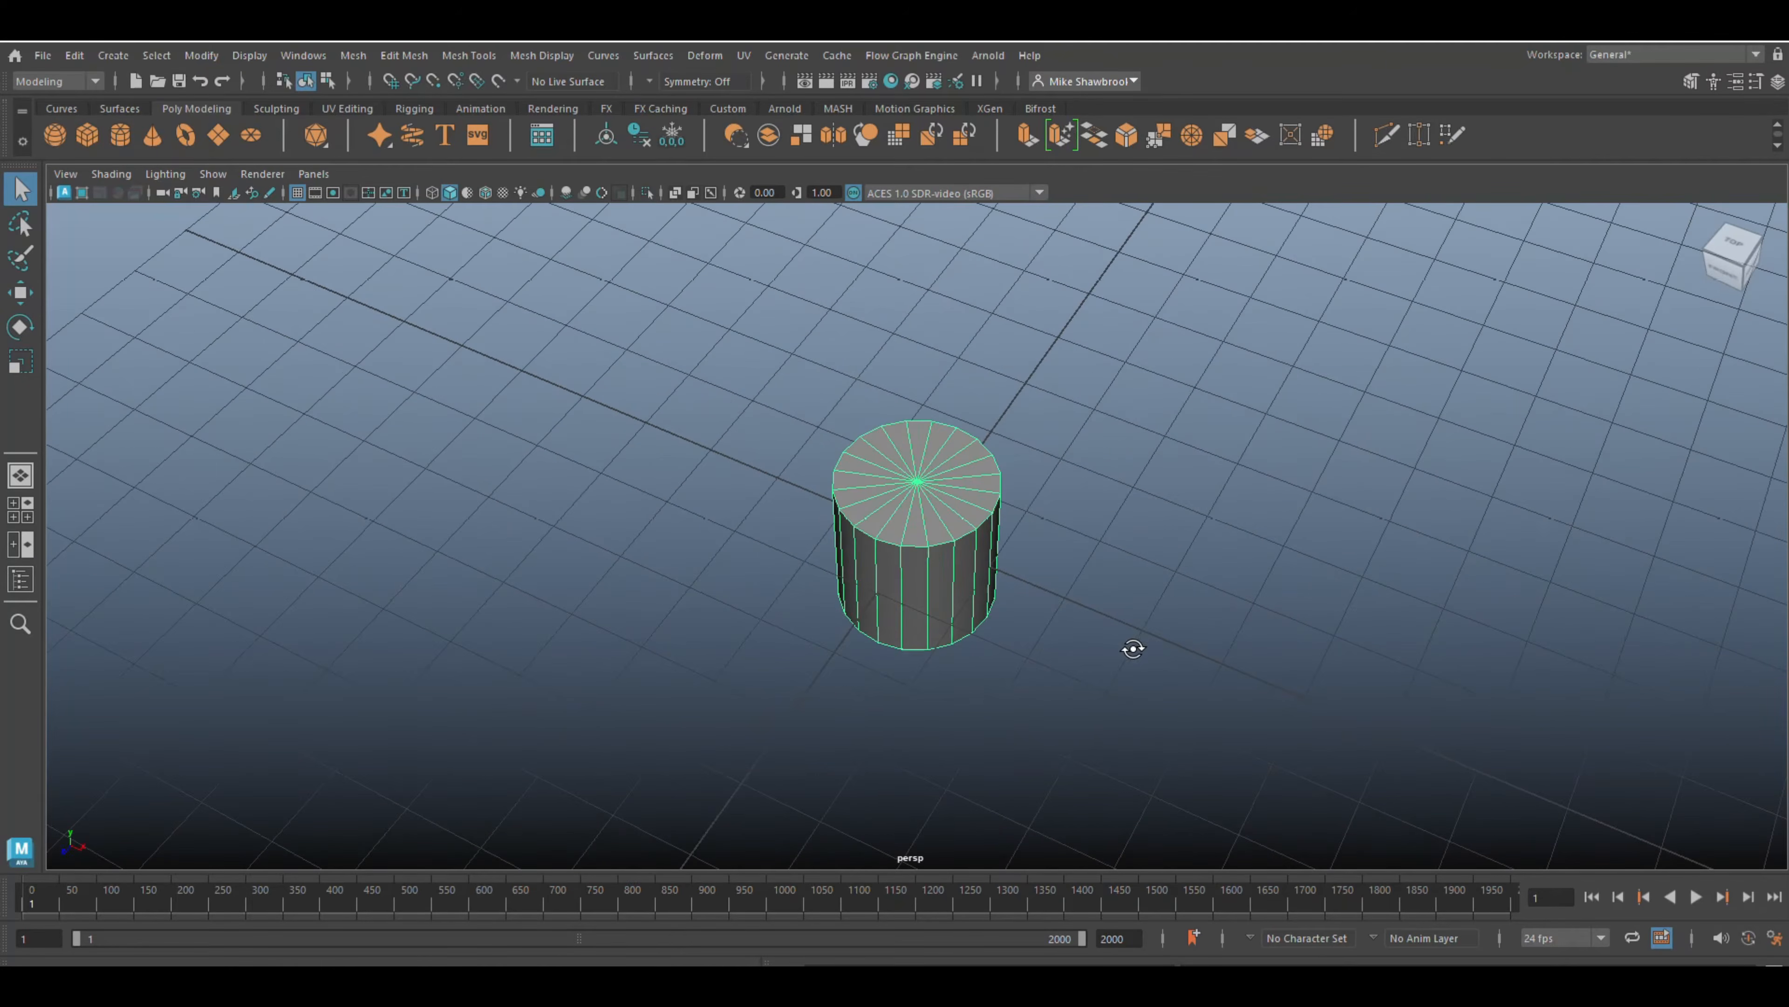
- Delete the cylinder's top and bottom cap faces, leaving only the open side wall
{"action": "right_click_drag", "start_coordinate": [1178, 397], "coordinate": [1187, 468]}
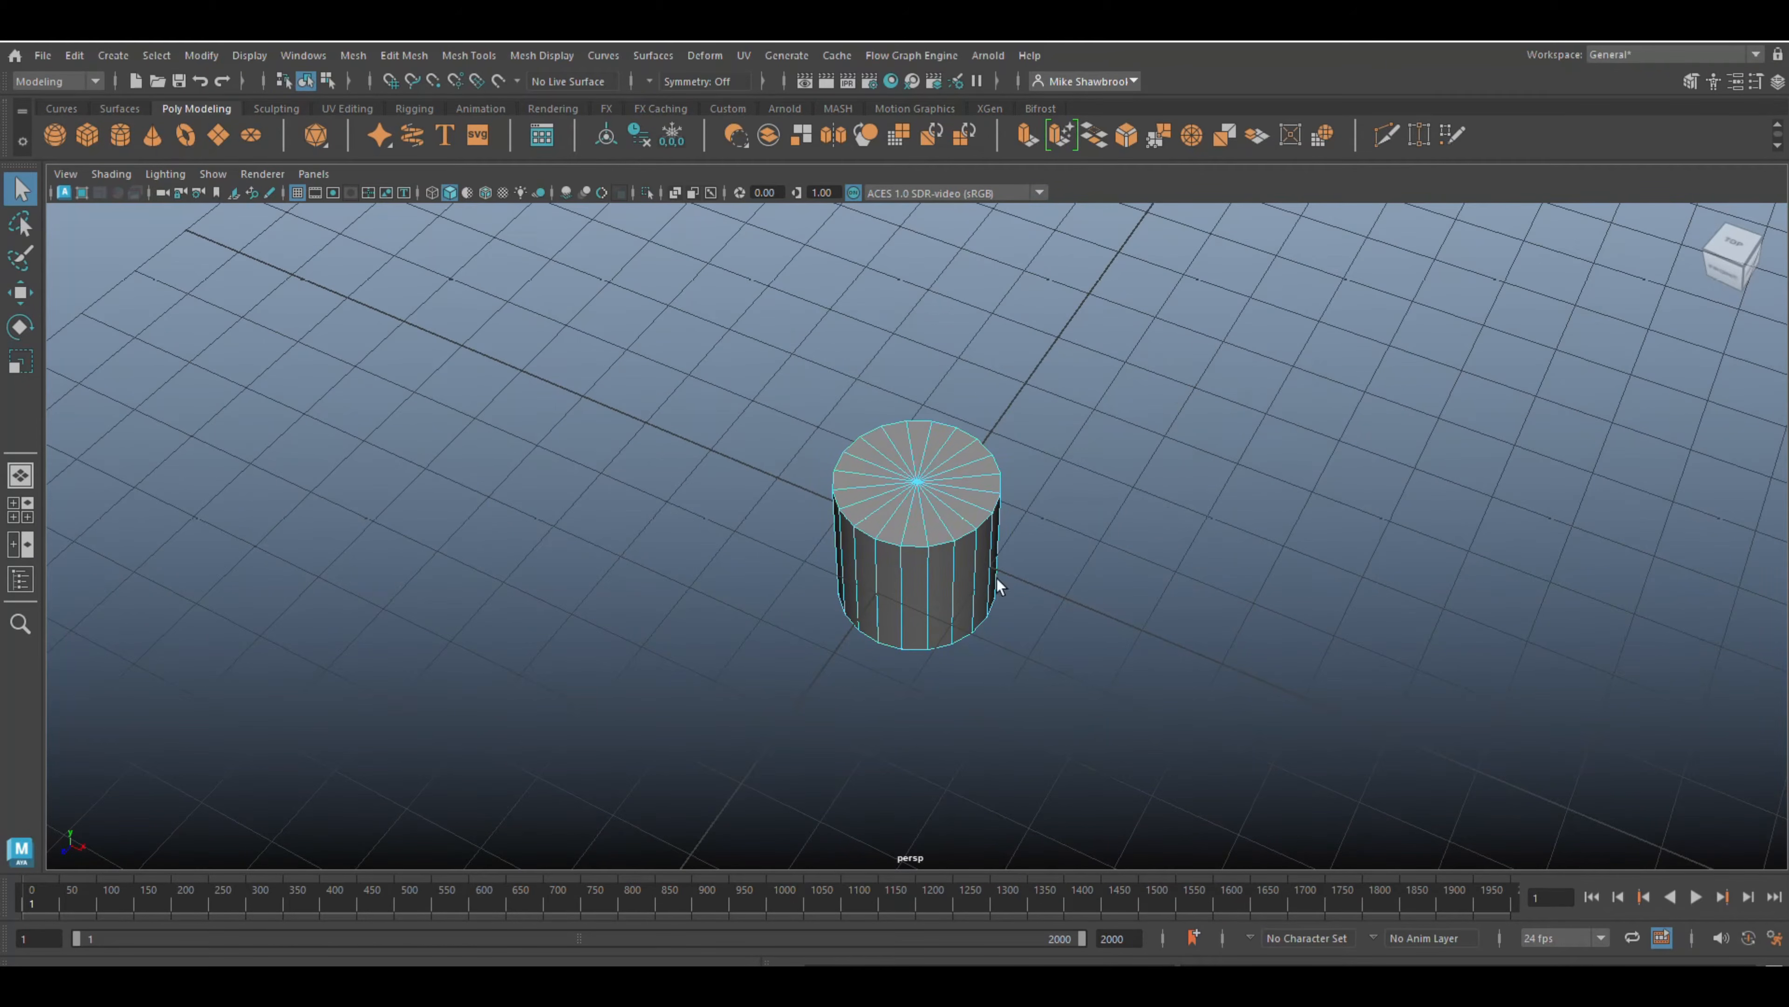
{"action": "left_click", "coordinate": [19, 510]}
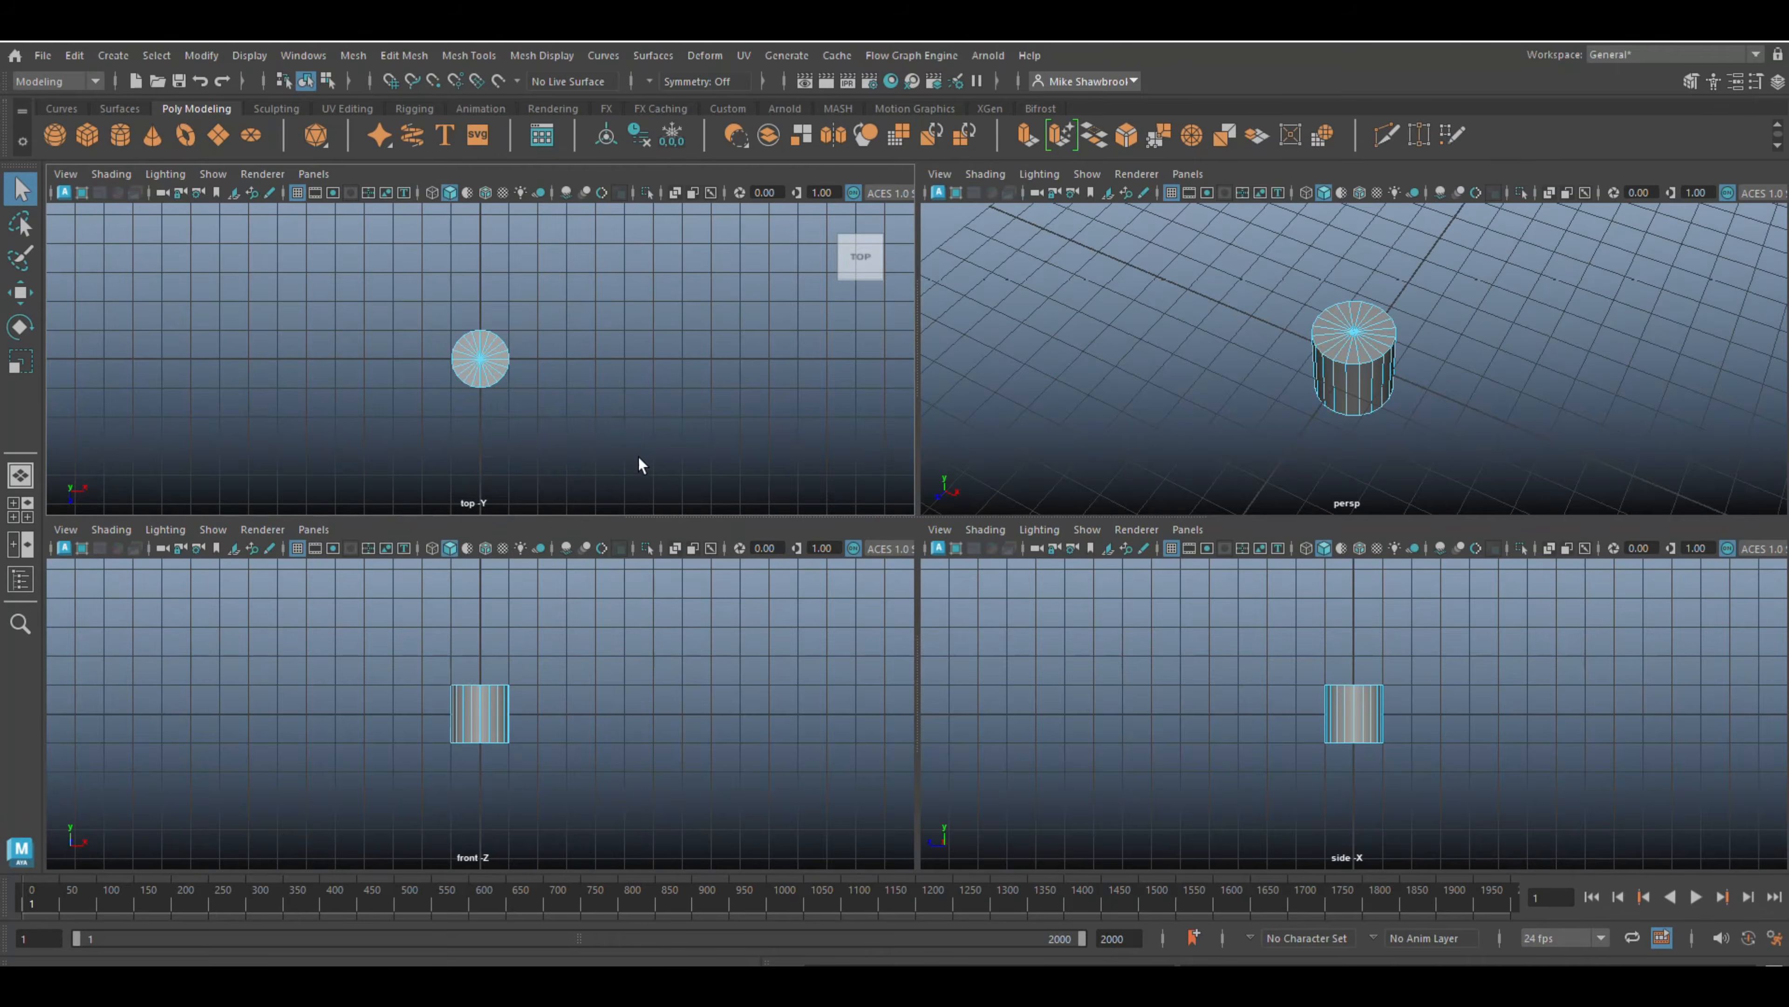
{"action": "key", "text": "space"}
{"action": "scroll", "coordinate": [866, 530], "scroll_direction": "up", "scroll_amount": 2}
{"action": "left_click_drag", "start_coordinate": [962, 572], "coordinate": [963, 577]}
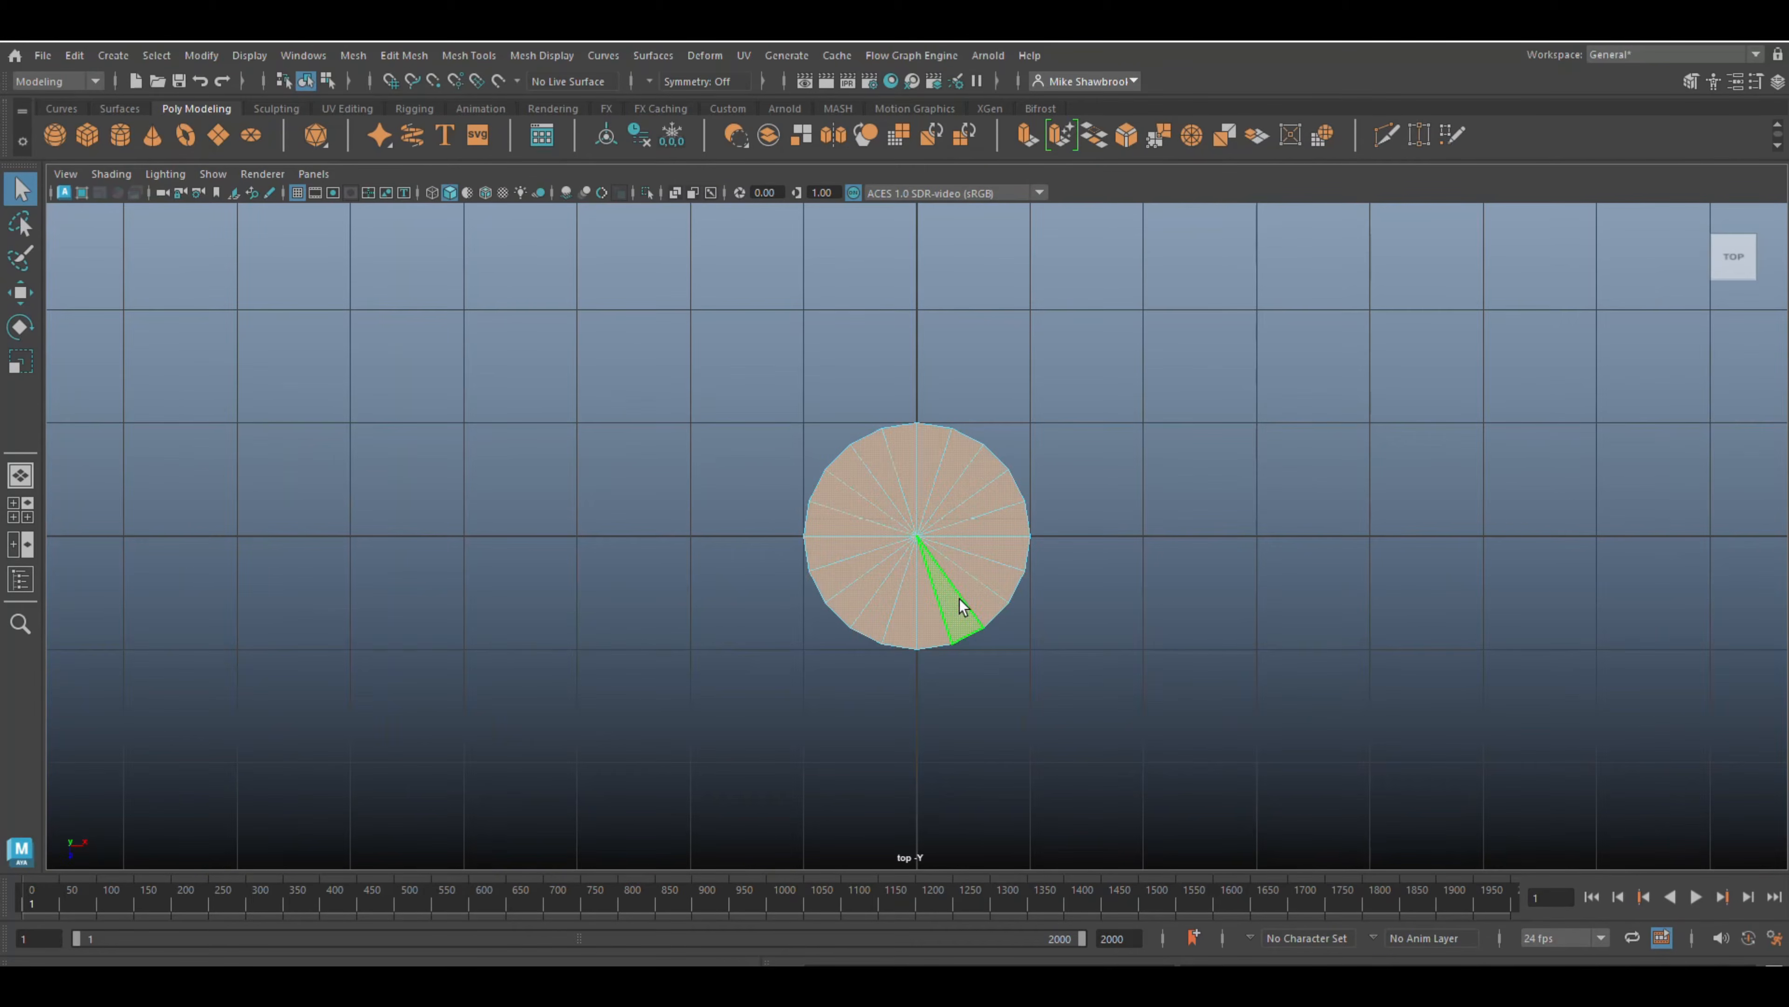
{"action": "key", "text": "Delete"}
- Lower the cylinder's top border edge loop close to the bottom one, turning the wall into a shallow ring
{"action": "left_click", "coordinate": [20, 510]}
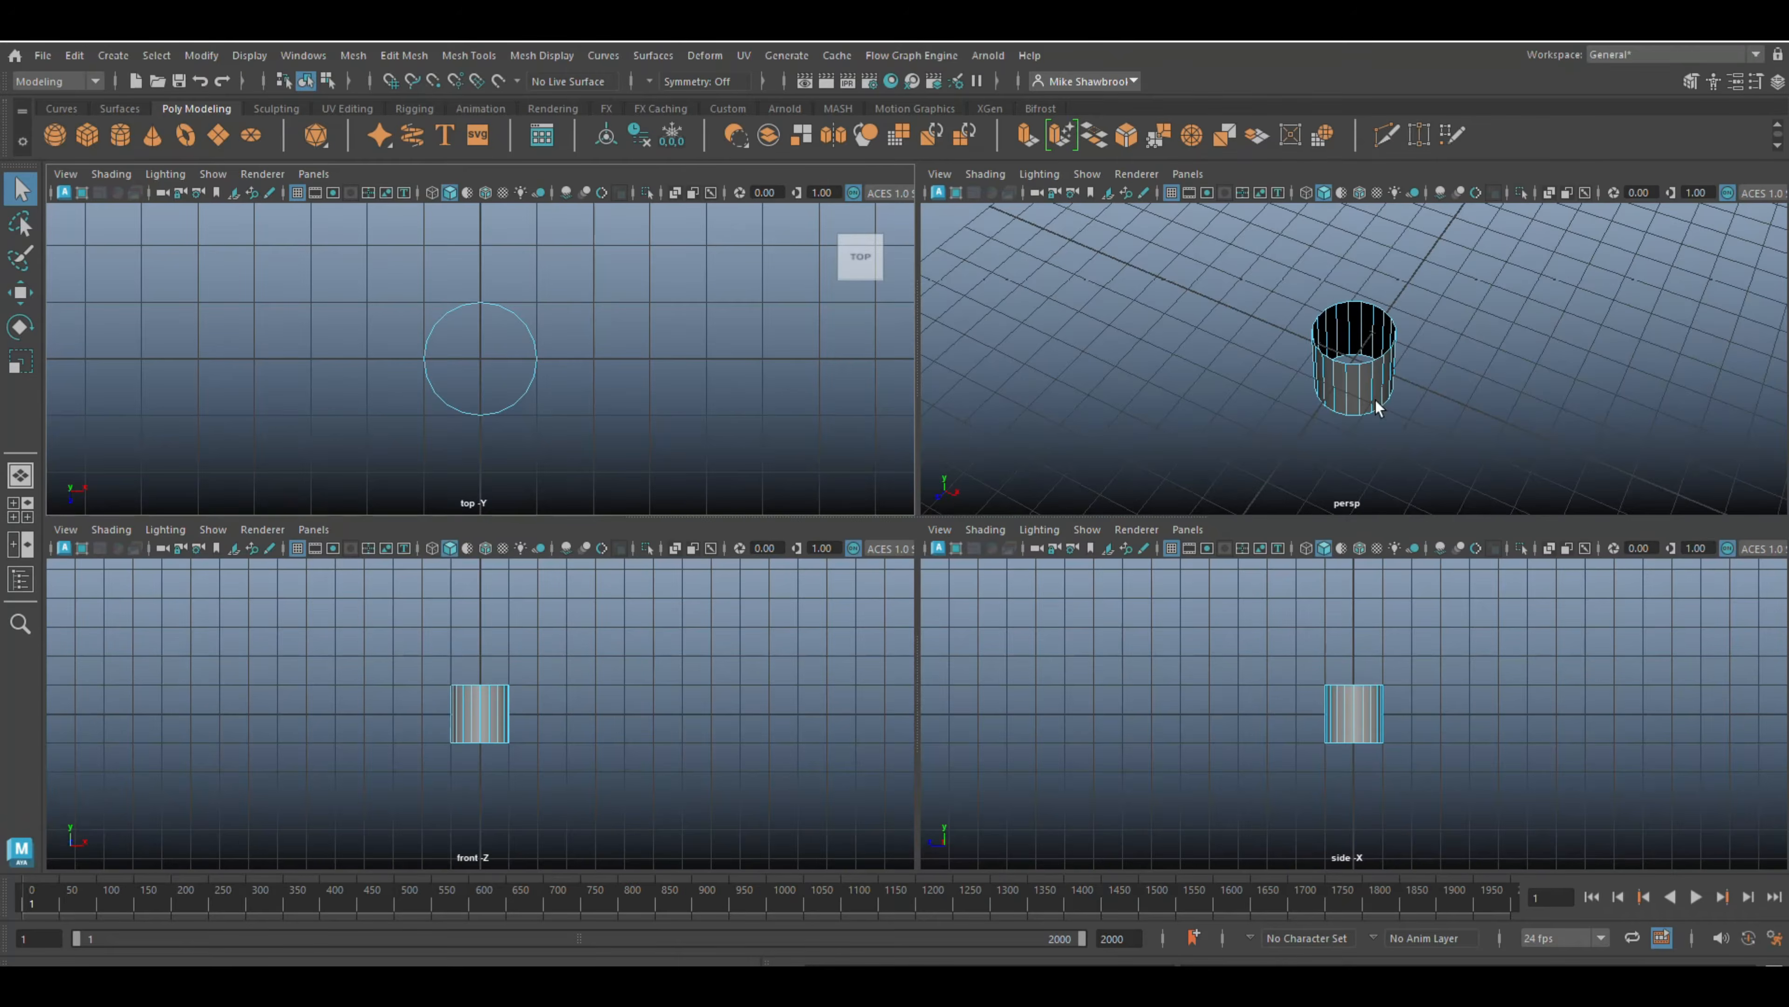
{"action": "key", "text": "space"}
{"action": "left_click_drag", "start_coordinate": [1254, 454], "coordinate": [1255, 400], "text": "alt"}
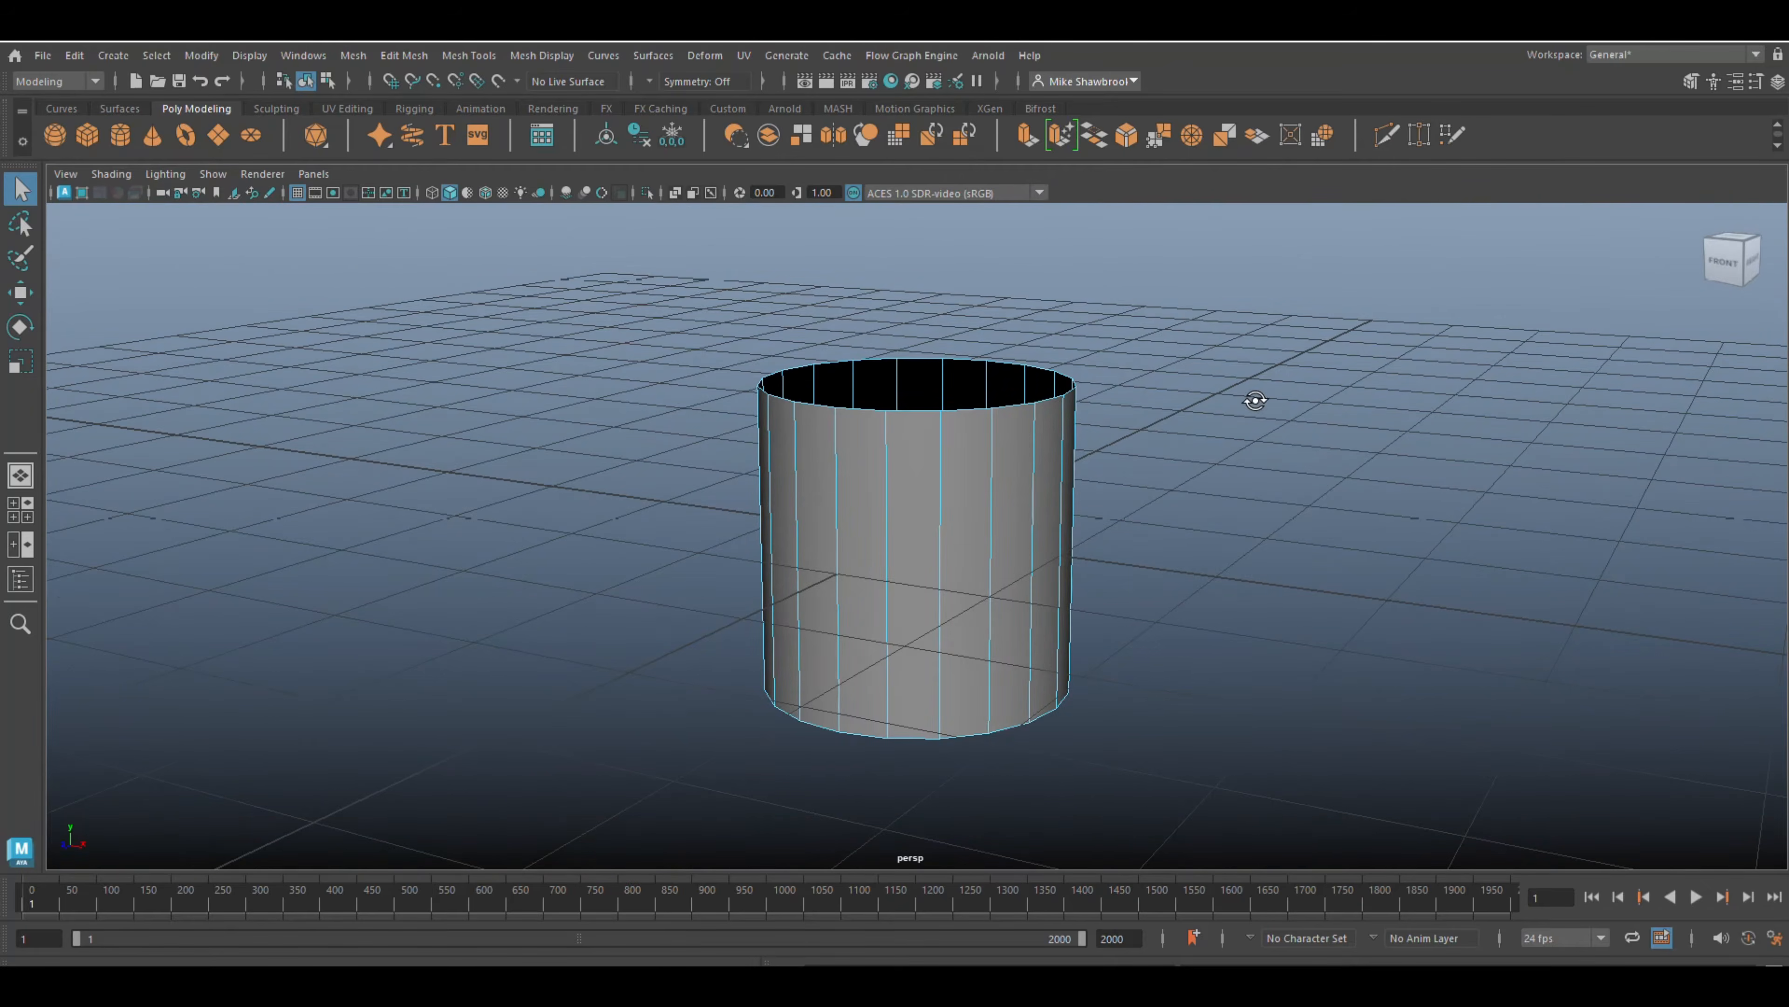
{"action": "right_click_drag", "start_coordinate": [1187, 313], "coordinate": [1093, 370]}
{"action": "key", "text": "w"}
{"action": "double_click", "coordinate": [958, 409]}
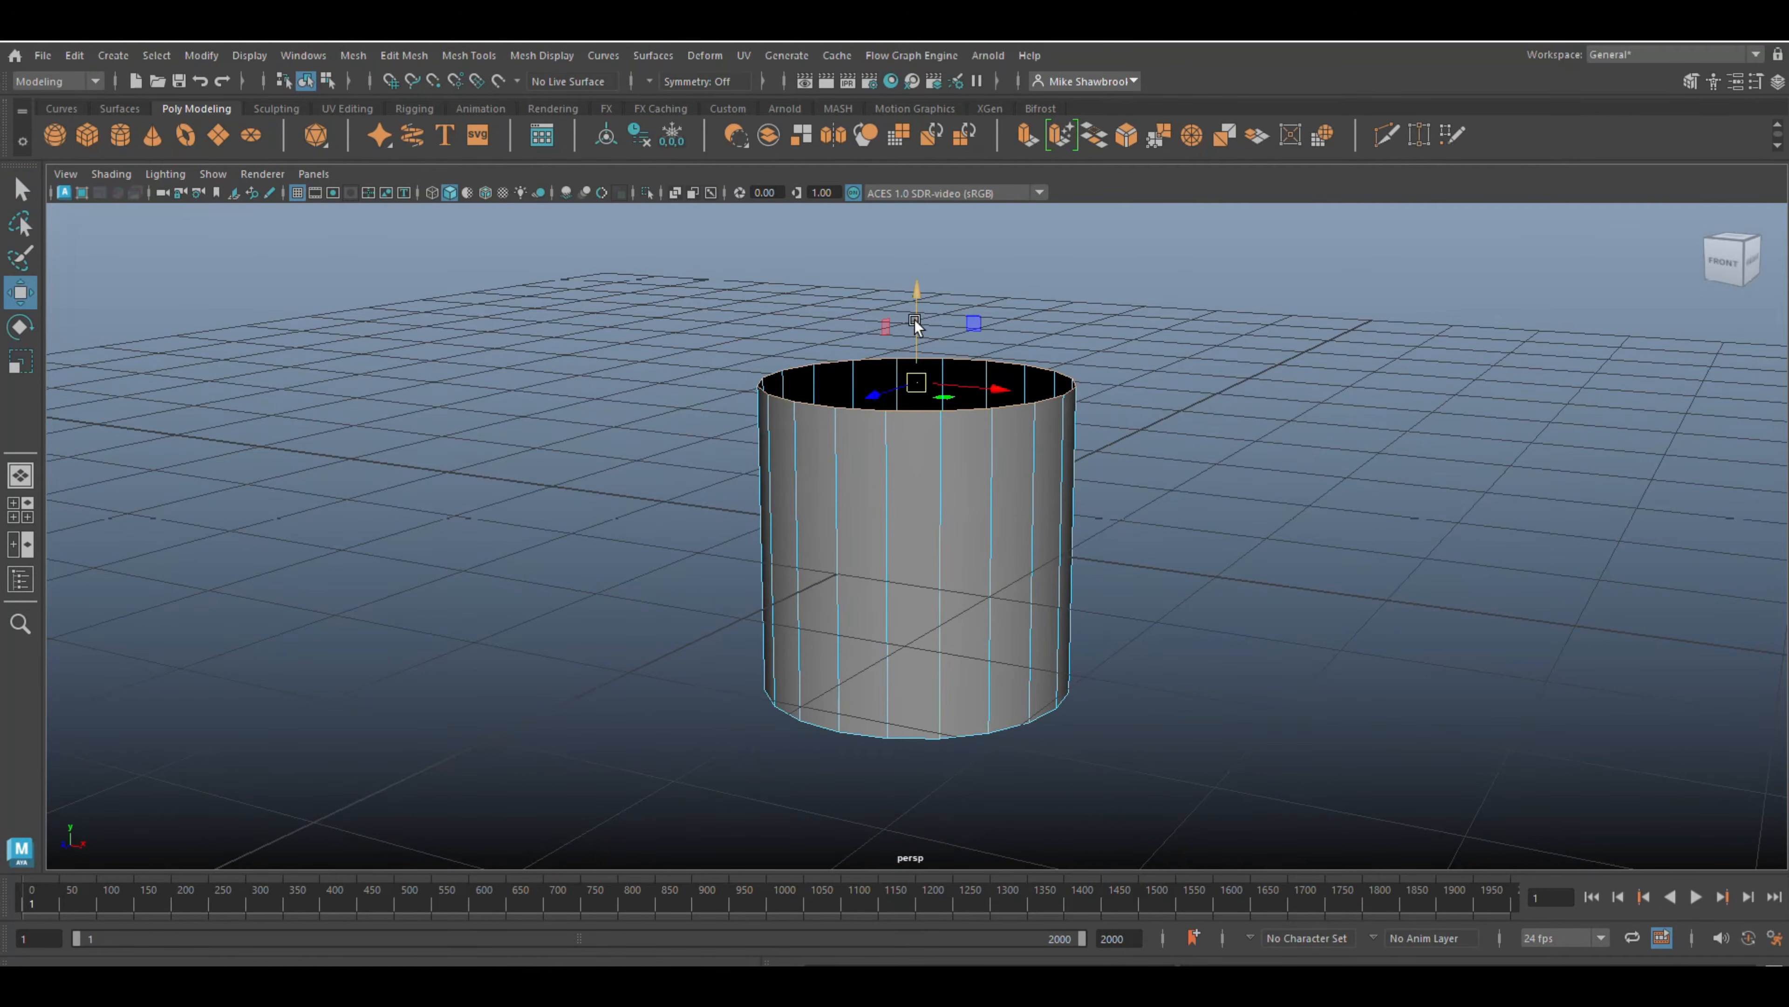
{"action": "left_click_drag", "start_coordinate": [915, 291], "coordinate": [937, 589]}
- Extrude the ring's bottom border edge loop and scale it outward into a flat flange
{"action": "right_click_drag", "start_coordinate": [1083, 627], "coordinate": [1155, 639], "text": "alt"}
{"action": "left_click_drag", "start_coordinate": [1155, 639], "coordinate": [1155, 427], "text": "alt"}
{"action": "right_click_drag", "start_coordinate": [1182, 367], "coordinate": [1184, 326]}
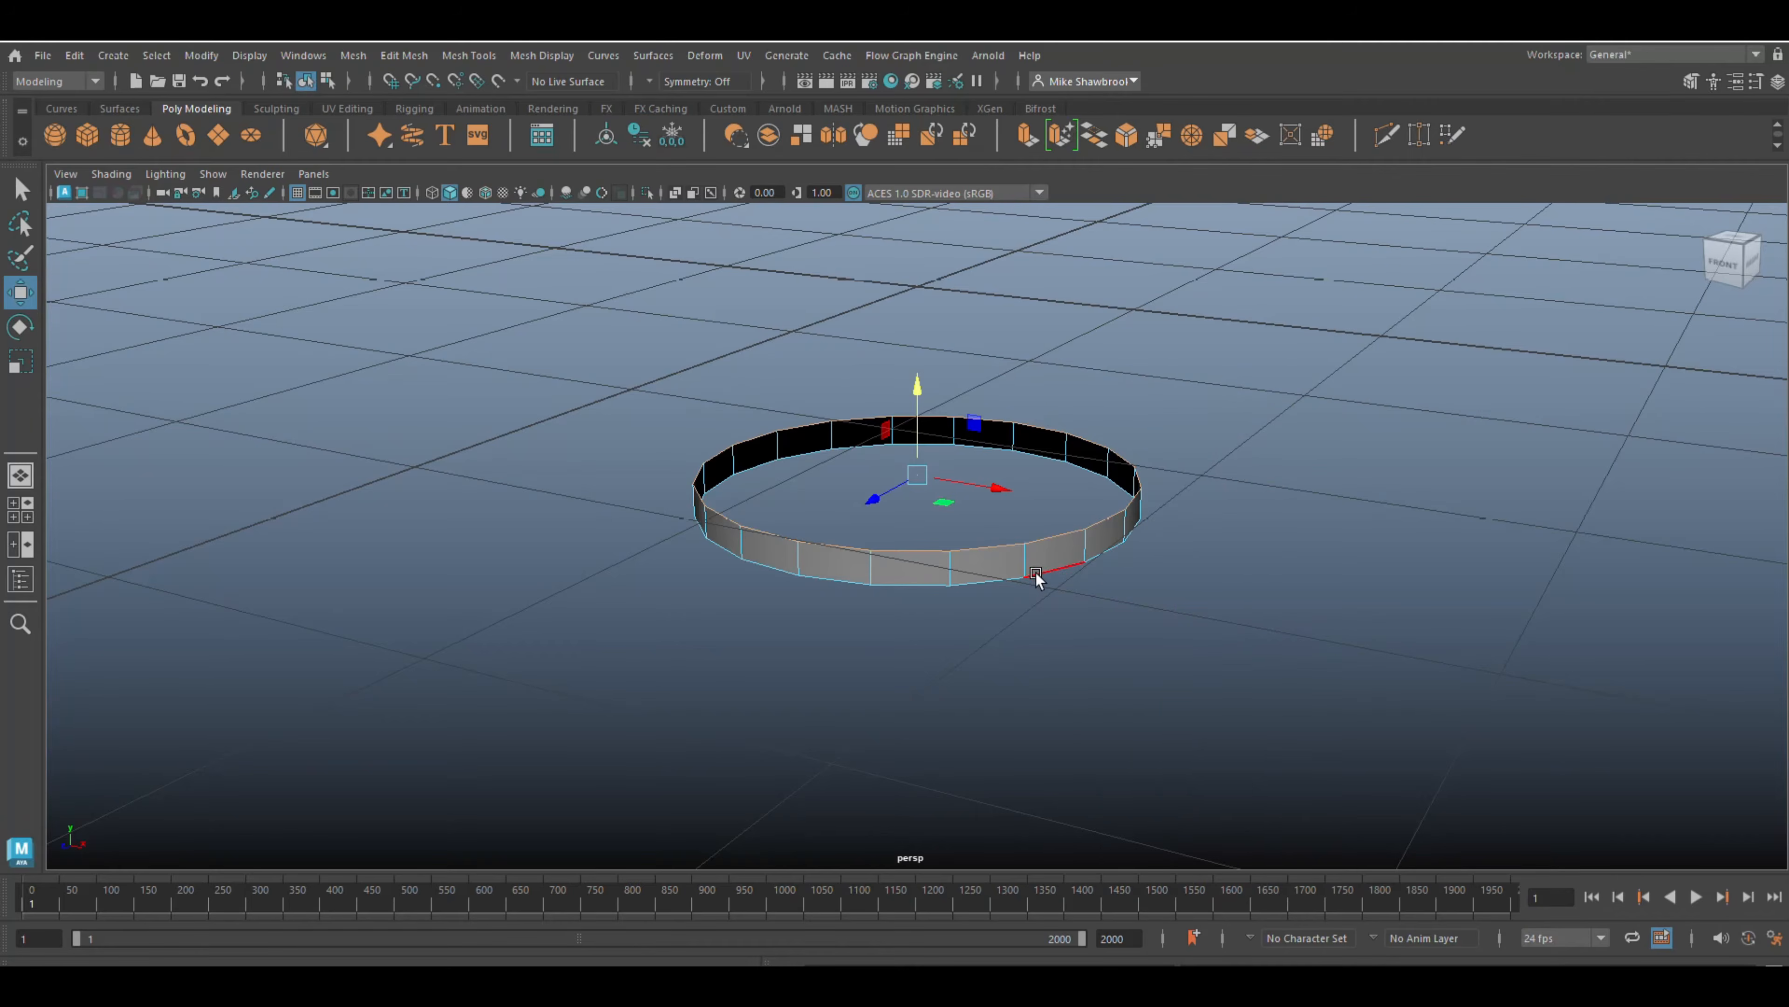
{"action": "double_click", "coordinate": [1003, 586]}
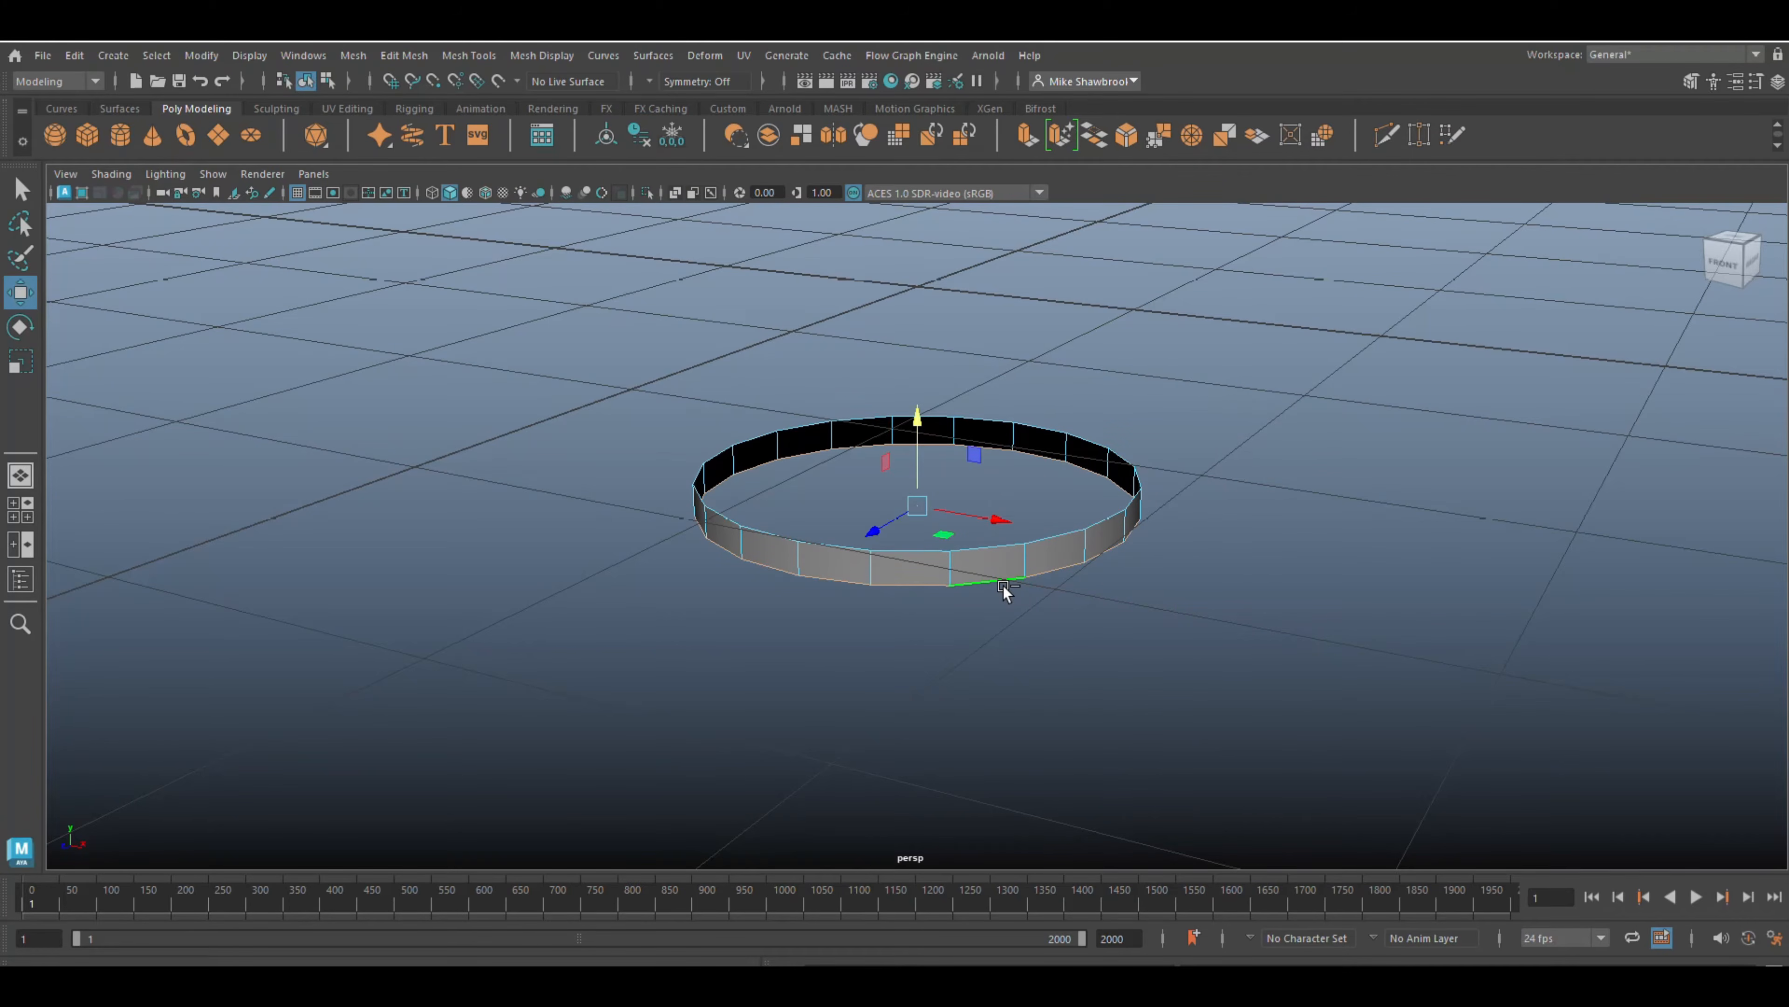
{"action": "key", "text": "ctrl+e"}
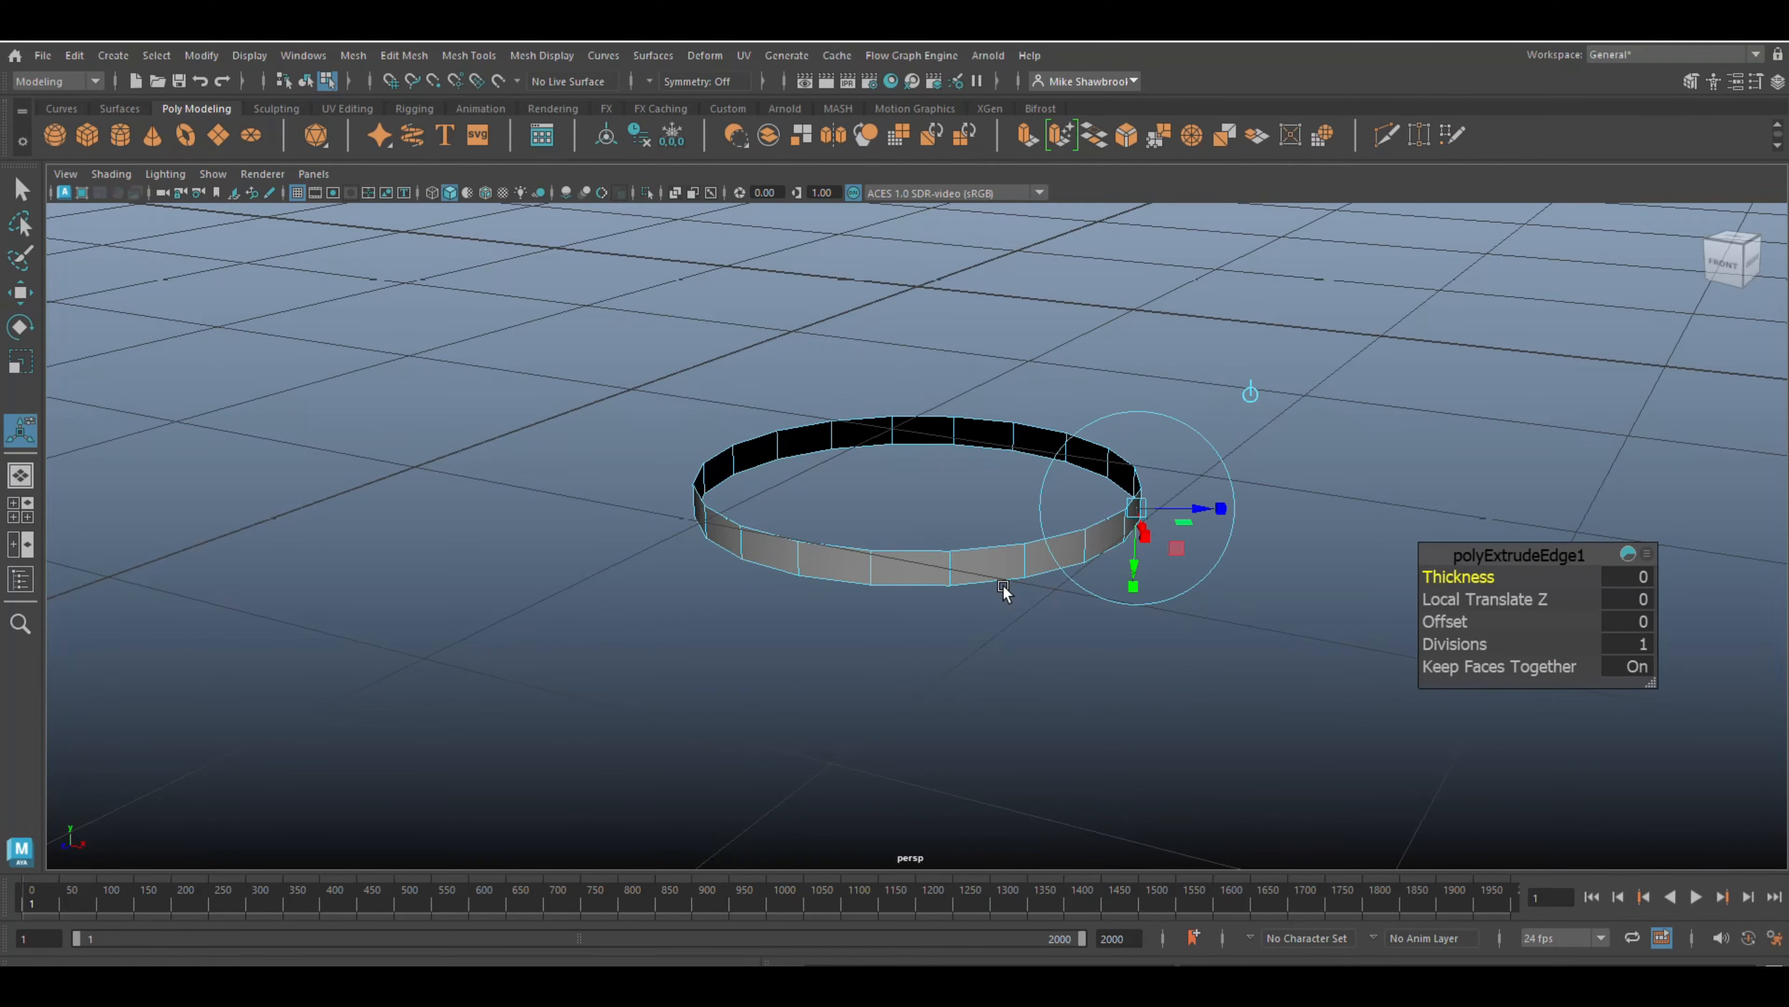
{"action": "key", "text": "r"}
{"action": "left_click_drag", "start_coordinate": [917, 507], "coordinate": [996, 549]}
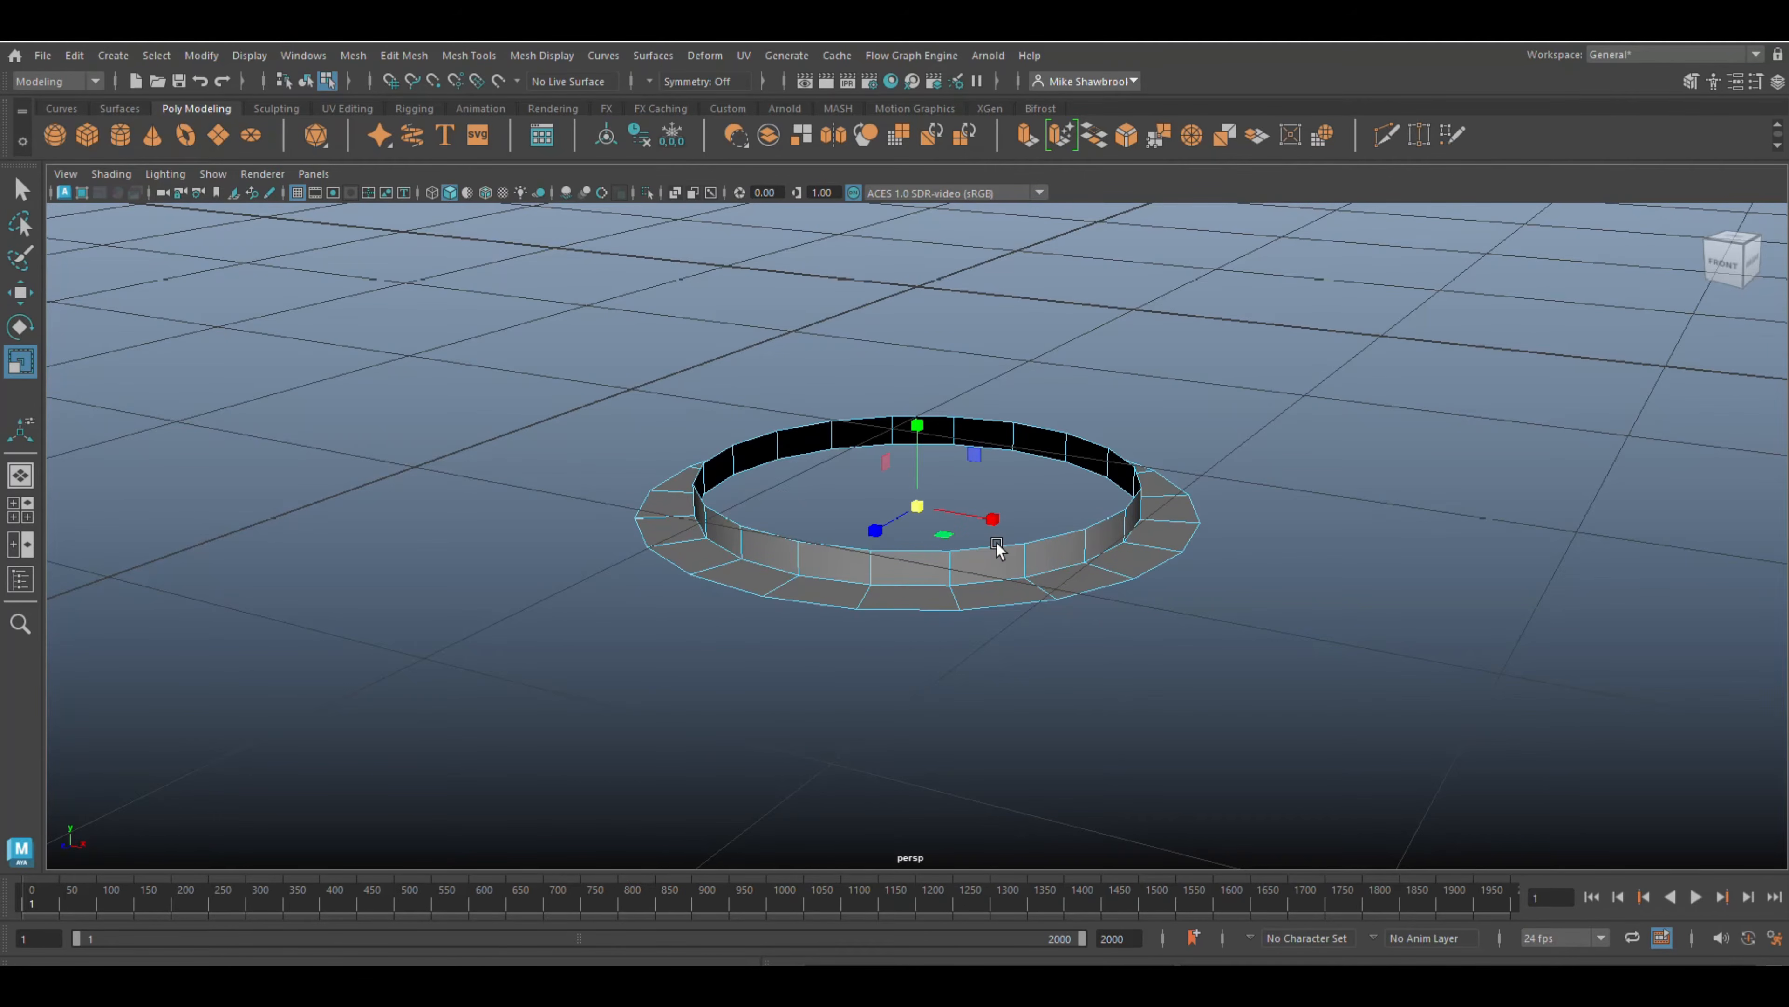
- Extrude the flange's outer border edge and move it slightly down to form a thin lip
{"action": "key", "text": "ctrl+e"}
{"action": "key", "text": "w"}
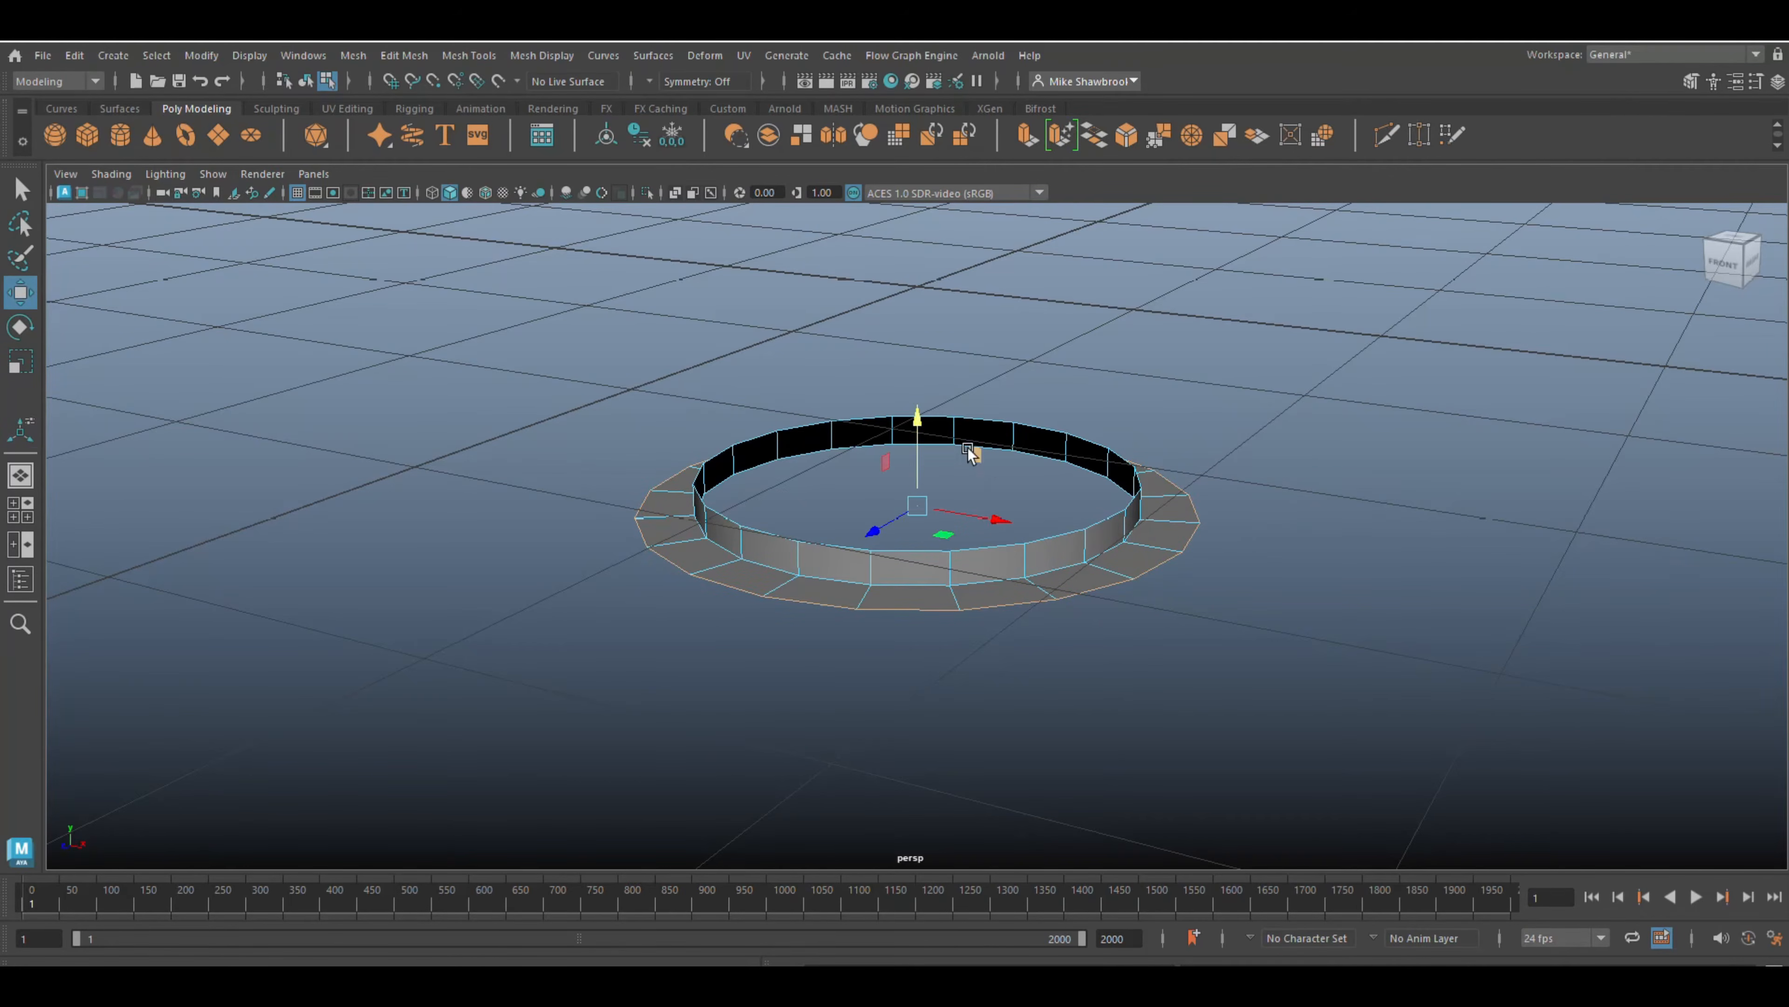
{"action": "left_click_drag", "start_coordinate": [914, 425], "coordinate": [916, 431]}
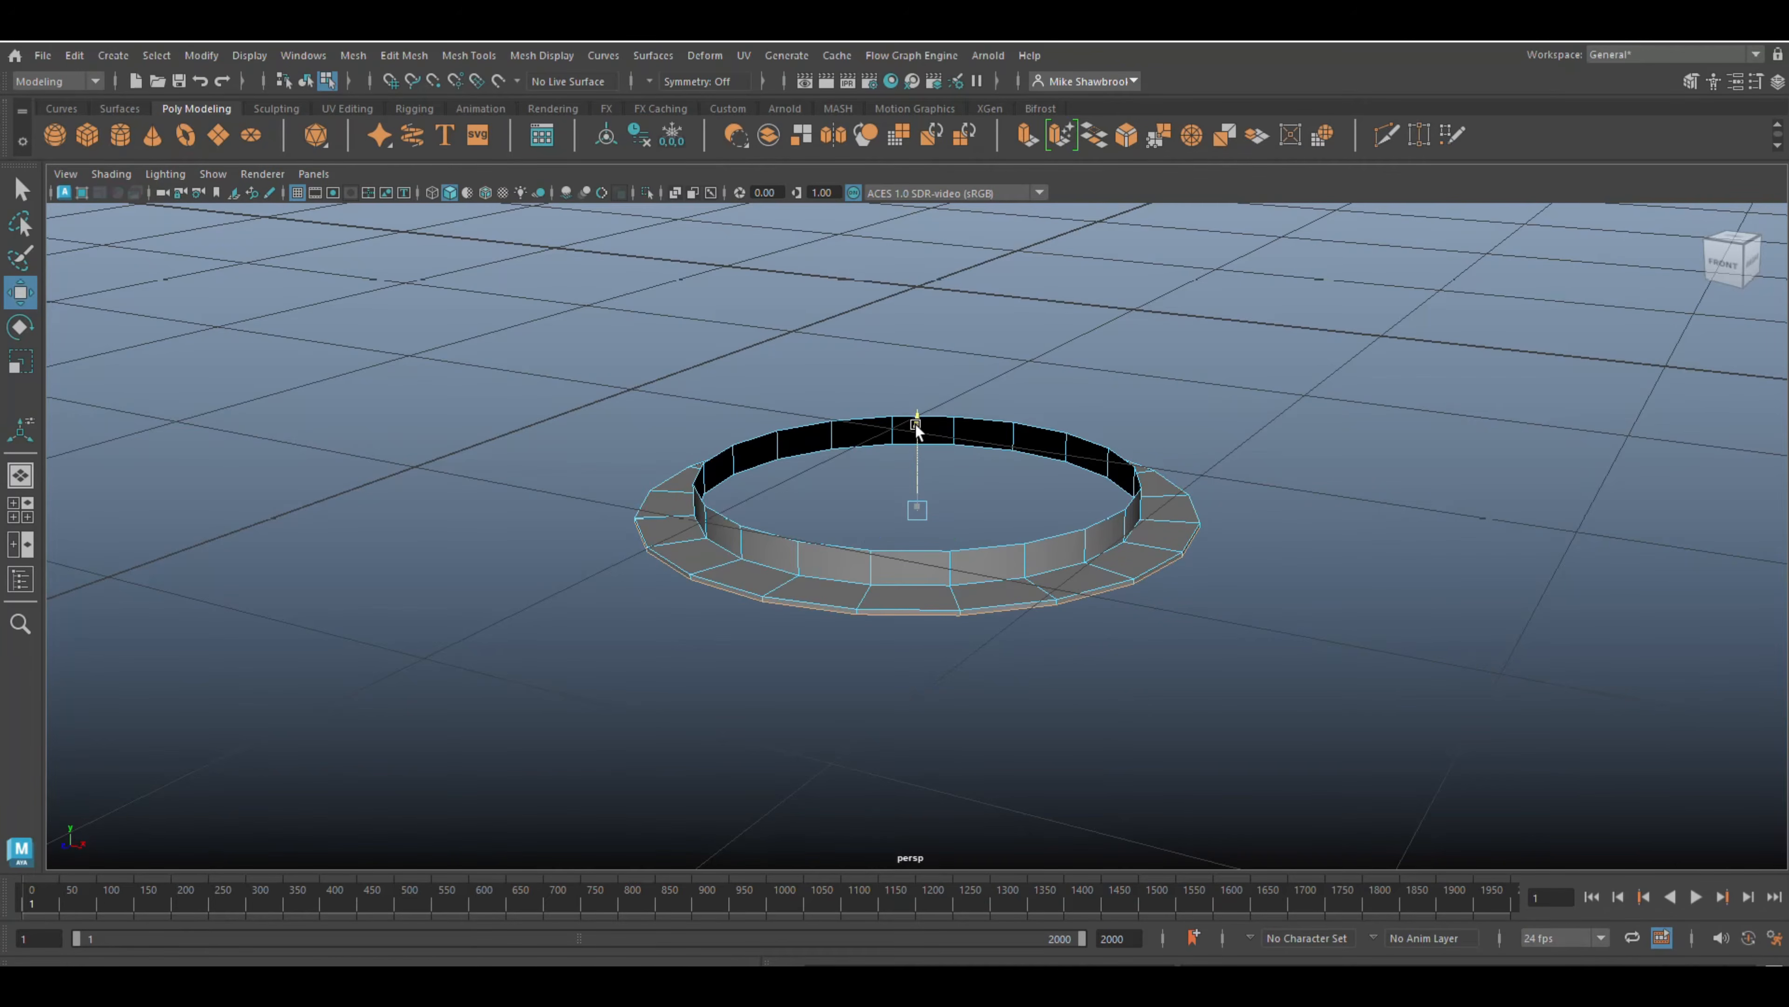
- Bevel the edge loop where the wall meets the flange, using multiple segments for a rounded transition
{"action": "left_click_drag", "start_coordinate": [966, 546], "coordinate": [1194, 611], "text": "alt"}
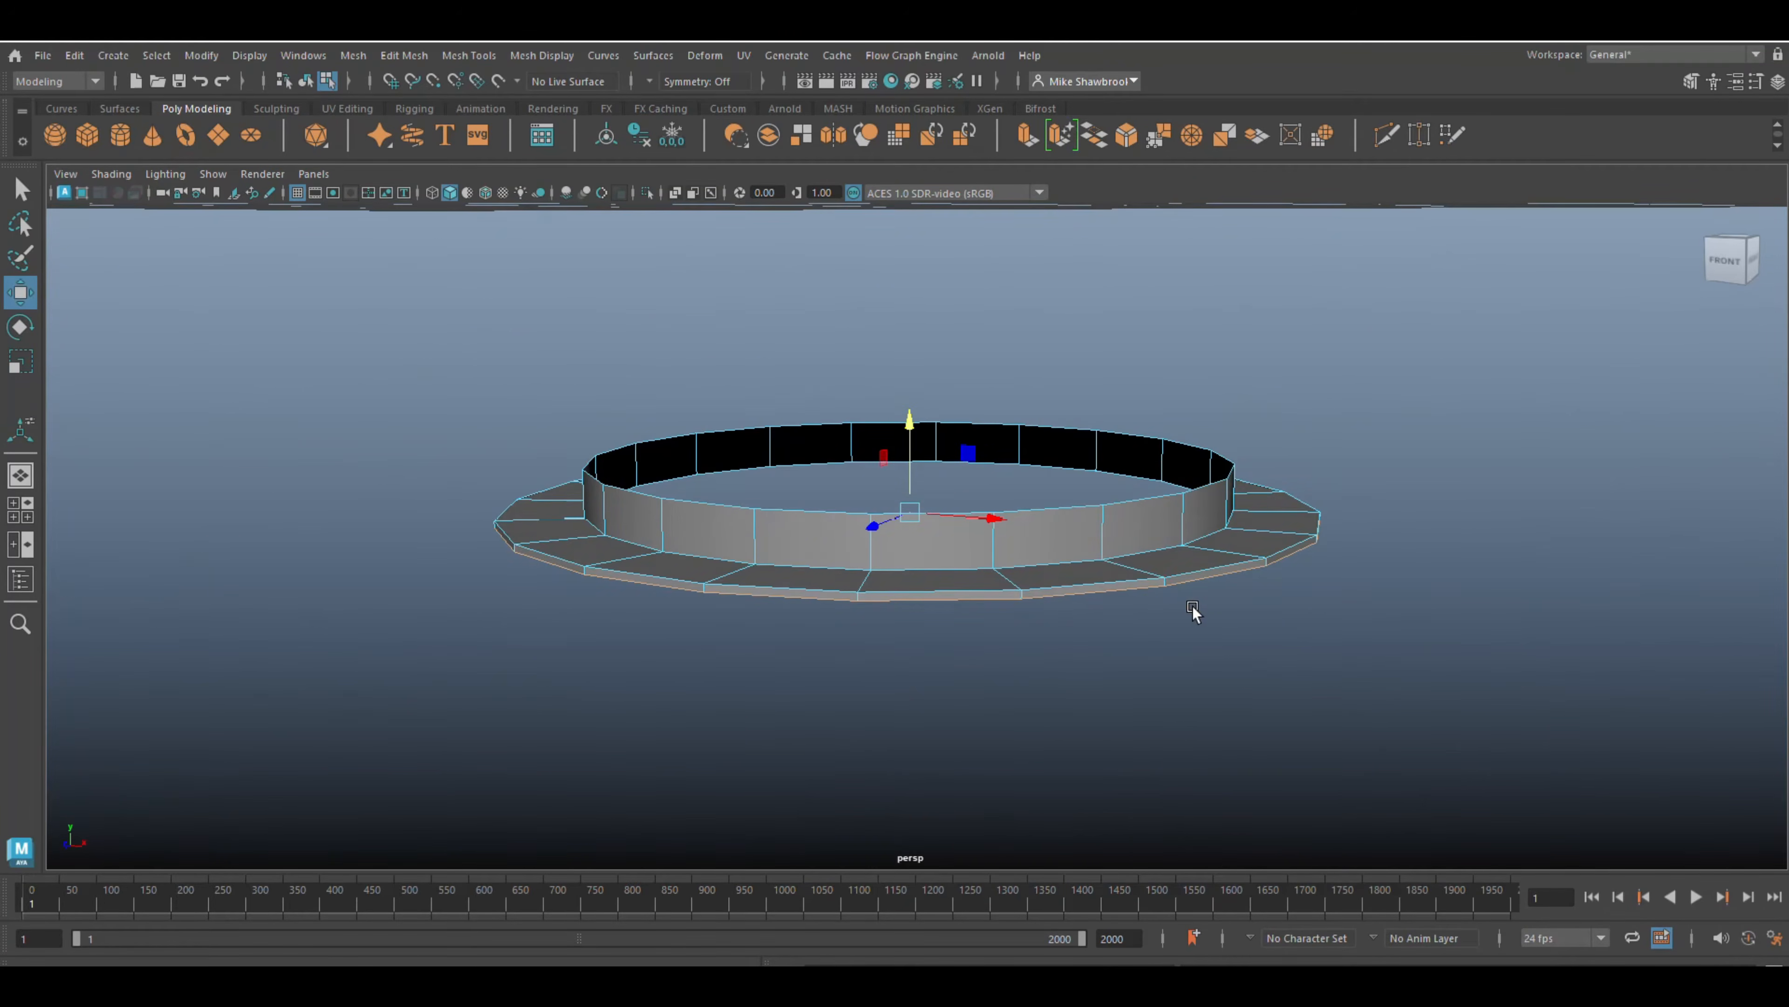
{"action": "right_click_drag", "start_coordinate": [1115, 564], "coordinate": [1119, 419]}
{"action": "double_click", "coordinate": [1048, 562]}
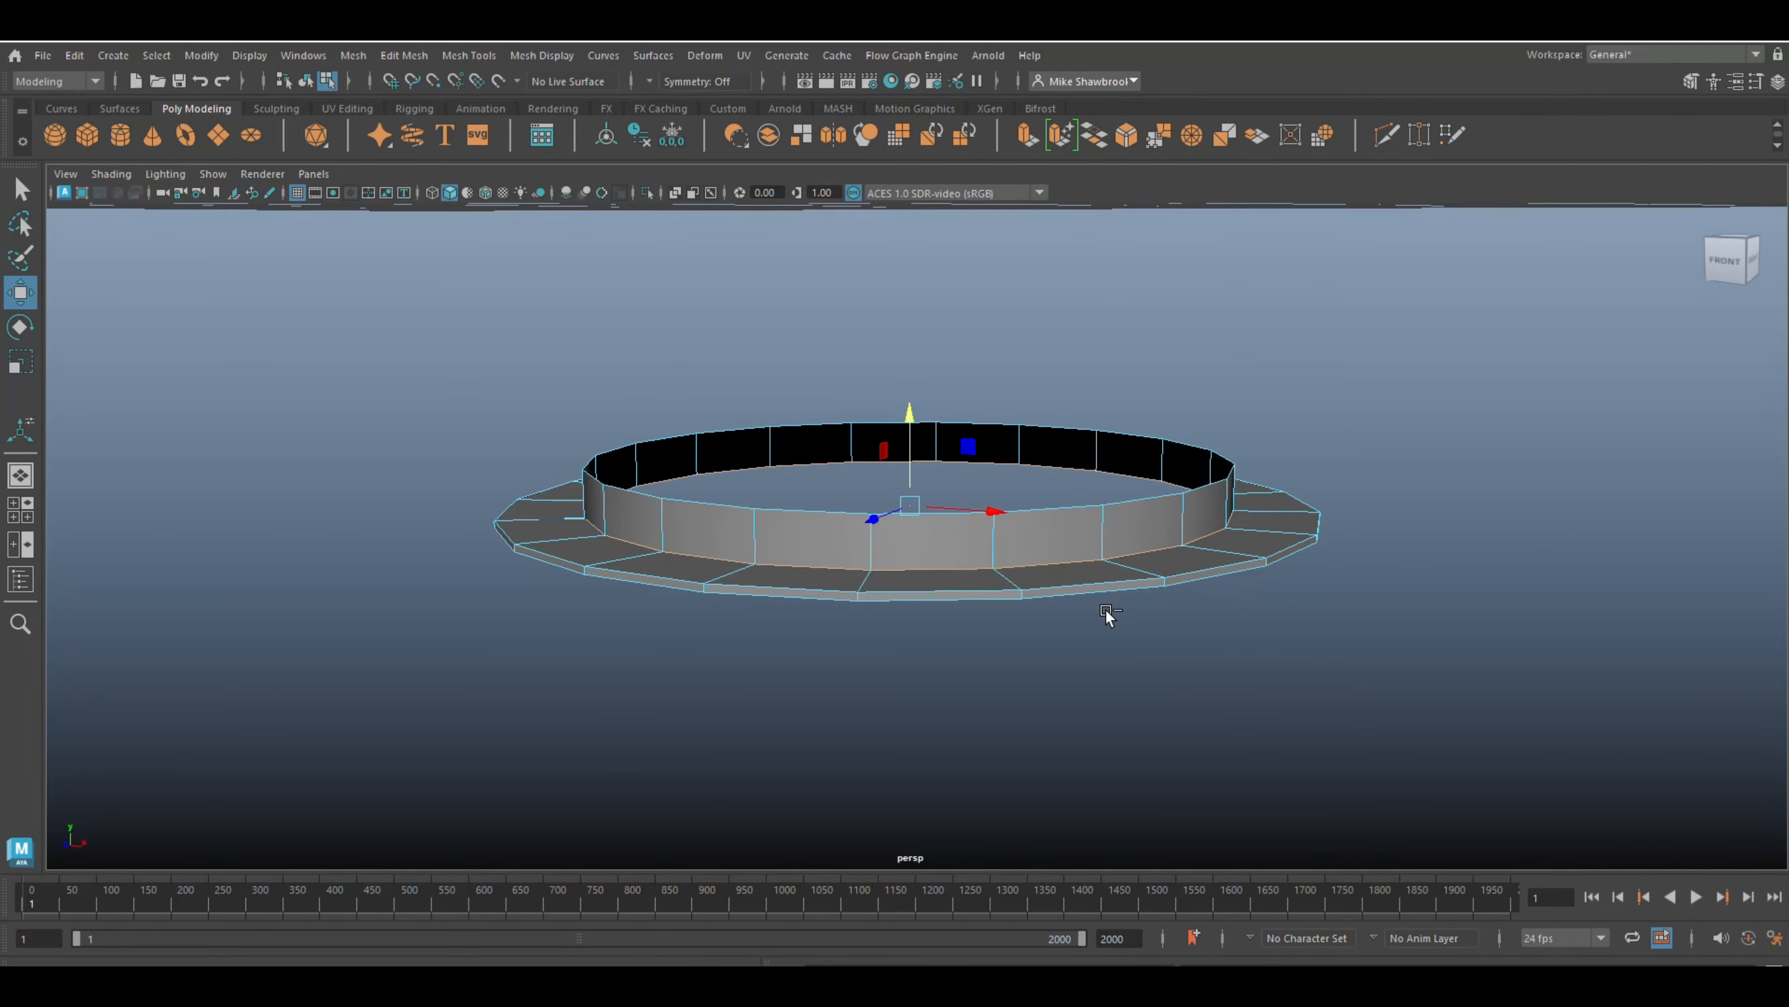
{"action": "key", "text": "ctrl+b"}
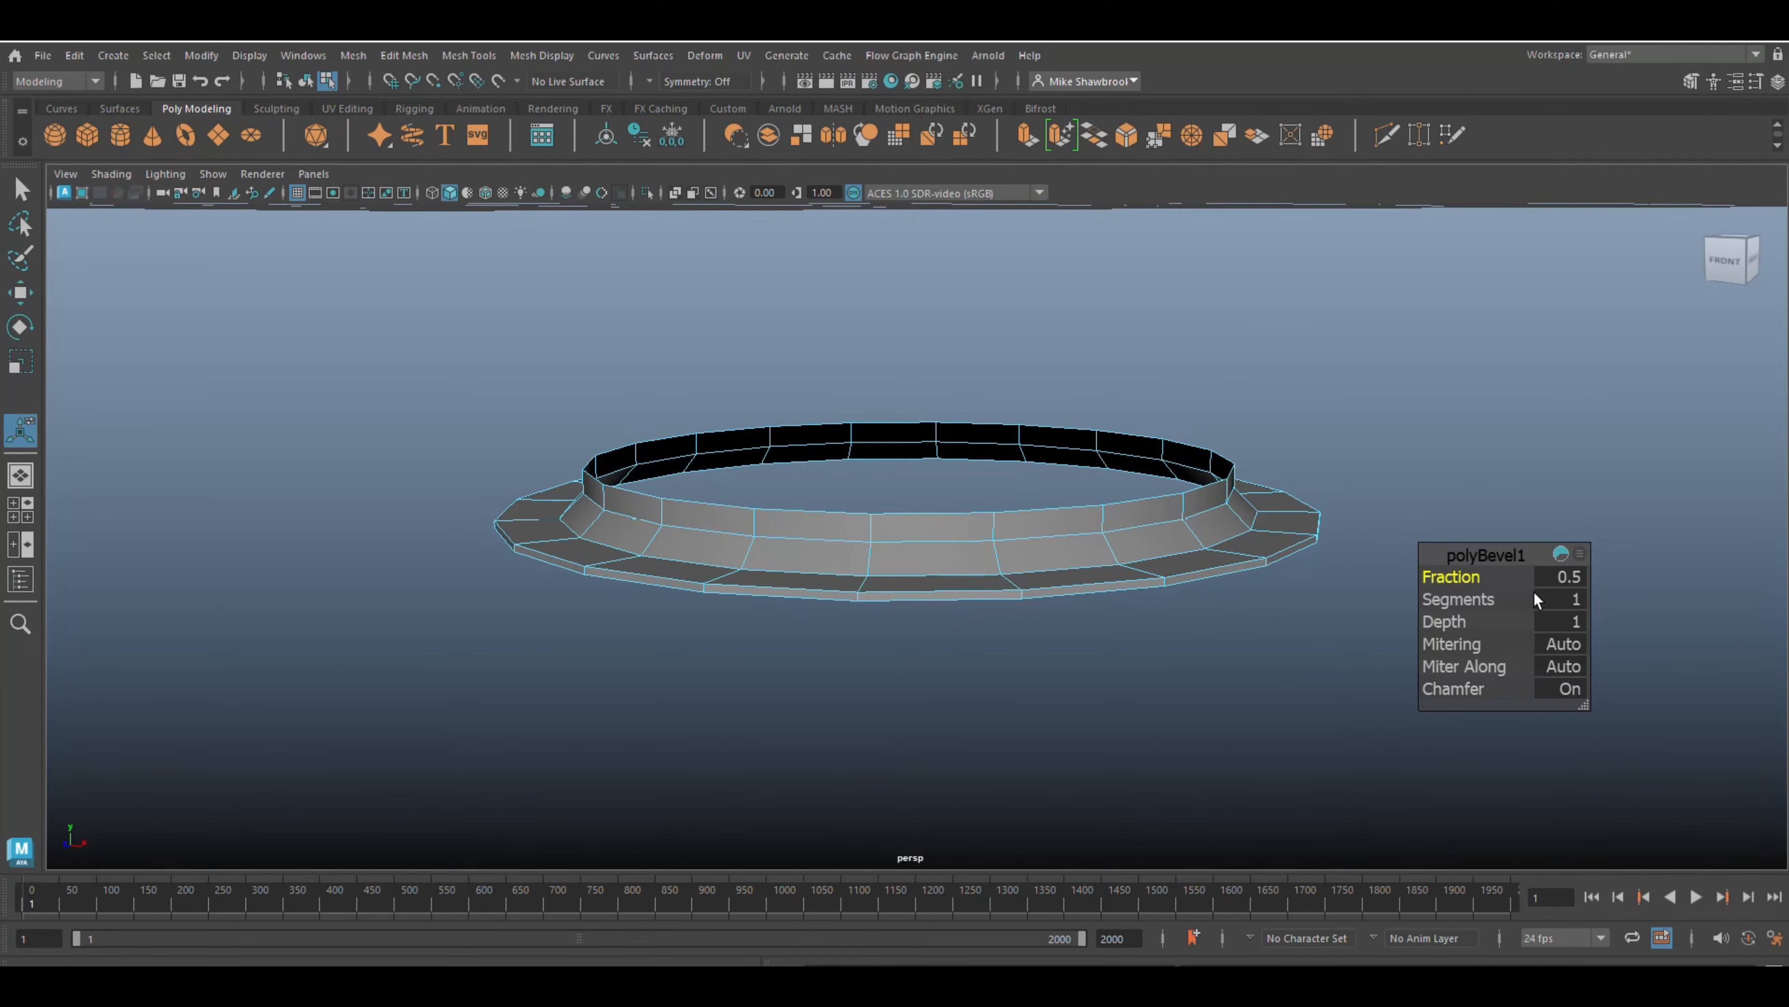
{"action": "left_click_drag", "start_coordinate": [1480, 598], "coordinate": [1505, 600]}
{"action": "left_click", "coordinate": [1119, 673]}
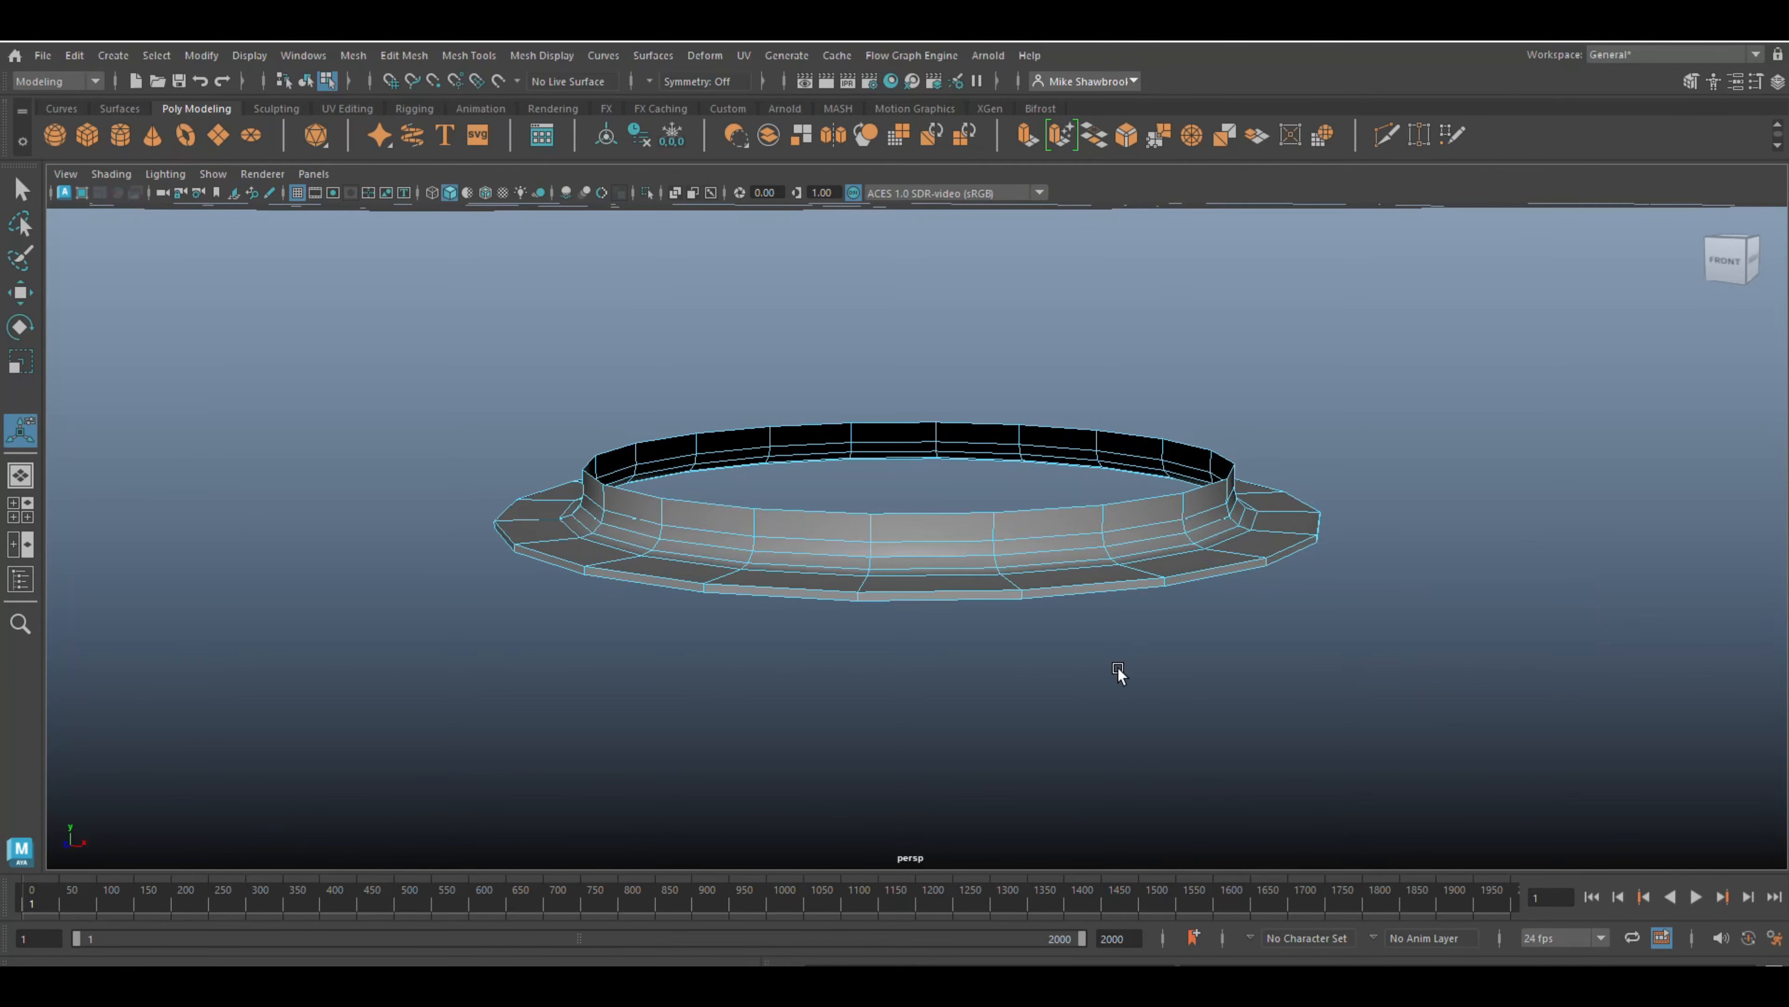
- Extrude the whole ring mesh with a thickness of 0.03 to give it solid walls
{"action": "left_click_drag", "start_coordinate": [1119, 673], "coordinate": [1057, 669], "text": "alt"}
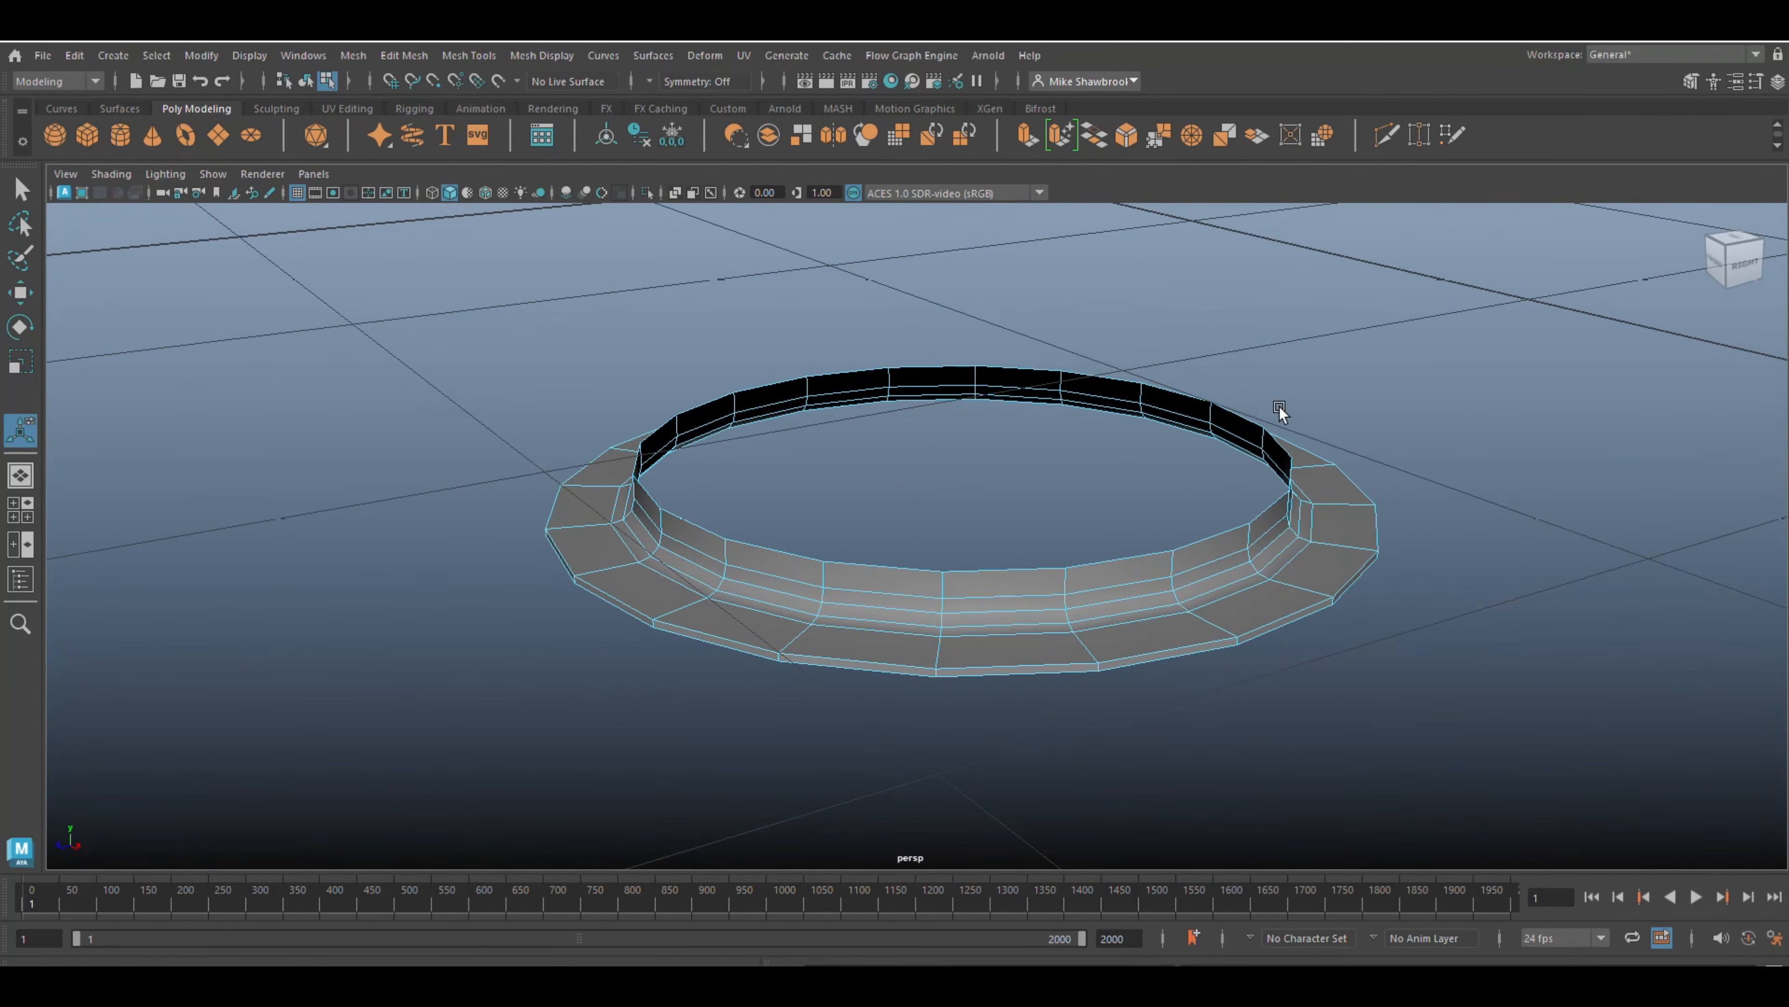
{"action": "right_click_drag", "start_coordinate": [1279, 410], "coordinate": [1341, 401]}
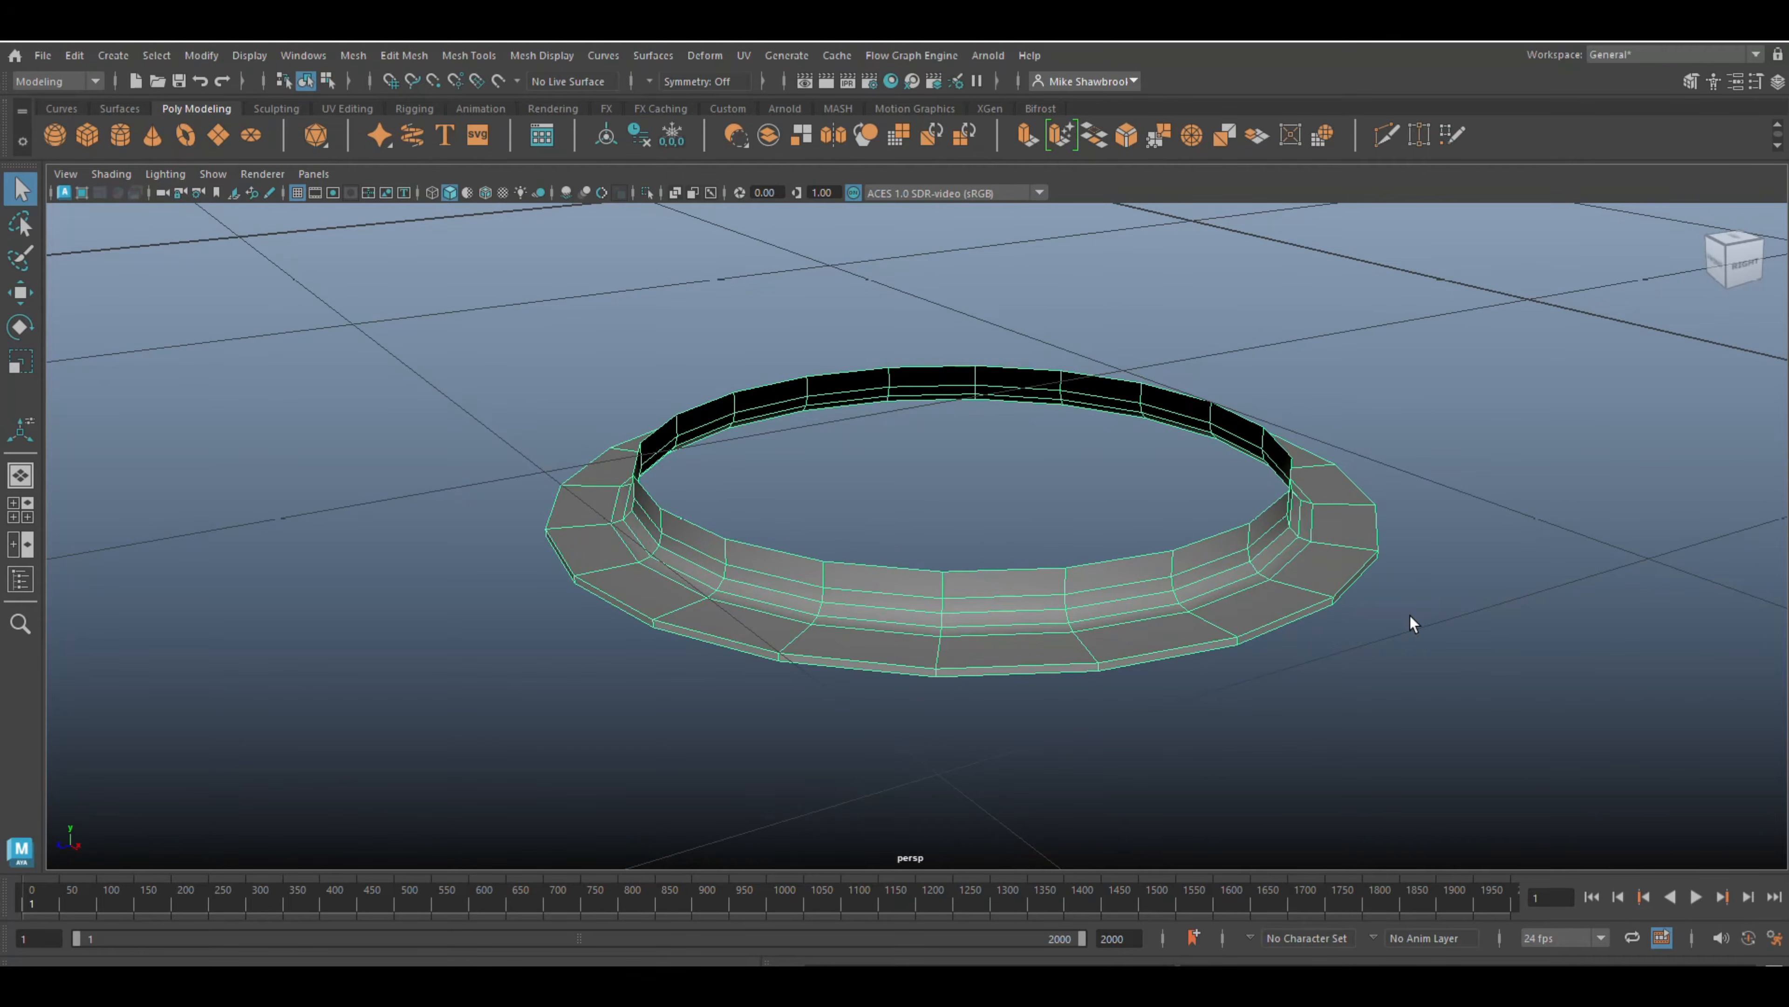
{"action": "key", "text": "ctrl+e"}
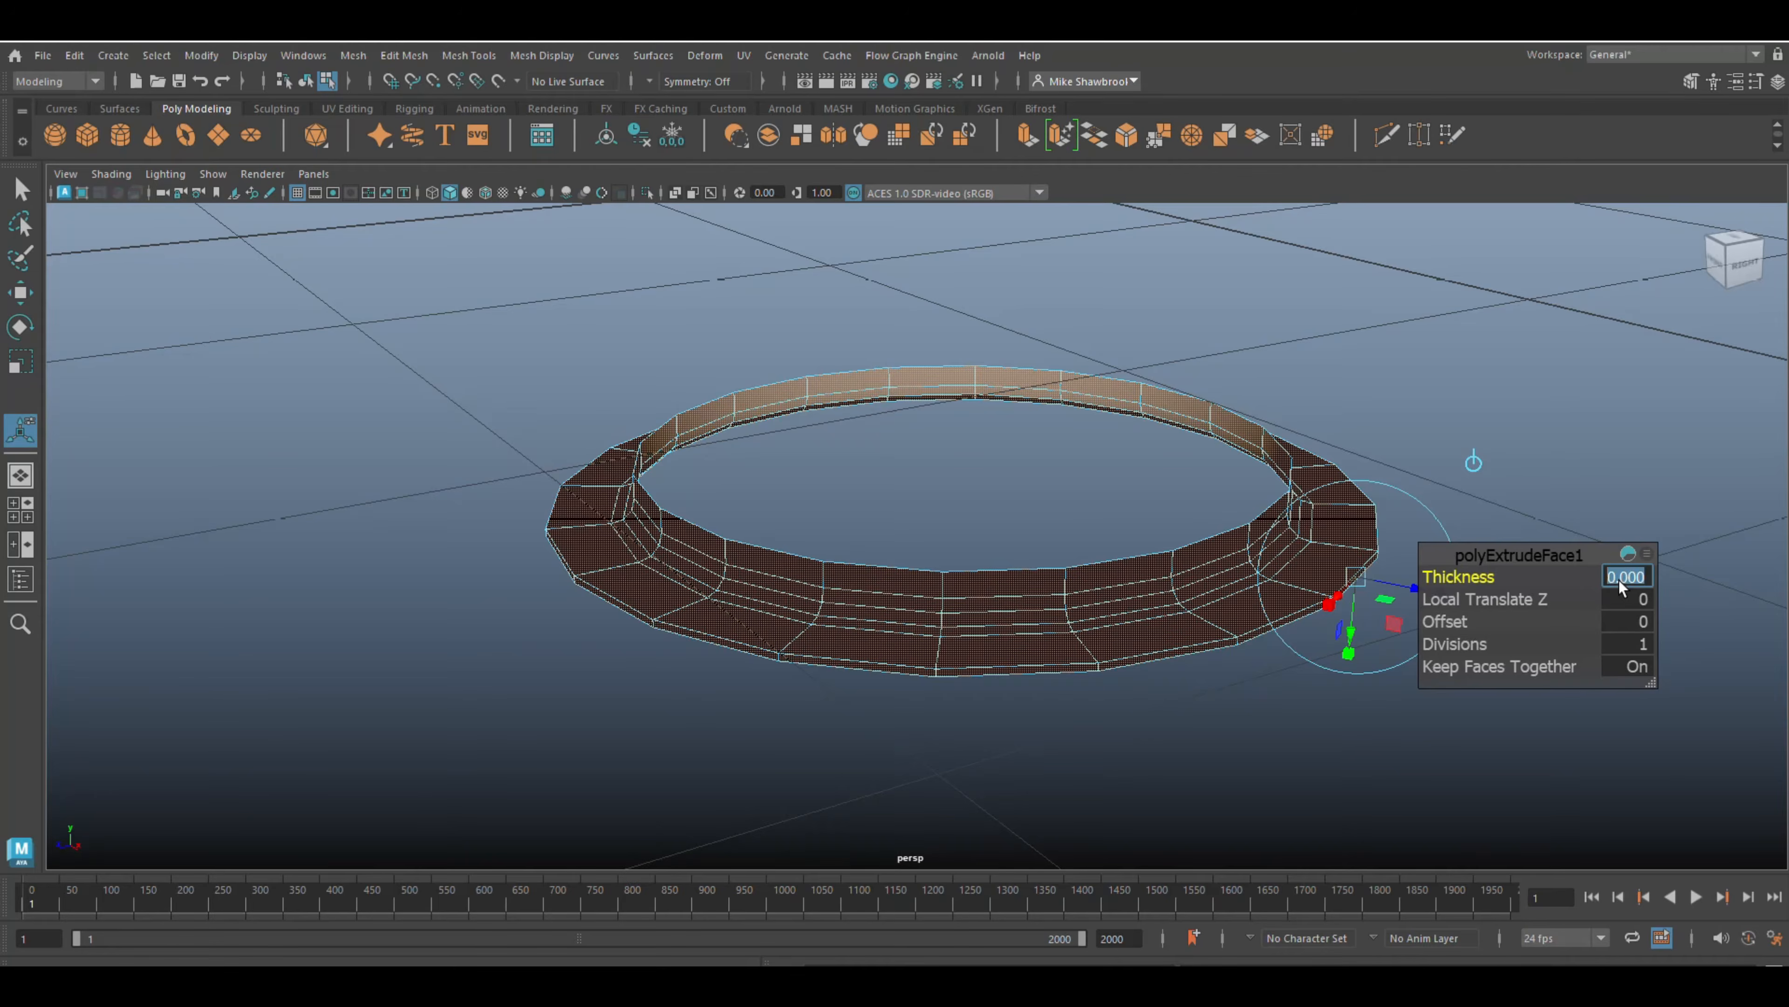
{"action": "type", "text": "0.1"}
{"action": "key", "text": "Return"}
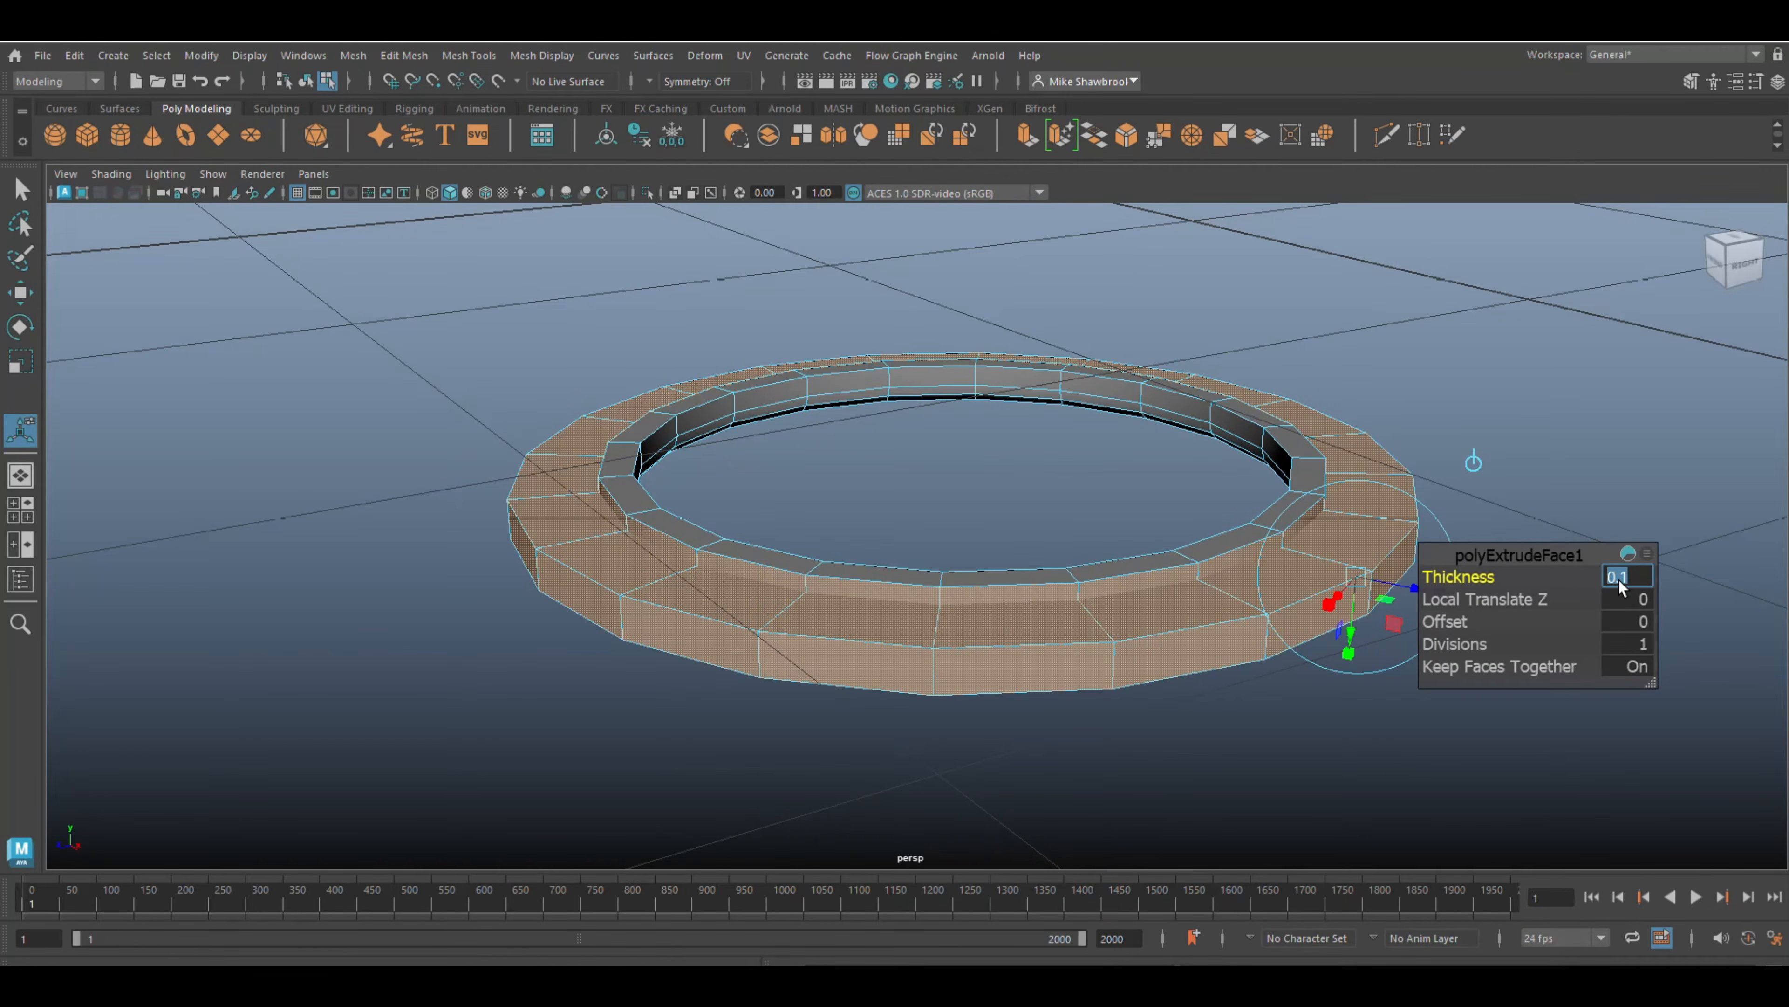
{"action": "type", "text": "0.3"}
{"action": "key", "text": "Return"}
{"action": "type", "text": "0."}
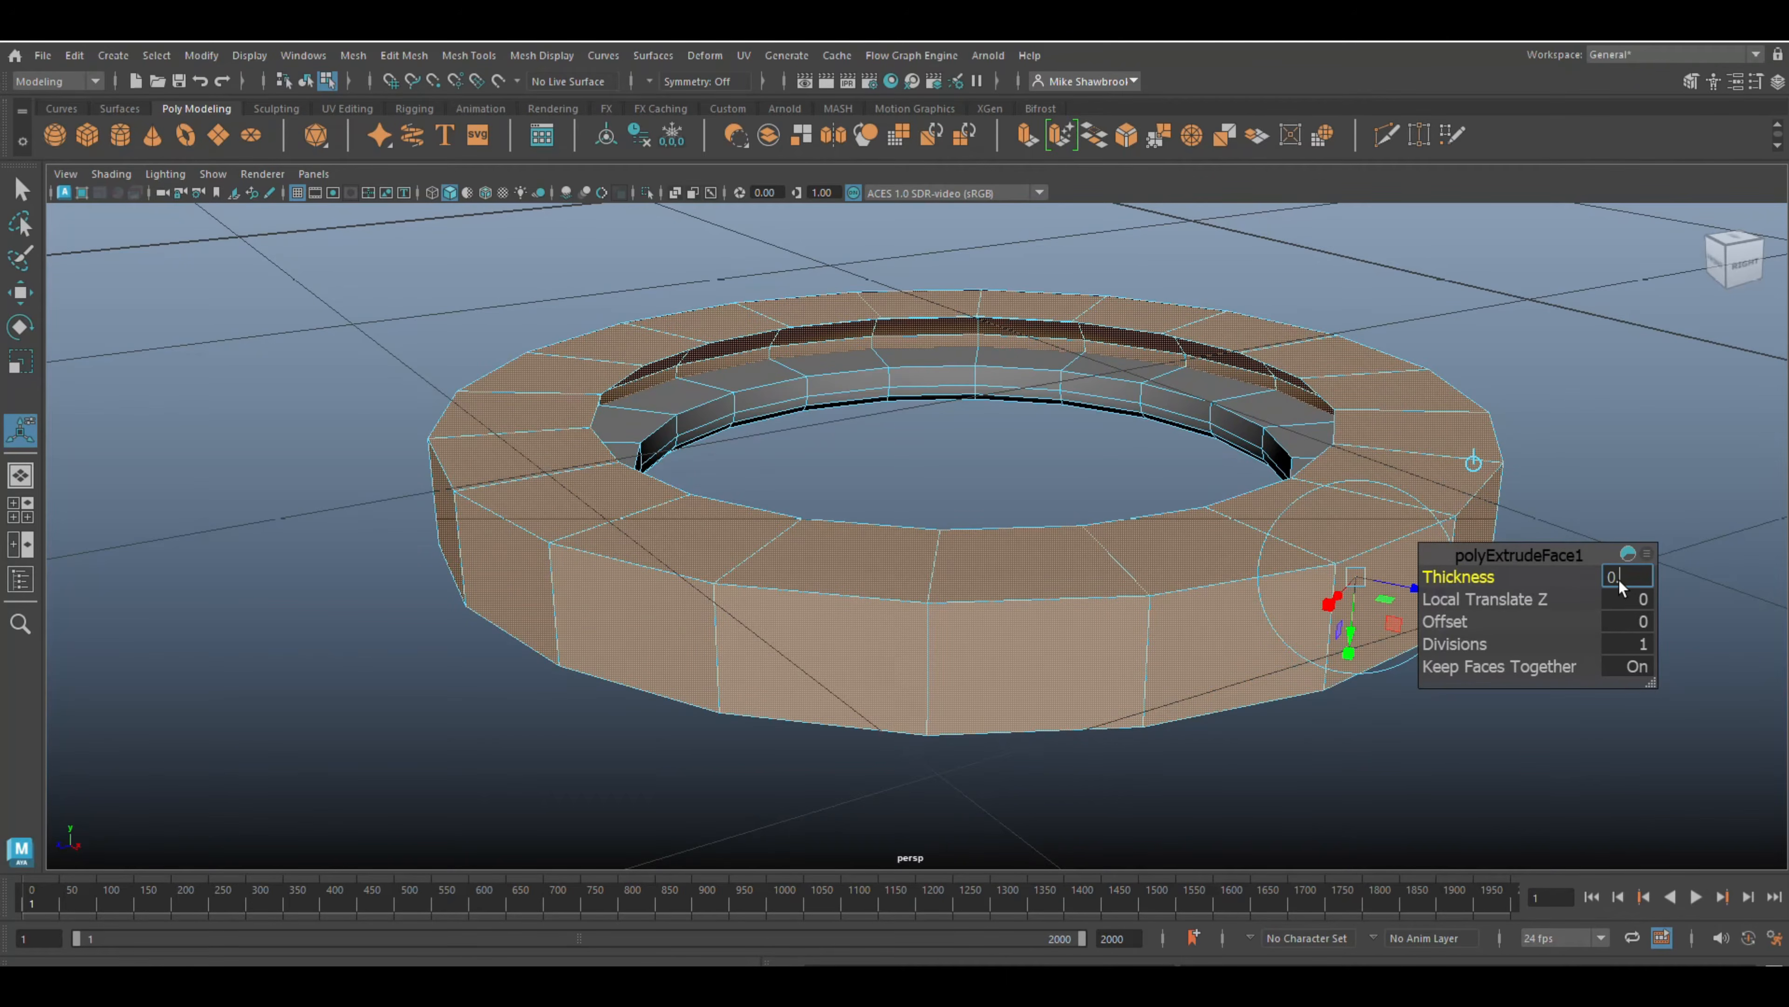
{"action": "type", "text": "03"}
{"action": "key", "text": "Return"}
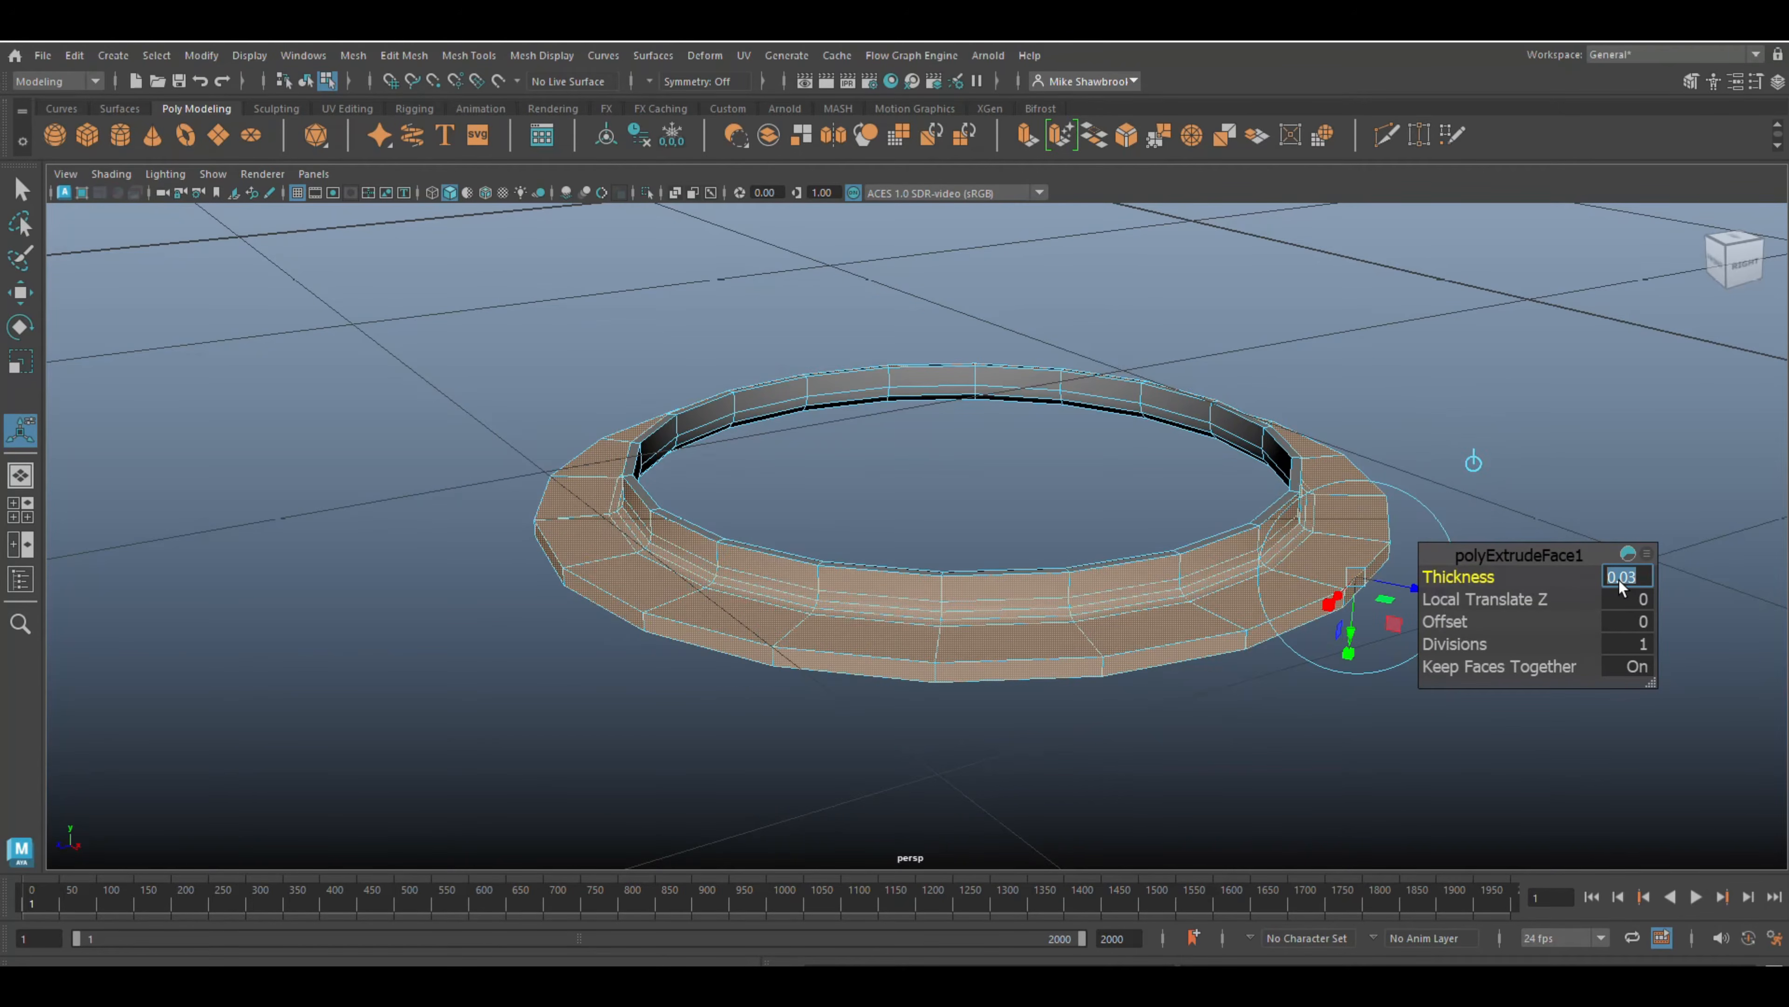
- Try smoothing the ring mesh with one division and inspect the shaded result
{"action": "right_click_drag", "start_coordinate": [1102, 624], "coordinate": [1174, 443]}
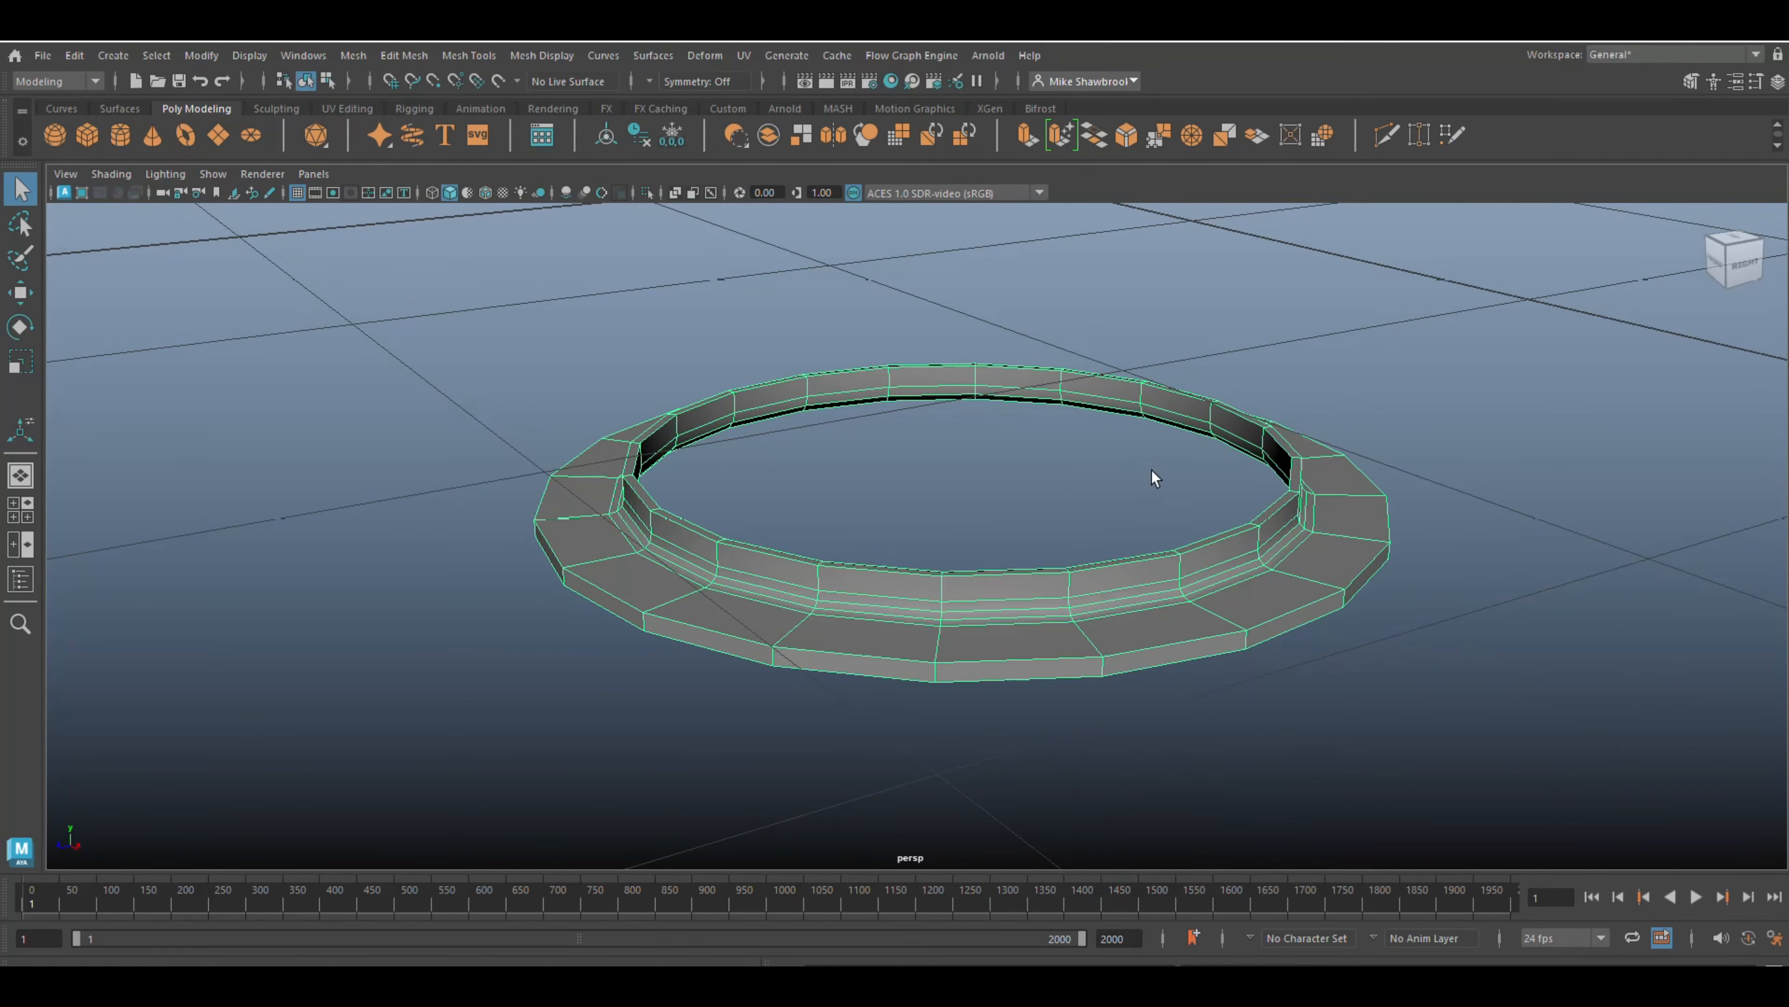
{"action": "left_click", "coordinate": [355, 58]}
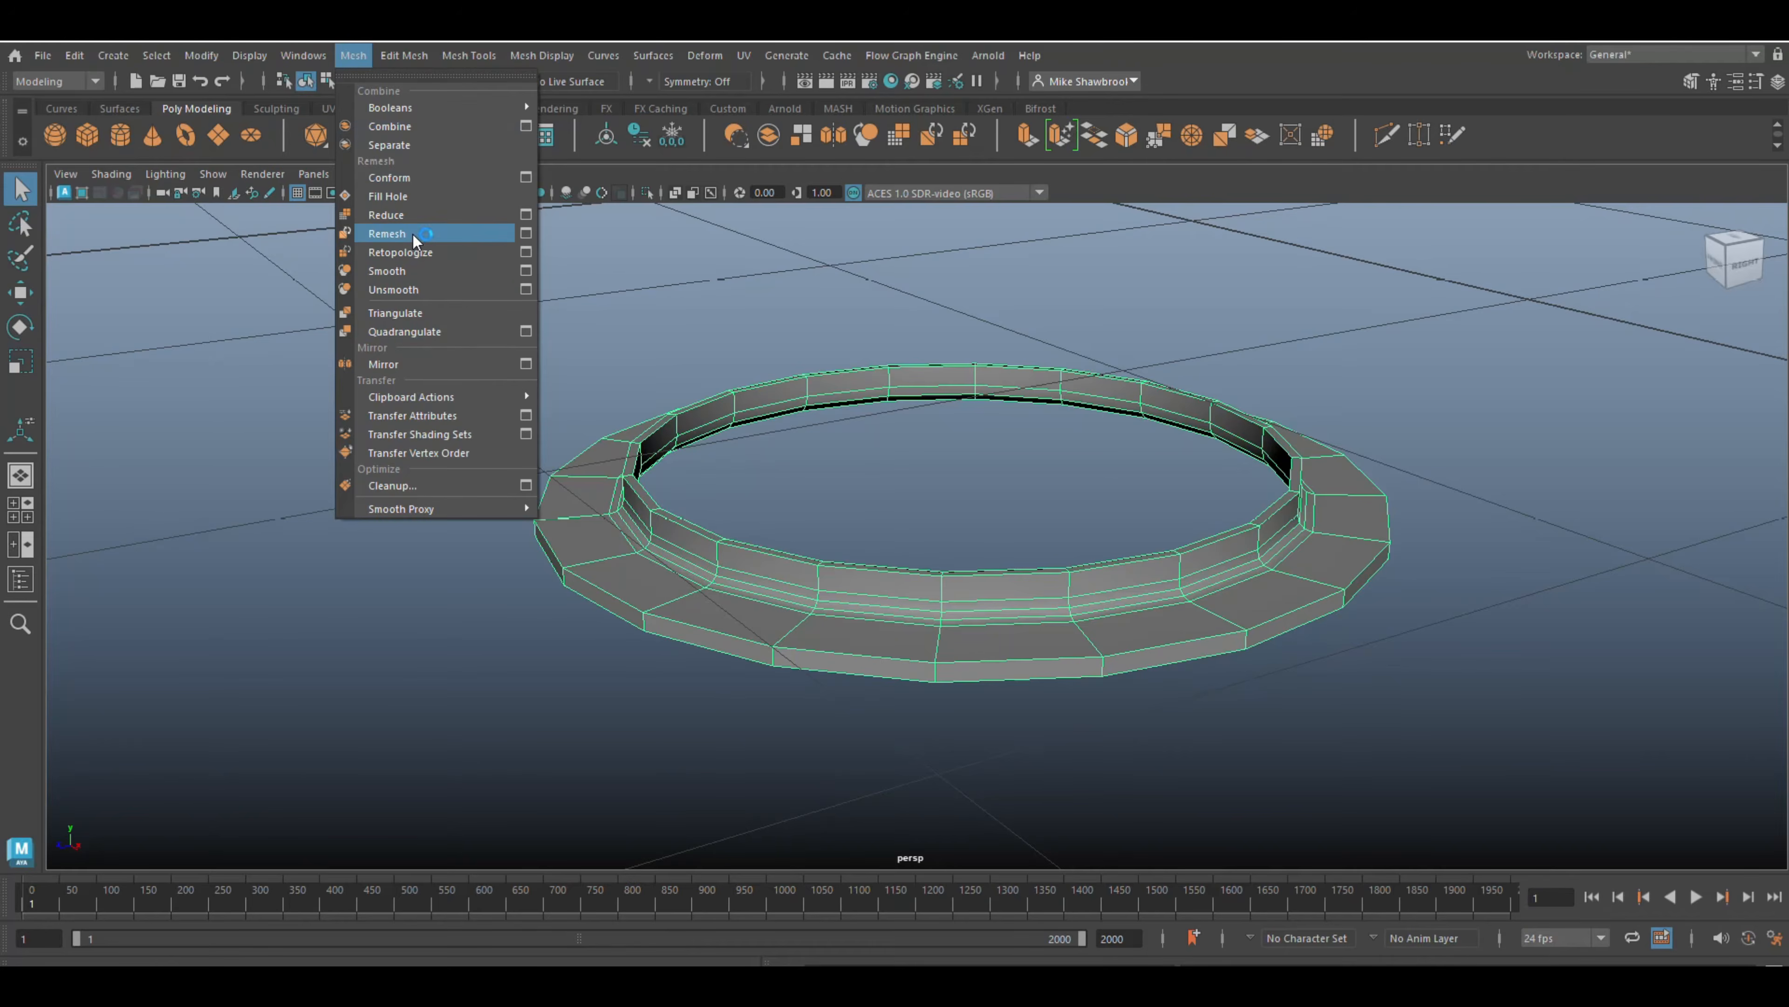
{"action": "left_click", "coordinate": [422, 271]}
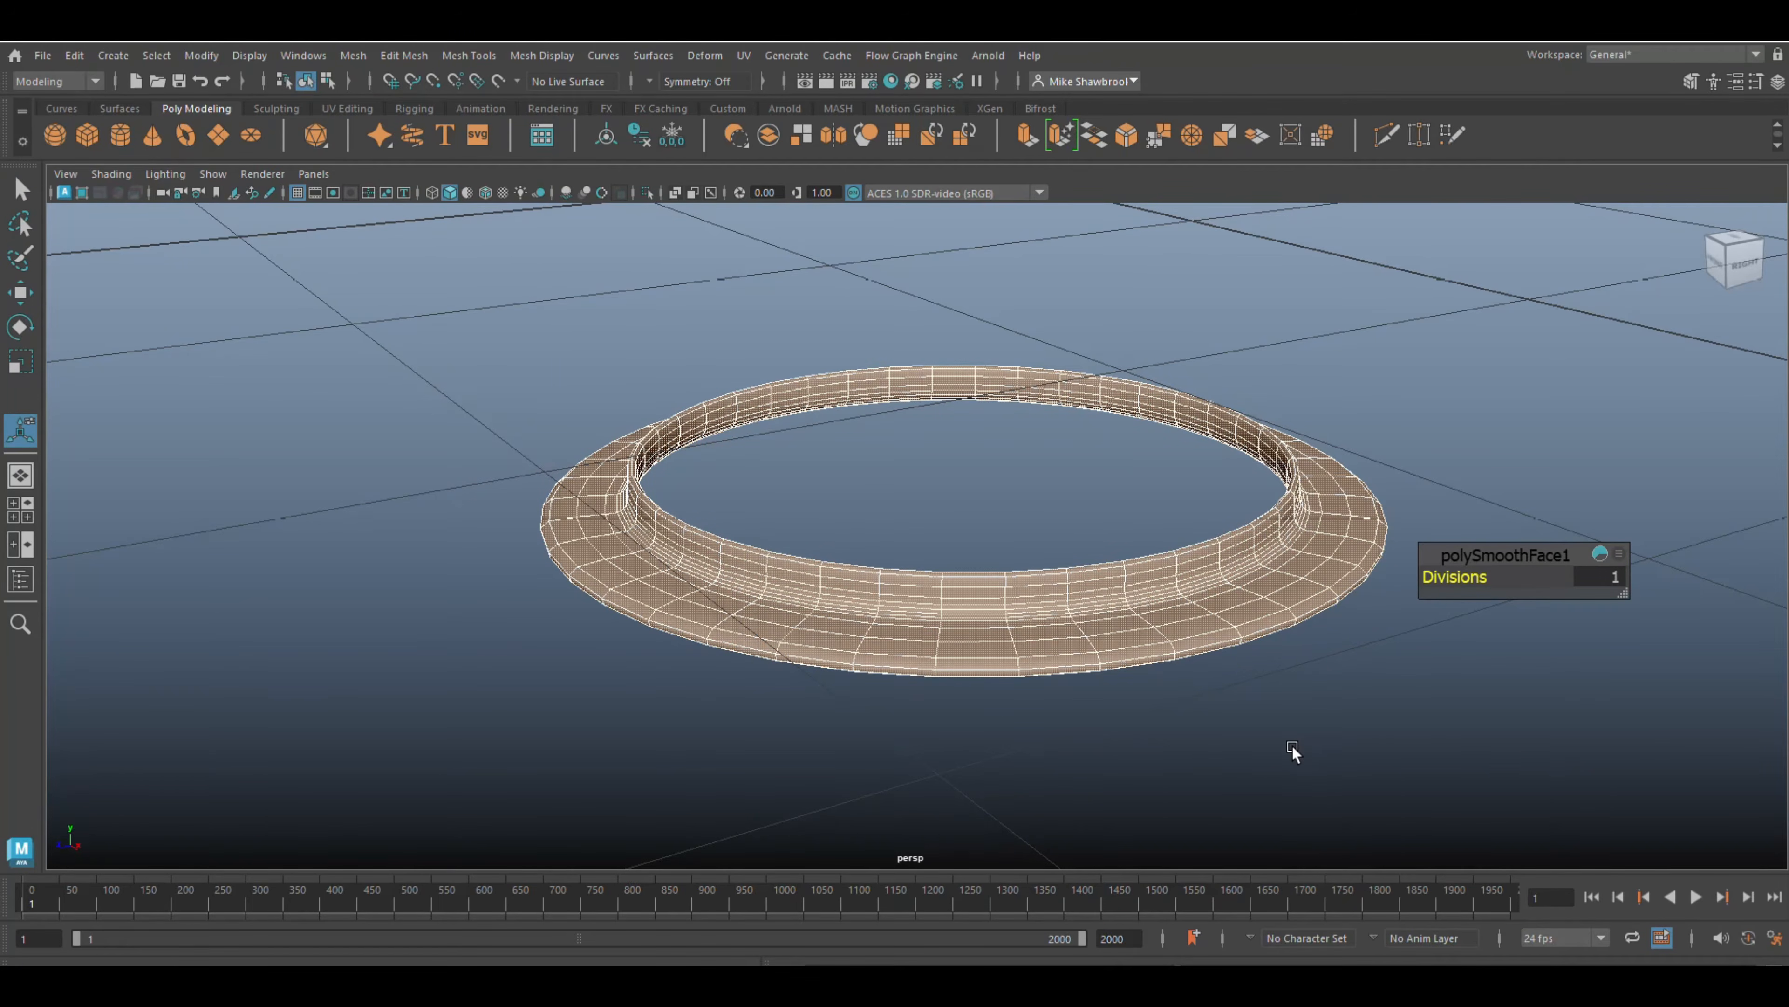
{"action": "left_click", "coordinate": [1005, 722]}
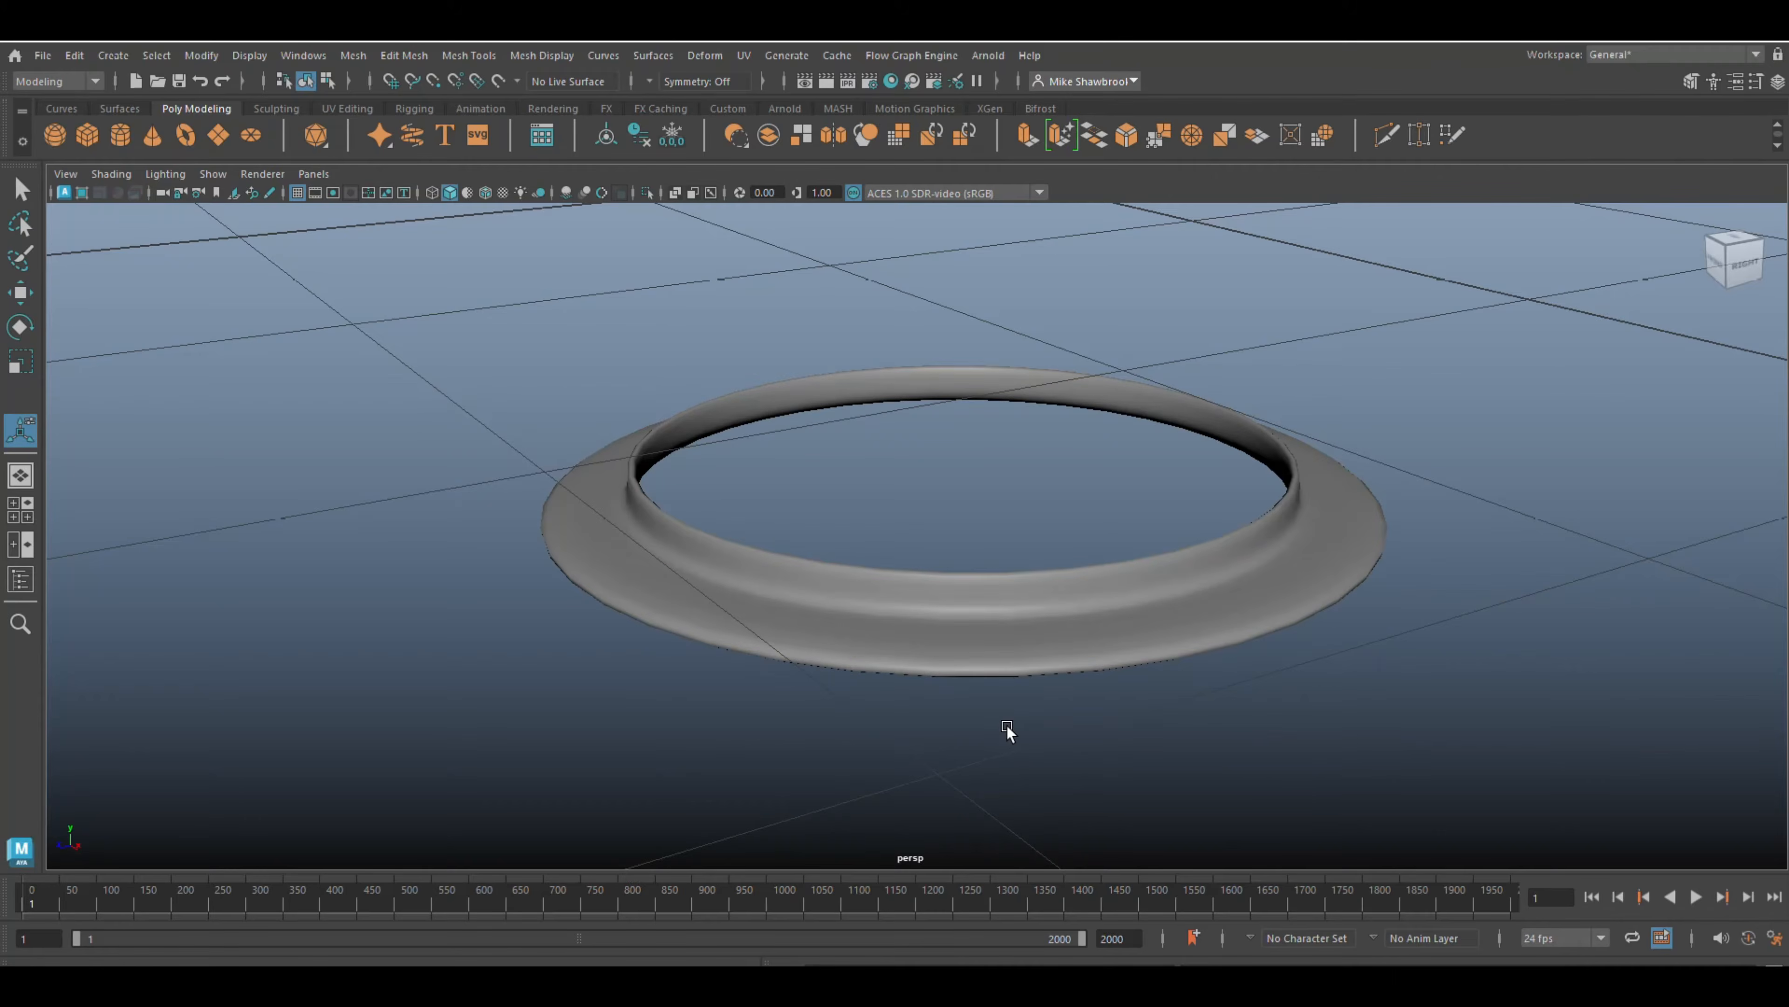
{"action": "left_click", "coordinate": [1001, 650]}
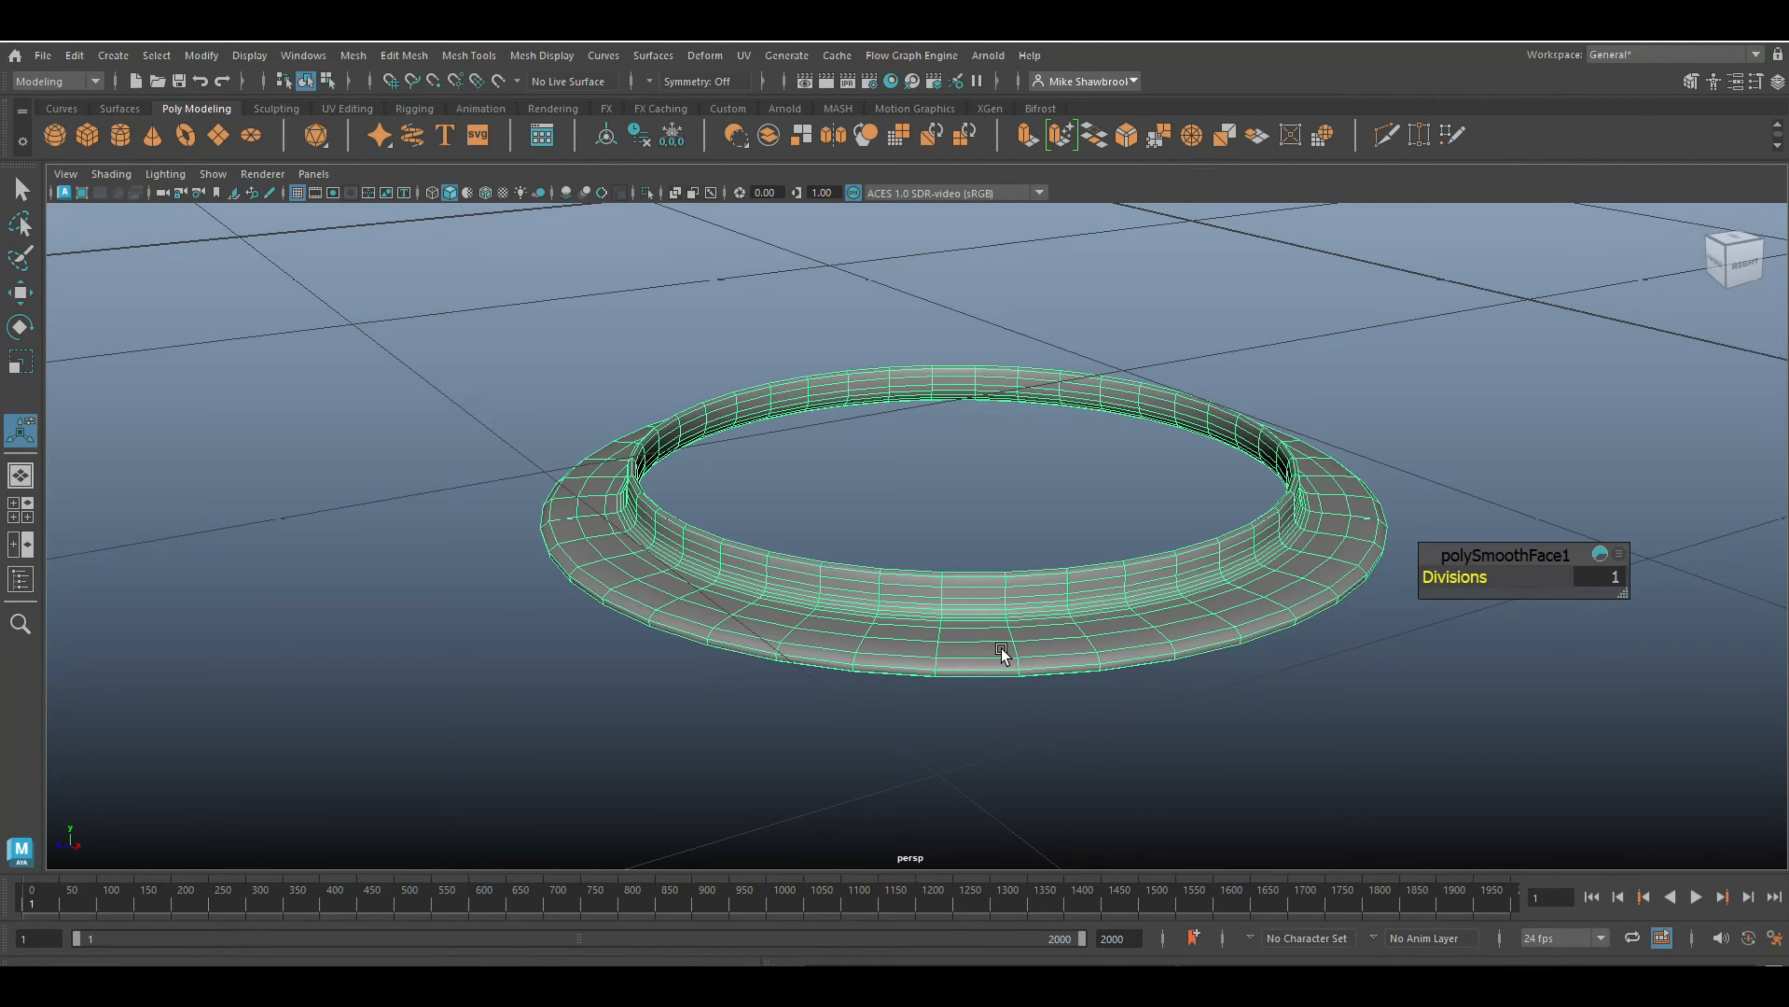
{"action": "left_click", "coordinate": [999, 705]}
{"action": "left_click", "coordinate": [960, 649]}
{"action": "left_click", "coordinate": [1303, 719]}
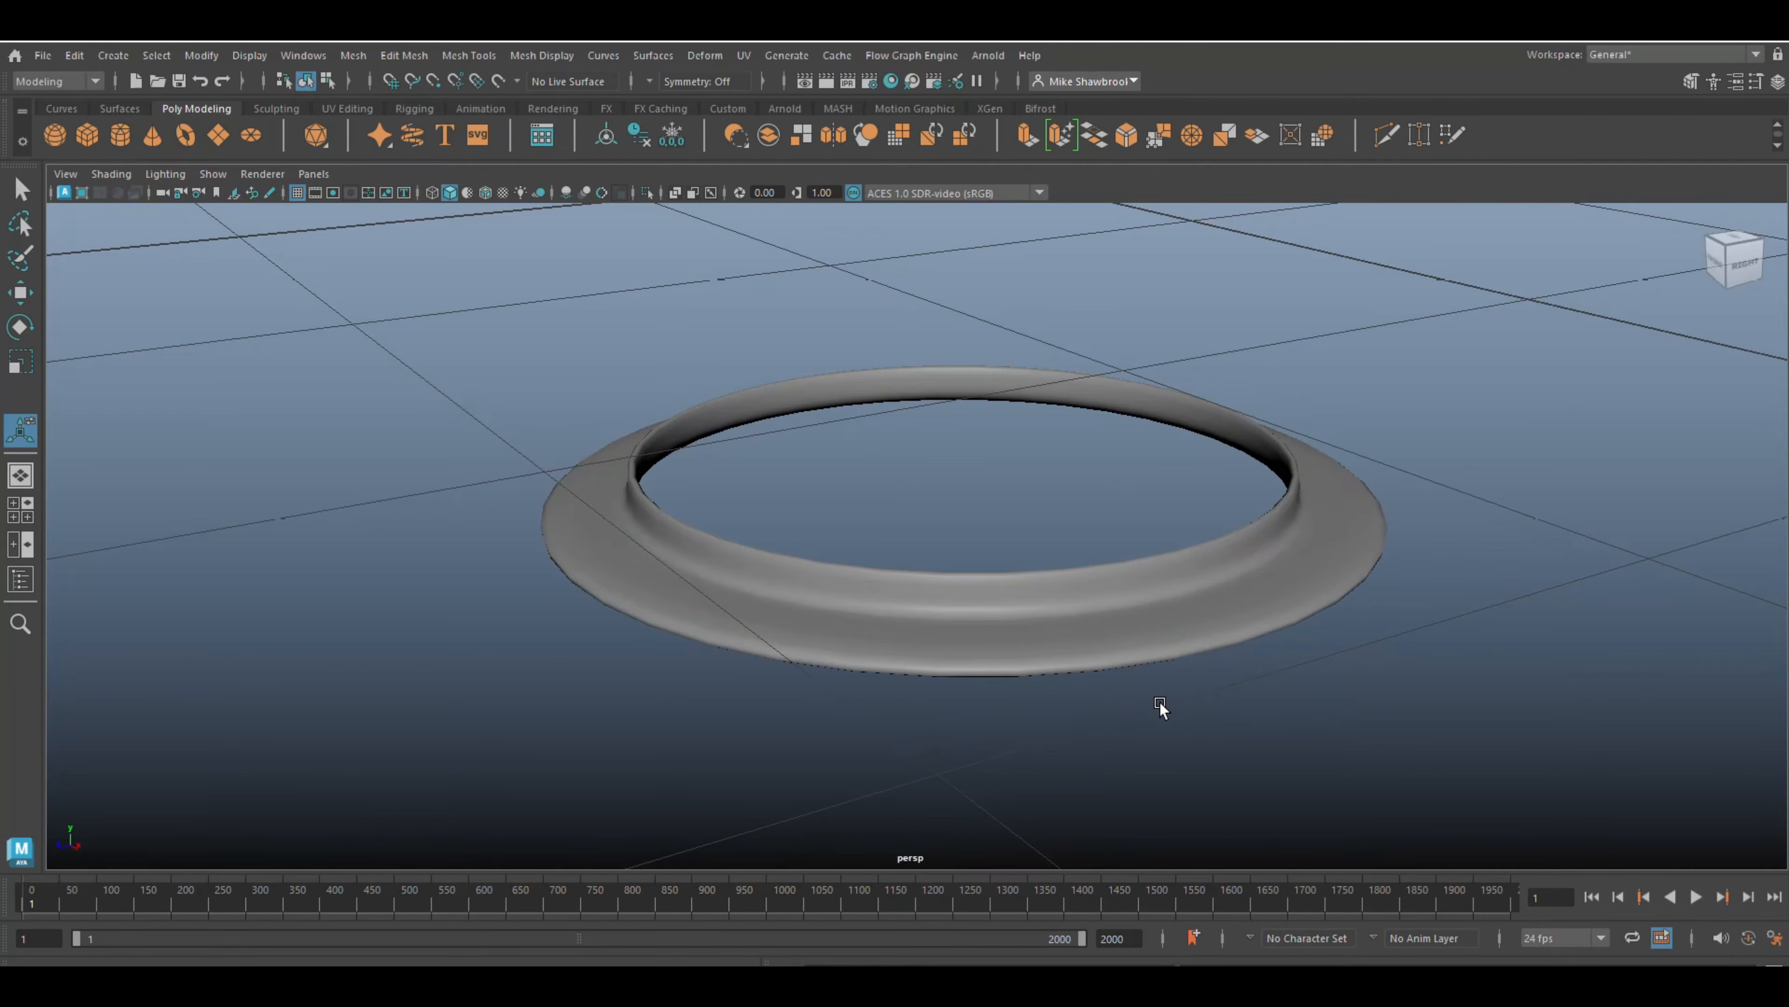
- Undo the smoothing of the ring mesh
{"action": "key", "text": "ctrl+z"}
{"action": "key", "text": "shift+z"}
{"action": "key", "text": "ctrl+z"}
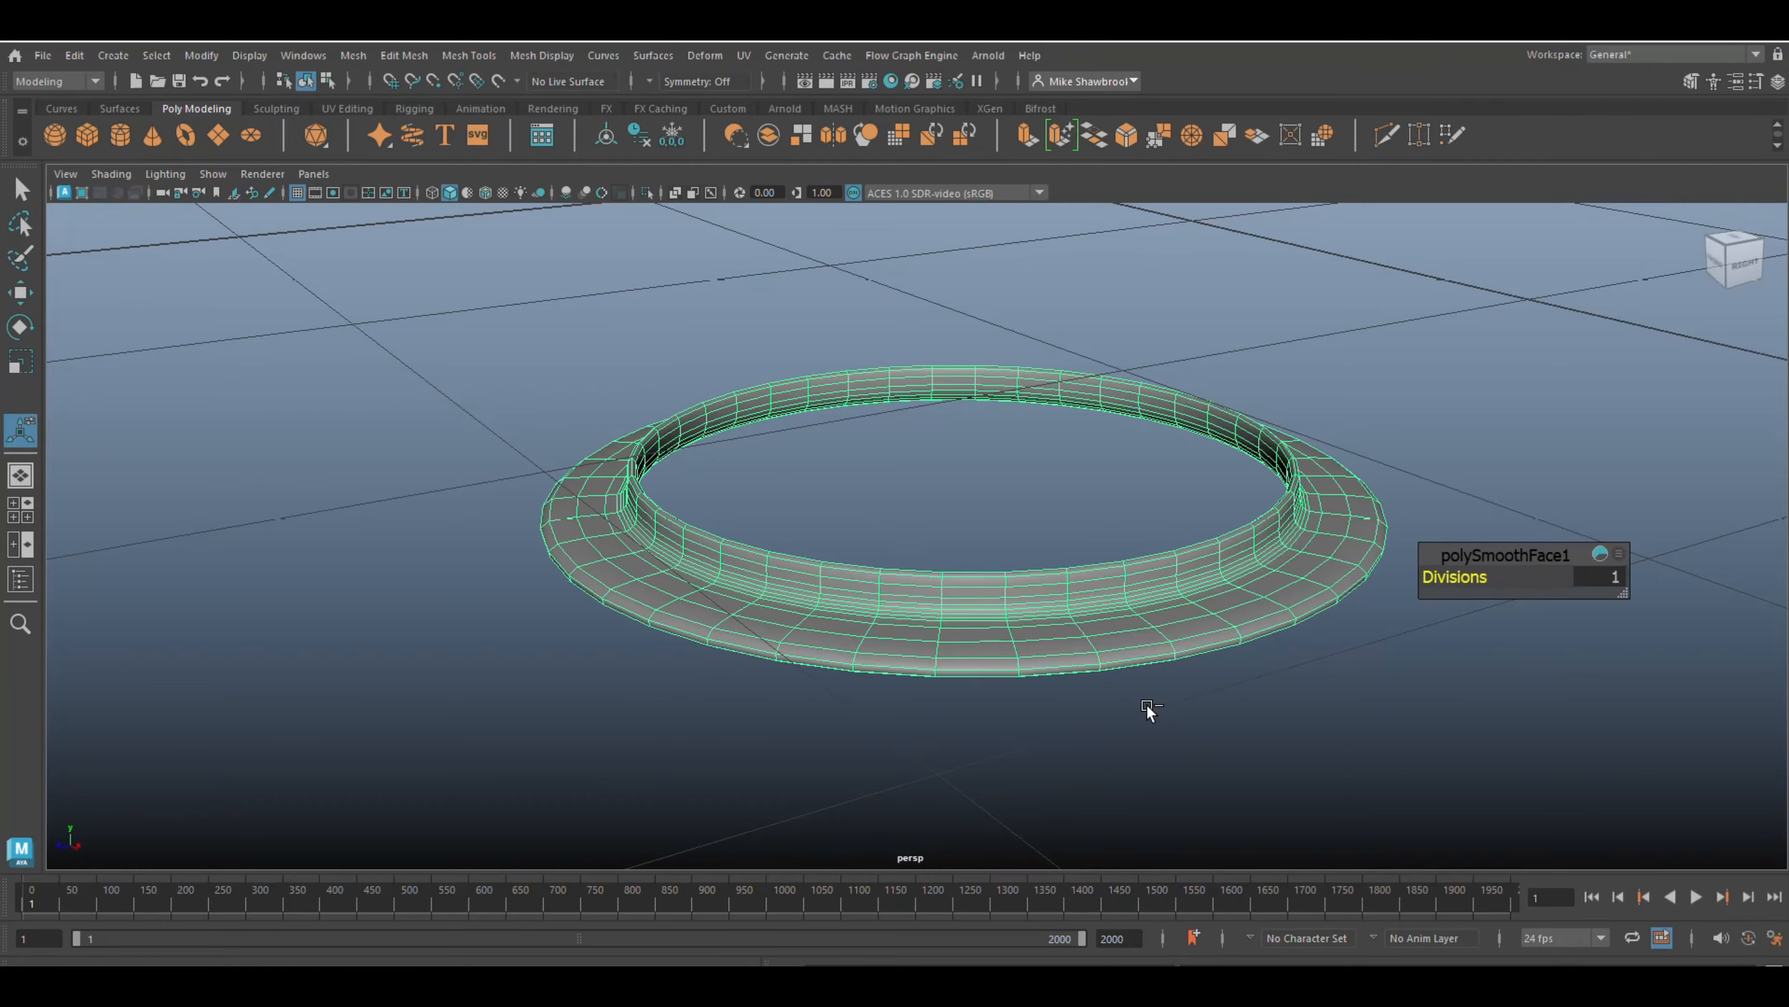
{"action": "key", "text": "ctrl+z"}
{"action": "key", "text": "ctrl+z"}
{"action": "key", "text": "ctrl+z"}
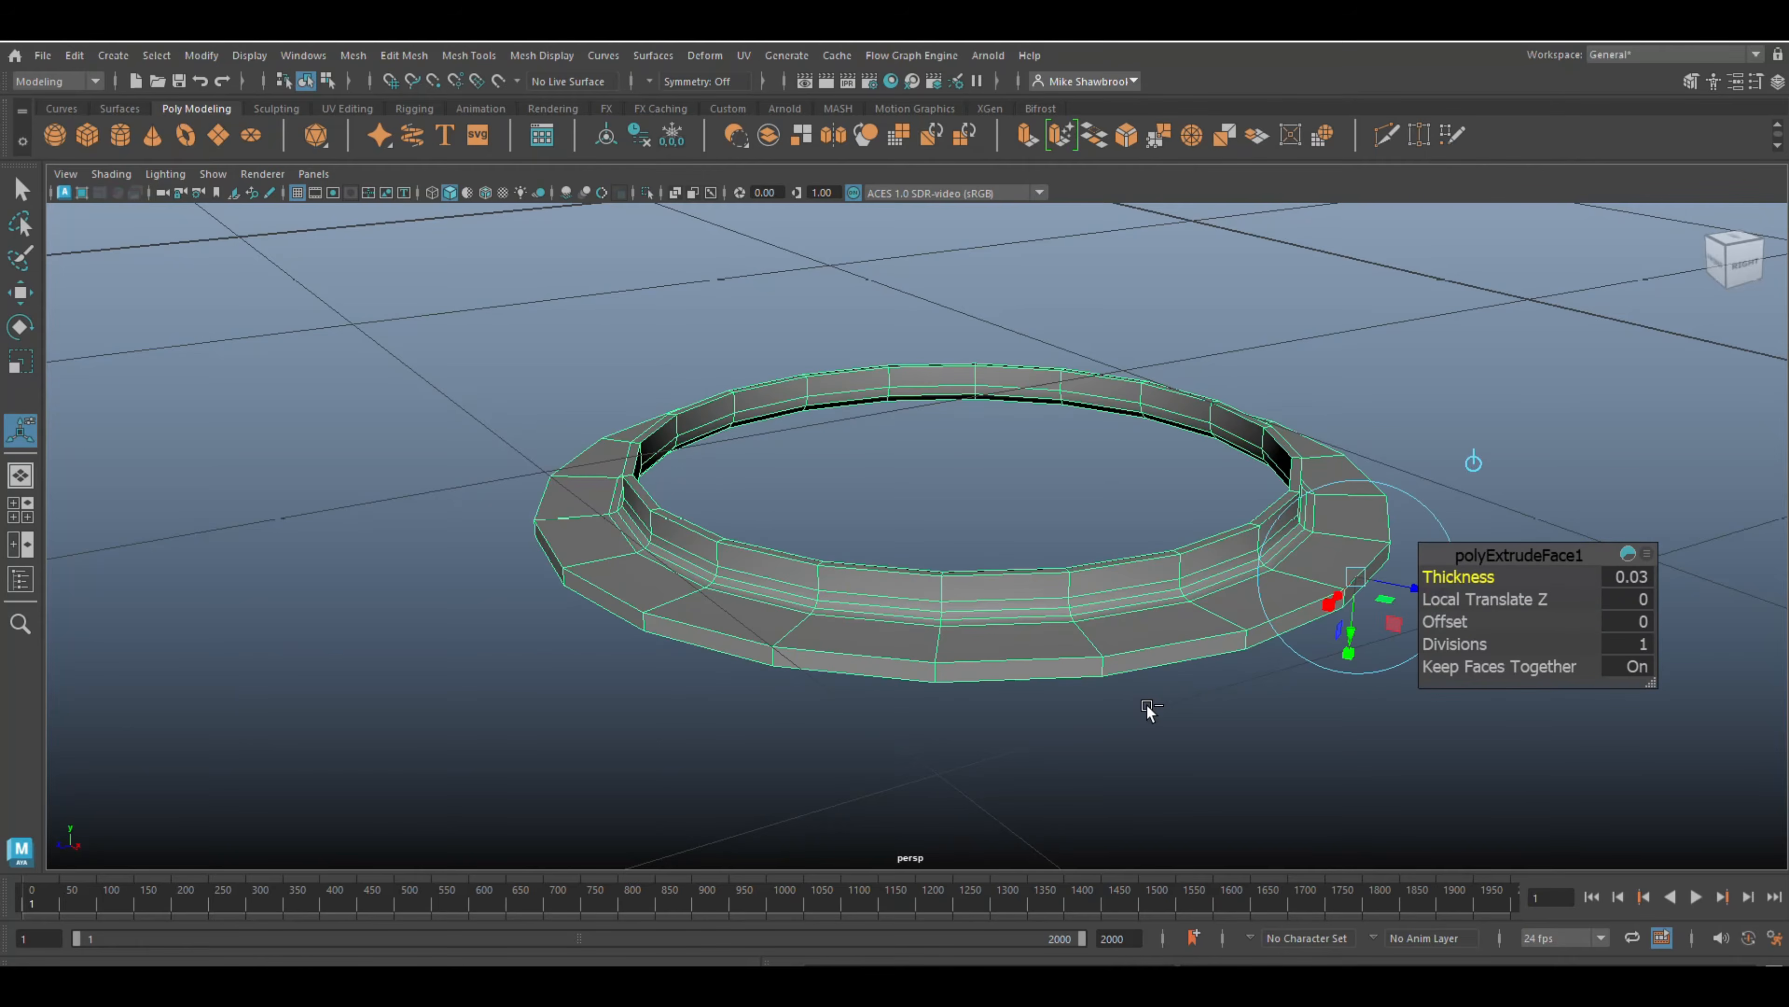
- Bevel the flange's outer rim edge loop with a fraction of 0.2
{"action": "right_click_drag", "start_coordinate": [614, 638], "coordinate": [621, 403]}
{"action": "double_click", "coordinate": [743, 635]}
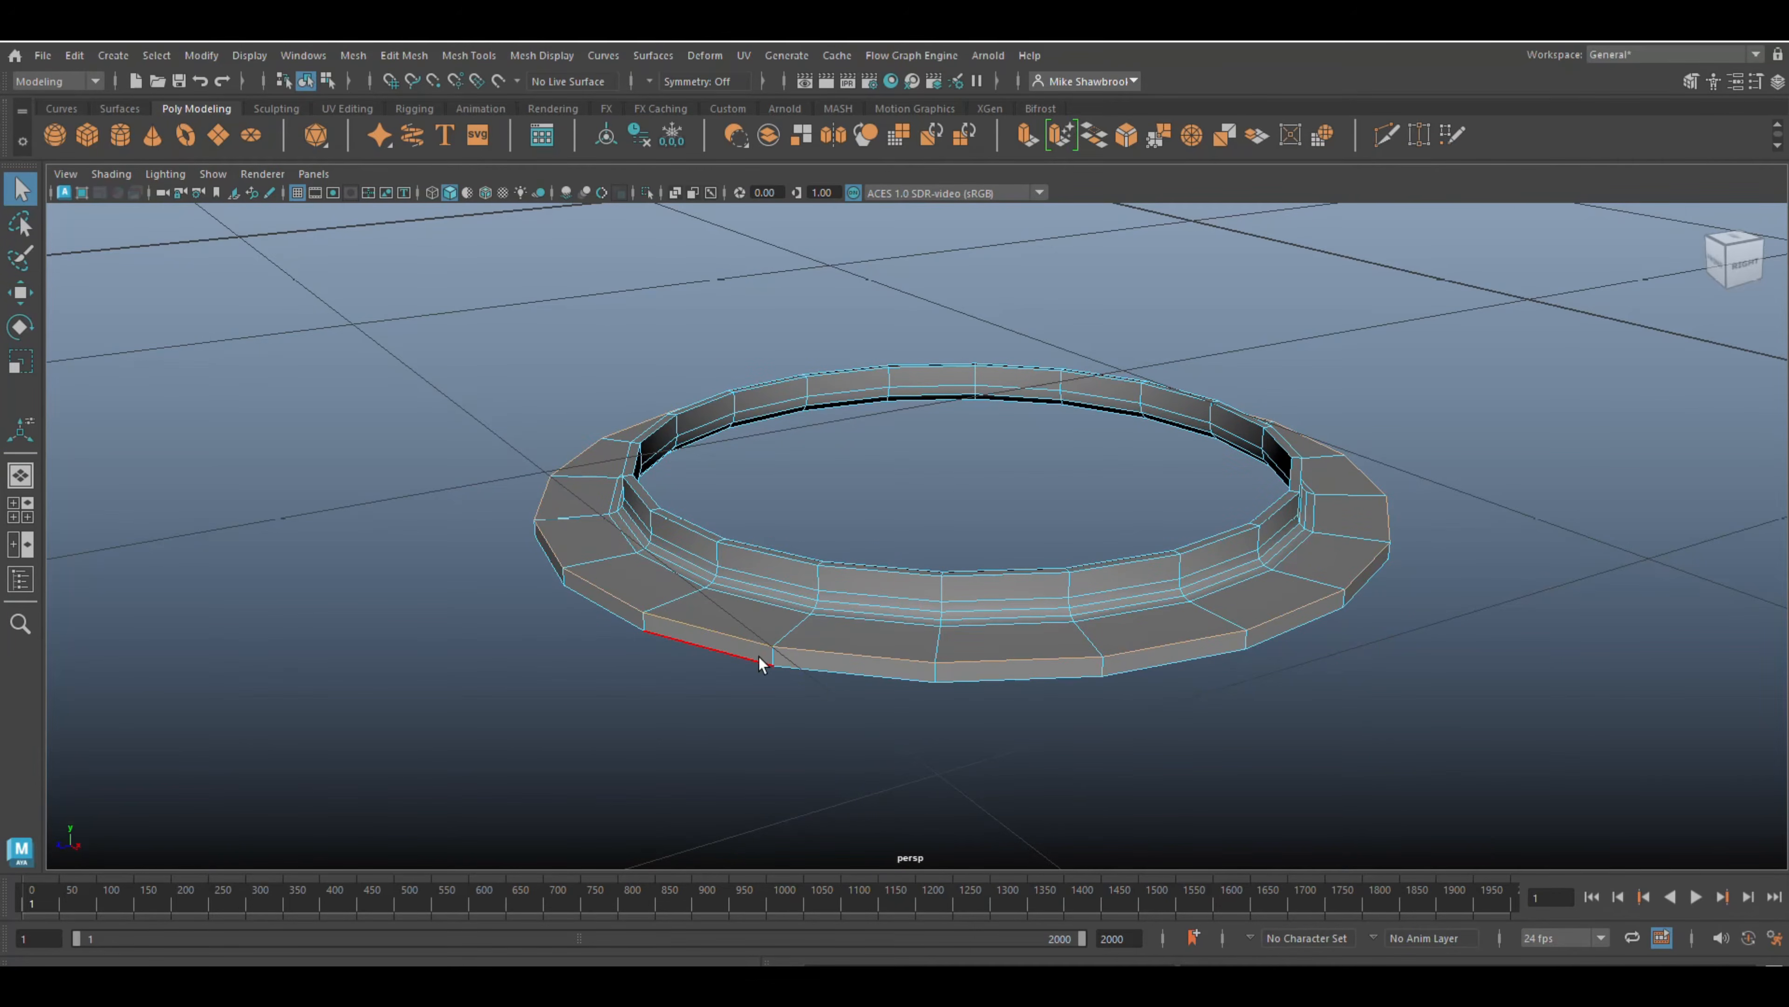
{"action": "key", "text": "ctrl+b"}
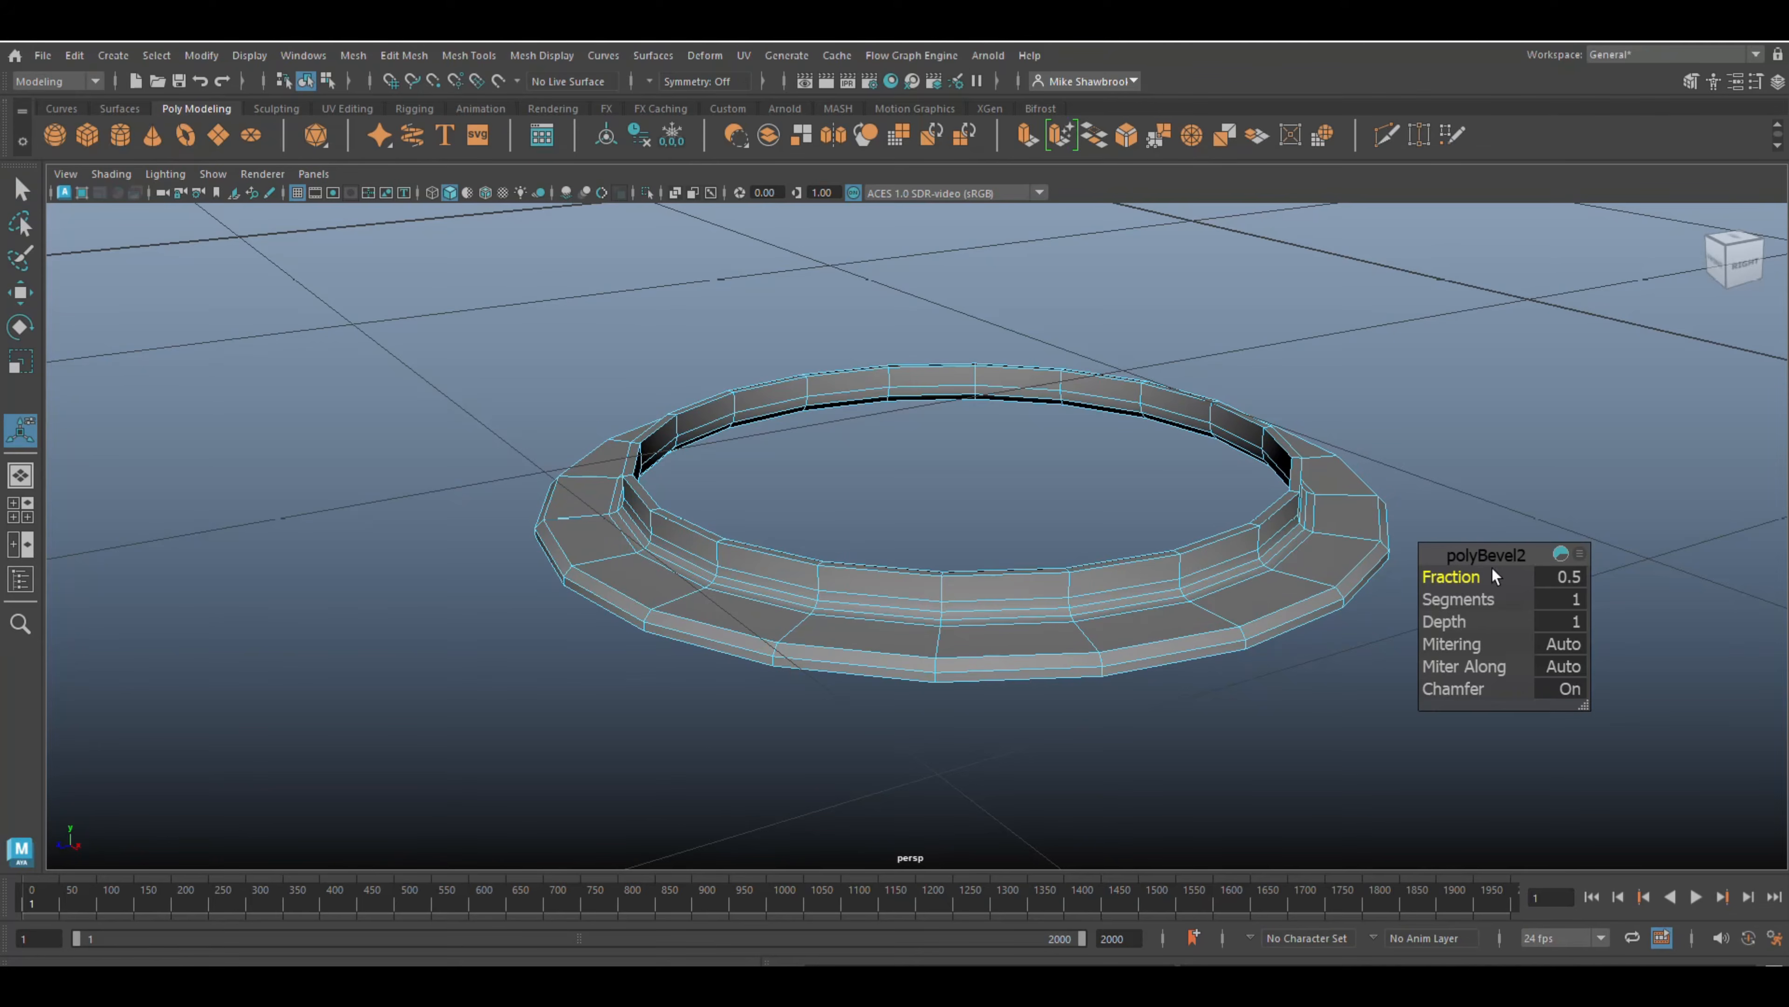
{"action": "left_click", "coordinate": [1568, 578]}
{"action": "type", "text": "0.2"}
{"action": "key", "text": "Return"}
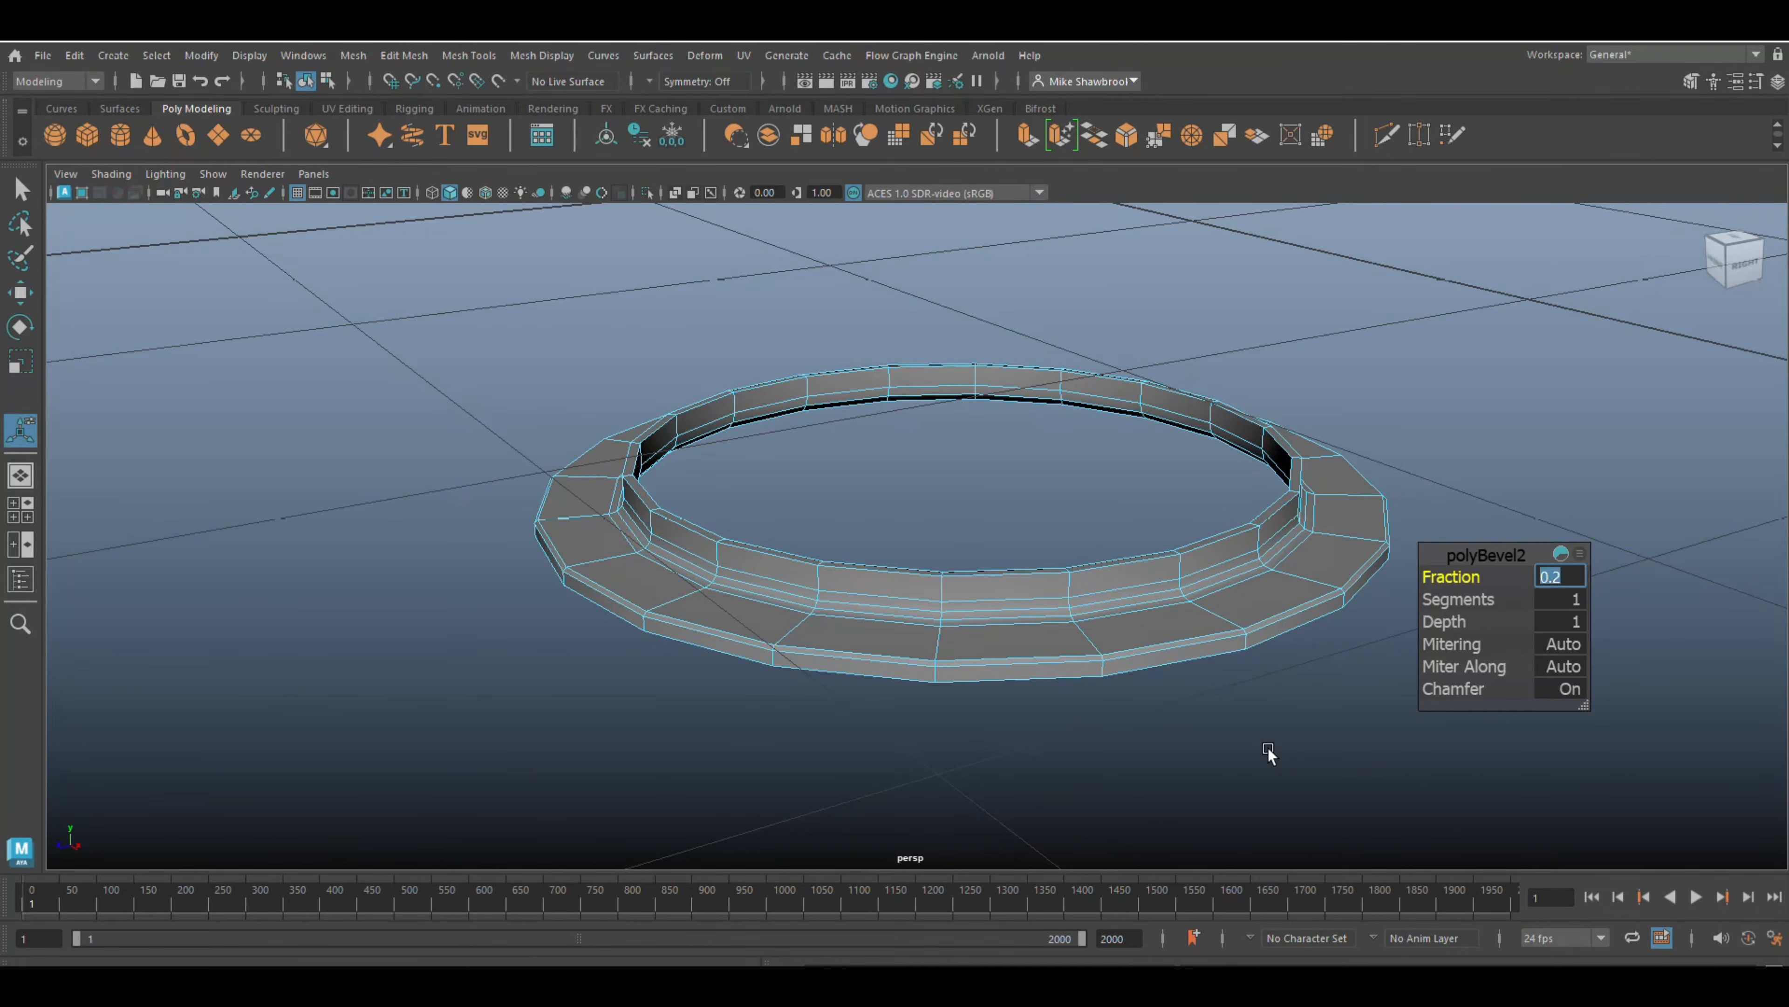
- Smooth the whole ring mesh with one division
{"action": "right_click_drag", "start_coordinate": [1340, 457], "coordinate": [1405, 426]}
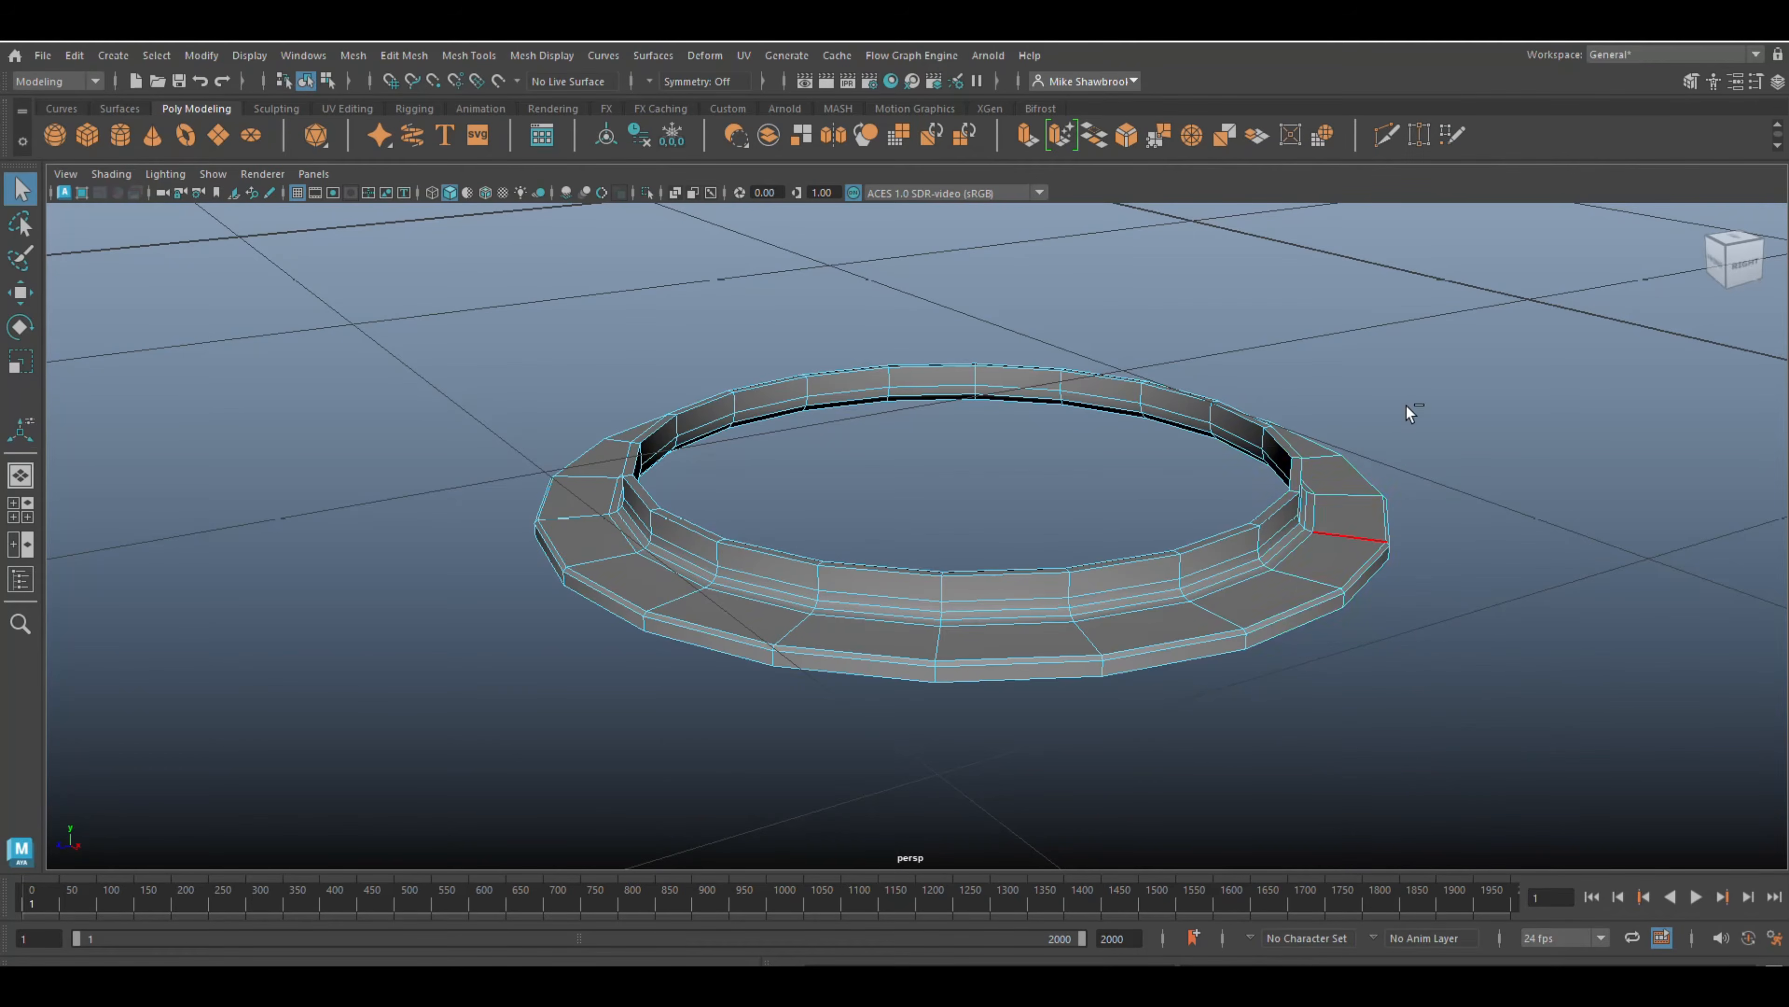
{"action": "left_click", "coordinate": [353, 55]}
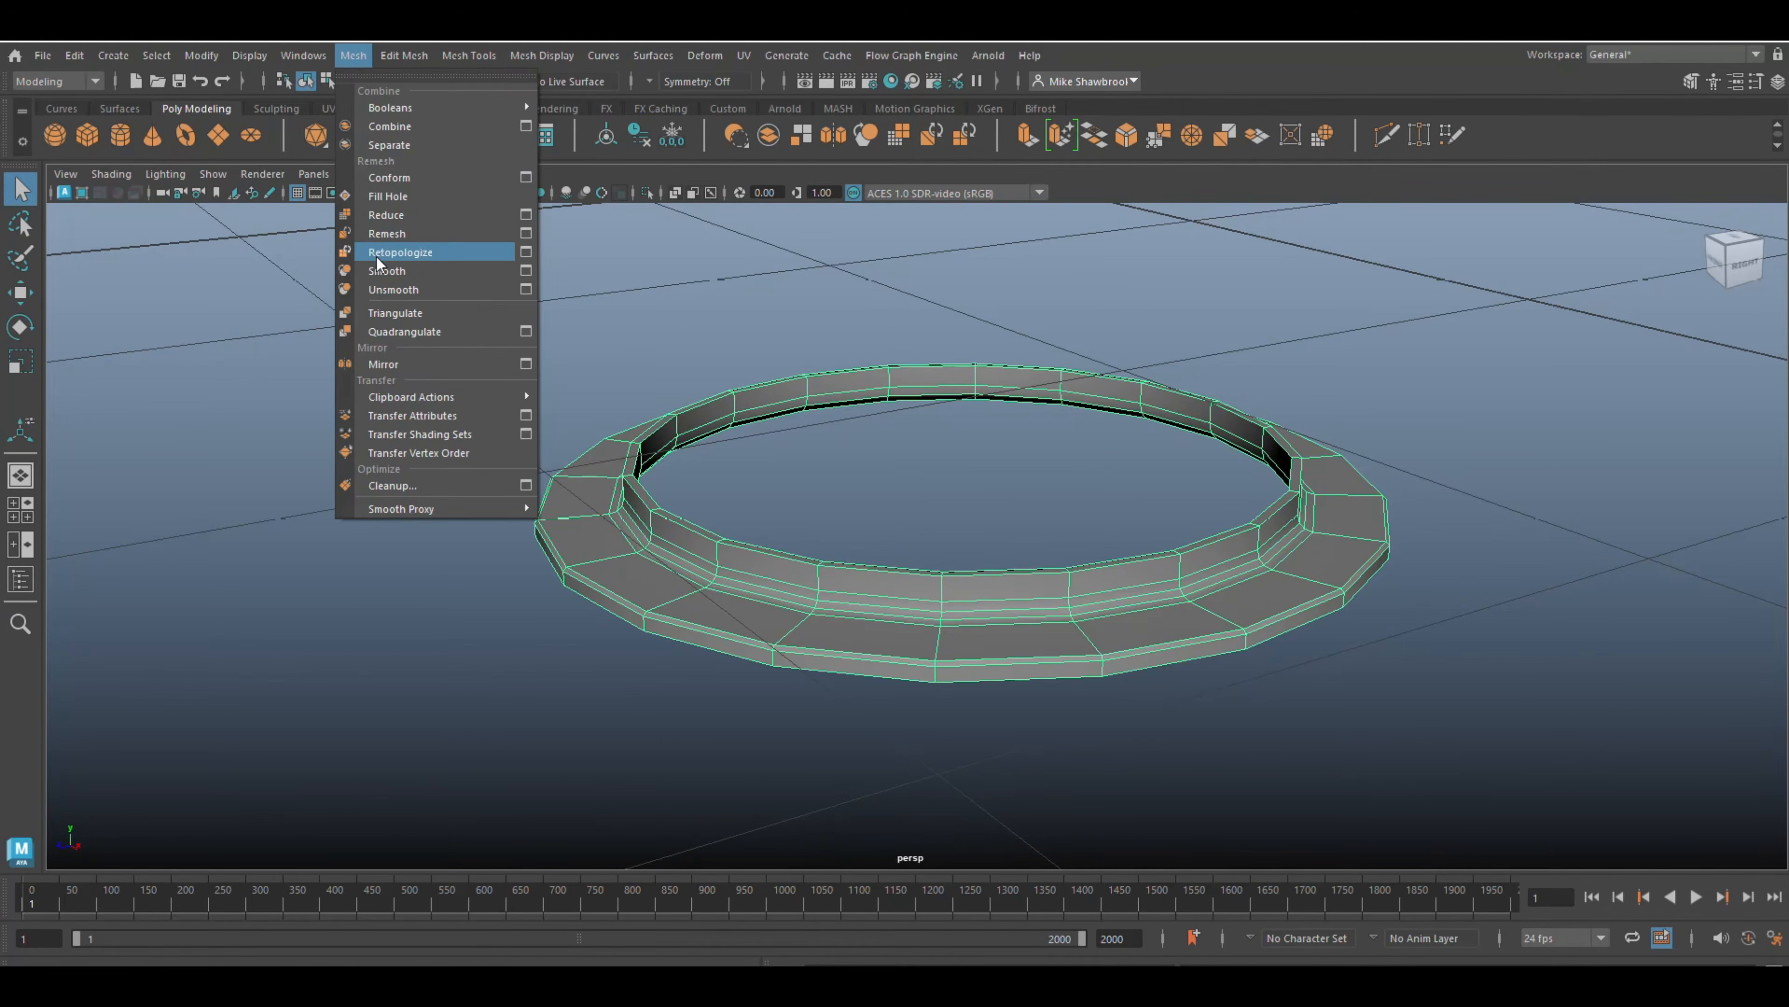
{"action": "left_click", "coordinate": [387, 271]}
{"action": "left_click", "coordinate": [726, 691]}
{"action": "left_click", "coordinate": [887, 627]}
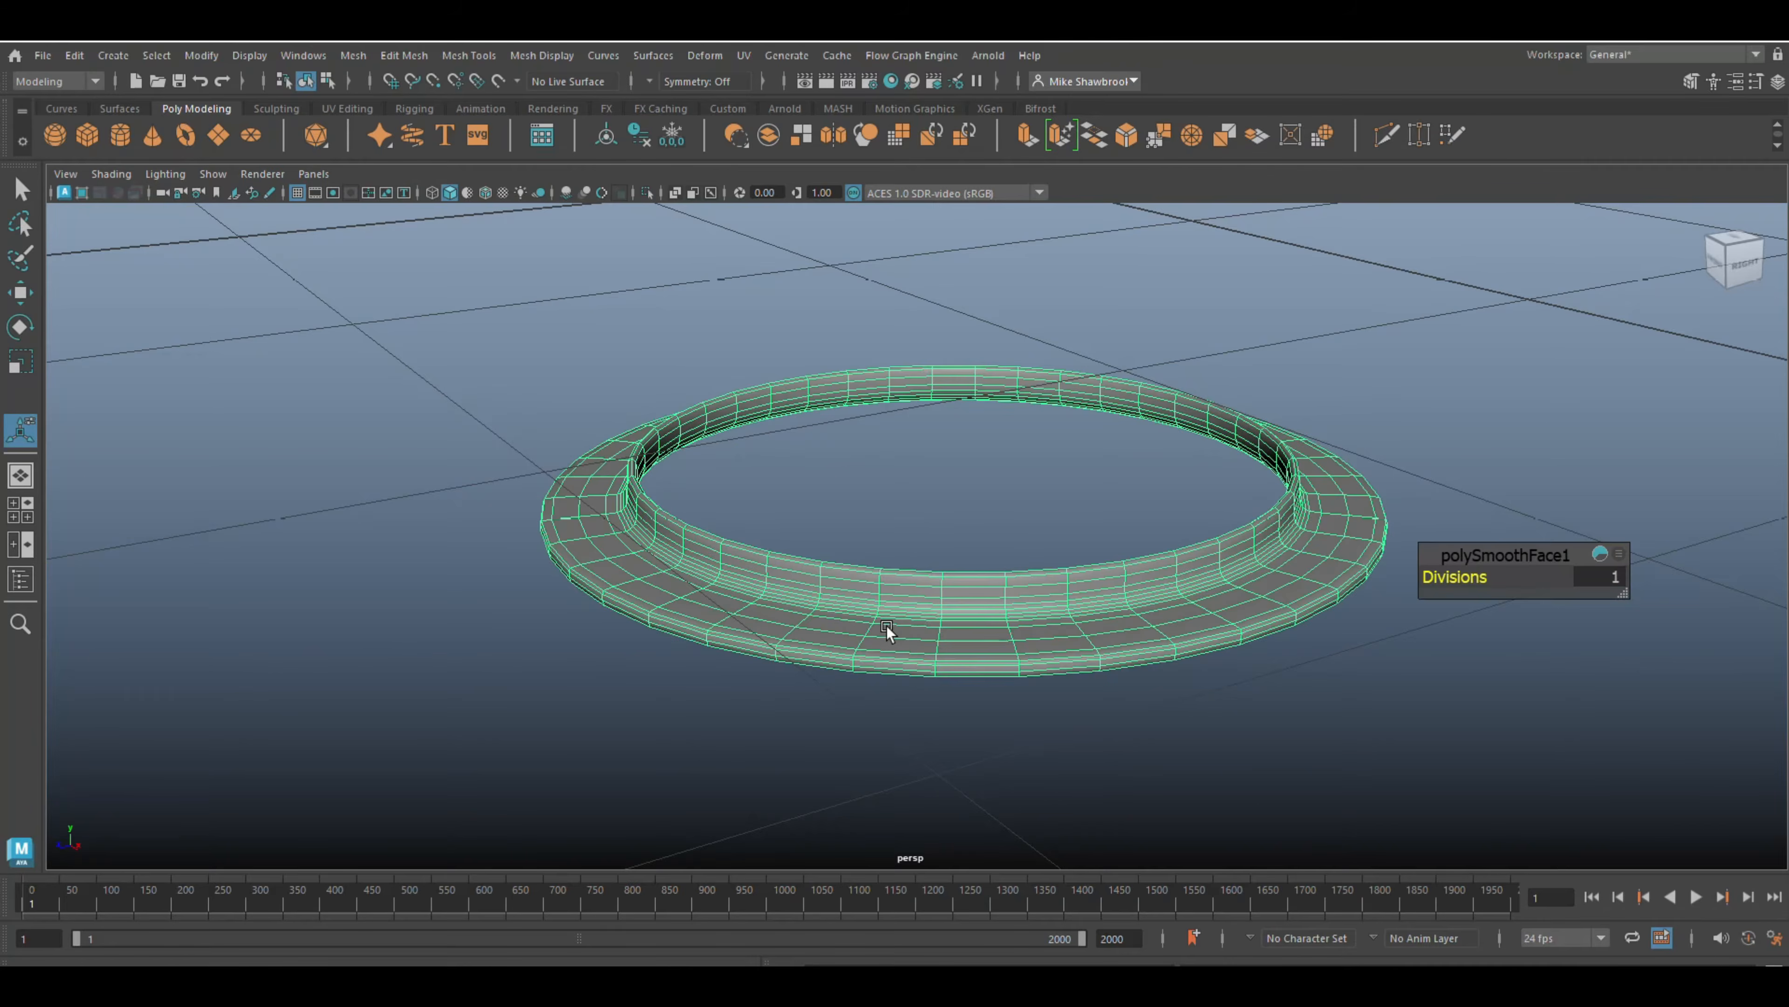
{"action": "left_click_drag", "start_coordinate": [1082, 607], "coordinate": [1048, 659], "text": "alt"}
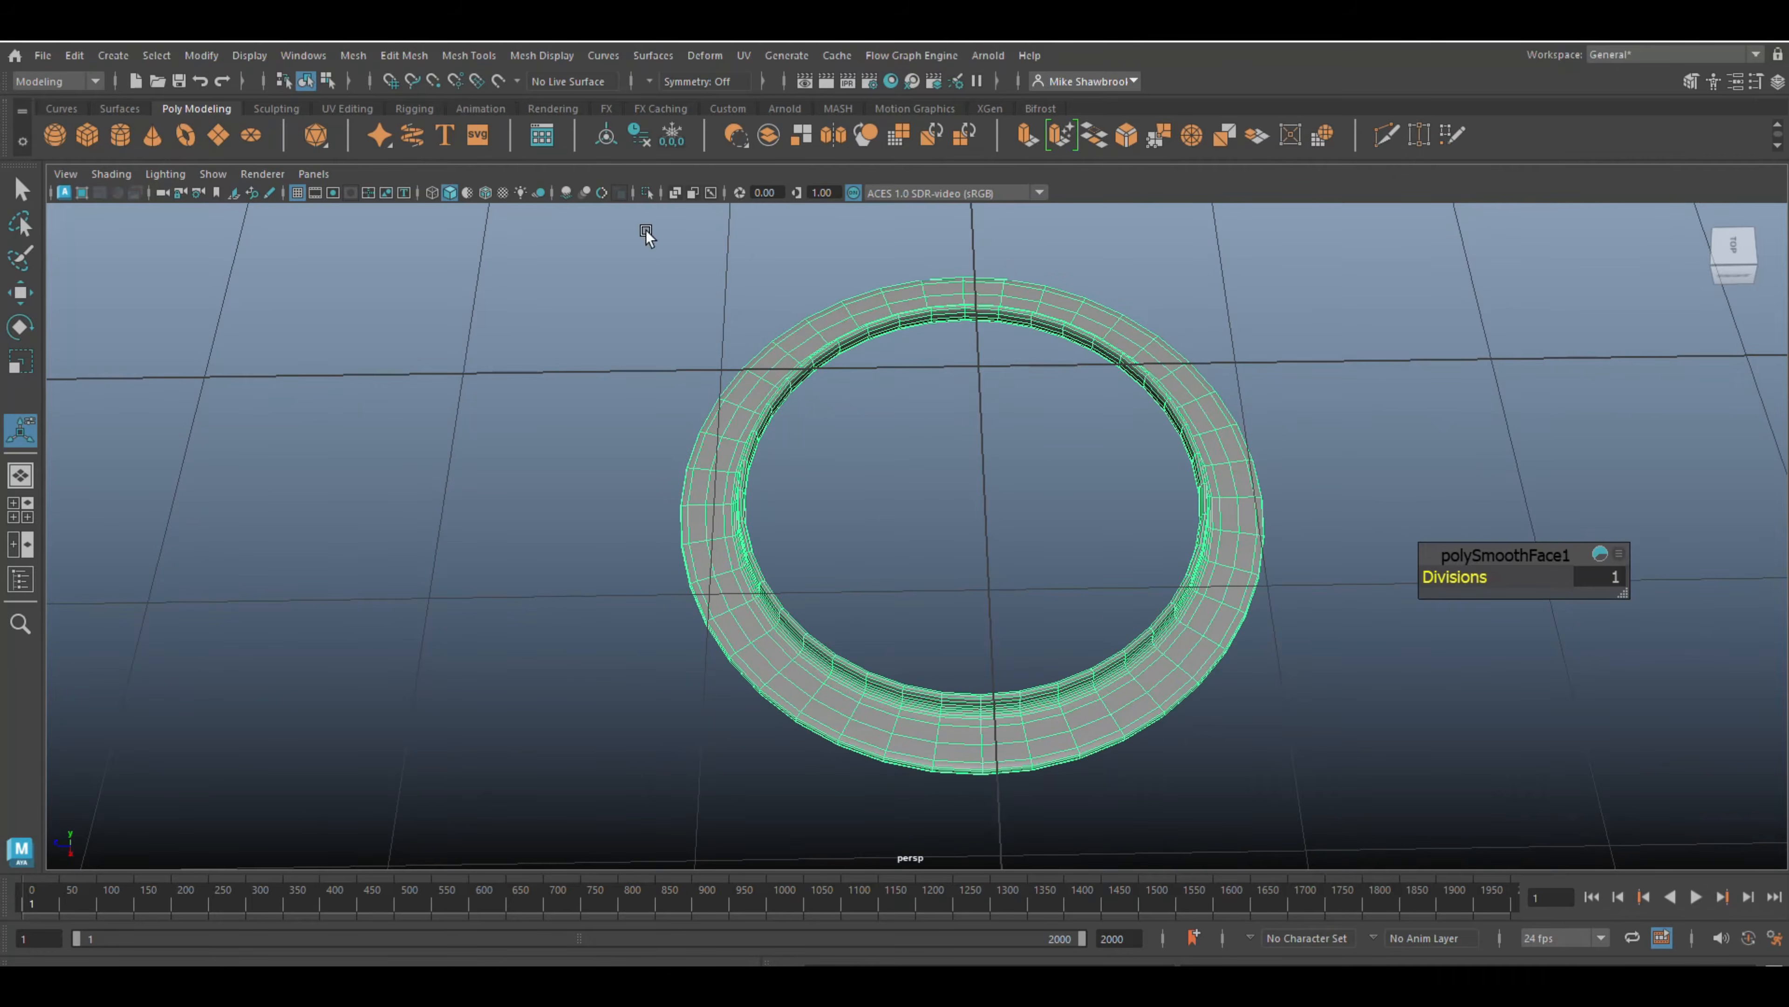
{"action": "scroll", "coordinate": [958, 346], "scroll_direction": "up", "scroll_amount": 2}
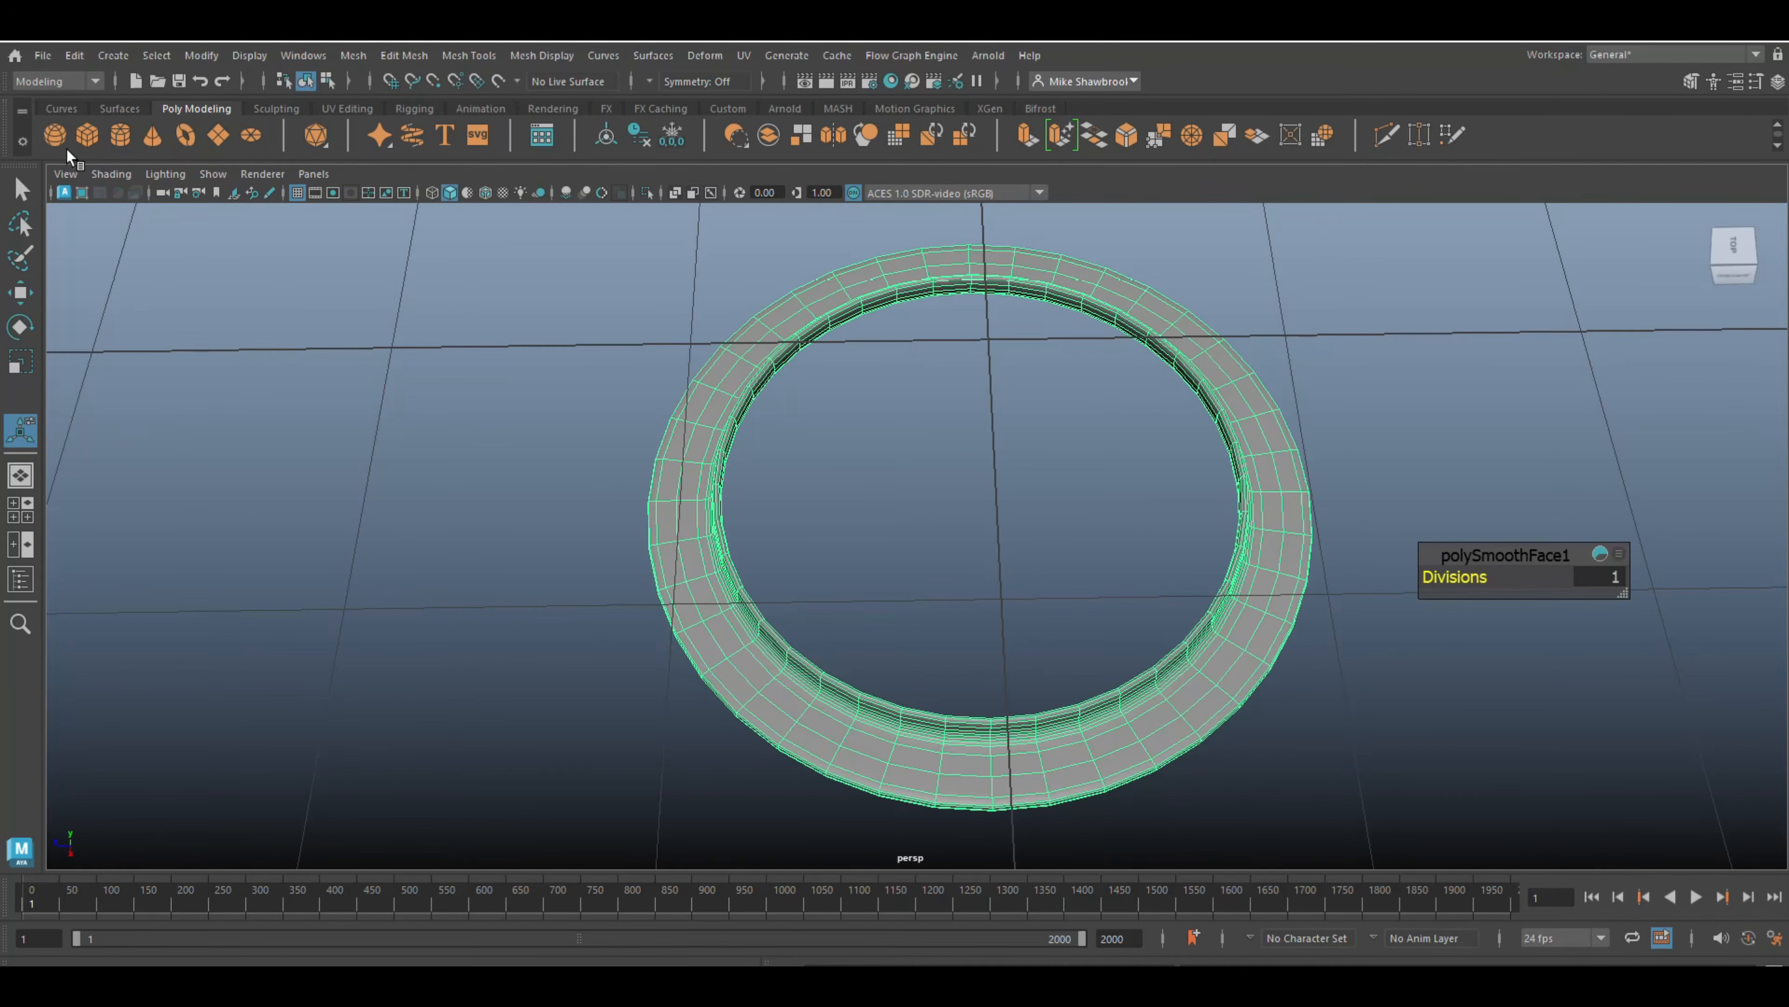
- Create a polygon sphere with a radius of 1 at the scene origin above the ring
{"action": "left_click", "coordinate": [55, 133]}
{"action": "scroll", "coordinate": [775, 597], "scroll_direction": "down", "scroll_amount": 3}
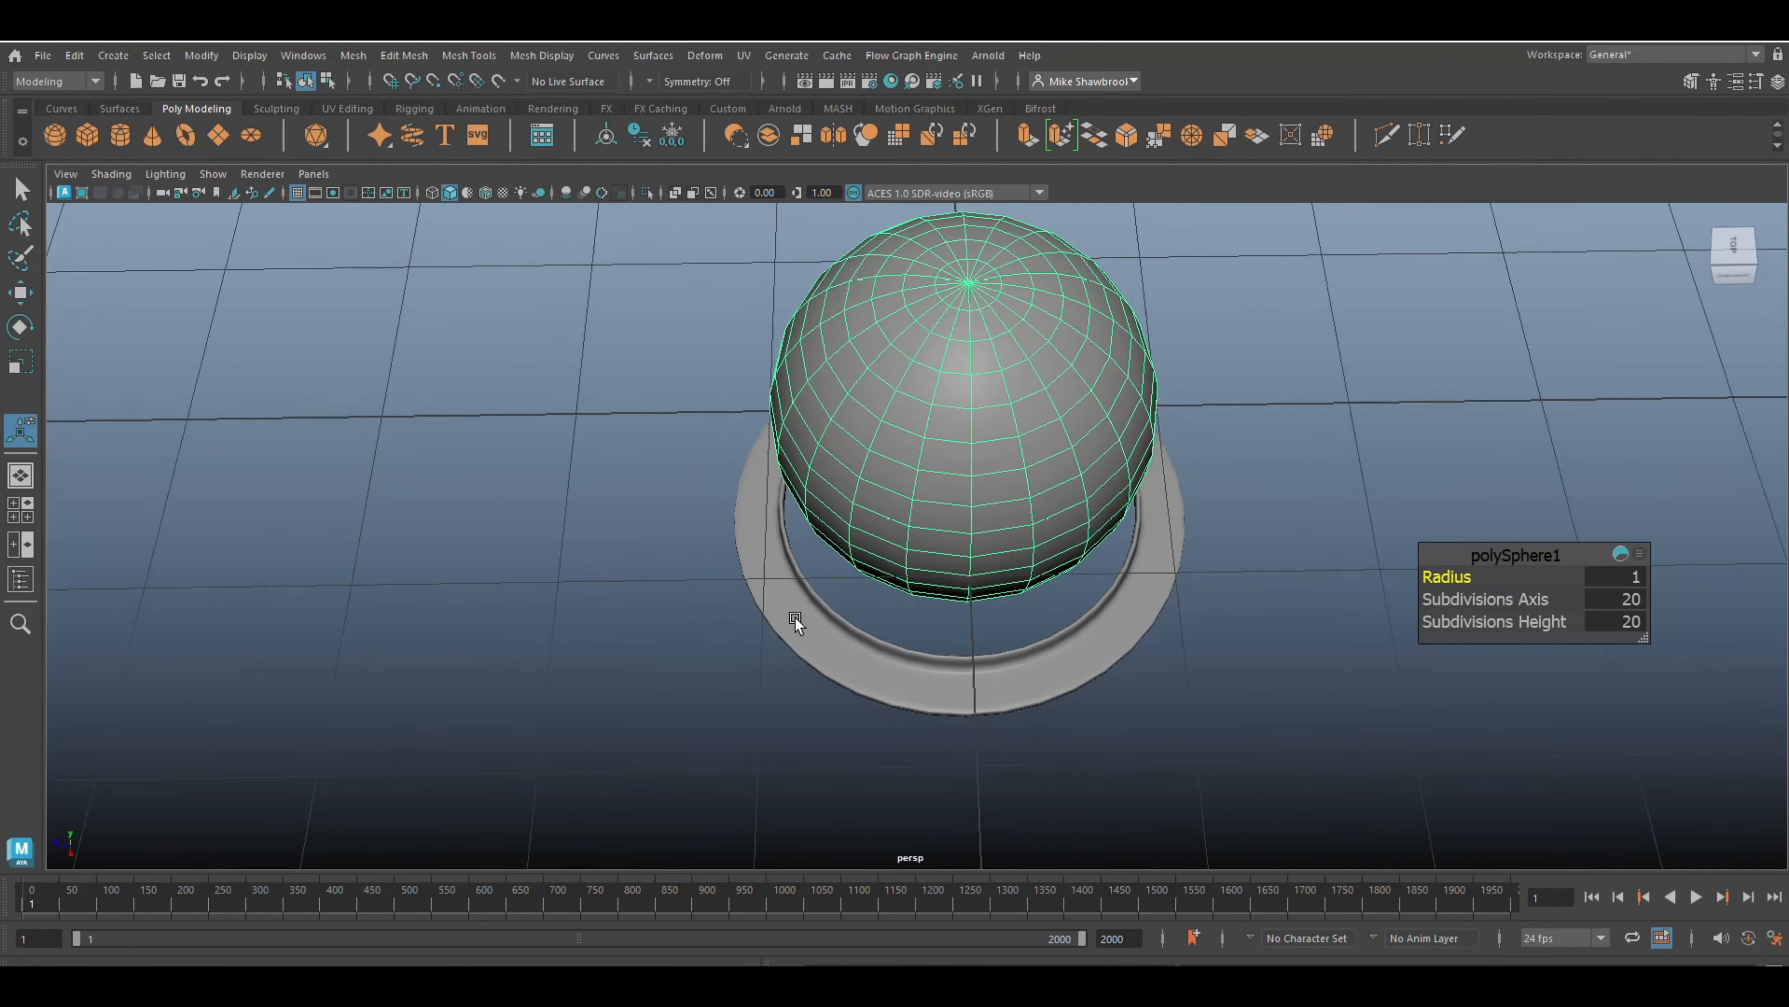
{"action": "left_click_drag", "start_coordinate": [793, 619], "coordinate": [900, 591], "text": "alt"}
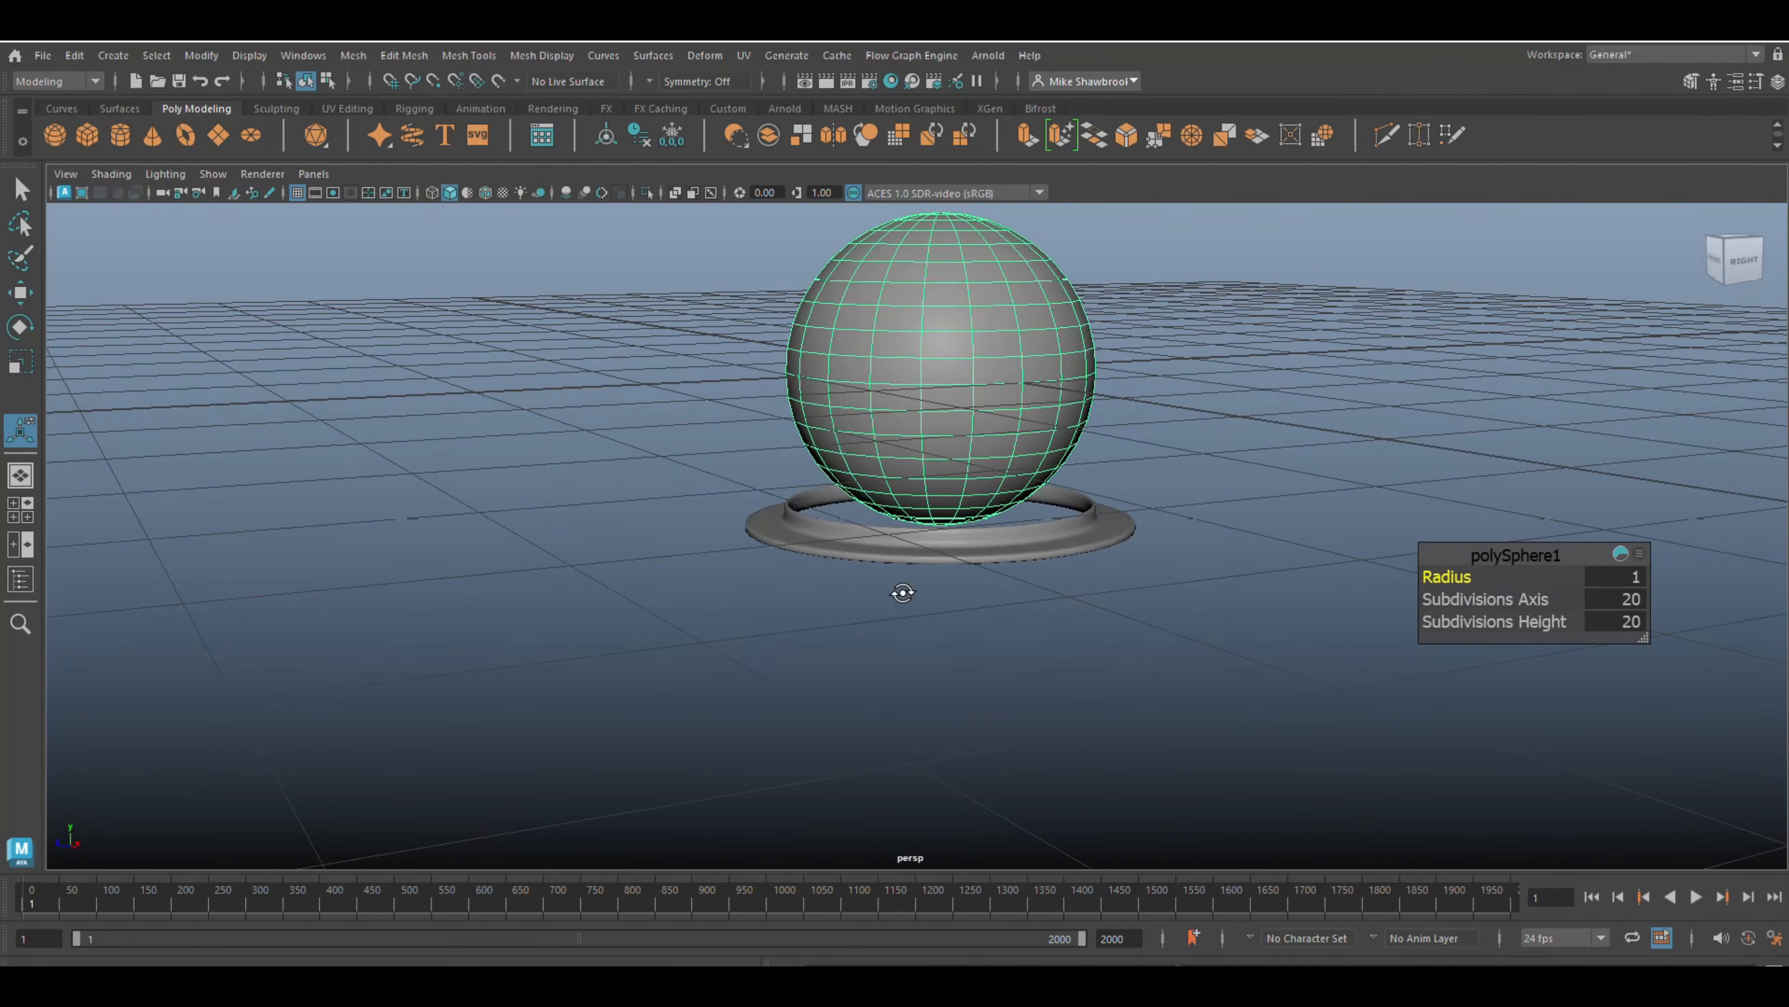
{"action": "left_click", "coordinate": [21, 512]}
{"action": "key", "text": "space"}
{"action": "scroll", "coordinate": [811, 678], "scroll_direction": "up", "scroll_amount": 3}
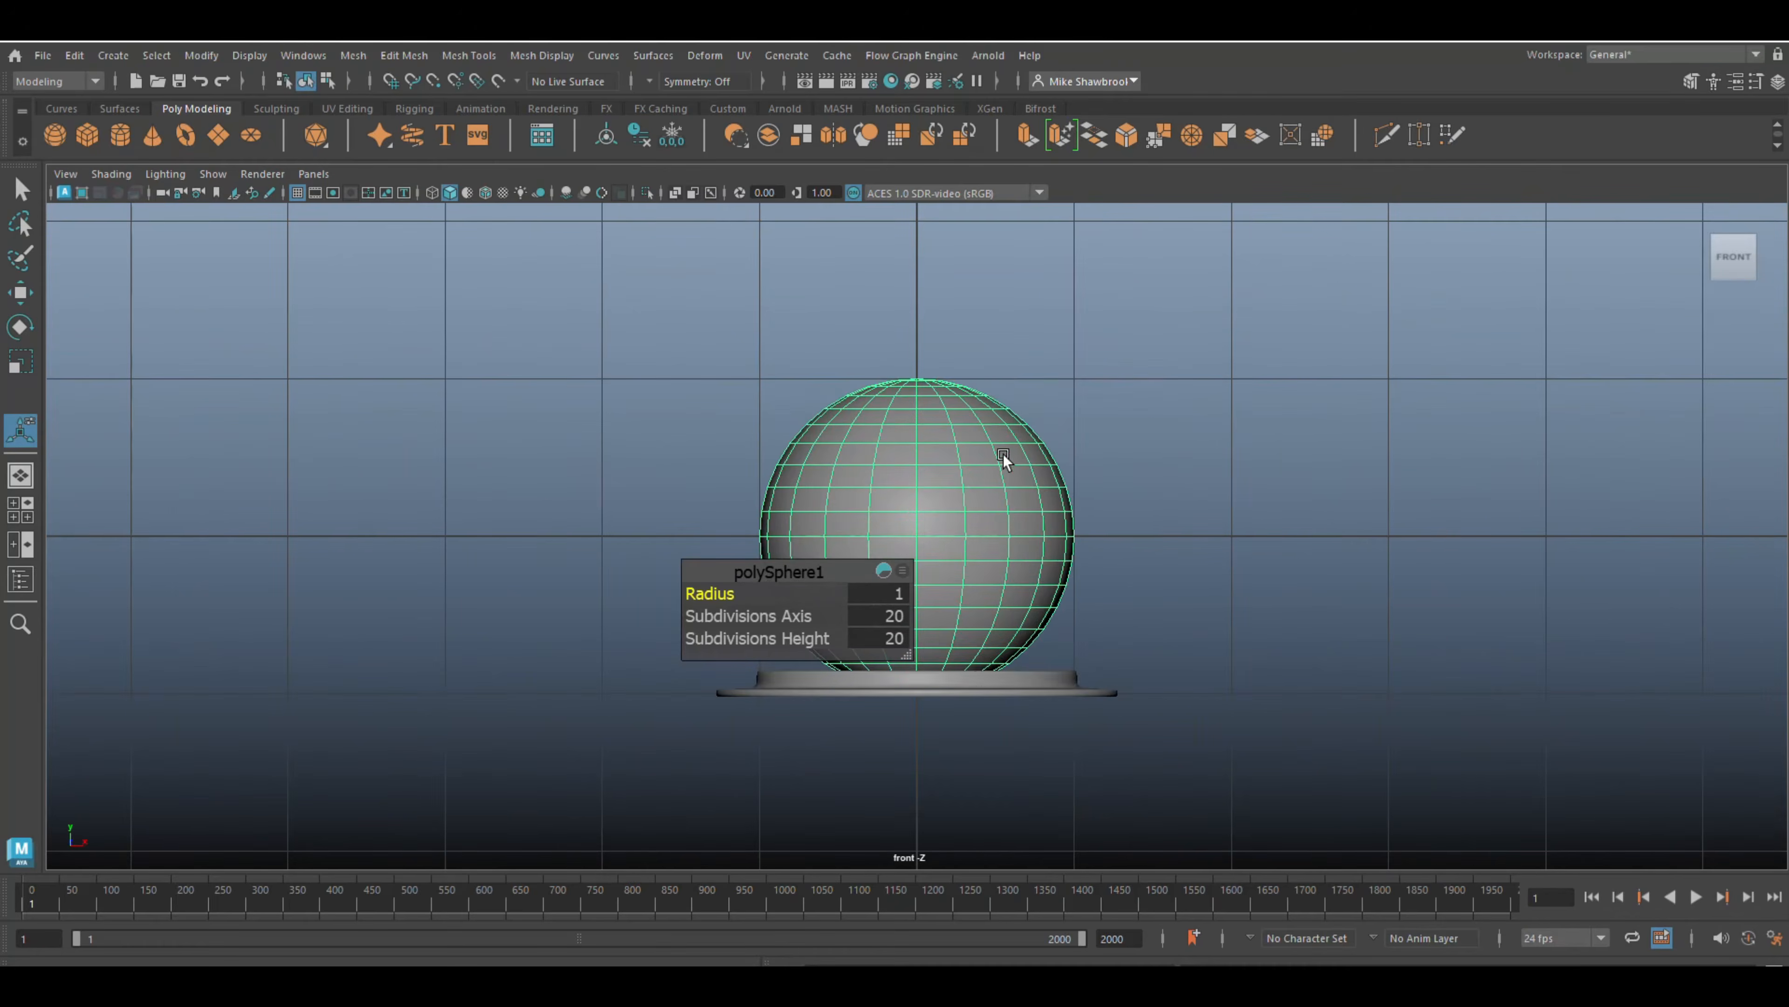
{"action": "right_click_drag", "start_coordinate": [1009, 458], "coordinate": [1002, 522]}
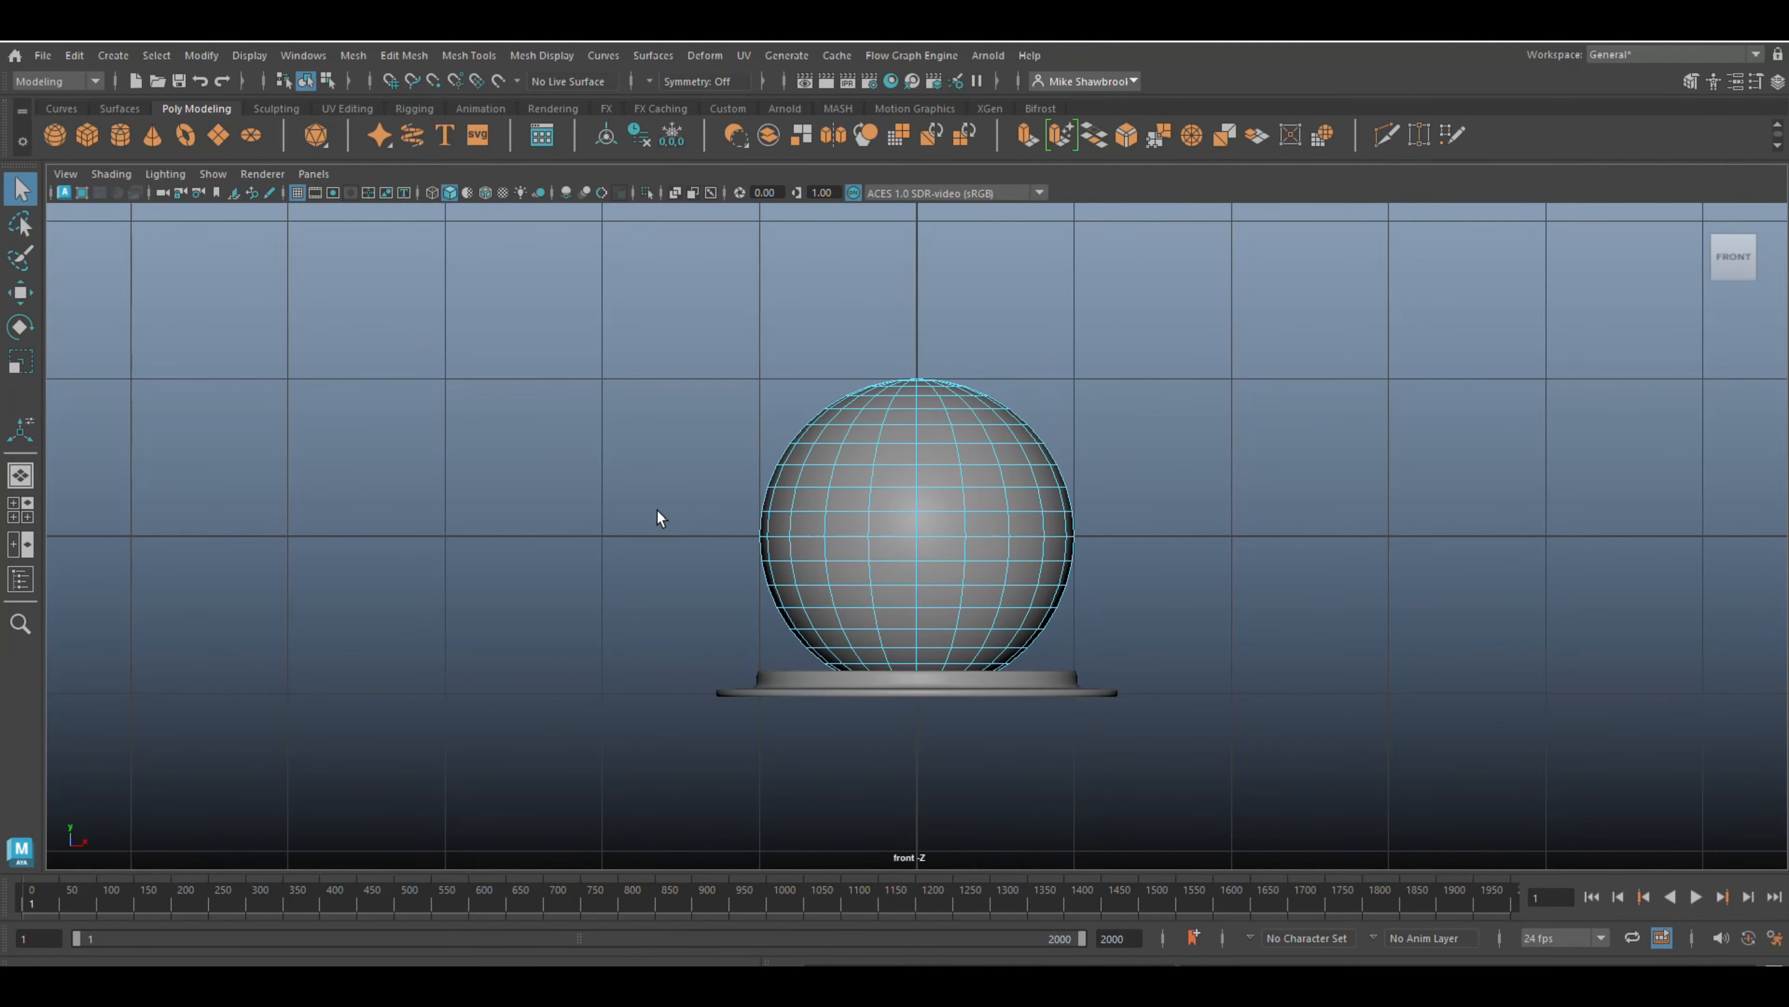
{"action": "left_click_drag", "start_coordinate": [646, 495], "coordinate": [1311, 780]}
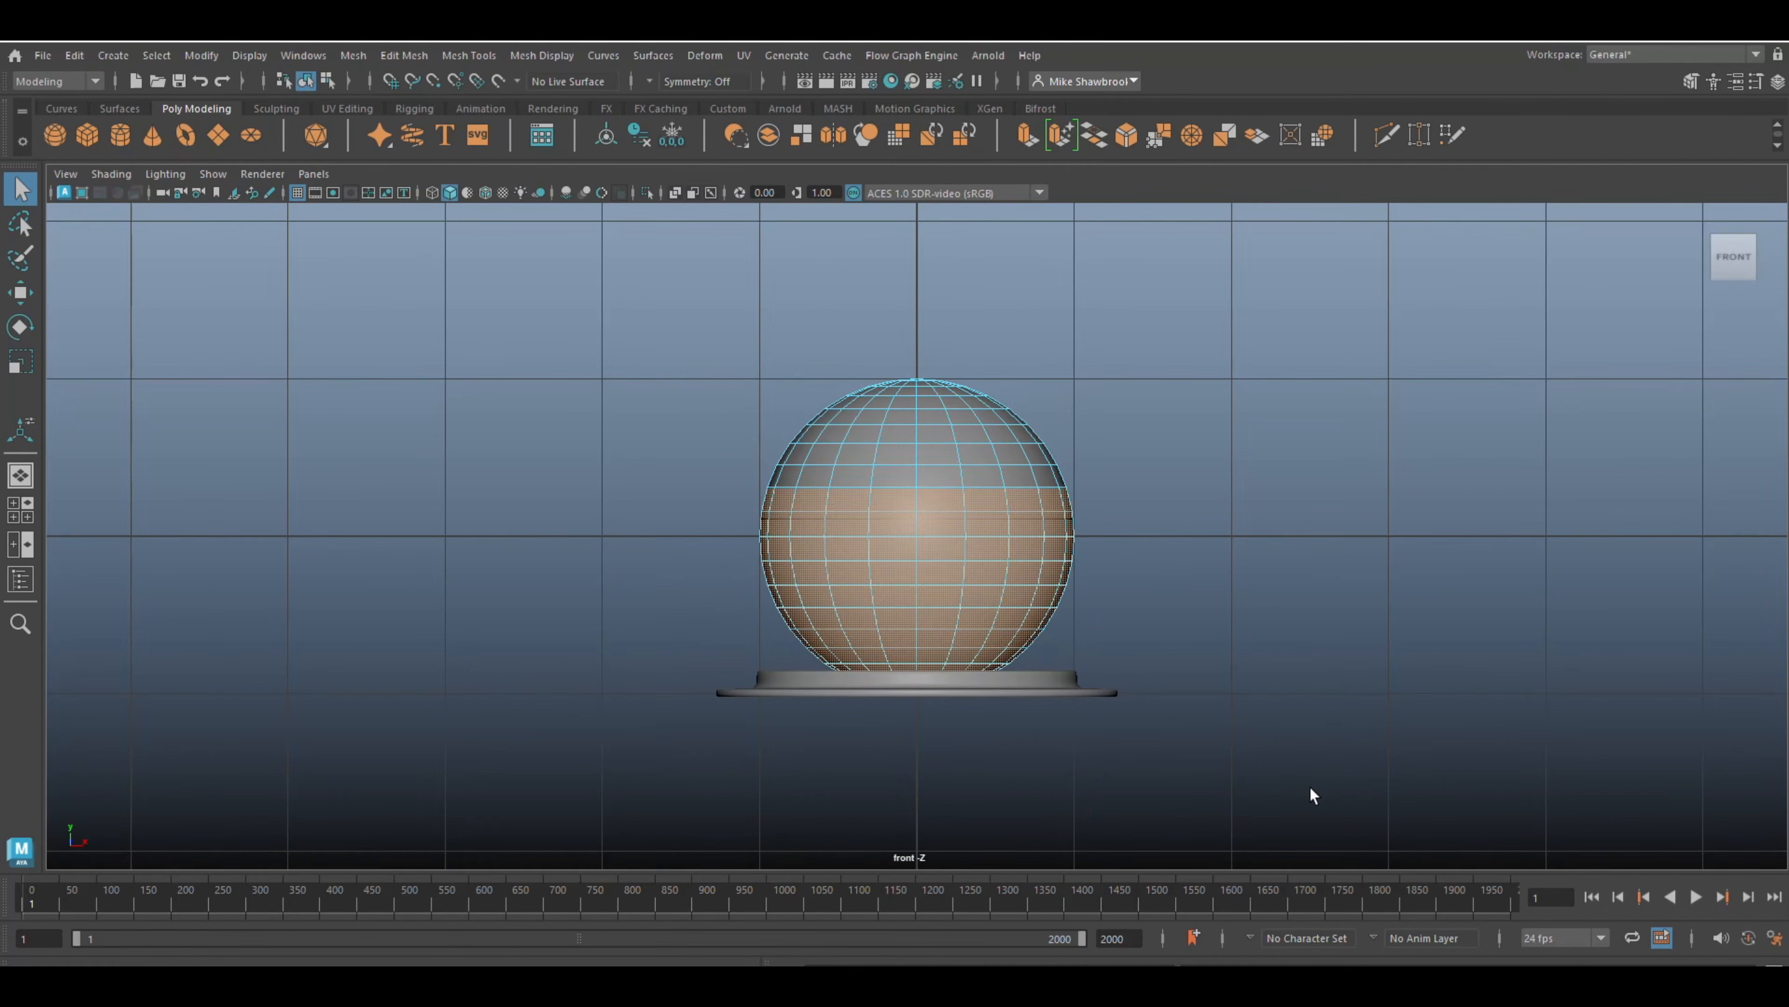
{"action": "key", "text": "Delete"}
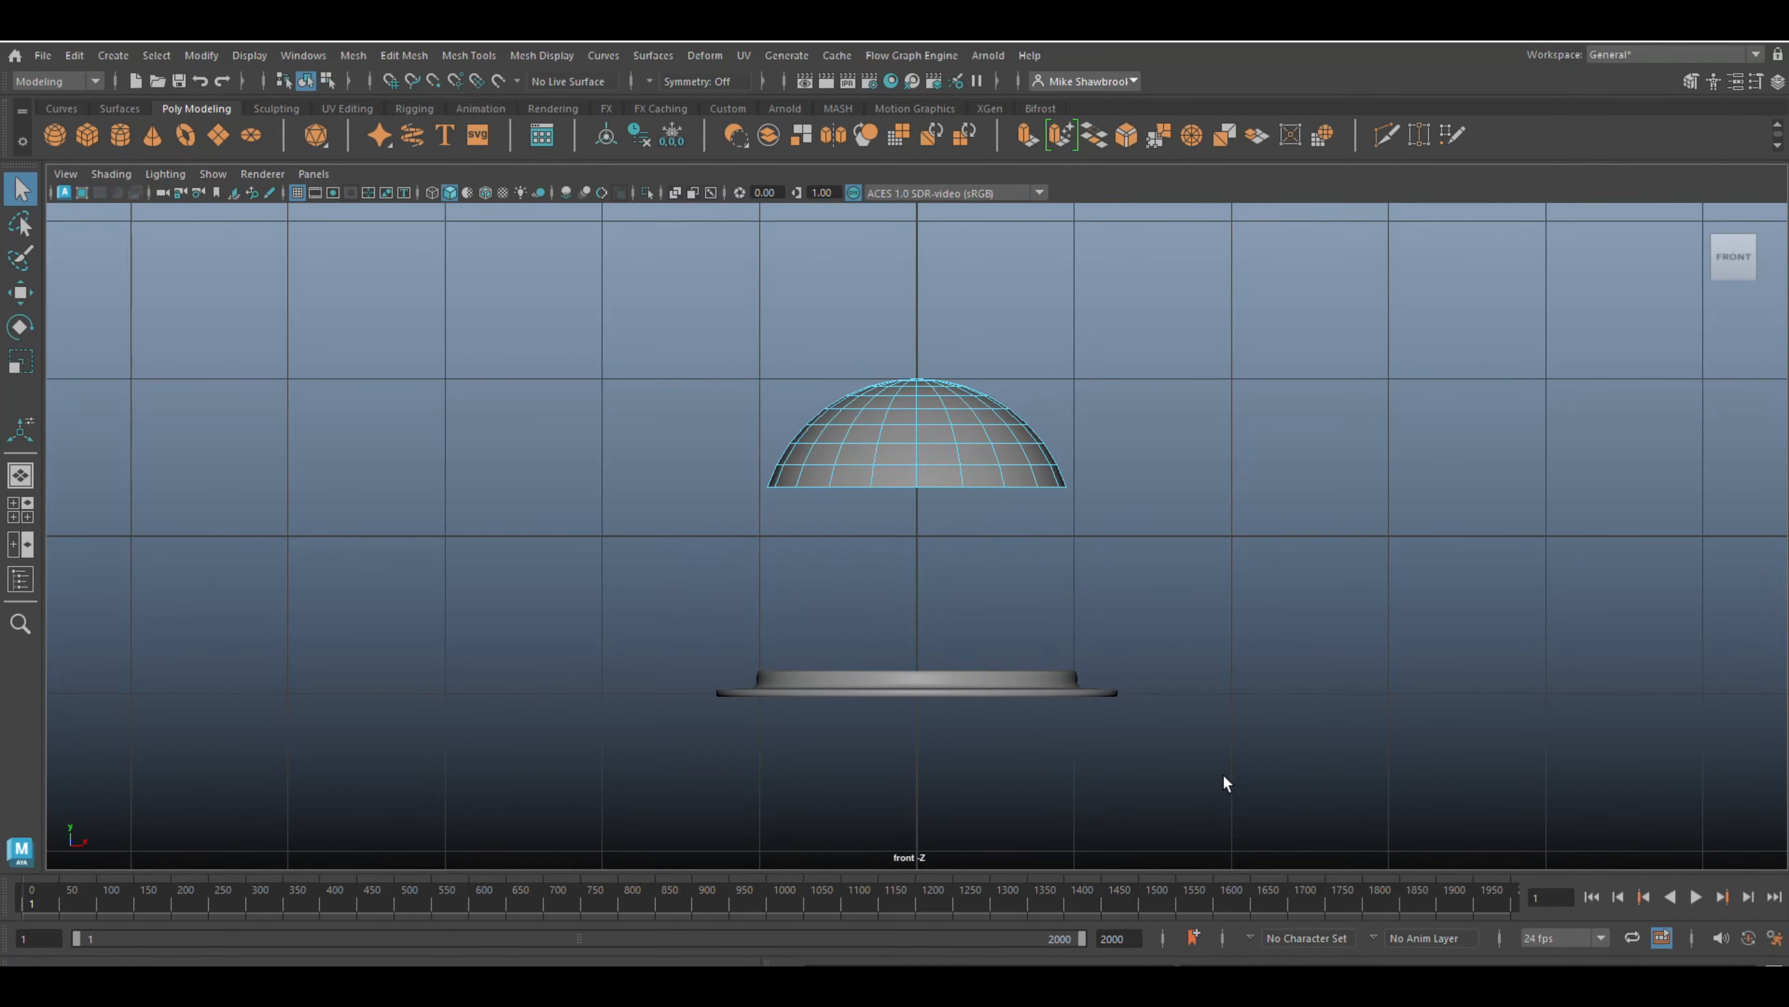
{"action": "key", "text": "ctrl+z"}
{"action": "left_click", "coordinate": [190, 572]}
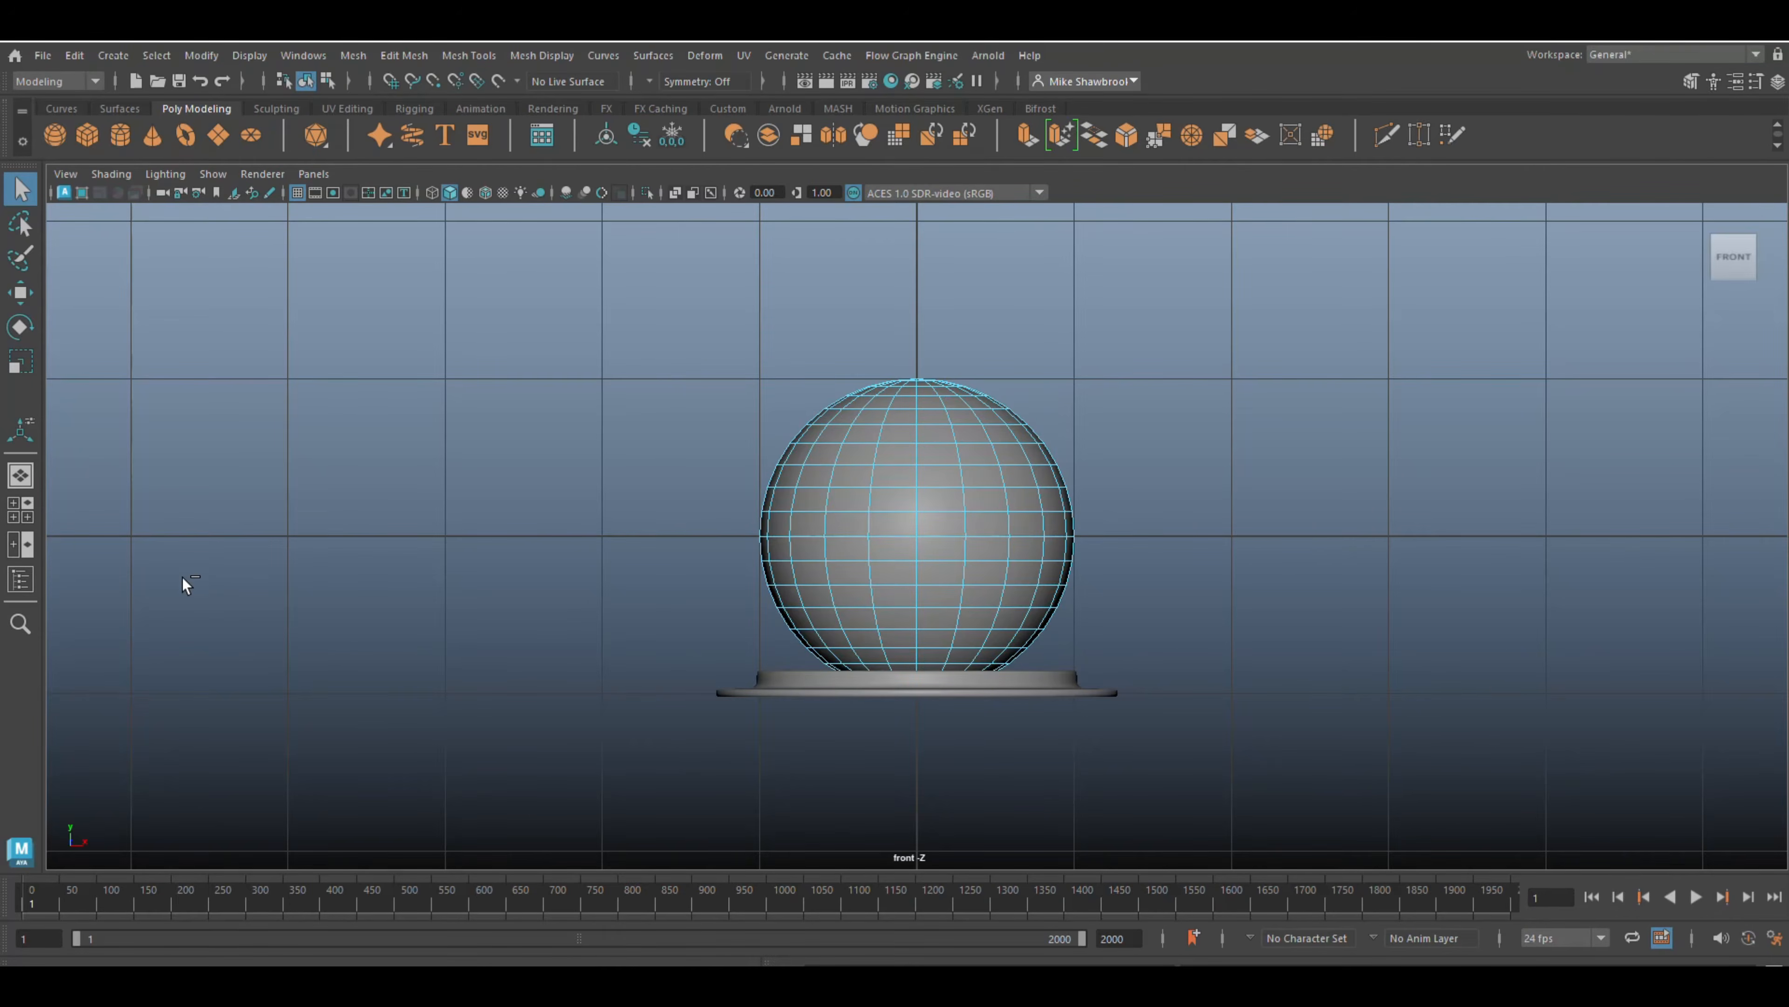
- Set the sphere's axis subdivisions and height subdivisions both to 6
{"action": "left_click", "coordinate": [19, 517]}
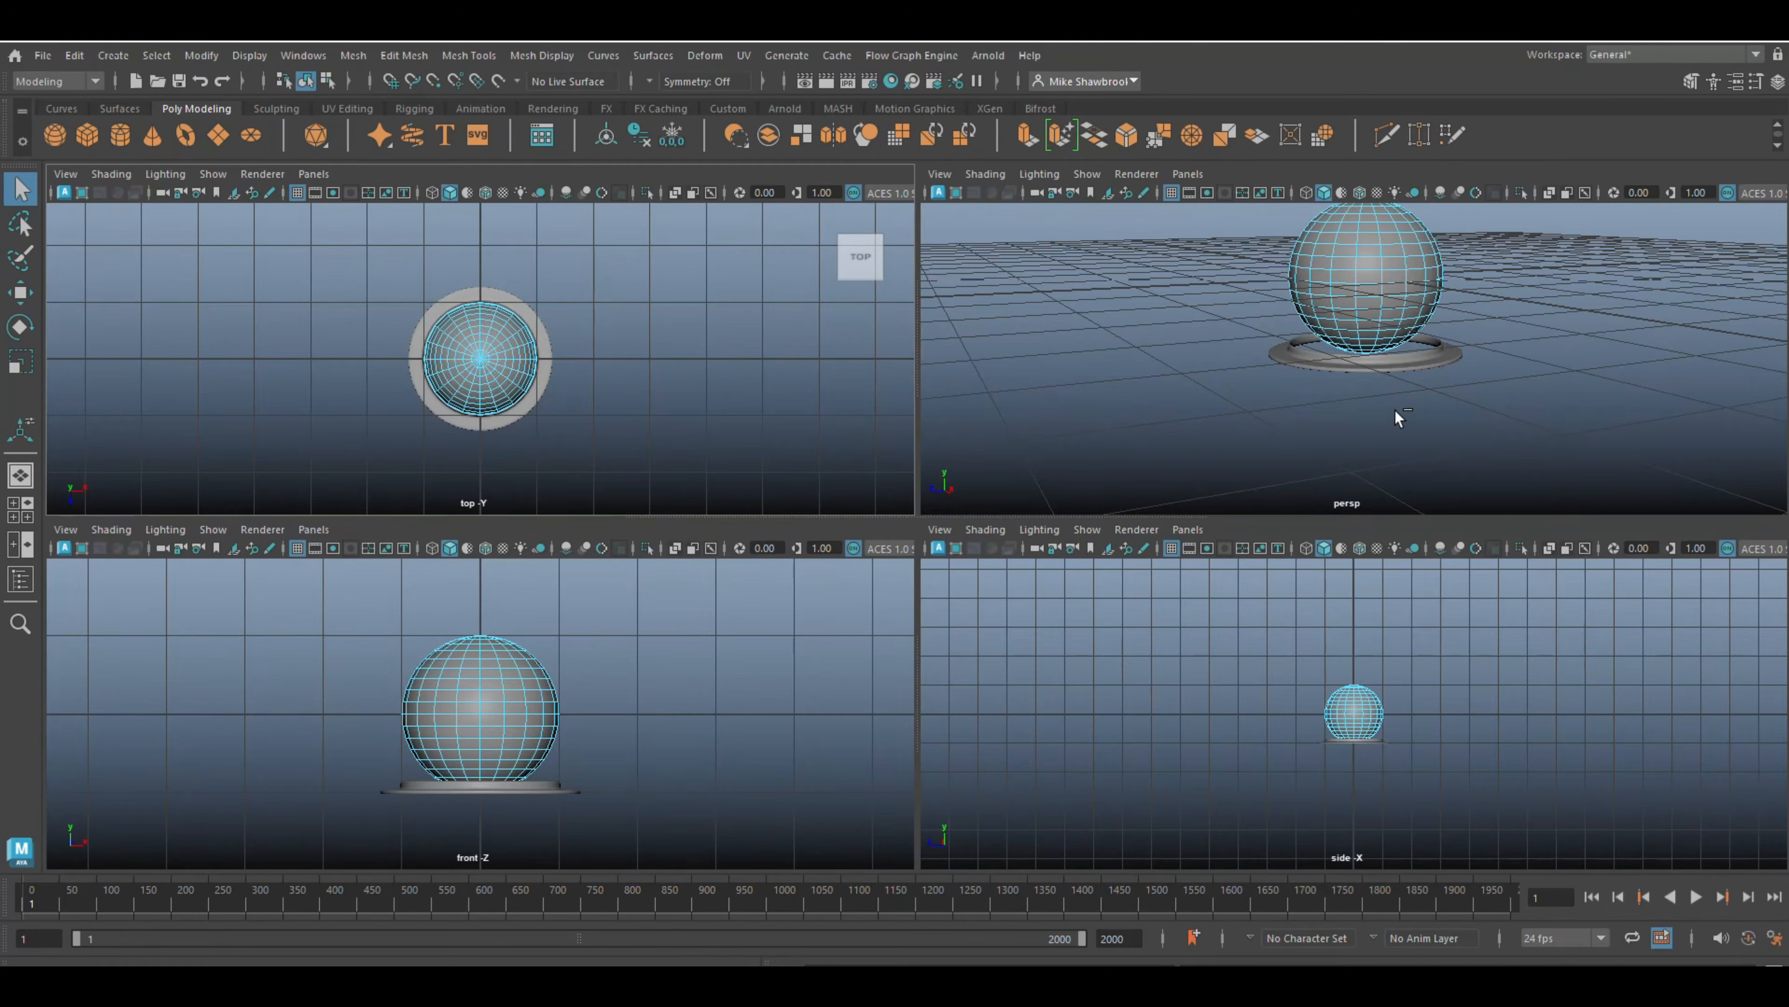
{"action": "key", "text": "ctrl+a"}
{"action": "right_click_drag", "start_coordinate": [523, 350], "coordinate": [547, 340]}
{"action": "left_click", "coordinate": [483, 356]}
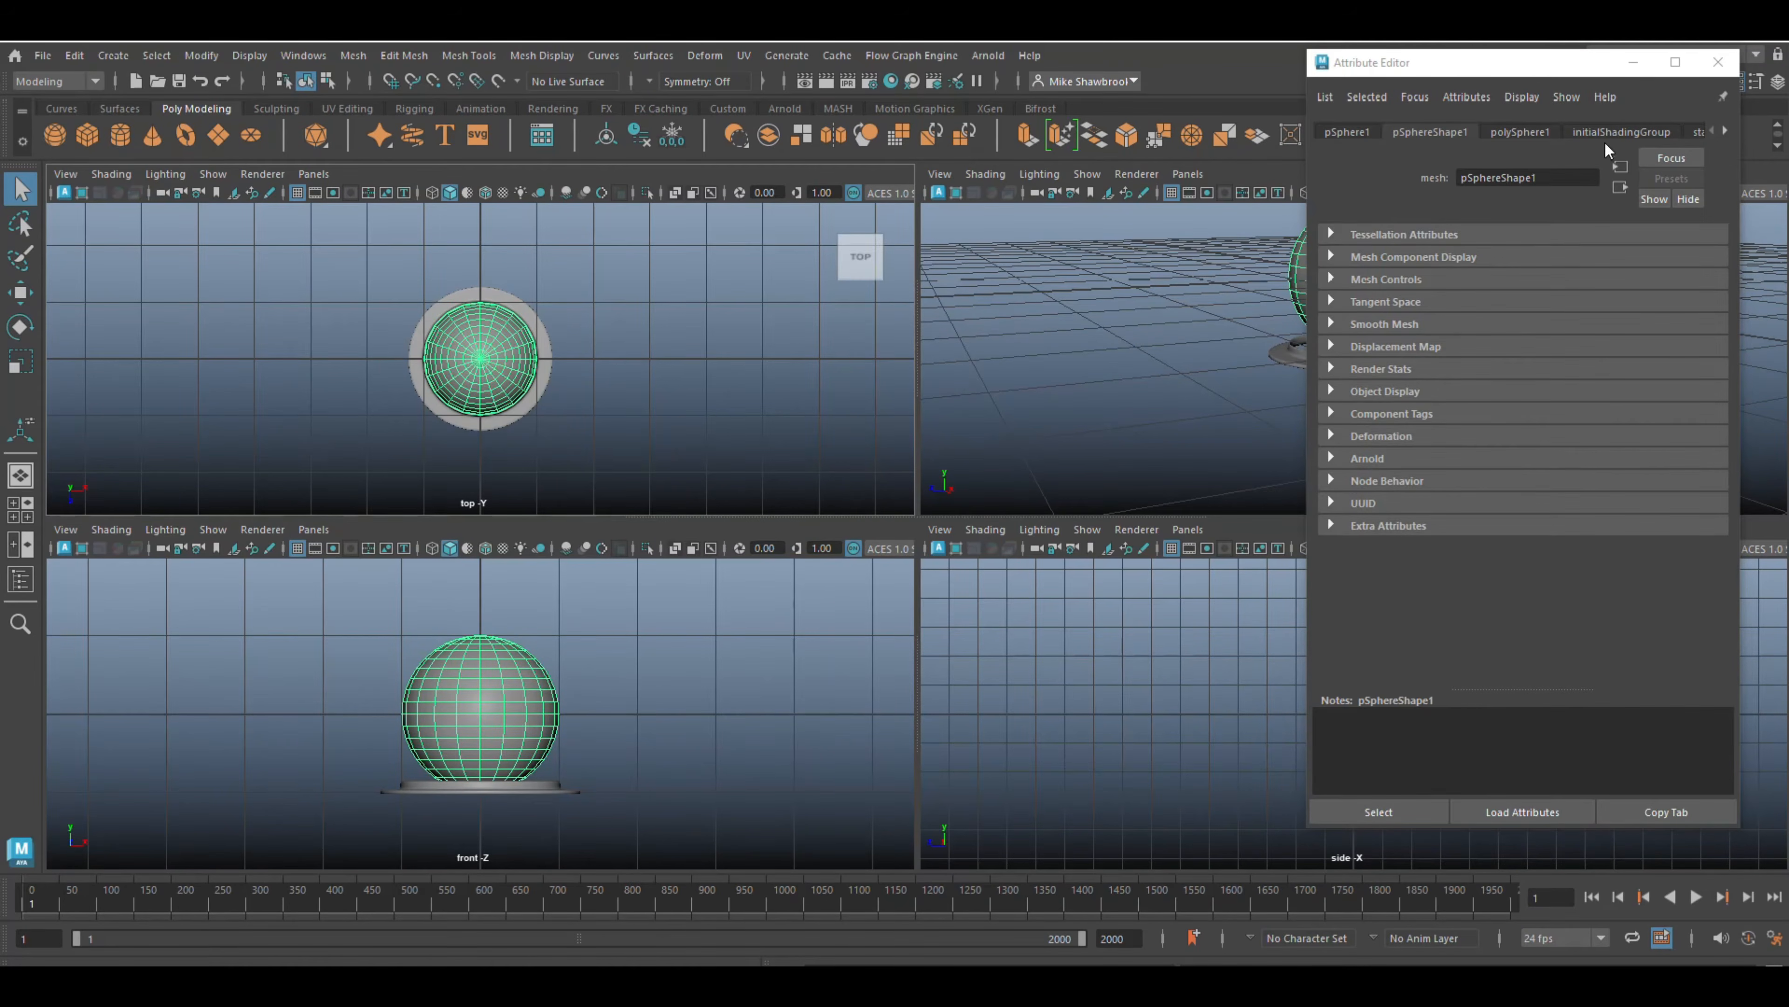
{"action": "left_click", "coordinate": [1521, 132]}
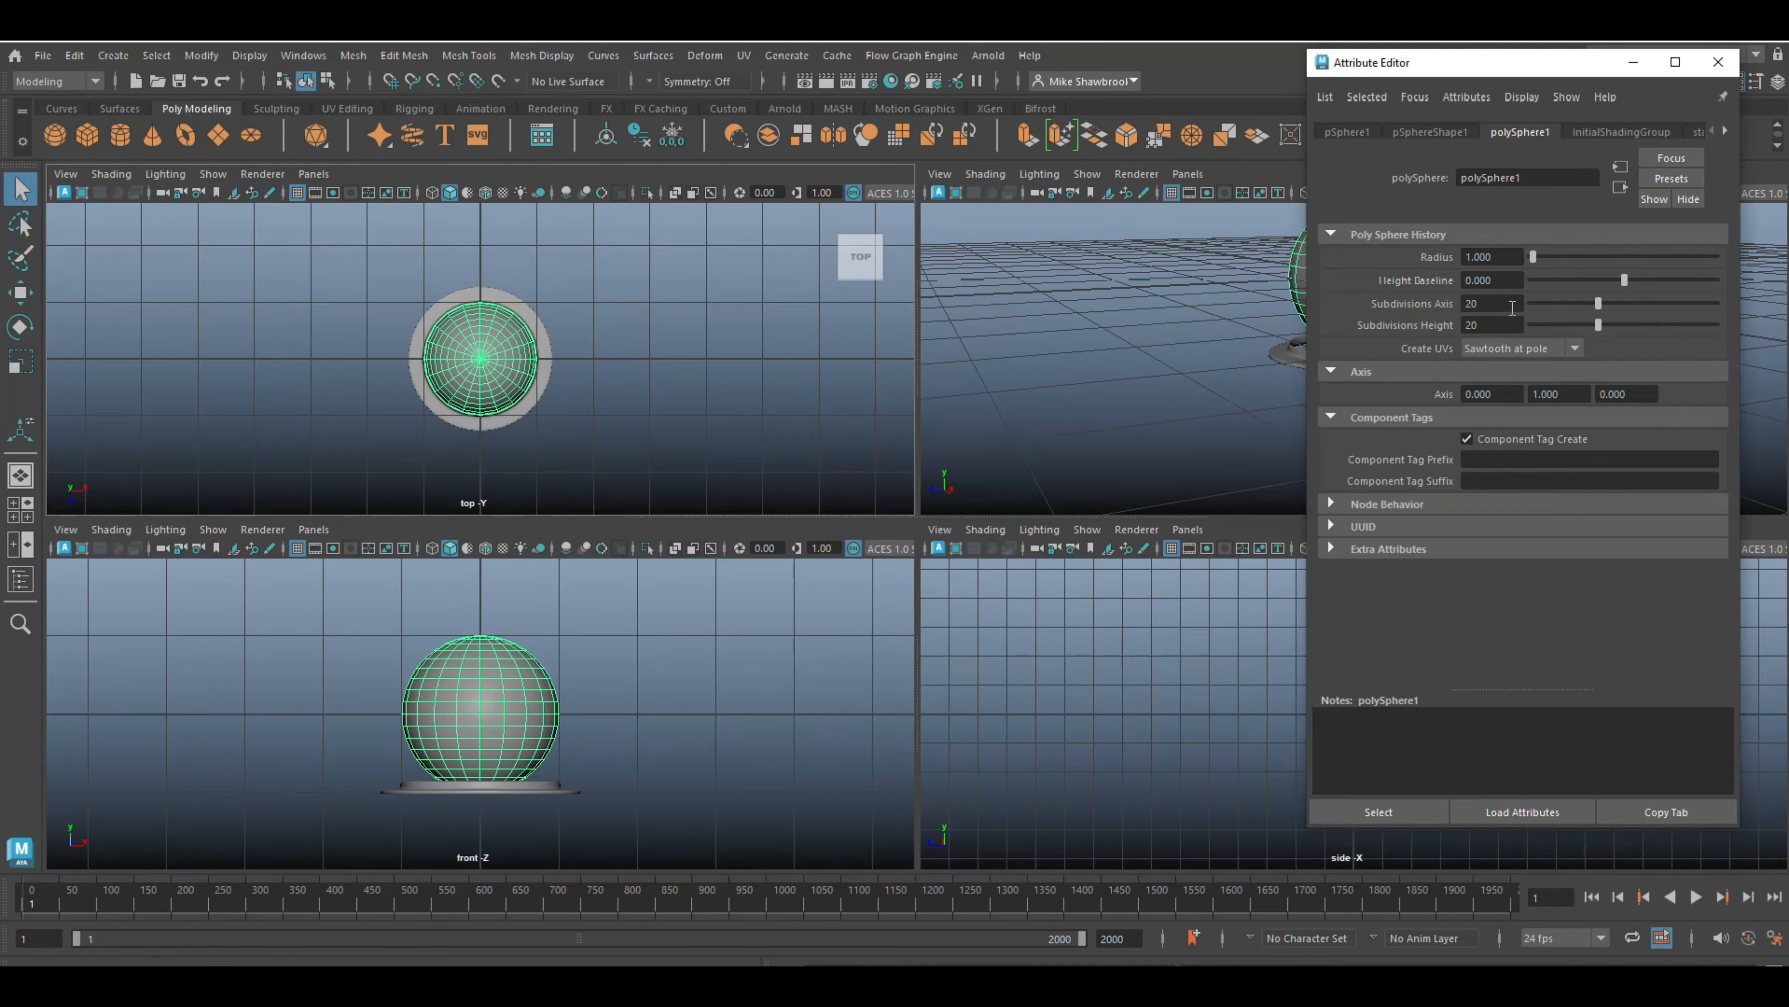
{"action": "left_click_drag", "start_coordinate": [1512, 309], "coordinate": [1435, 304]}
{"action": "key", "text": "Tab"}
{"action": "type", "text": "6"}
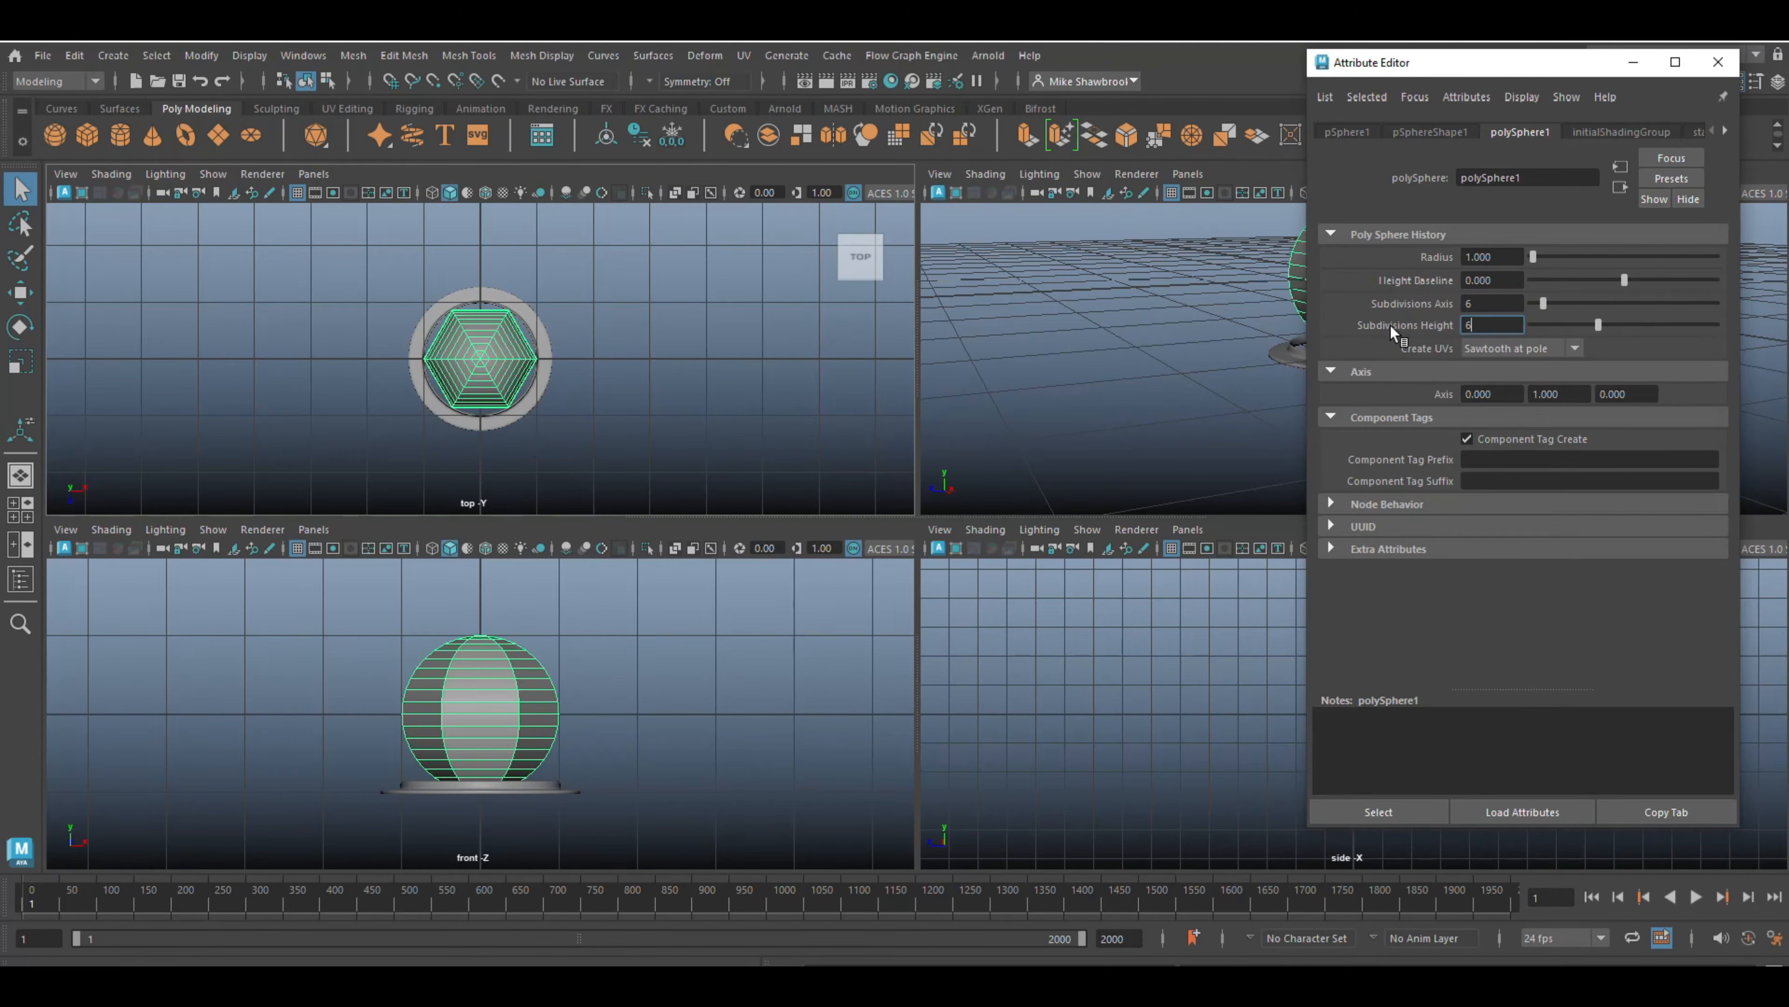
{"action": "key", "text": "Return"}
{"action": "left_click", "coordinate": [1718, 63]}
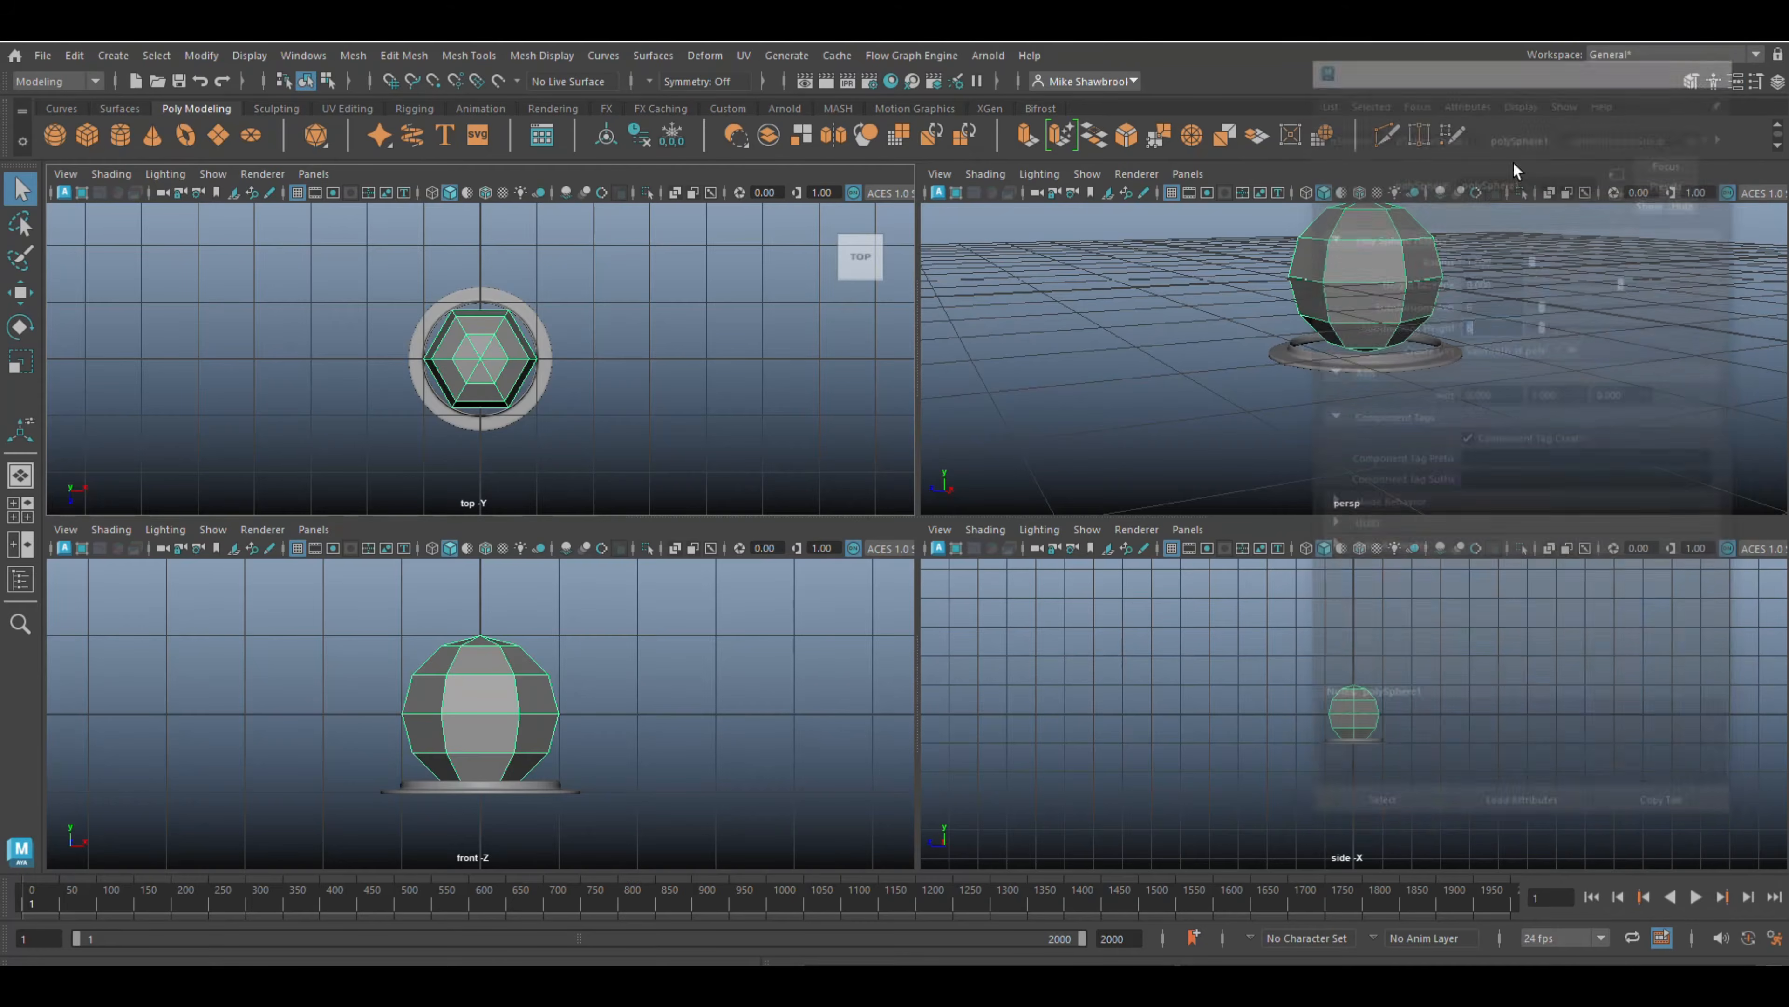
- Delete all faces in the lower half of the sphere, leaving a hexagonal dome
{"action": "right_click", "coordinate": [473, 707]}
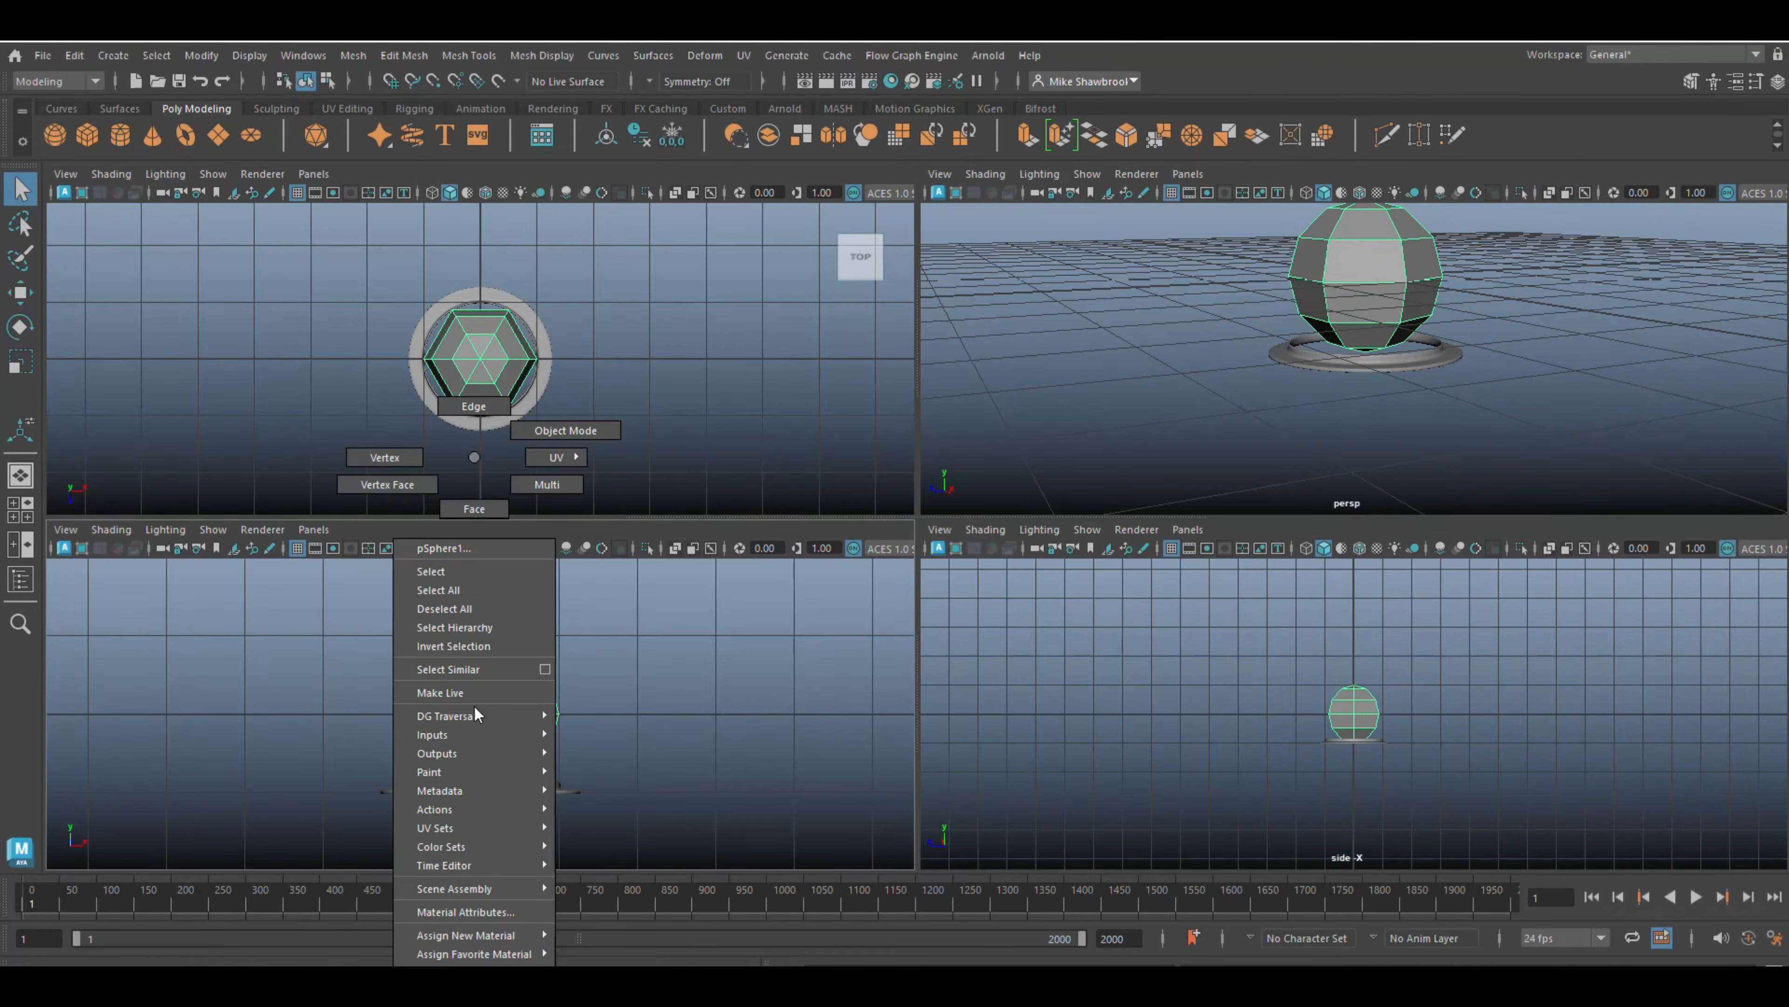
{"action": "right_click_drag", "start_coordinate": [470, 509], "coordinate": [470, 510]}
{"action": "left_click_drag", "start_coordinate": [359, 720], "coordinate": [676, 920]}
{"action": "key", "text": "Delete"}
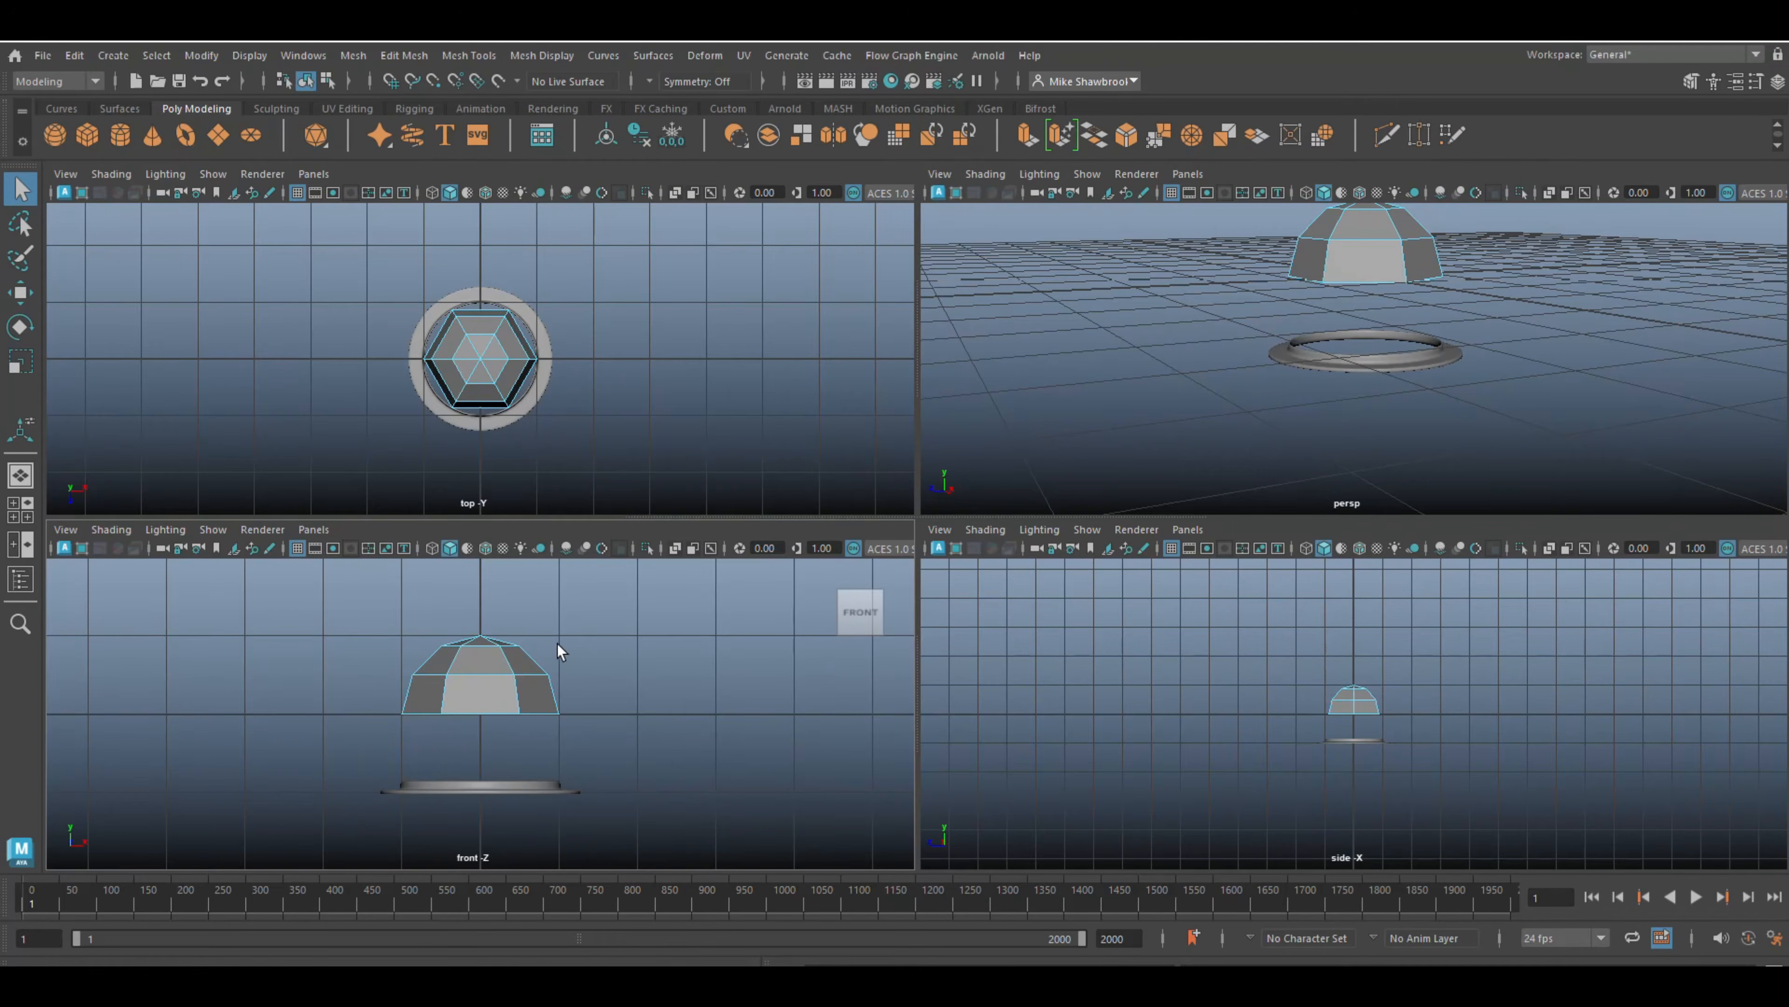
- Scale the whole dome down uniformly to a small rivet head about as wide as the ring's flange
{"action": "right_click_drag", "start_coordinate": [448, 456], "coordinate": [524, 441]}
{"action": "key", "text": "r"}
{"action": "left_click_drag", "start_coordinate": [480, 630], "coordinate": [389, 728]}
- Move the small dome along Z in the top view until it lies over the ring's flange
{"action": "key", "text": "space"}
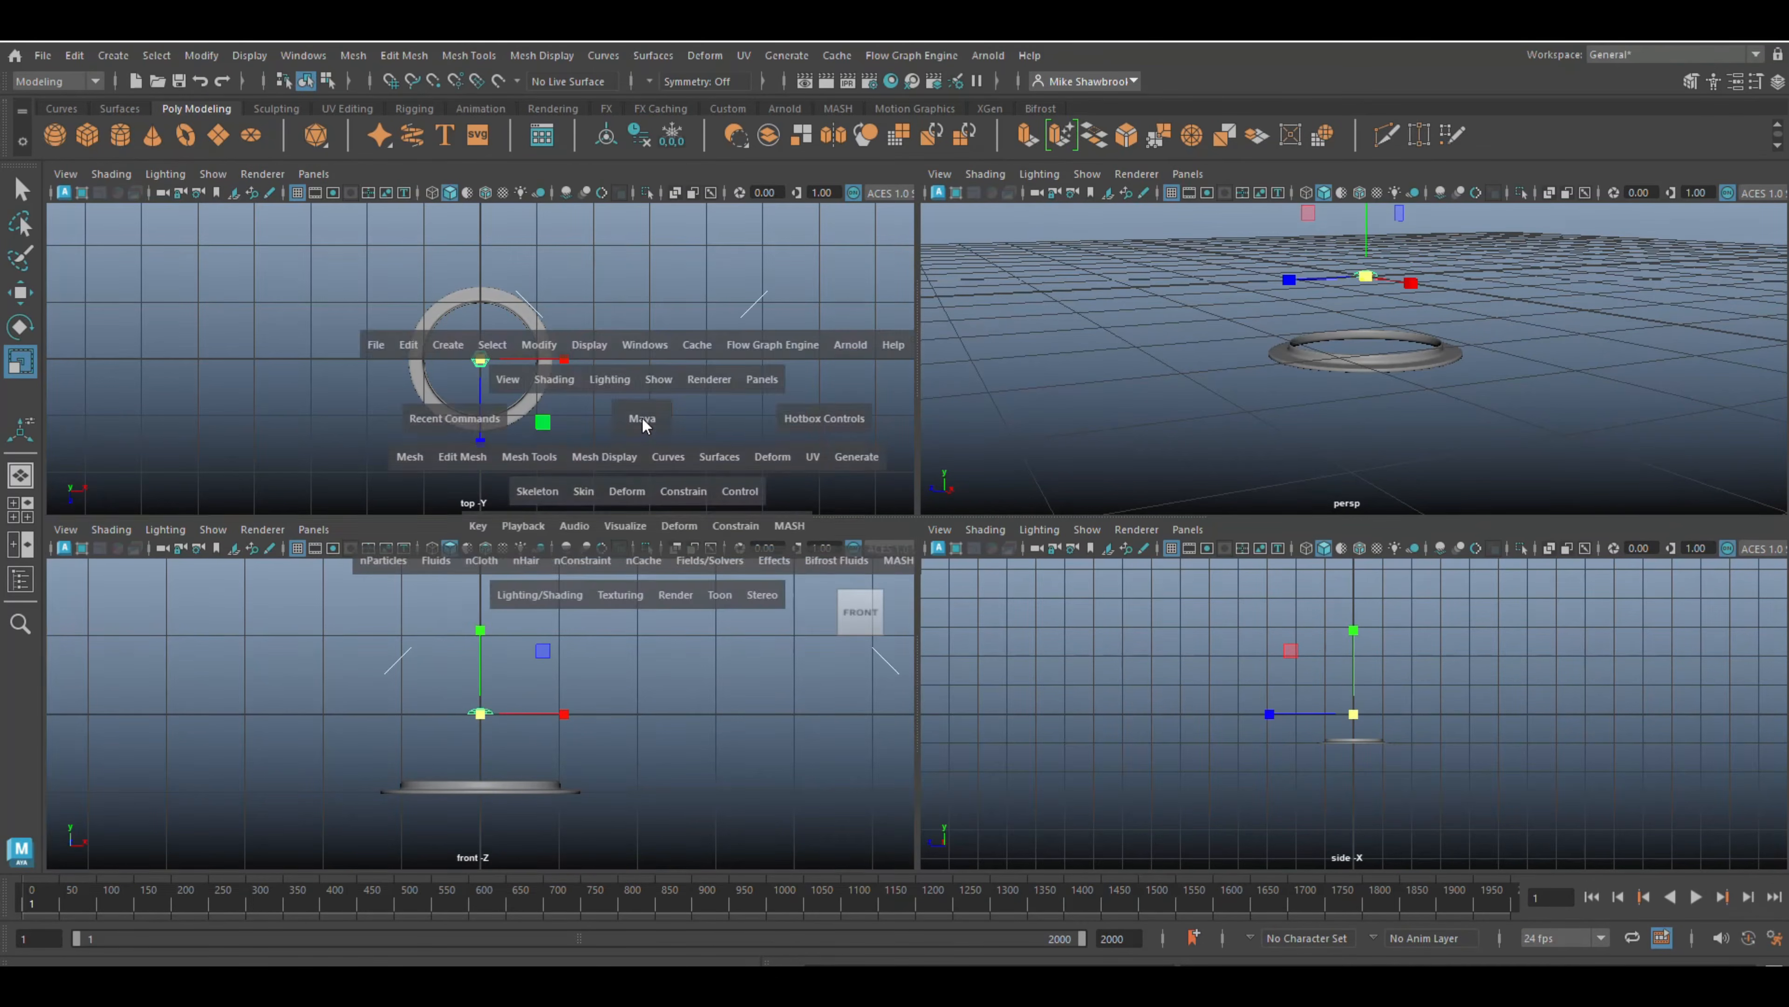
{"action": "key", "text": "f"}
{"action": "scroll", "coordinate": [641, 416], "scroll_direction": "down", "scroll_amount": 15}
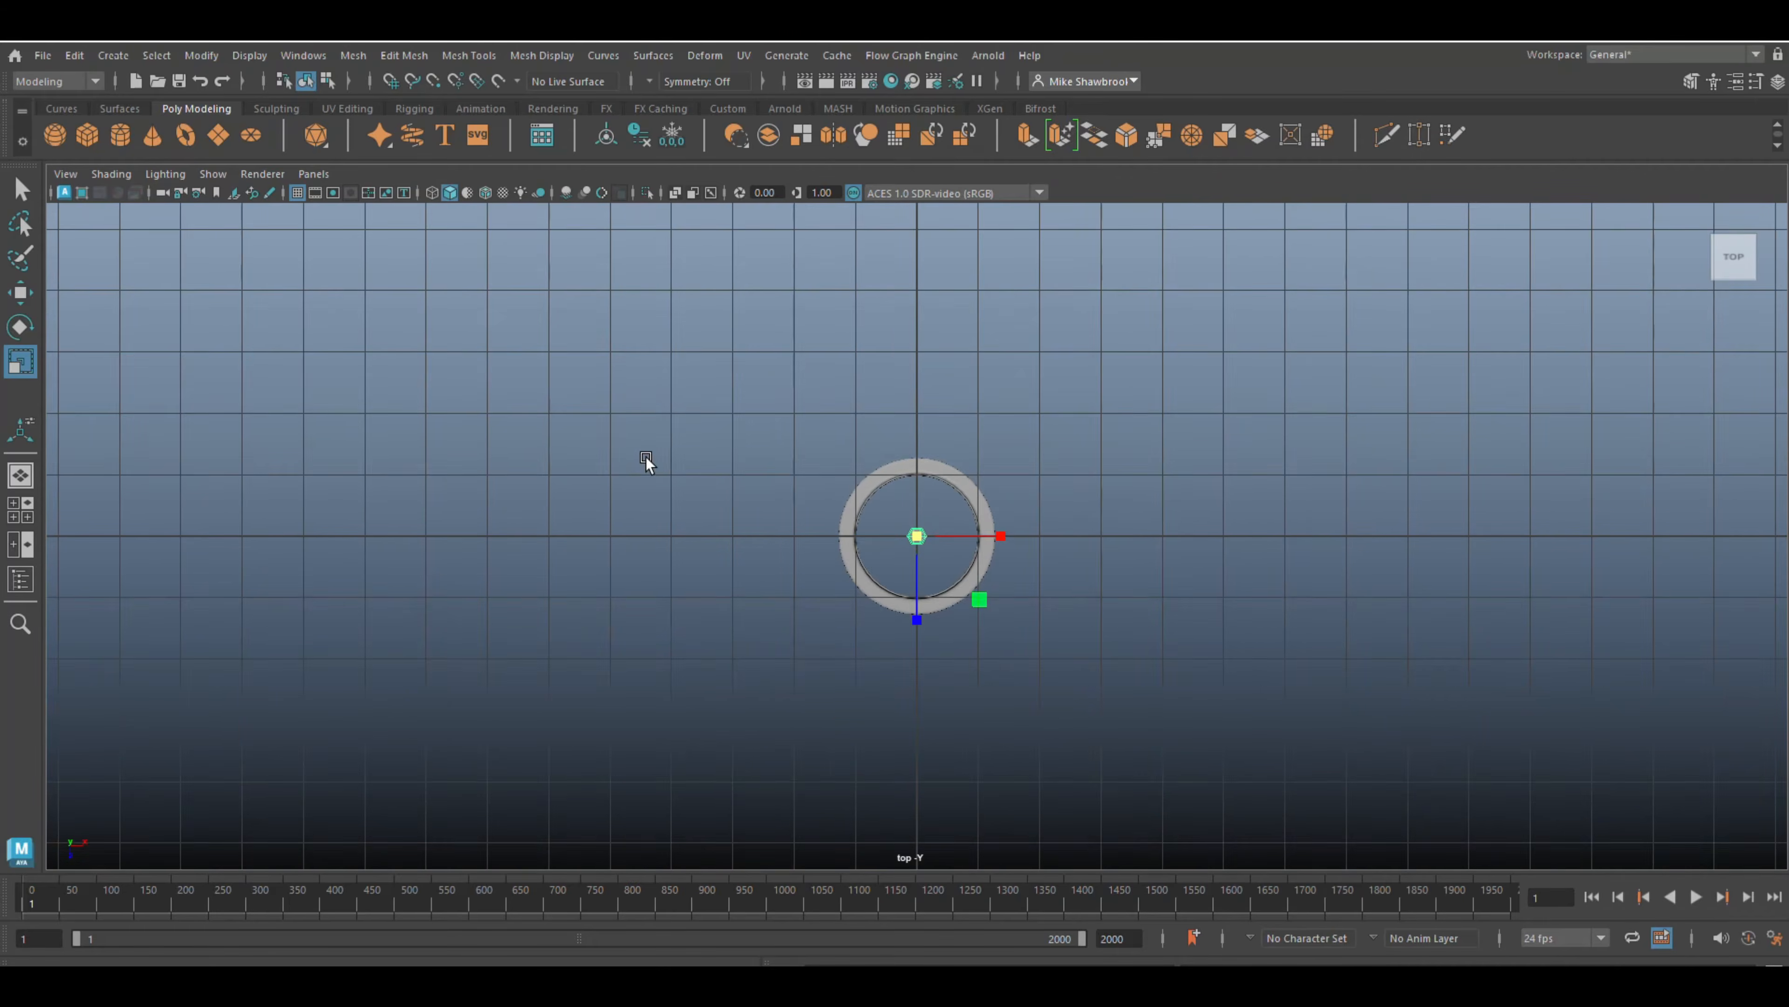
{"action": "scroll", "coordinate": [634, 486], "scroll_direction": "up", "scroll_amount": 10}
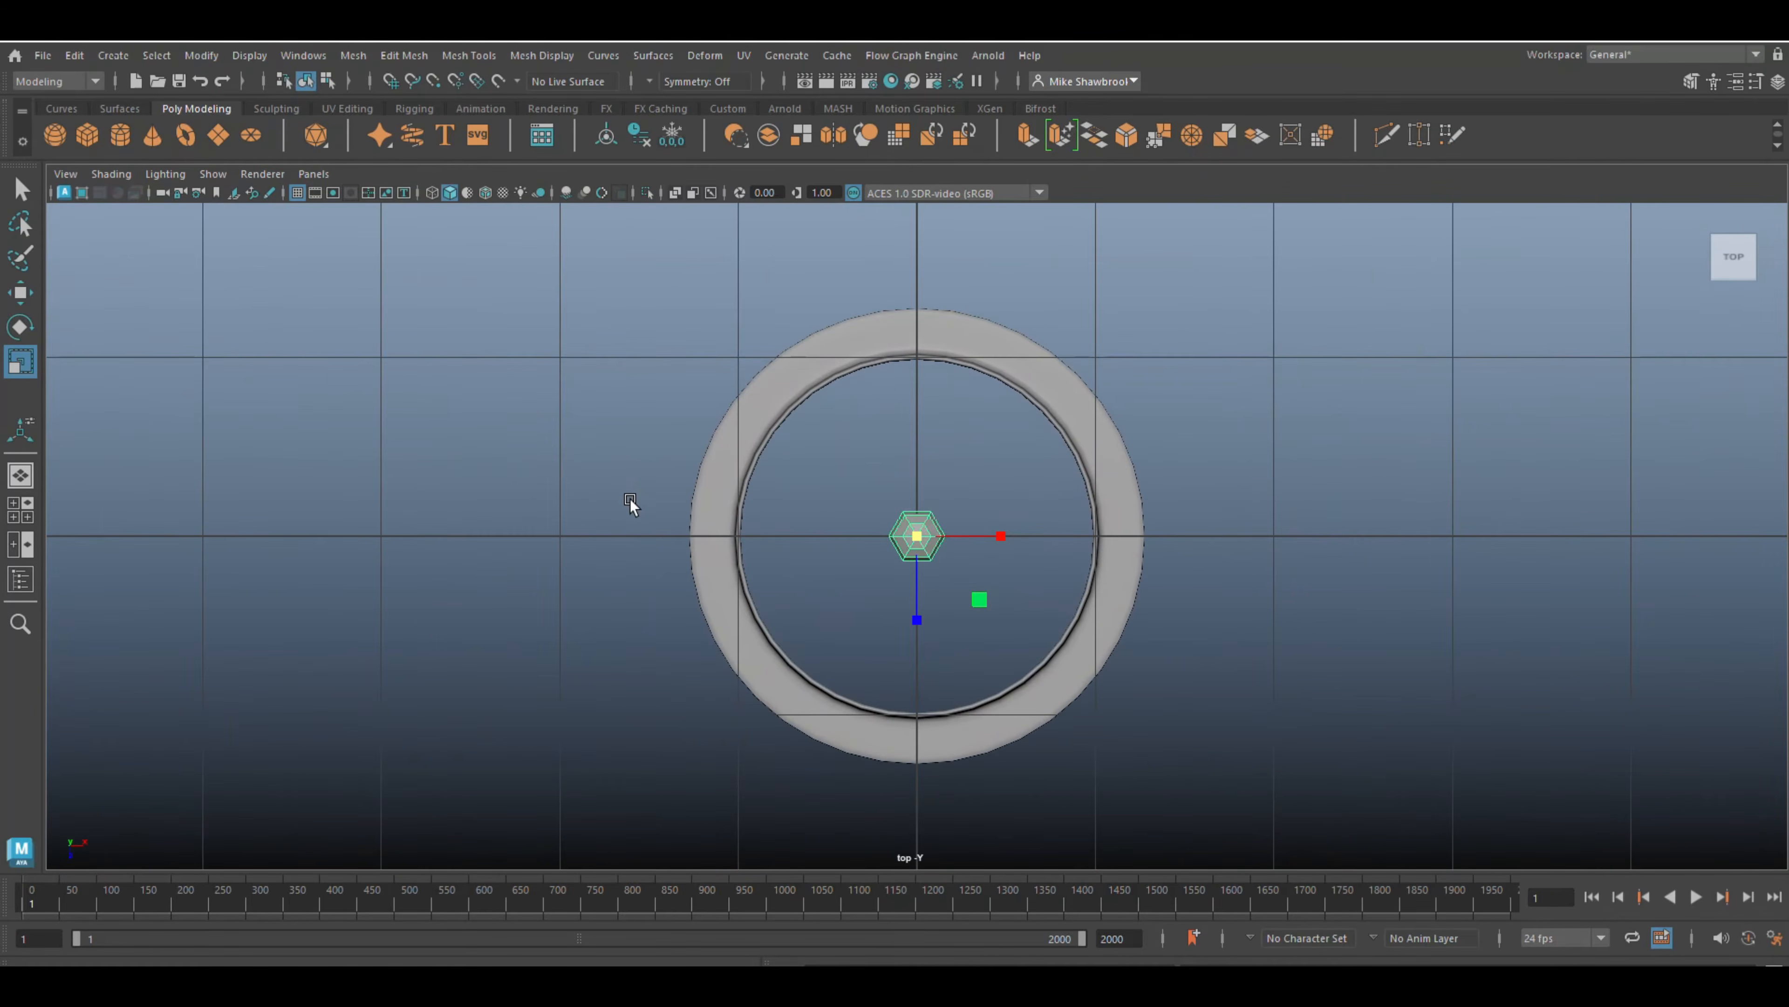
{"action": "key", "text": "w"}
{"action": "left_click", "coordinate": [916, 620]}
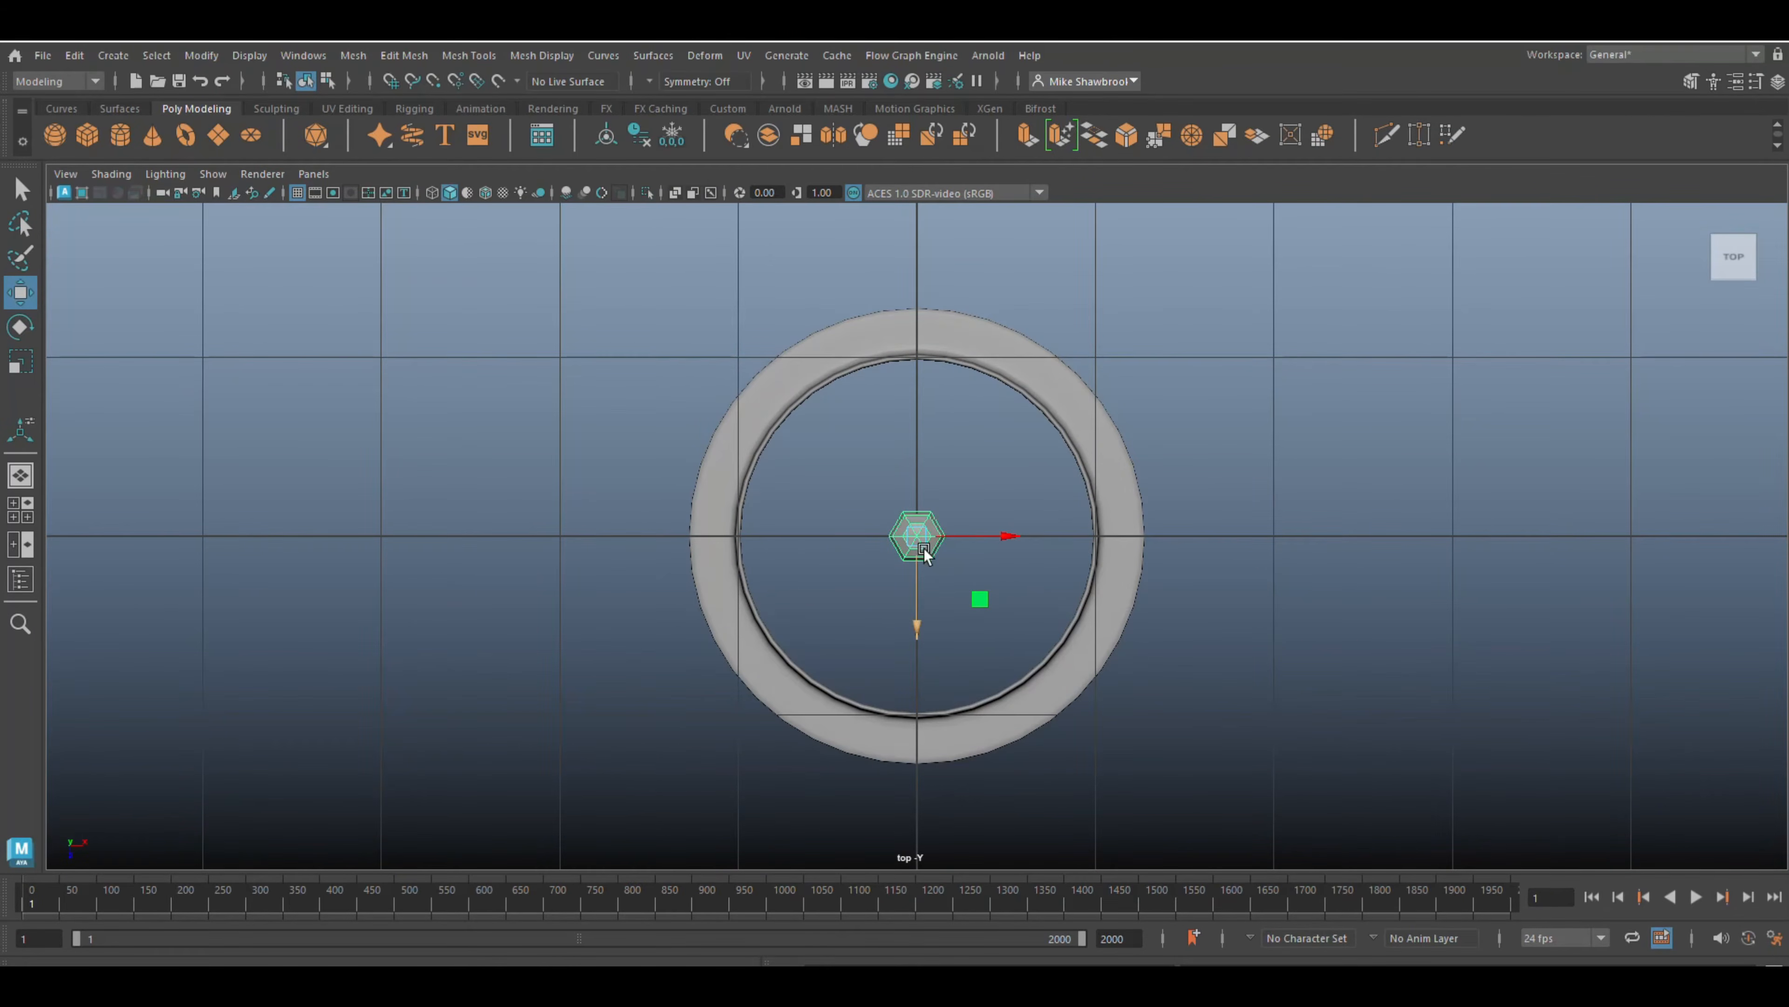
{"action": "left_click_drag", "start_coordinate": [917, 627], "coordinate": [919, 425]}
- Scale the dome down to about half the flange's width and fine-tune its Z position to centre it on the flange
{"action": "key", "text": "r"}
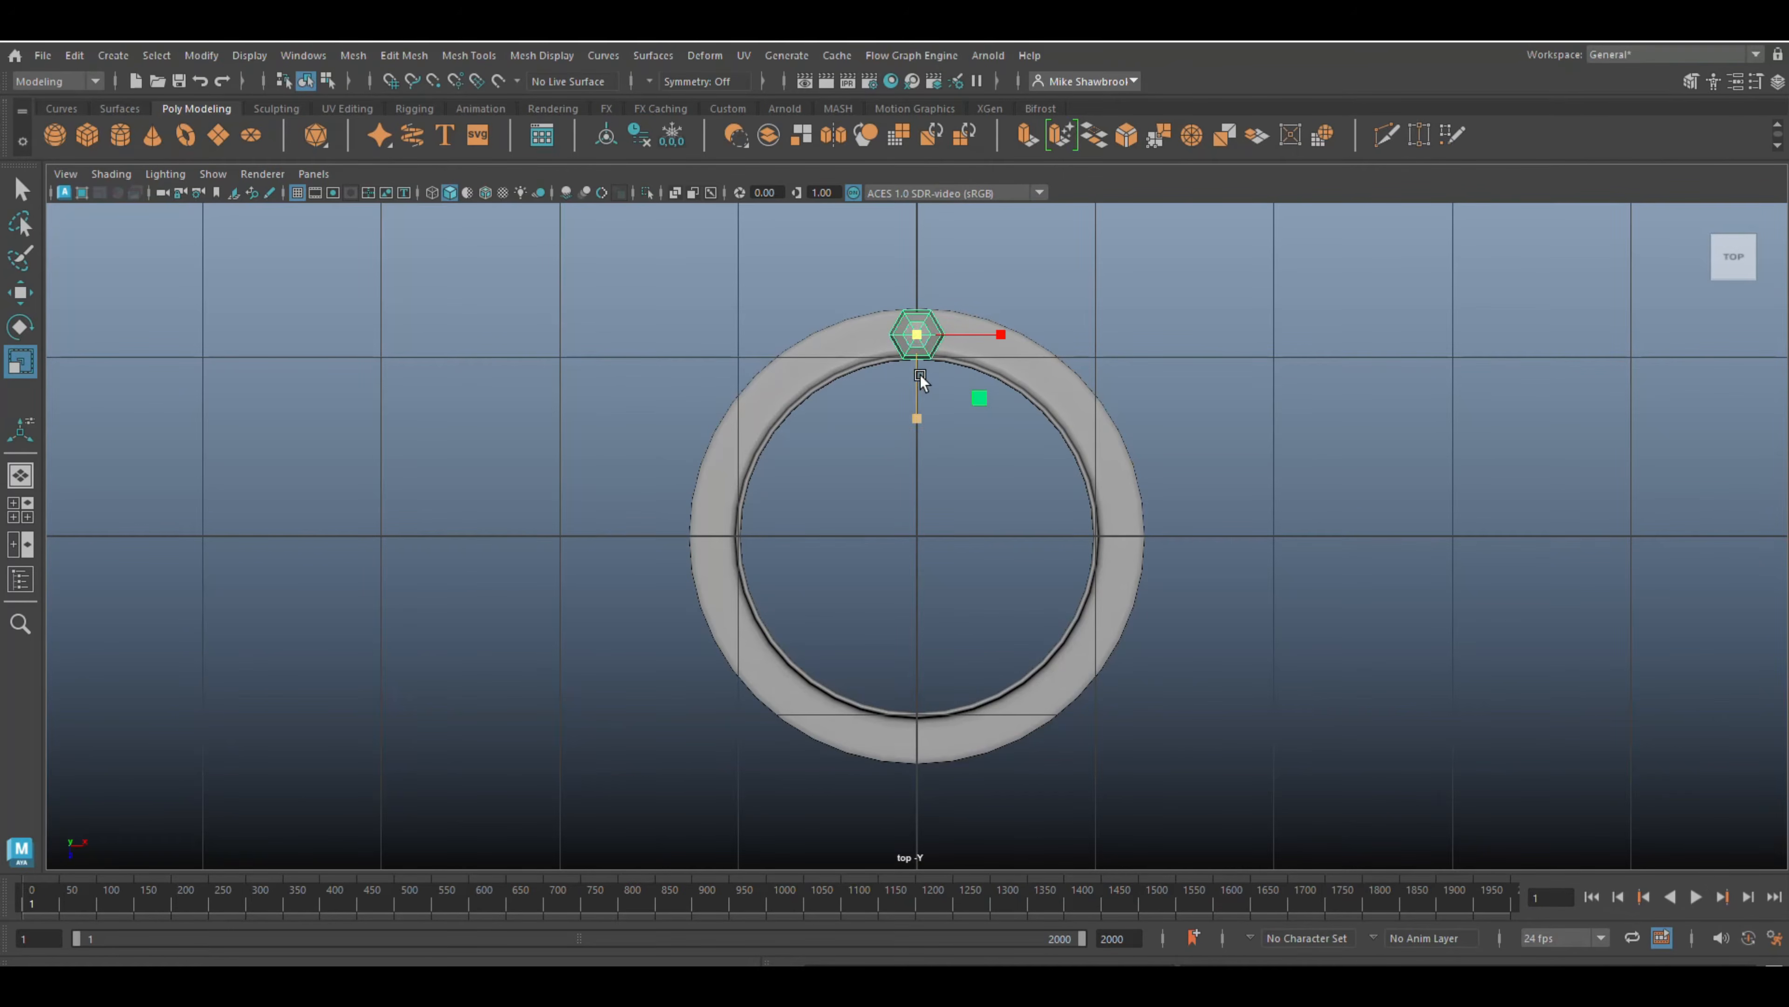
{"action": "left_click_drag", "start_coordinate": [921, 339], "coordinate": [902, 341]}
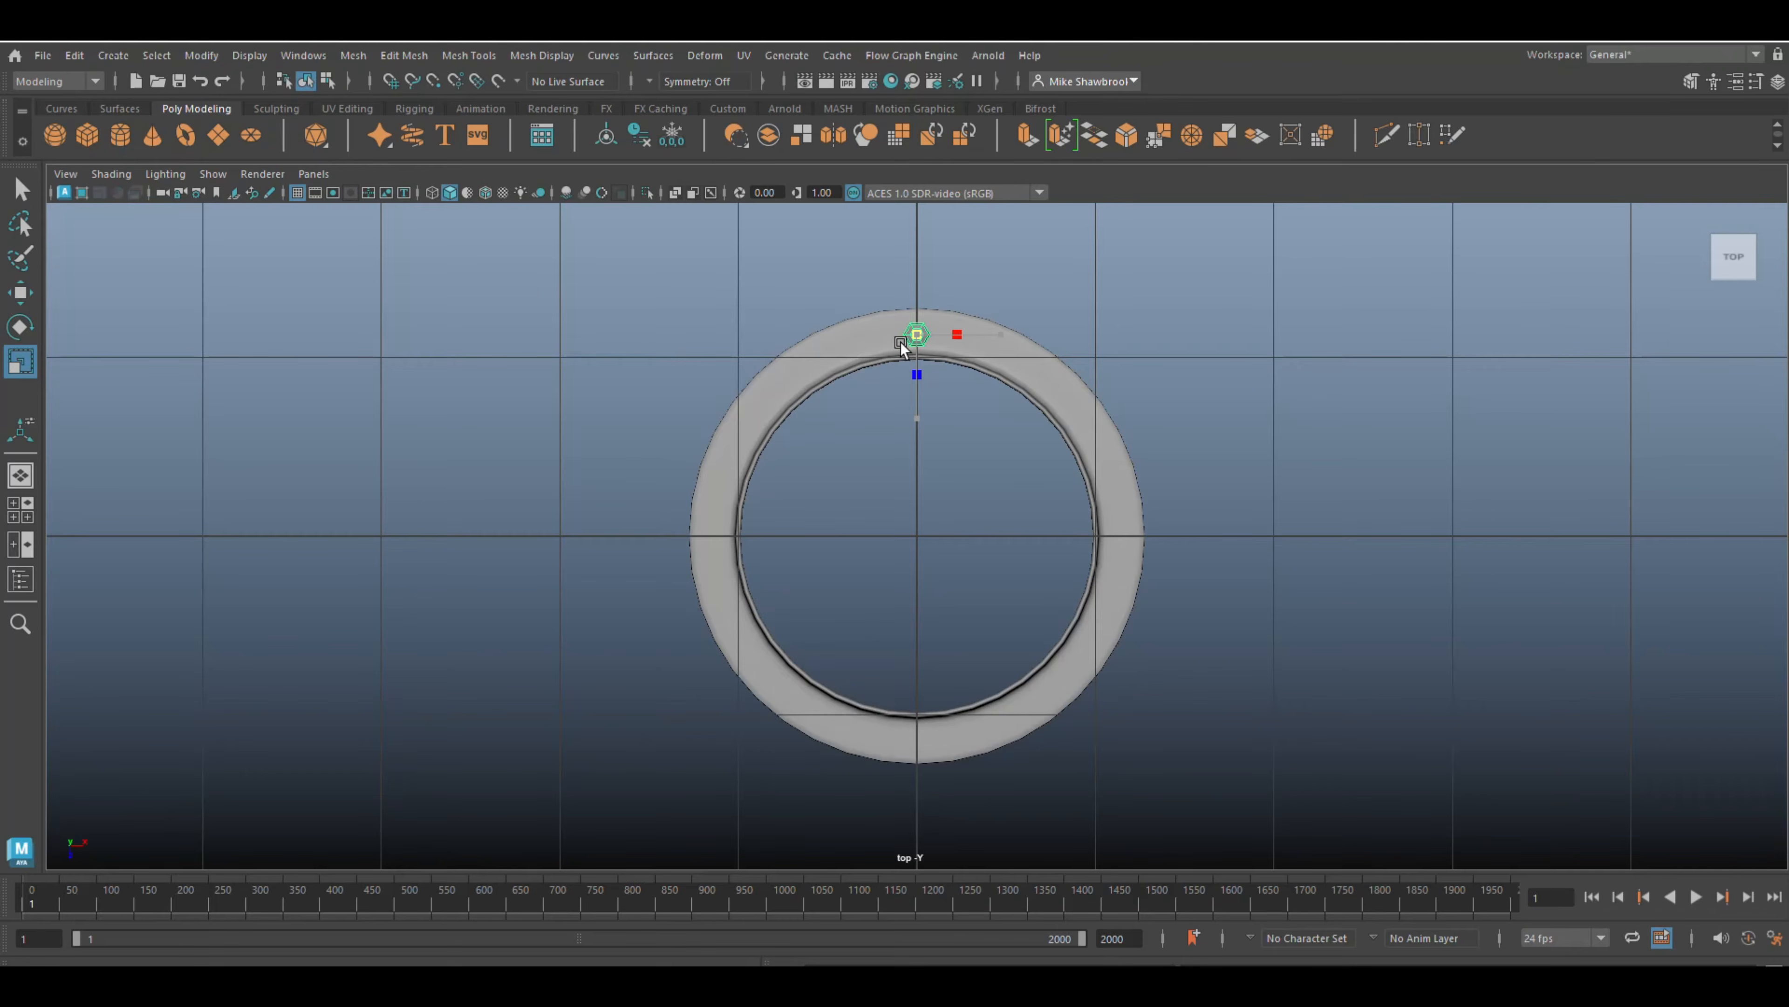
{"action": "key", "text": "f"}
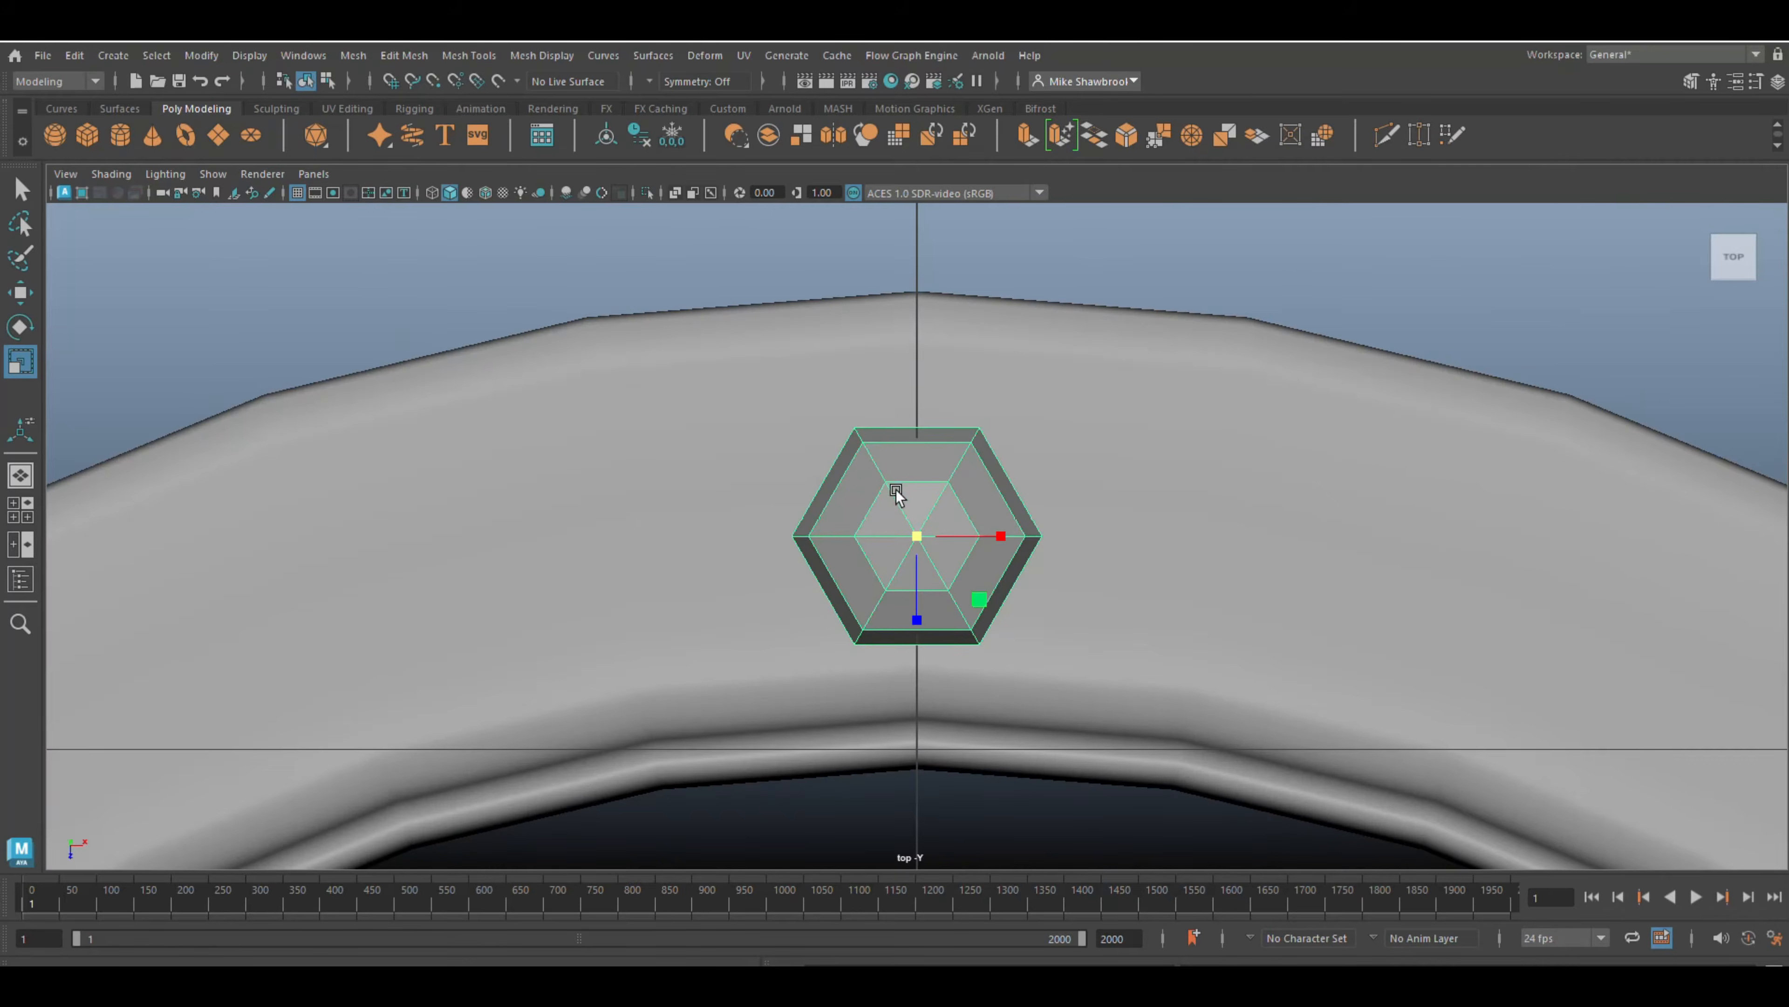
{"action": "scroll", "coordinate": [896, 490], "scroll_direction": "down", "scroll_amount": 10}
{"action": "scroll", "coordinate": [905, 531], "scroll_direction": "up", "scroll_amount": 5}
{"action": "scroll", "coordinate": [903, 574], "scroll_direction": "up", "scroll_amount": 3}
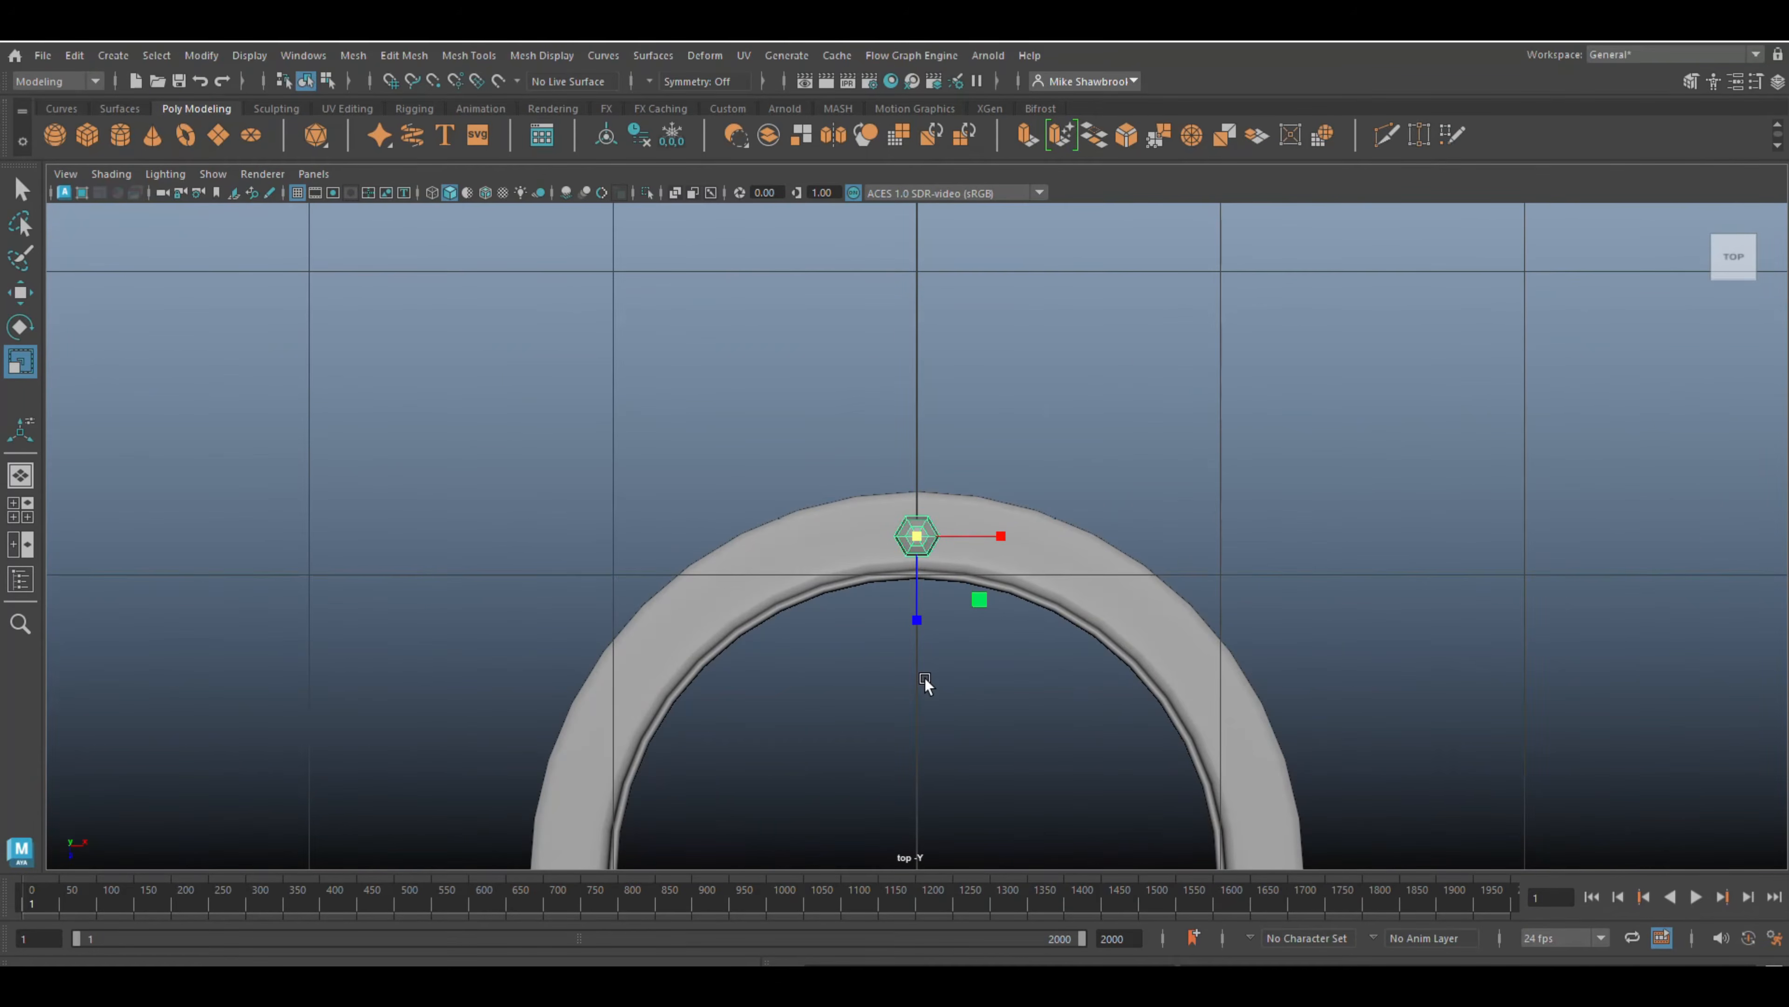
{"action": "key", "text": "w"}
{"action": "left_click_drag", "start_coordinate": [918, 620], "coordinate": [919, 620]}
- Move the dome's pivot along Z to the centre of the ring
{"action": "scroll", "coordinate": [918, 624], "scroll_direction": "down", "scroll_amount": 6}
{"action": "scroll", "coordinate": [917, 648], "scroll_direction": "up", "scroll_amount": 2}
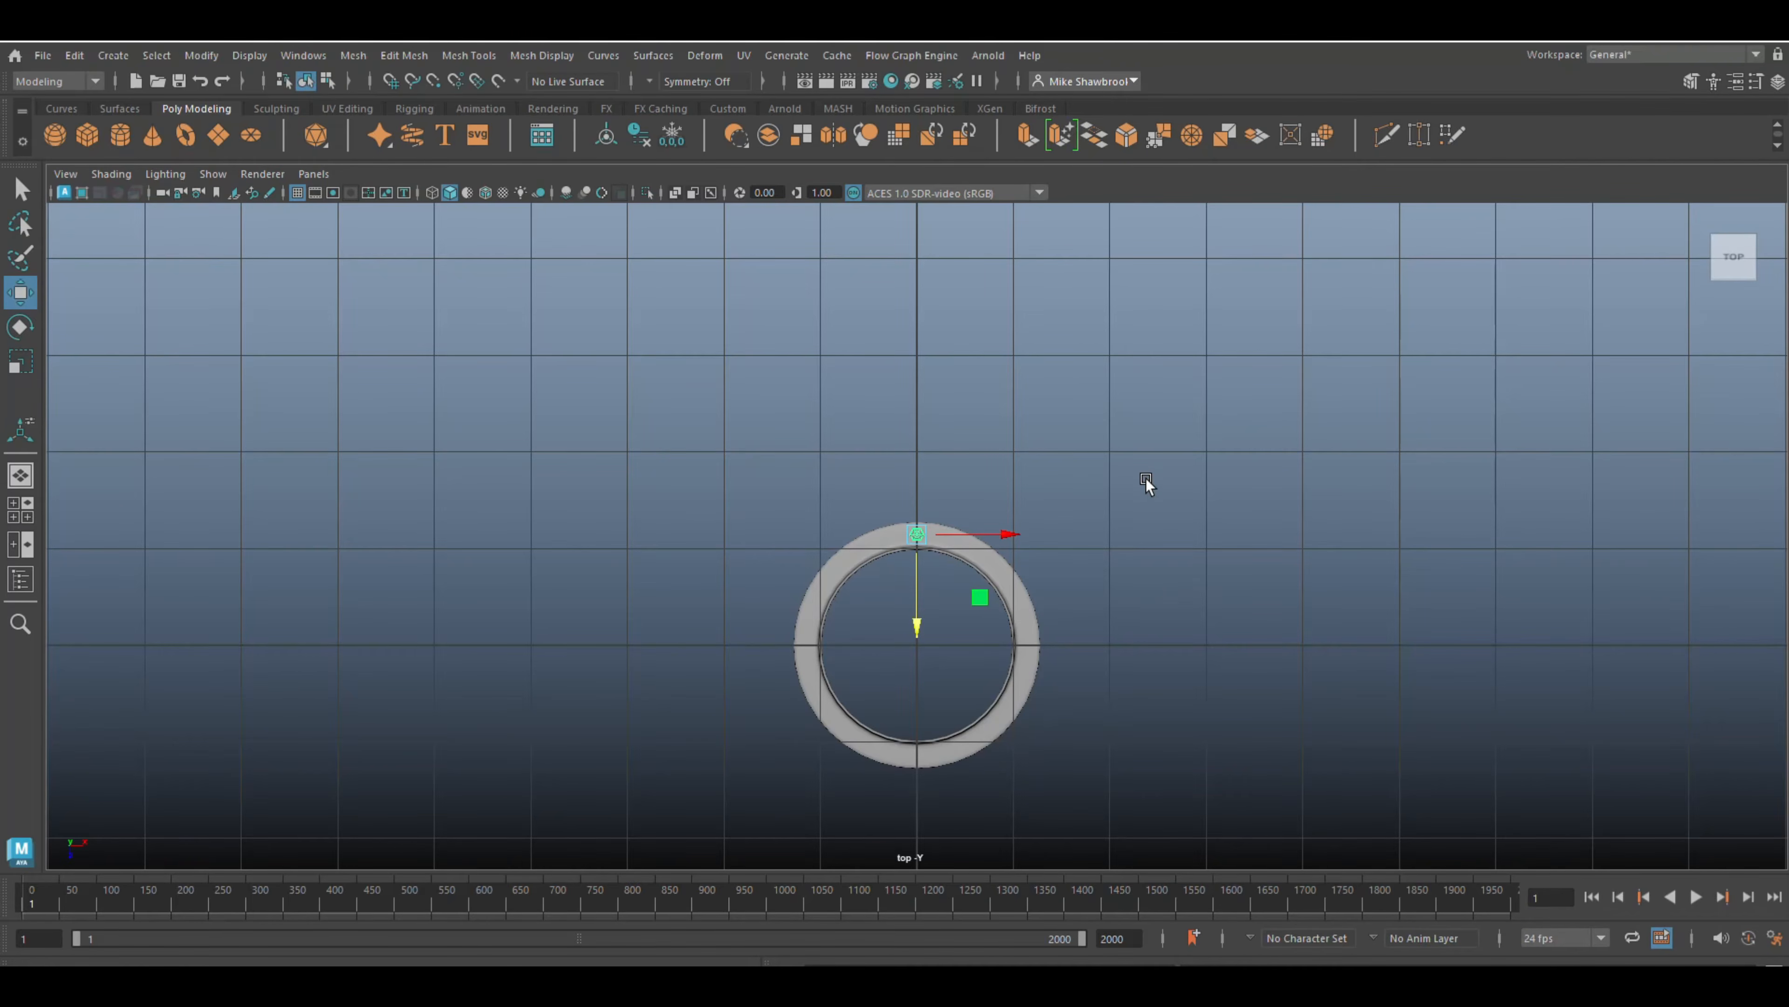
{"action": "key", "text": "d"}
{"action": "left_click_drag", "start_coordinate": [920, 631], "coordinate": [918, 740]}
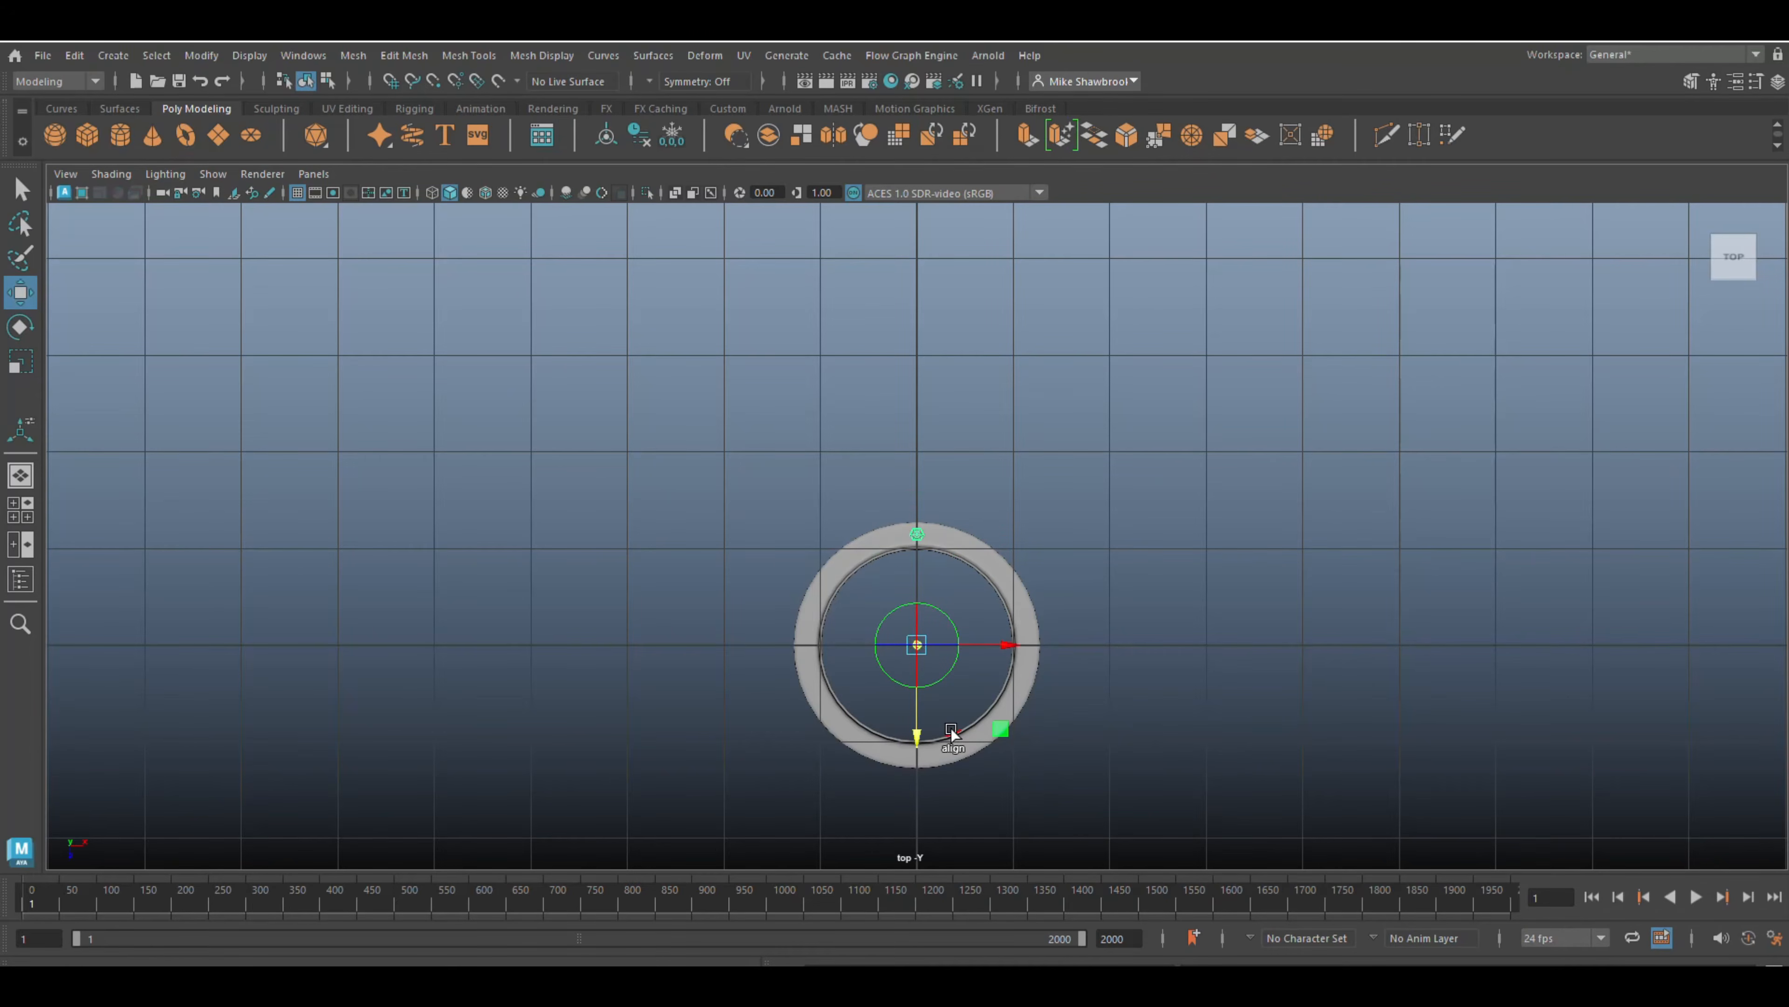
{"action": "key", "text": "d"}
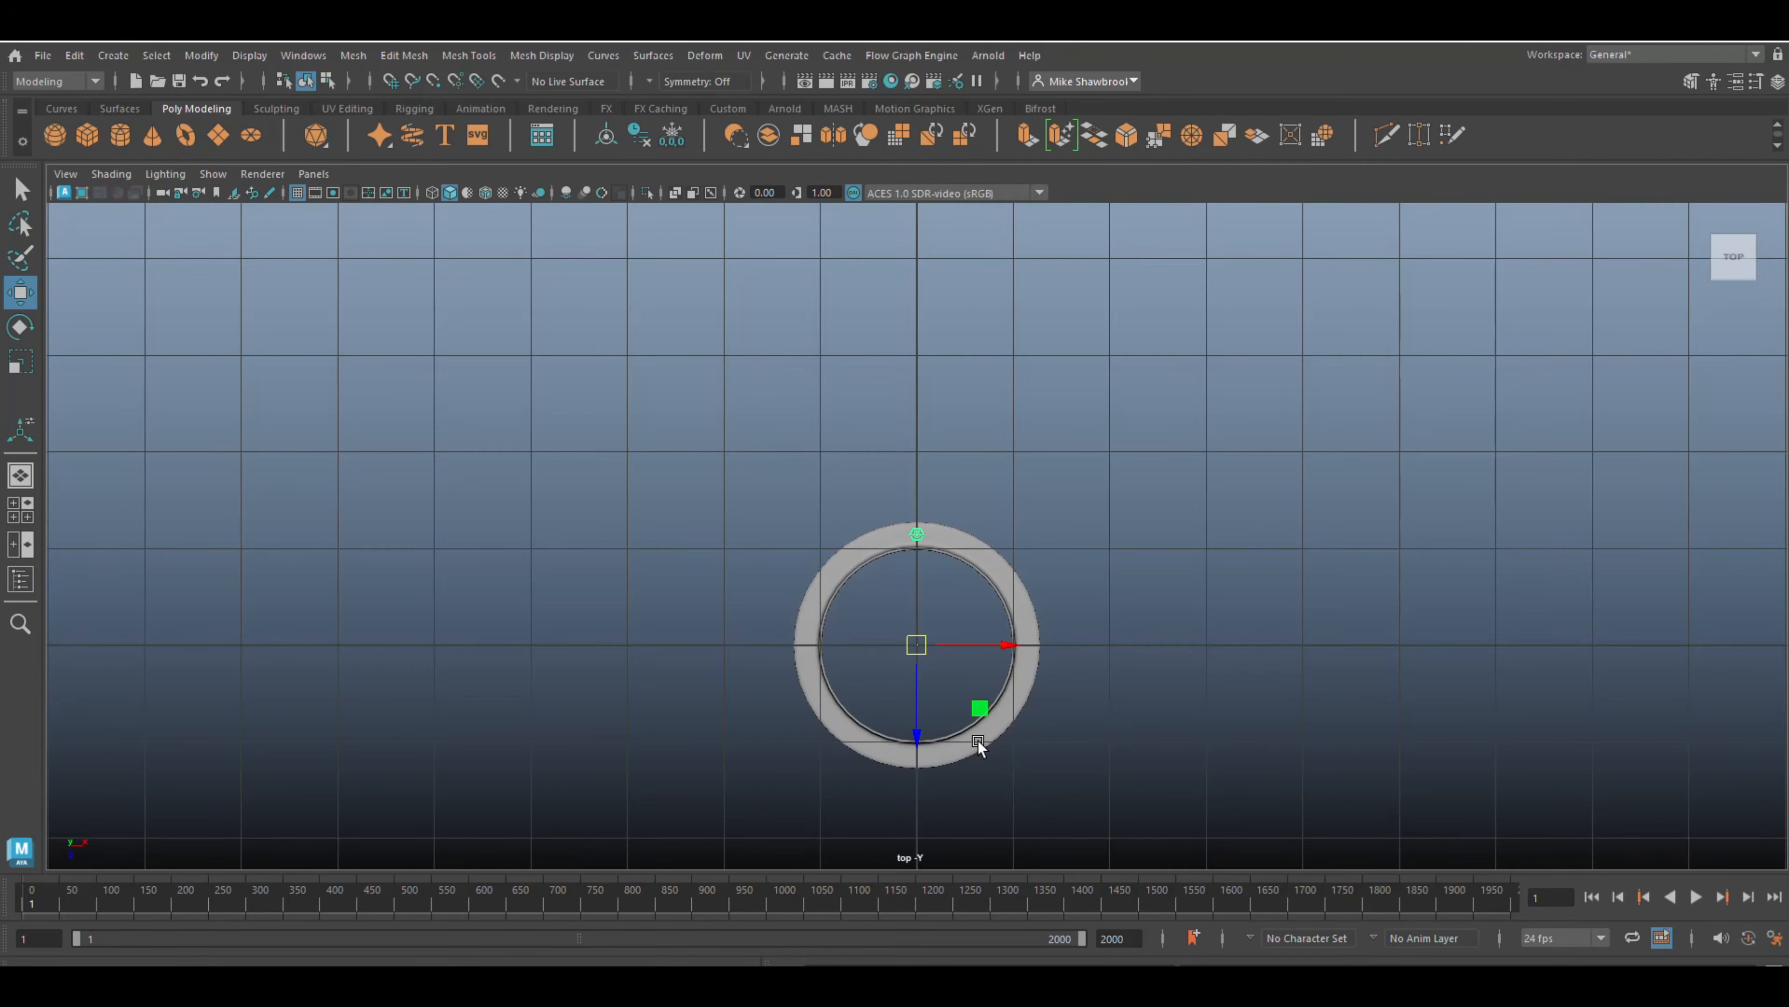
- Rotate a copy of the dome about the ring's centre and repeat the duplication until twelve evenly spaced domes encircle the flange
{"action": "key", "text": "e"}
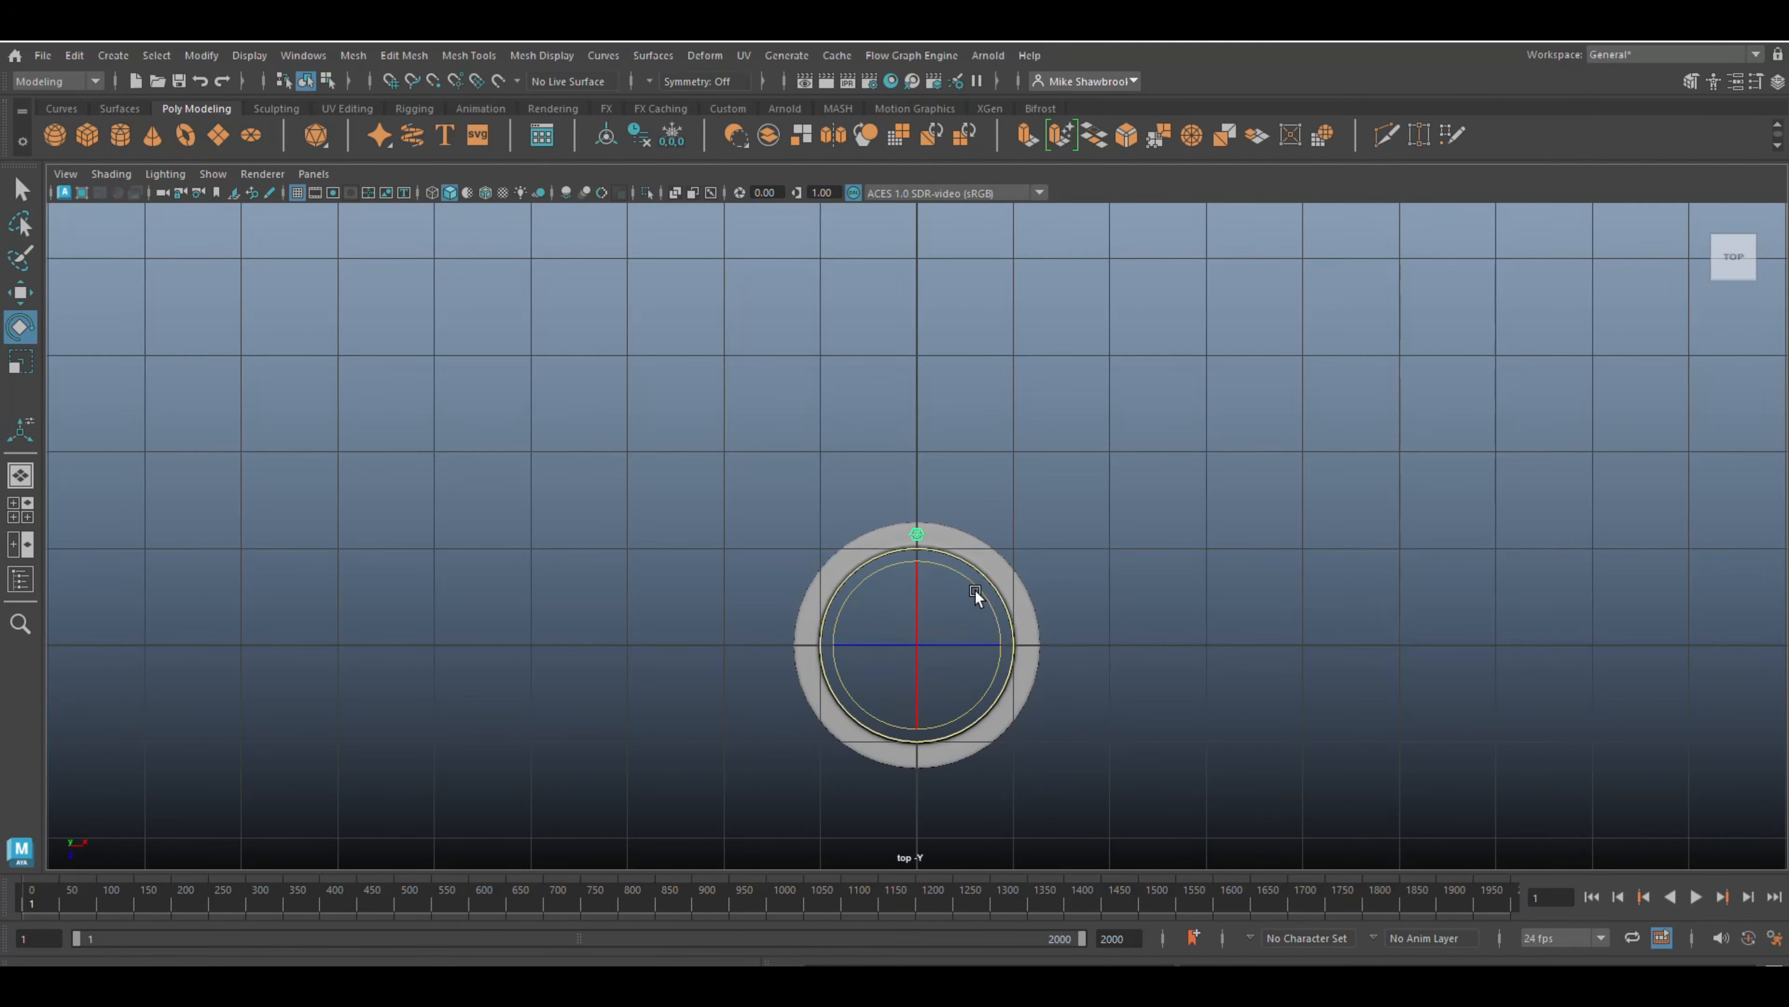
{"action": "left_click_drag", "start_coordinate": [971, 583], "coordinate": [992, 609]}
{"action": "key", "text": "shift+d"}
{"action": "key", "text": "shift+d"}
{"action": "key", "text": "shift+d"}
{"action": "key", "text": "shift+d"}
{"action": "key", "text": "shift+d"}
{"action": "key", "text": "shift+d"}
{"action": "key", "text": "shift+d"}
{"action": "key", "text": "shift+d"}
{"action": "key", "text": "shift+d"}
{"action": "key", "text": "shift+d"}
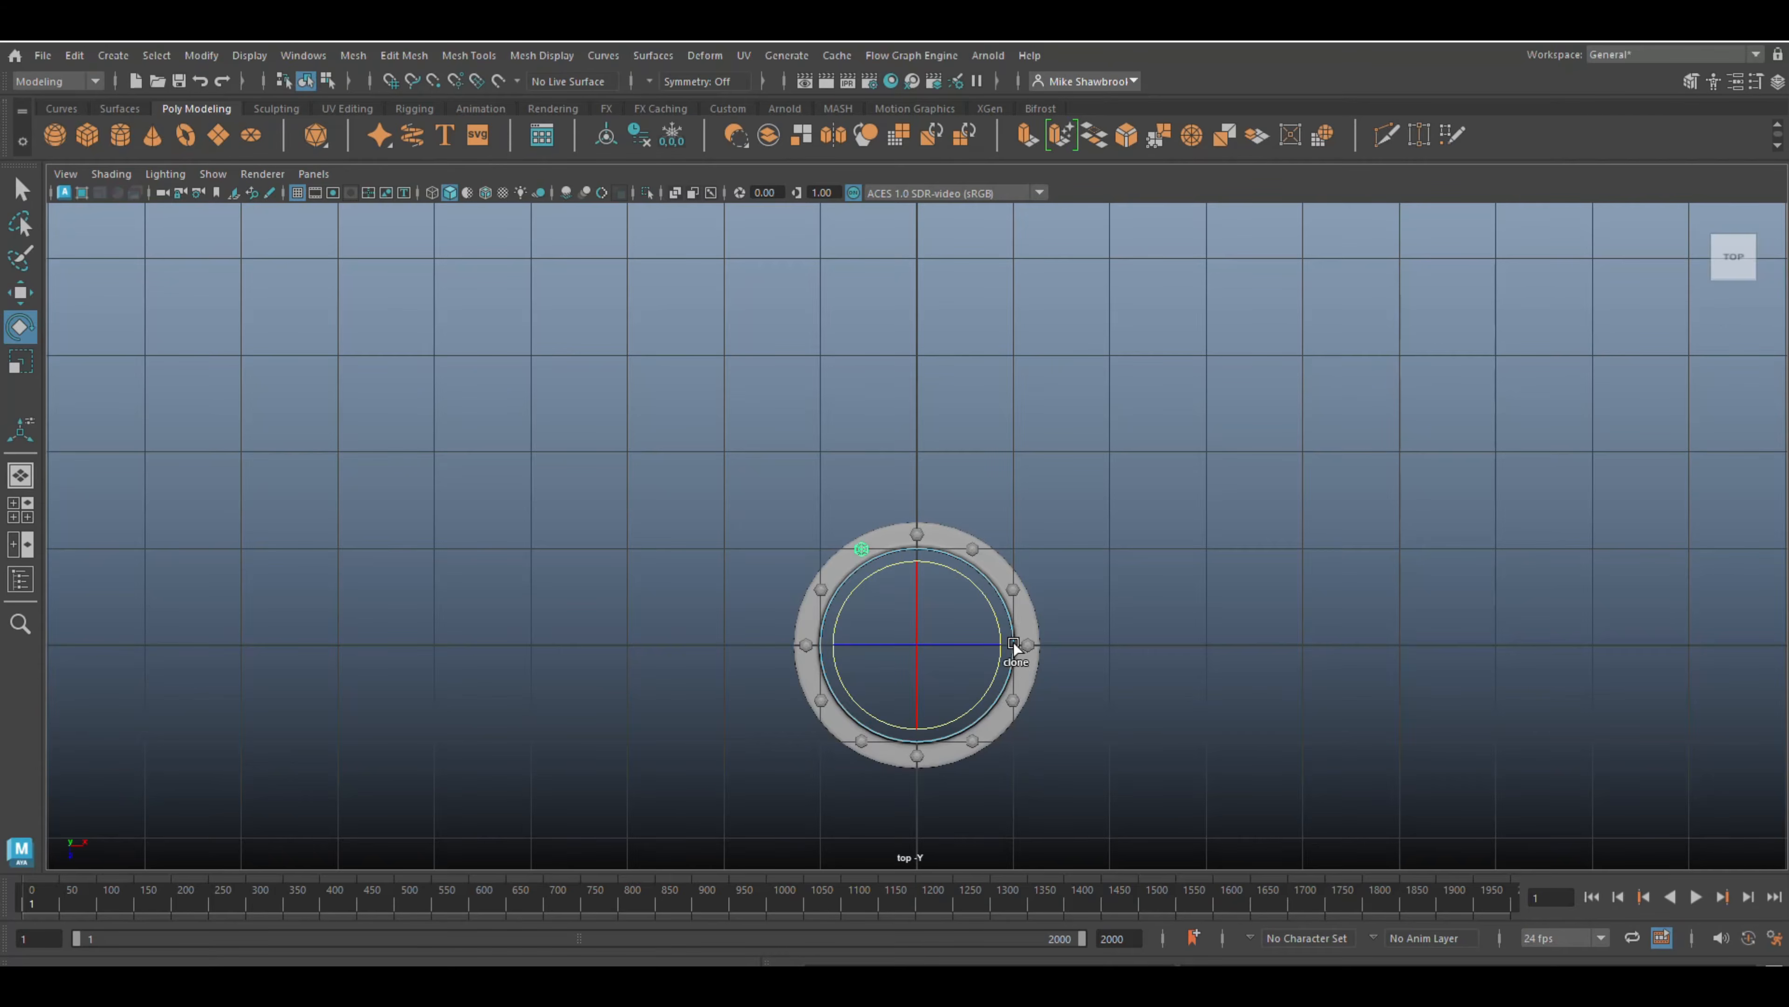
- Select all twelve domes in the perspective view and lower them together along Y onto the flange's upper surface
{"action": "left_click", "coordinate": [20, 509]}
{"action": "key", "text": "space"}
{"action": "left_click_drag", "start_coordinate": [1206, 535], "coordinate": [1252, 525], "text": "alt"}
{"action": "left_click_drag", "start_coordinate": [627, 288], "coordinate": [1437, 431]}
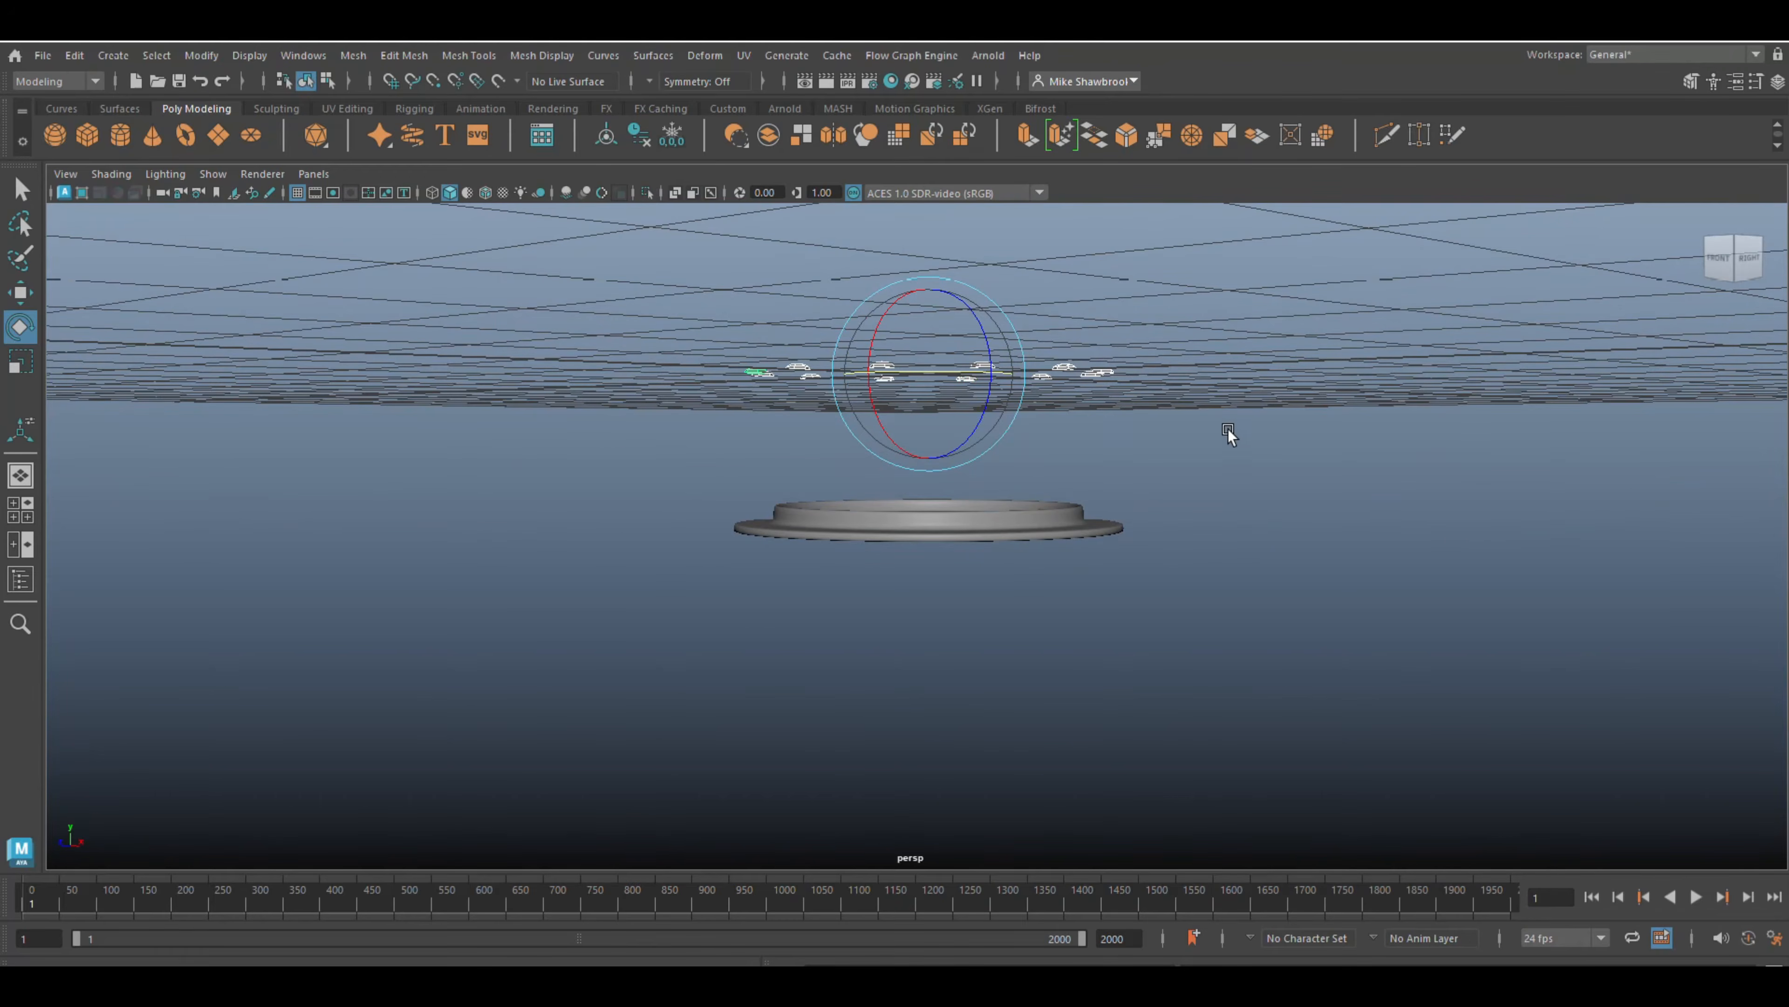
{"action": "left_click_drag", "start_coordinate": [1230, 428], "coordinate": [1263, 480], "text": "alt"}
{"action": "key", "text": "w"}
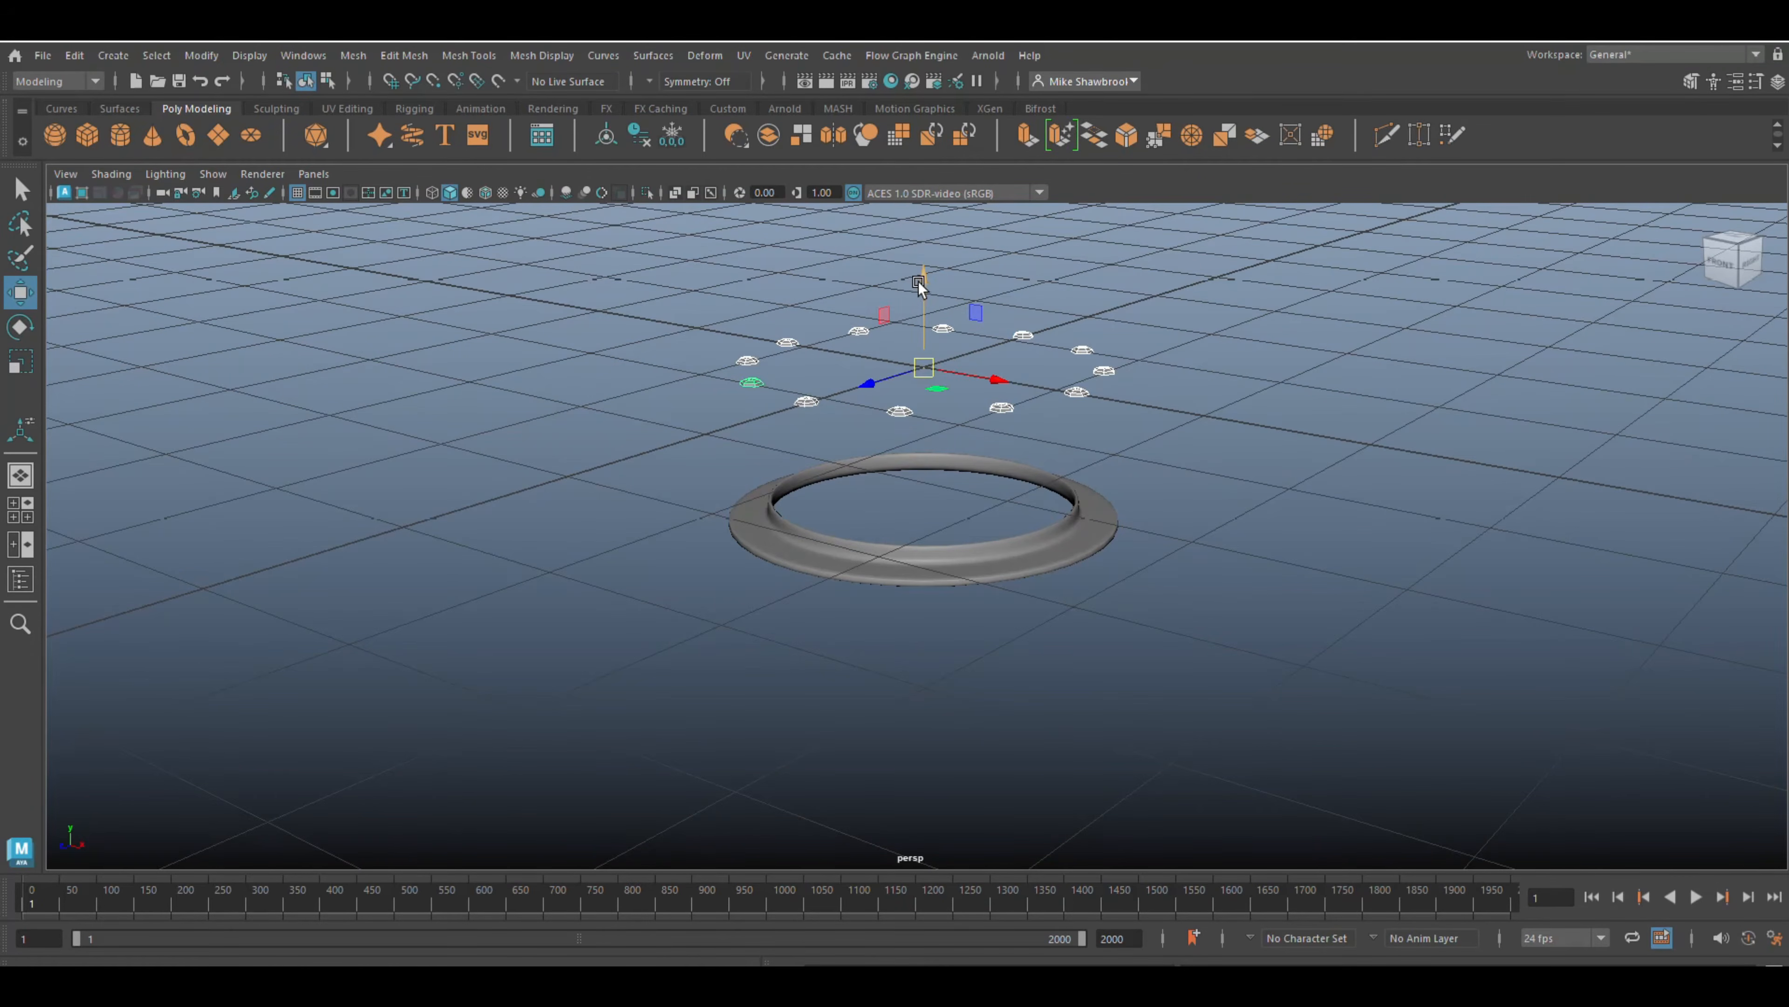
{"action": "left_click_drag", "start_coordinate": [924, 283], "coordinate": [927, 431]}
{"action": "key", "text": "f"}
{"action": "left_click_drag", "start_coordinate": [950, 583], "coordinate": [963, 572], "text": "alt"}
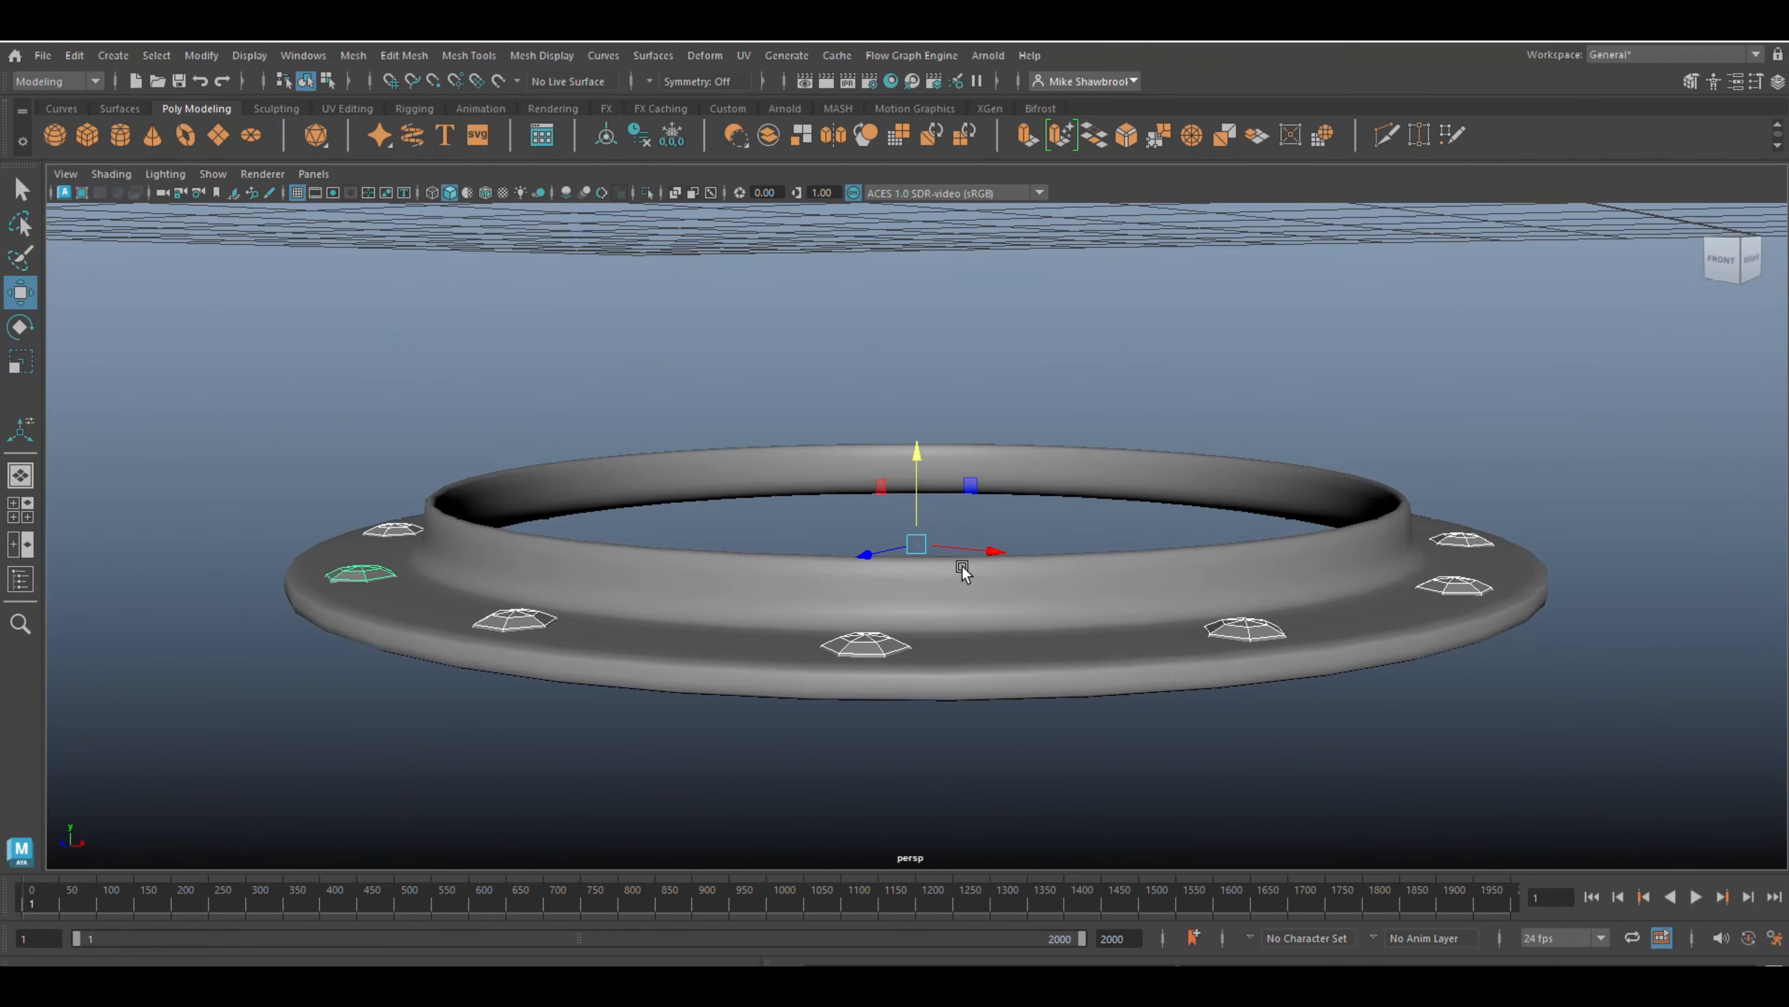
- Fine-tune the height of the twelve rivet domes along Y on the flange and deselect them
{"action": "left_click_drag", "start_coordinate": [917, 452], "coordinate": [924, 456]}
{"action": "left_click", "coordinate": [683, 719]}
{"action": "scroll", "coordinate": [683, 719], "scroll_direction": "down", "scroll_amount": 3}
{"action": "mouse_move", "coordinate": [683, 719]}
{"action": "left_mouse_down", "text": "alt"}
{"action": "mouse_move", "coordinate": [743, 709]}
{"action": "mouse_move", "coordinate": [689, 737]}
{"action": "left_mouse_up", "text": "alt"}
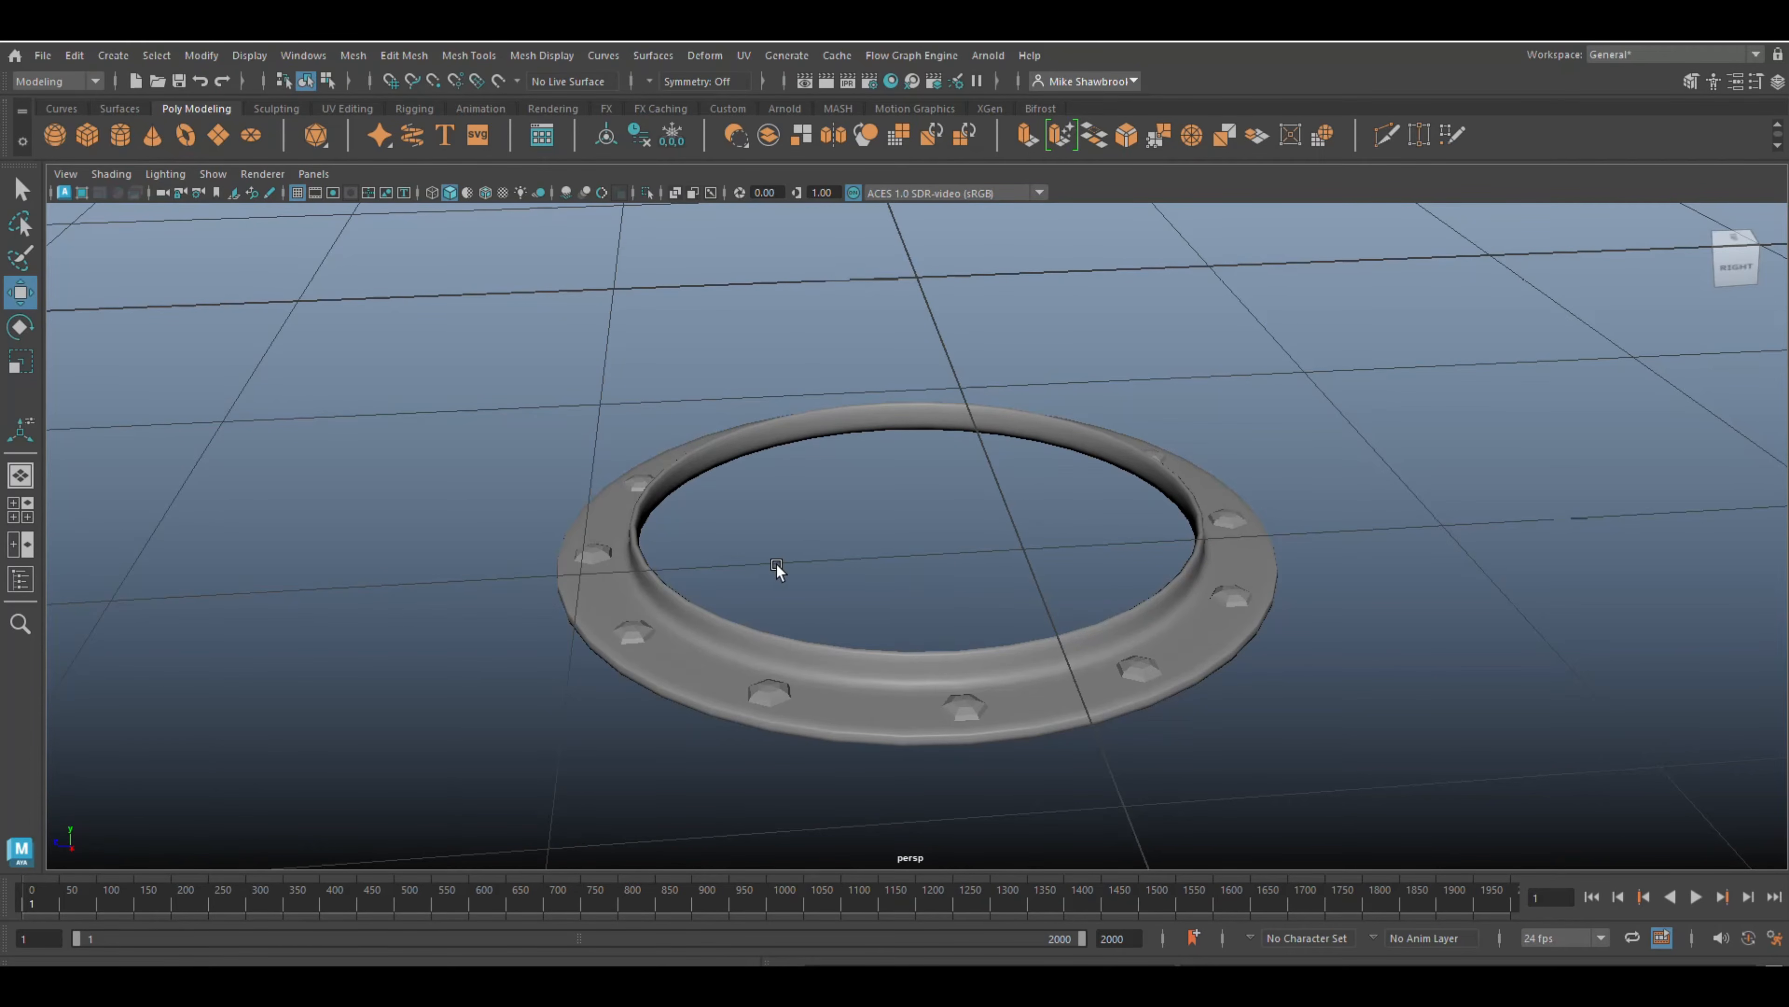
- Create a polygon cylinder and scale it uniformly to fit the ring's opening
{"action": "left_click", "coordinate": [126, 139]}
{"action": "scroll", "coordinate": [786, 601], "scroll_direction": "down", "scroll_amount": 4}
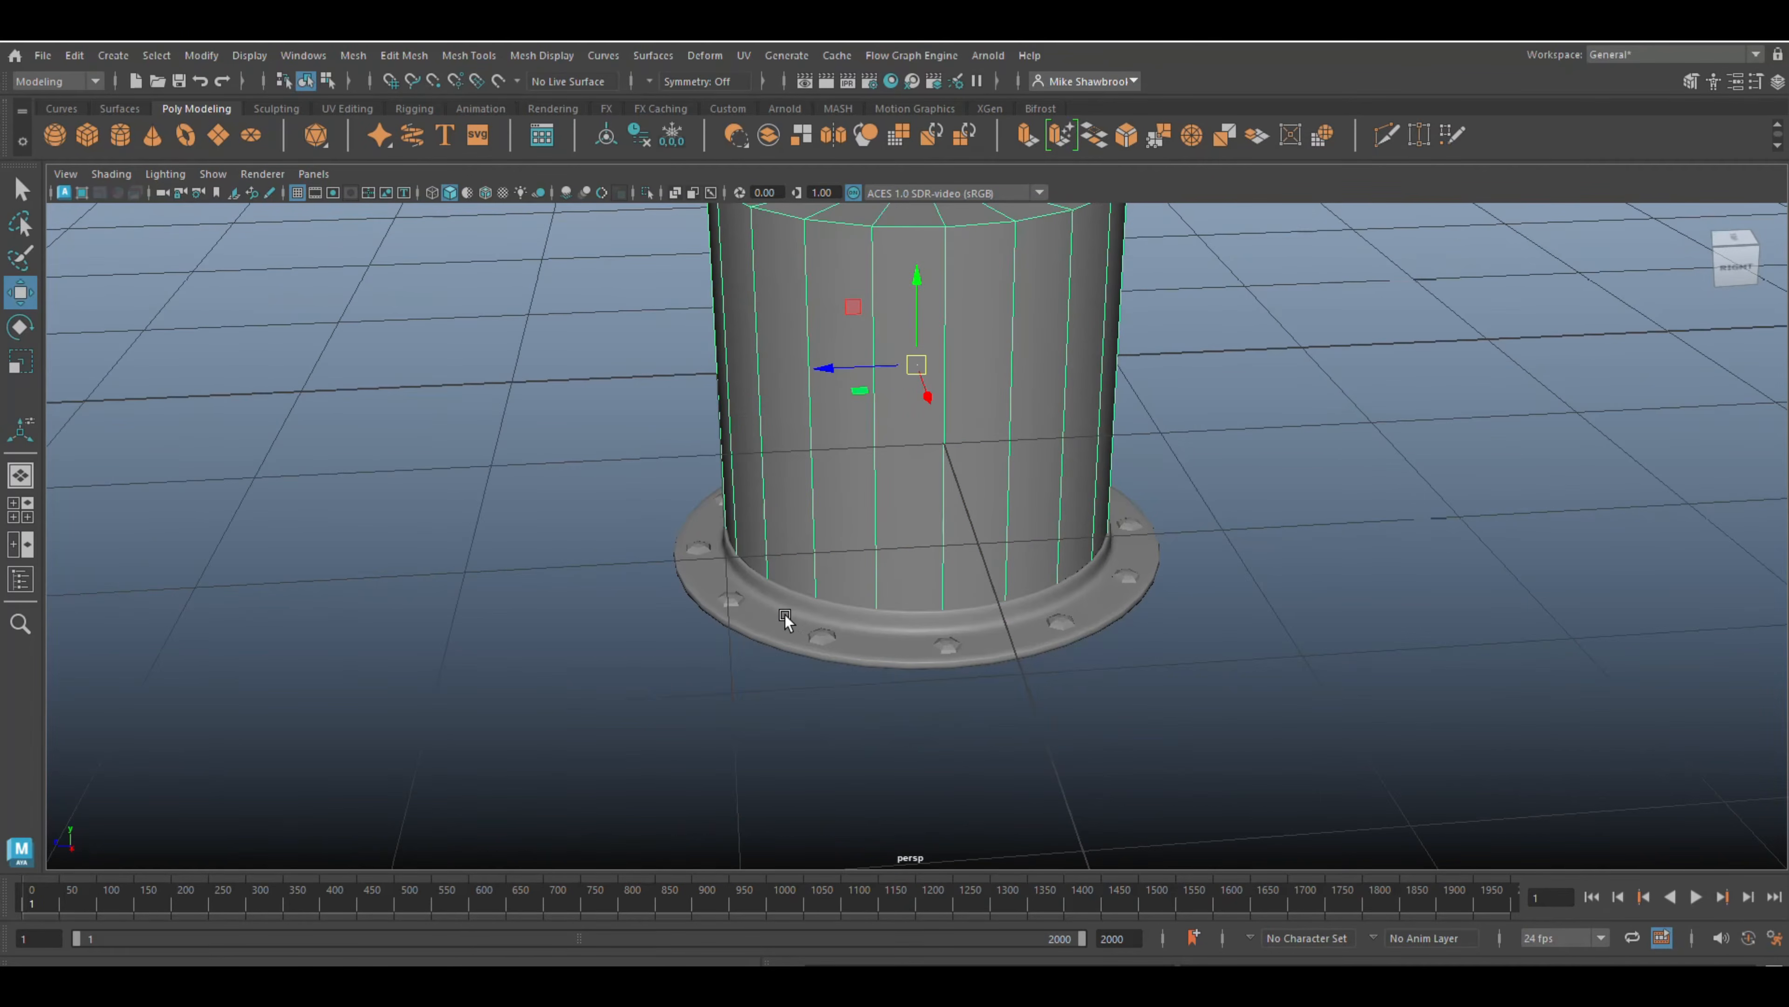
{"action": "key", "text": "r"}
{"action": "left_click_drag", "start_coordinate": [907, 364], "coordinate": [929, 381]}
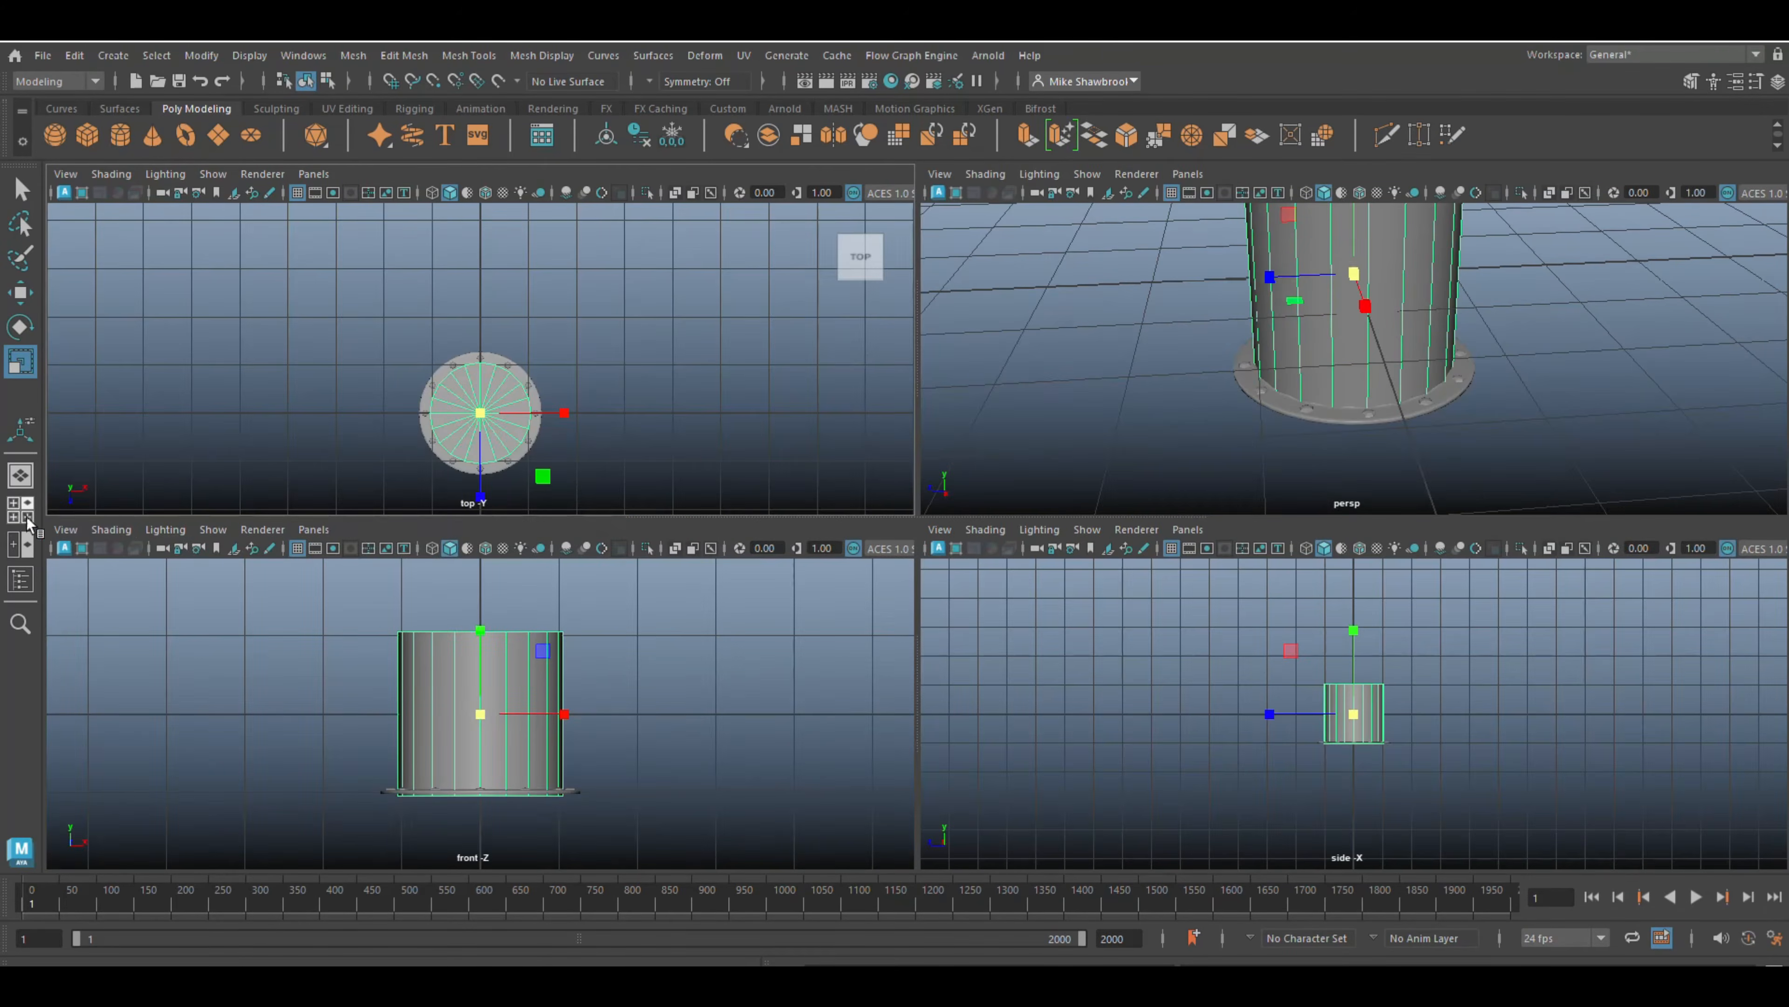
- Delete the cylinder's cap faces in the top view, leaving an open tube
{"action": "left_click", "coordinate": [20, 509]}
{"action": "key", "text": "space"}
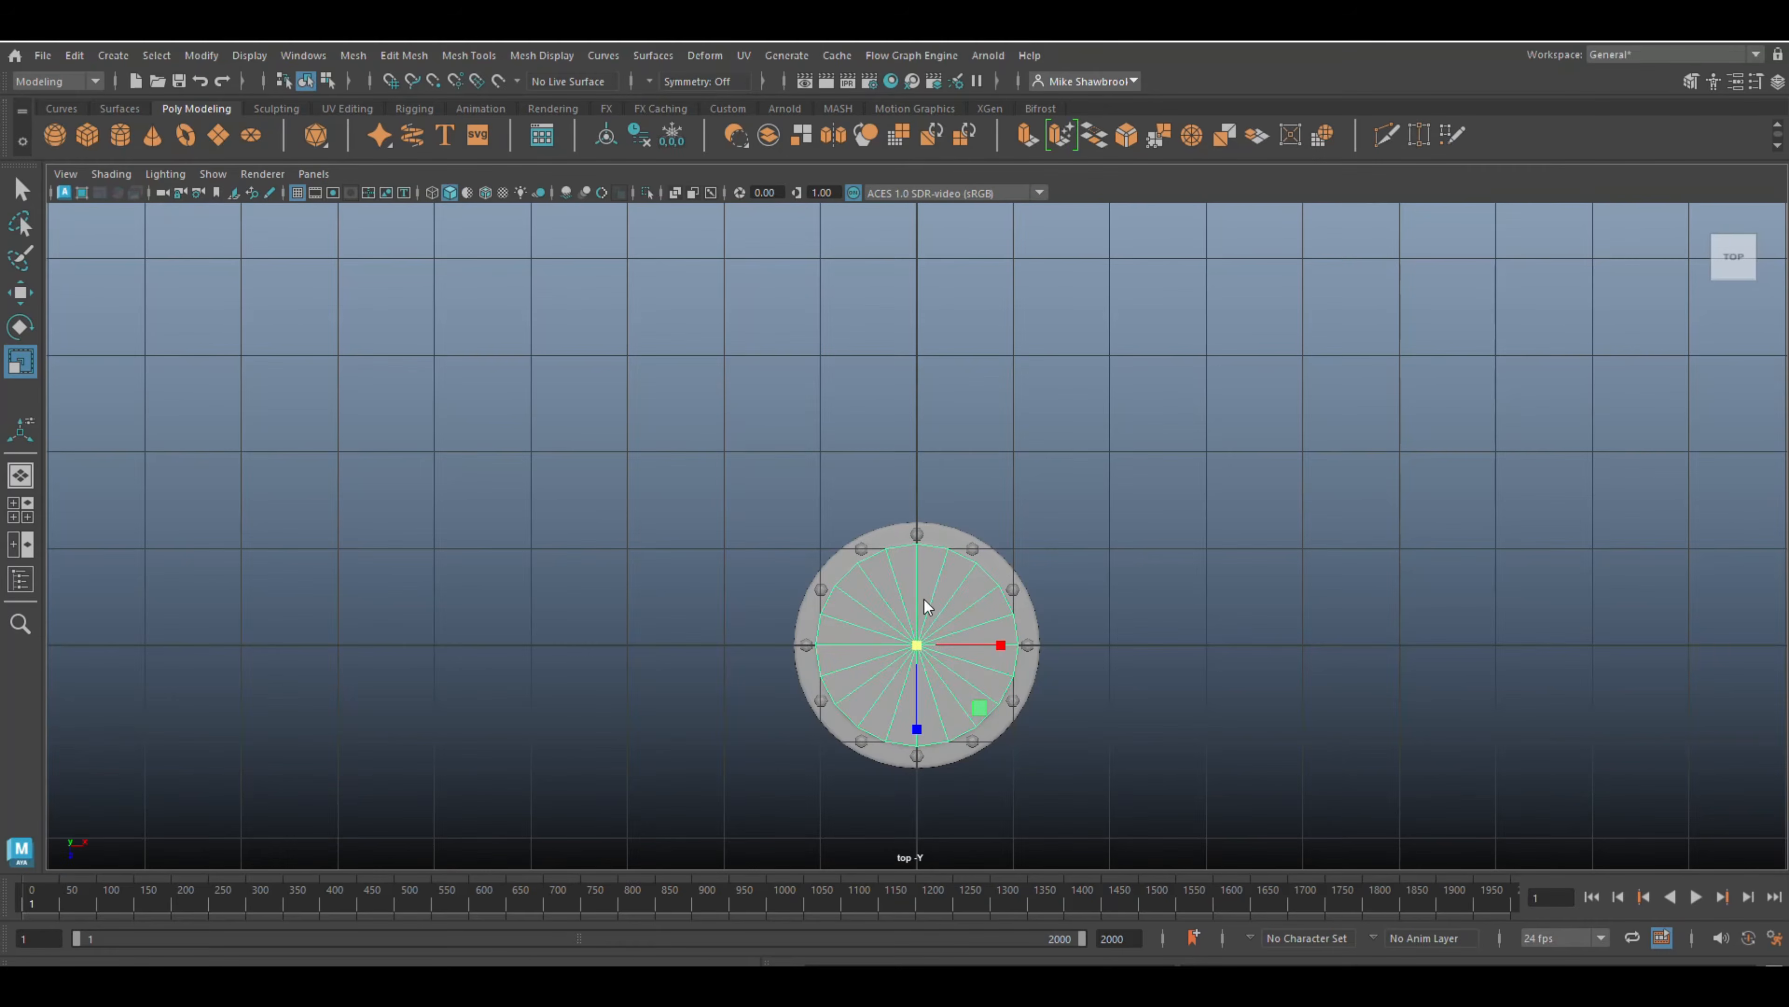
{"action": "right_click_drag", "start_coordinate": [918, 459], "coordinate": [927, 543]}
{"action": "double_click", "coordinate": [959, 719]}
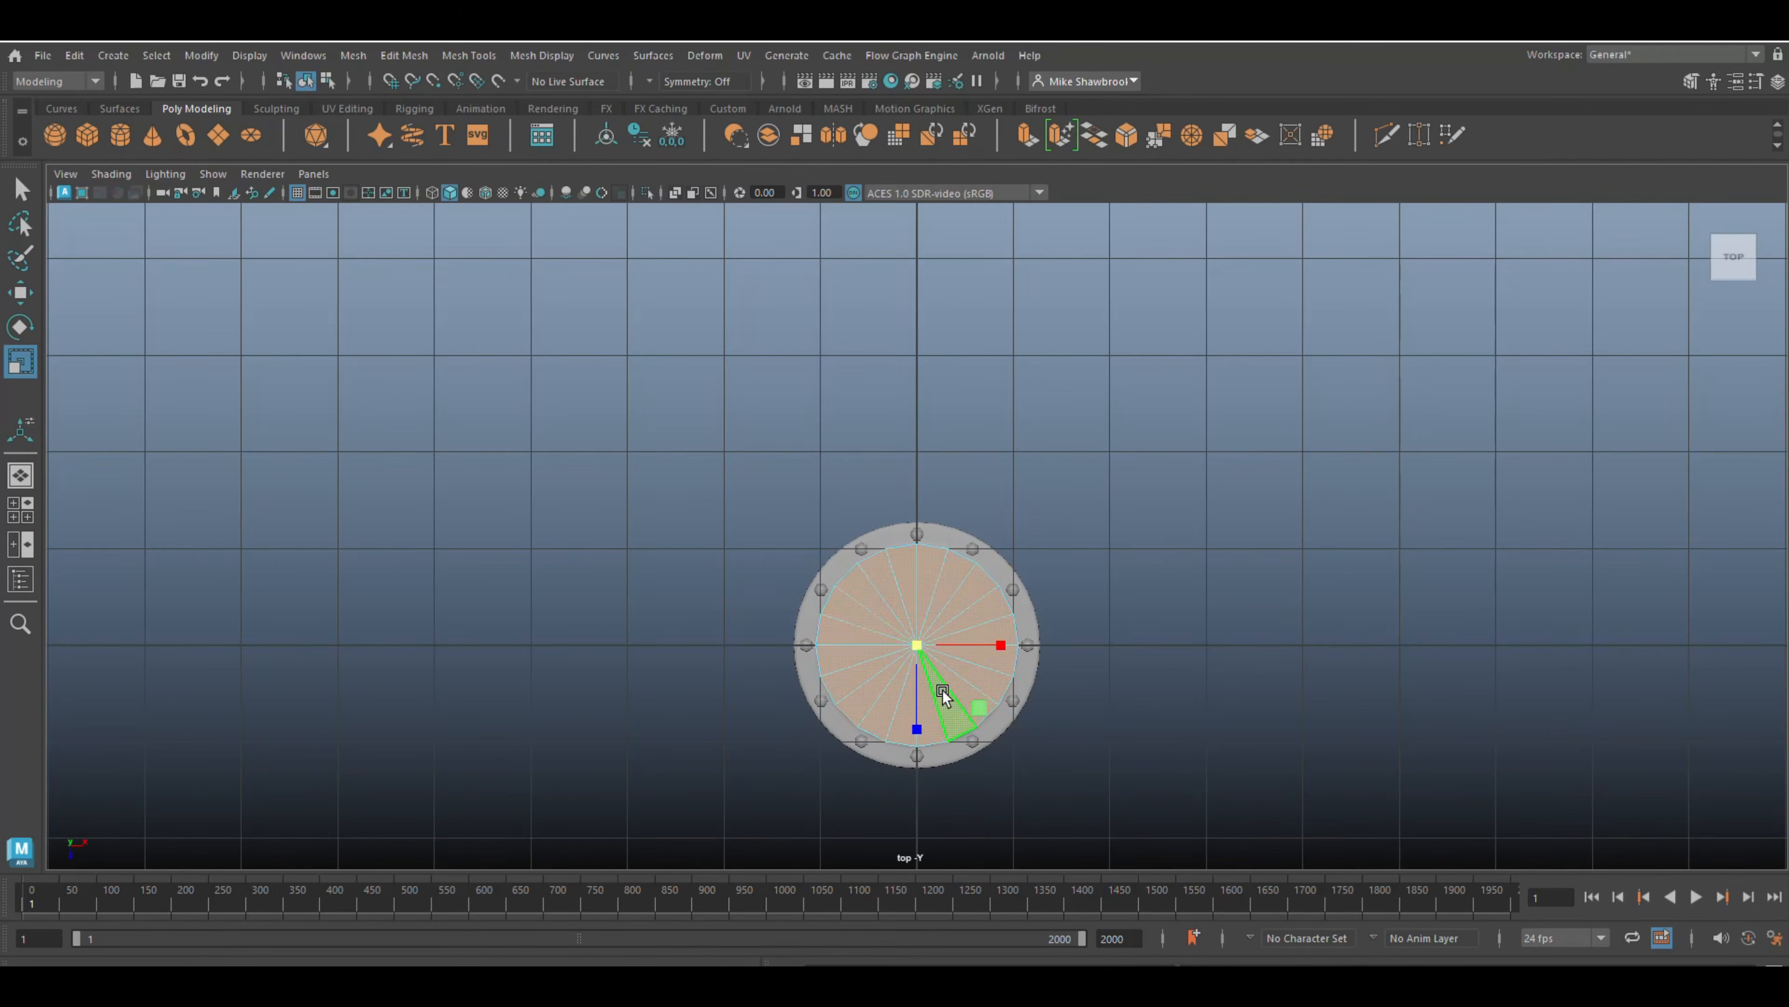
{"action": "key", "text": "Delete"}
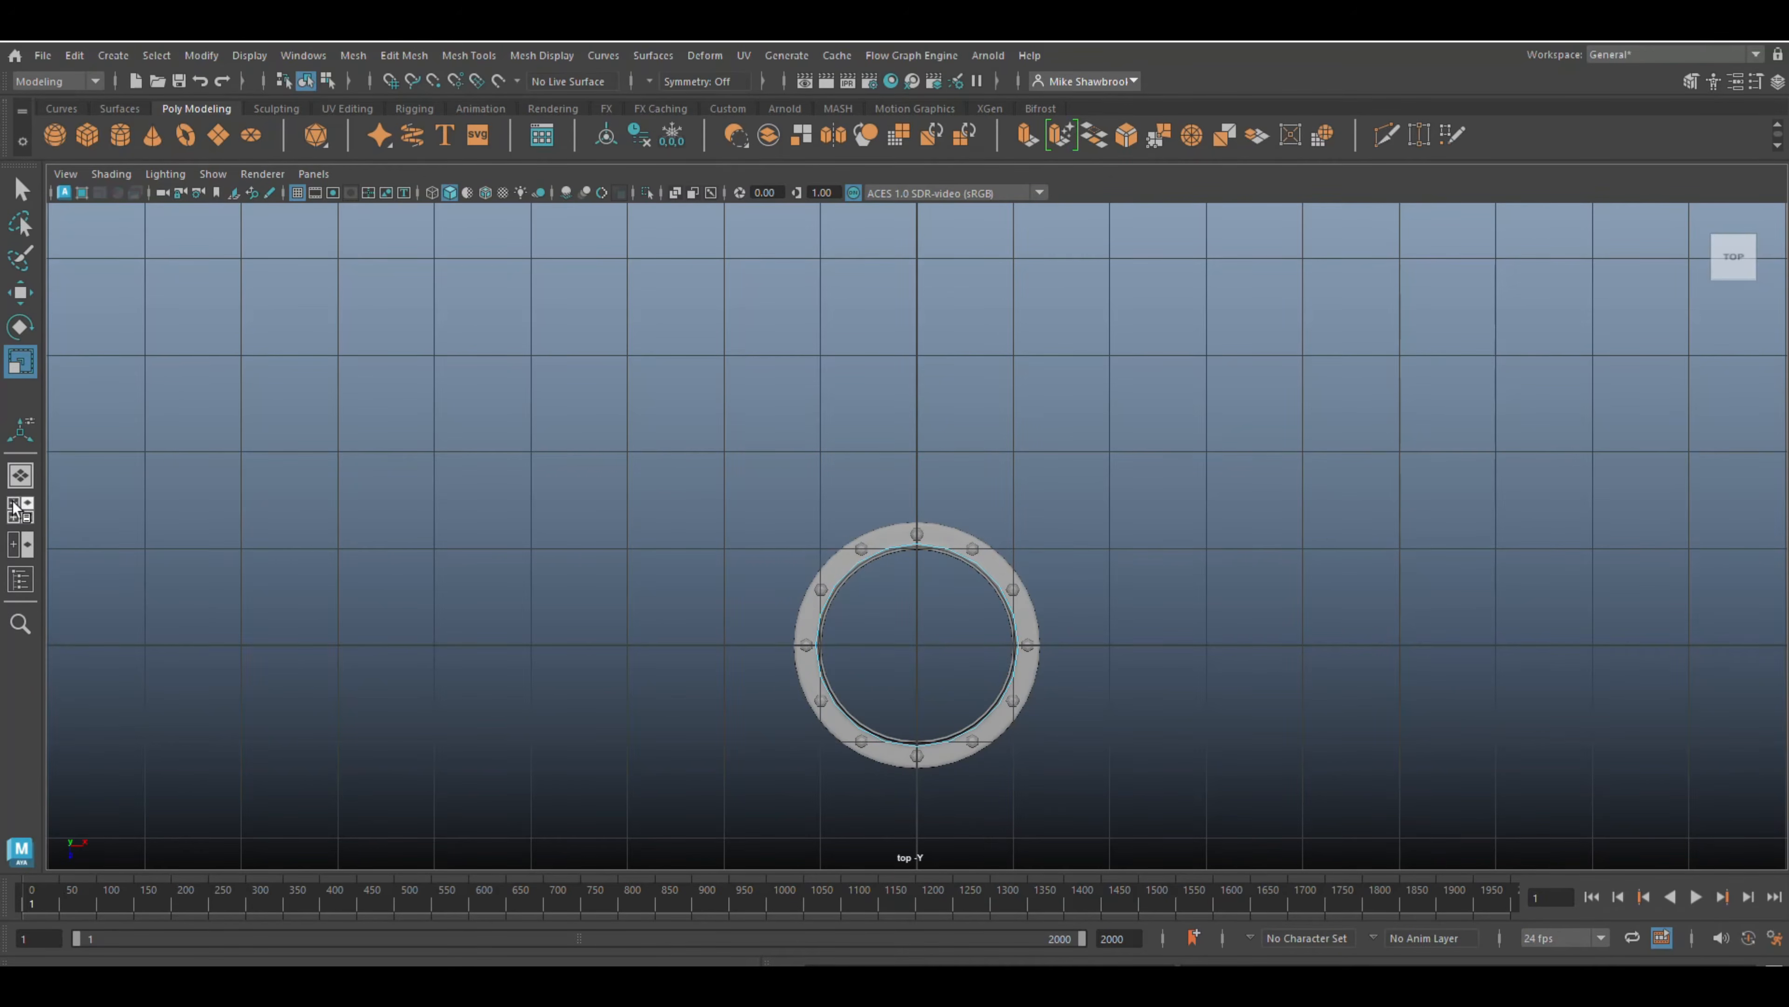
- Select the tube's upper border edge loop in the perspective view and lower it along Y to leave a short band above the flange
{"action": "left_click", "coordinate": [20, 509]}
{"action": "key", "text": "space"}
{"action": "left_click_drag", "start_coordinate": [1027, 565], "coordinate": [1113, 747], "text": "alt"}
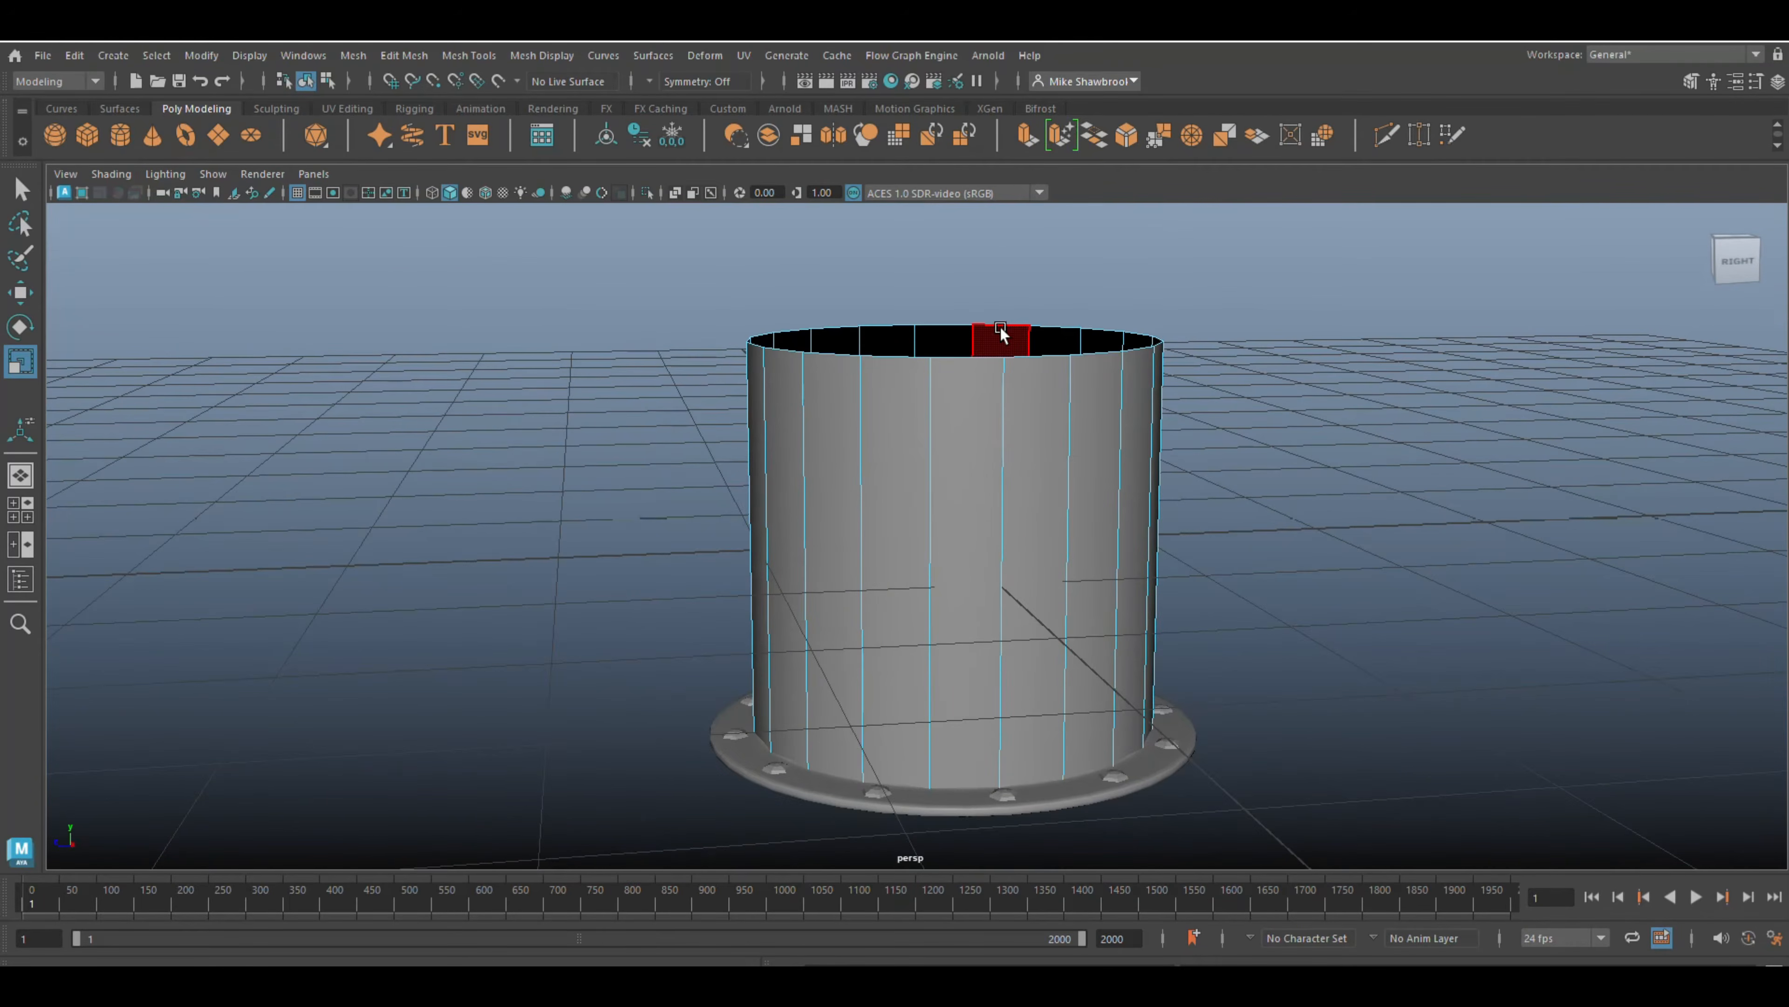
{"action": "right_click", "coordinate": [1000, 360]}
{"action": "double_click", "coordinate": [988, 362]}
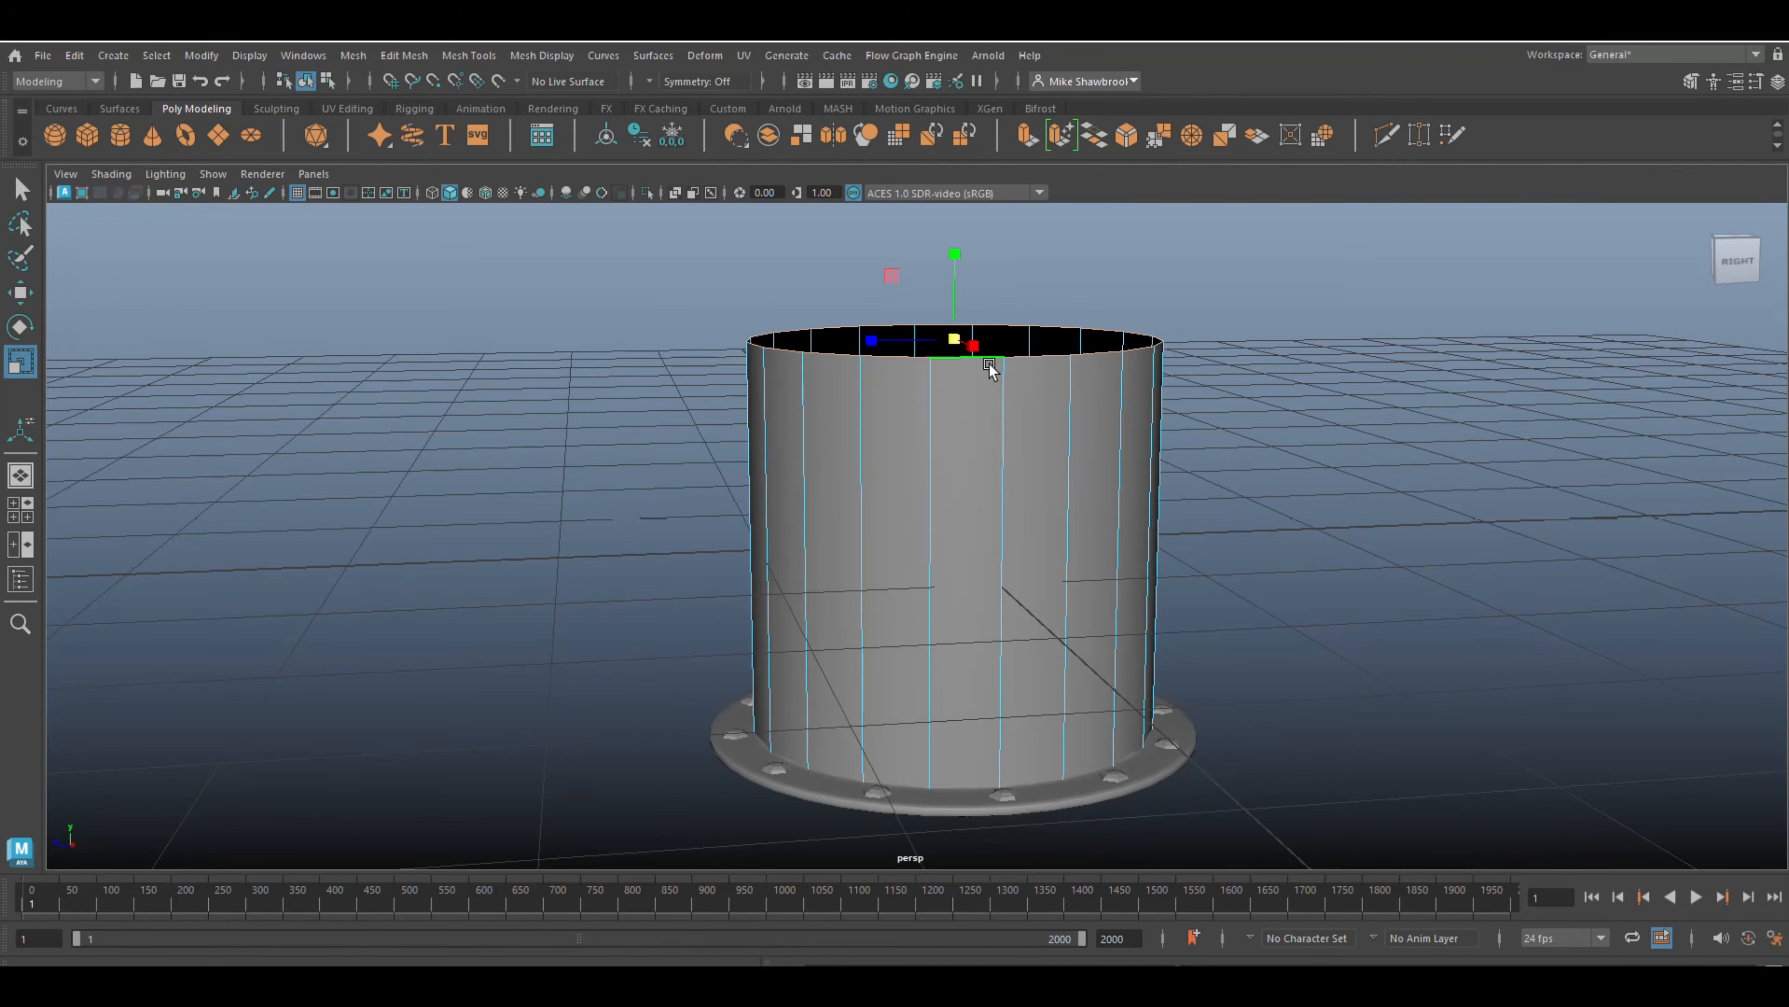
{"action": "key", "text": "w"}
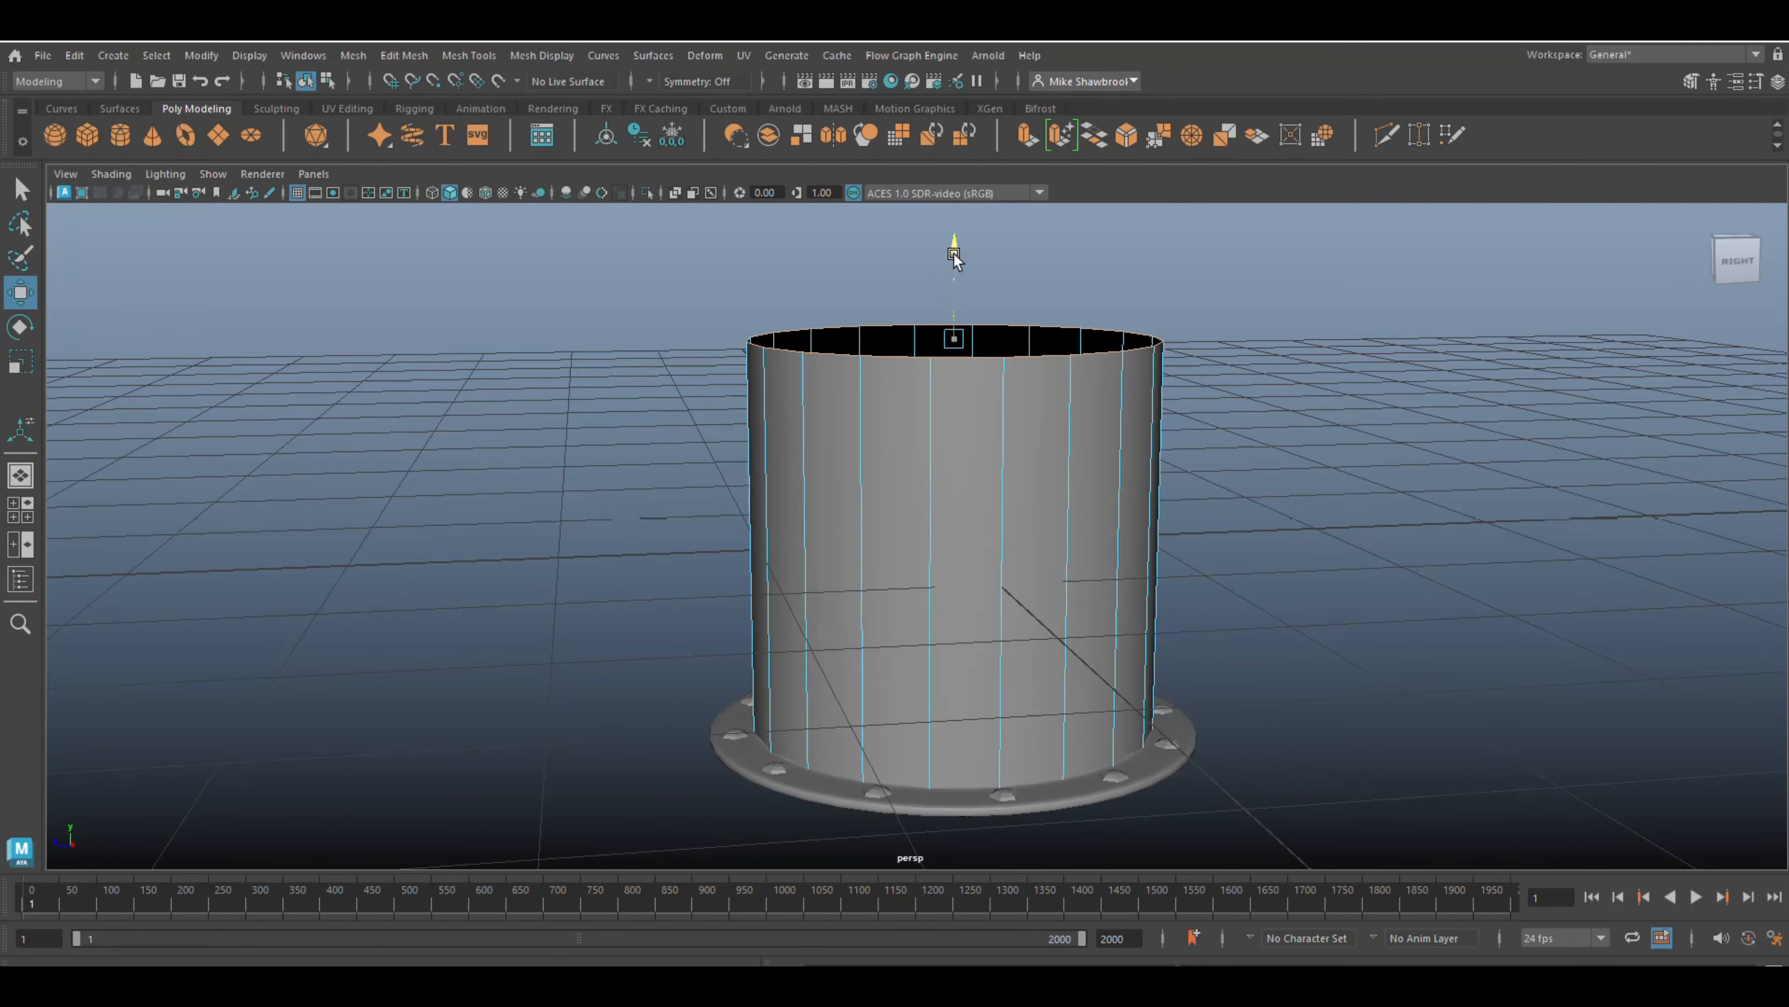
{"action": "left_click_drag", "start_coordinate": [952, 254], "coordinate": [995, 621]}
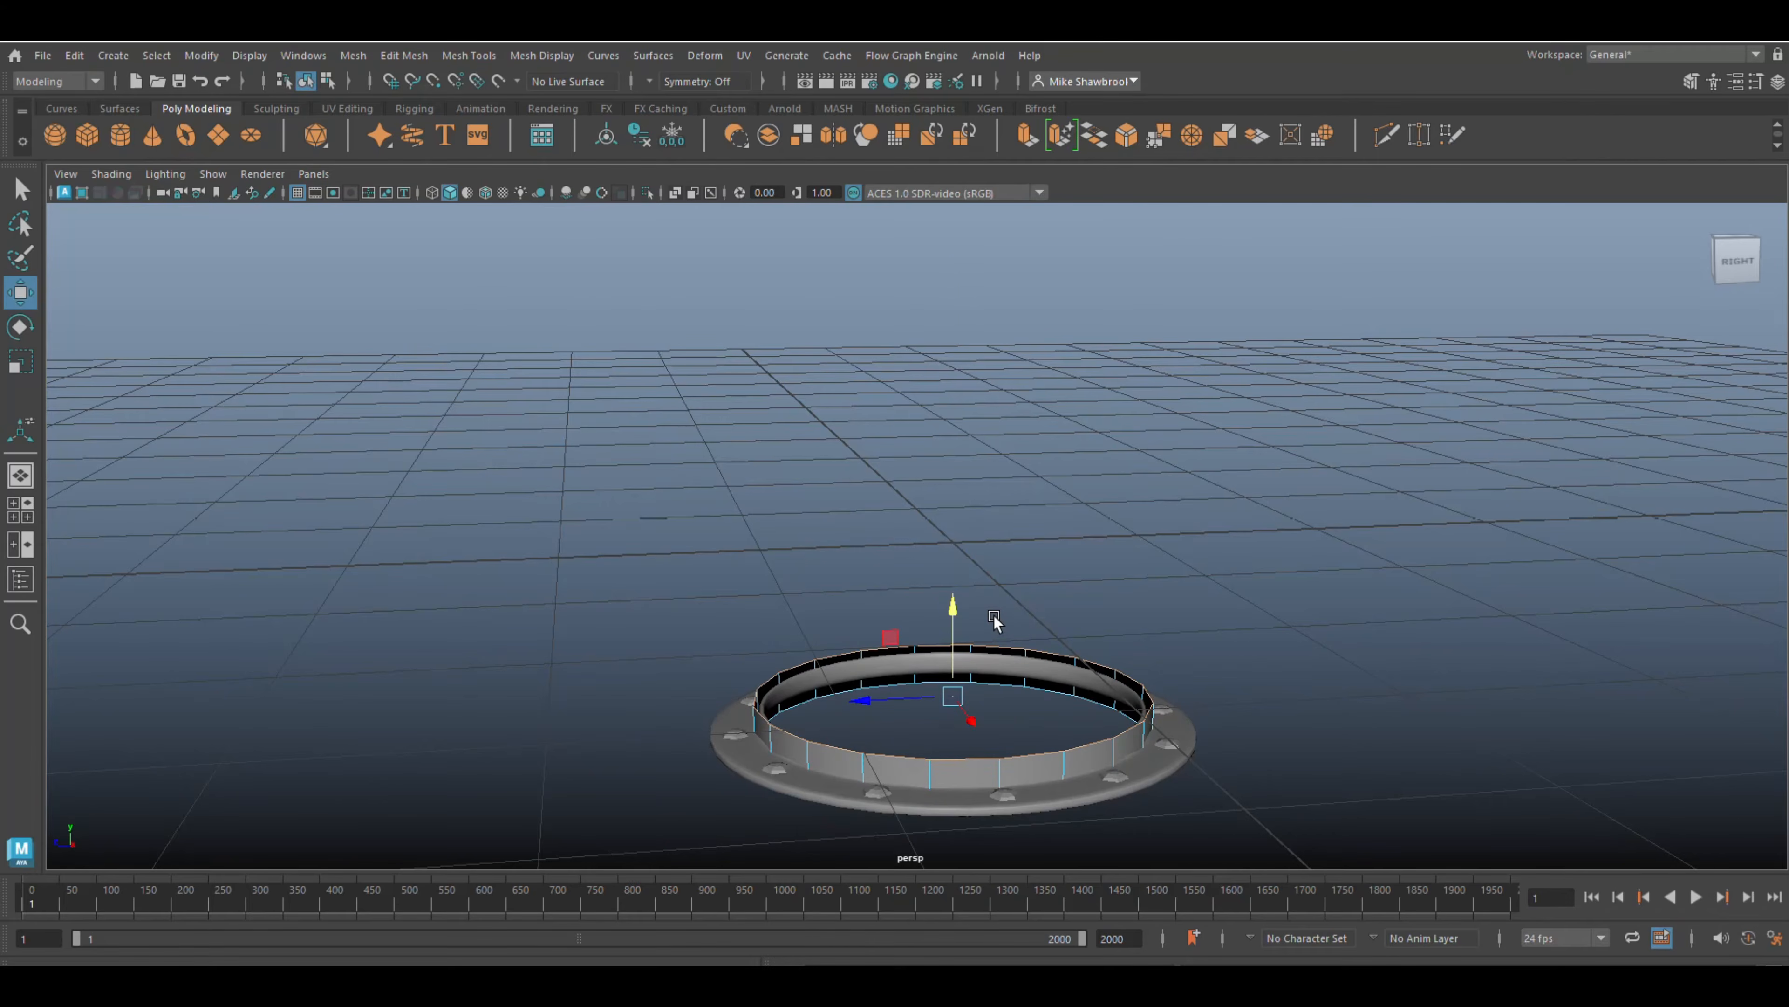
- Extrude the band's upper border edge slightly inward, and extrude it again a short distance upward
{"action": "left_click_drag", "start_coordinate": [1011, 619], "coordinate": [1027, 529], "text": "alt"}
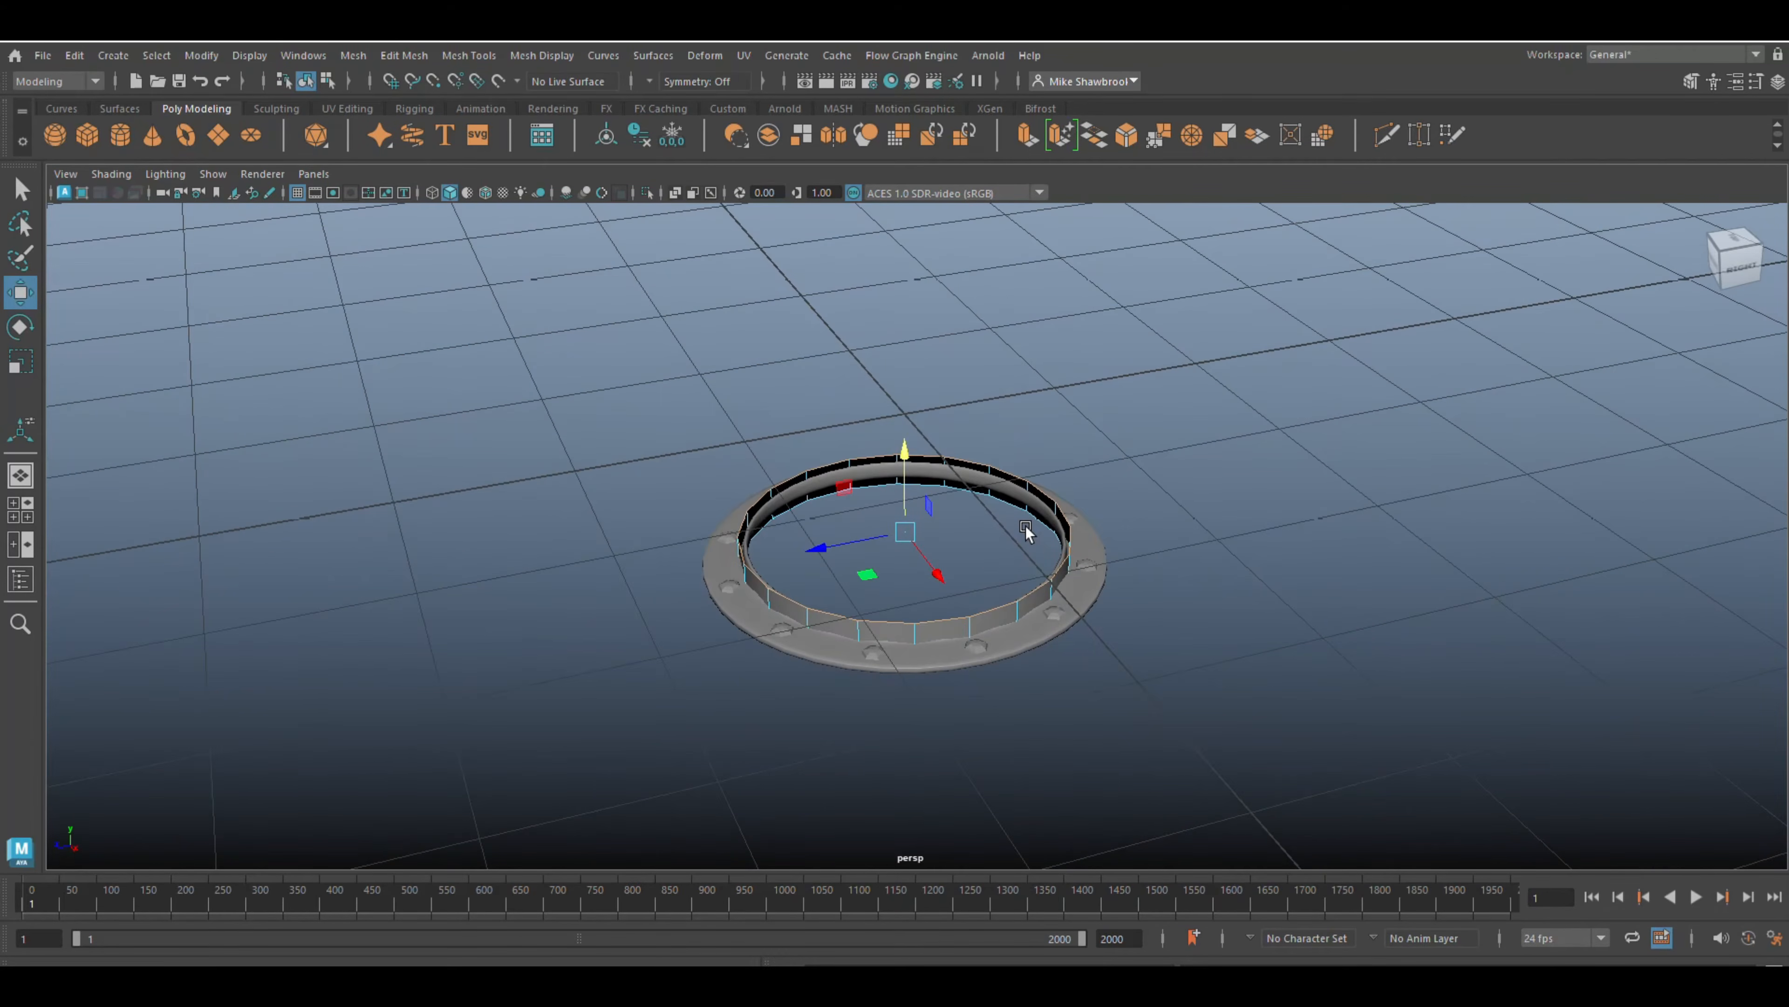
{"action": "key", "text": "ctrl+e"}
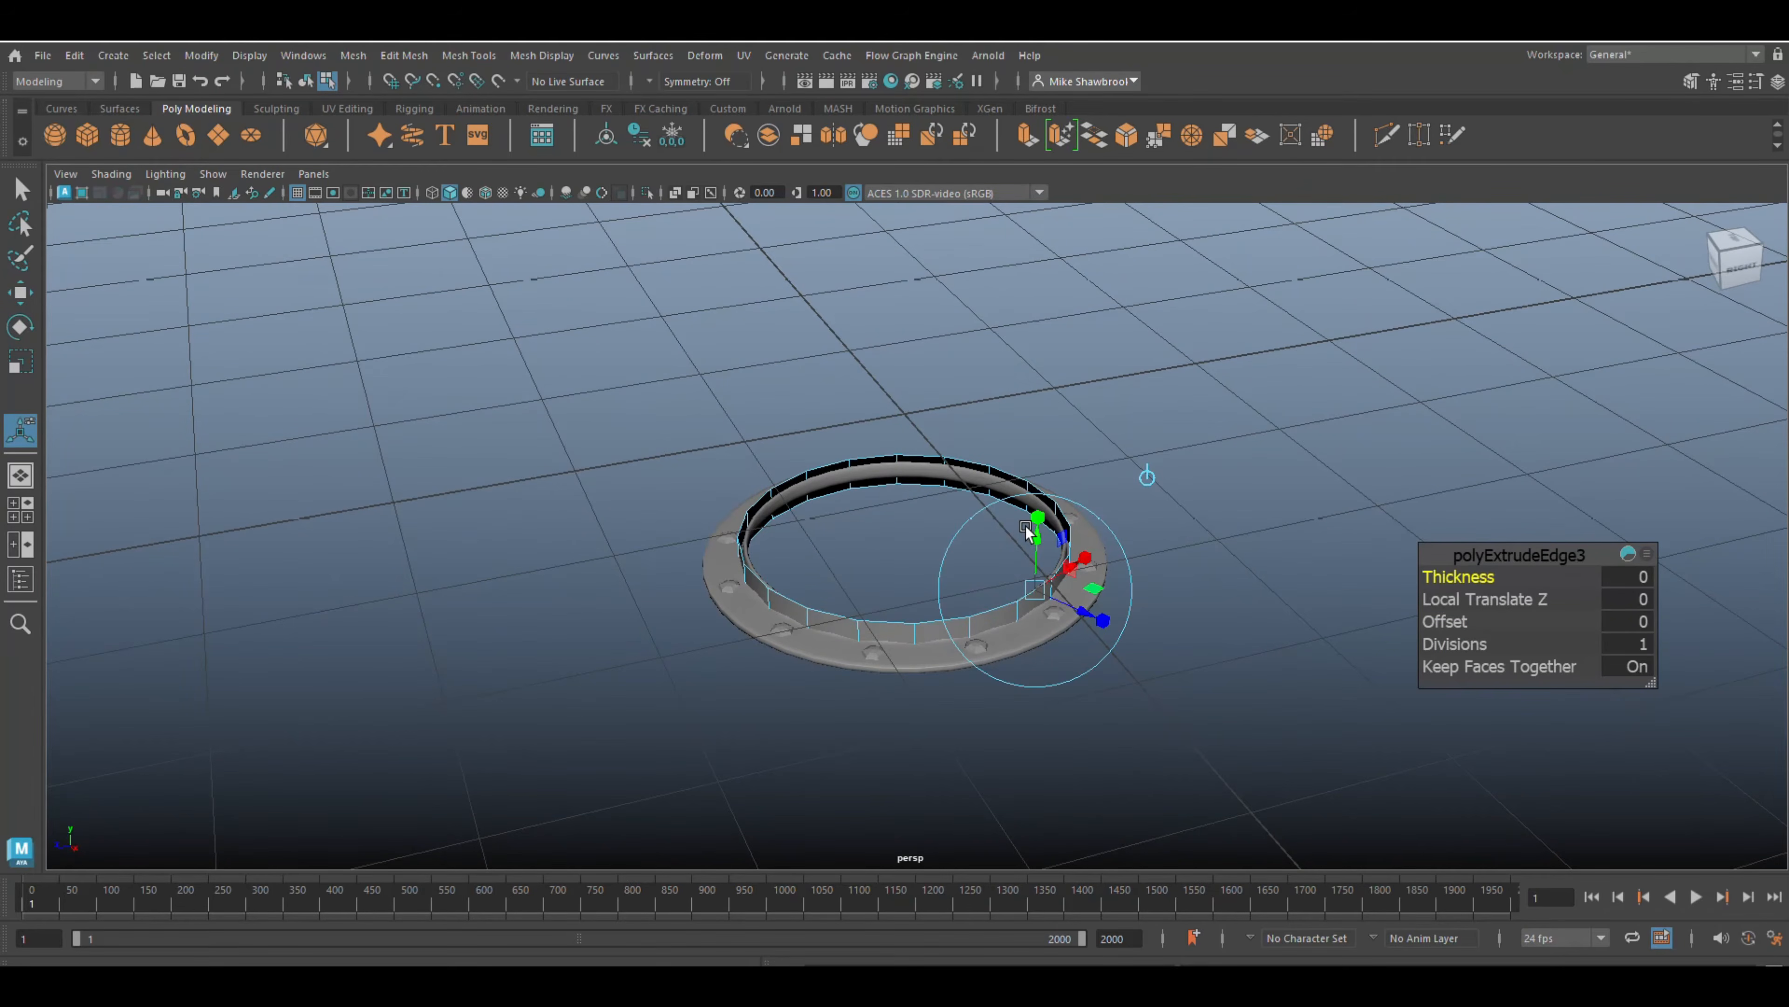
{"action": "key", "text": "r"}
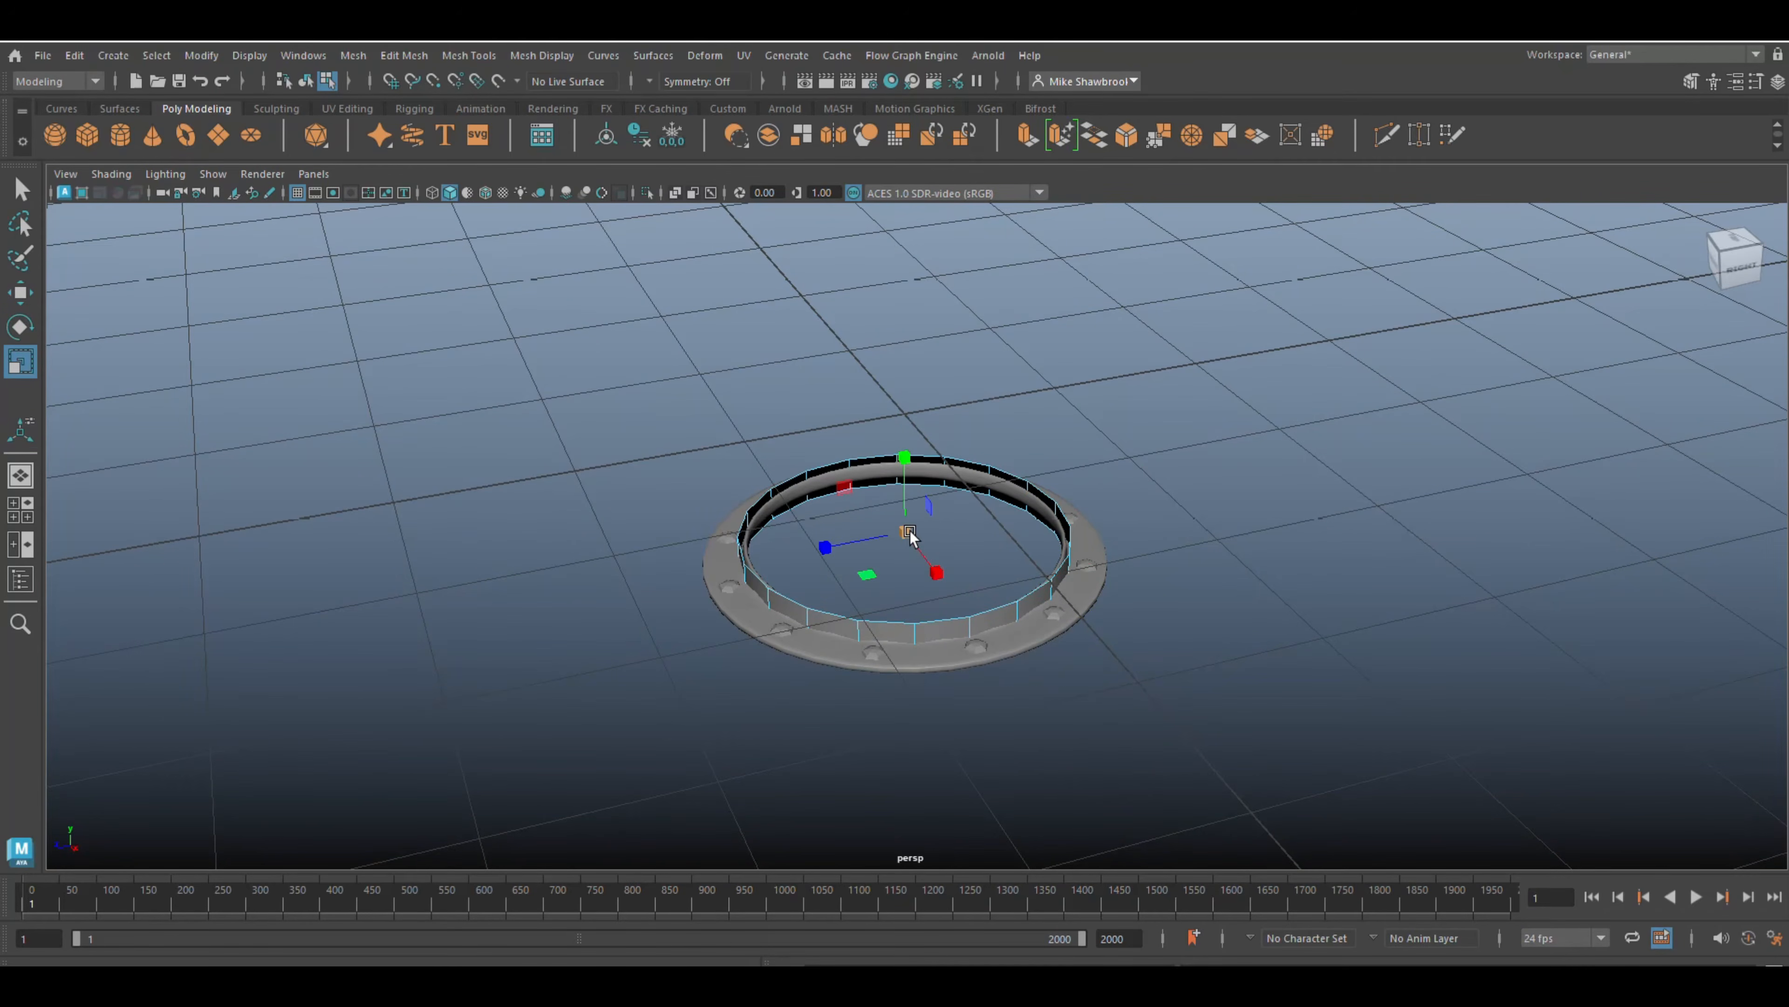
{"action": "left_click_drag", "start_coordinate": [909, 537], "coordinate": [893, 536]}
{"action": "key", "text": "ctrl+e"}
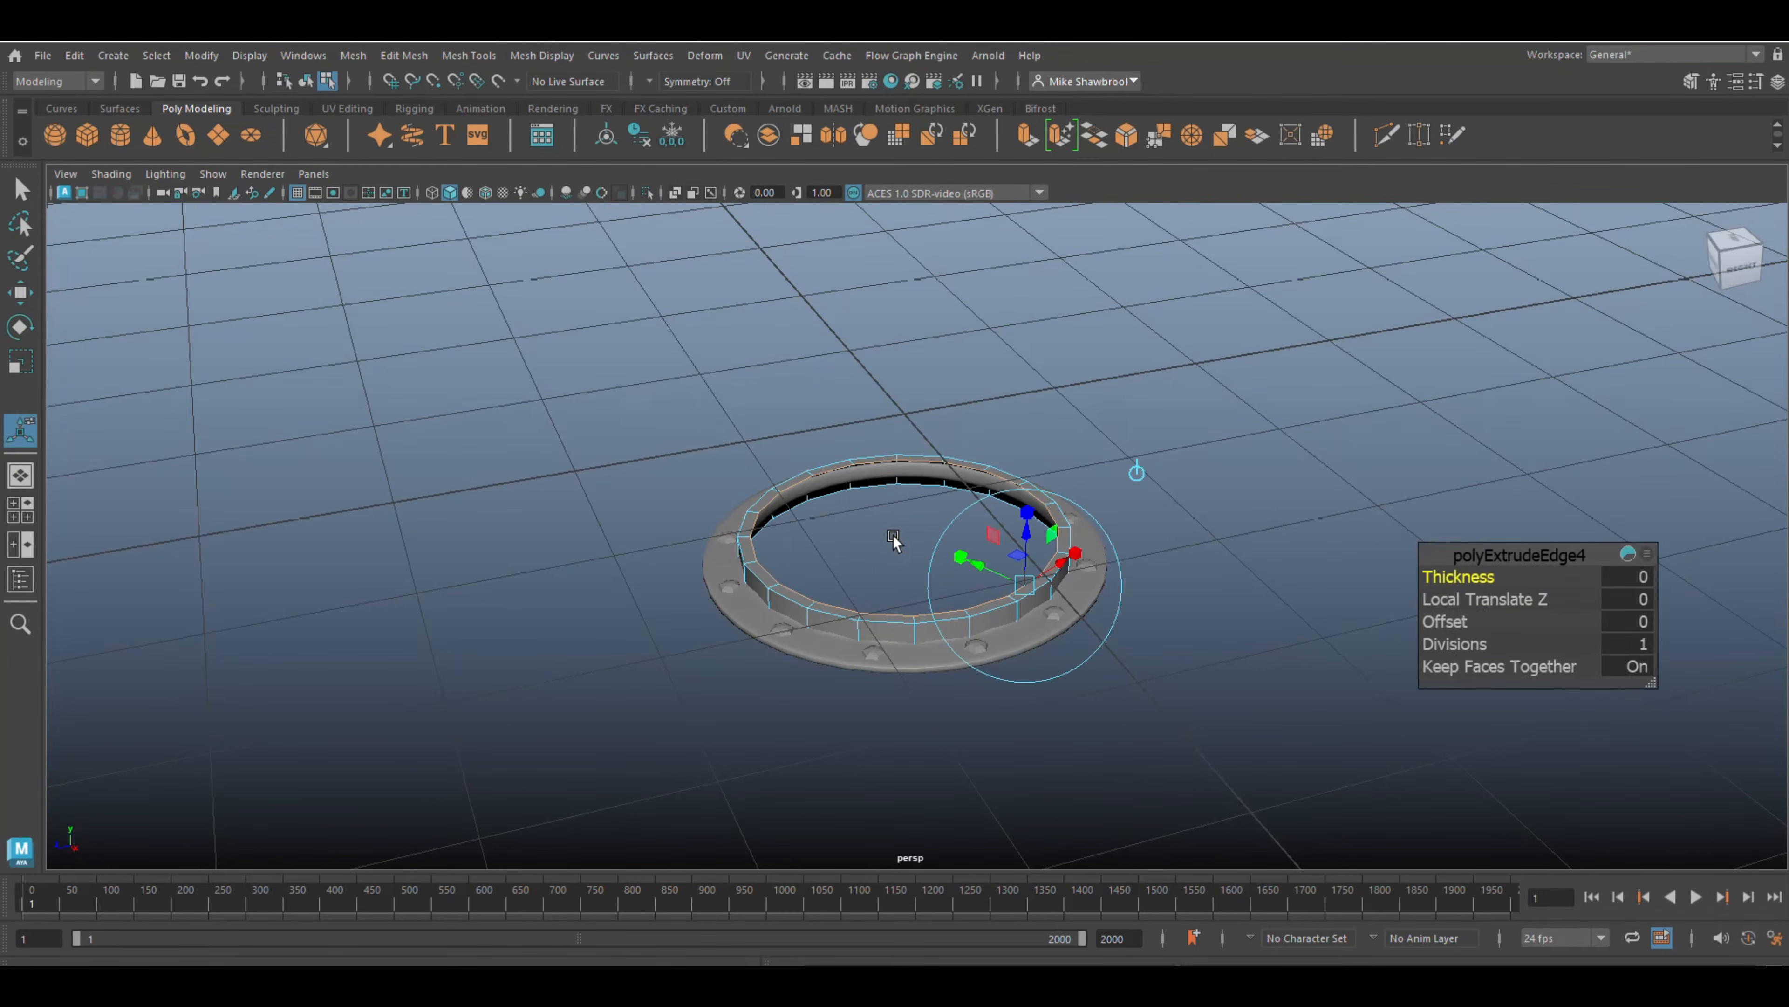
{"action": "key", "text": "w"}
{"action": "left_click_drag", "start_coordinate": [906, 443], "coordinate": [908, 445]}
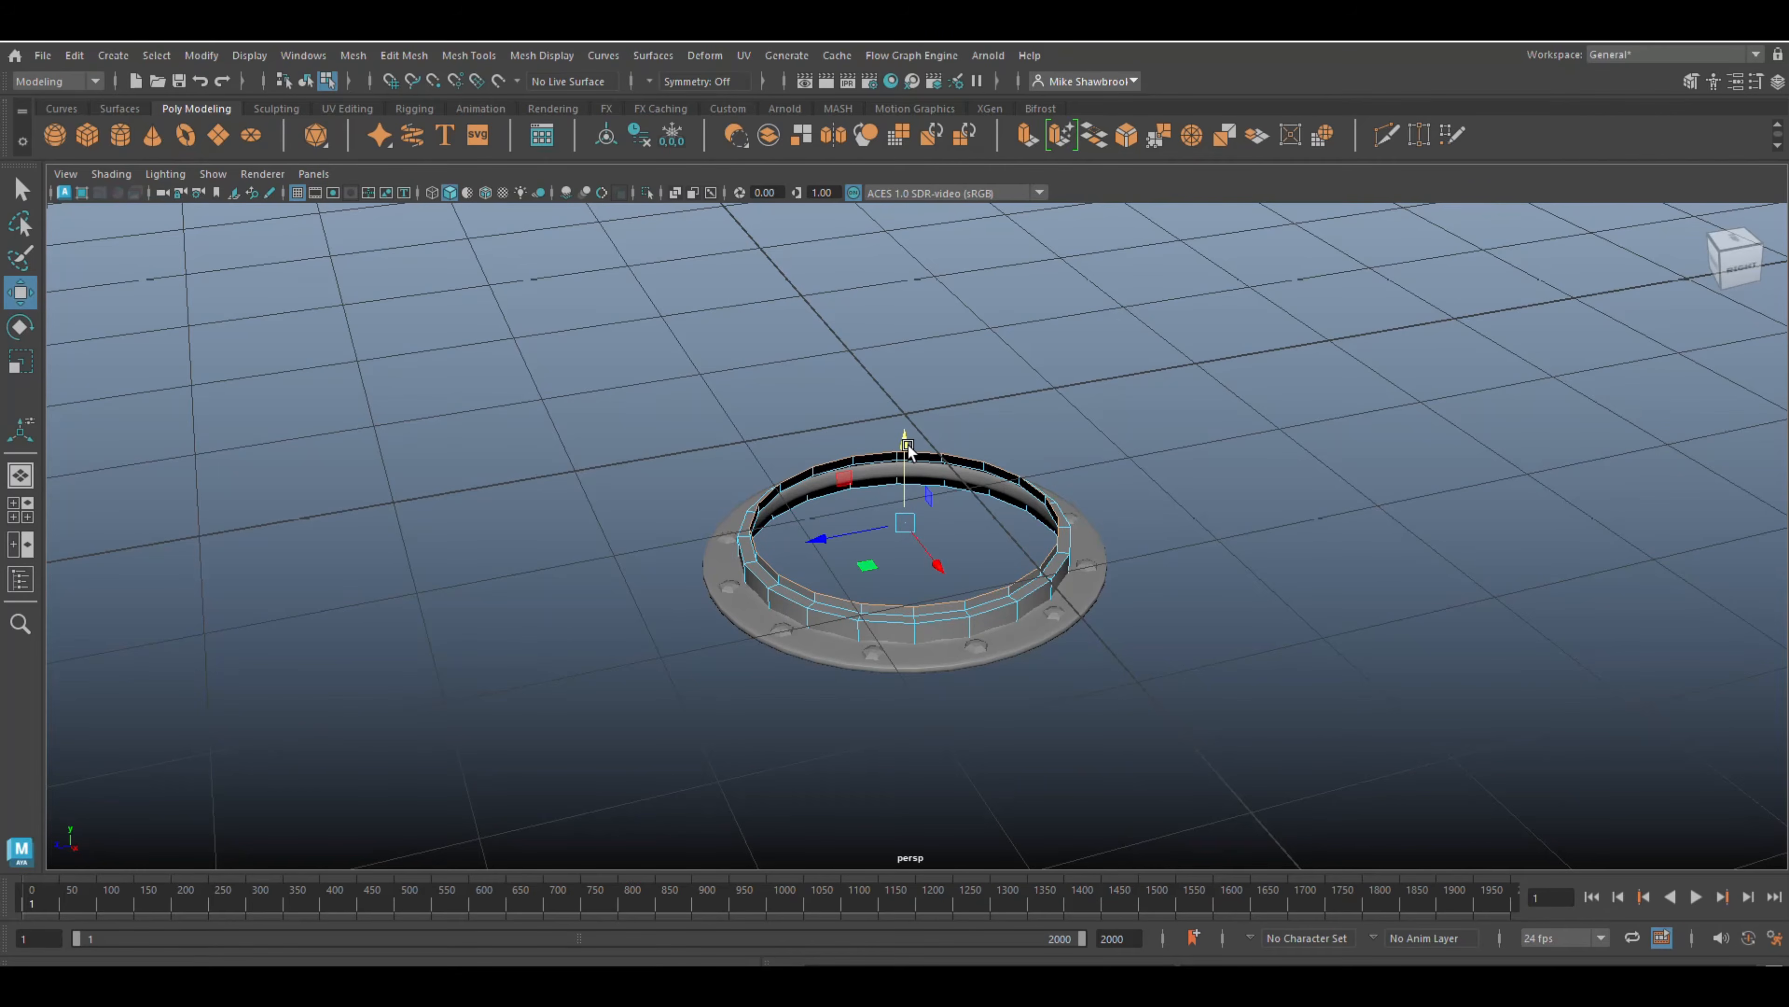
- Extrude the border edge slightly outward to form a groove, and extrude it again upward
{"action": "key", "text": "ctrl+e"}
{"action": "key", "text": "r"}
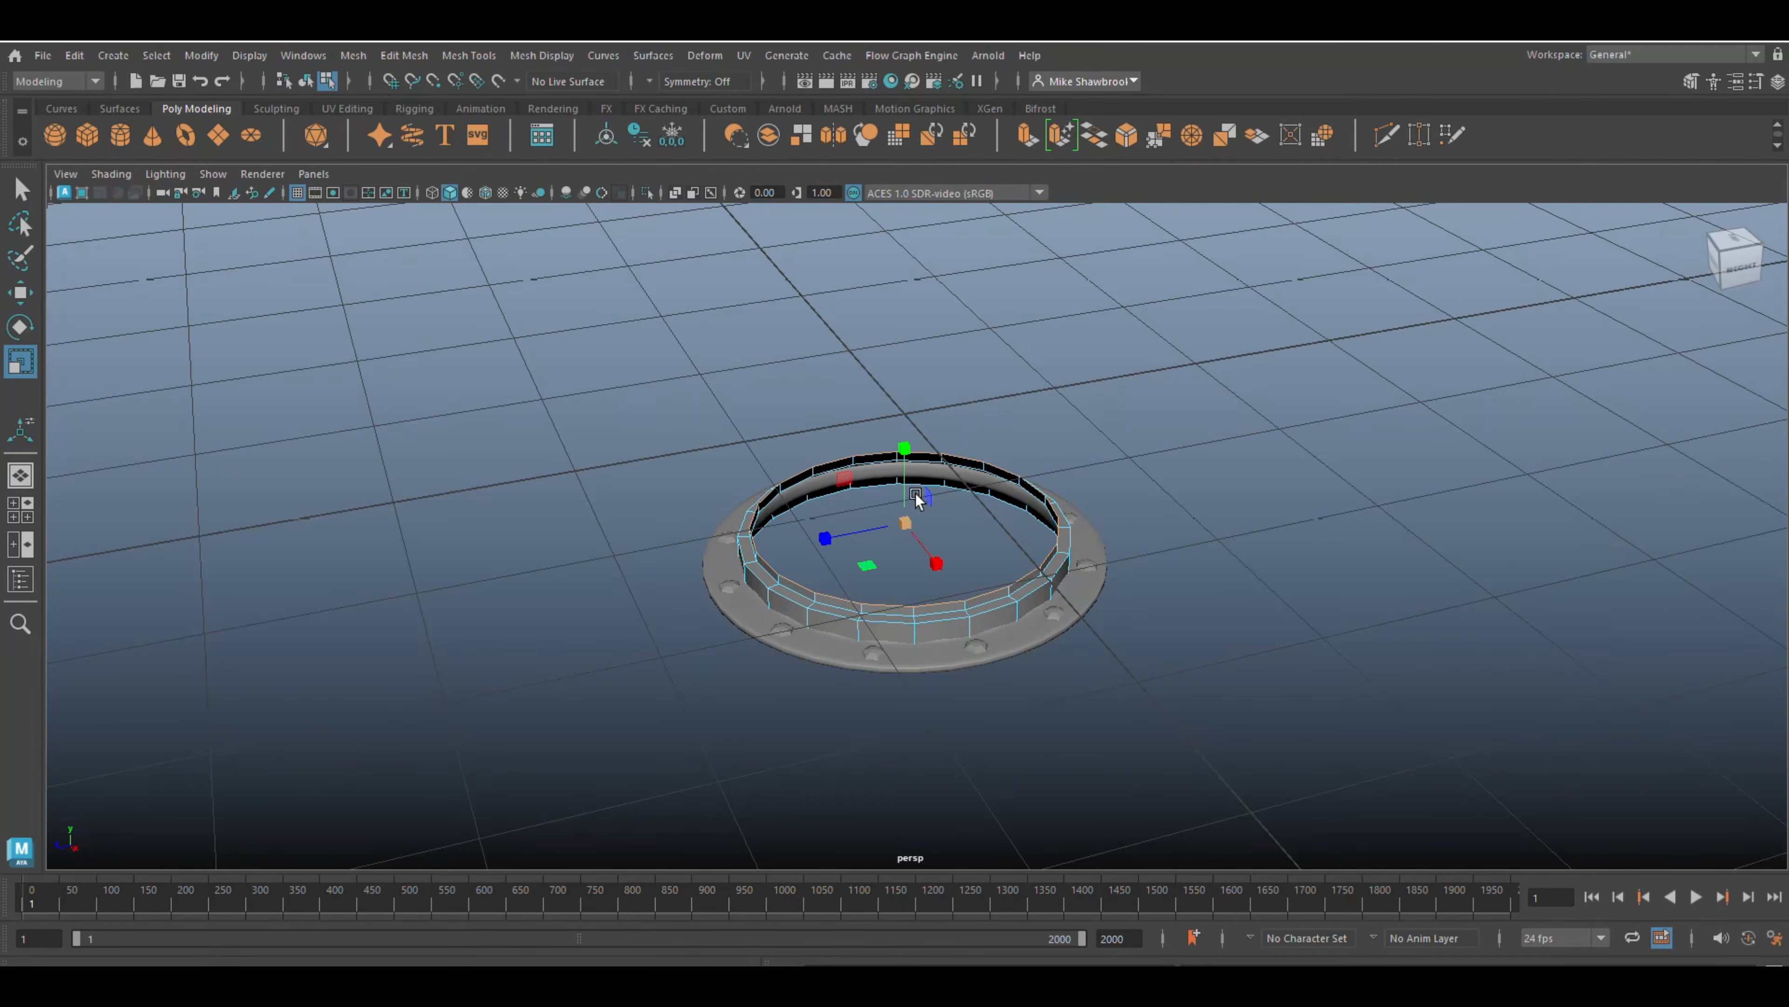
{"action": "left_click_drag", "start_coordinate": [907, 525], "coordinate": [915, 530]}
{"action": "key", "text": "ctrl+e"}
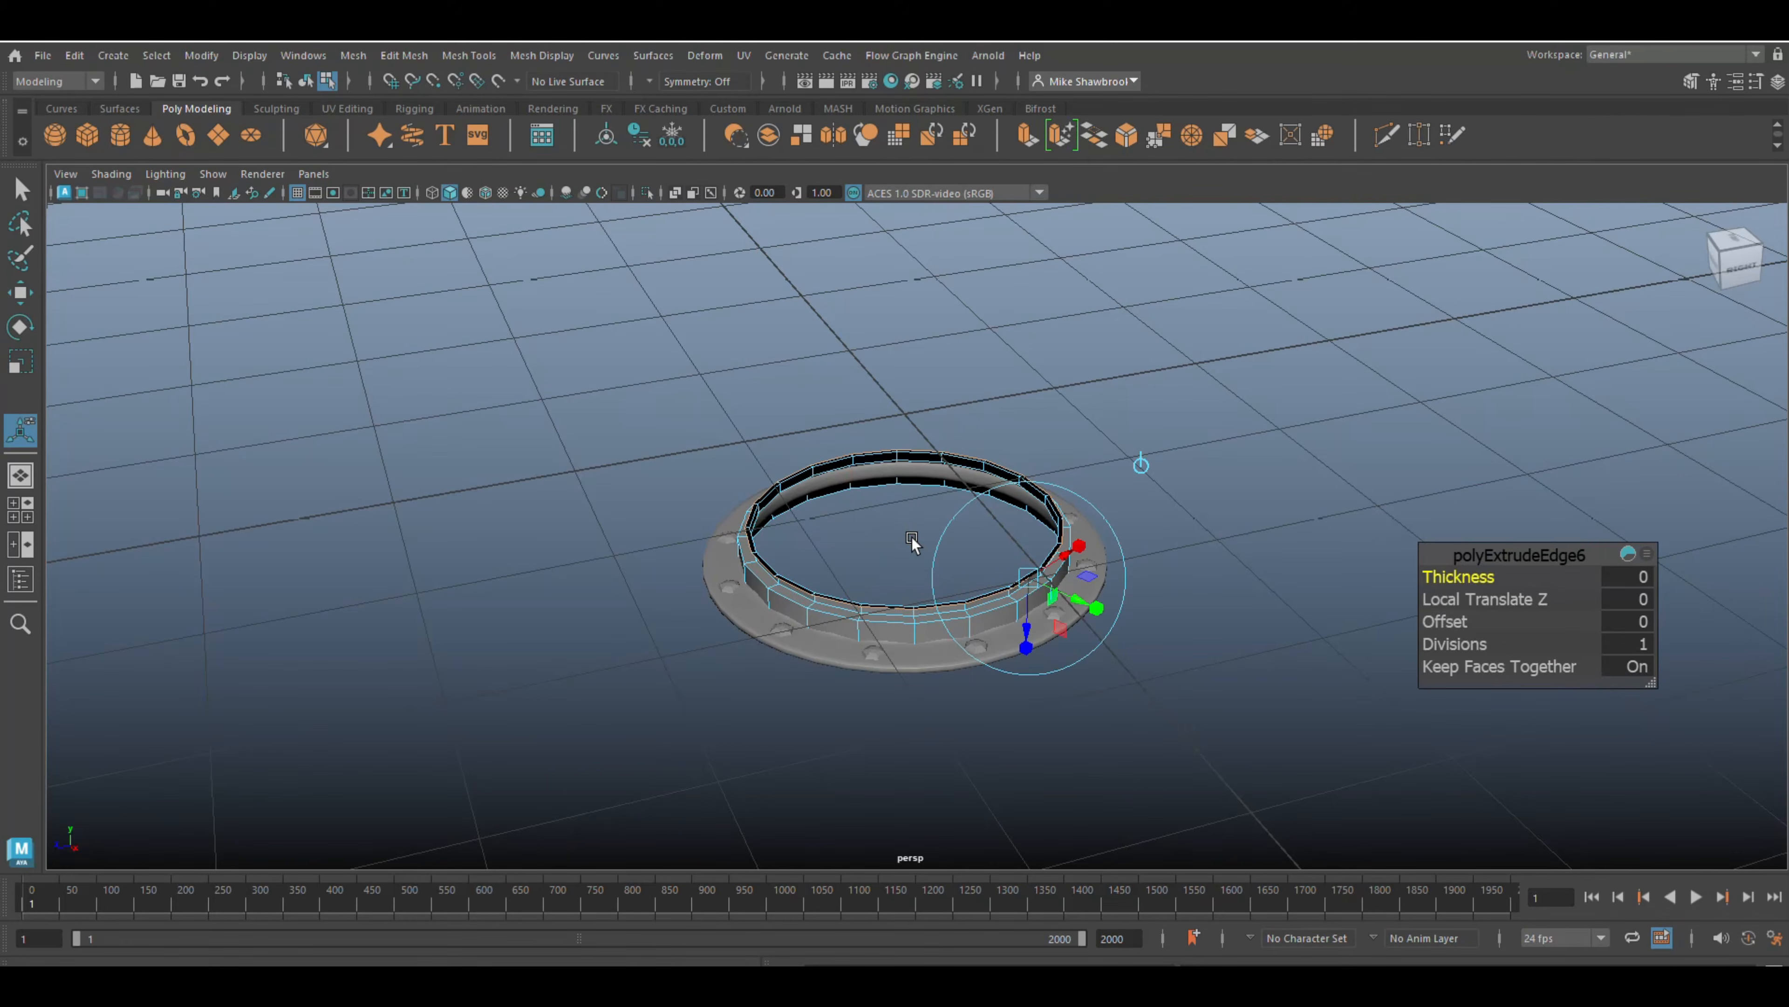
{"action": "key", "text": "w"}
{"action": "left_click_drag", "start_coordinate": [909, 451], "coordinate": [908, 435]}
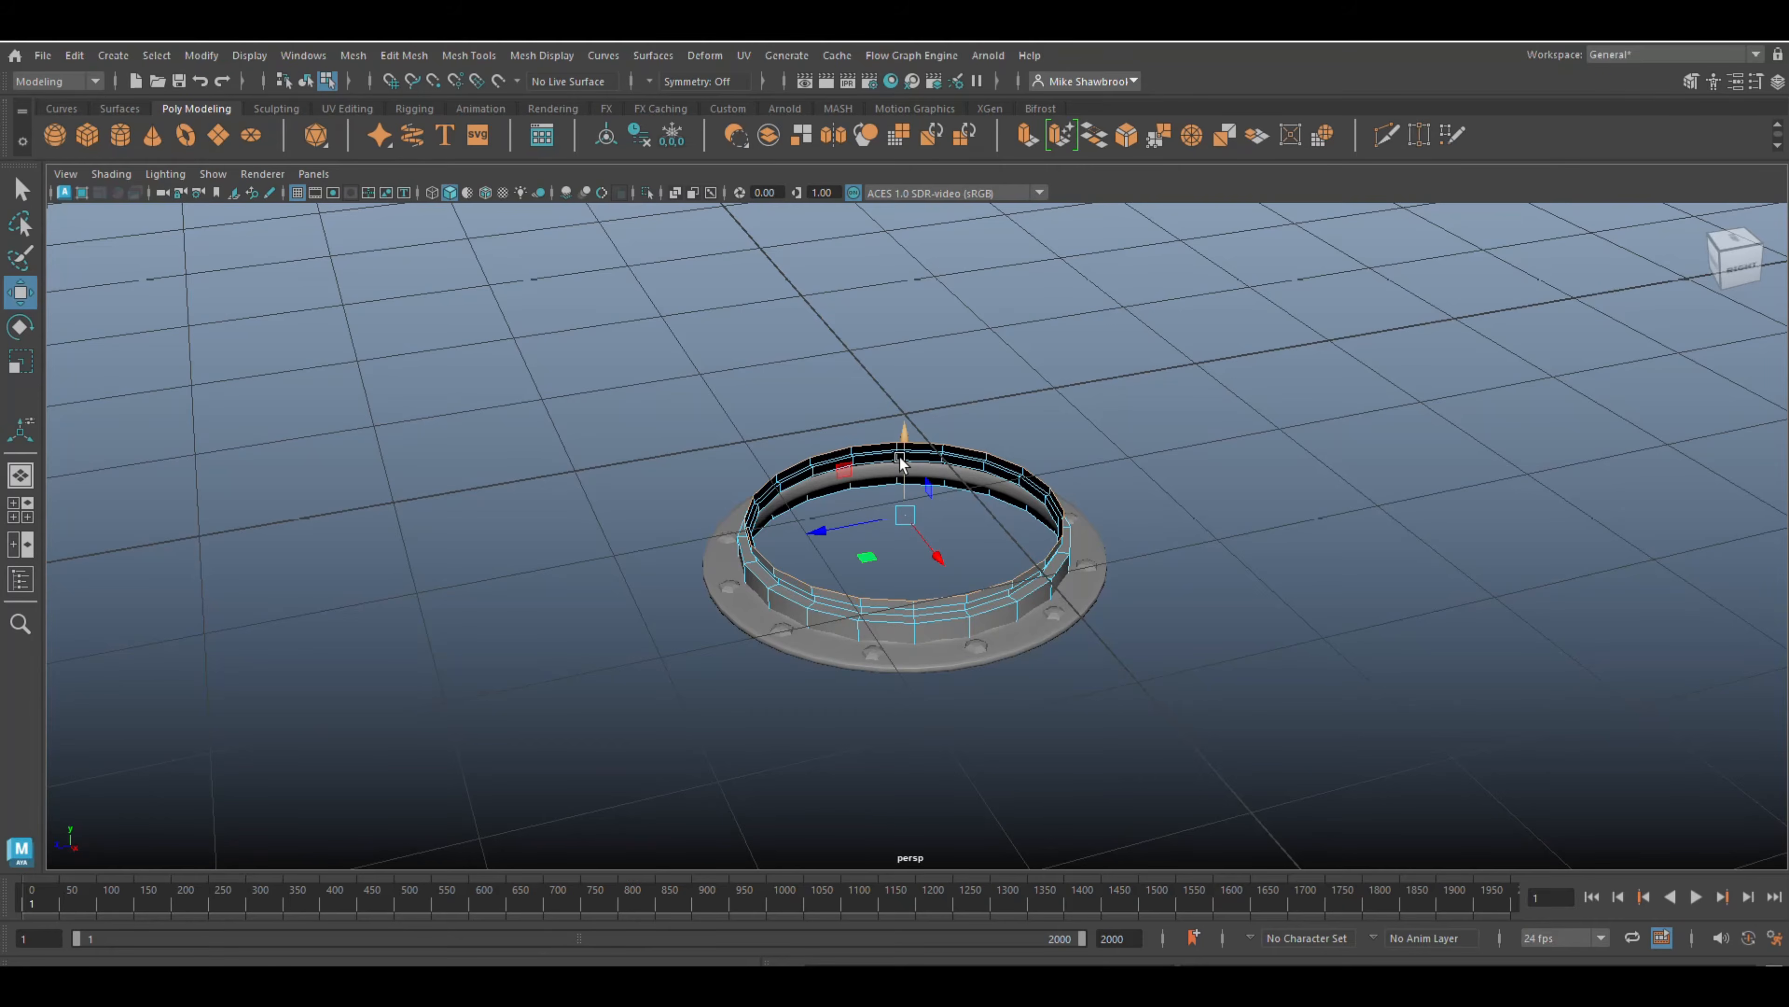
- Extrude the border edge inward to form a flat rim, and extrude it again a short distance downward
{"action": "key", "text": "ctrl+e"}
{"action": "key", "text": "r"}
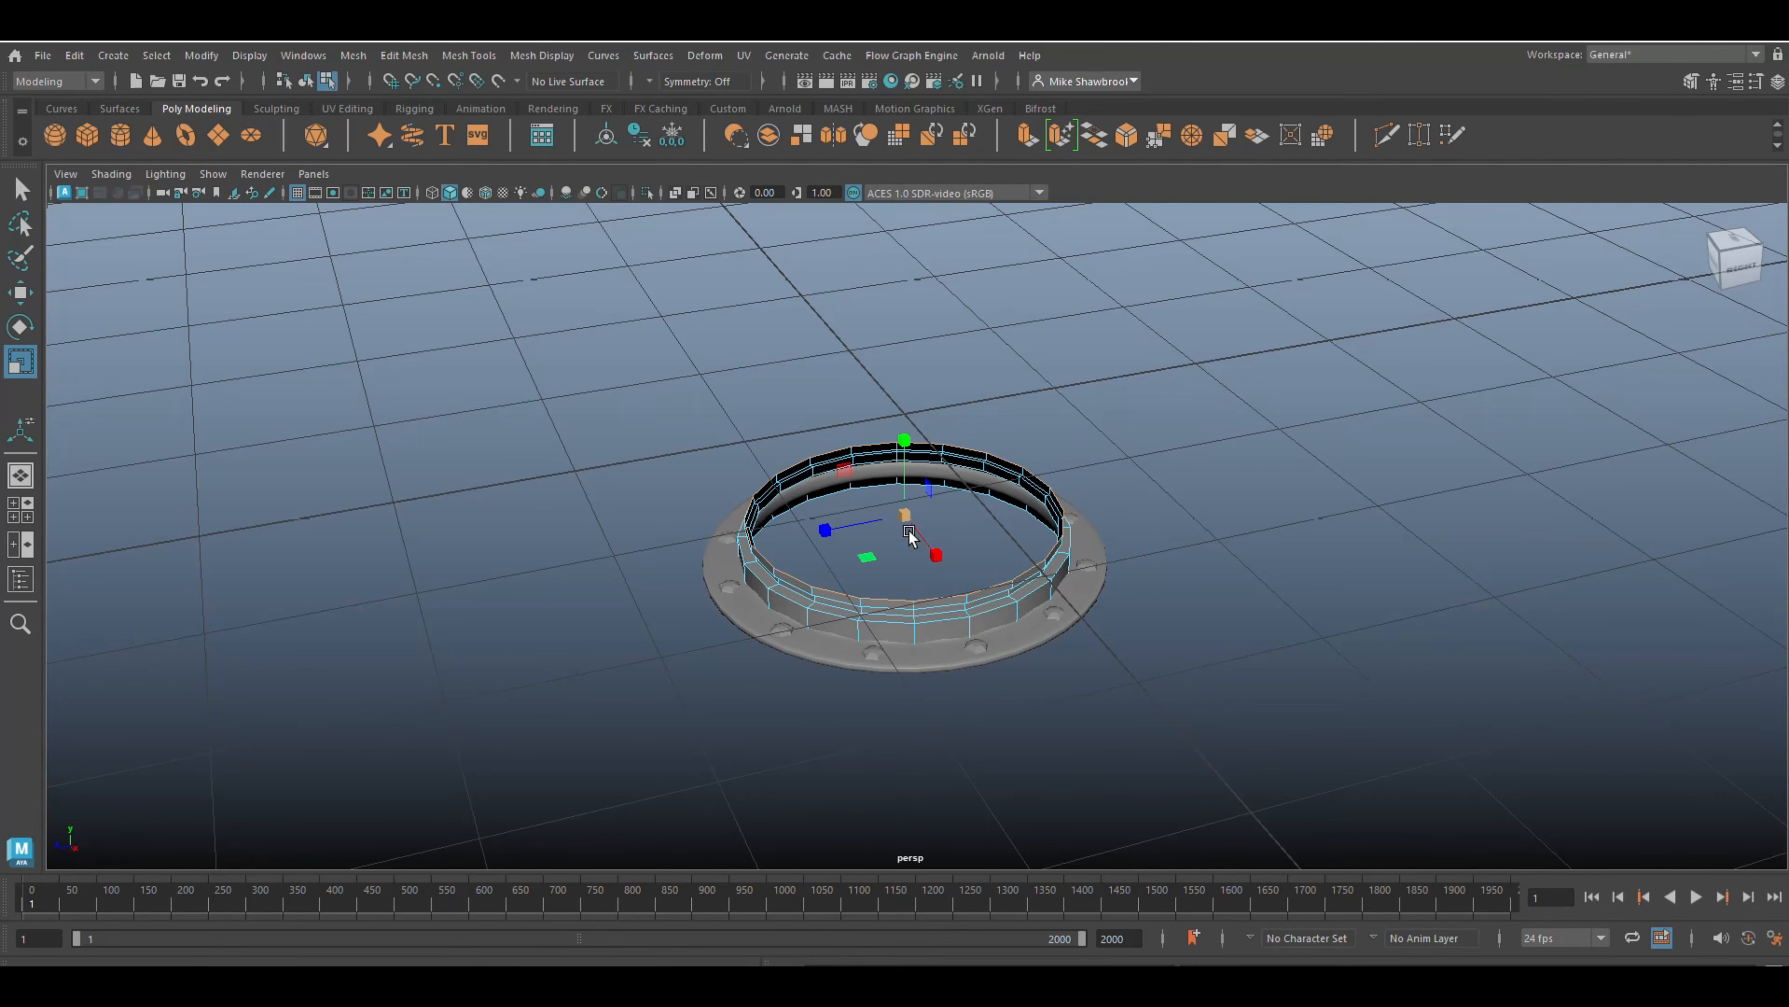
{"action": "left_click_drag", "start_coordinate": [905, 516], "coordinate": [875, 525]}
{"action": "key", "text": "ctrl+e"}
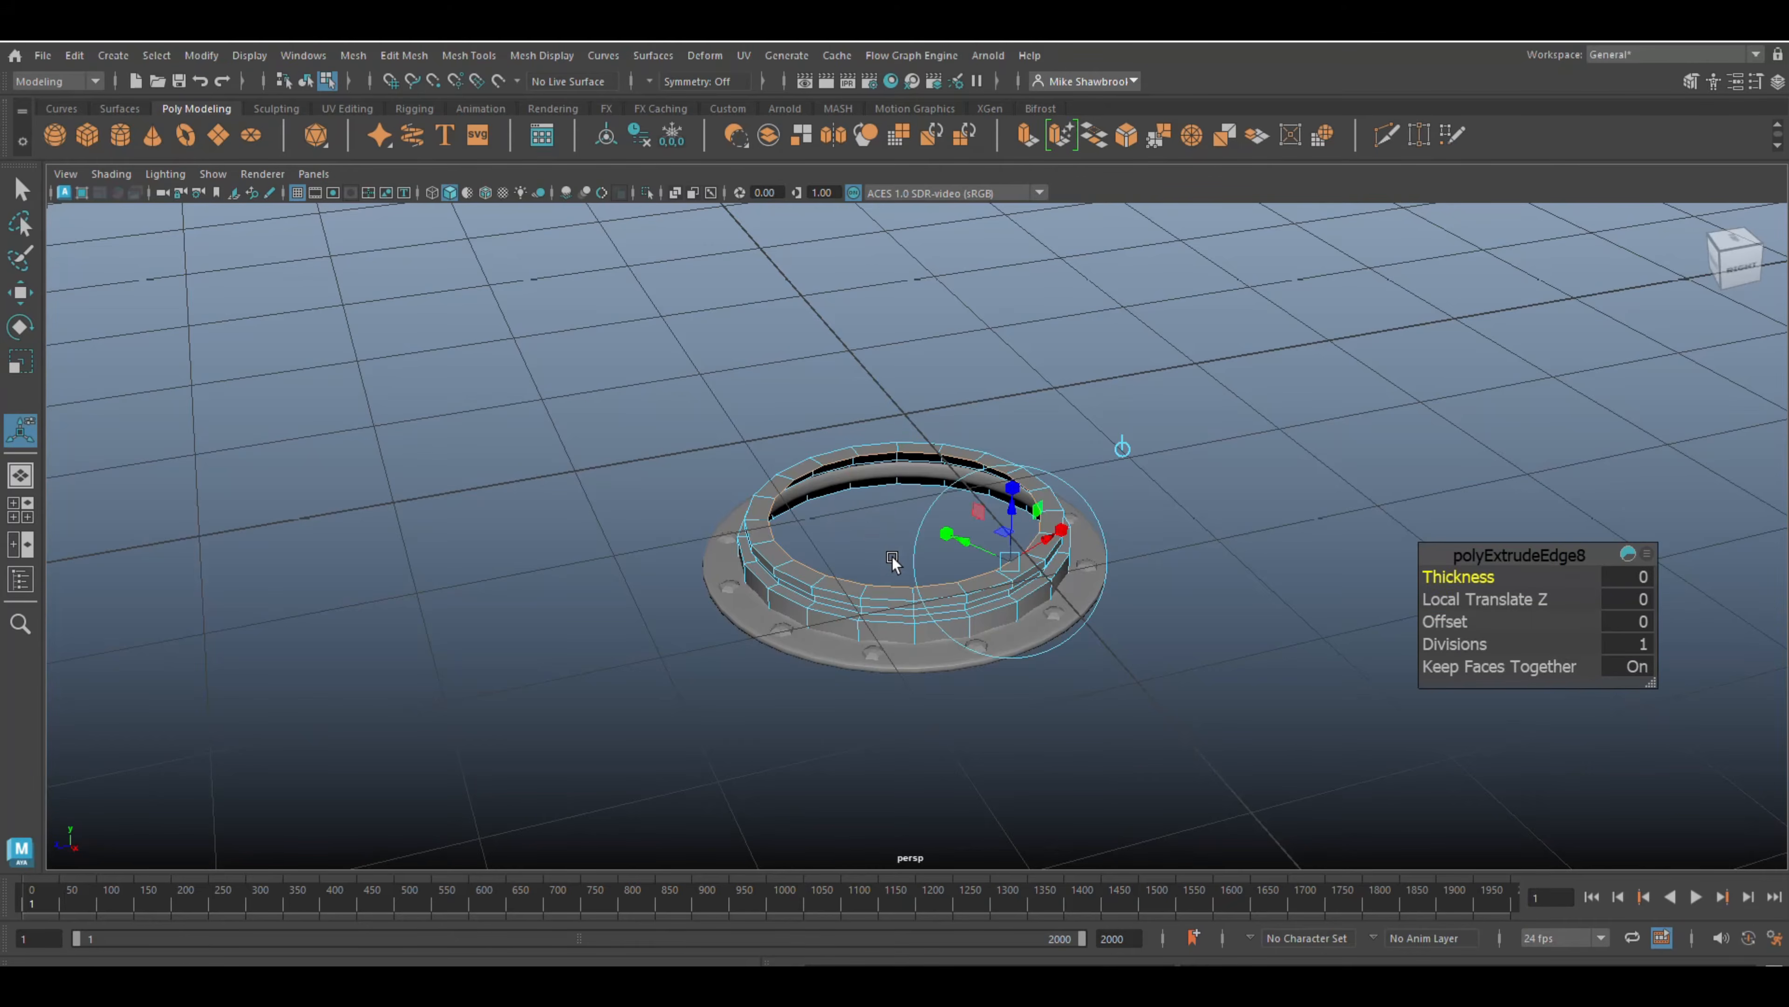
{"action": "key", "text": "w"}
{"action": "left_click_drag", "start_coordinate": [905, 433], "coordinate": [908, 439]}
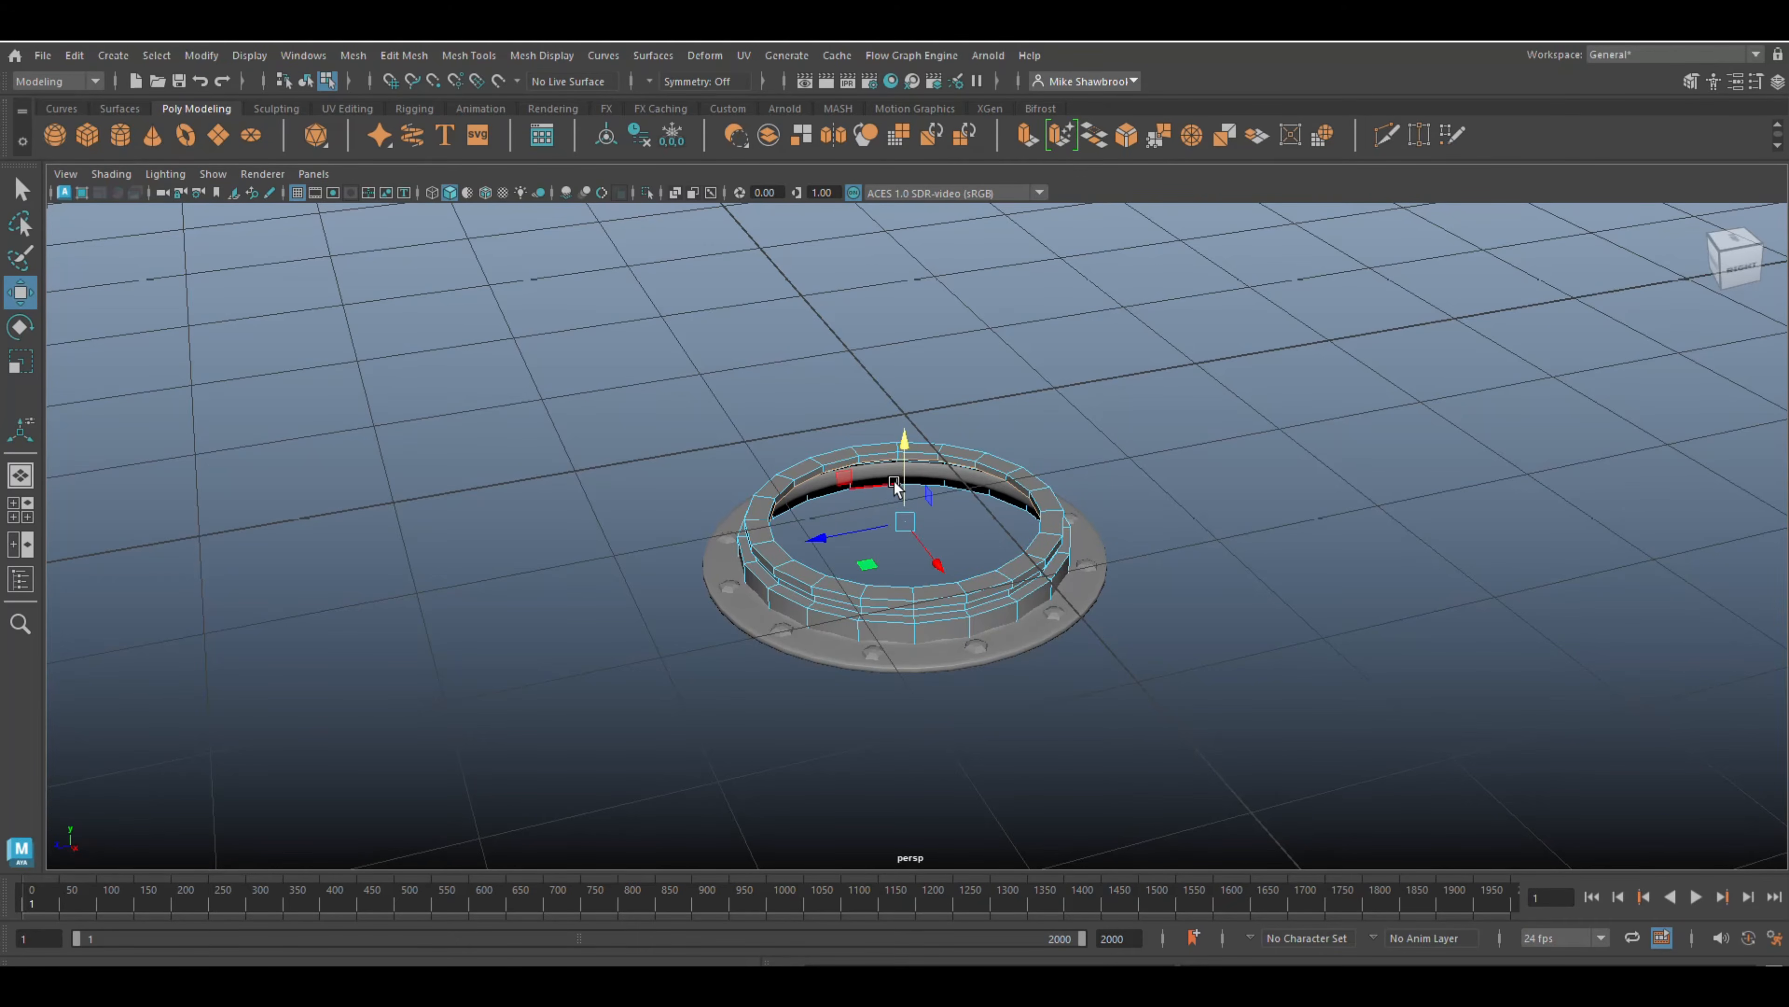
- Extrude the rim's inner border edge with a slight scale, and extrude it again lower along Y
{"action": "key", "text": "ctrl+e"}
{"action": "key", "text": "r"}
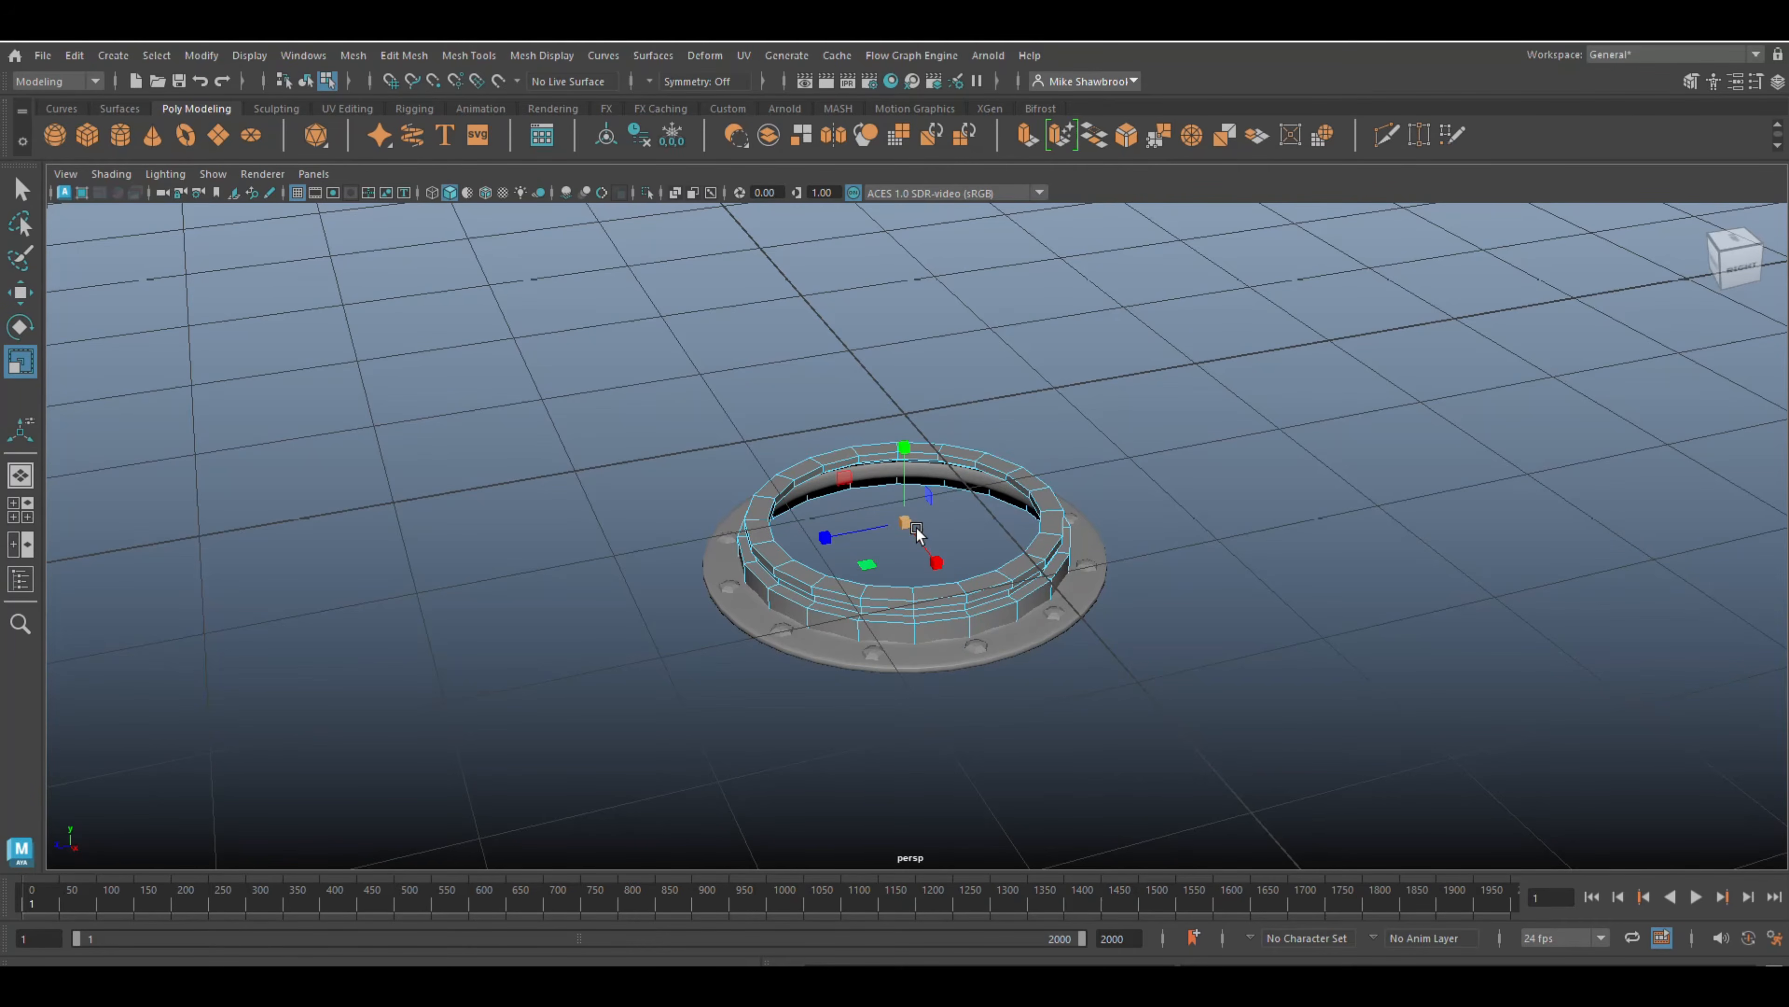
{"action": "key", "text": "ctrl+e"}
{"action": "key", "text": "w"}
{"action": "left_click_drag", "start_coordinate": [908, 451], "coordinate": [907, 451]}
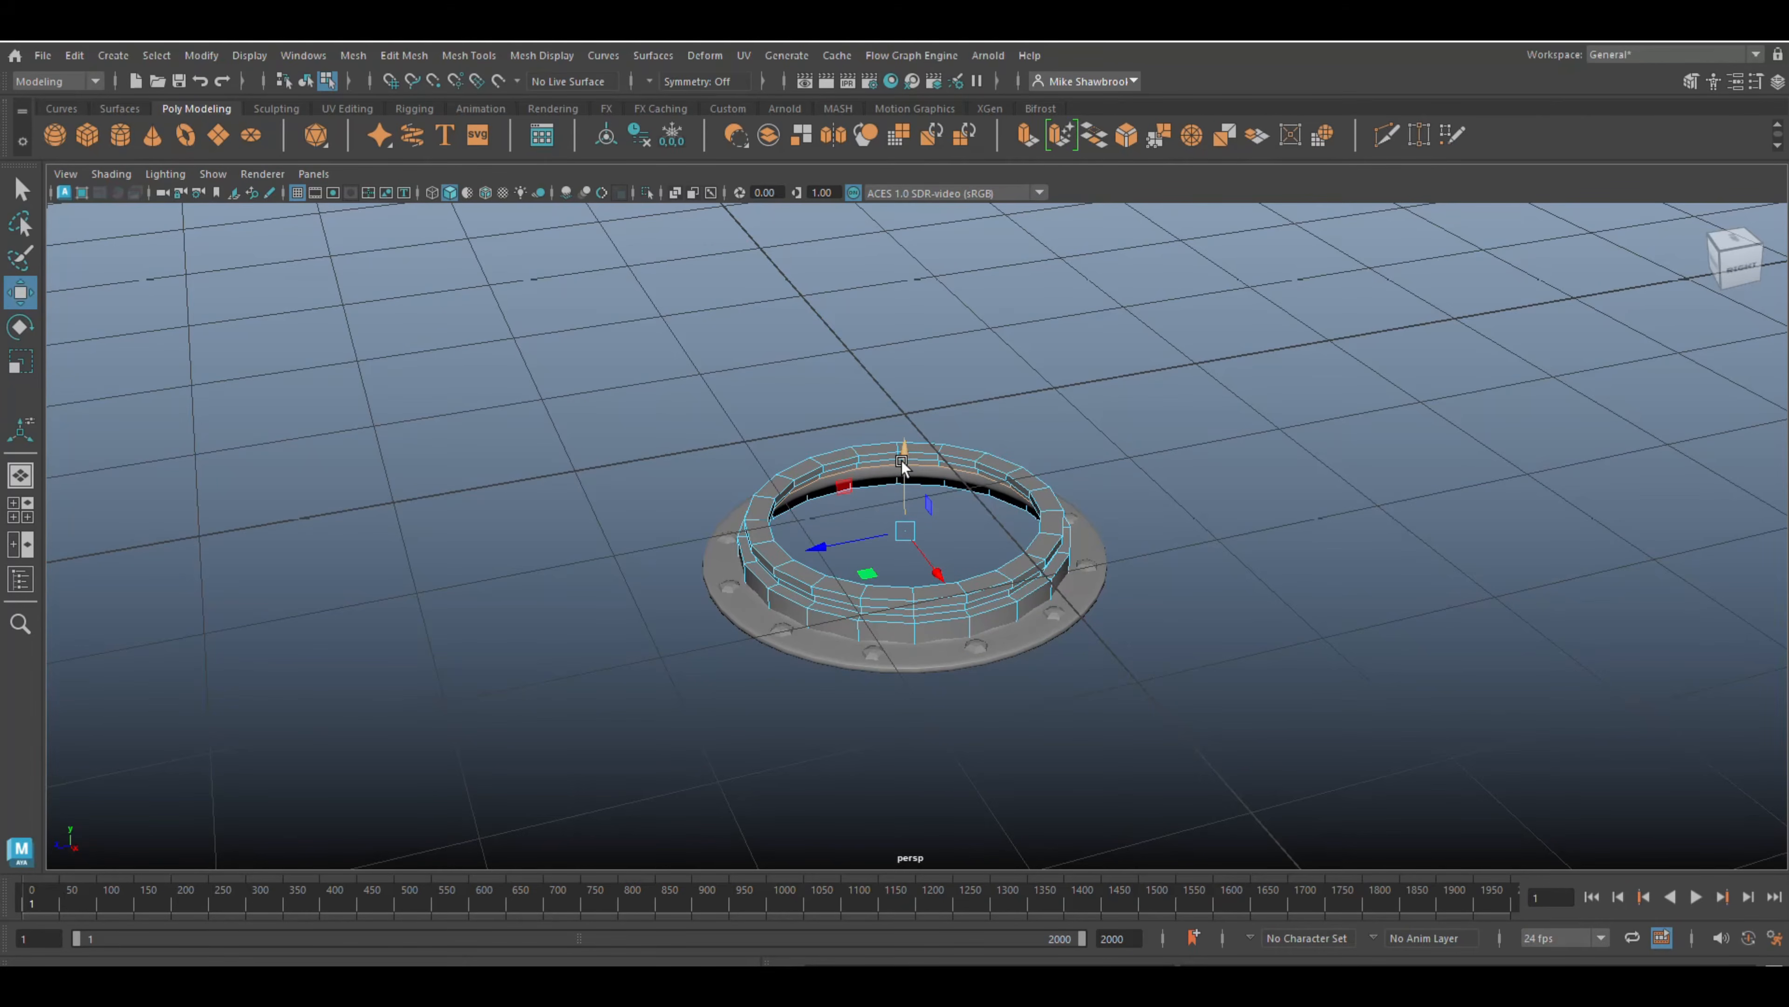
- Extrude the inner border edge inward twice by scaling, leaving a small round hole in the lid's centre
{"action": "key", "text": "ctrl+e"}
{"action": "key", "text": "r"}
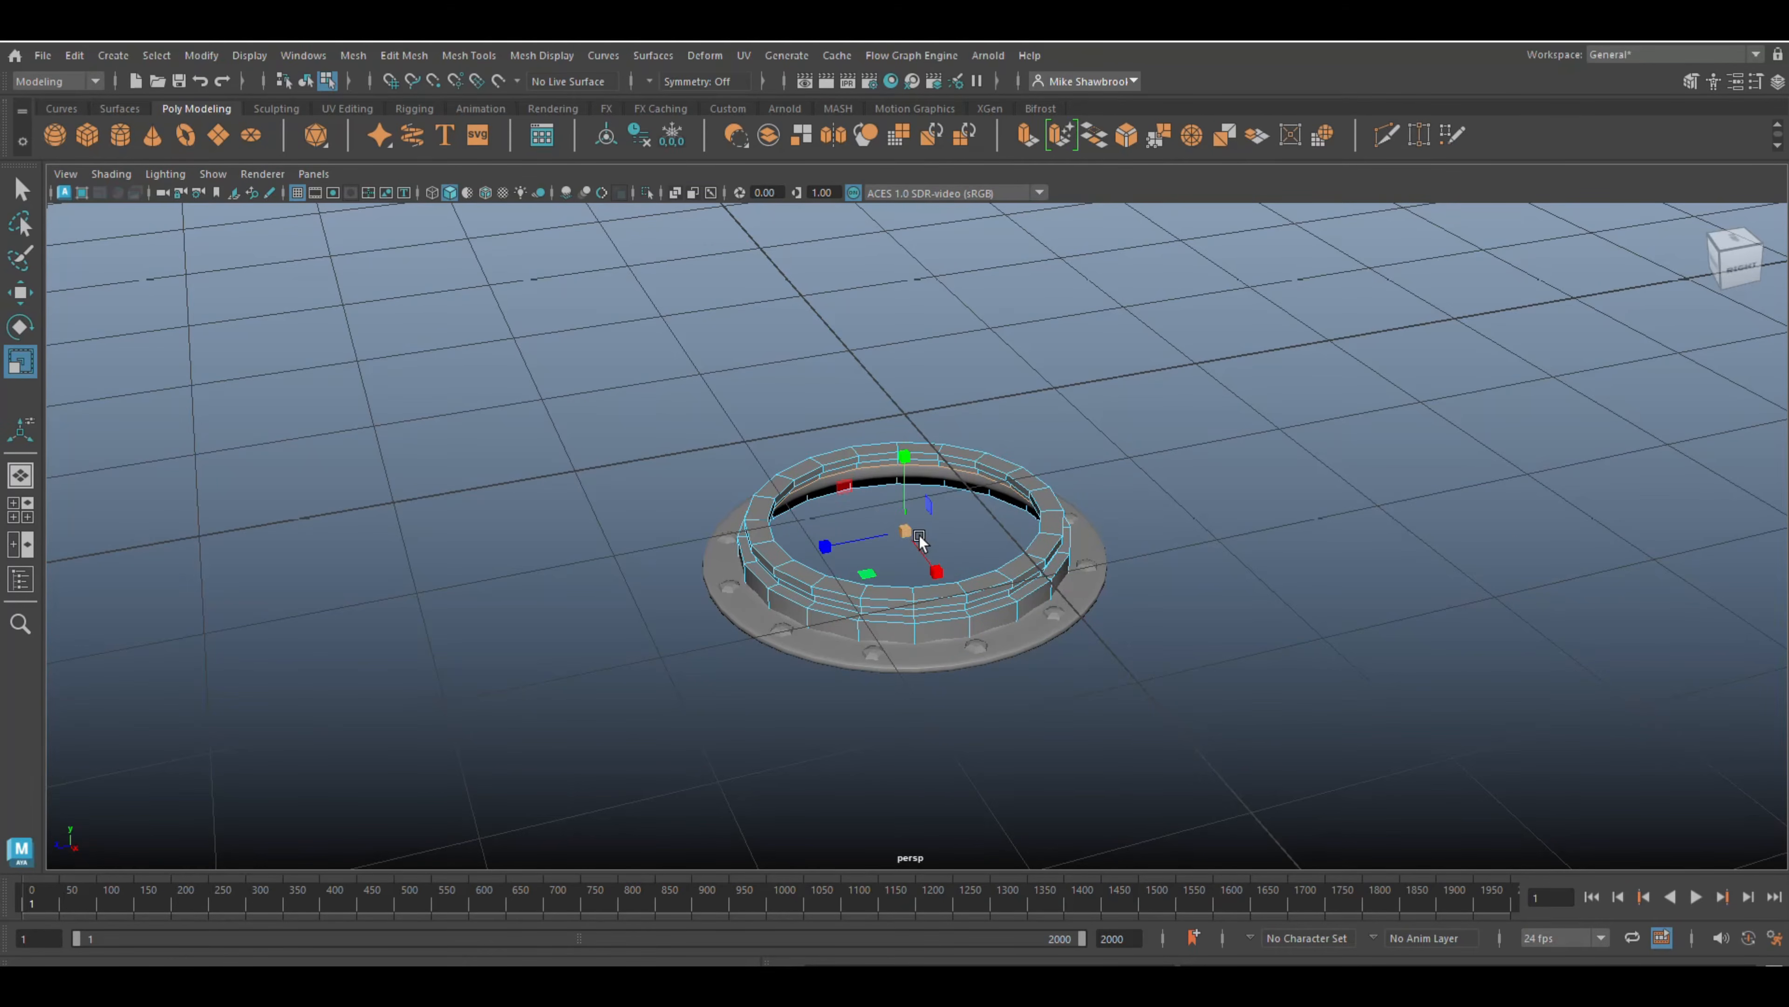
{"action": "left_click_drag", "start_coordinate": [906, 529], "coordinate": [855, 550]}
{"action": "key", "text": "ctrl+e"}
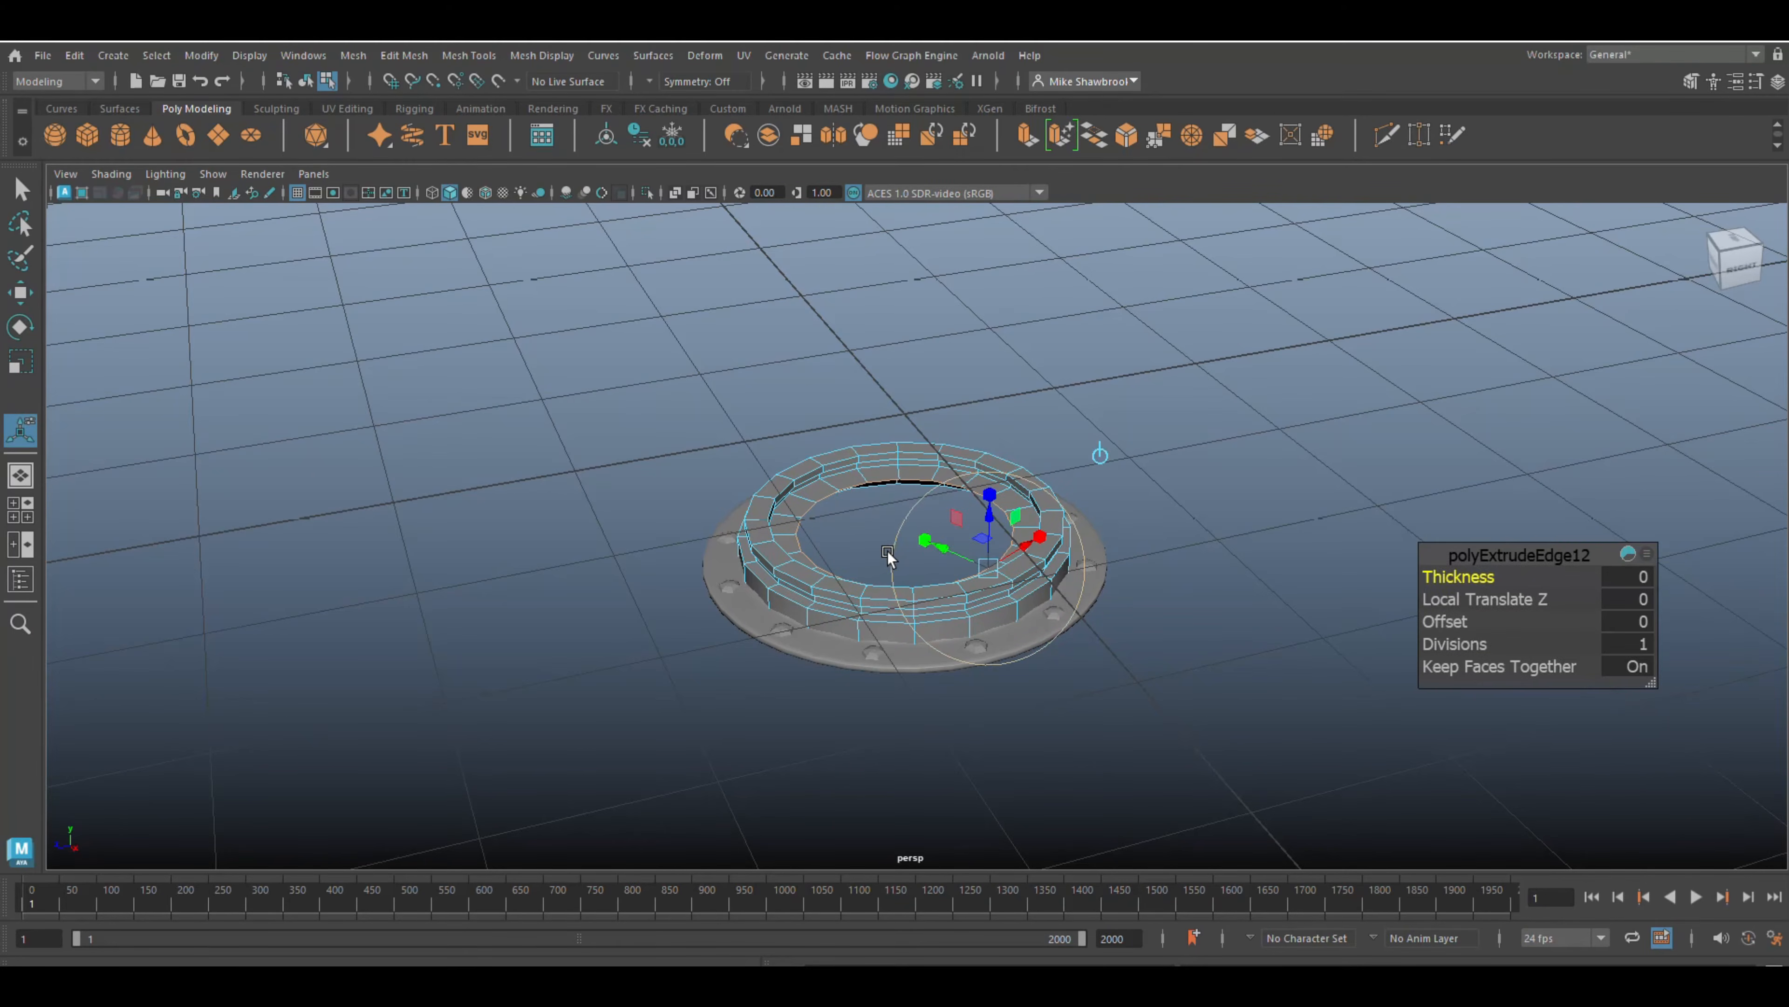
{"action": "key", "text": "r"}
{"action": "left_click_drag", "start_coordinate": [906, 530], "coordinate": [851, 536]}
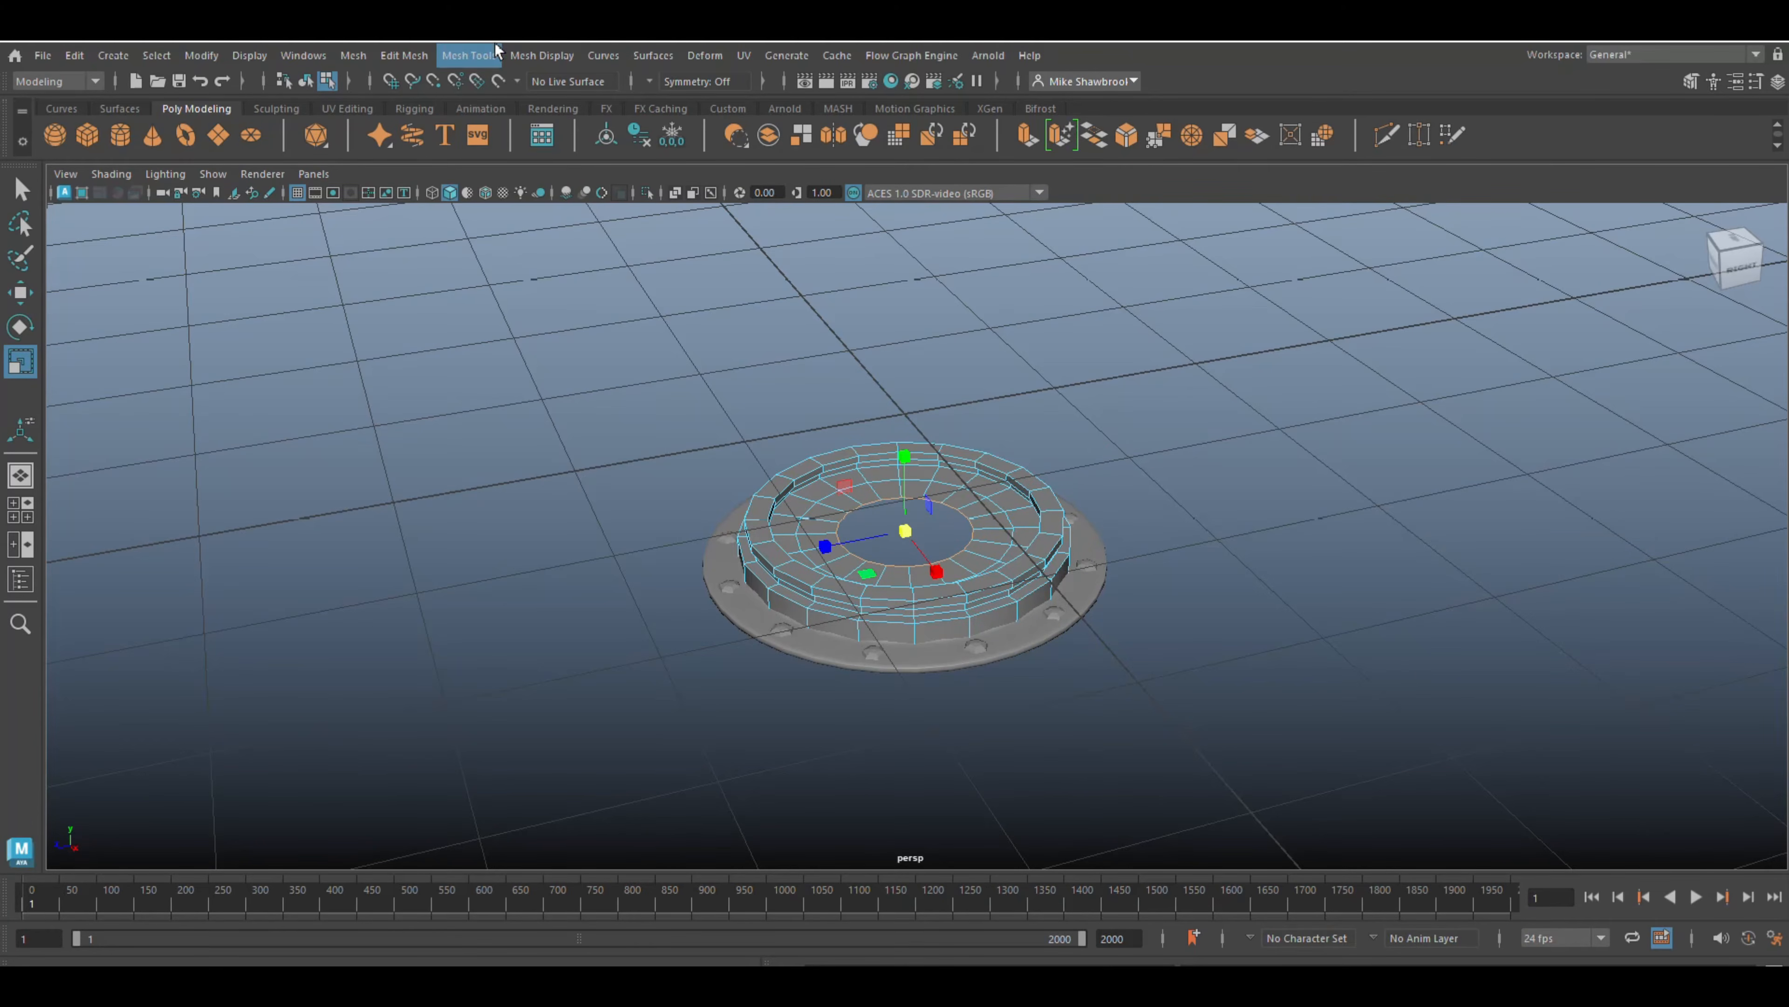
- Close the lid's central opening with Fill Hole
{"action": "left_click", "coordinate": [420, 57]}
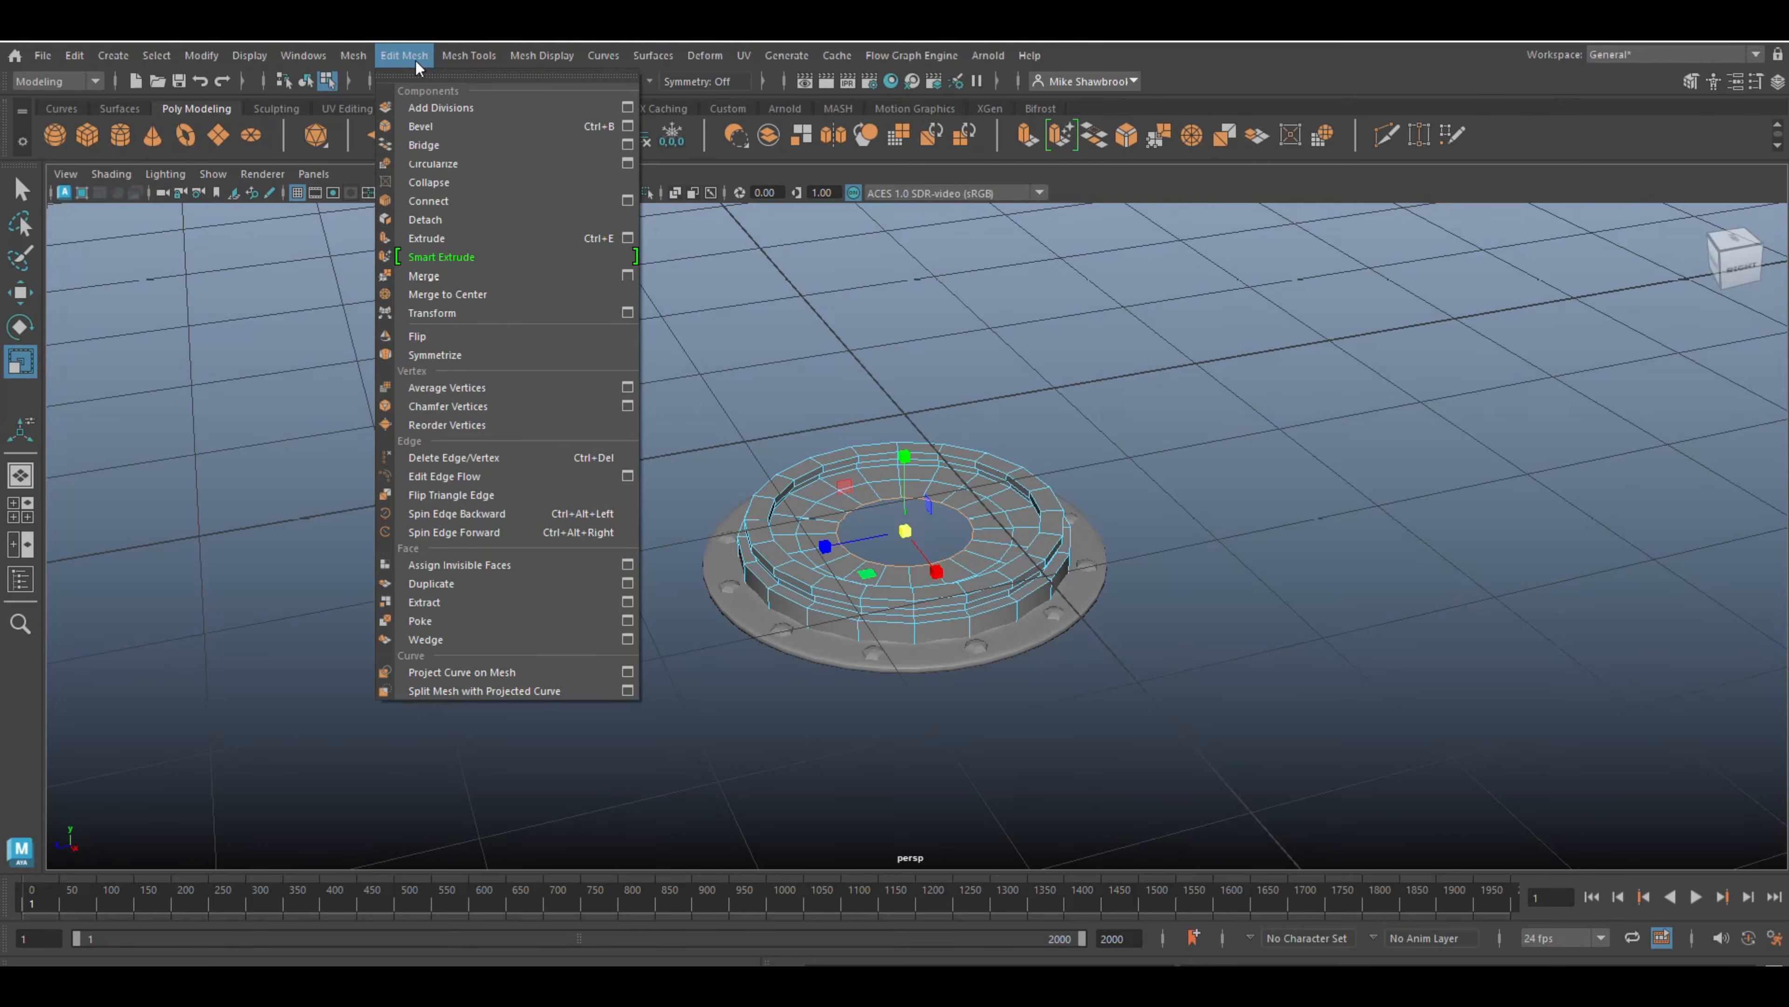
{"action": "left_click", "coordinate": [415, 60]}
{"action": "left_click", "coordinate": [441, 57]}
{"action": "left_click", "coordinate": [416, 56]}
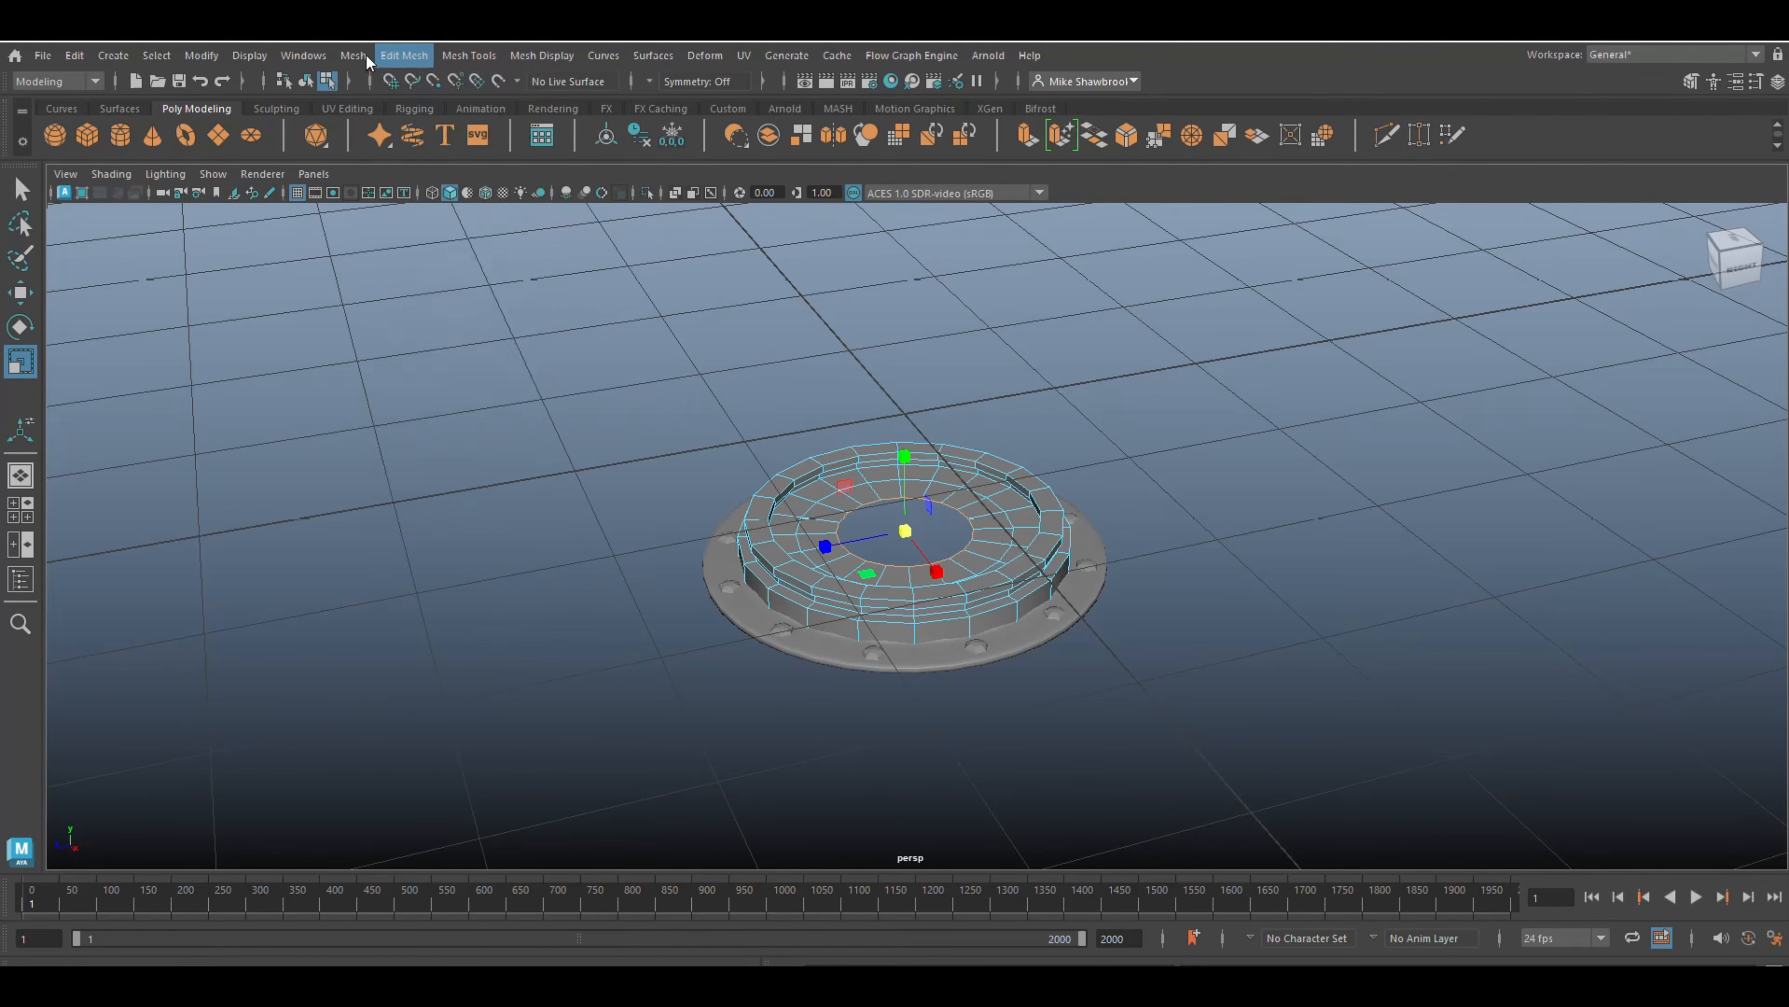
{"action": "left_click", "coordinate": [360, 55]}
{"action": "left_click", "coordinate": [412, 198]}
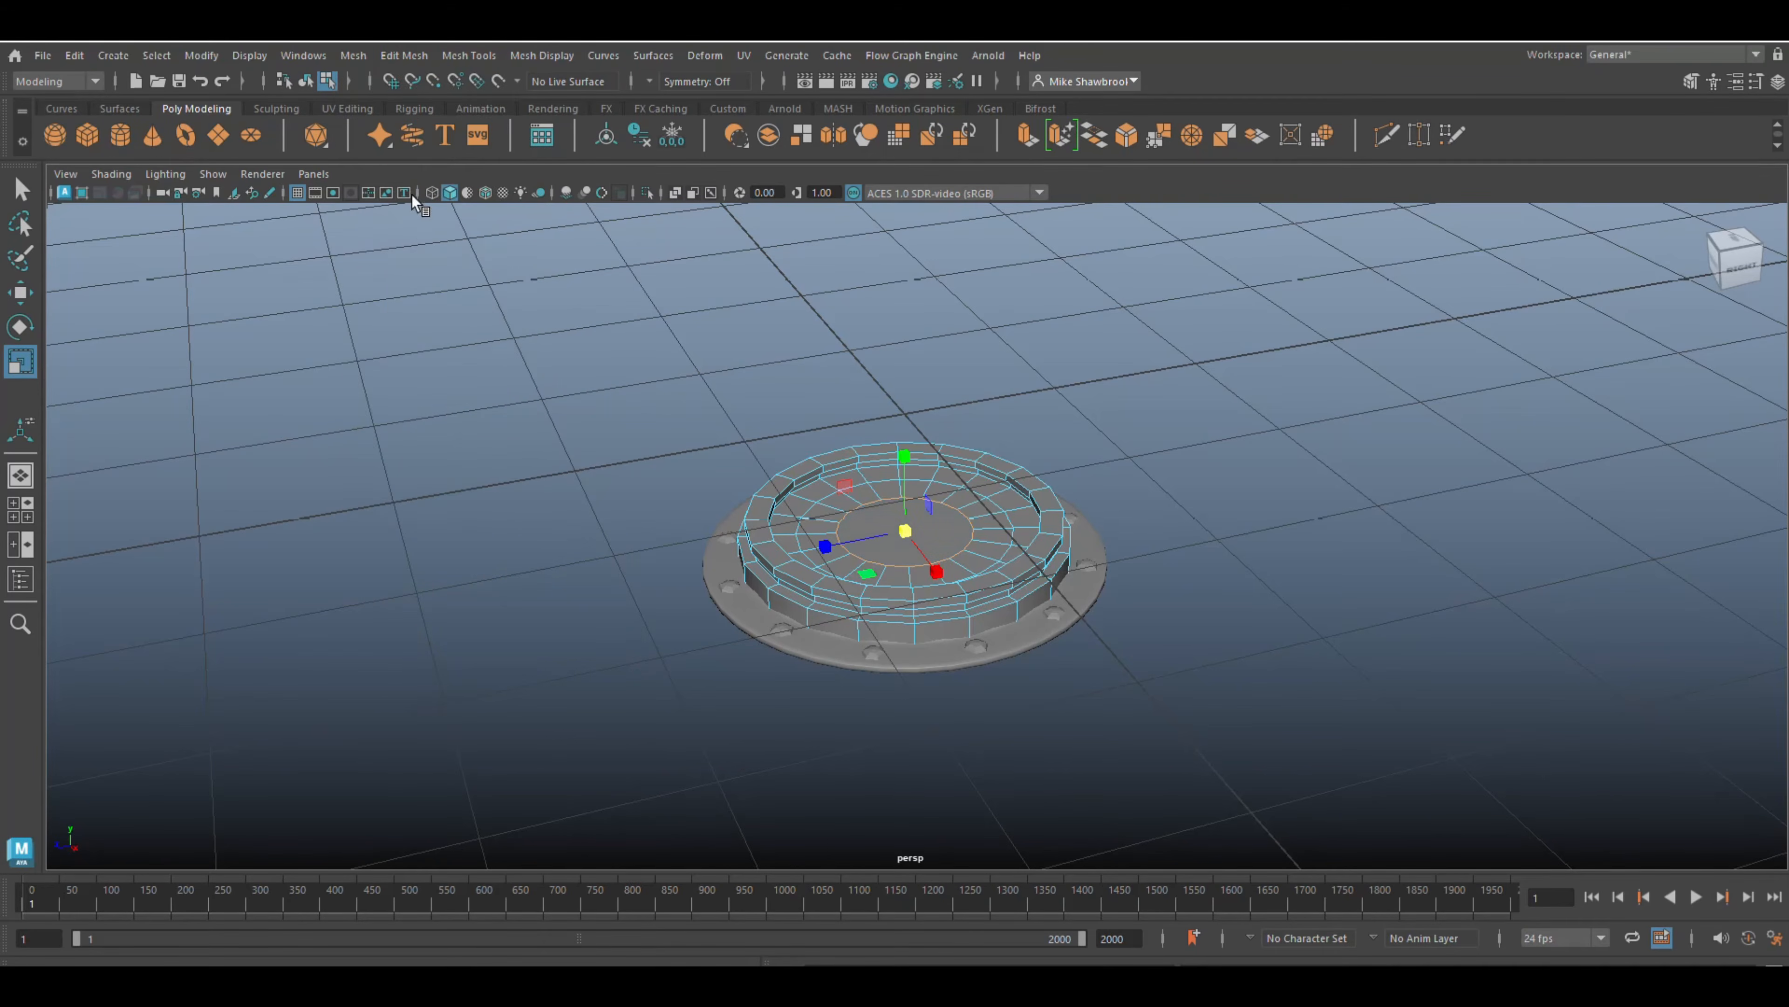
- Select the new central face and apply Poke to divide it into triangles meeting at the centre
{"action": "right_click_drag", "start_coordinate": [878, 455], "coordinate": [888, 529]}
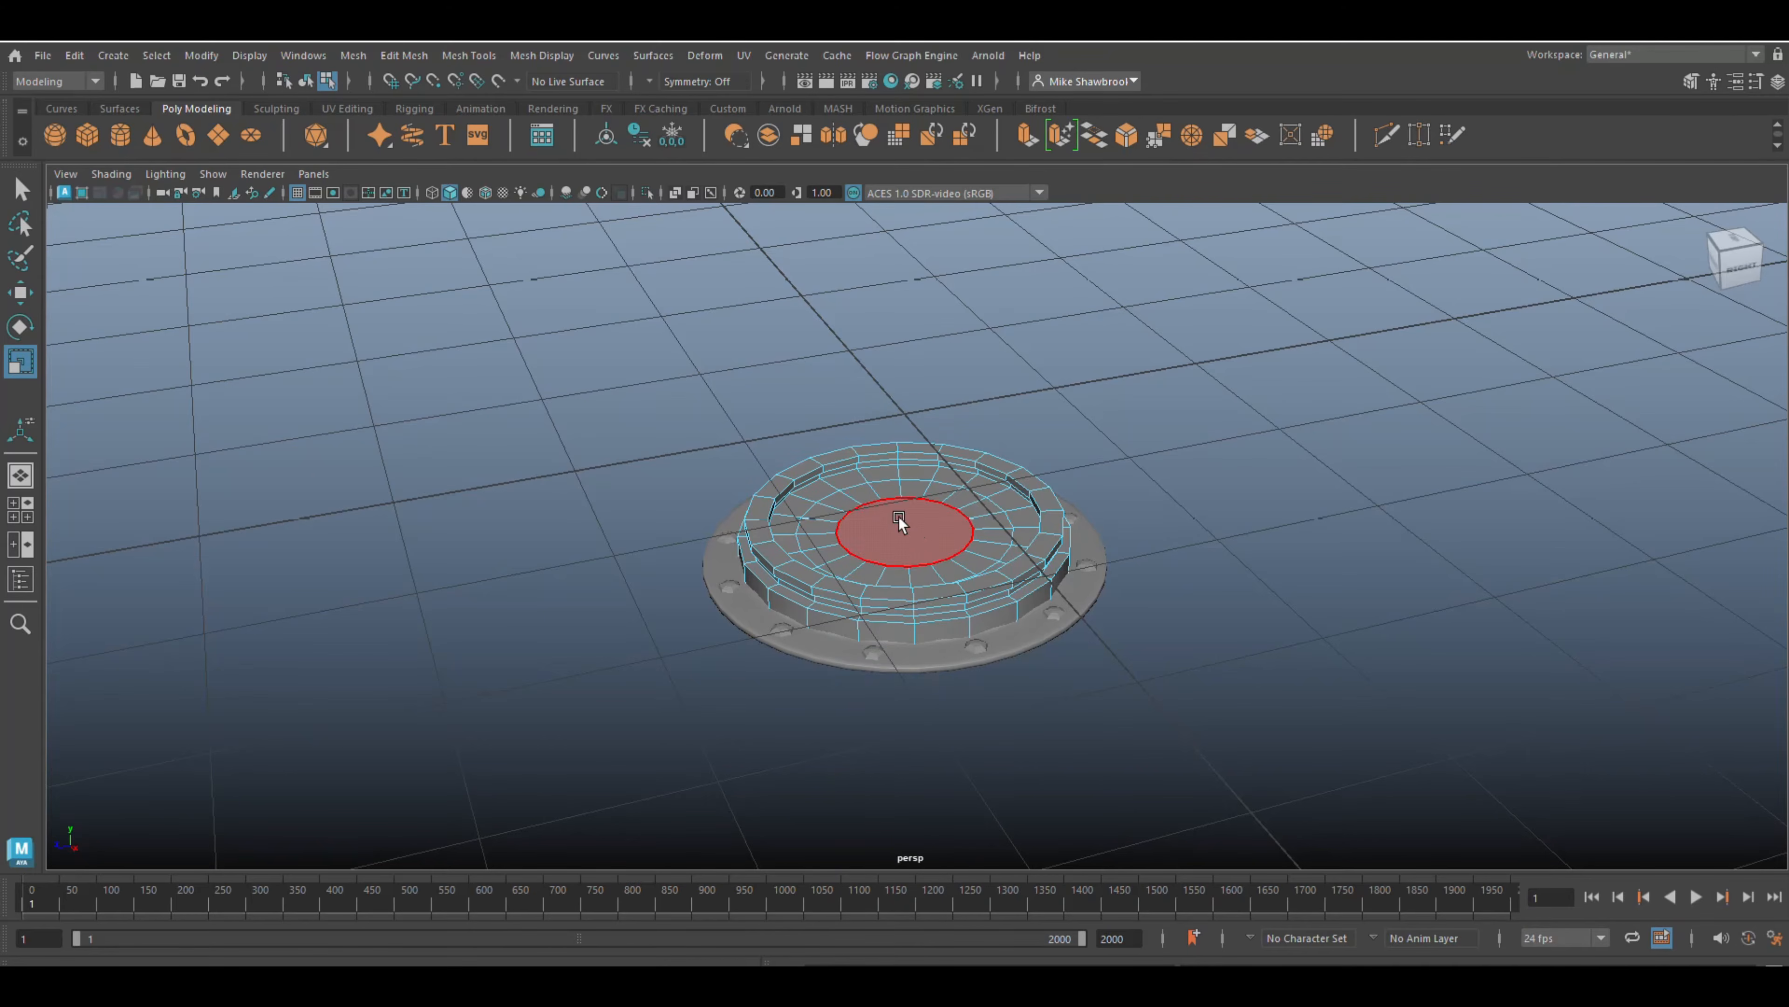
{"action": "left_click", "coordinate": [920, 521]}
{"action": "left_click", "coordinate": [404, 55]}
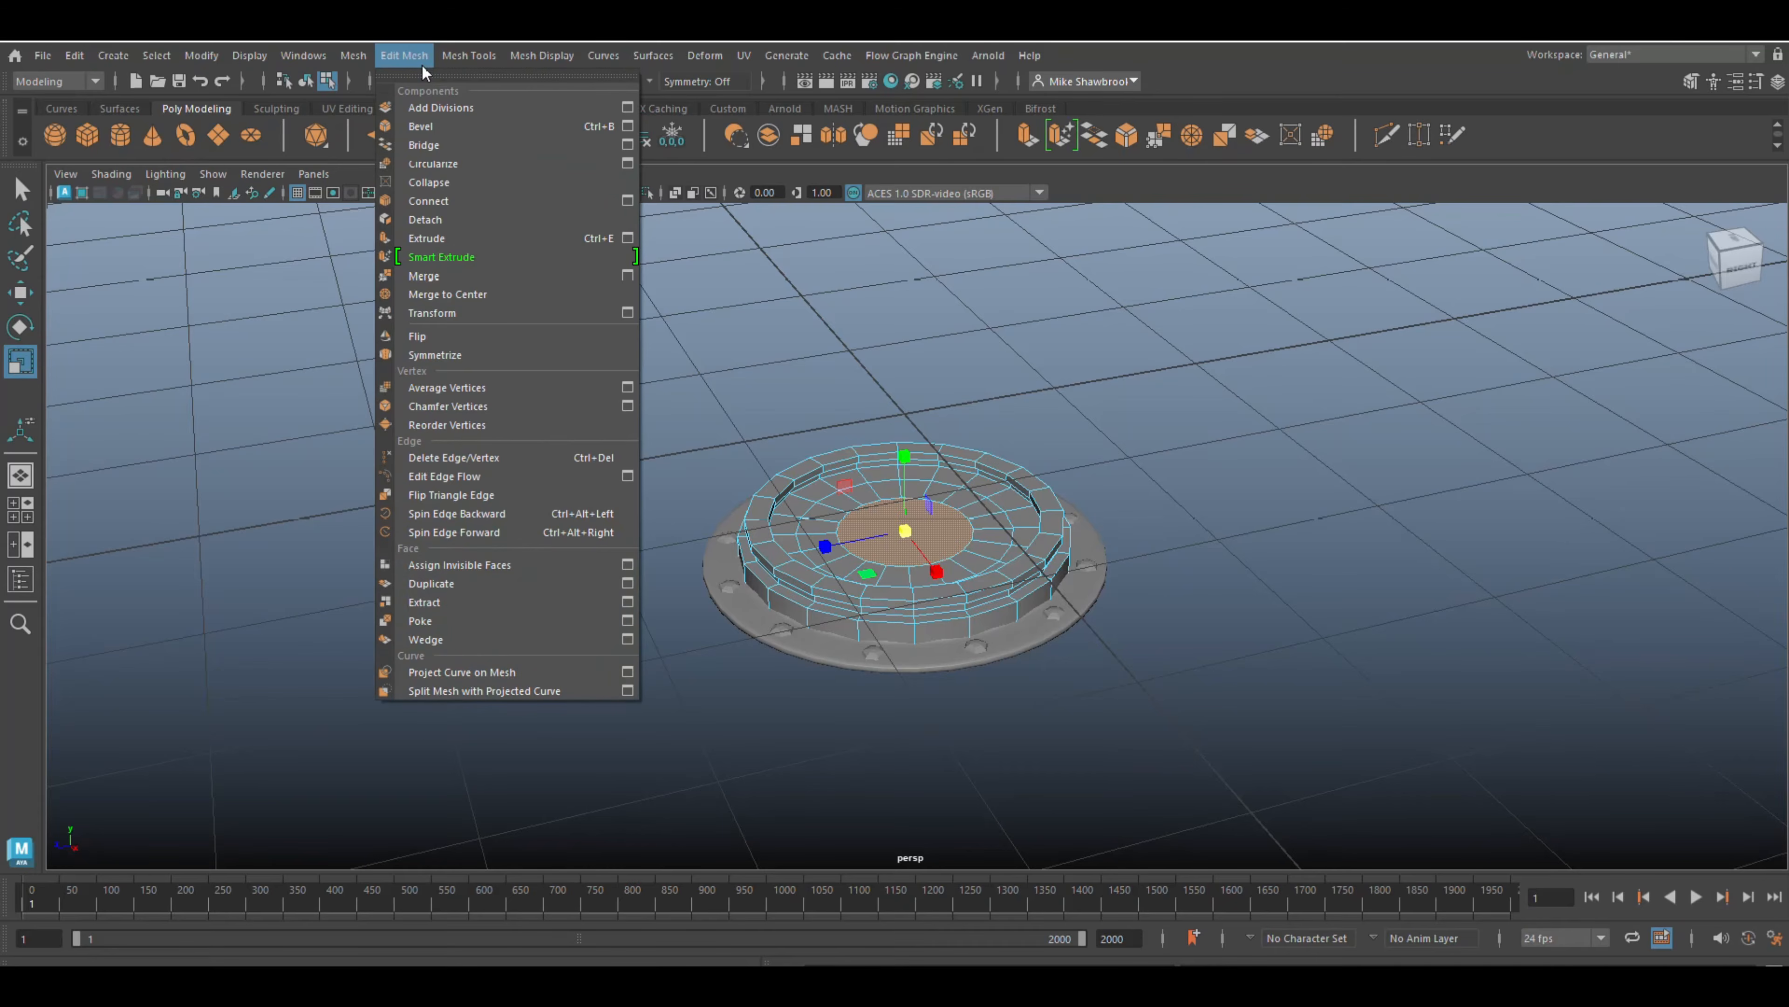
{"action": "left_click", "coordinate": [471, 617]}
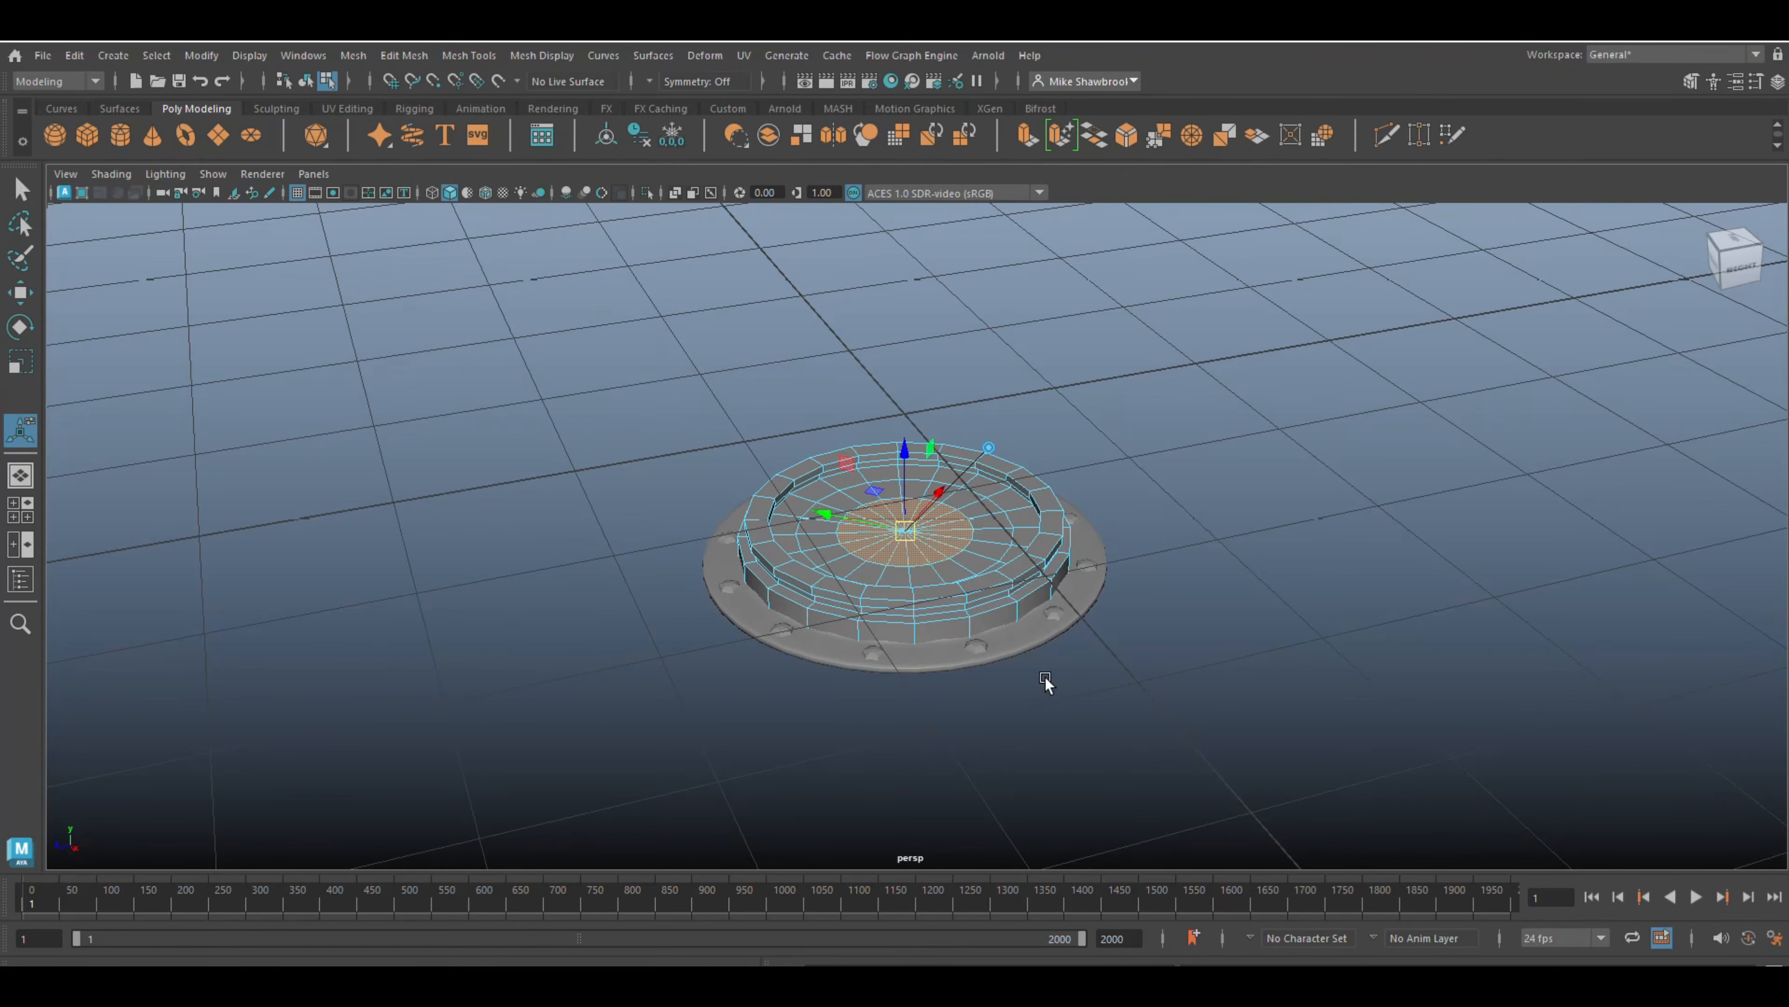
- Bevel the edge loops around the lid's rim and steps with a fraction of 0.5 and 1 segment
{"action": "scroll", "coordinate": [1167, 678], "scroll_direction": "up", "scroll_amount": 2}
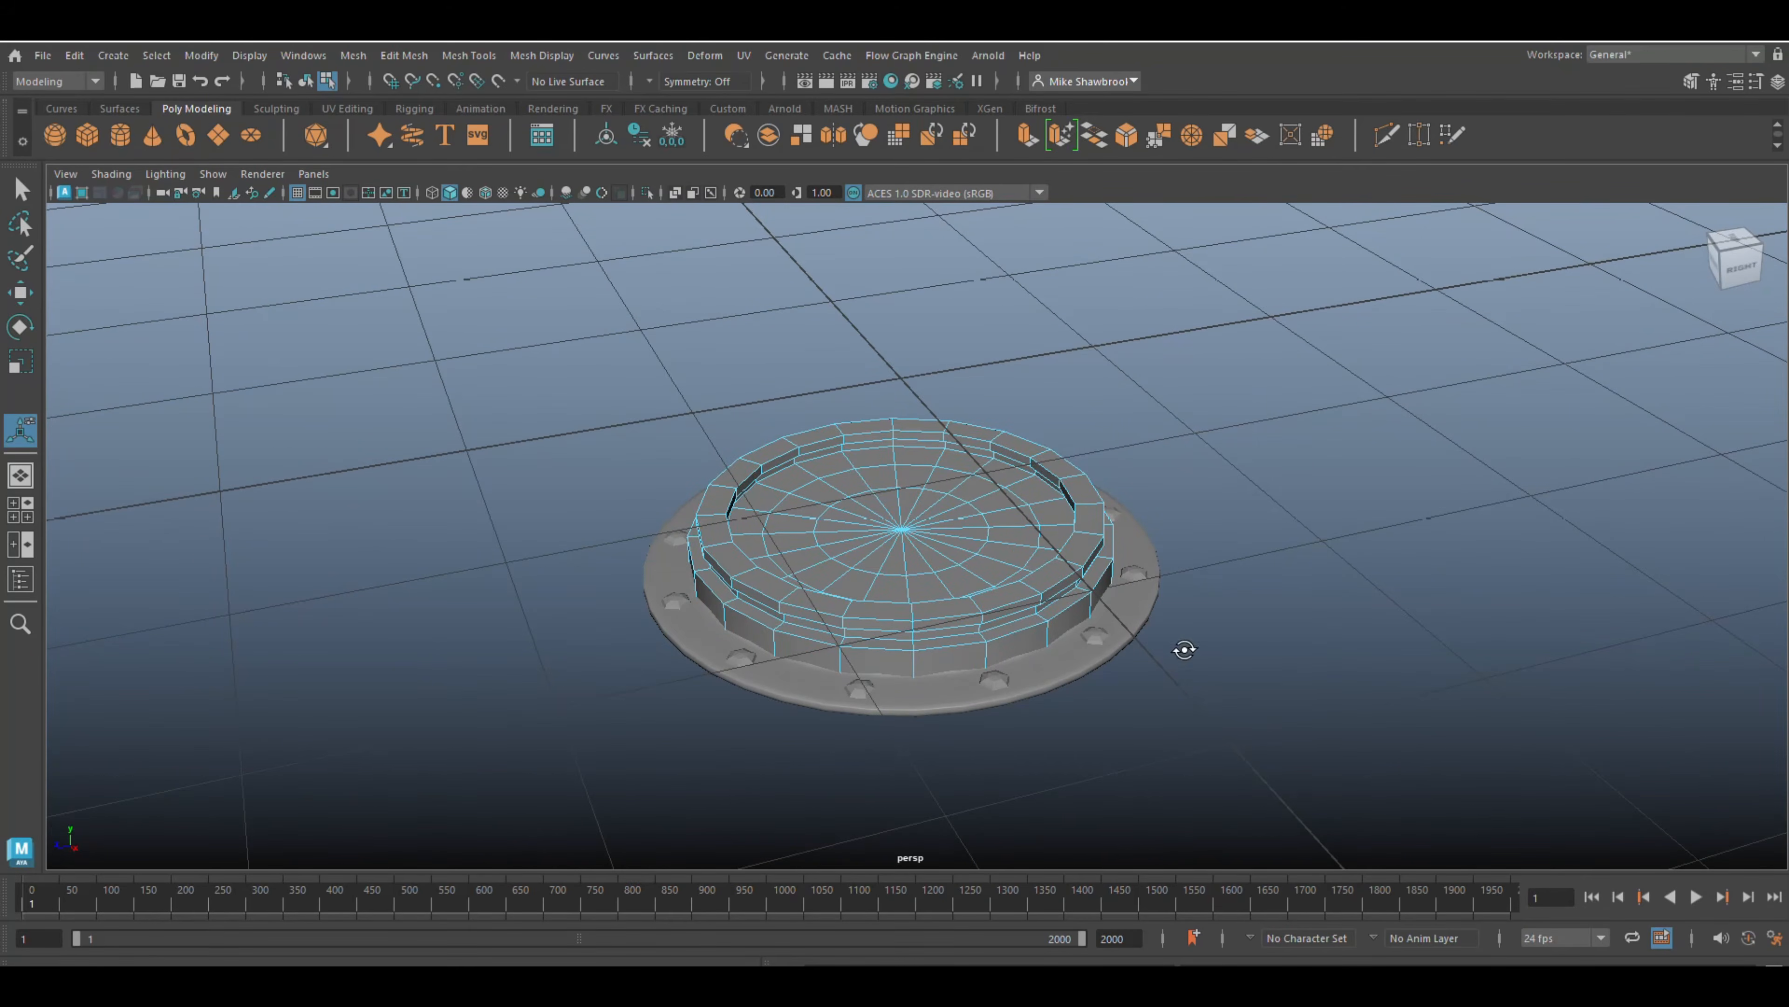
{"action": "left_click_drag", "start_coordinate": [1184, 649], "coordinate": [1268, 670], "text": "alt"}
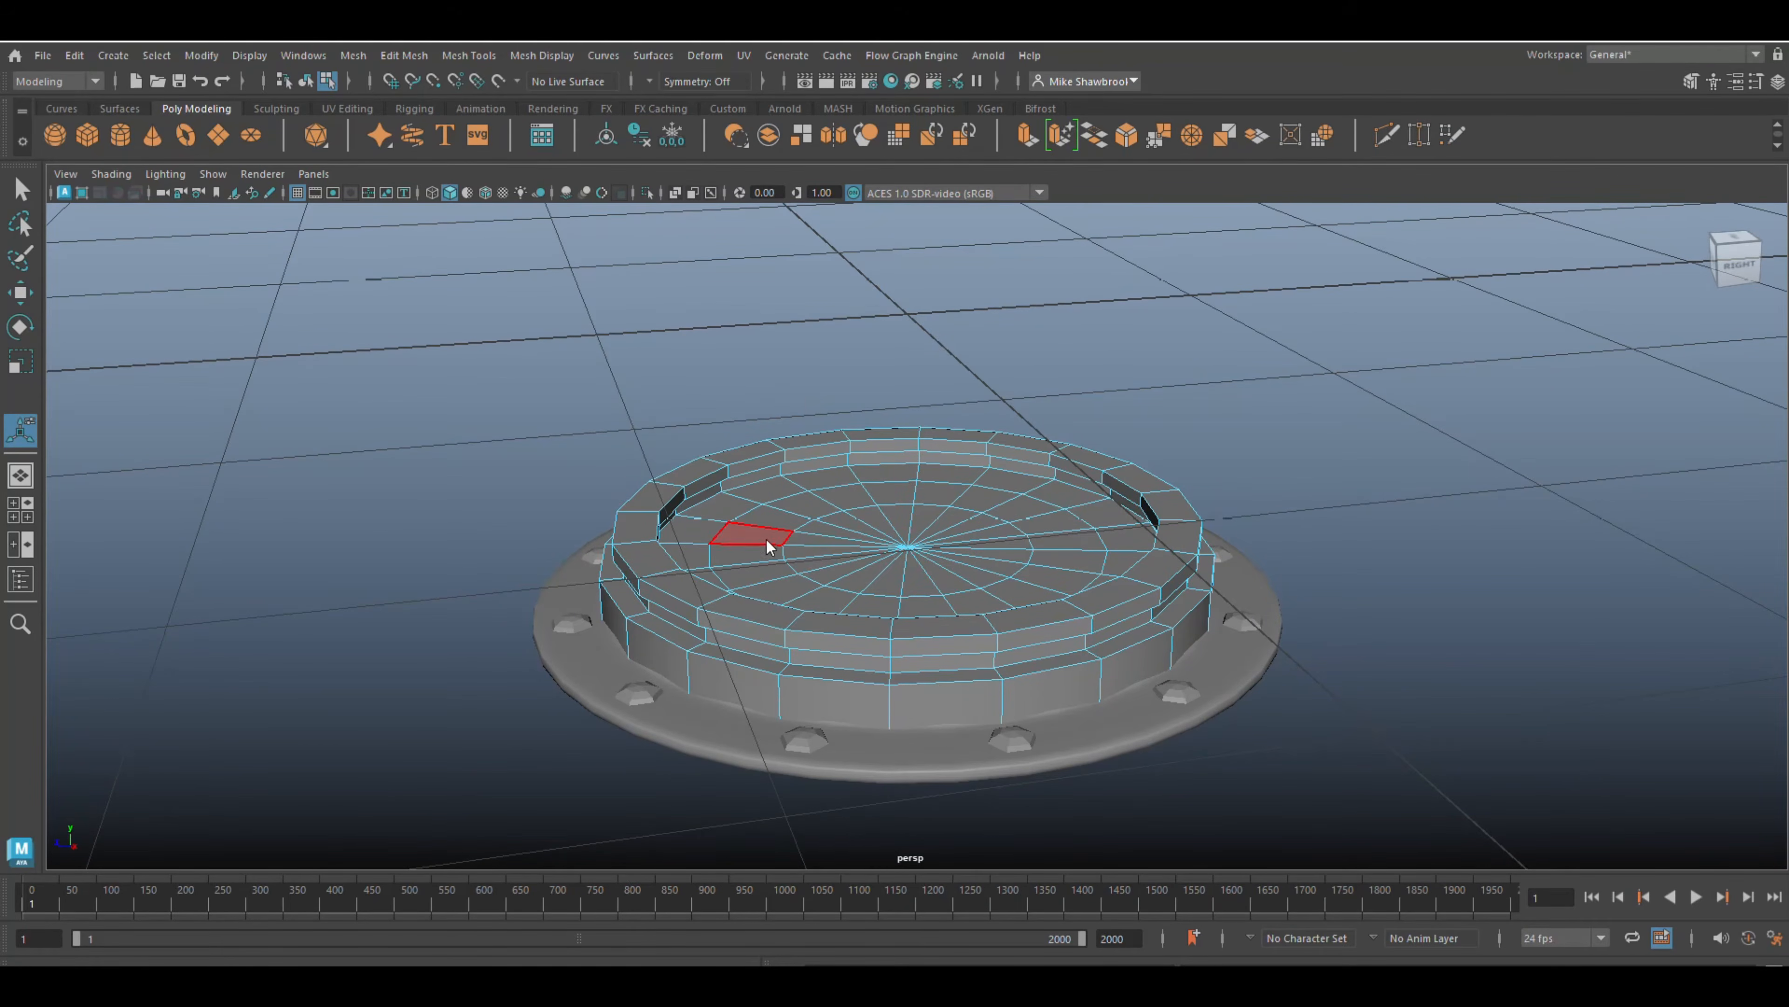
{"action": "right_click_drag", "start_coordinate": [766, 537], "coordinate": [767, 409]}
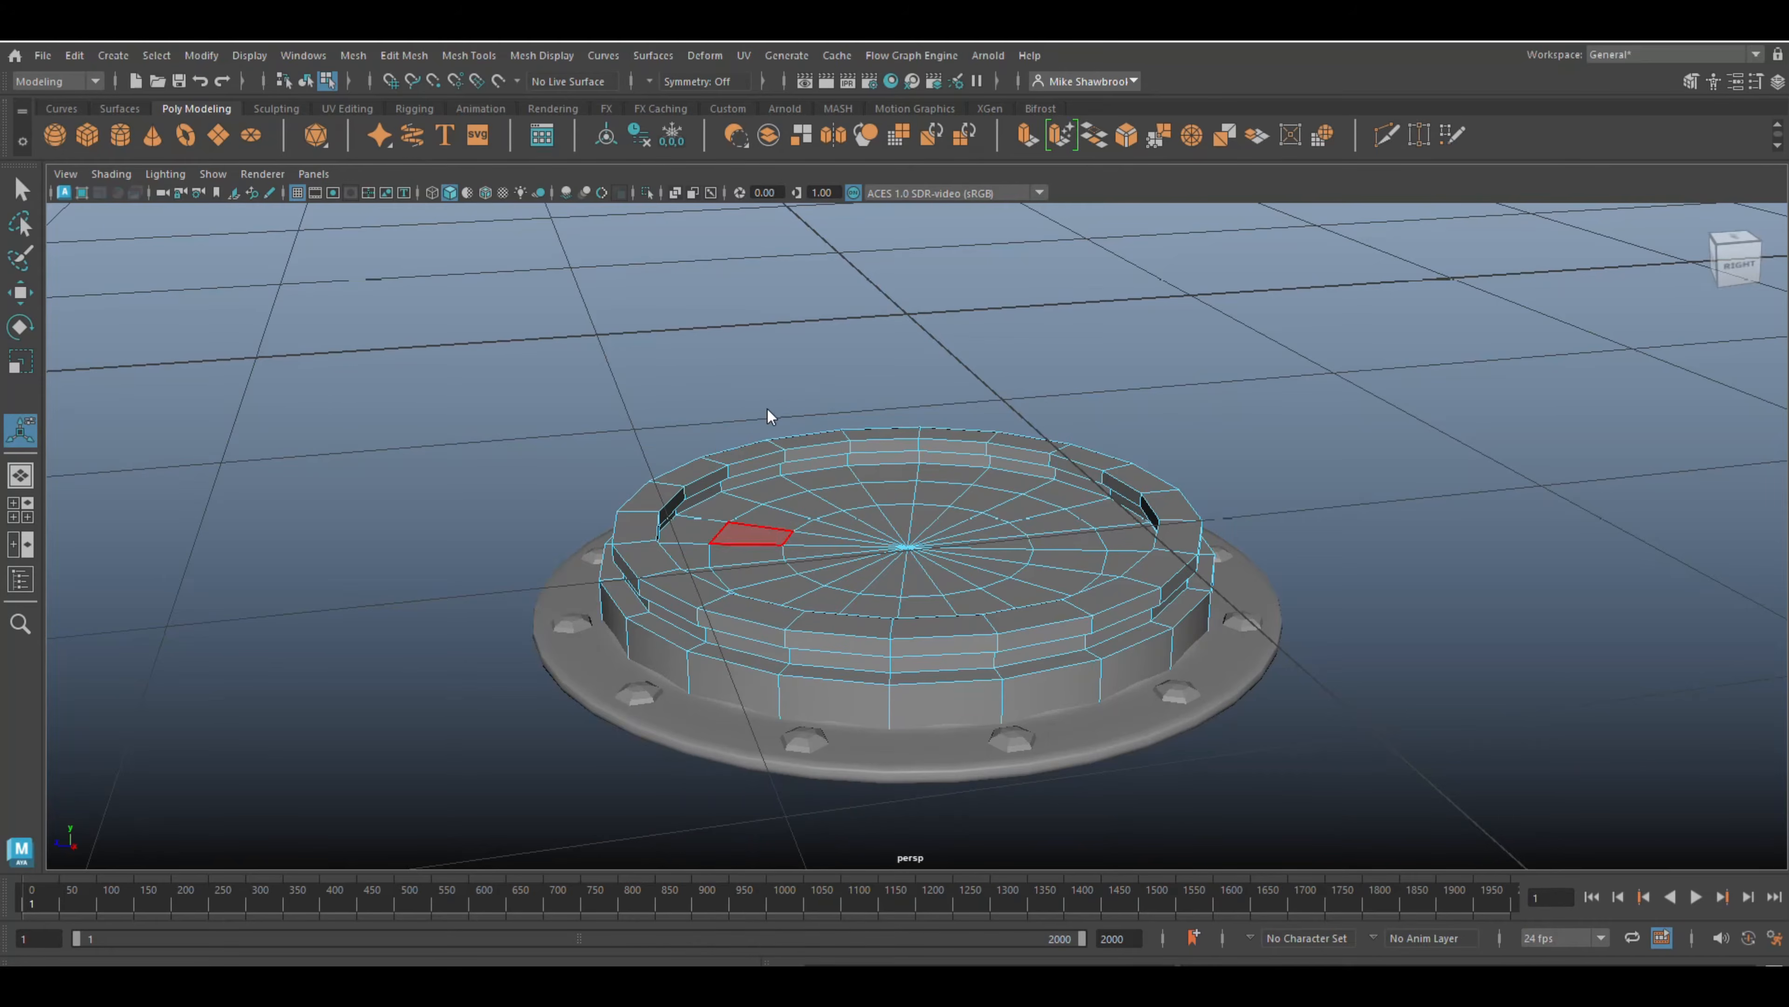
{"action": "double_click", "coordinate": [804, 628]}
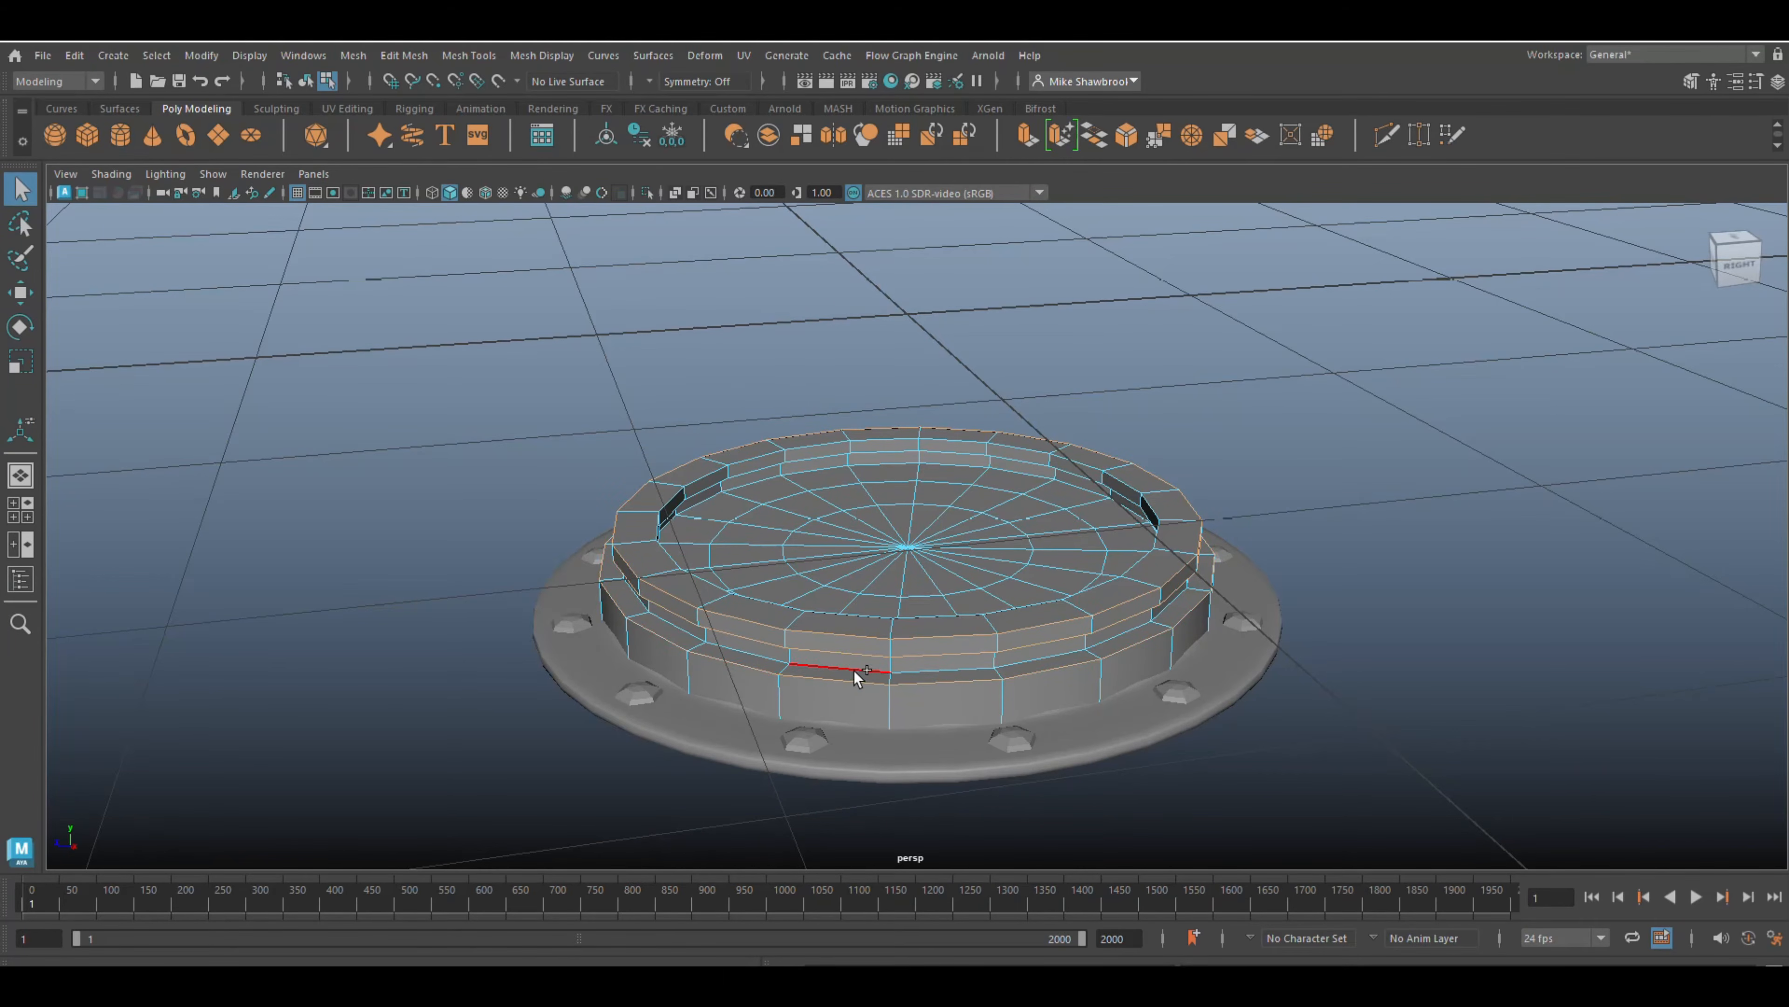
{"action": "left_click_drag", "start_coordinate": [855, 675], "coordinate": [870, 624], "text": "alt"}
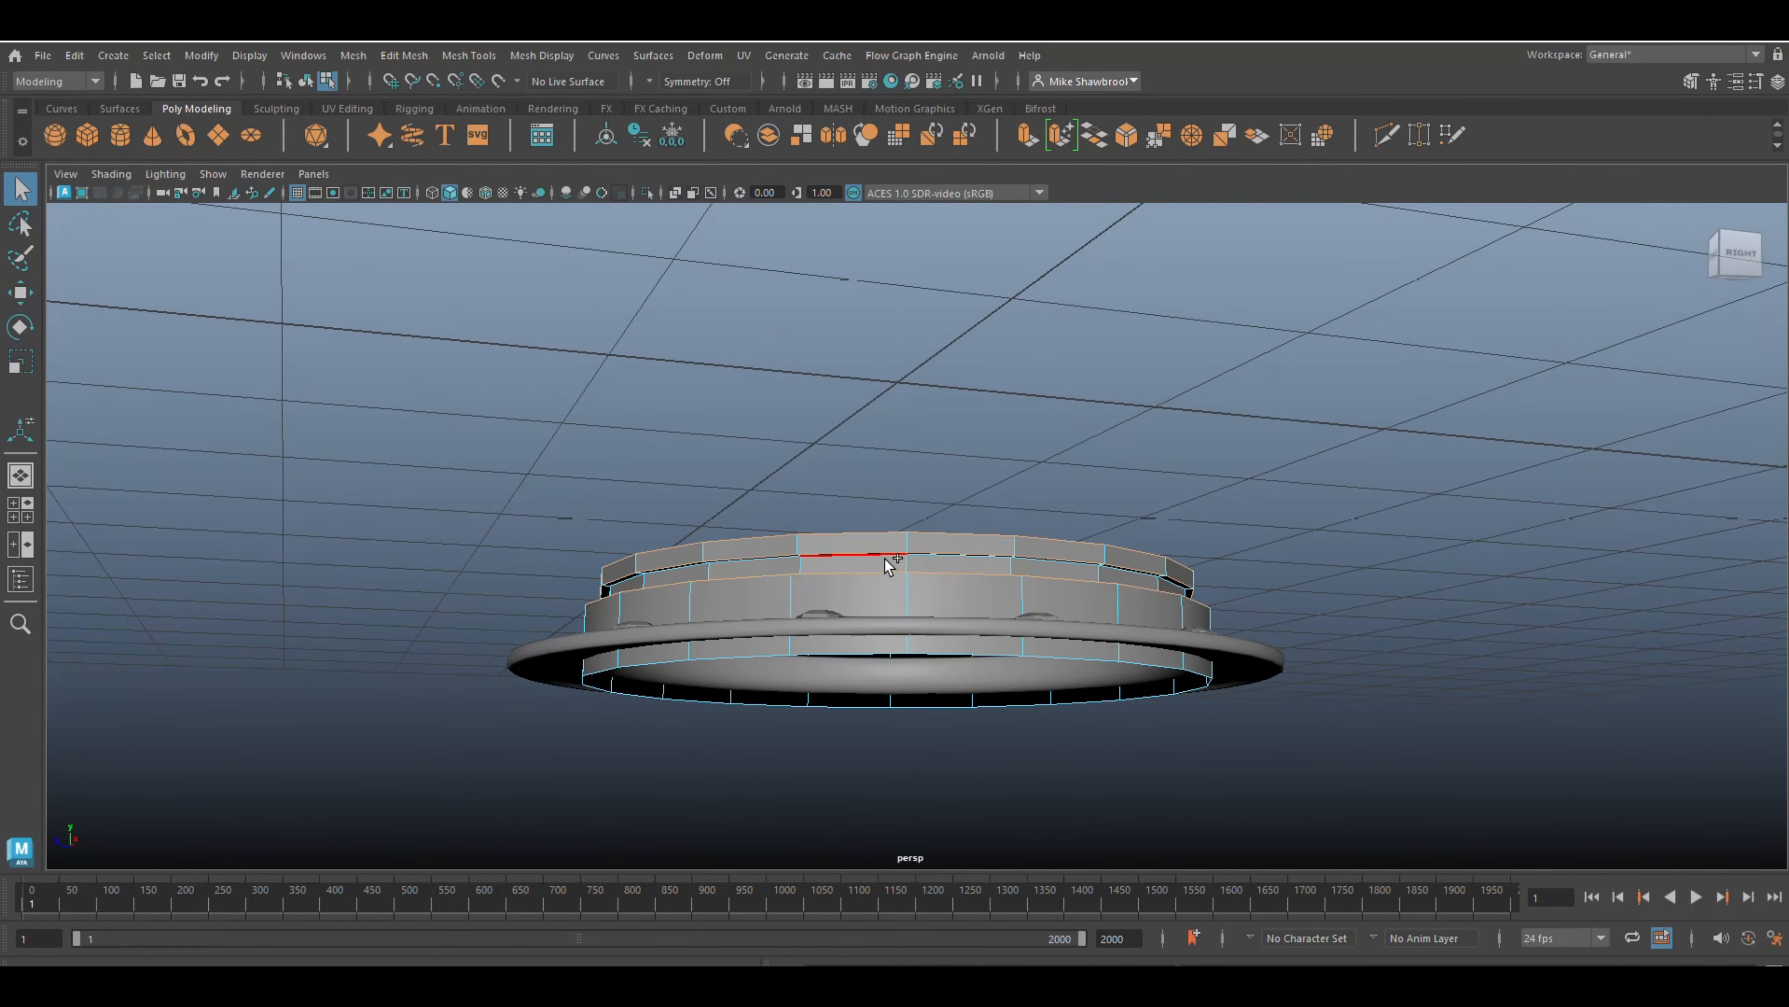
{"action": "left_click_drag", "start_coordinate": [938, 592], "coordinate": [1004, 560], "text": "alt"}
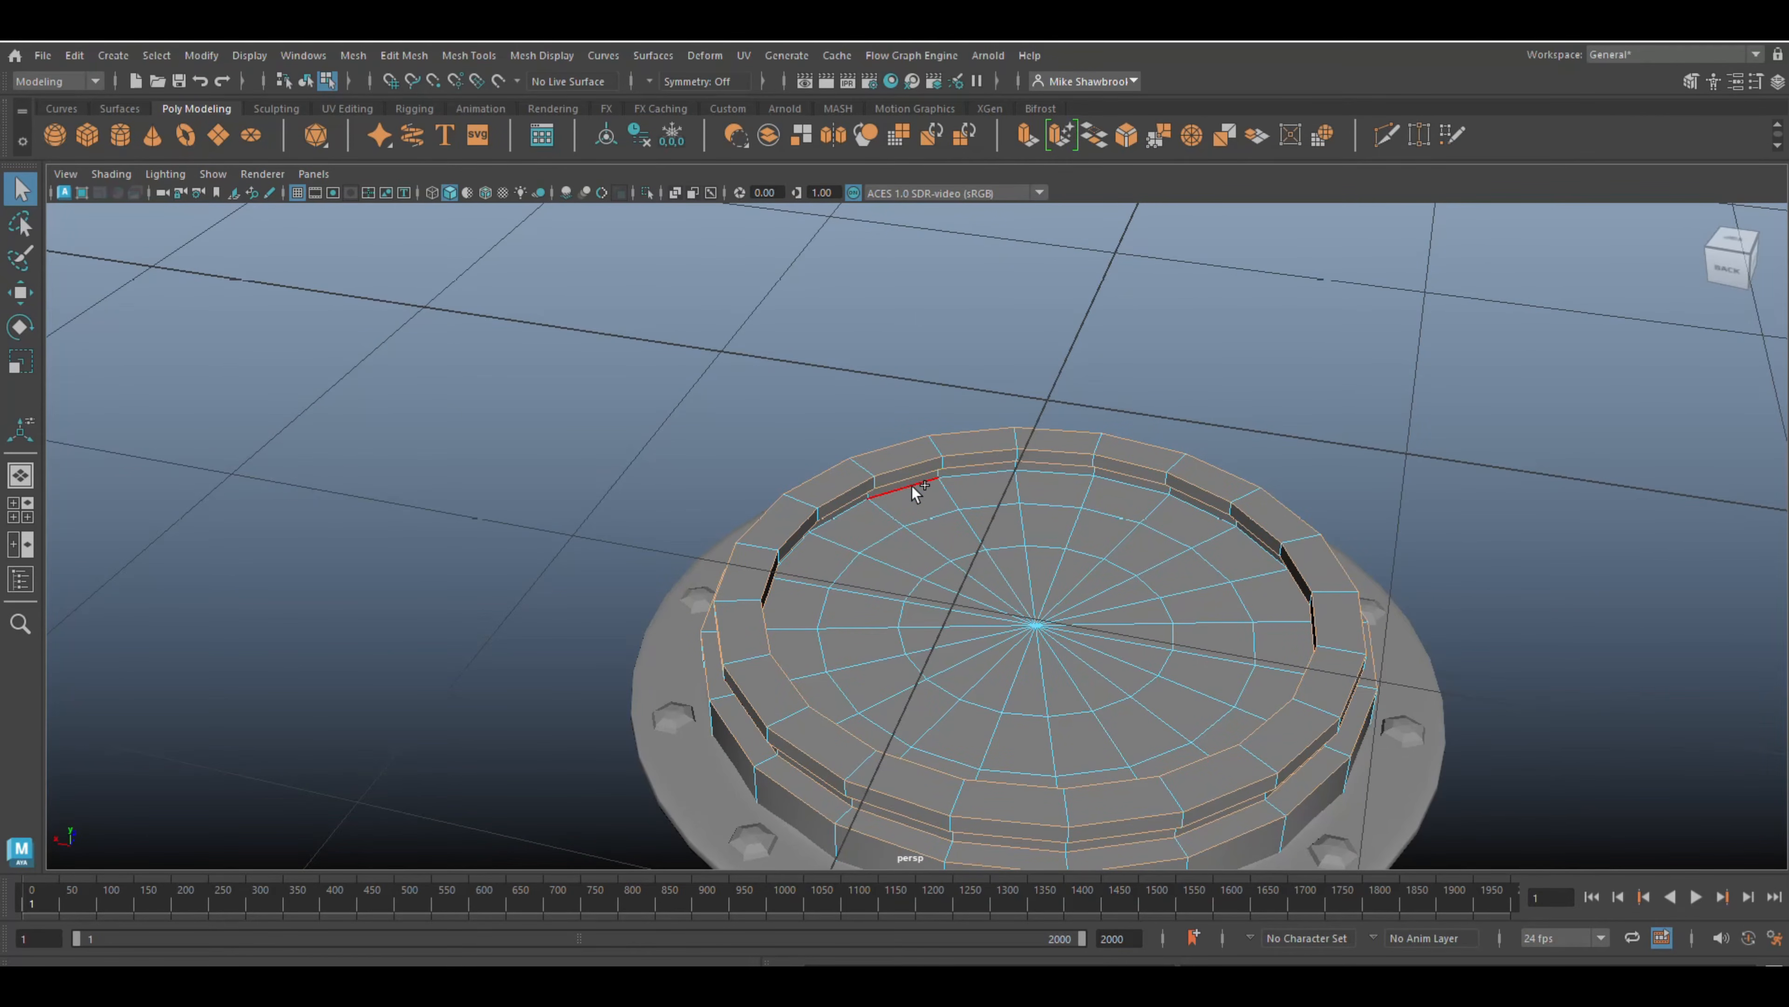
{"action": "left_click_drag", "start_coordinate": [911, 487], "coordinate": [823, 530], "text": "alt"}
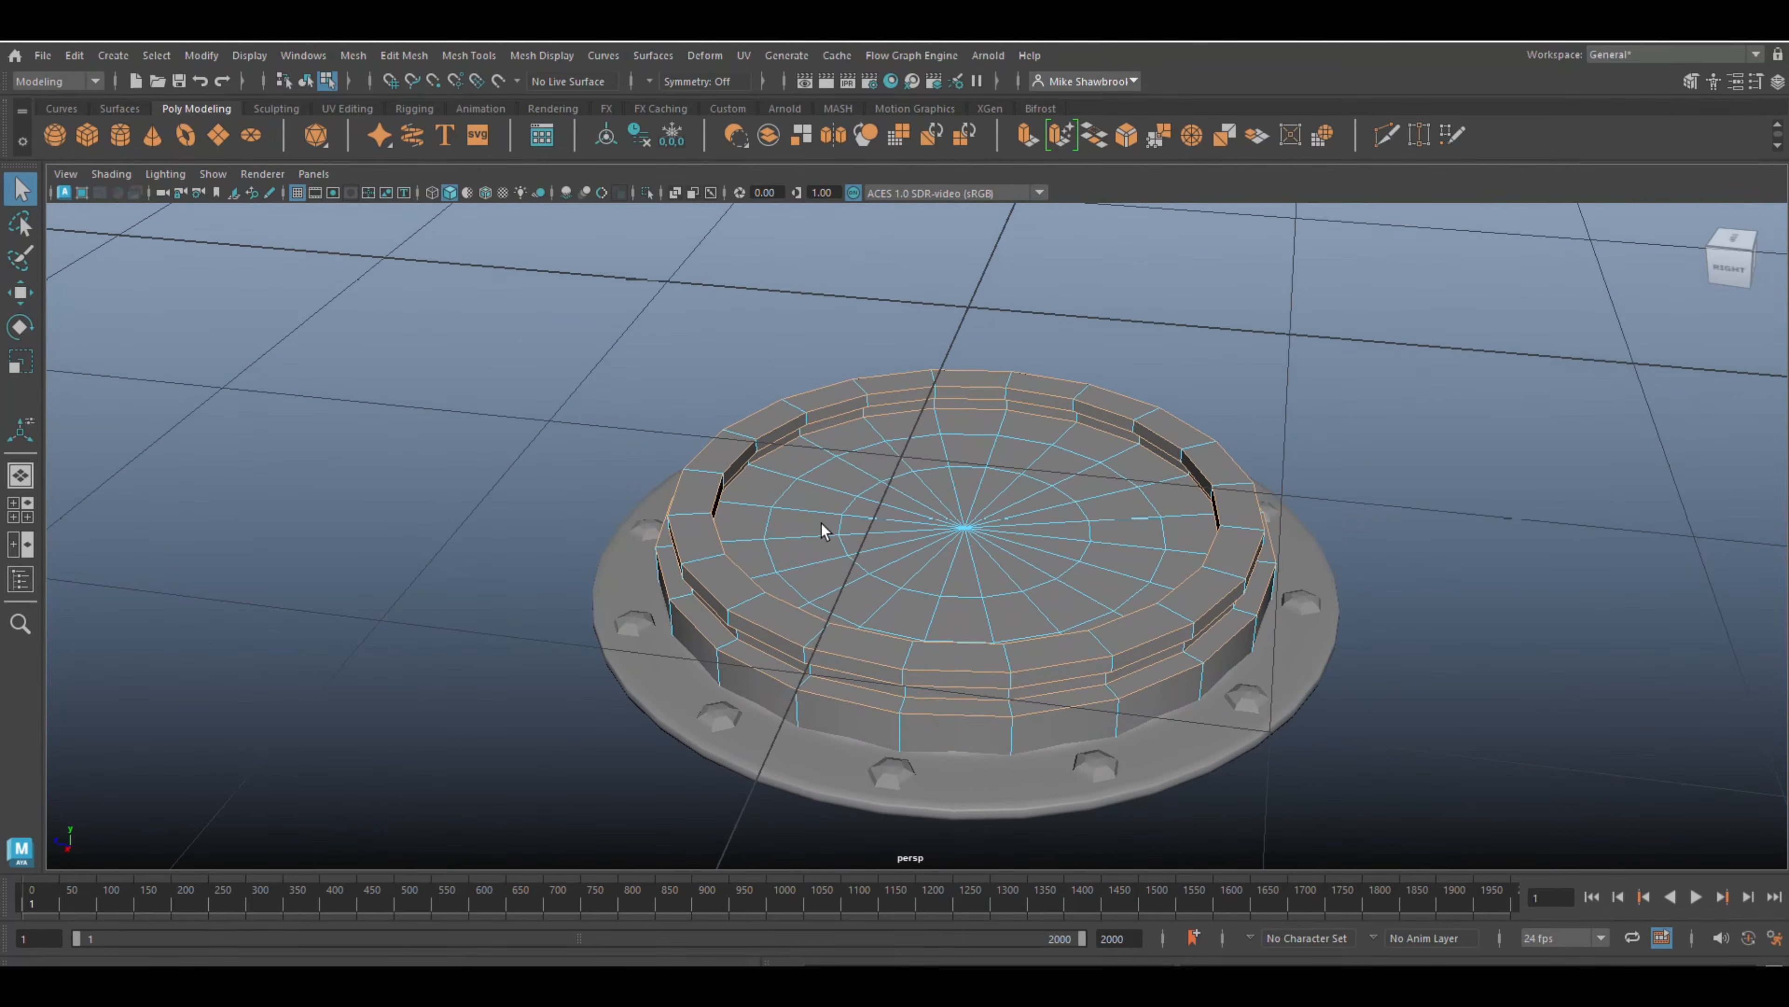
{"action": "key", "text": "ctrl+b"}
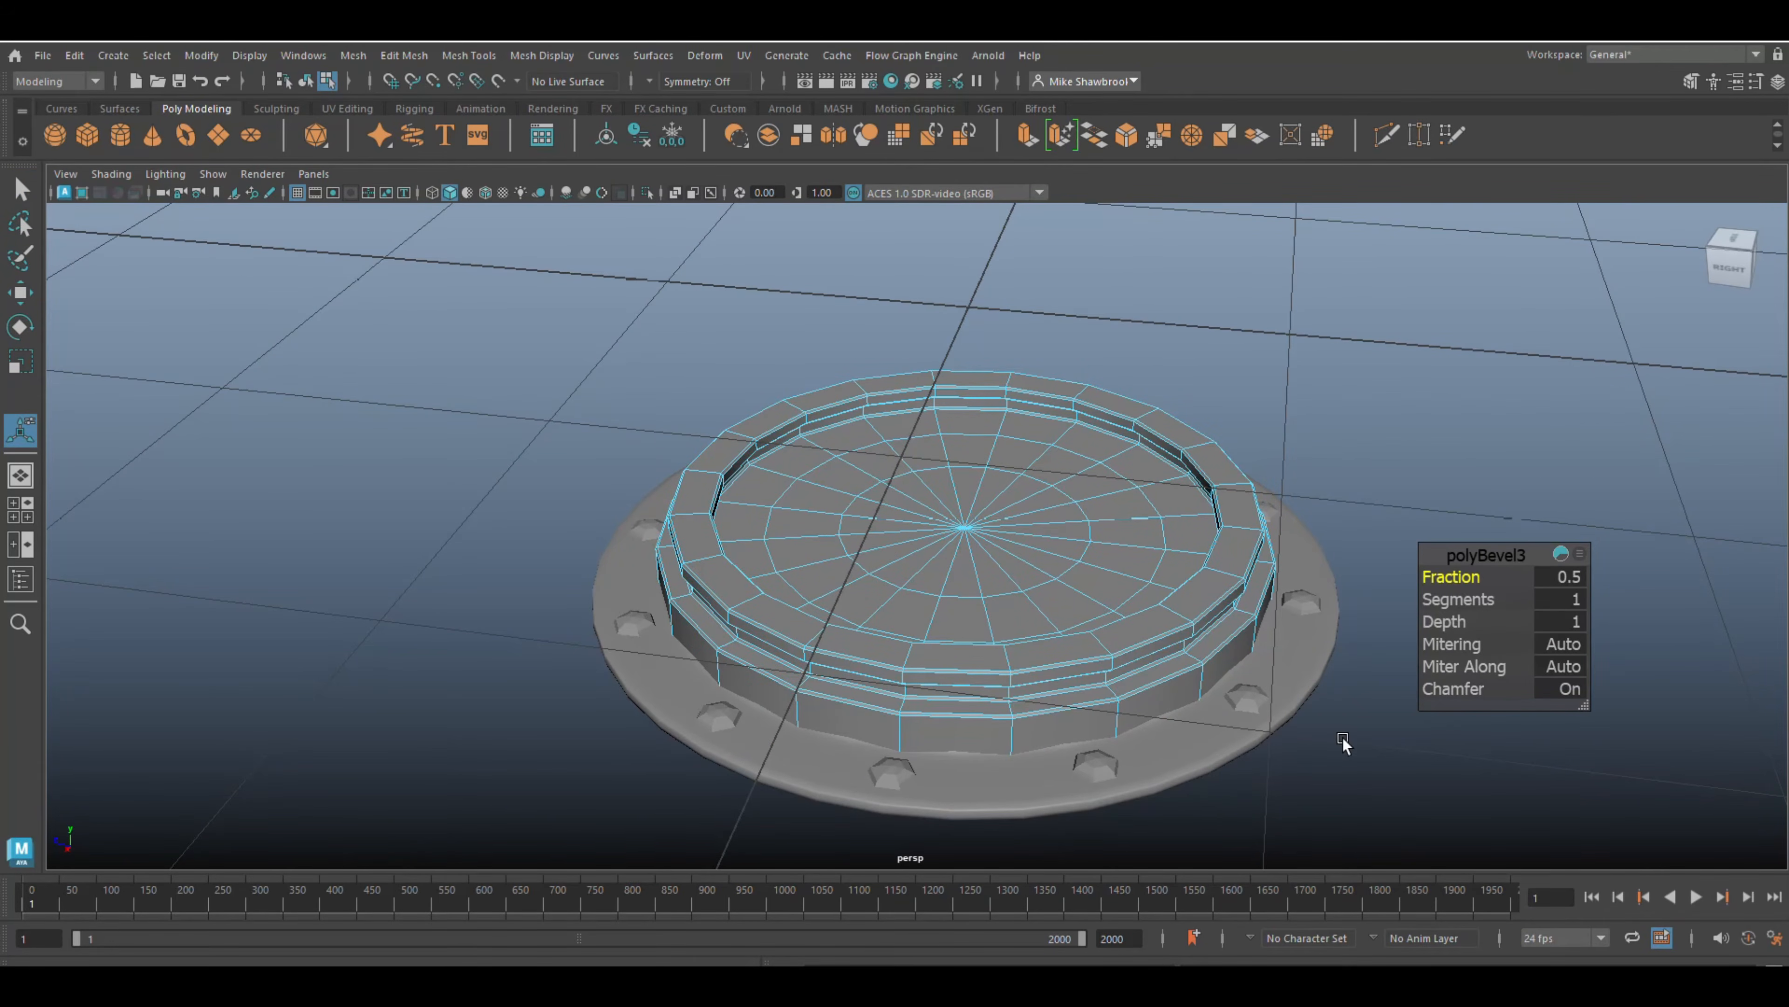
{"action": "right_click_drag", "start_coordinate": [1200, 465], "coordinate": [1235, 470]}
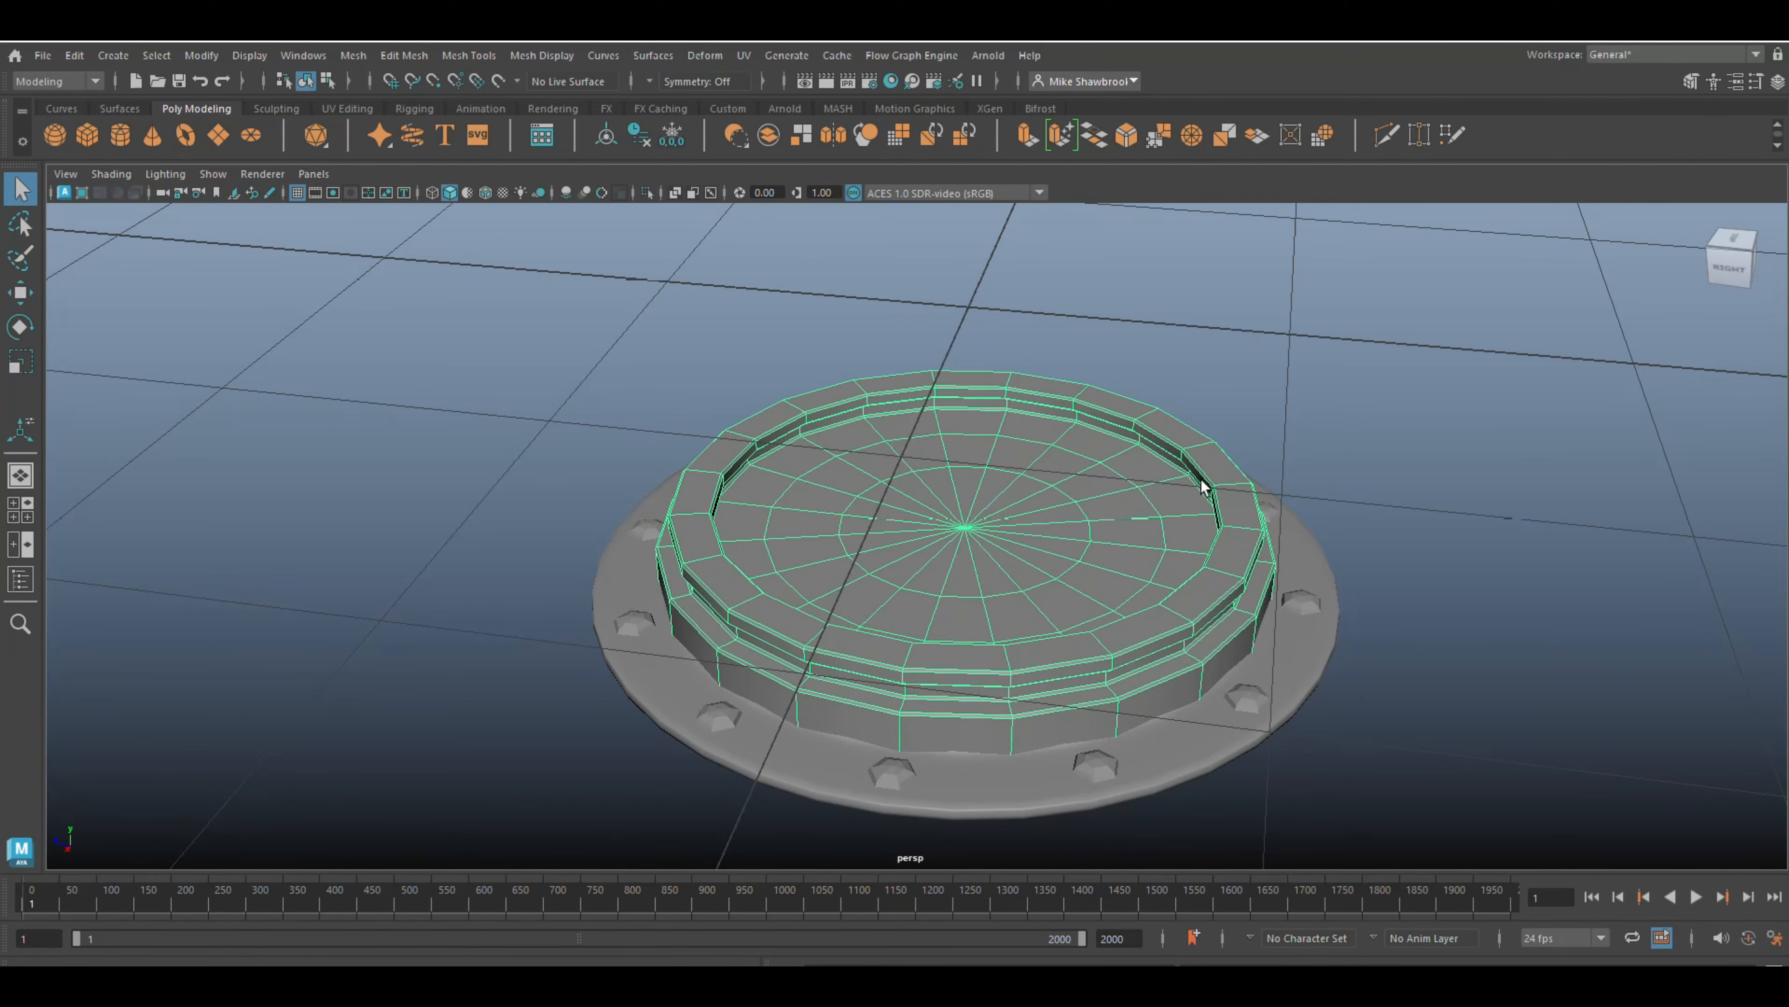
{"action": "left_click", "coordinate": [1361, 421]}
{"action": "left_click_drag", "start_coordinate": [1358, 450], "coordinate": [1053, 502], "text": "alt"}
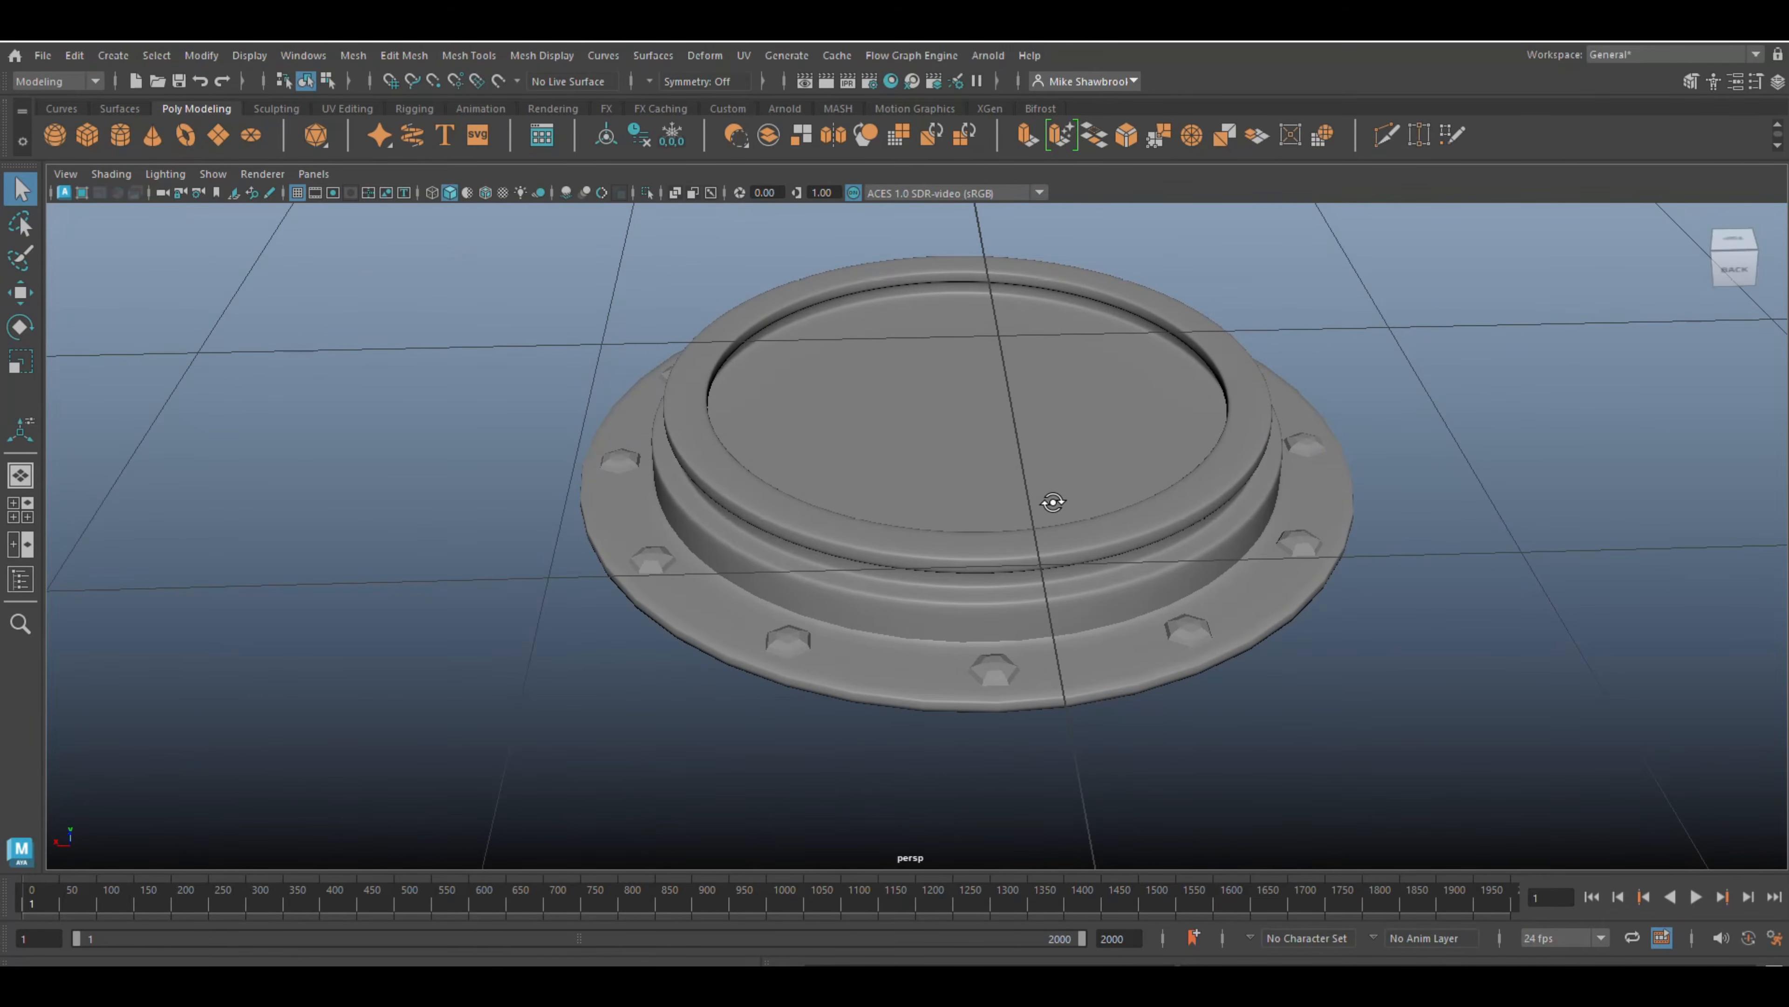
{"action": "left_click_drag", "start_coordinate": [1053, 502], "coordinate": [1055, 506], "text": "alt"}
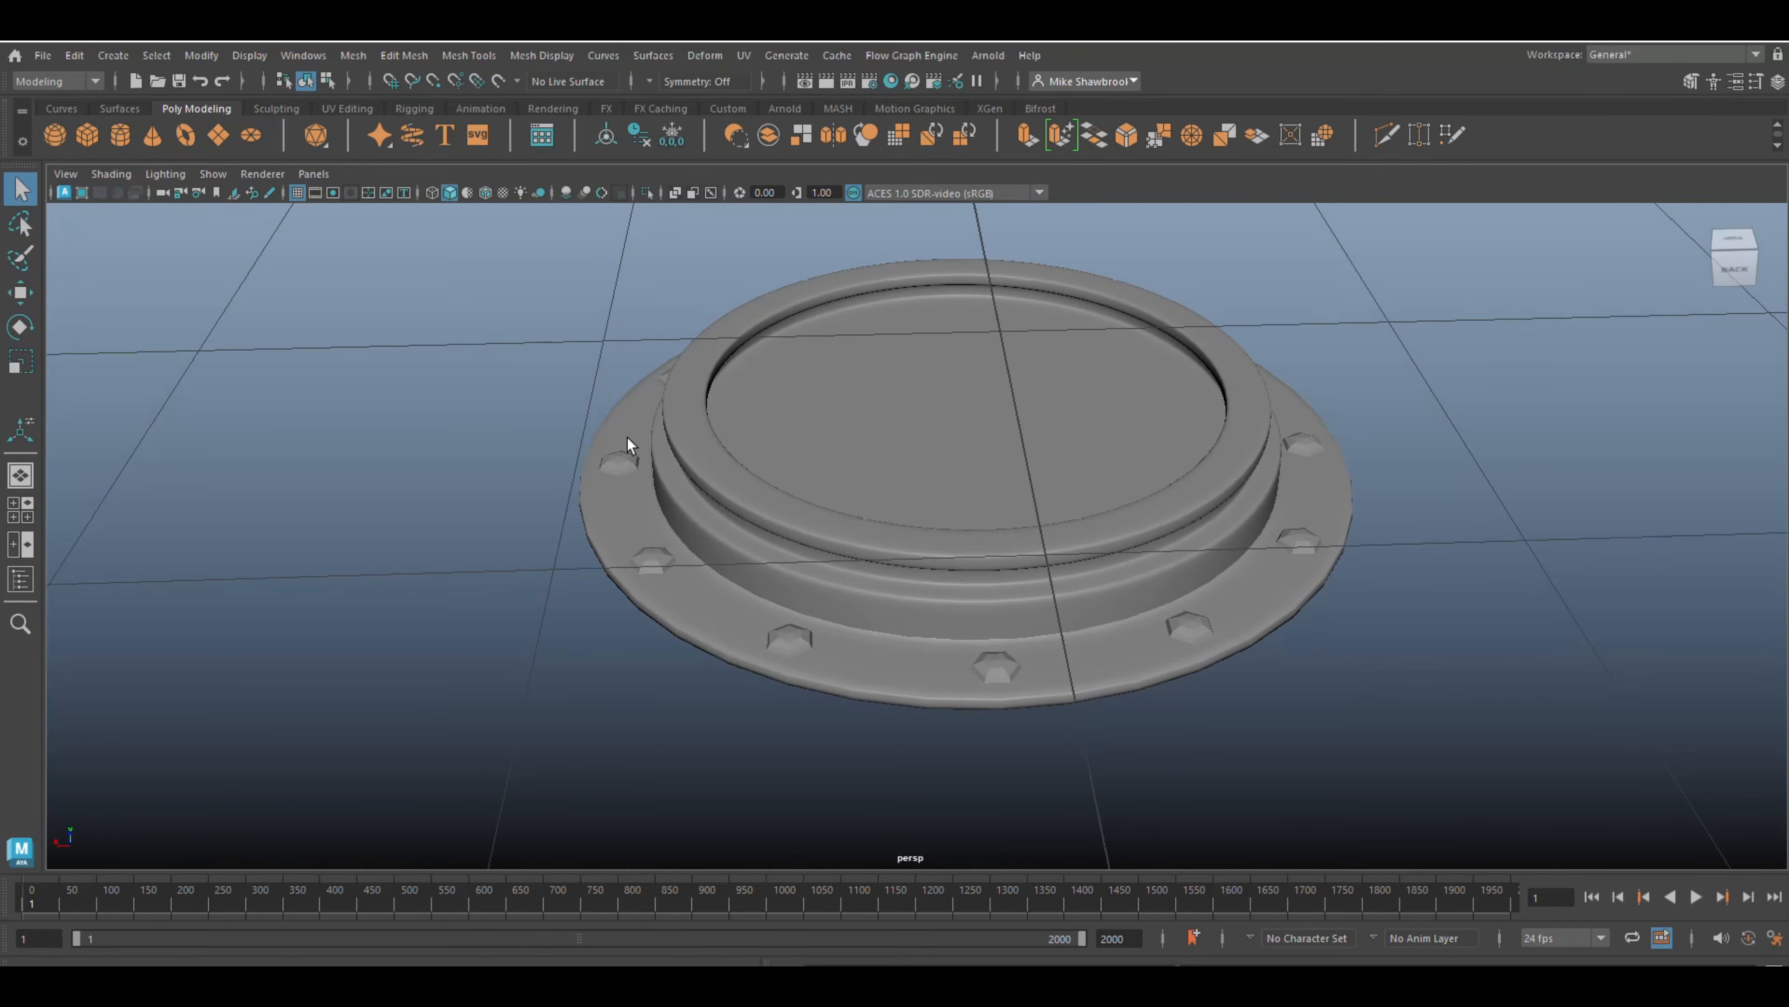
- Create a polygon cylinder, rotate it about Z onto its side, and scale it down to a small pin size
{"action": "left_click", "coordinate": [116, 137]}
{"action": "scroll", "coordinate": [944, 705], "scroll_direction": "down", "scroll_amount": 5}
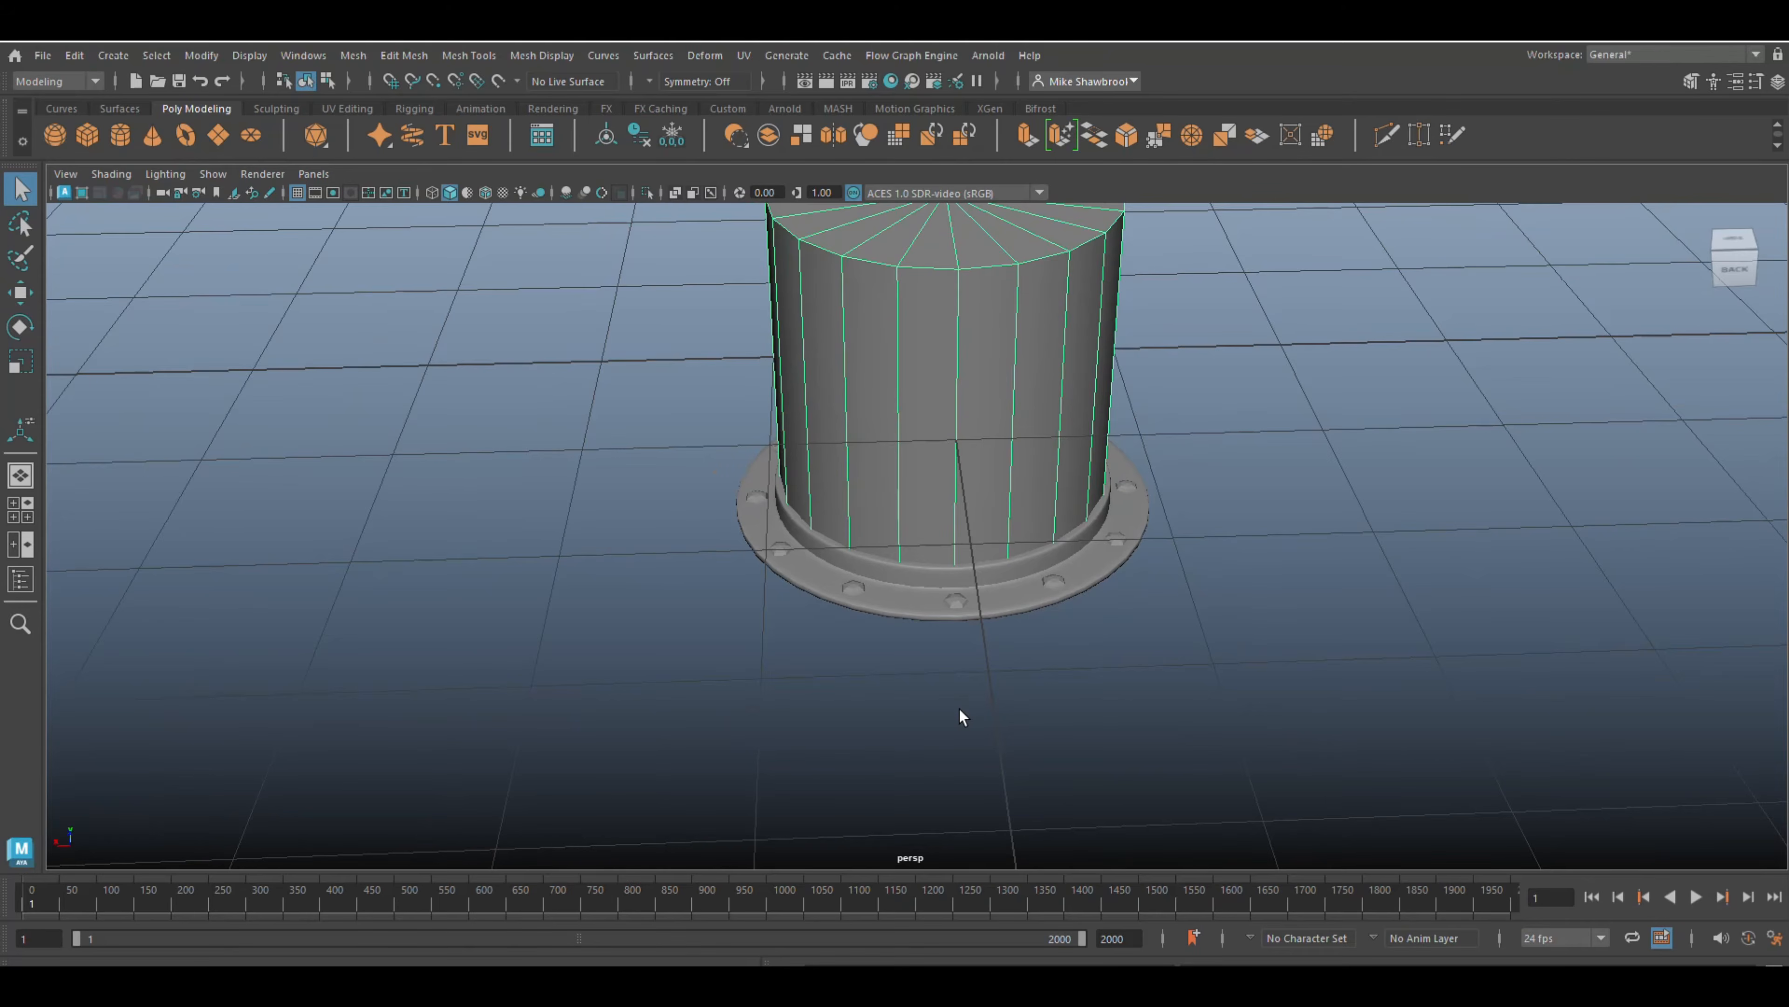
{"action": "key", "text": "e"}
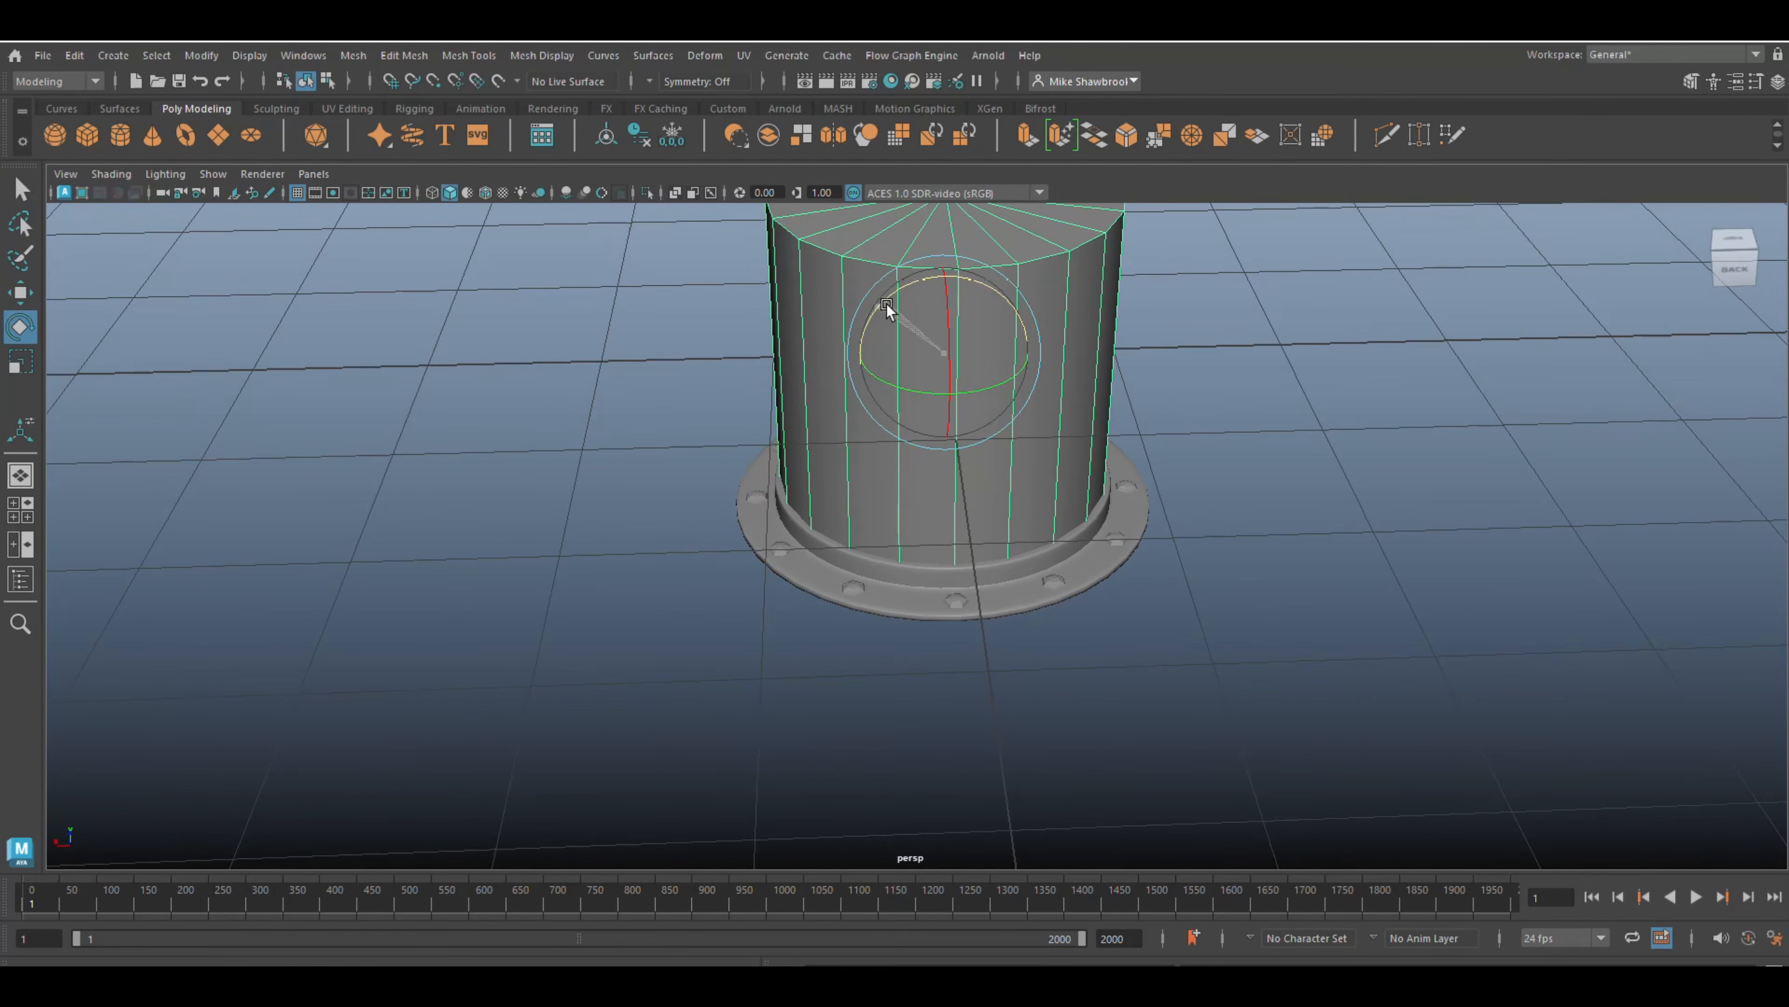
{"action": "left_click_drag", "start_coordinate": [886, 304], "coordinate": [675, 448]}
{"action": "key", "text": "r"}
{"action": "key", "text": "w"}
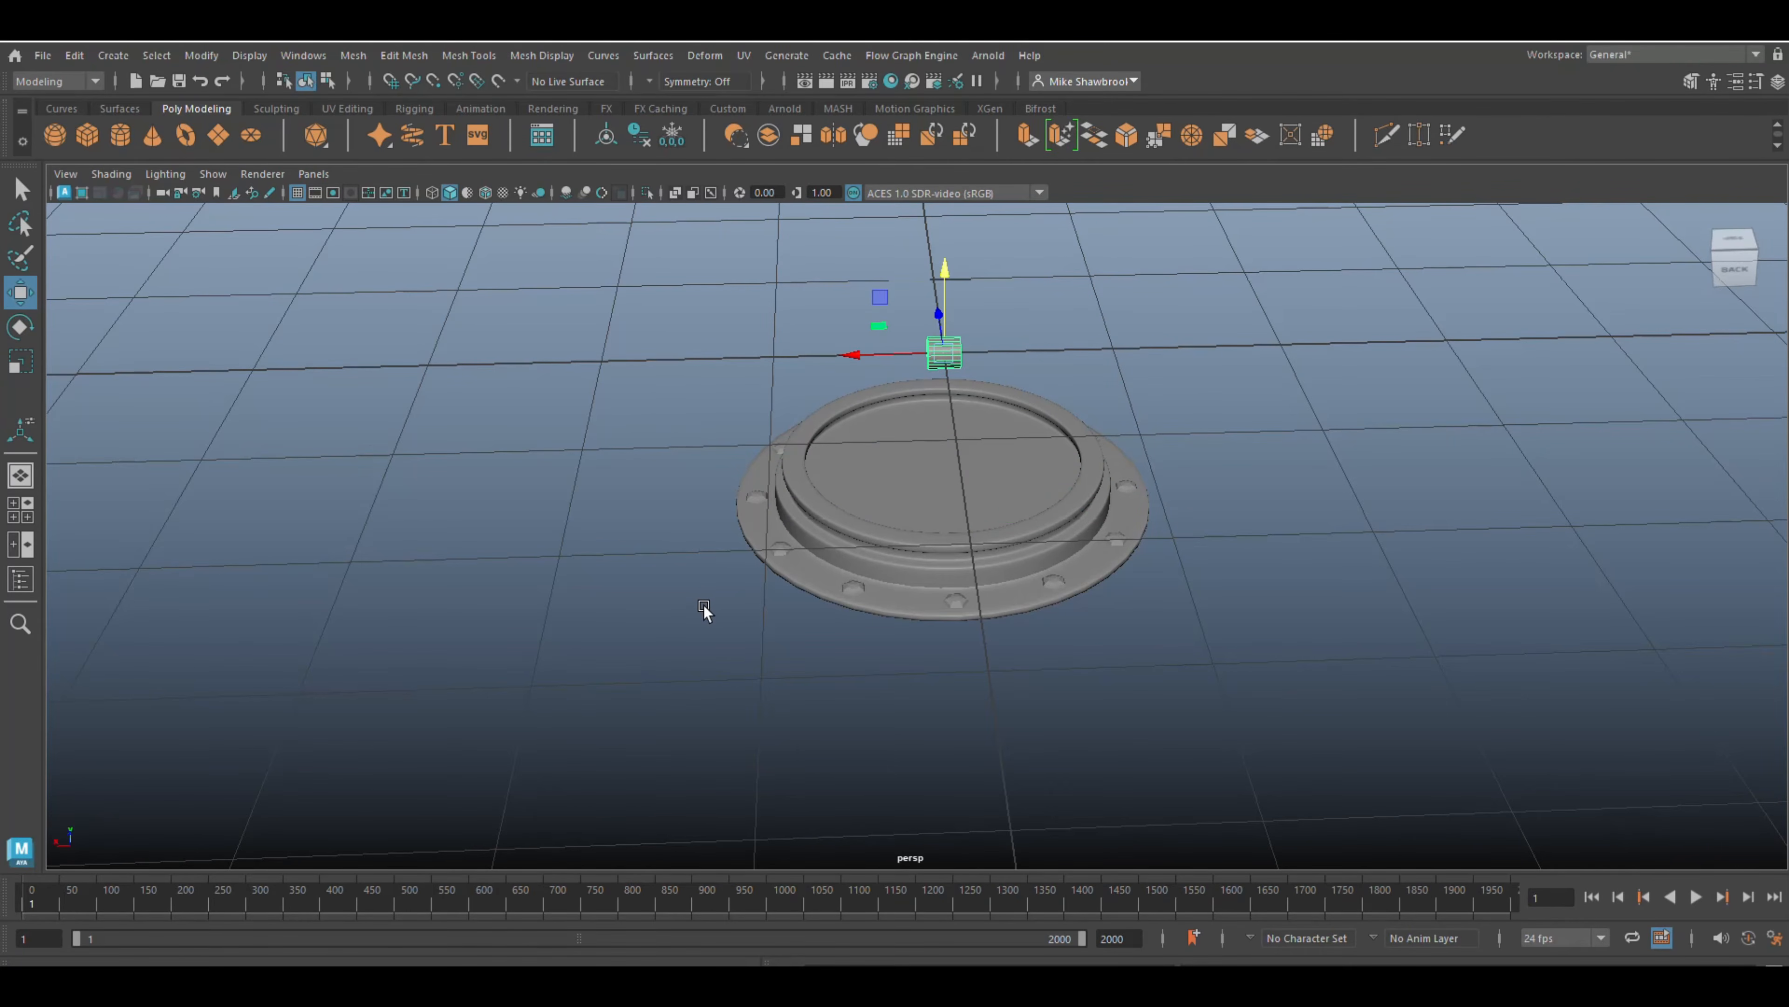
- Move the small cylinder out of the lid's centre and down beside the flanged ring's outer wall, above the flange
{"action": "left_click_drag", "start_coordinate": [710, 620], "coordinate": [828, 407], "text": "alt"}
{"action": "left_click", "coordinate": [947, 452], "text": "shift"}
{"action": "left_click", "coordinate": [1164, 399]}
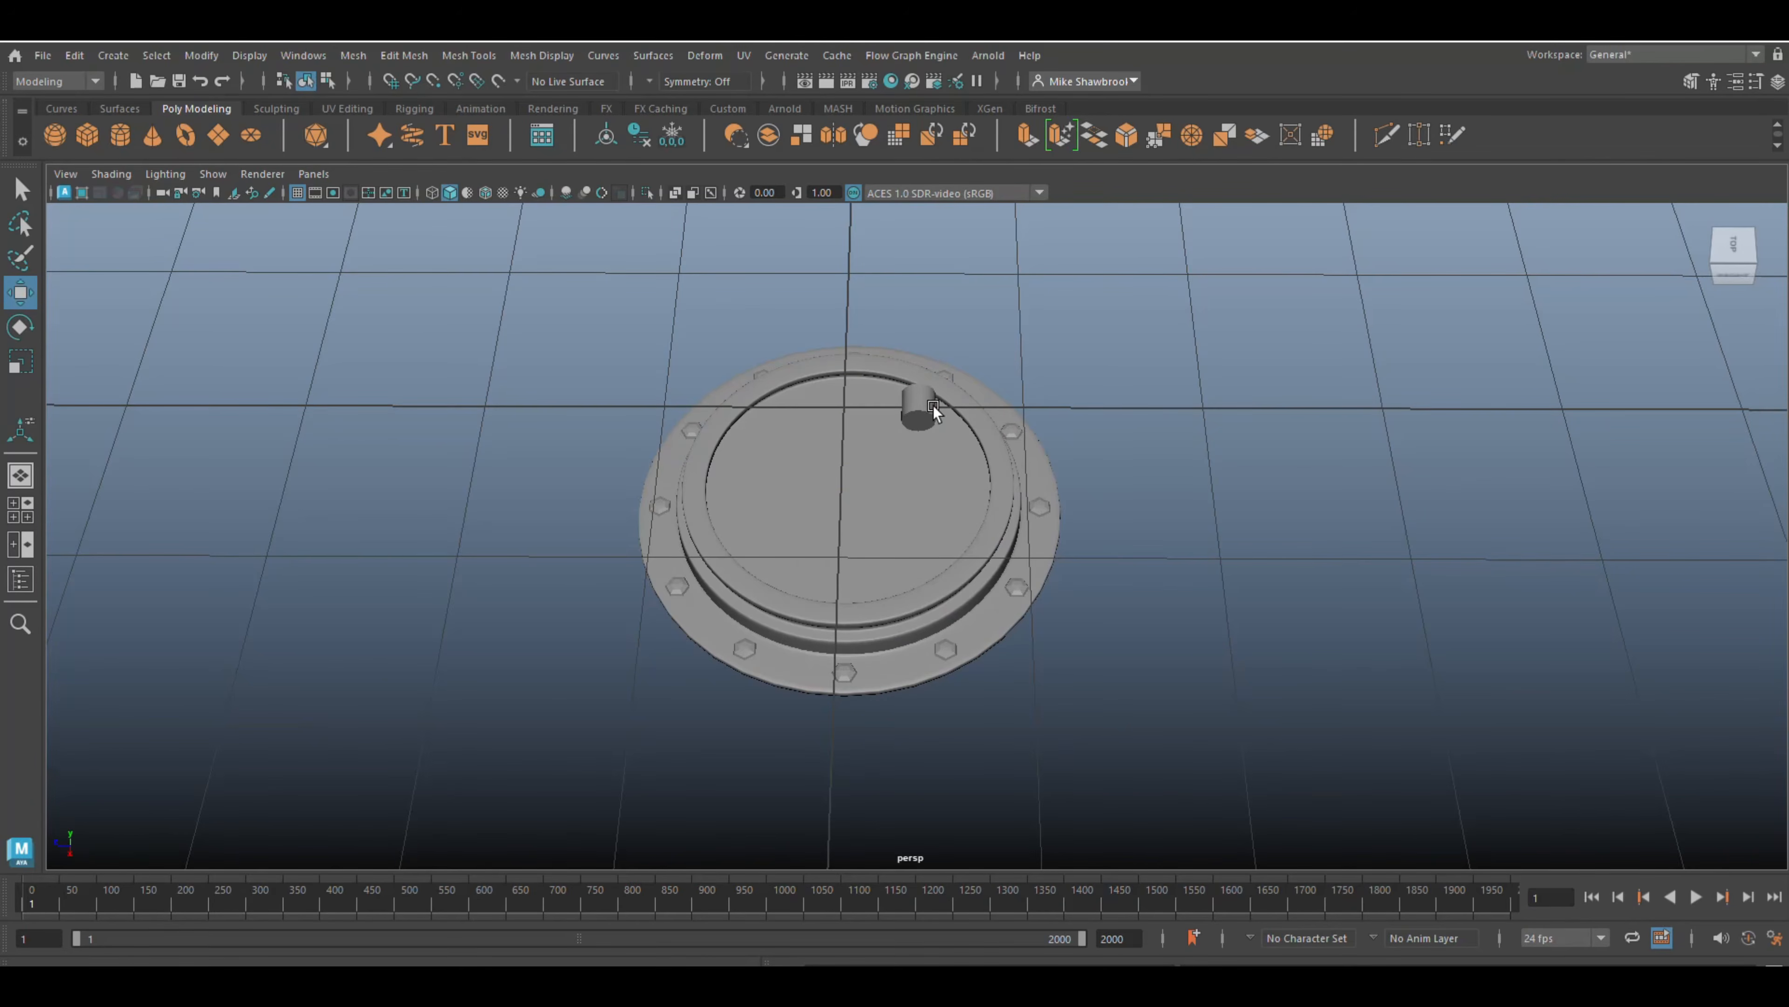
{"action": "left_click_drag", "start_coordinate": [828, 405], "coordinate": [924, 428]}
{"action": "left_click", "coordinate": [983, 425]}
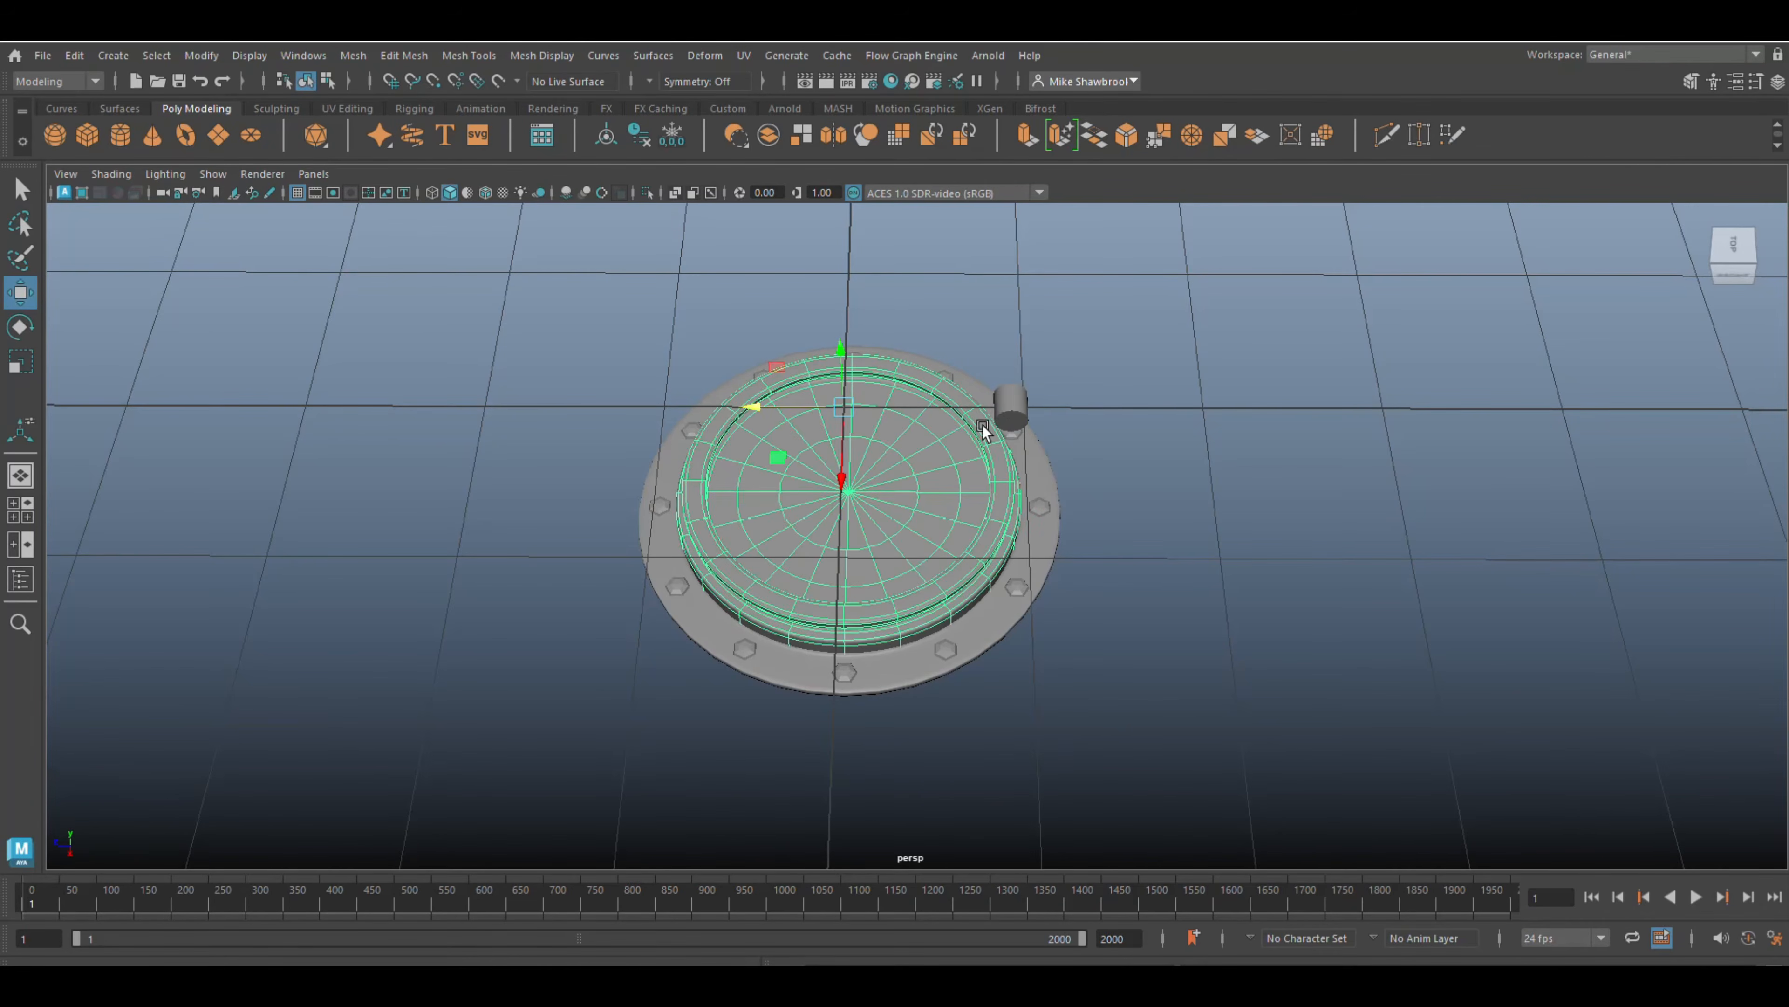
{"action": "left_click", "coordinate": [1002, 401]}
{"action": "left_click_drag", "start_coordinate": [1018, 353], "coordinate": [1018, 443]}
{"action": "left_click_drag", "start_coordinate": [920, 495], "coordinate": [1175, 581]}
{"action": "key", "text": "f"}
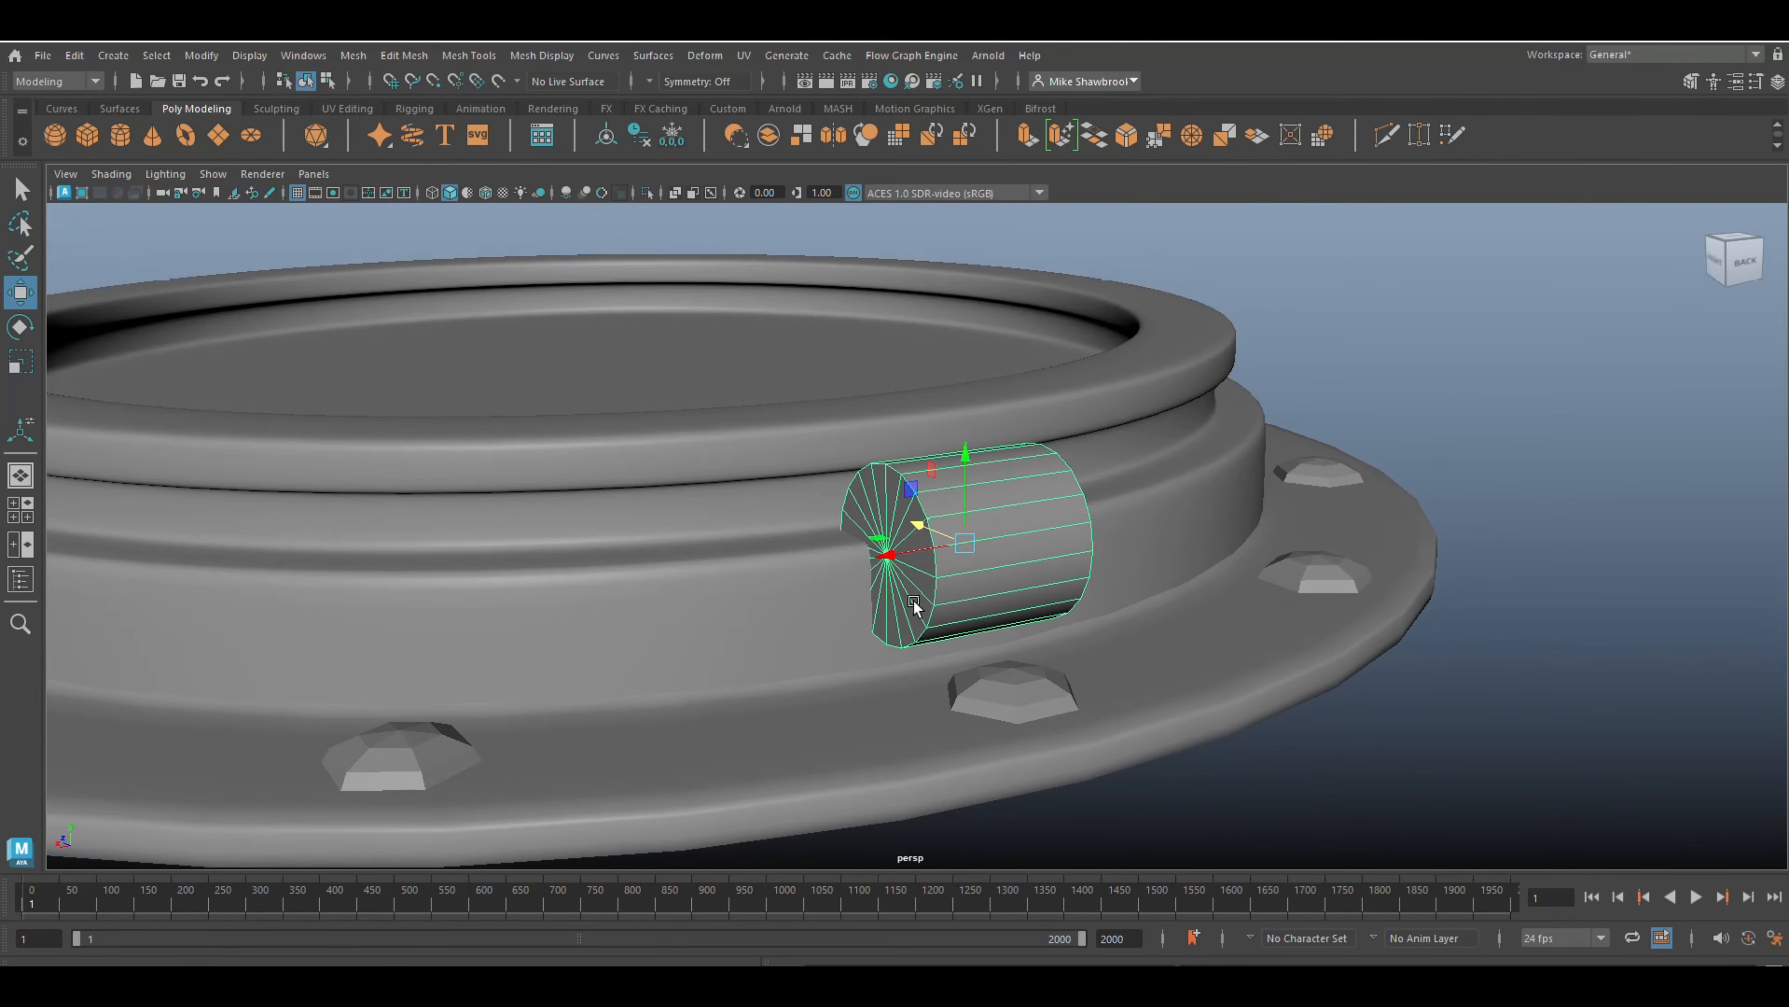
- Scale the small cylinder down further and reposition it between the ring's wall and the flange rivet
{"action": "key", "text": "r"}
{"action": "left_click_drag", "start_coordinate": [967, 544], "coordinate": [911, 562]}
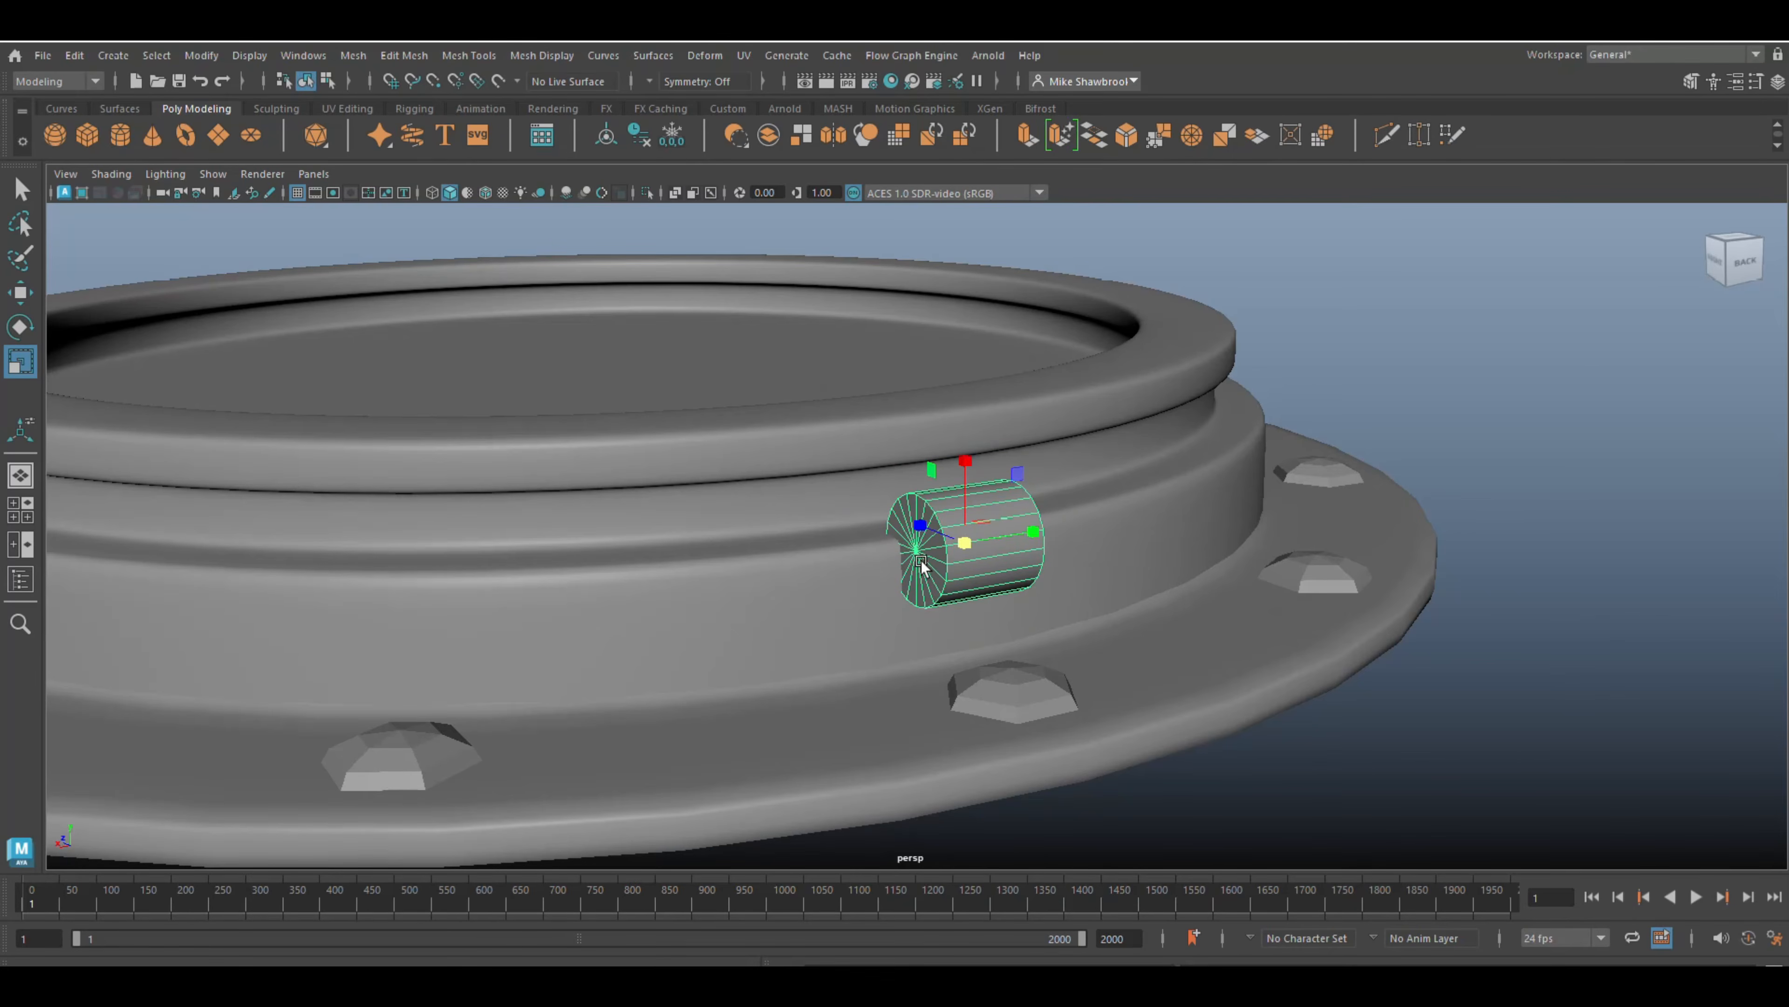
{"action": "key", "text": "w"}
{"action": "mouse_move", "coordinate": [968, 469]}
{"action": "left_mouse_down"}
{"action": "mouse_move", "coordinate": [976, 514]}
{"action": "mouse_move", "coordinate": [1068, 589]}
{"action": "mouse_move", "coordinate": [858, 624]}
{"action": "mouse_move", "coordinate": [875, 586]}
{"action": "mouse_move", "coordinate": [1169, 633]}
{"action": "mouse_move", "coordinate": [1071, 645]}
{"action": "mouse_move", "coordinate": [1221, 618]}
{"action": "mouse_move", "coordinate": [1229, 597]}
{"action": "left_mouse_up"}
- Delete the faces of both end caps of the small cylinder, leaving an open tube
{"action": "right_click_drag", "start_coordinate": [1228, 456], "coordinate": [1230, 522]}
{"action": "left_click", "coordinate": [980, 617]}
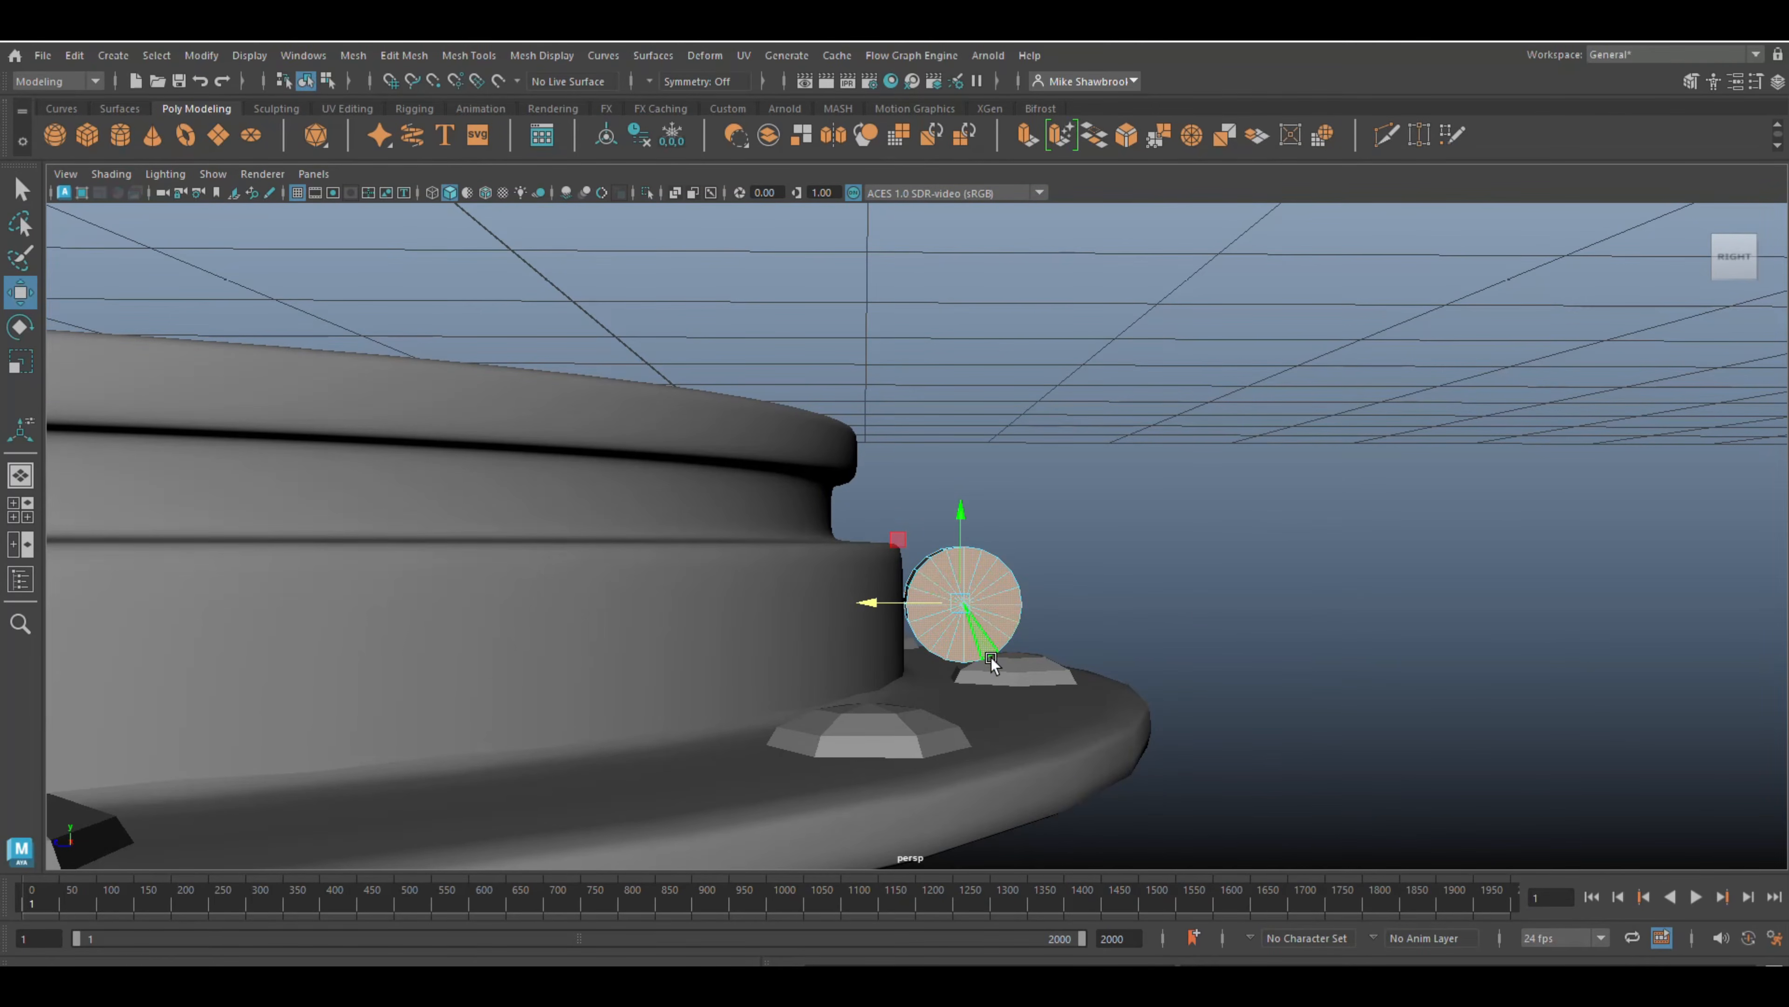
{"action": "key", "text": "Delete"}
{"action": "left_click_drag", "start_coordinate": [1112, 608], "coordinate": [1090, 642], "text": "alt"}
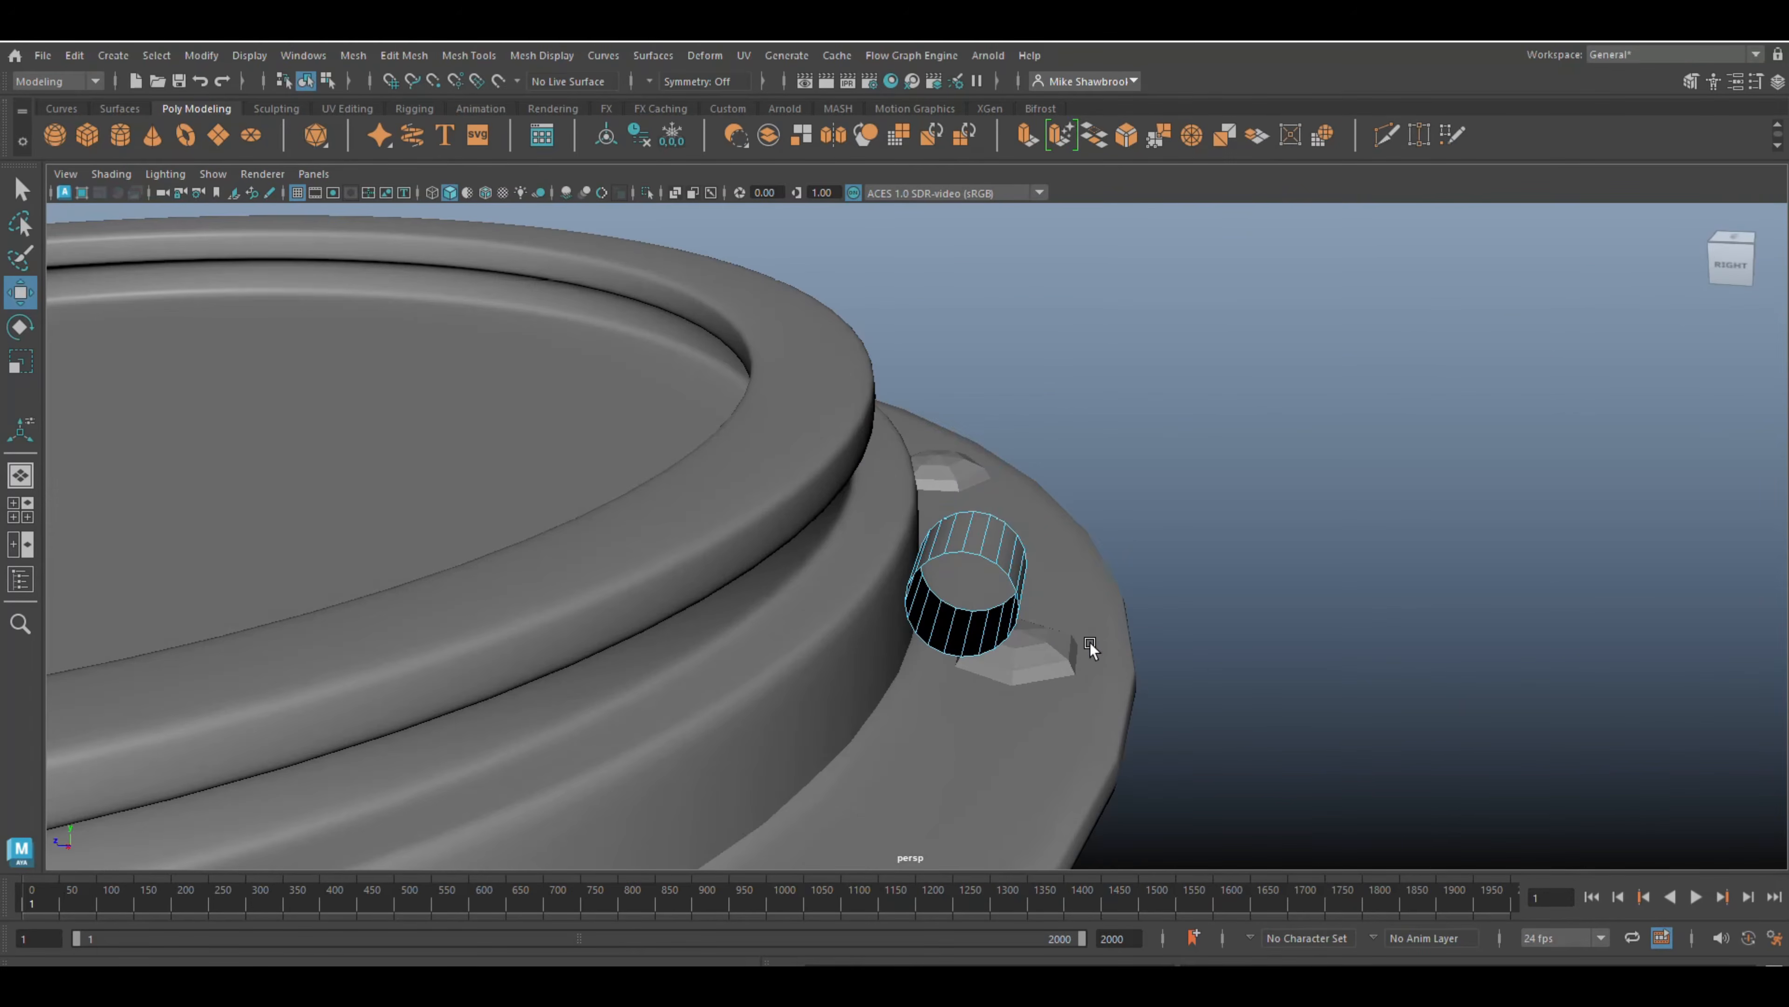
- Extrude the border edges at both ends of the tube and scale them inward to give it wall thickness
{"action": "right_click_drag", "start_coordinate": [1047, 384], "coordinate": [965, 509]}
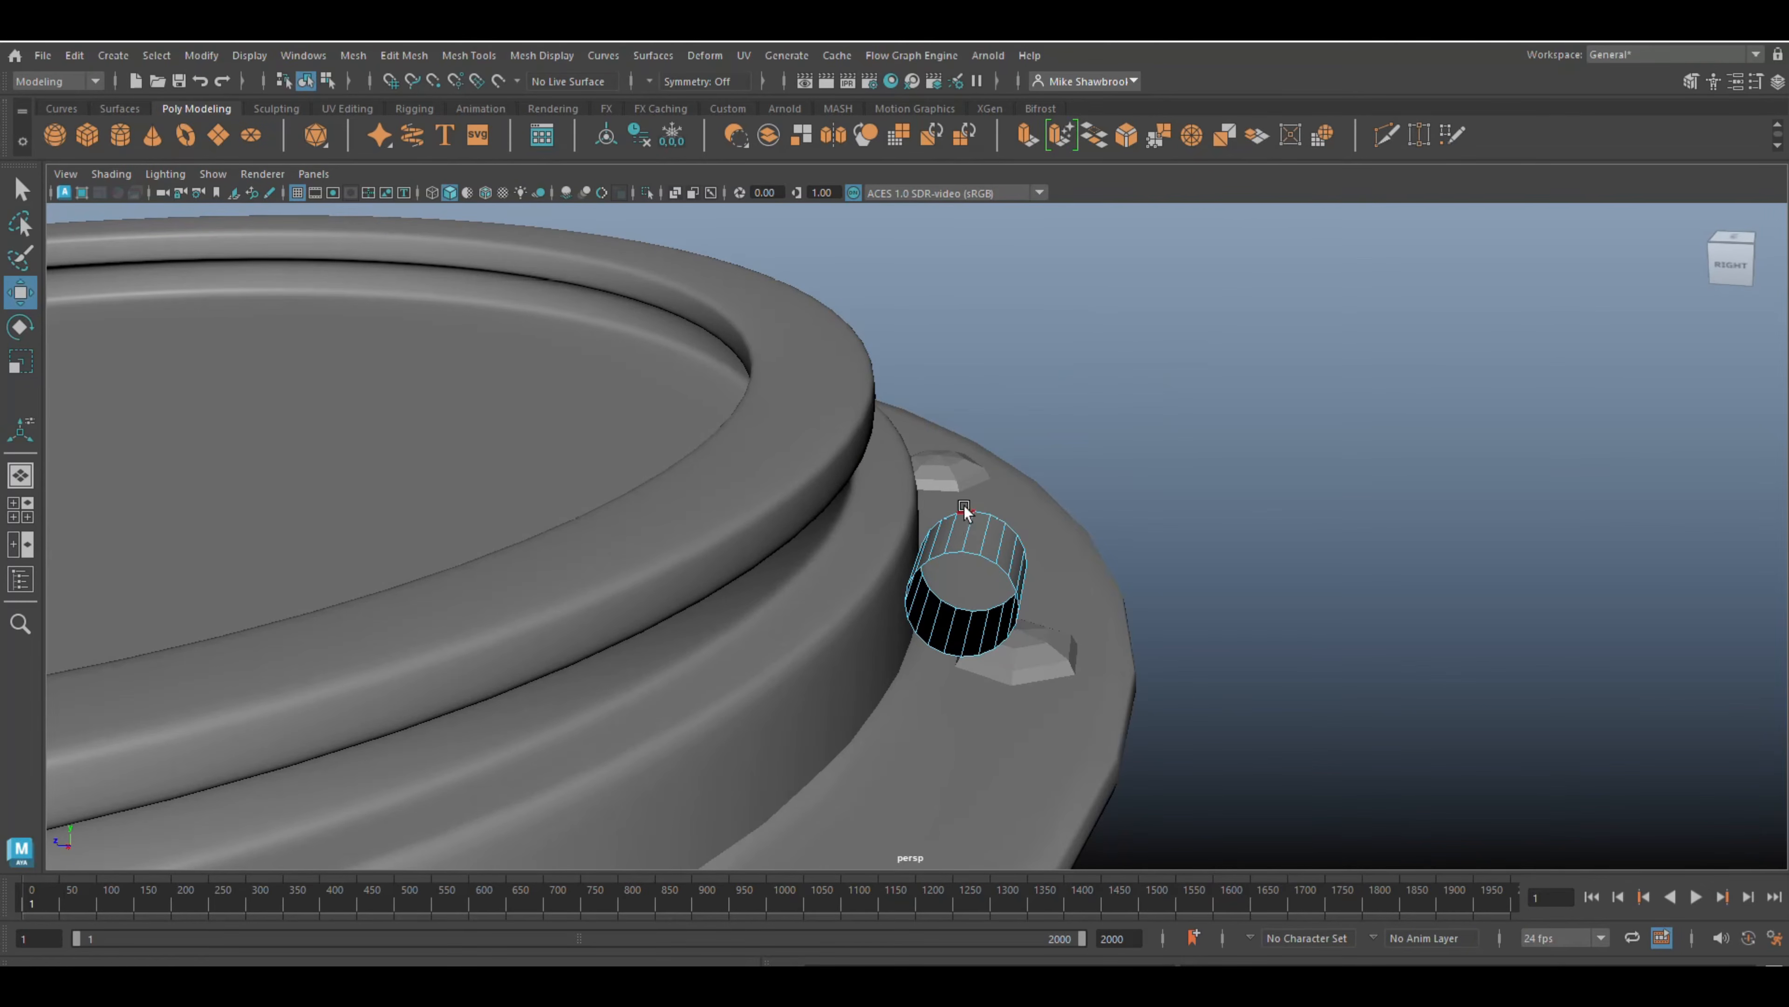
{"action": "double_click", "coordinate": [973, 554]}
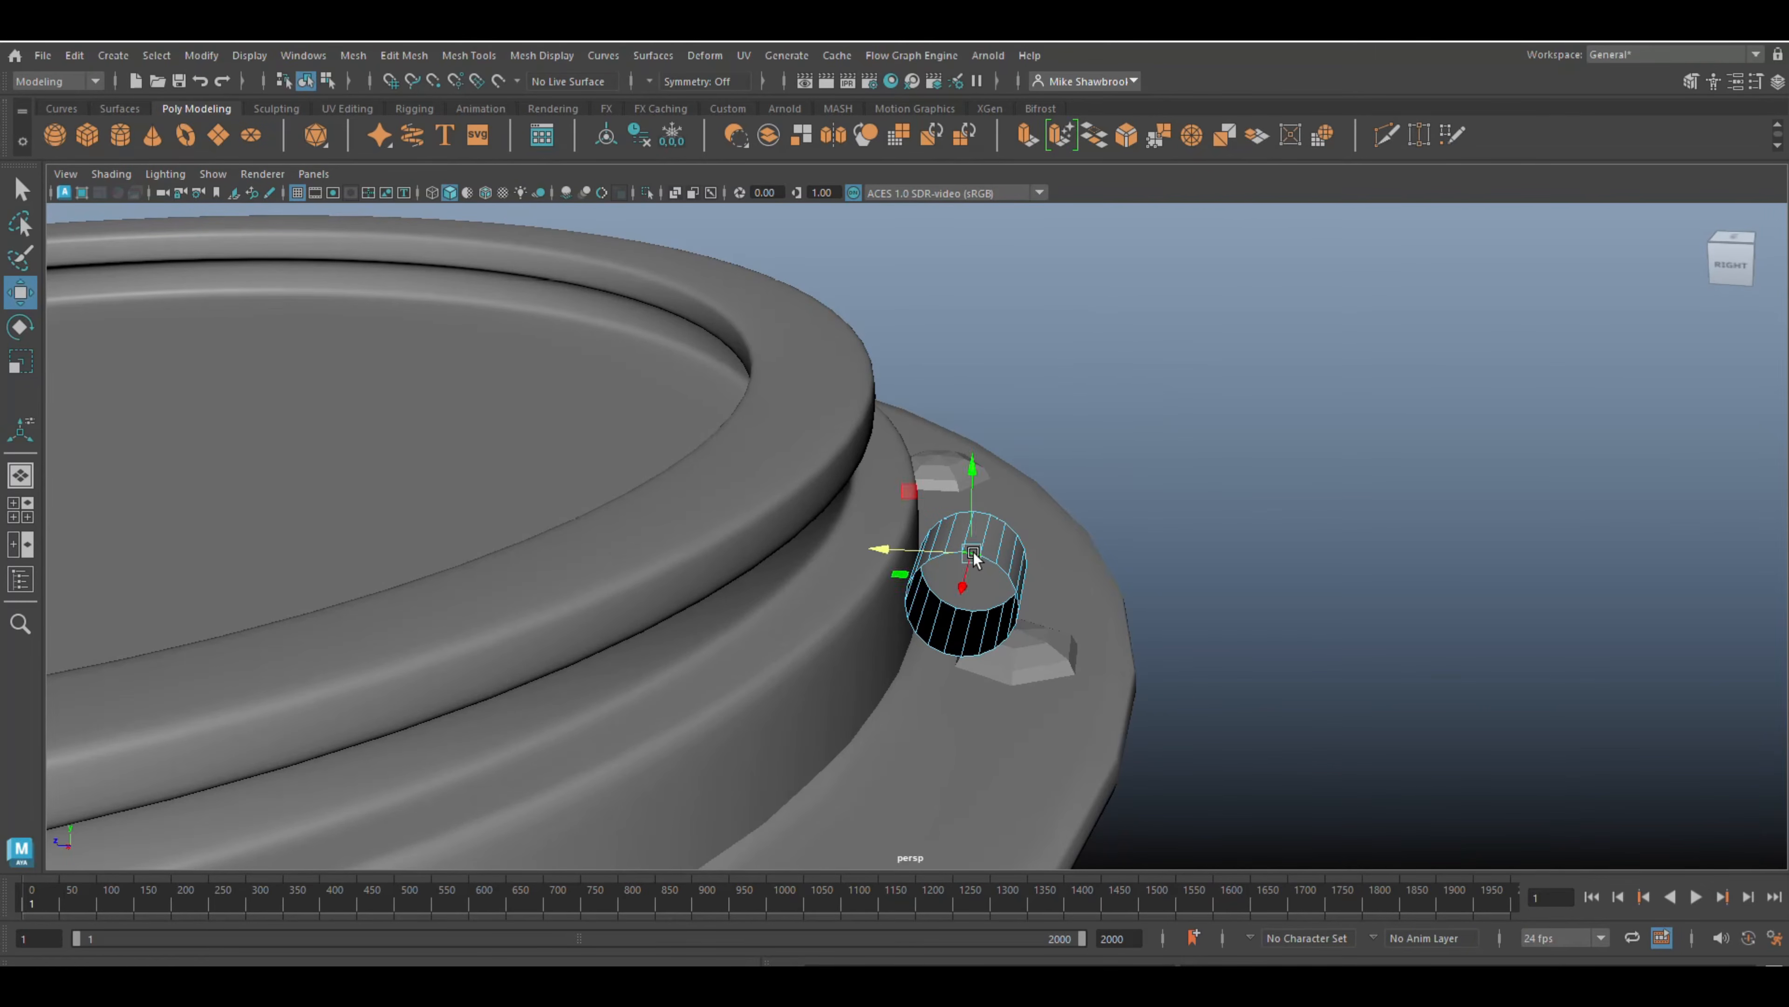
{"action": "double_click", "coordinate": [978, 513], "text": "shift"}
{"action": "key", "text": "ctrl+e"}
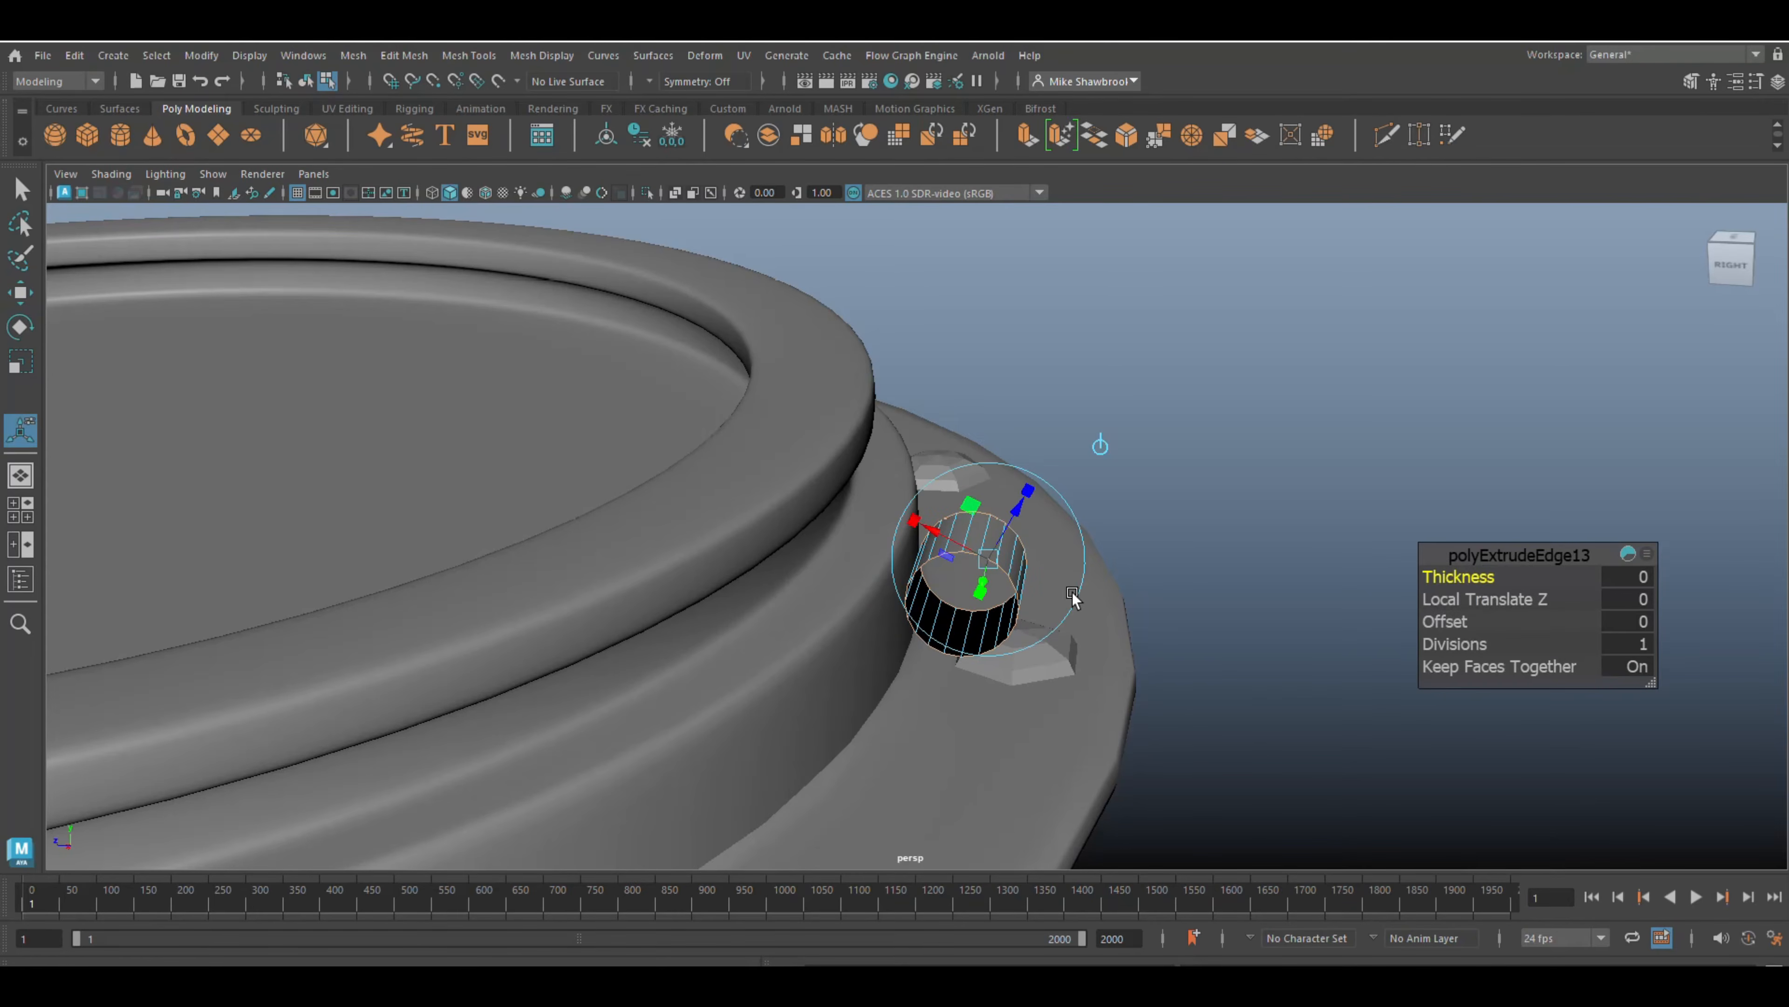
{"action": "key", "text": "r"}
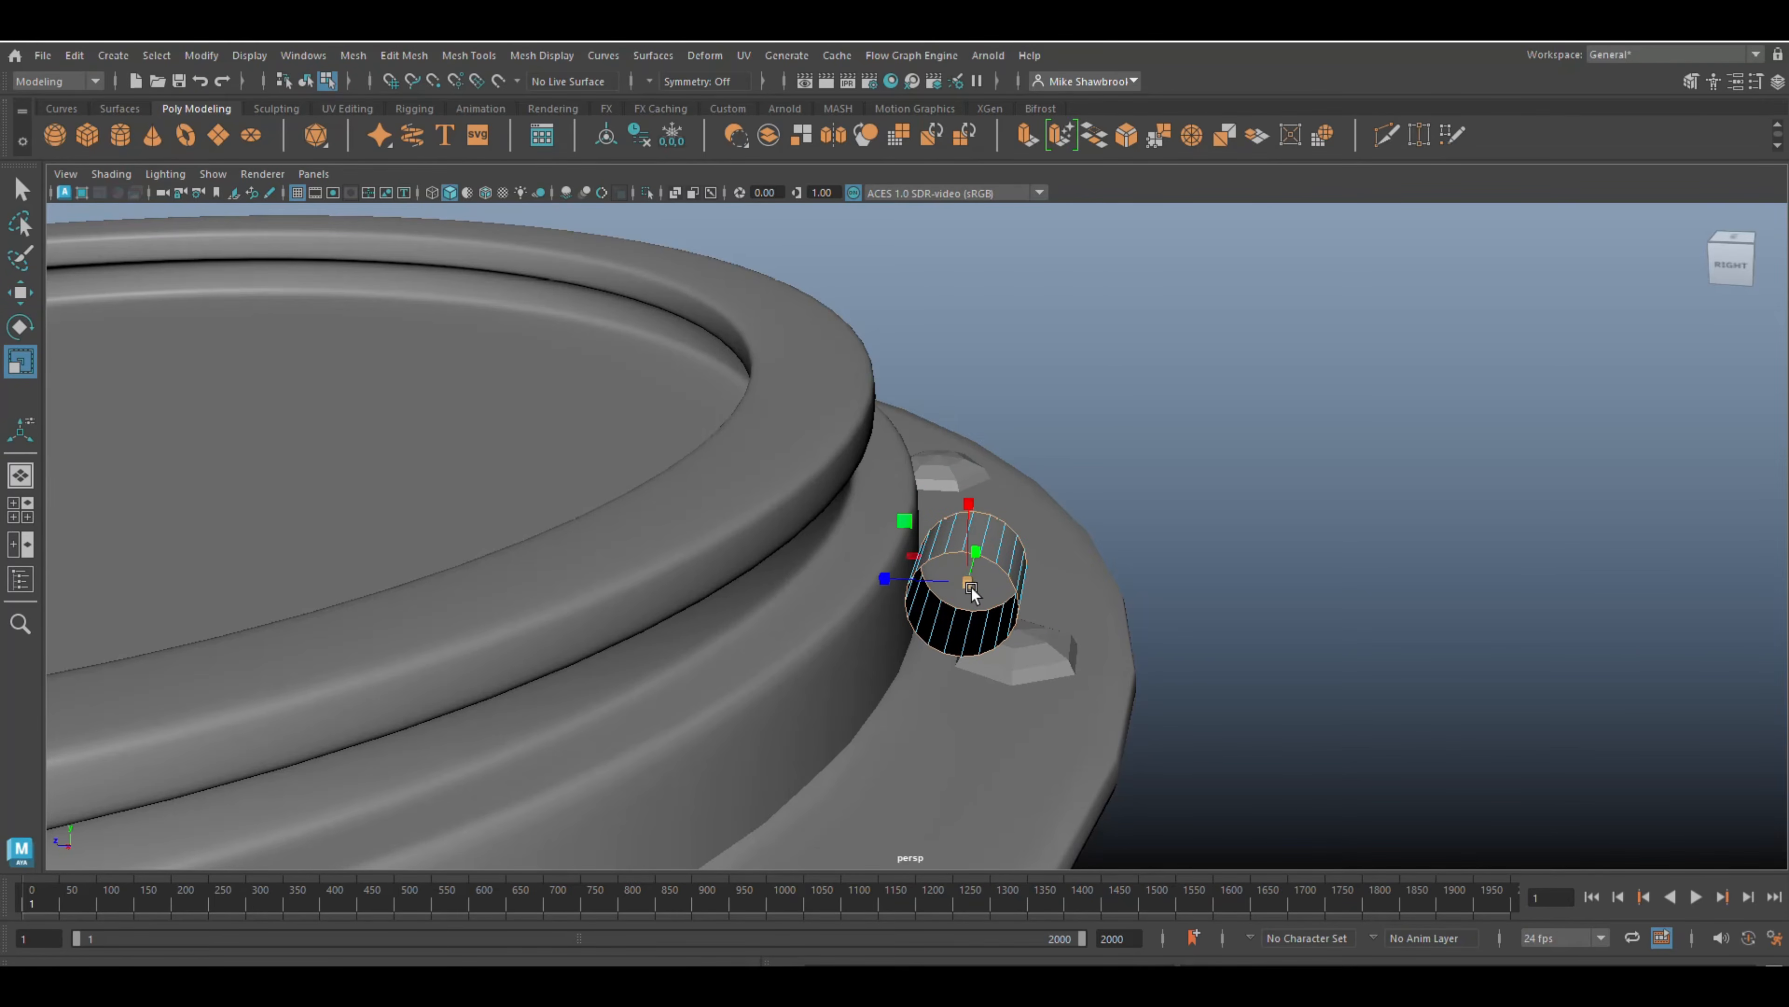
{"action": "left_click_drag", "start_coordinate": [968, 582], "coordinate": [1079, 578]}
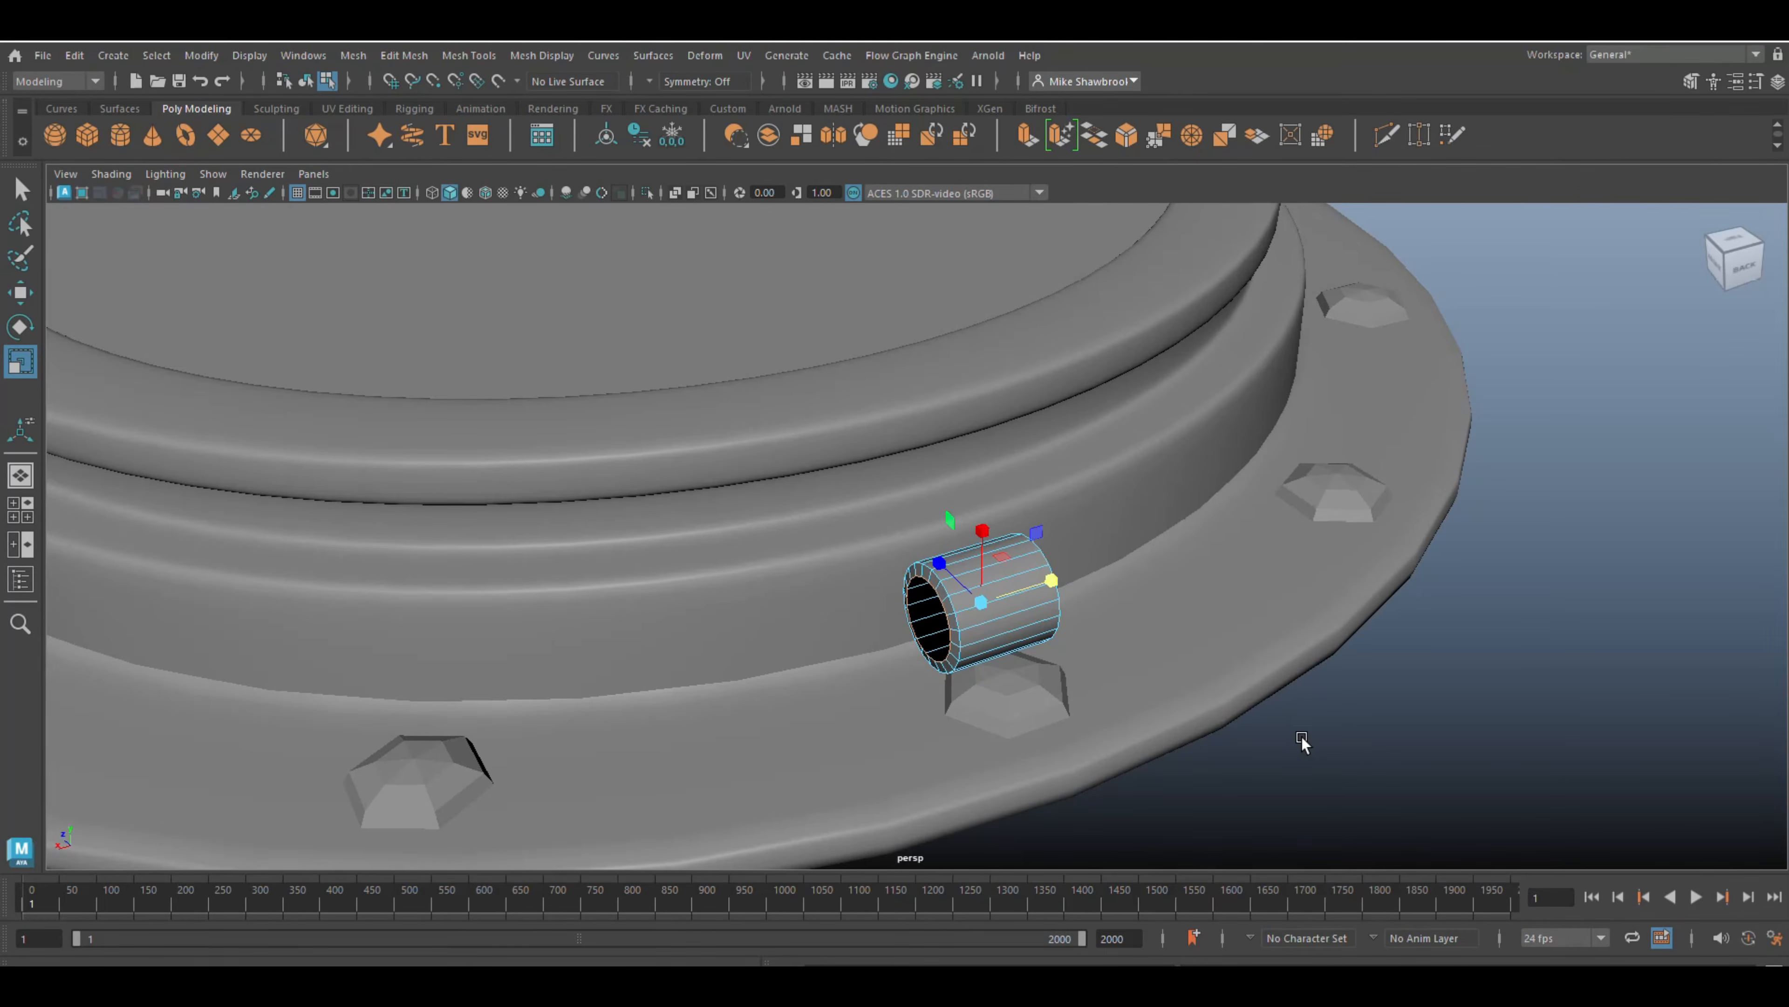
{"action": "left_click_drag", "start_coordinate": [1302, 740], "coordinate": [1413, 684], "text": "alt"}
- Move the whole tube slightly inward so it rests against the ring's outer wall
{"action": "right_click_drag", "start_coordinate": [940, 553], "coordinate": [1034, 433]}
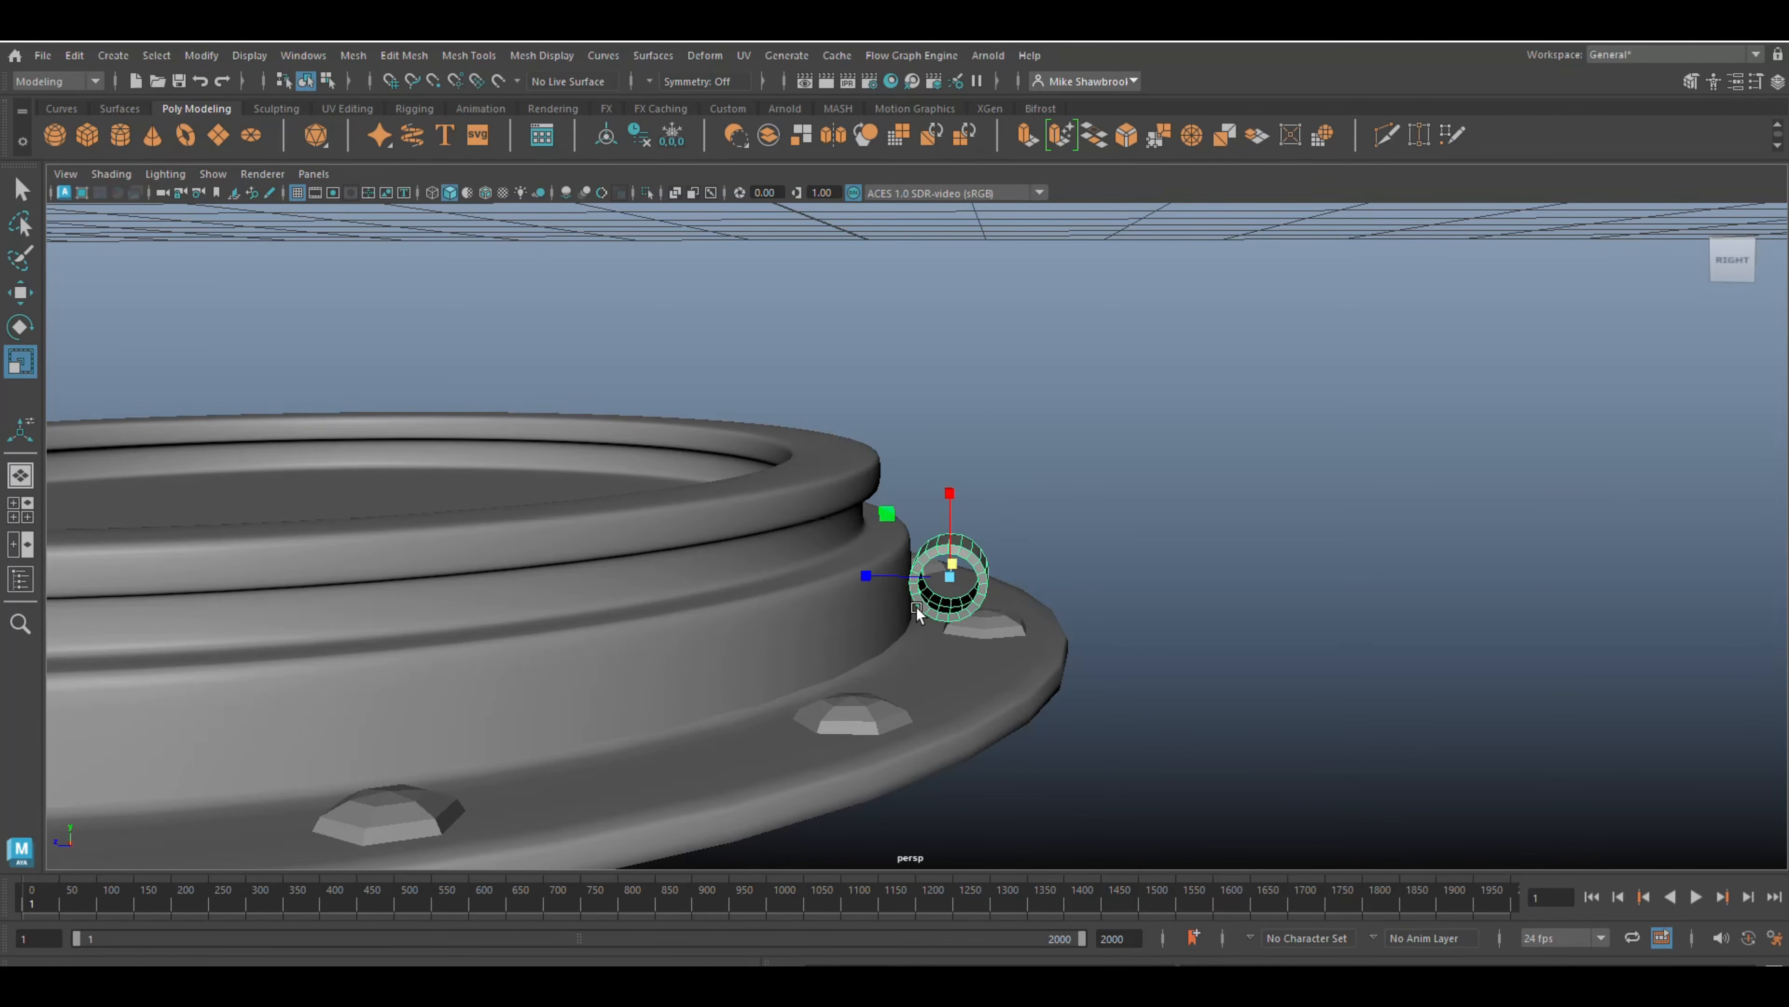
{"action": "key", "text": "w"}
{"action": "left_click_drag", "start_coordinate": [858, 582], "coordinate": [852, 592]}
{"action": "left_click", "coordinate": [1314, 560]}
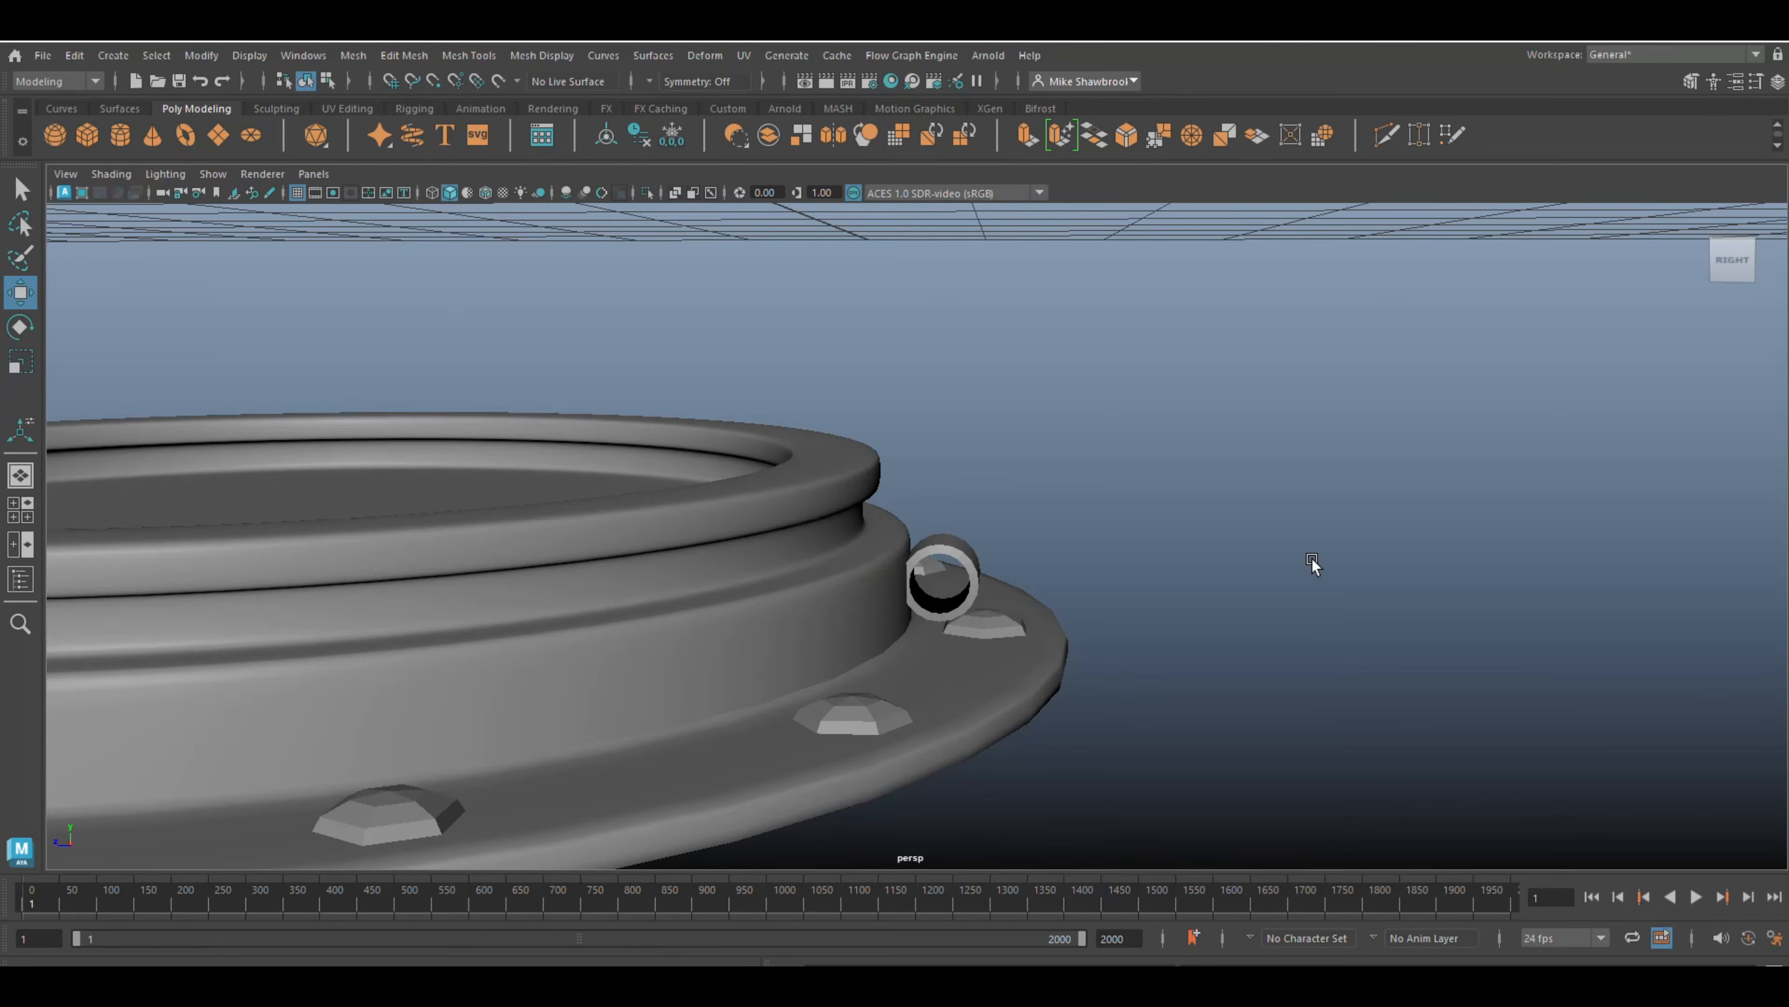
- Scale the tube along its own axis into a longer hinge barrel
{"action": "left_click_drag", "start_coordinate": [1314, 560], "coordinate": [928, 602], "text": "alt"}
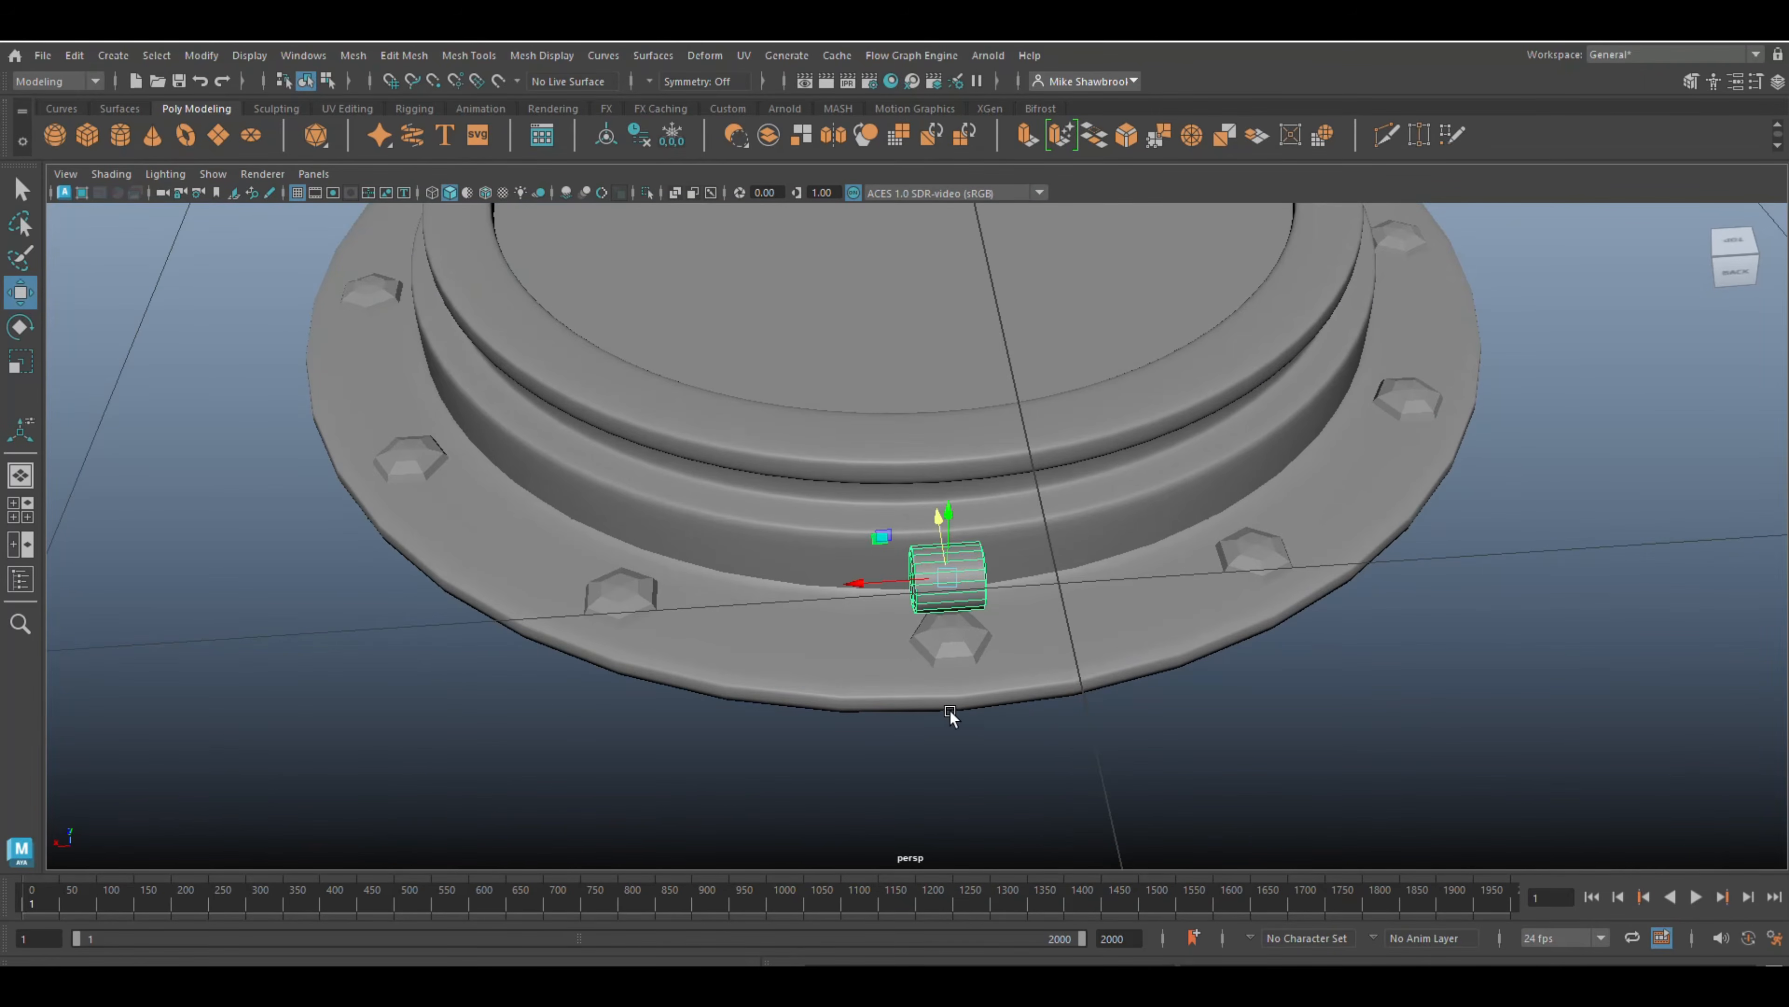
{"action": "key", "text": "r"}
{"action": "left_click_drag", "start_coordinate": [1034, 574], "coordinate": [1225, 623]}
{"action": "left_click", "coordinate": [1233, 631]}
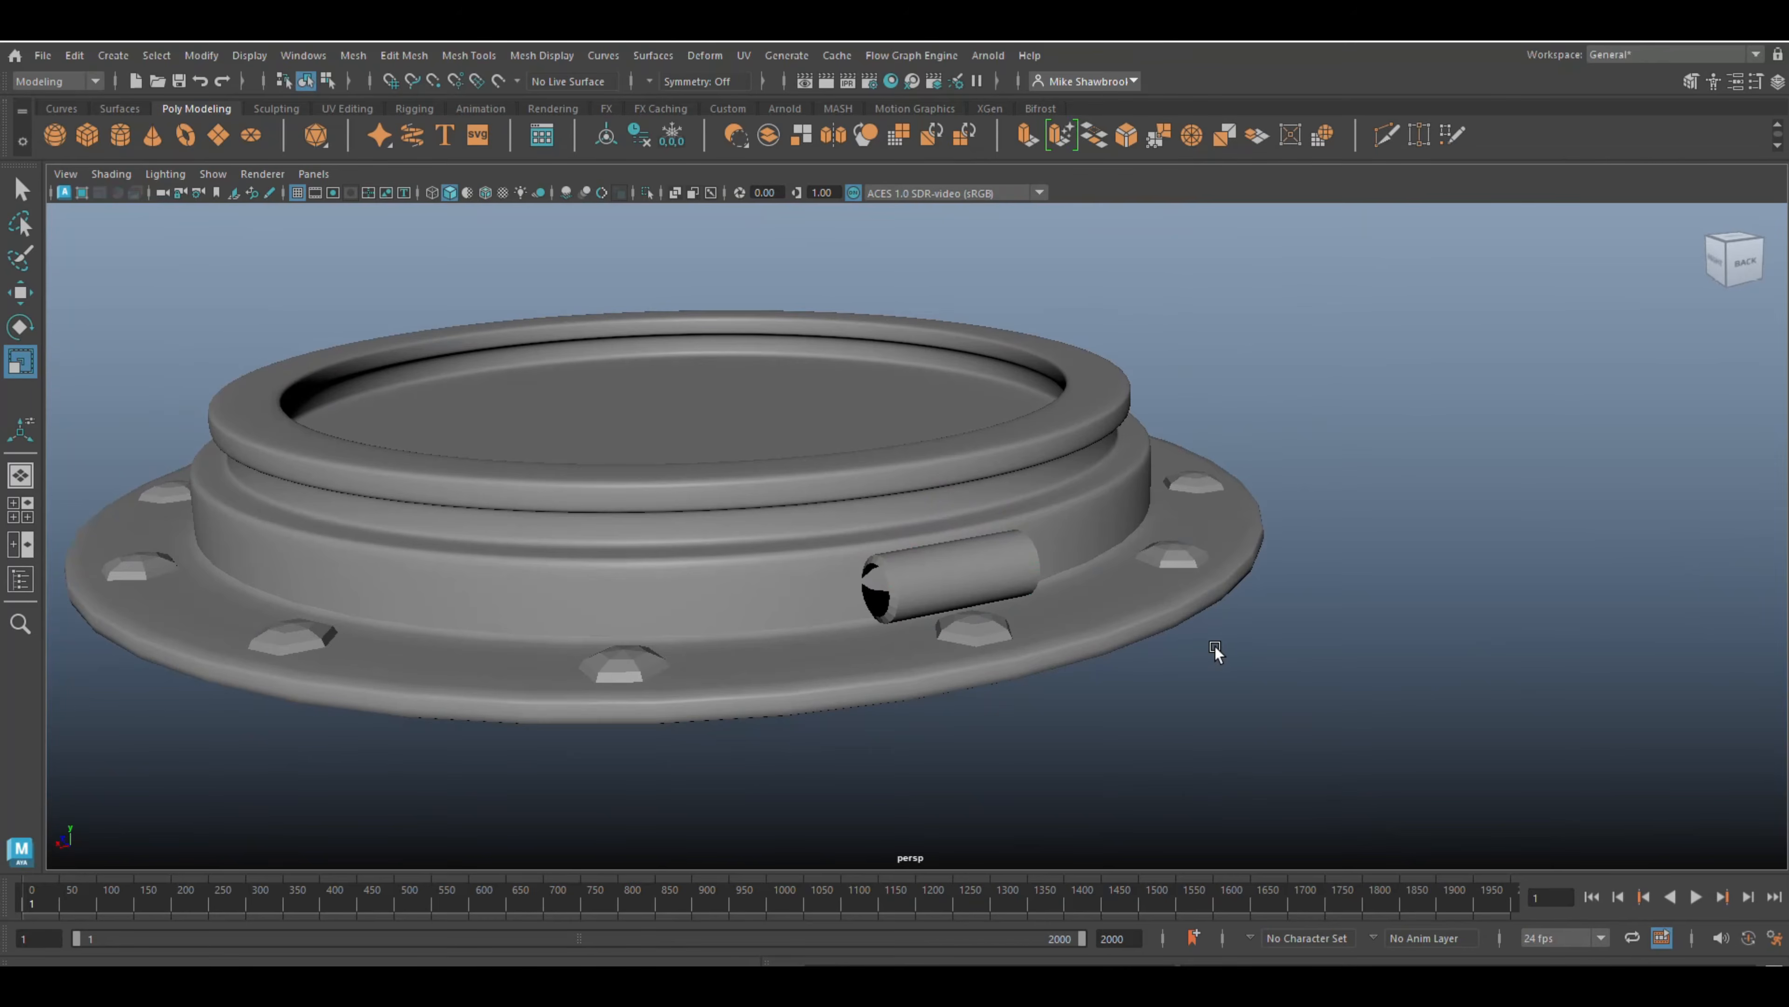
- Create a polygon sphere and rotate it about Z so that its poles point sideways
{"action": "left_click", "coordinate": [55, 135]}
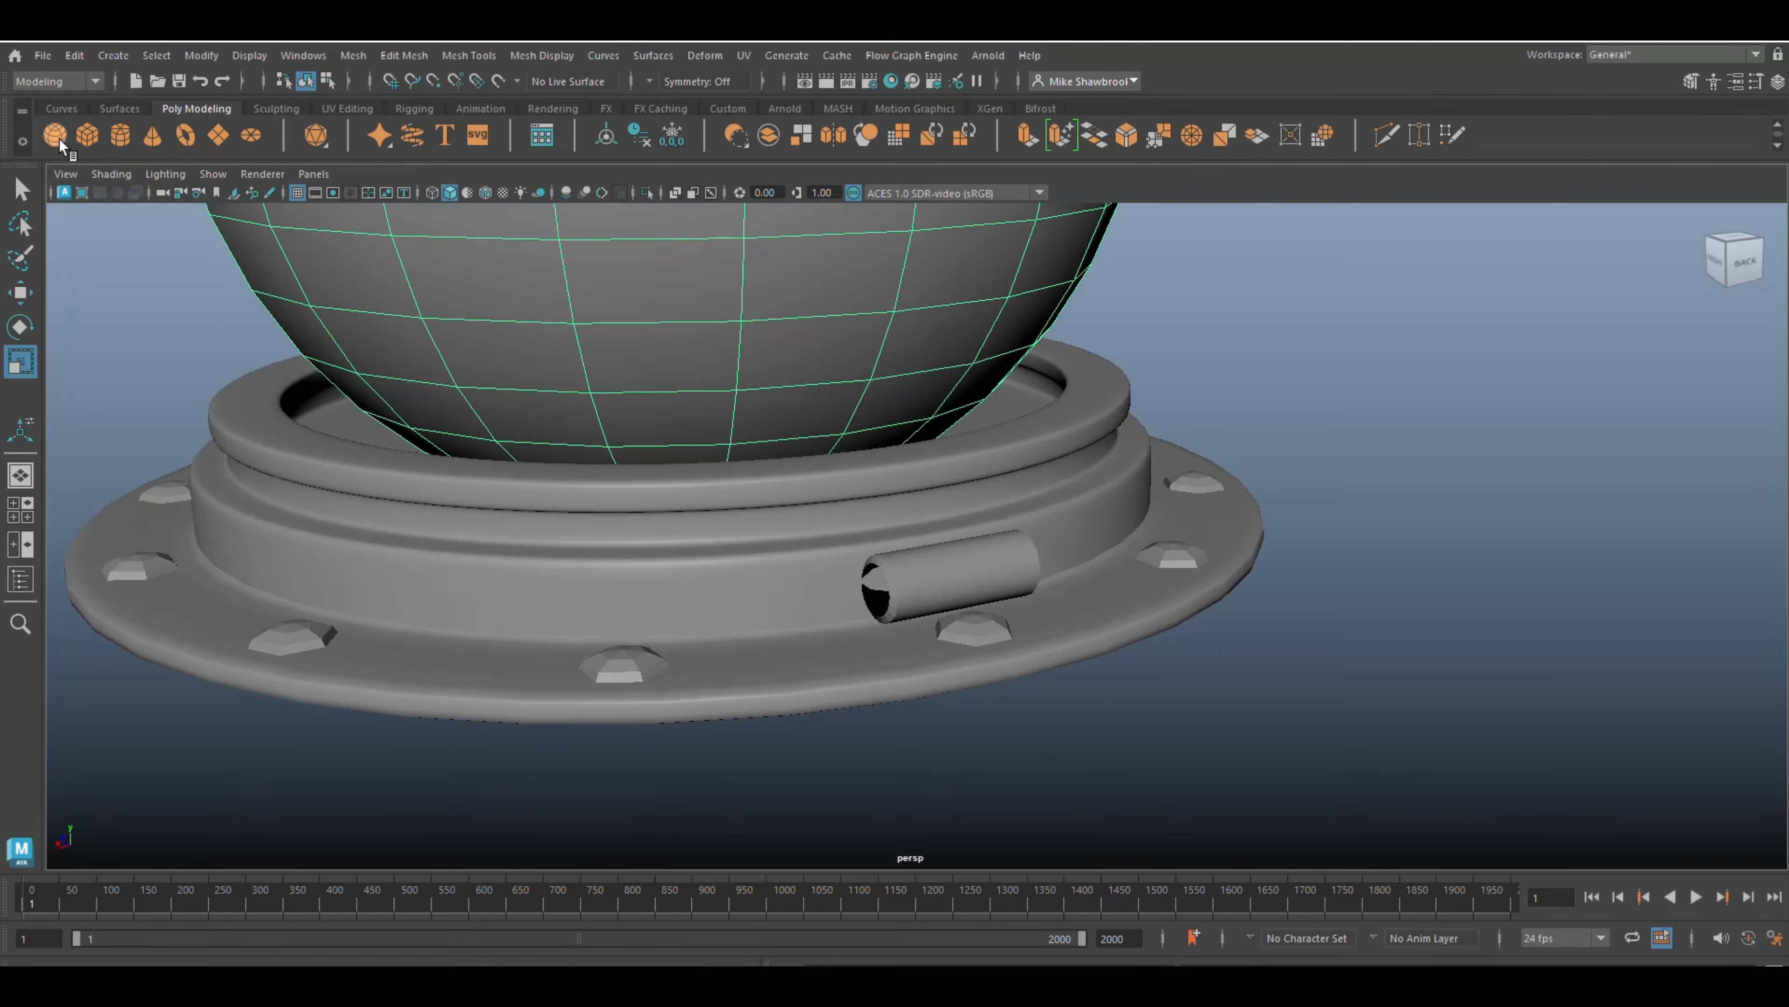
{"action": "scroll", "coordinate": [509, 414], "scroll_direction": "down", "scroll_amount": 3}
{"action": "scroll", "coordinate": [509, 413], "scroll_direction": "down", "scroll_amount": 3}
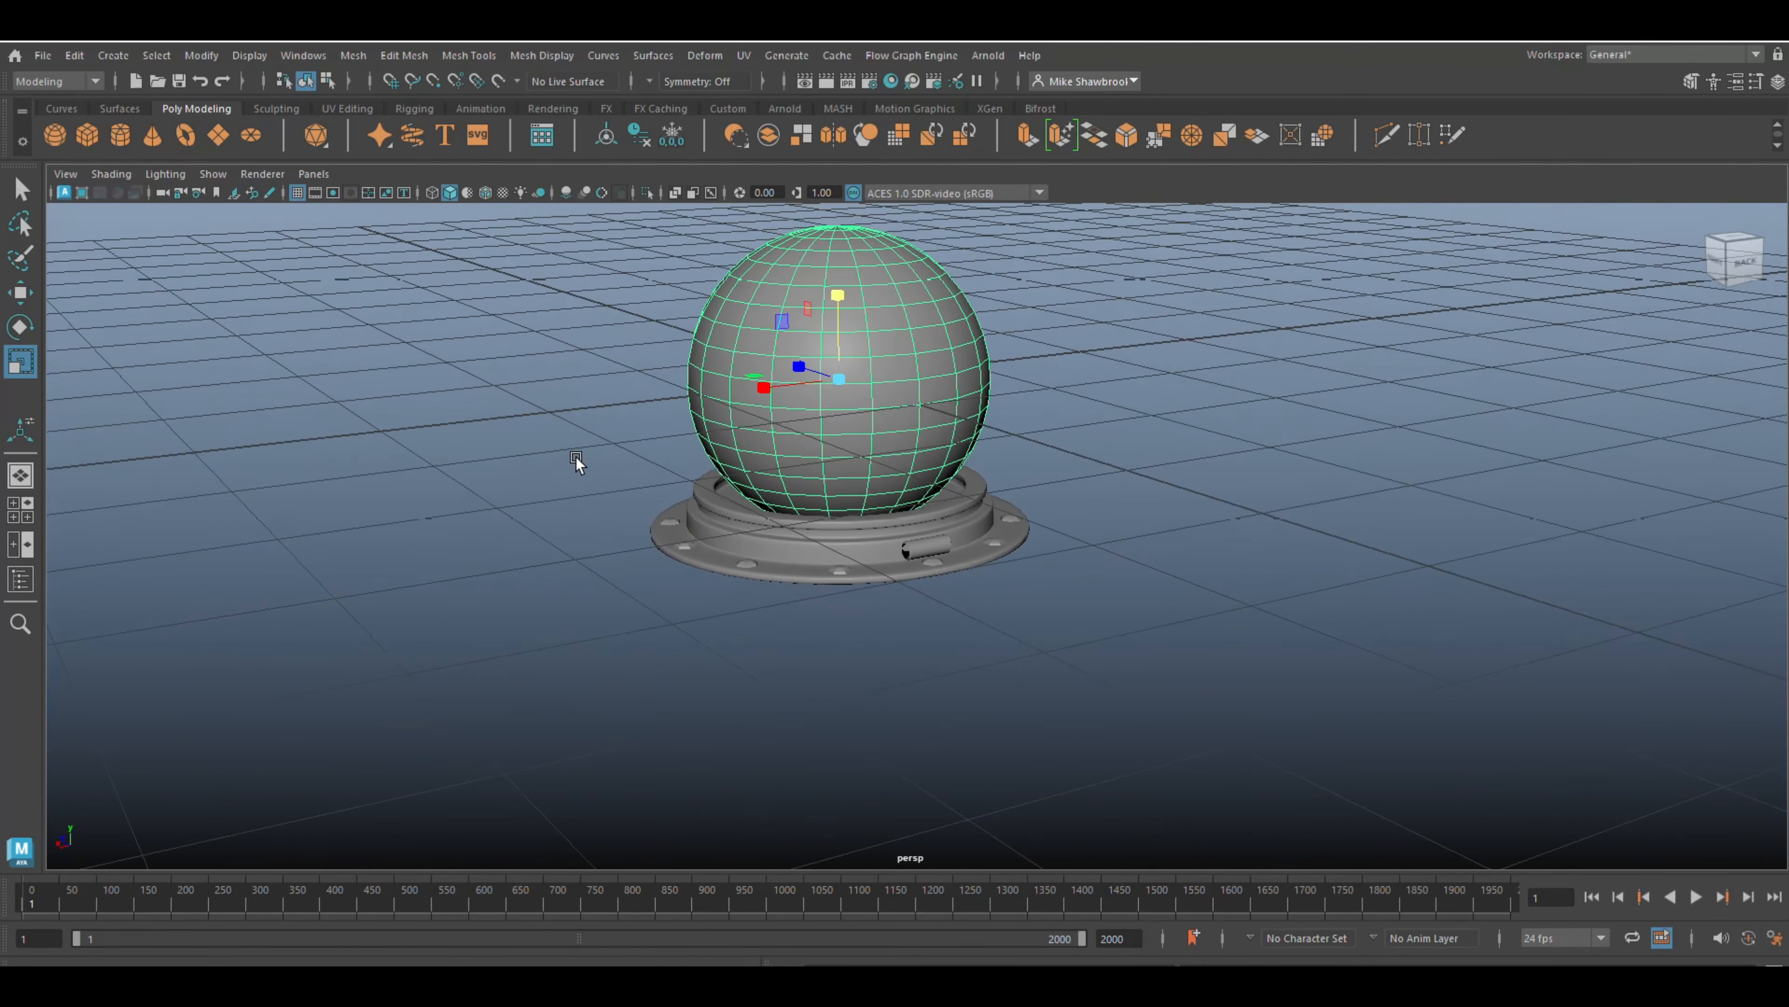
{"action": "key", "text": "e"}
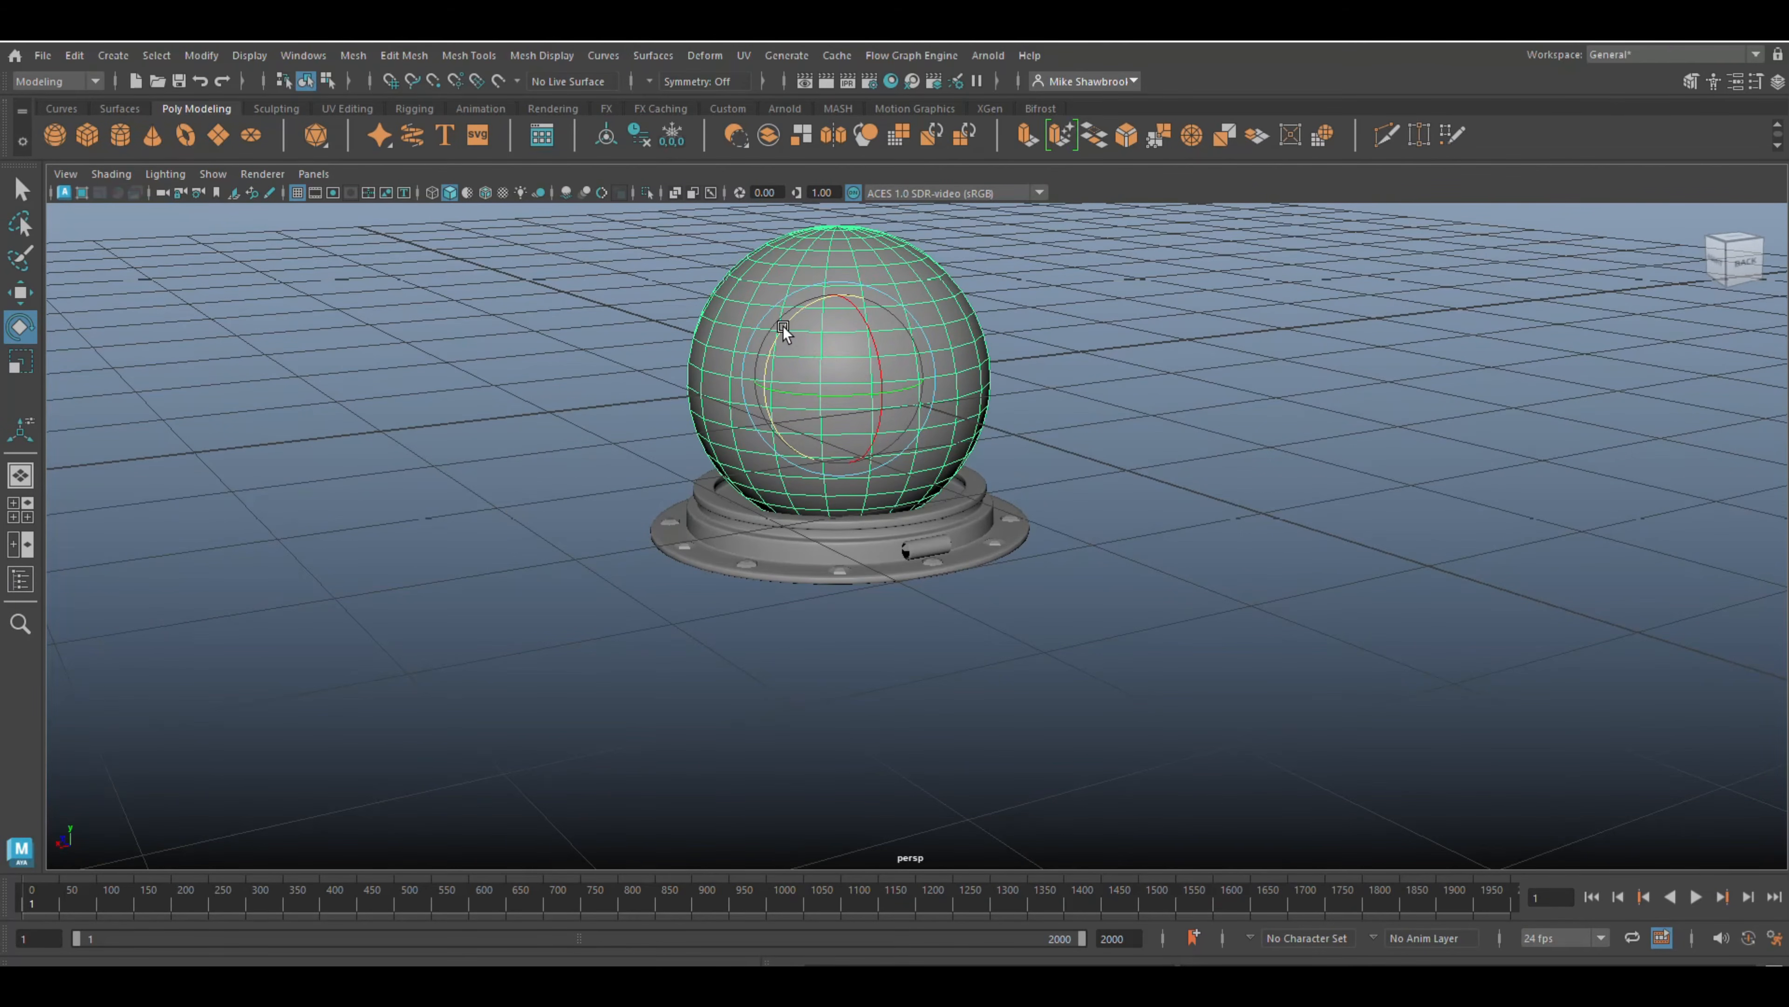
{"action": "left_click_drag", "start_coordinate": [783, 326], "coordinate": [789, 448]}
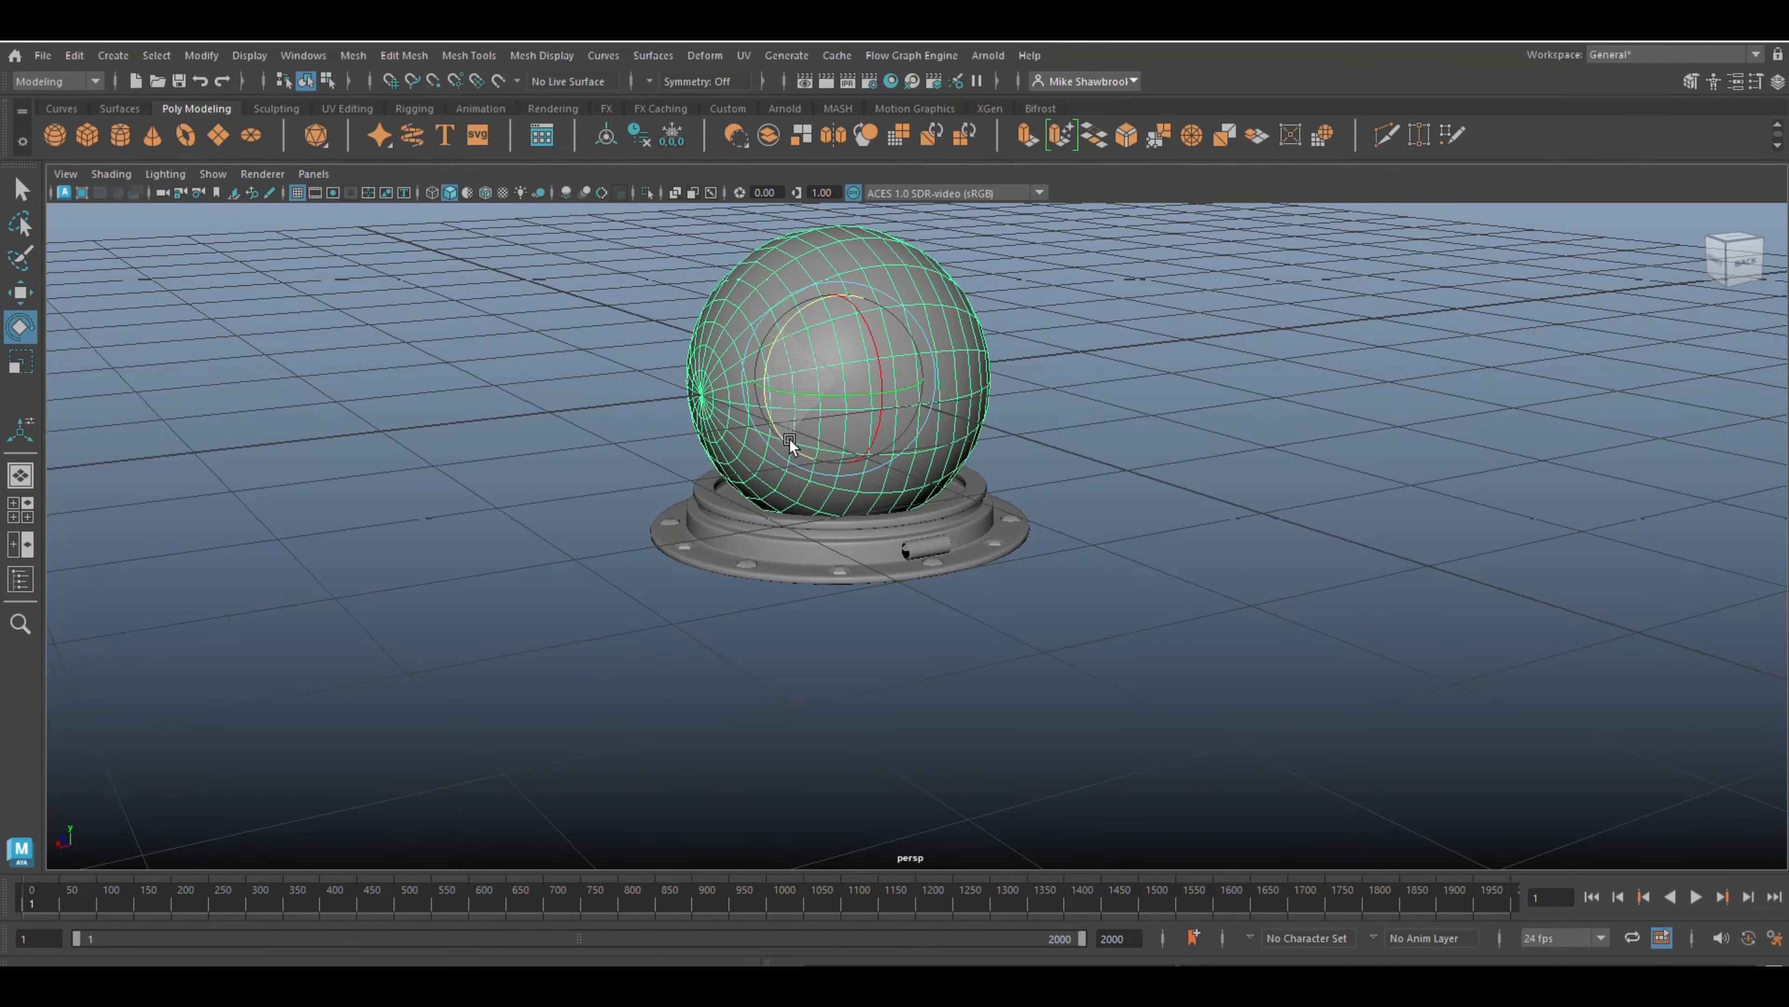
- Delete the faces of the sphere's +X half in the front view, leaving a hemisphere cut at the centre line
{"action": "left_click", "coordinate": [22, 519]}
{"action": "key", "text": "space"}
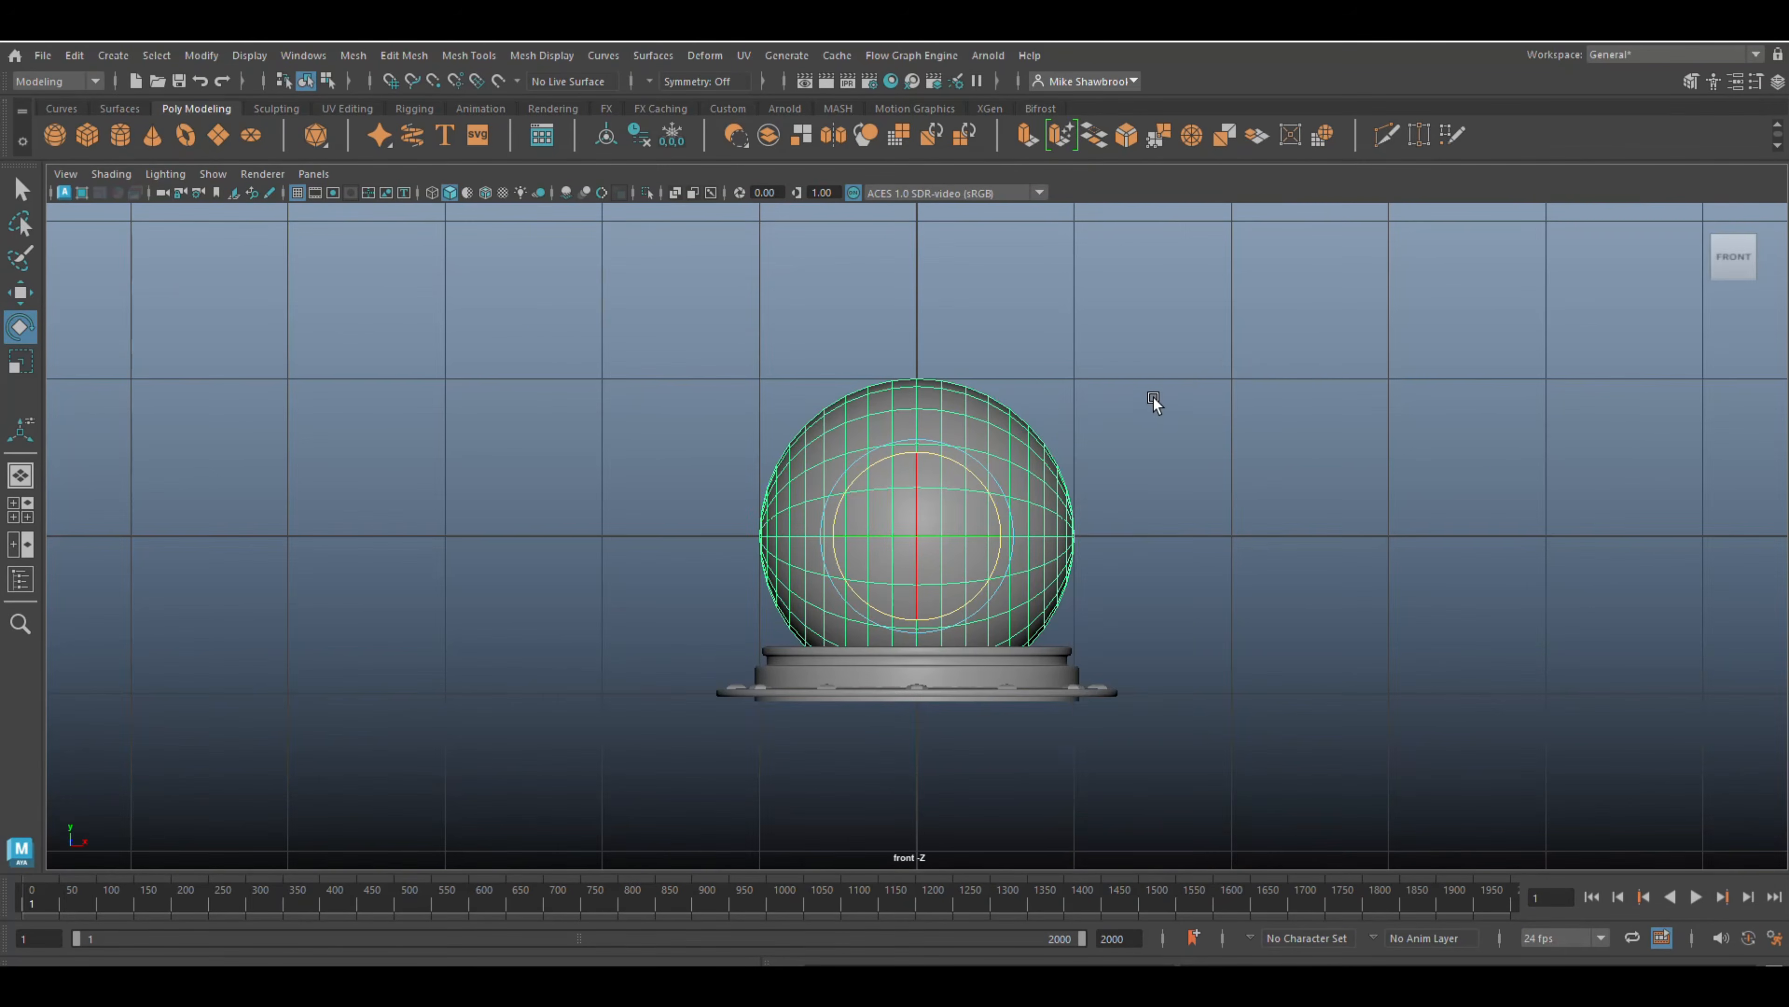
{"action": "right_click_drag", "start_coordinate": [1154, 397], "coordinate": [1155, 448]}
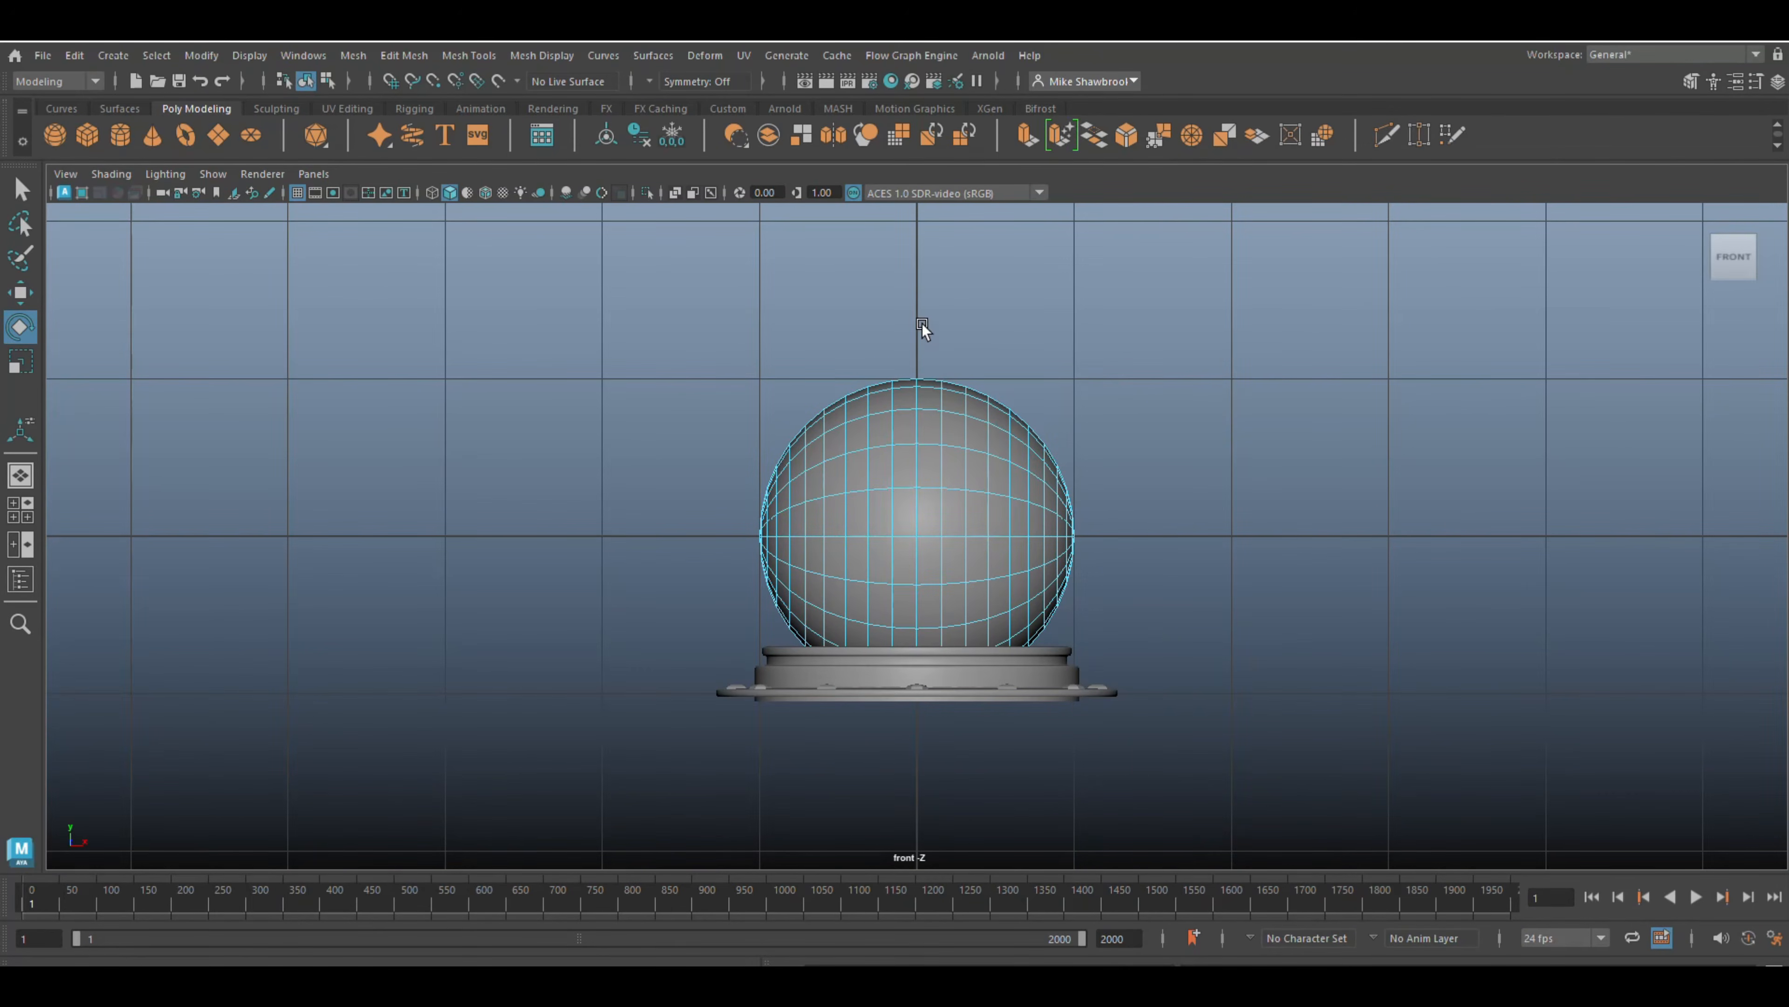
{"action": "left_click_drag", "start_coordinate": [921, 323], "coordinate": [1349, 825]}
{"action": "key", "text": "Delete"}
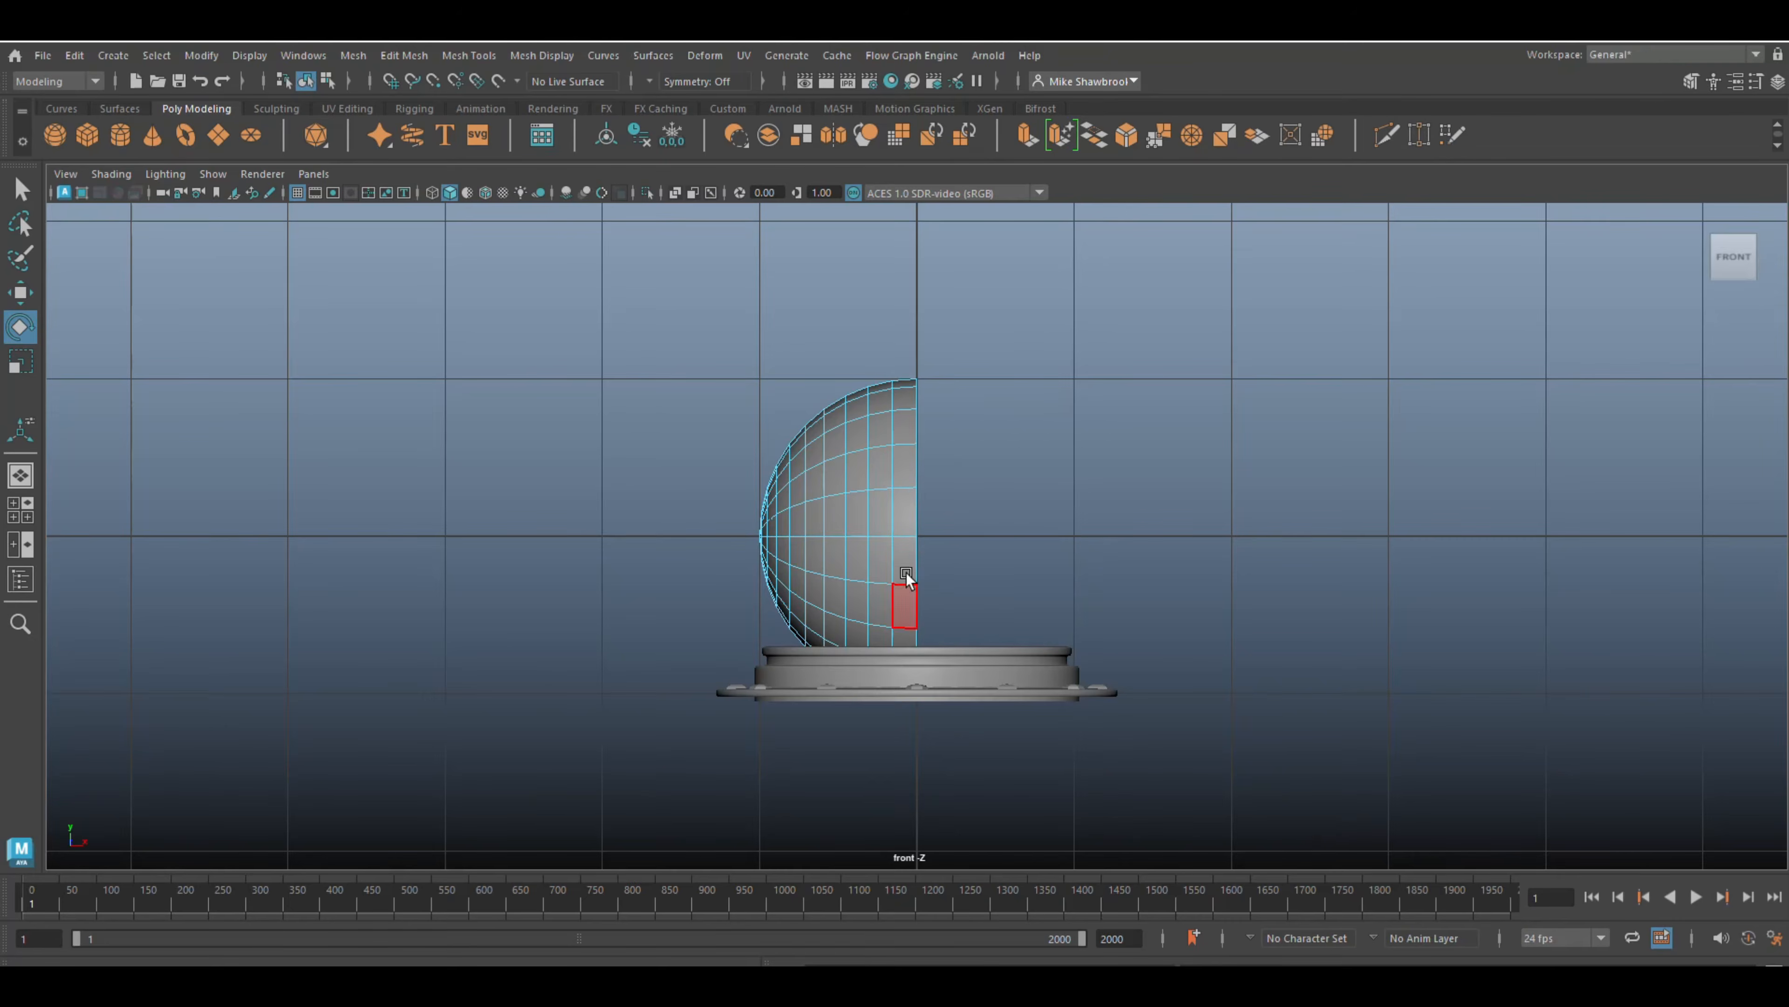
{"action": "right_click_drag", "start_coordinate": [876, 479], "coordinate": [1000, 429]}
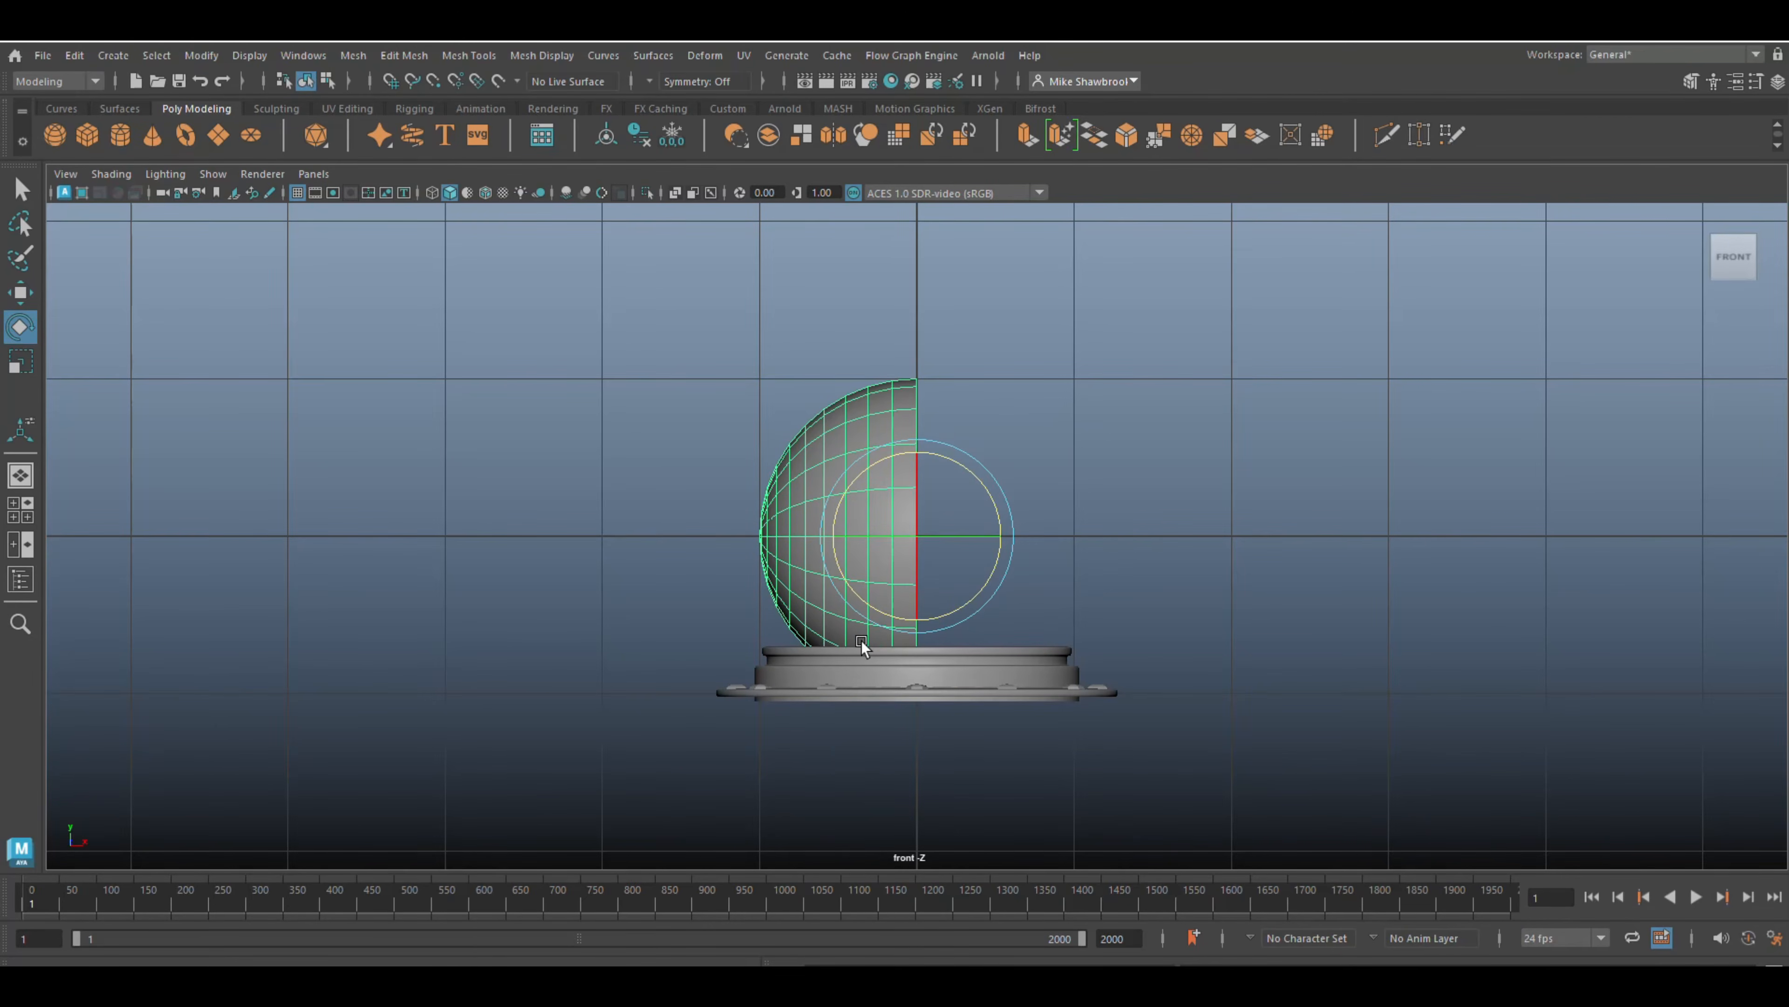
- Scale the hemisphere down uniformly to a small cap and move it down and back beside the hinge barrel
{"action": "key", "text": "r"}
{"action": "left_click_drag", "start_coordinate": [909, 545], "coordinate": [422, 636]}
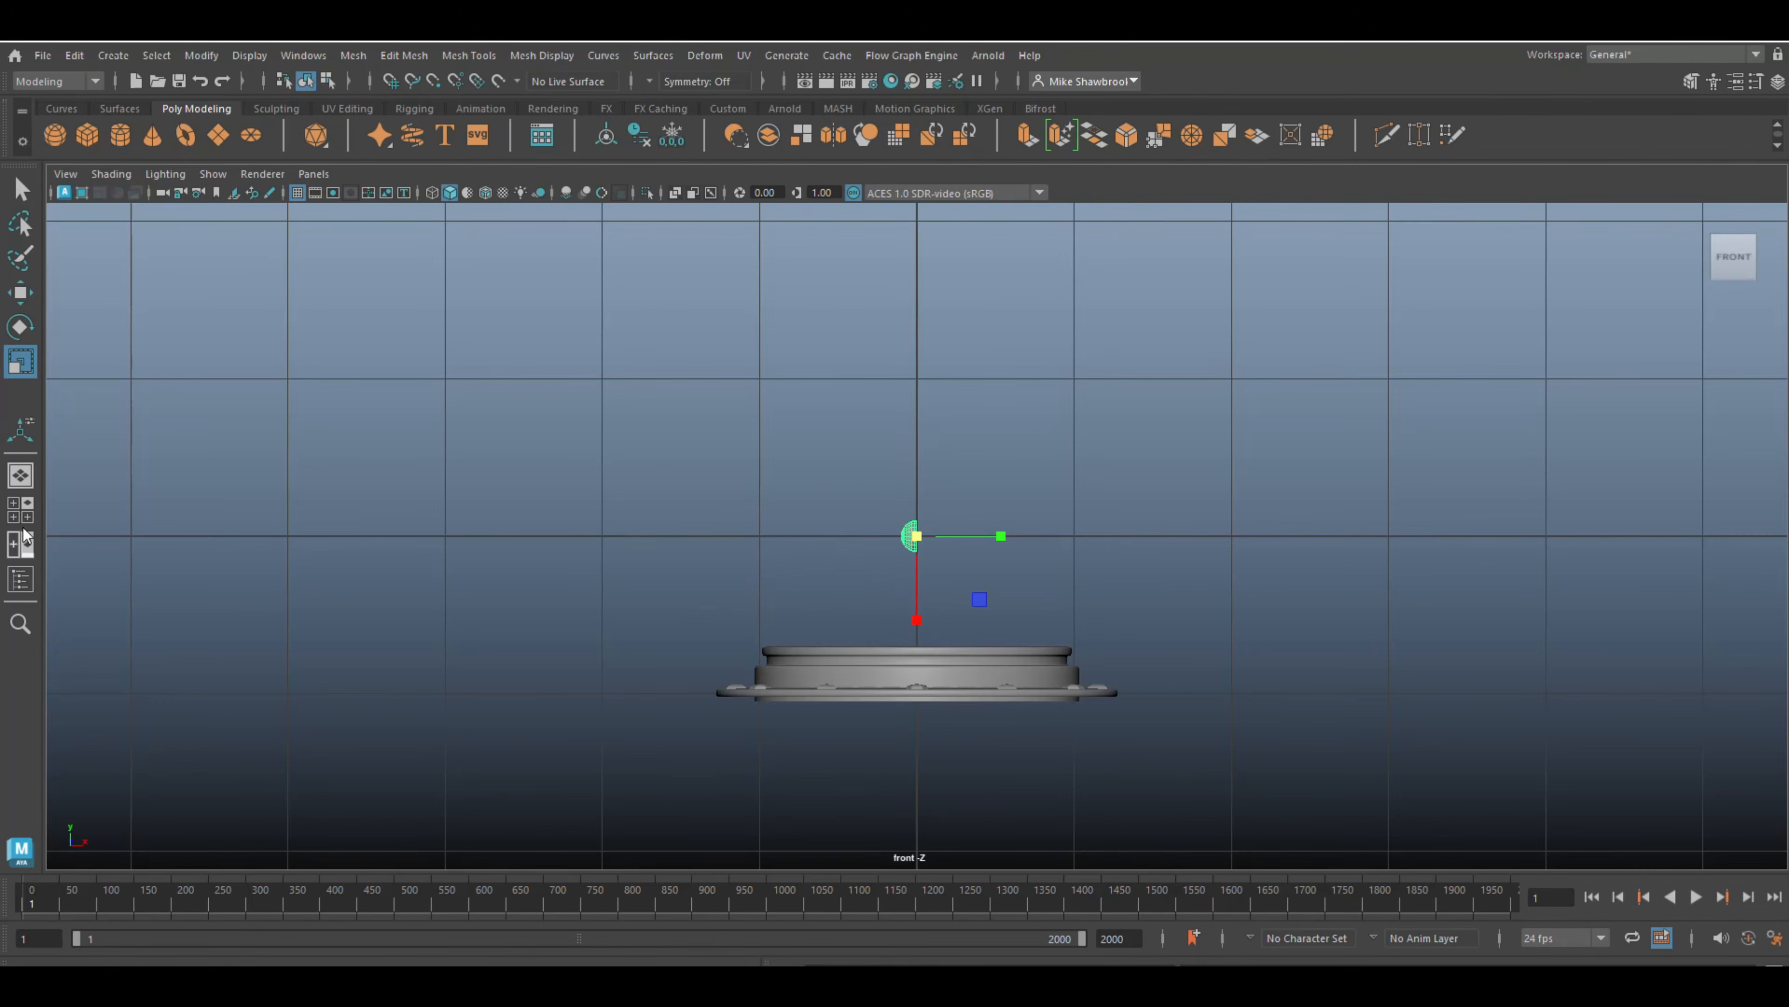
{"action": "left_click", "coordinate": [19, 509]}
{"action": "key", "text": "space"}
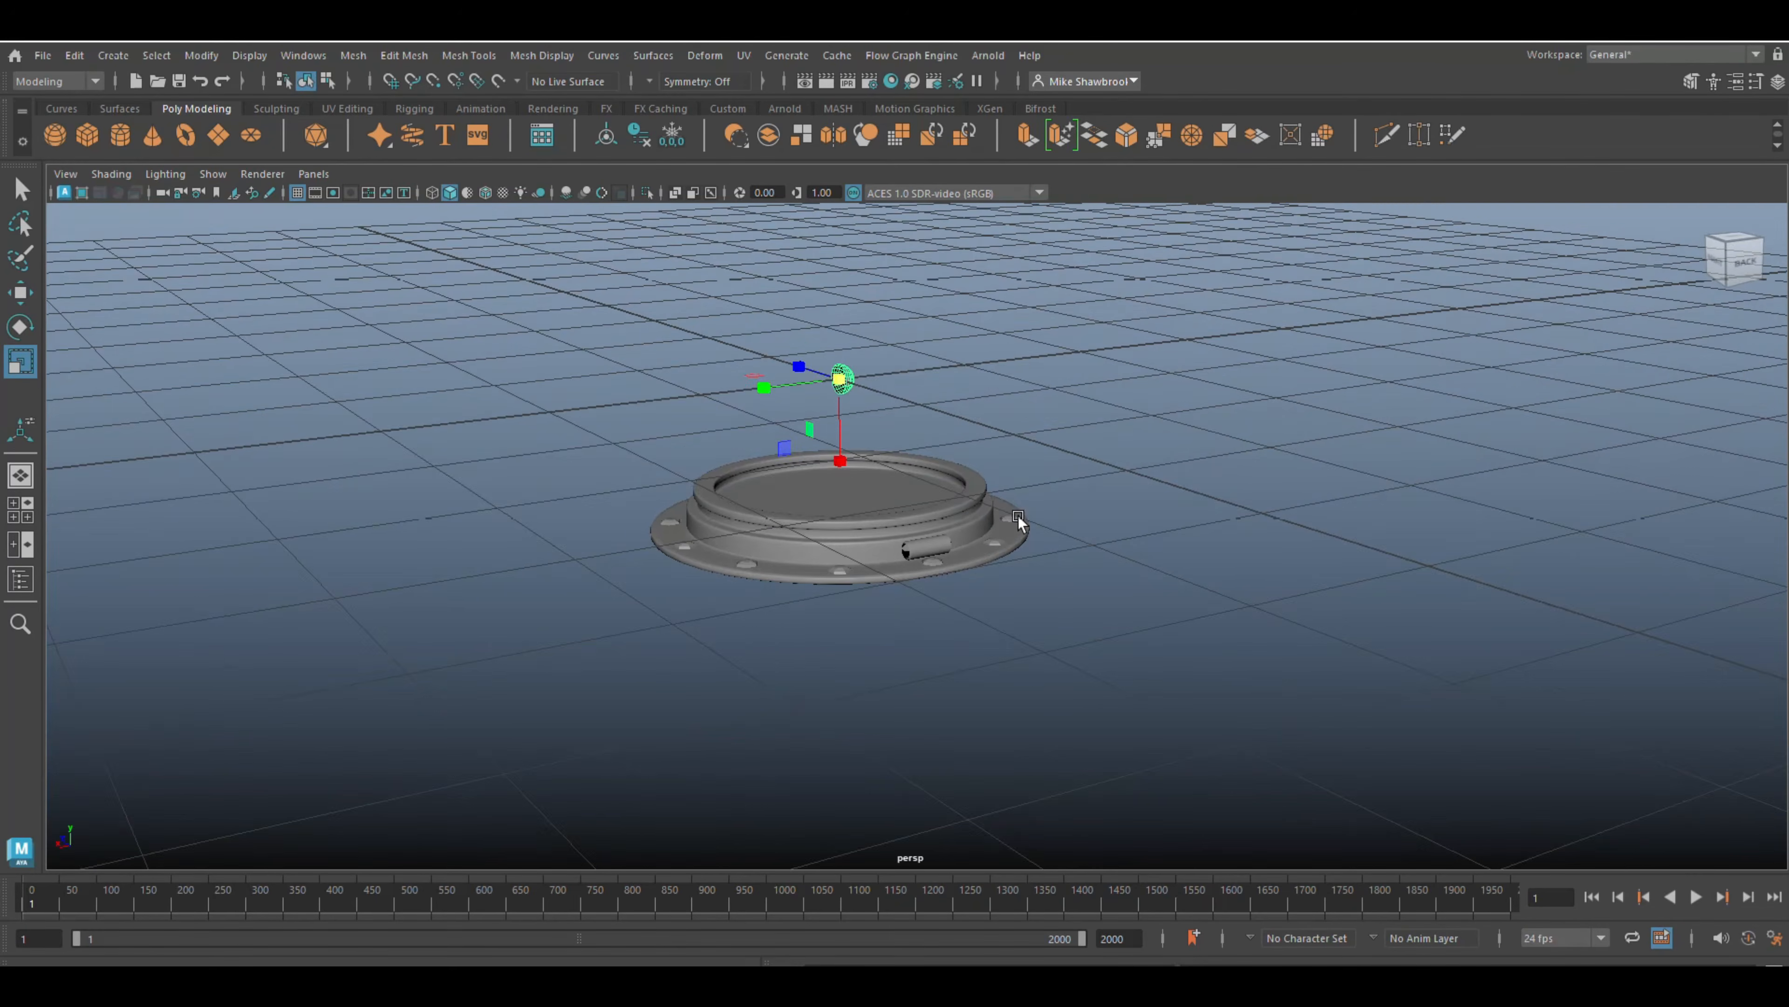
{"action": "scroll", "coordinate": [1005, 535], "scroll_direction": "up", "scroll_amount": 5}
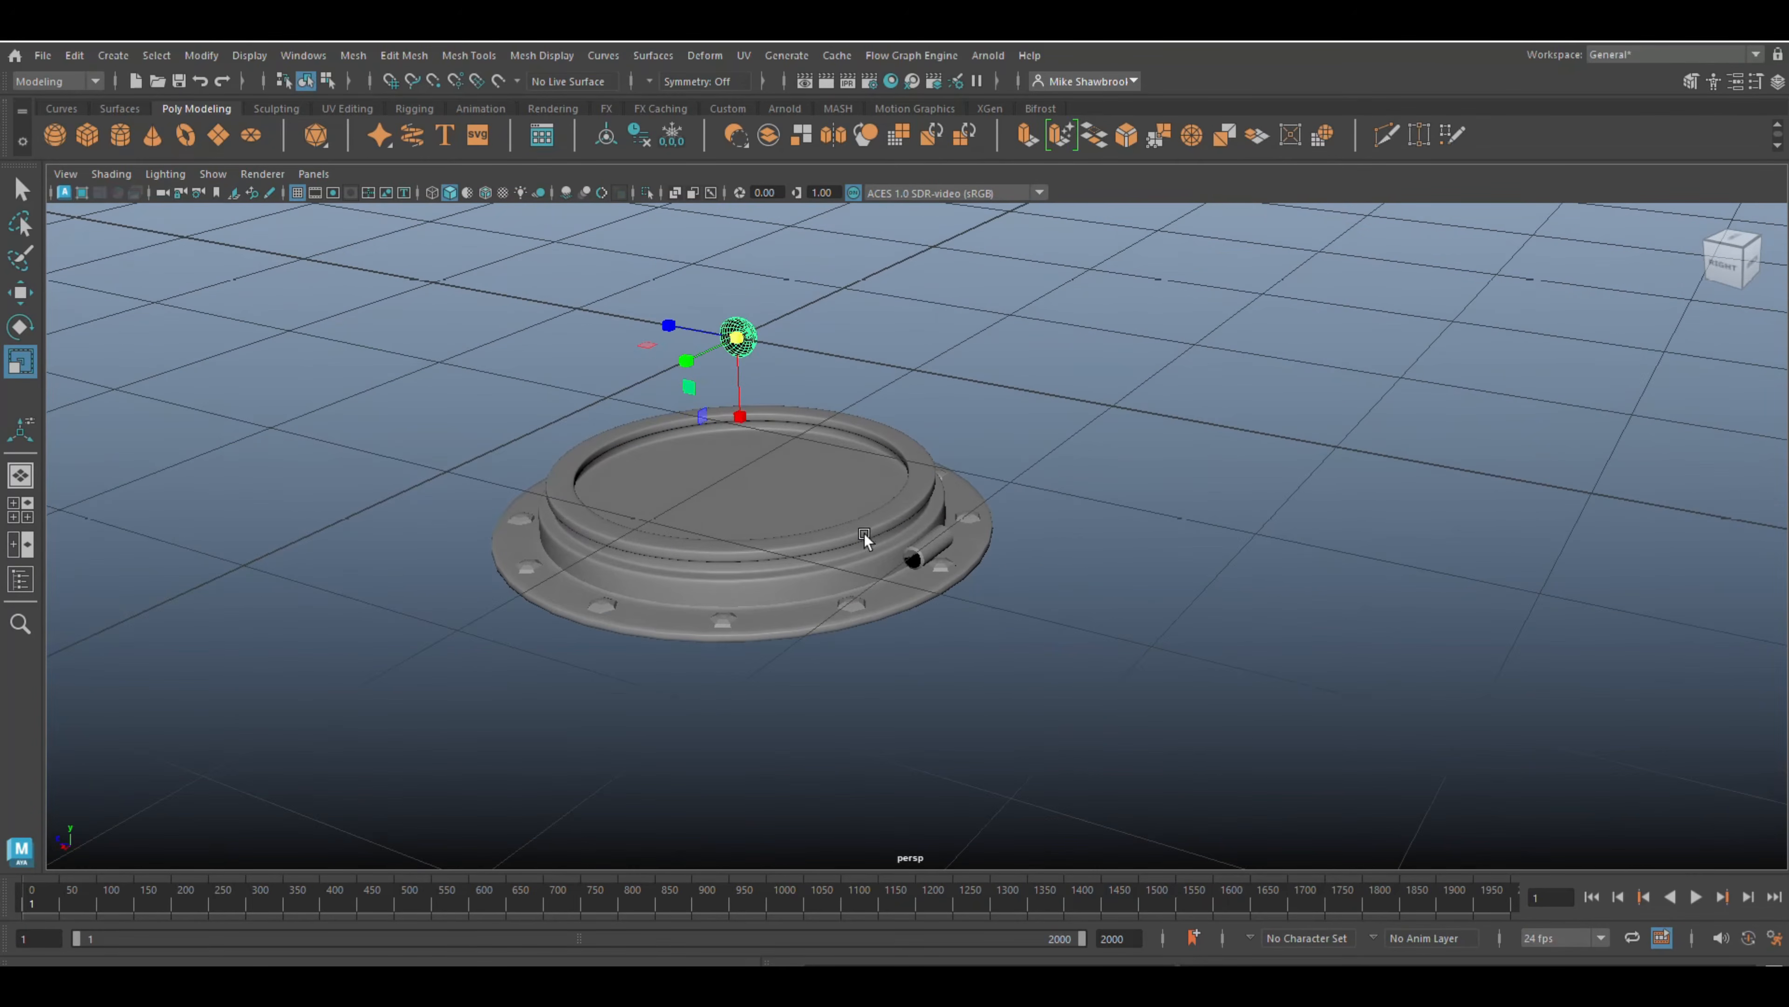
{"action": "key", "text": "w"}
{"action": "left_click_drag", "start_coordinate": [736, 267], "coordinate": [739, 416]}
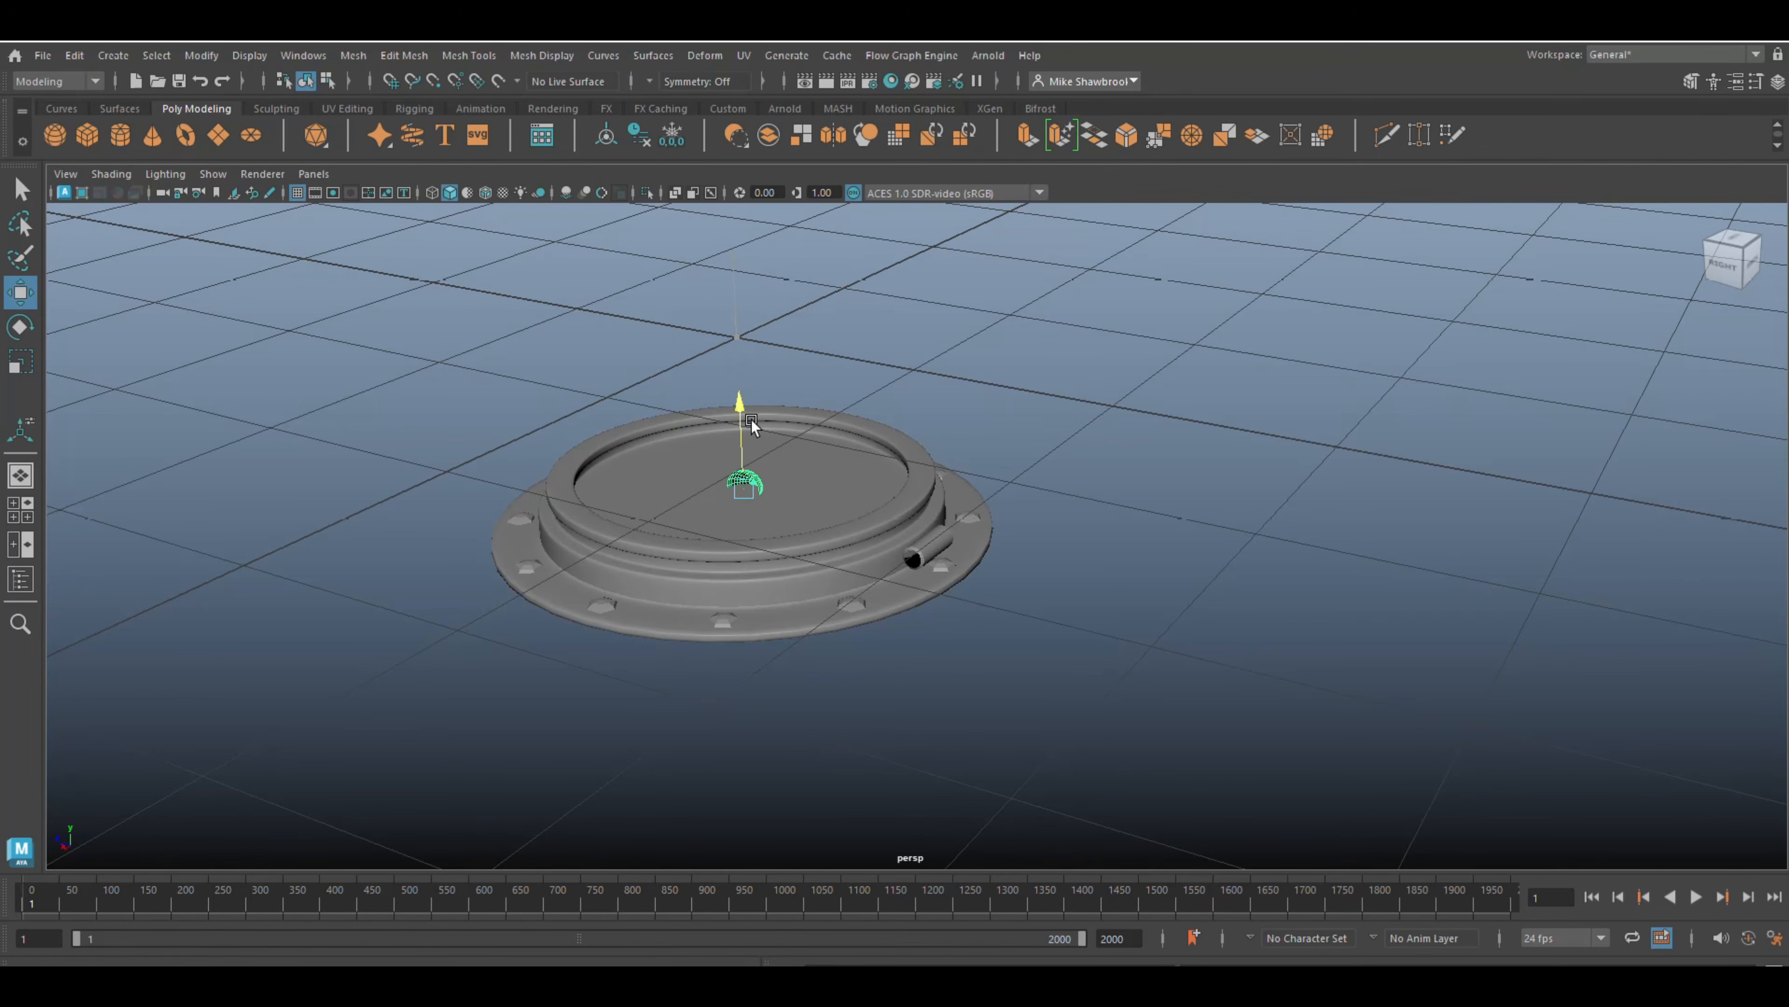
{"action": "left_click_drag", "start_coordinate": [683, 478], "coordinate": [877, 526]}
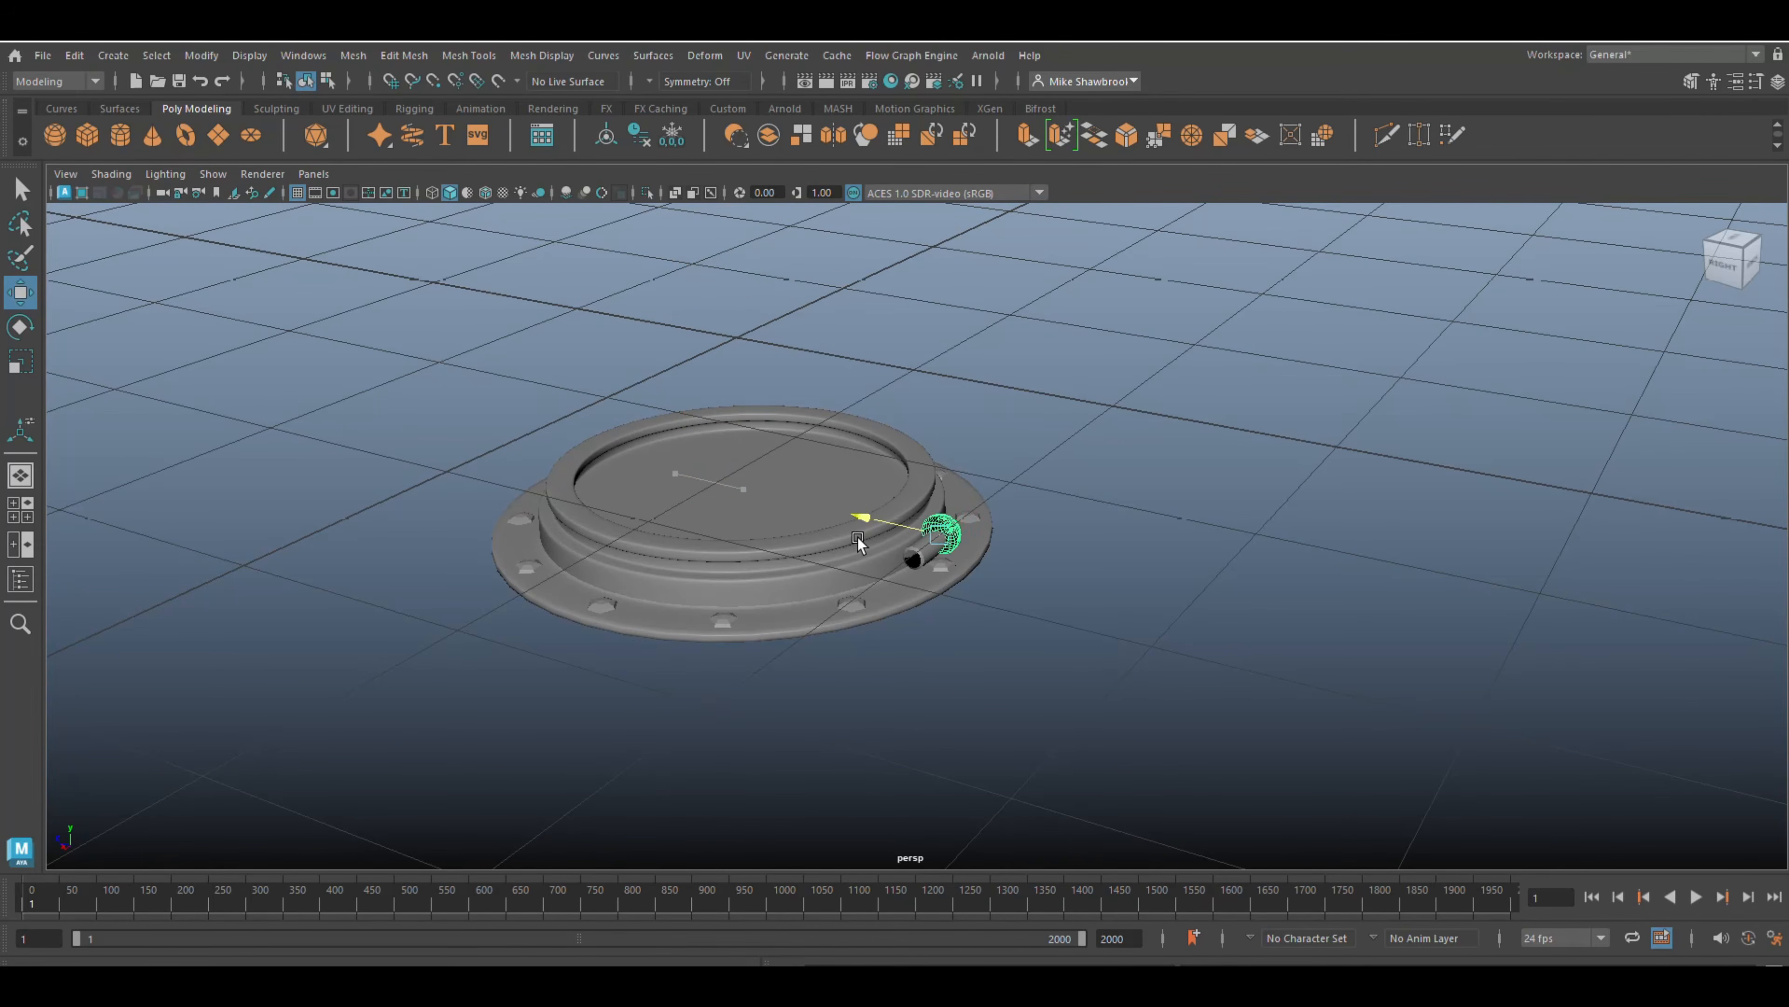
- Scale the hemisphere down further and move it to the open end of the hinge barrel
{"action": "key", "text": "f"}
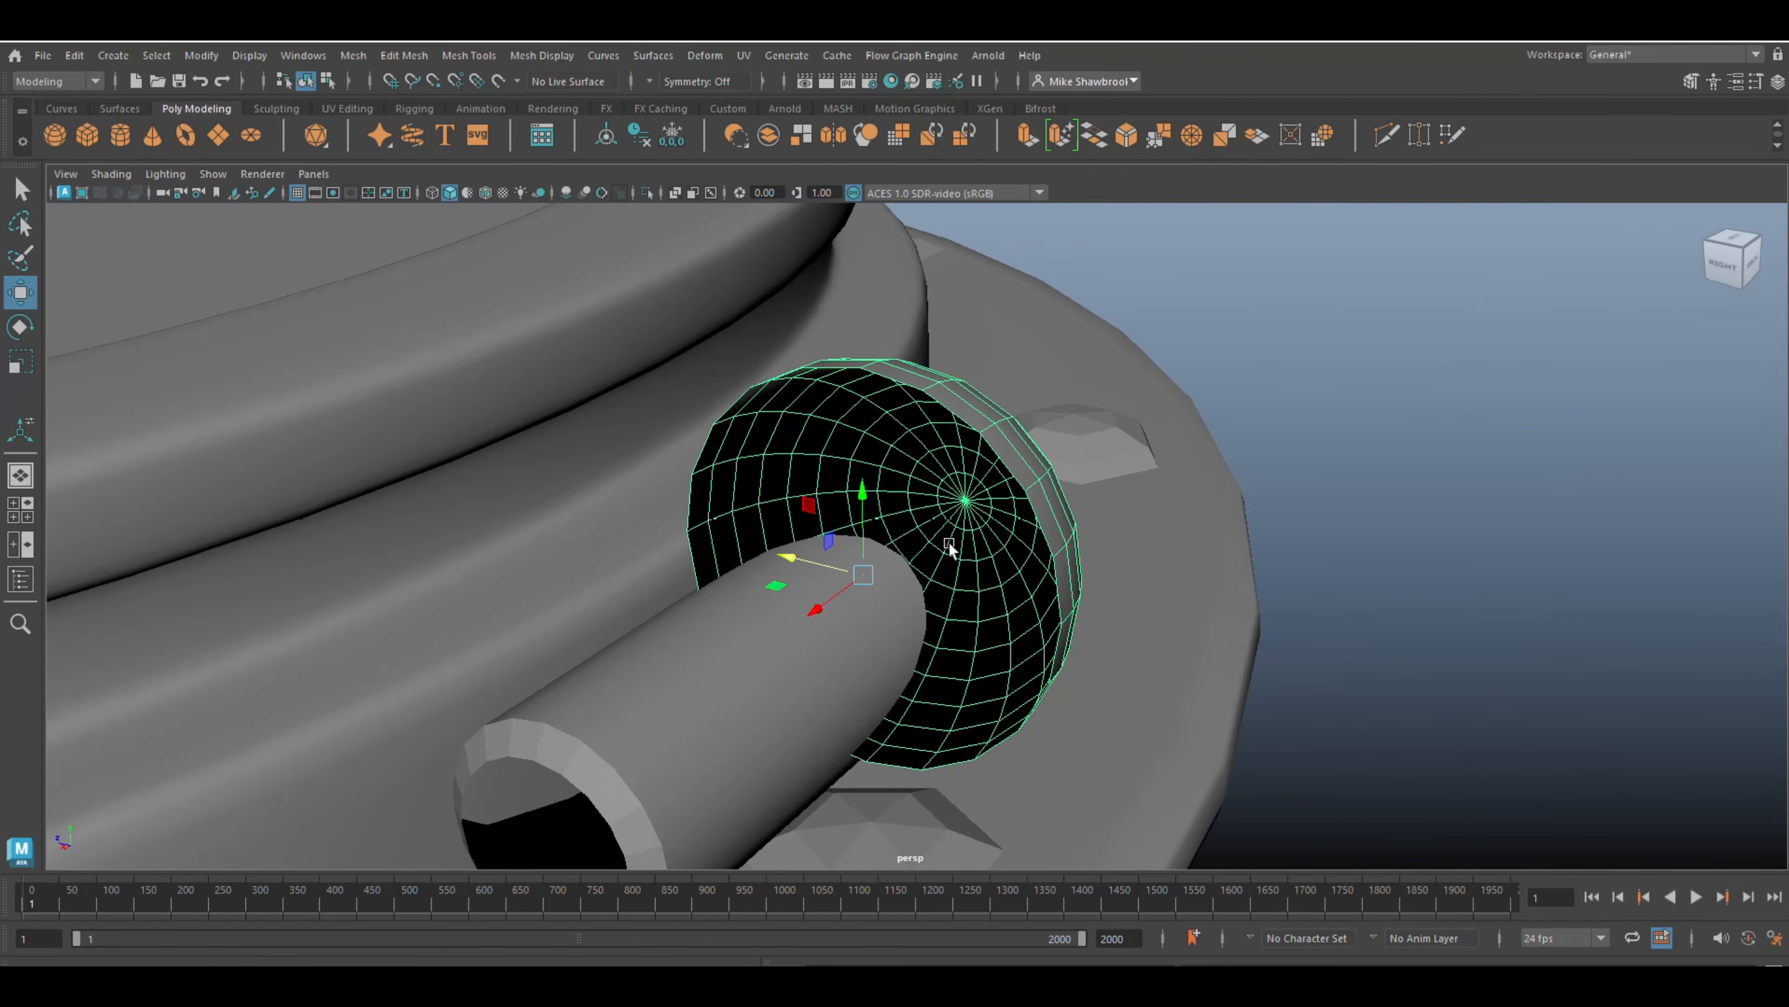
{"action": "key", "text": "r"}
{"action": "left_click_drag", "start_coordinate": [869, 577], "coordinate": [665, 622]}
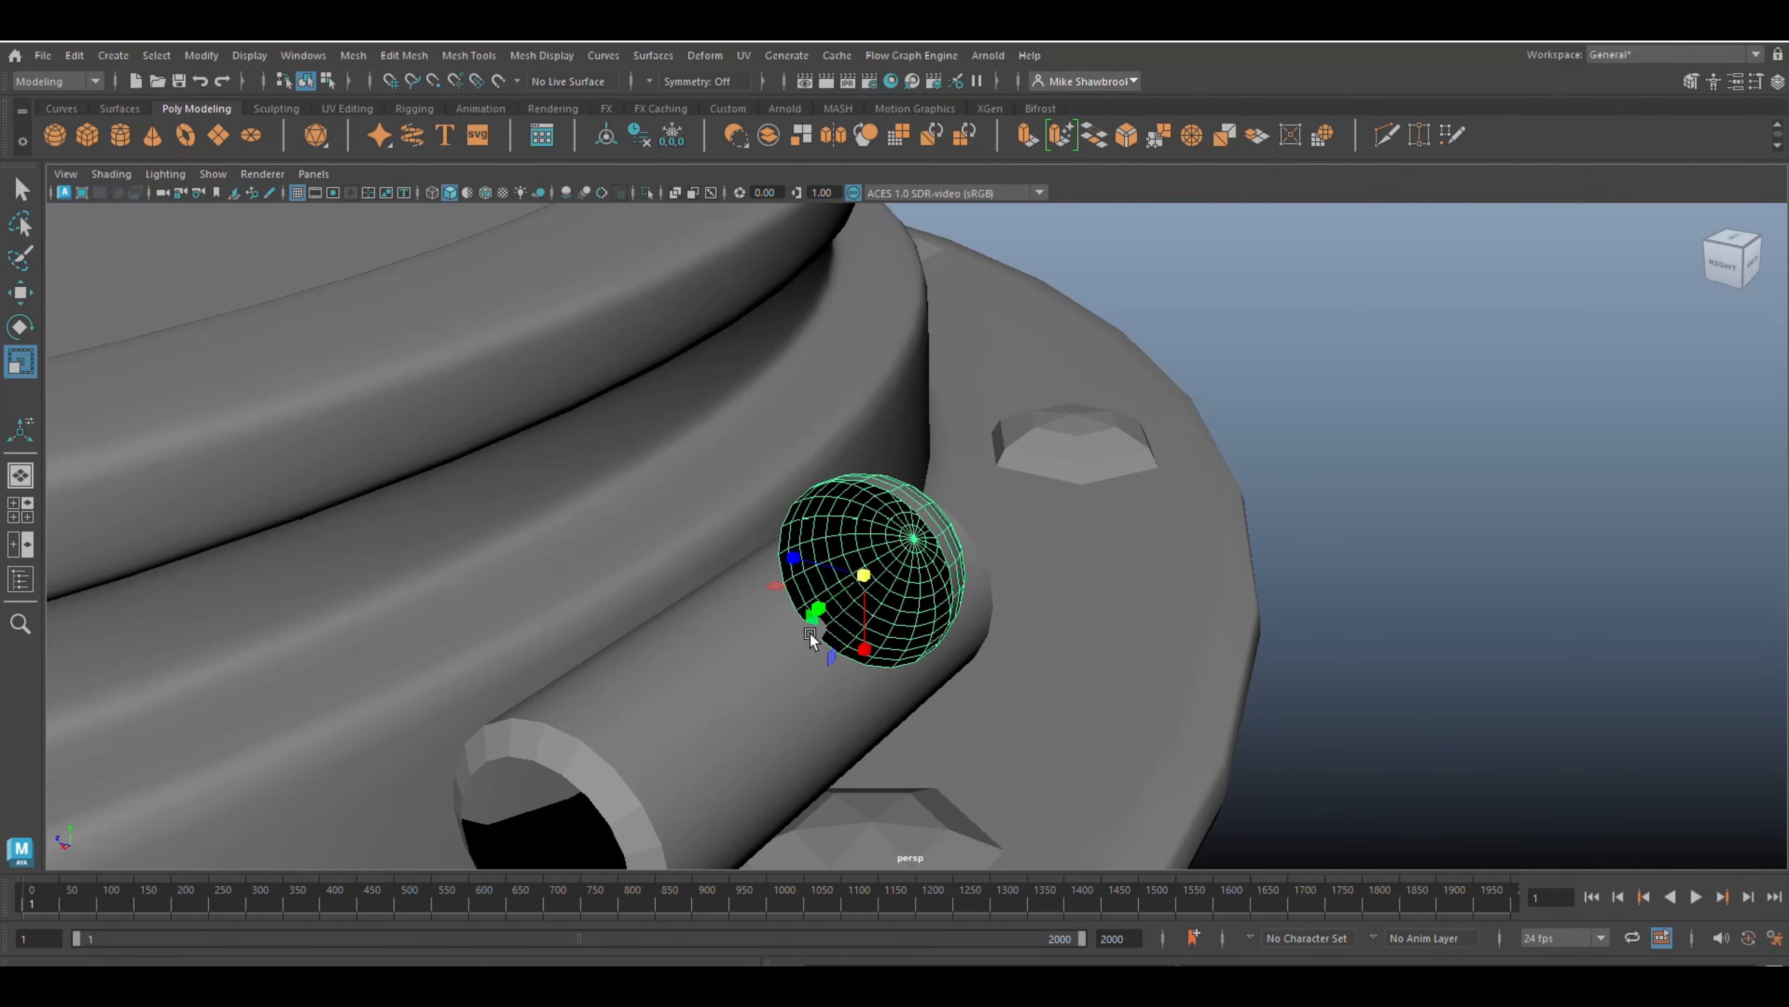
{"action": "left_click_drag", "start_coordinate": [809, 634], "coordinate": [1013, 590], "text": "alt"}
{"action": "key", "text": "w"}
{"action": "left_click_drag", "start_coordinate": [1132, 455], "coordinate": [1140, 595]}
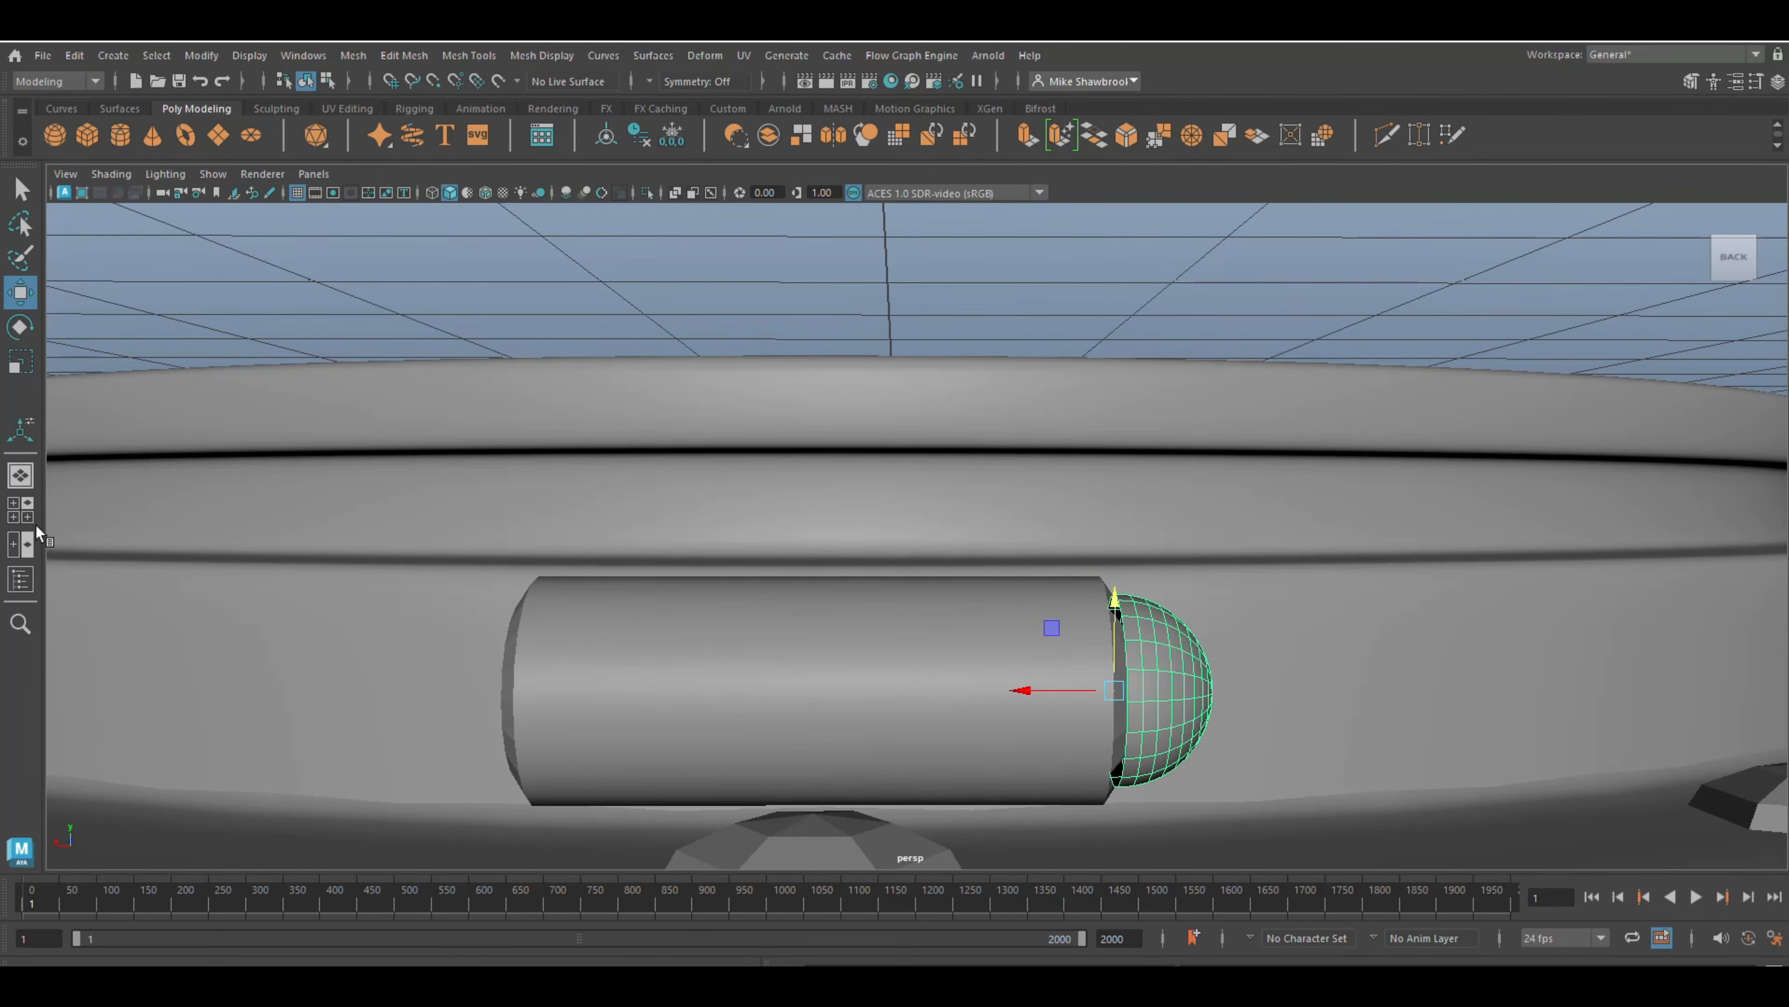
- Centre the hemisphere on the barrel's axis in the wireframe side view and scale it to the barrel's outer diameter
{"action": "left_click", "coordinate": [20, 508]}
{"action": "key", "text": "space"}
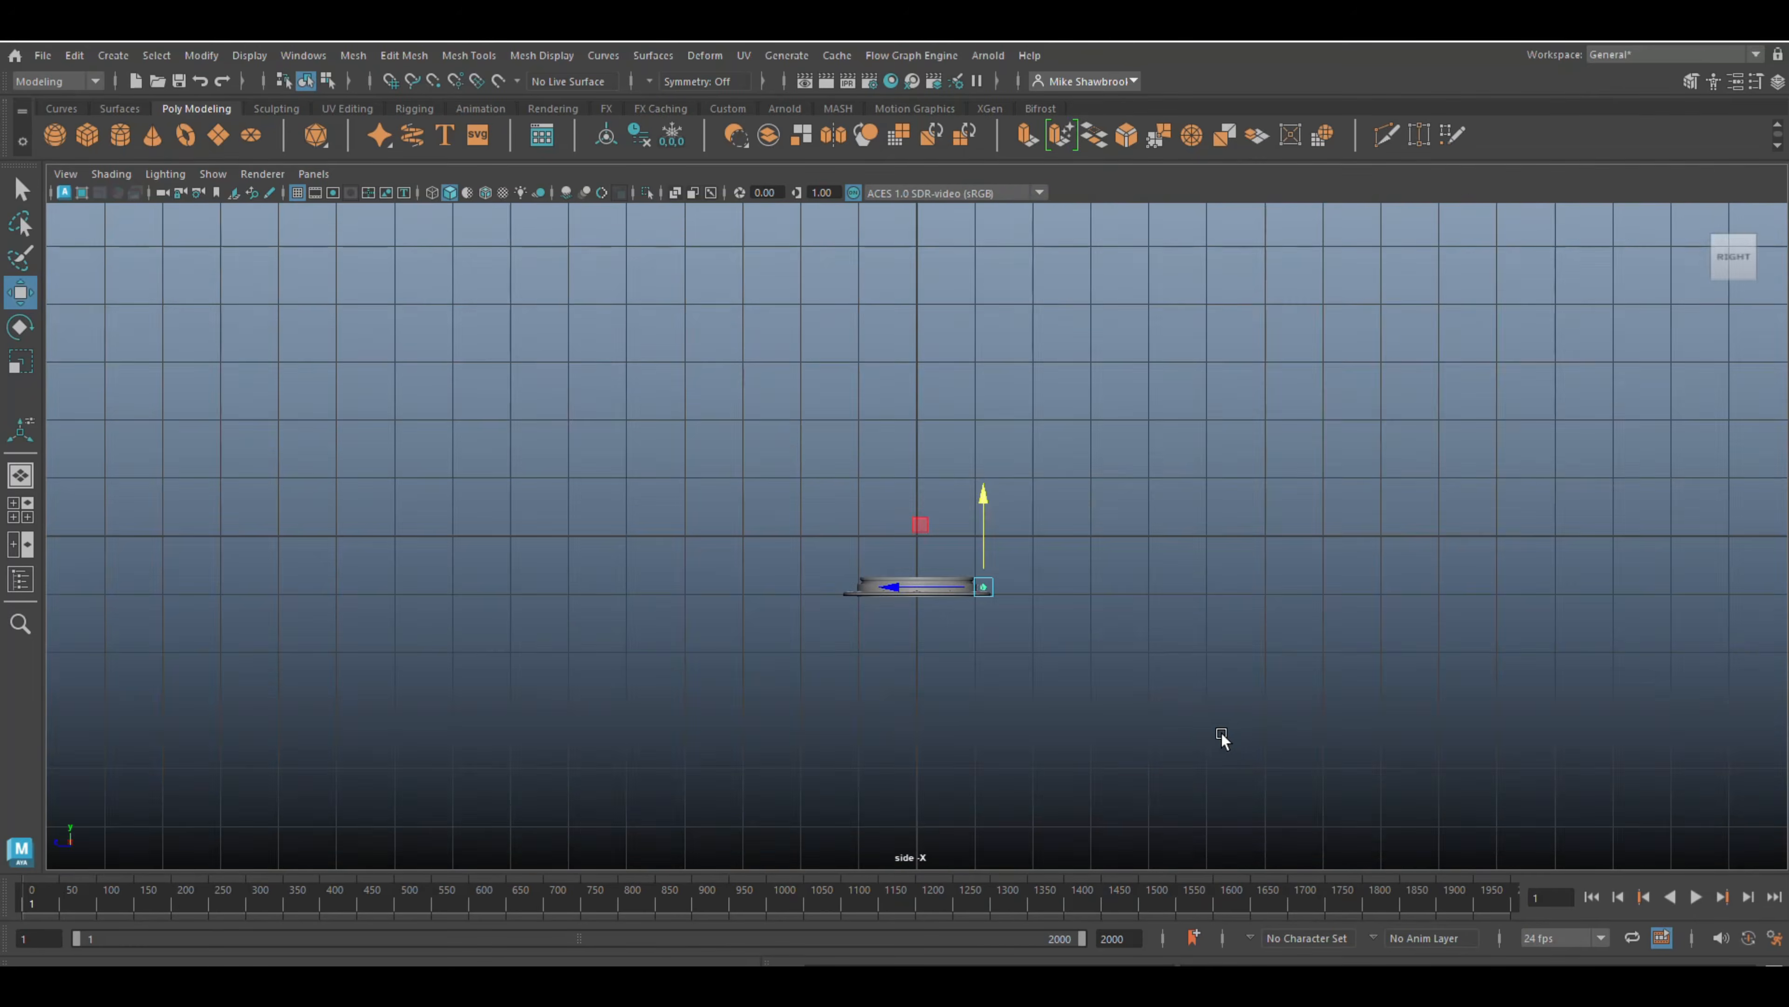
{"action": "key", "text": "f"}
{"action": "left_click_drag", "start_coordinate": [848, 550], "coordinate": [723, 564]}
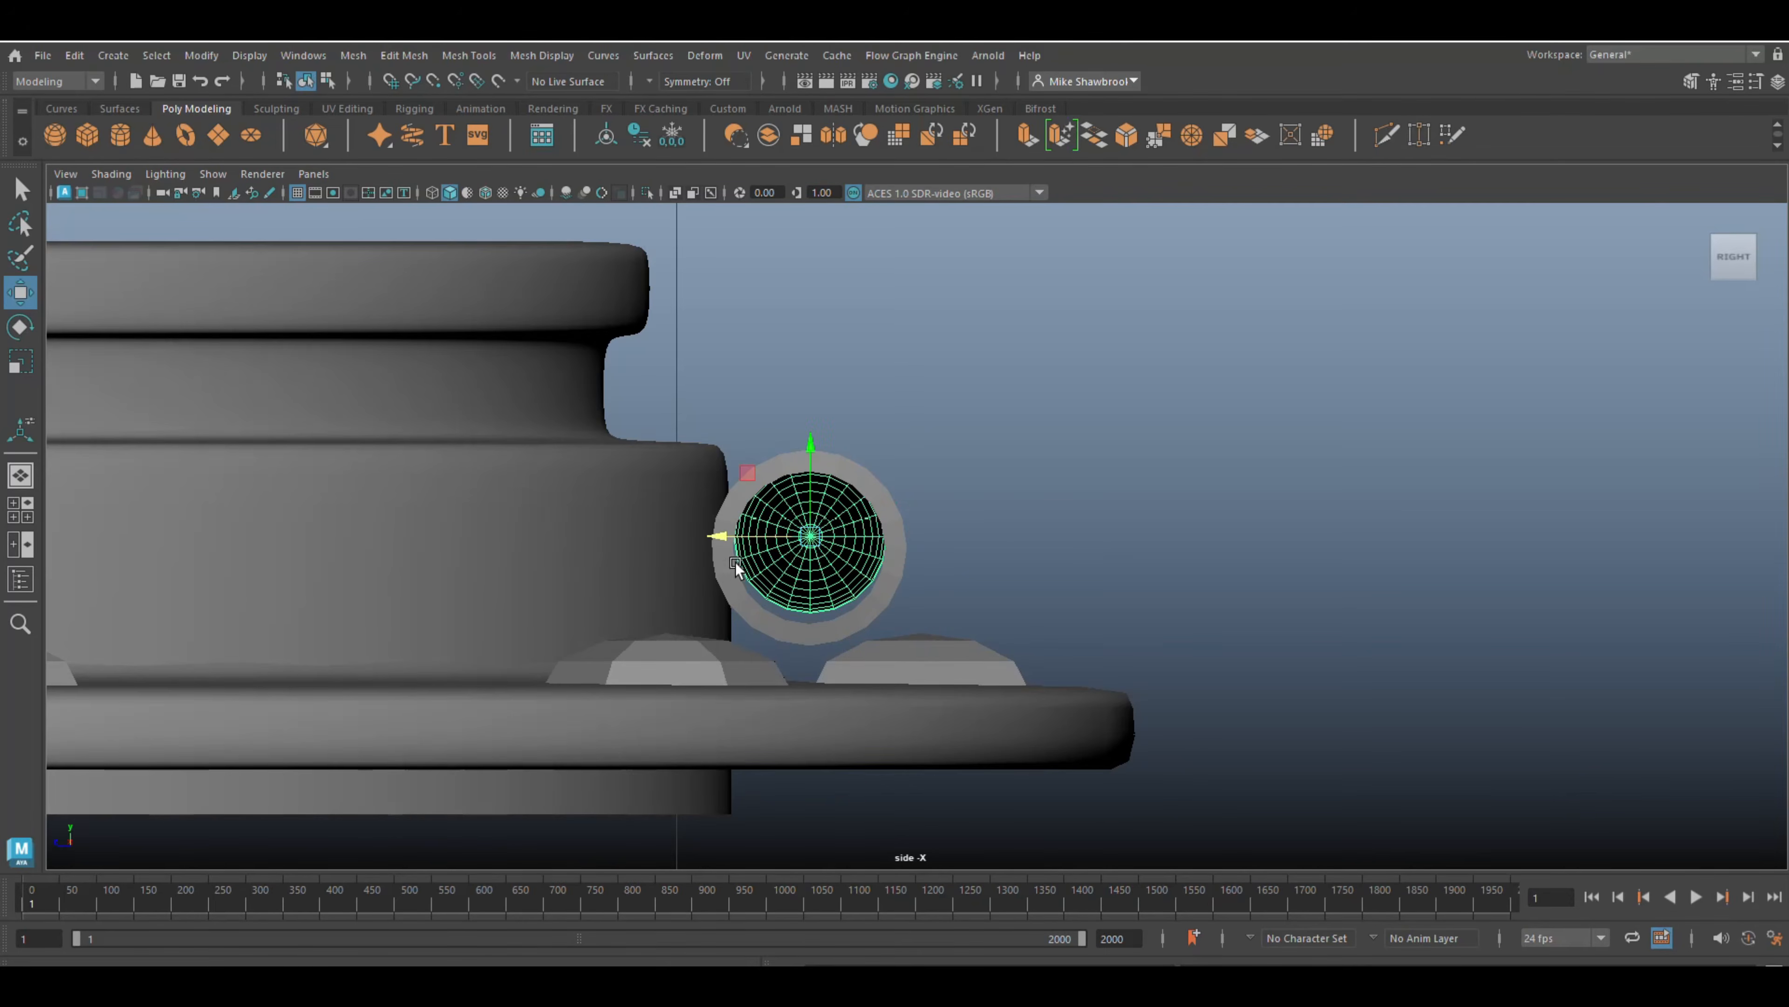
{"action": "key", "text": "4"}
{"action": "scroll", "coordinate": [812, 550], "scroll_direction": "up", "scroll_amount": 3}
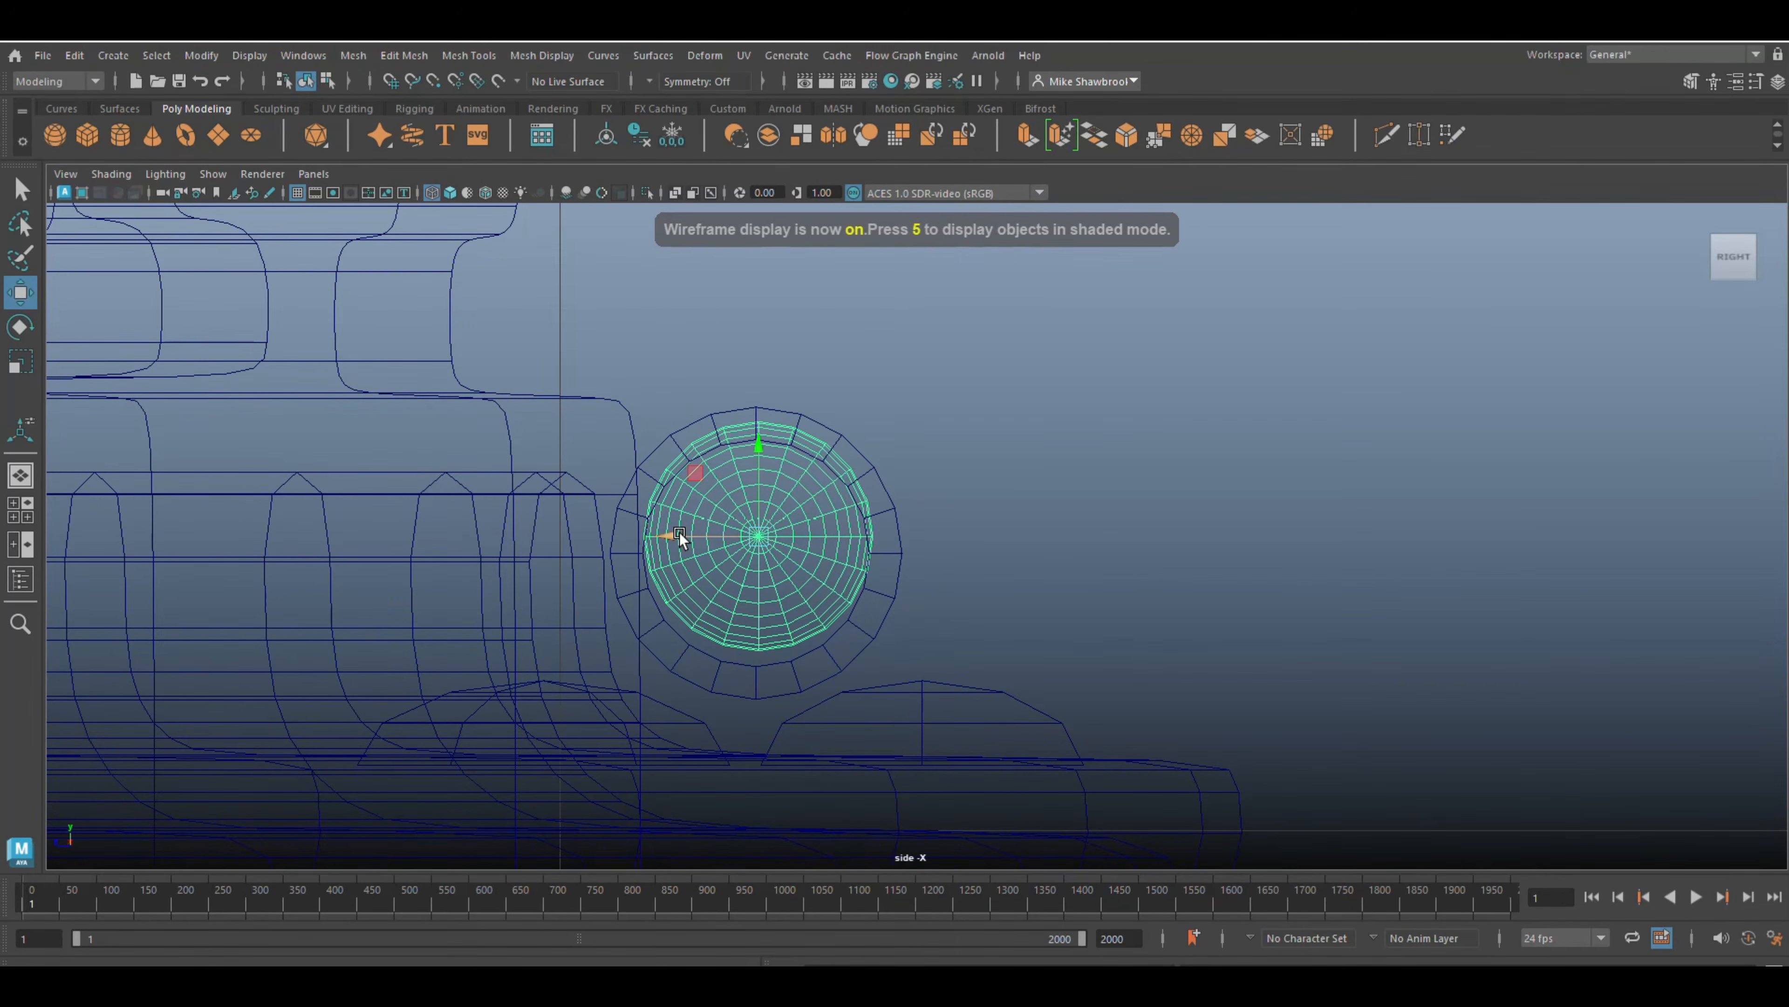
{"action": "left_click_drag", "start_coordinate": [675, 534], "coordinate": [671, 533]}
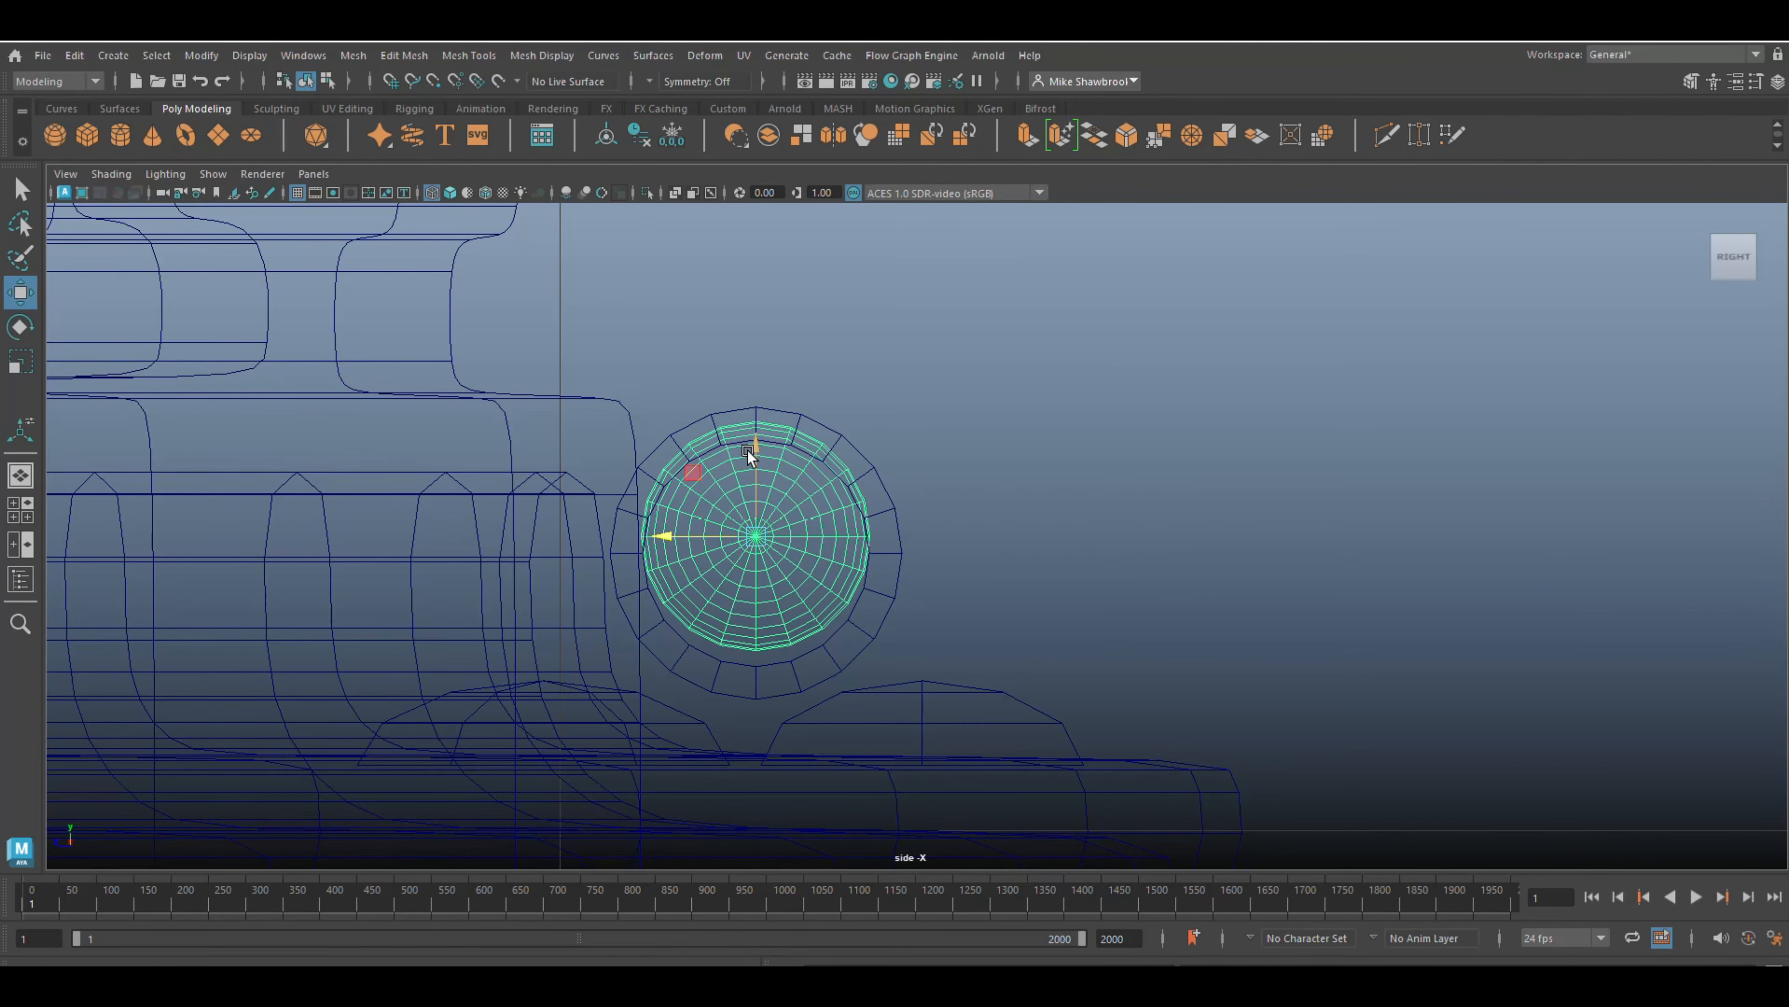
{"action": "left_click_drag", "start_coordinate": [750, 449], "coordinate": [757, 466]}
{"action": "key", "text": "r"}
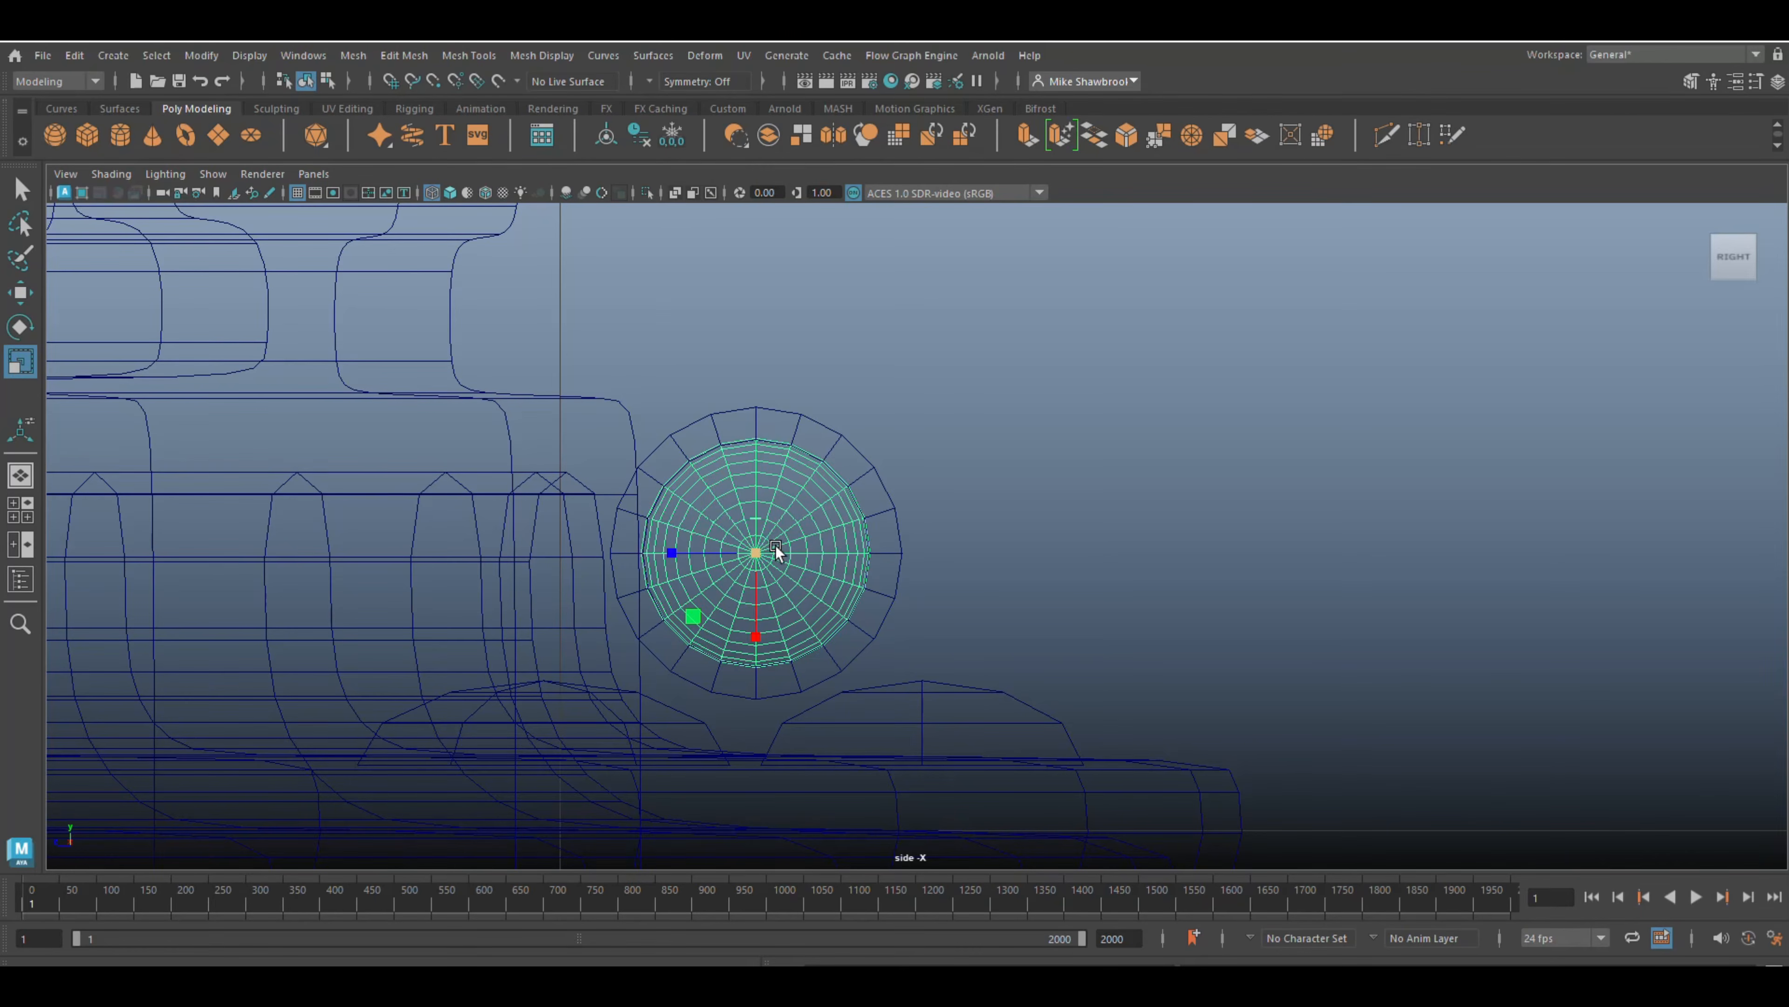
{"action": "left_click_drag", "start_coordinate": [758, 553], "coordinate": [813, 556]}
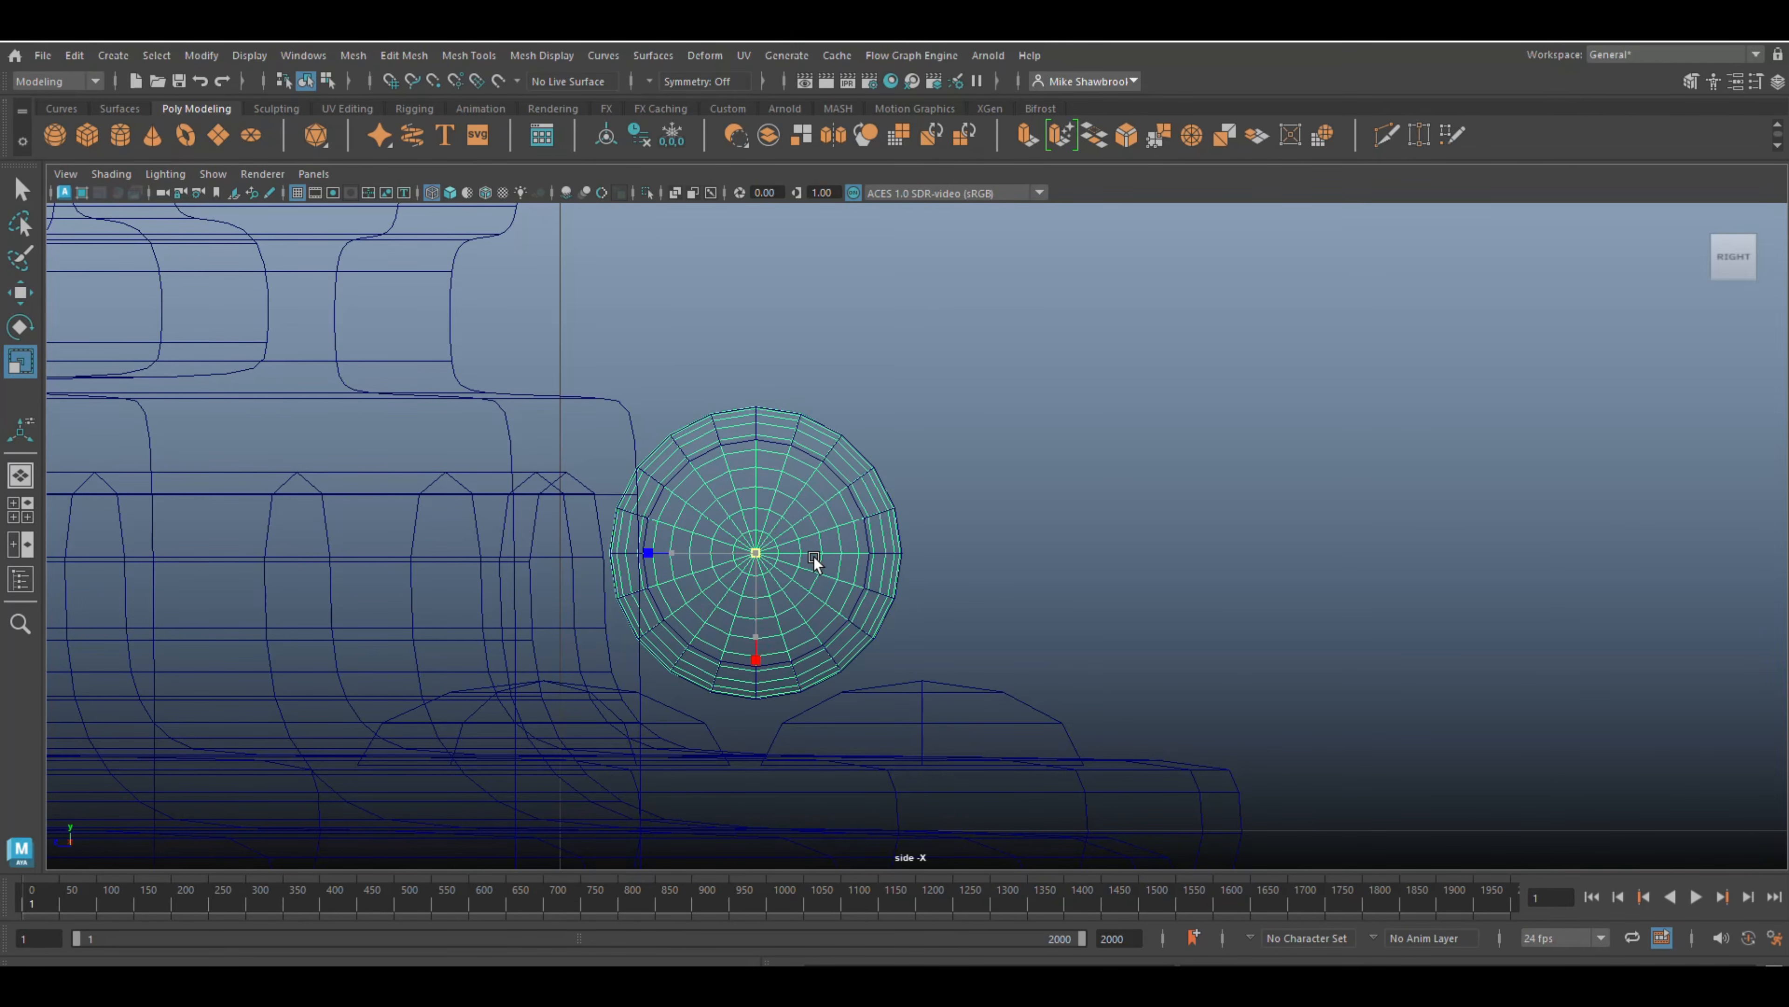
- Move the hemisphere slightly outward along the barrel's axis, leaving a narrow gap at the barrel's end
{"action": "left_click", "coordinate": [14, 509]}
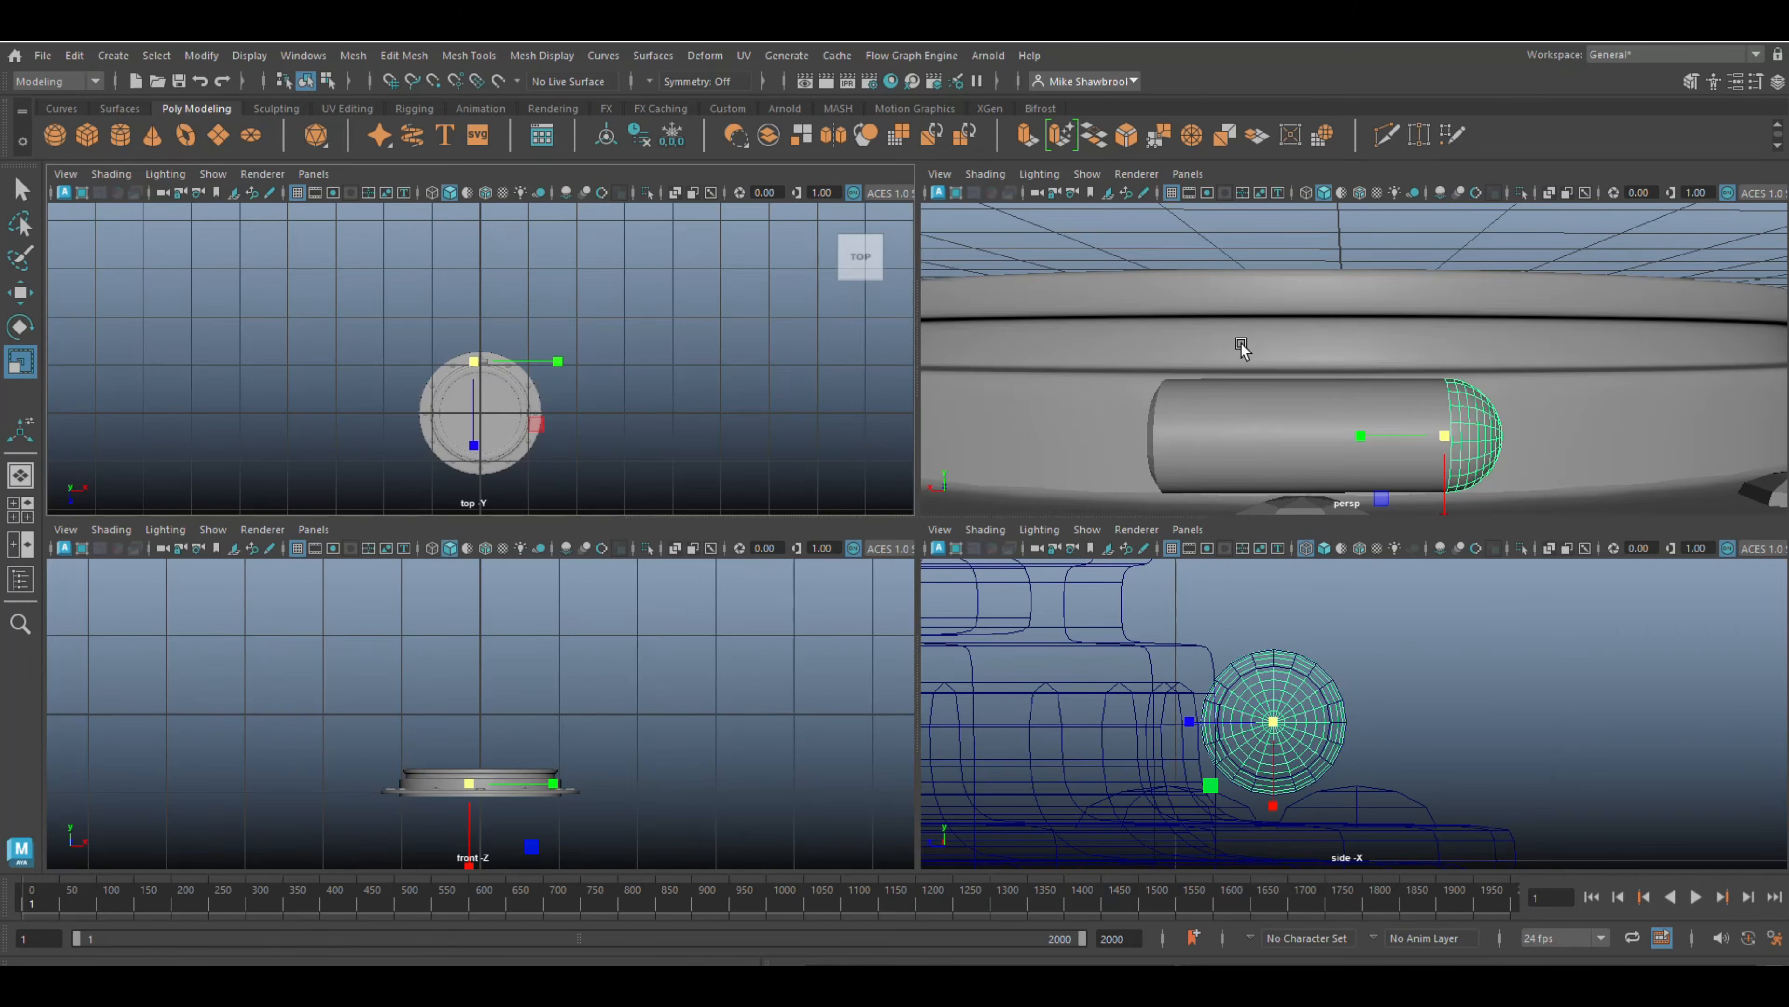
{"action": "key", "text": "space"}
{"action": "left_click_drag", "start_coordinate": [1119, 452], "coordinate": [857, 501], "text": "alt"}
{"action": "key", "text": "w"}
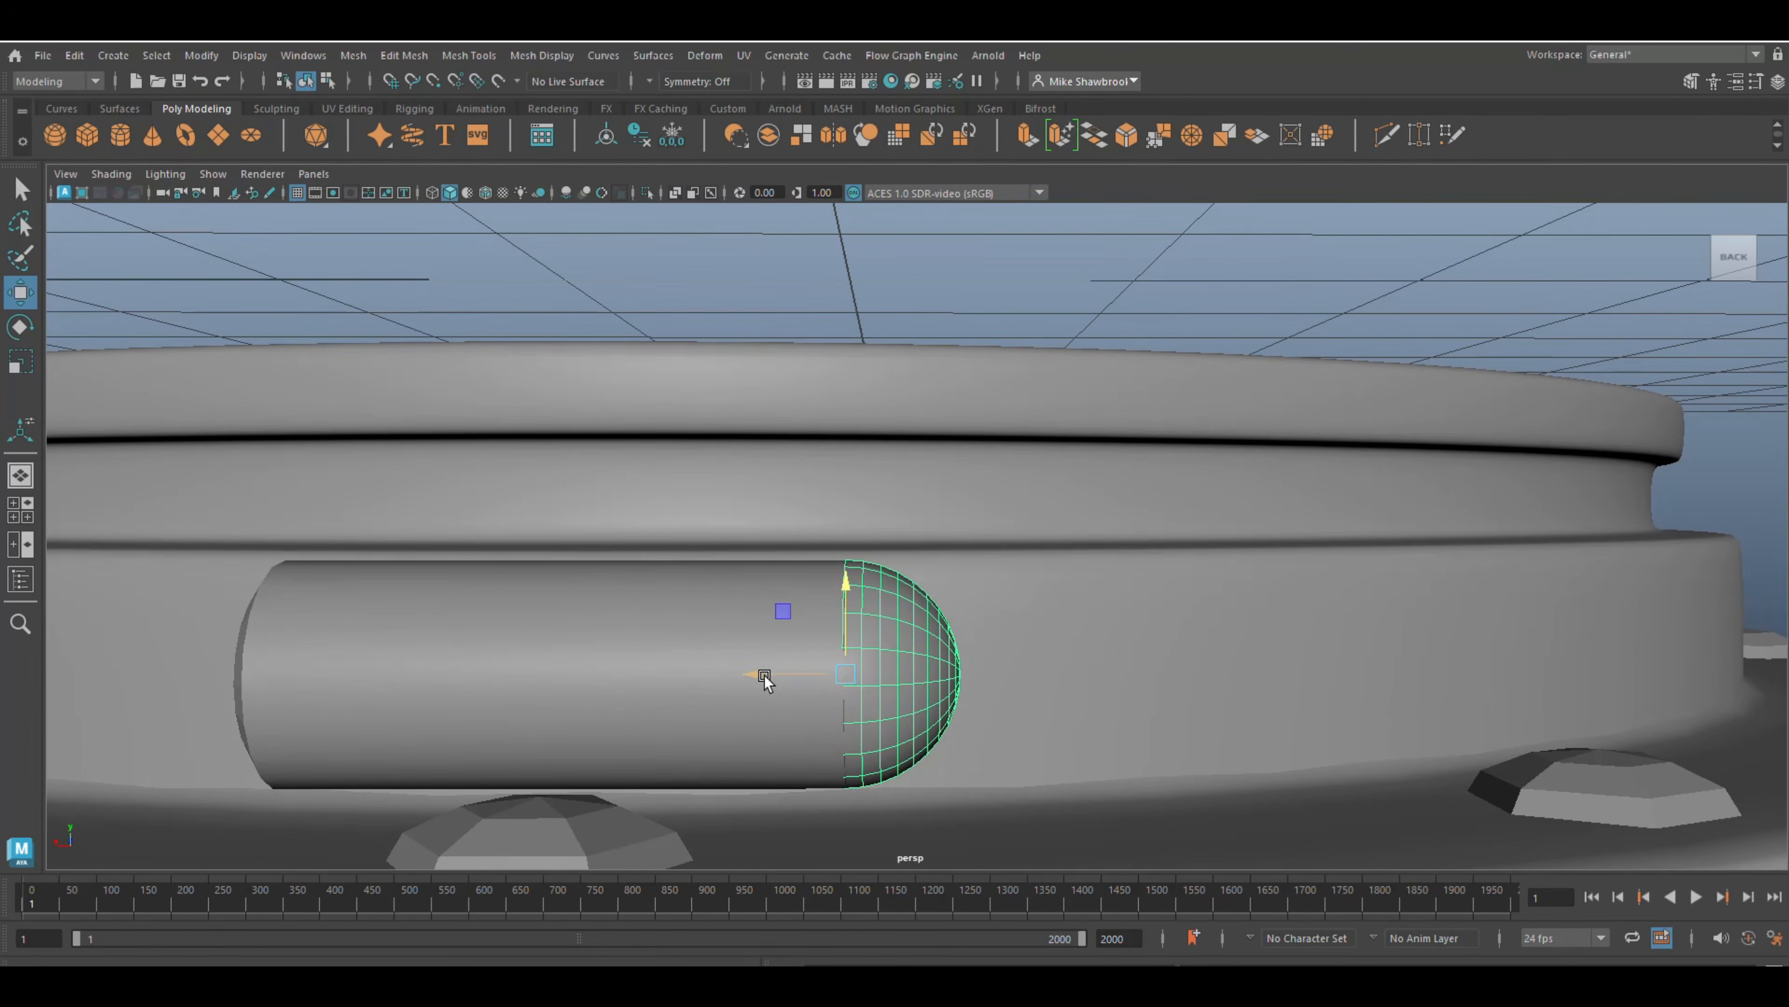
{"action": "left_click_drag", "start_coordinate": [763, 678], "coordinate": [774, 680]}
- Extrude the hemisphere's open border edge loop and scale it inward to form a rim facing the barrel
{"action": "right_click_drag", "start_coordinate": [835, 688], "coordinate": [923, 692], "text": "alt"}
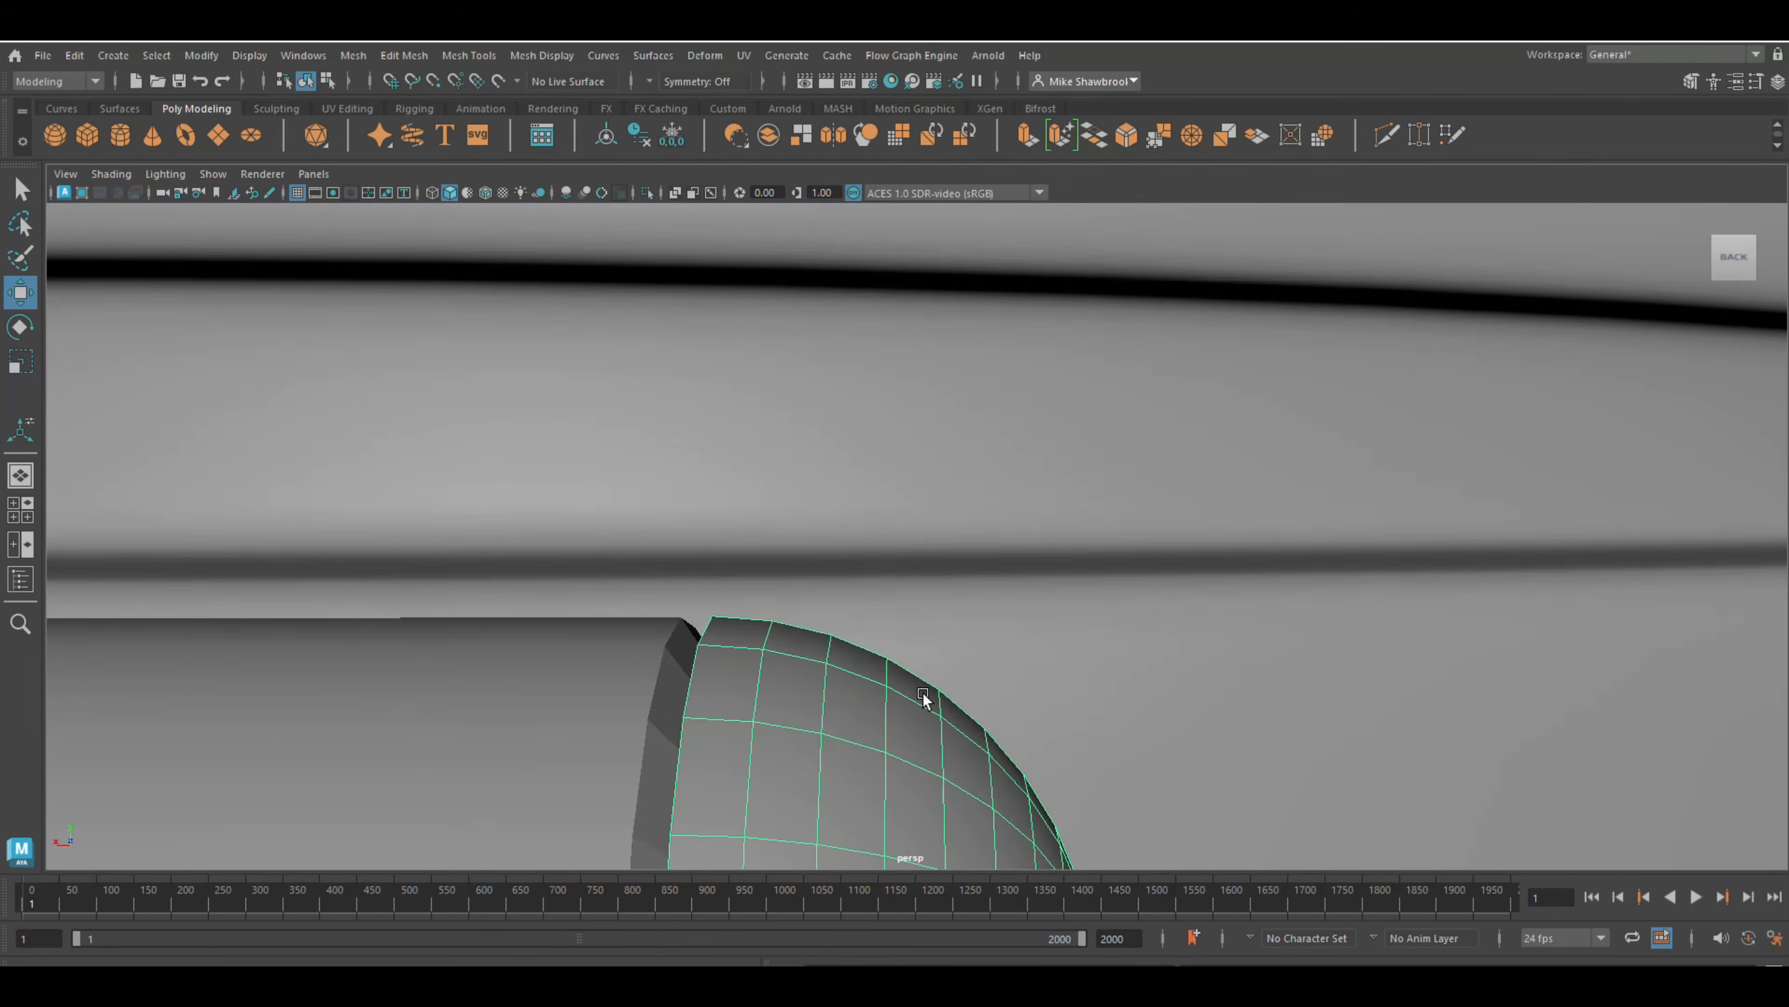
{"action": "left_click_drag", "start_coordinate": [923, 692], "coordinate": [962, 695], "text": "alt"}
{"action": "right_click_drag", "start_coordinate": [551, 617], "coordinate": [544, 404]}
{"action": "left_click", "coordinate": [549, 622]}
{"action": "double_click", "coordinate": [549, 623]}
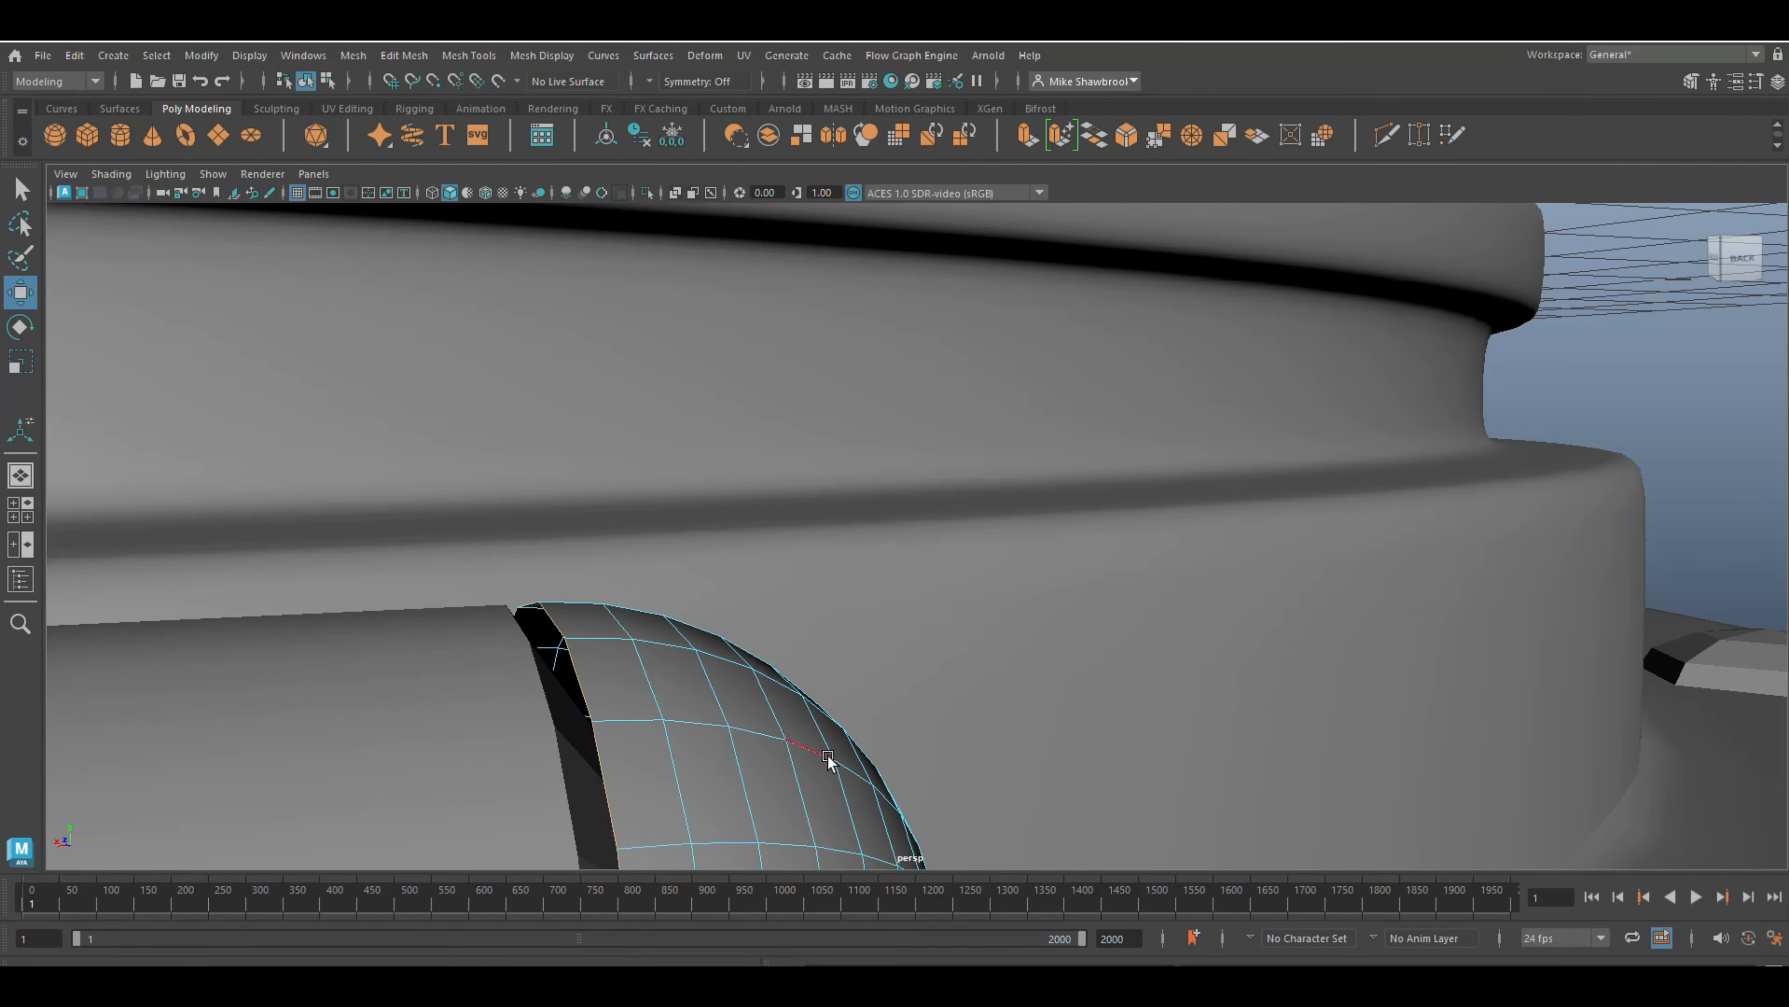
{"action": "key", "text": "ctrl+e"}
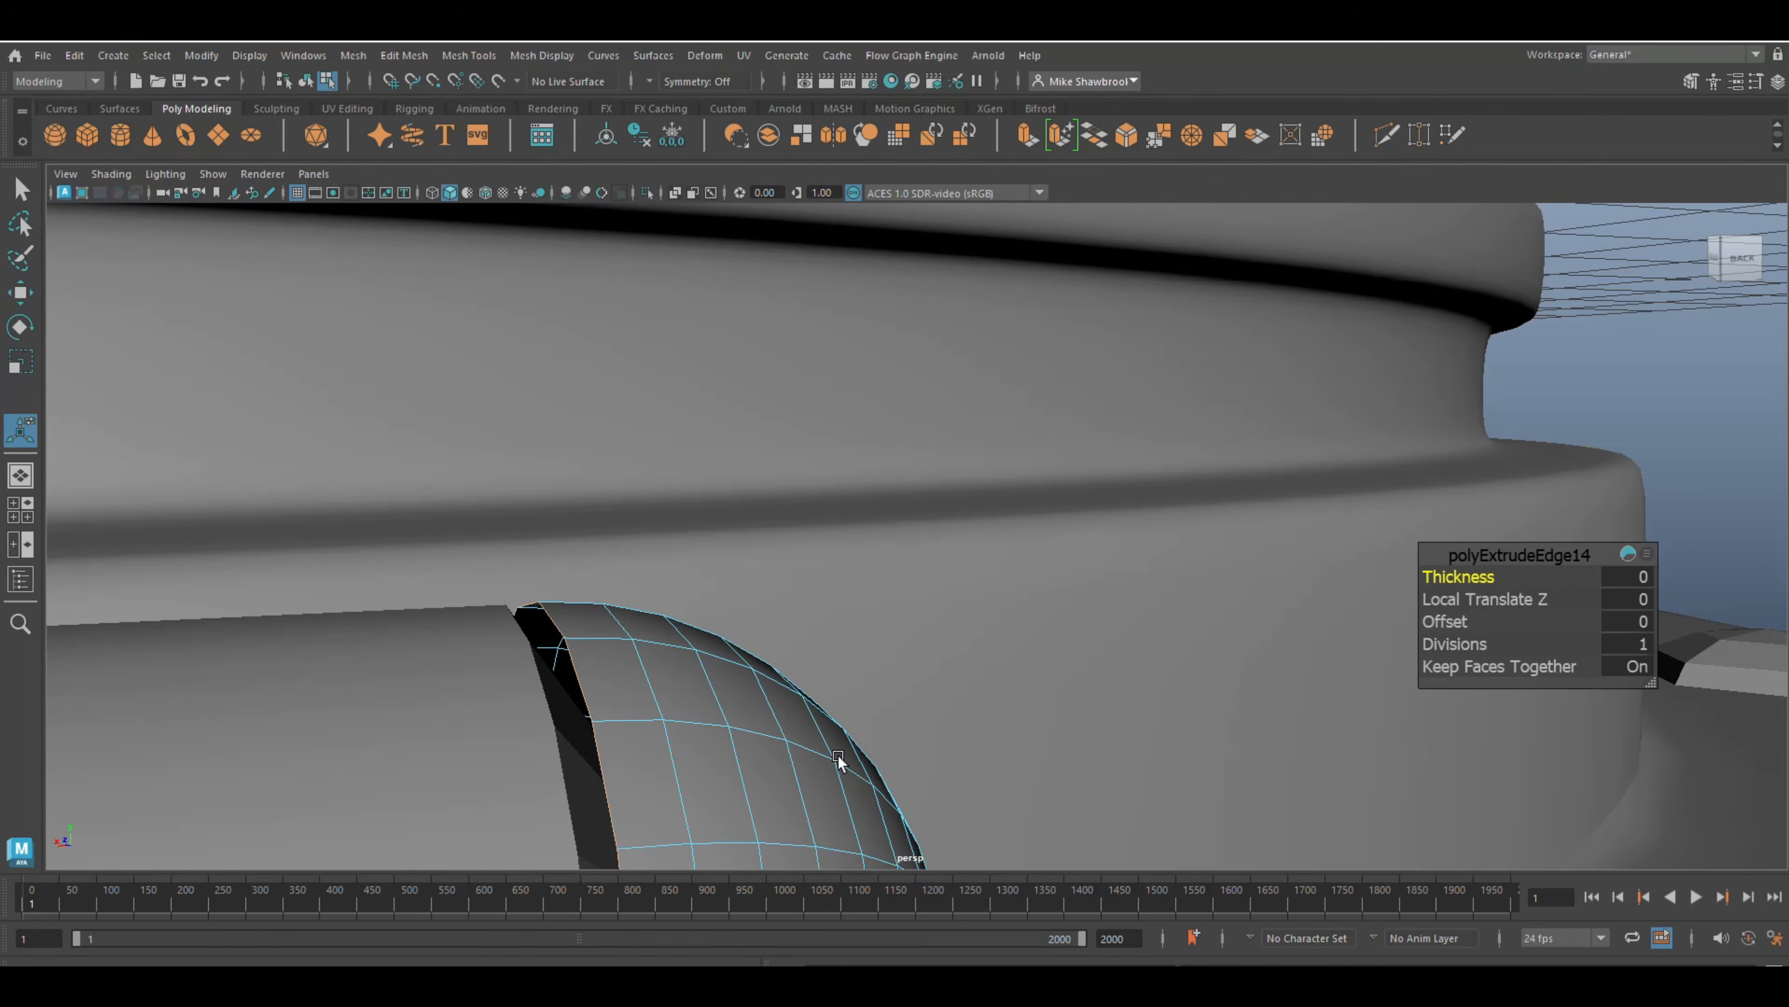
{"action": "key", "text": "r"}
{"action": "scroll", "coordinate": [838, 756], "scroll_direction": "down", "scroll_amount": 10}
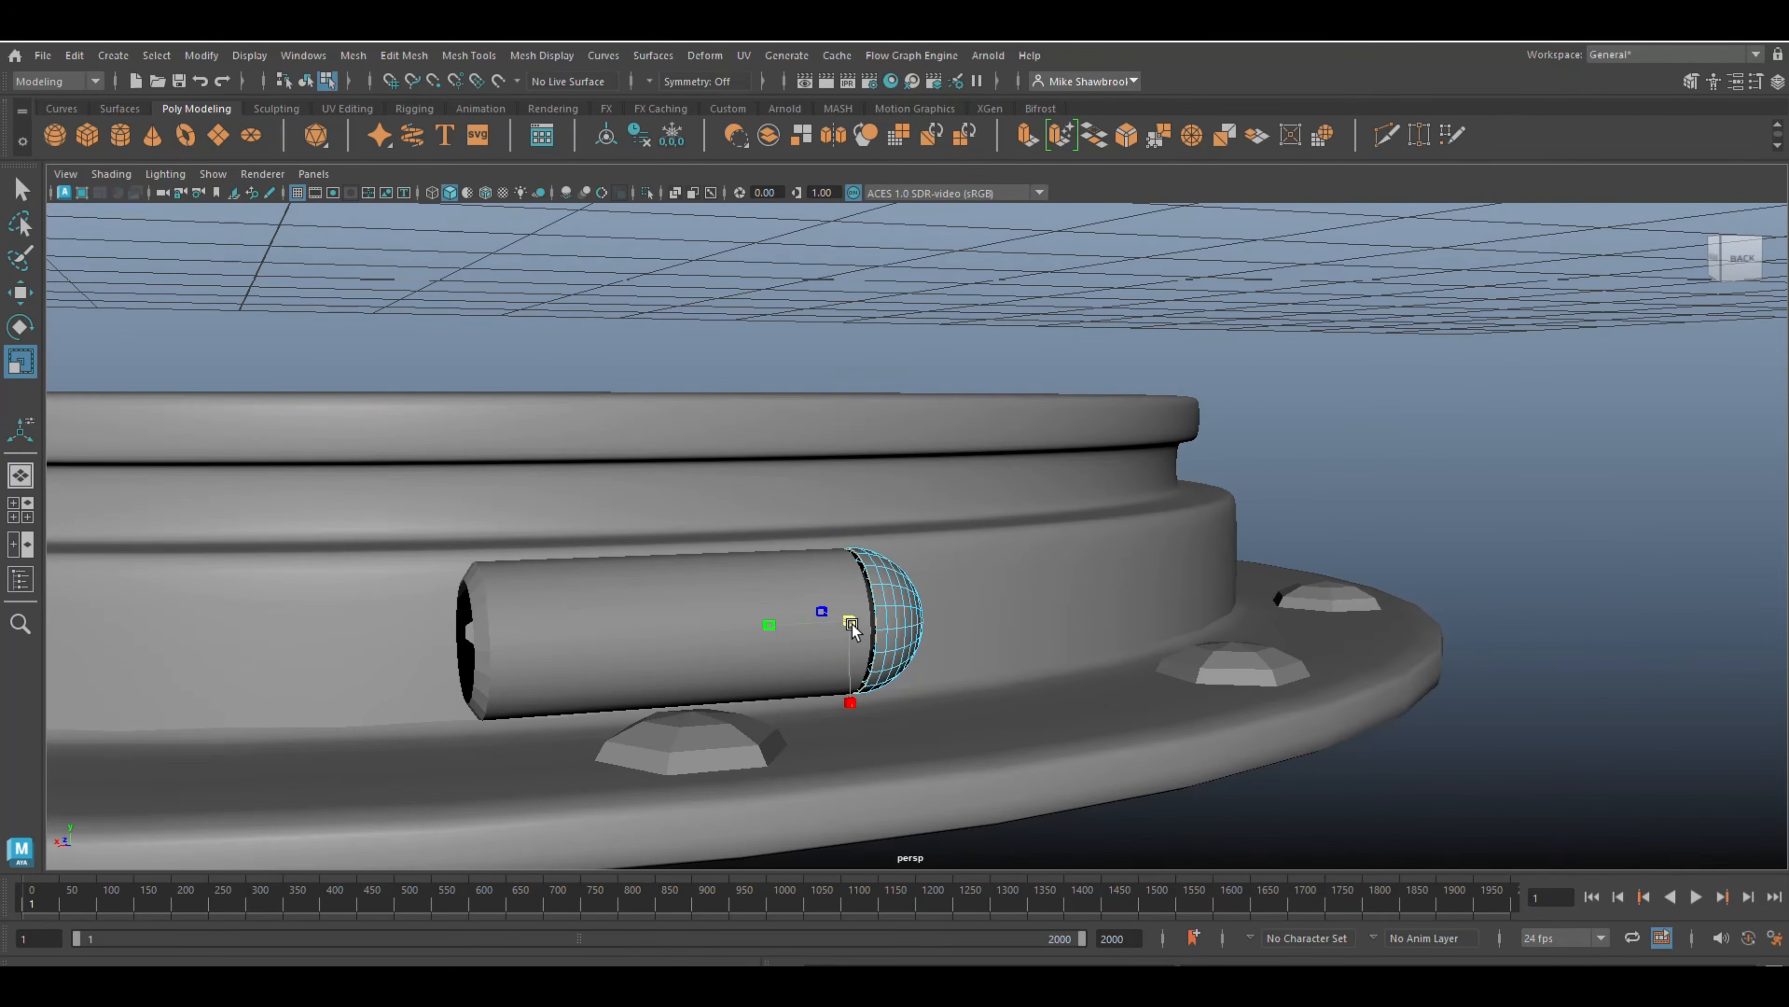
{"action": "left_click_drag", "start_coordinate": [851, 624], "coordinate": [843, 630]}
{"action": "right_click_drag", "start_coordinate": [896, 457], "coordinate": [962, 449]}
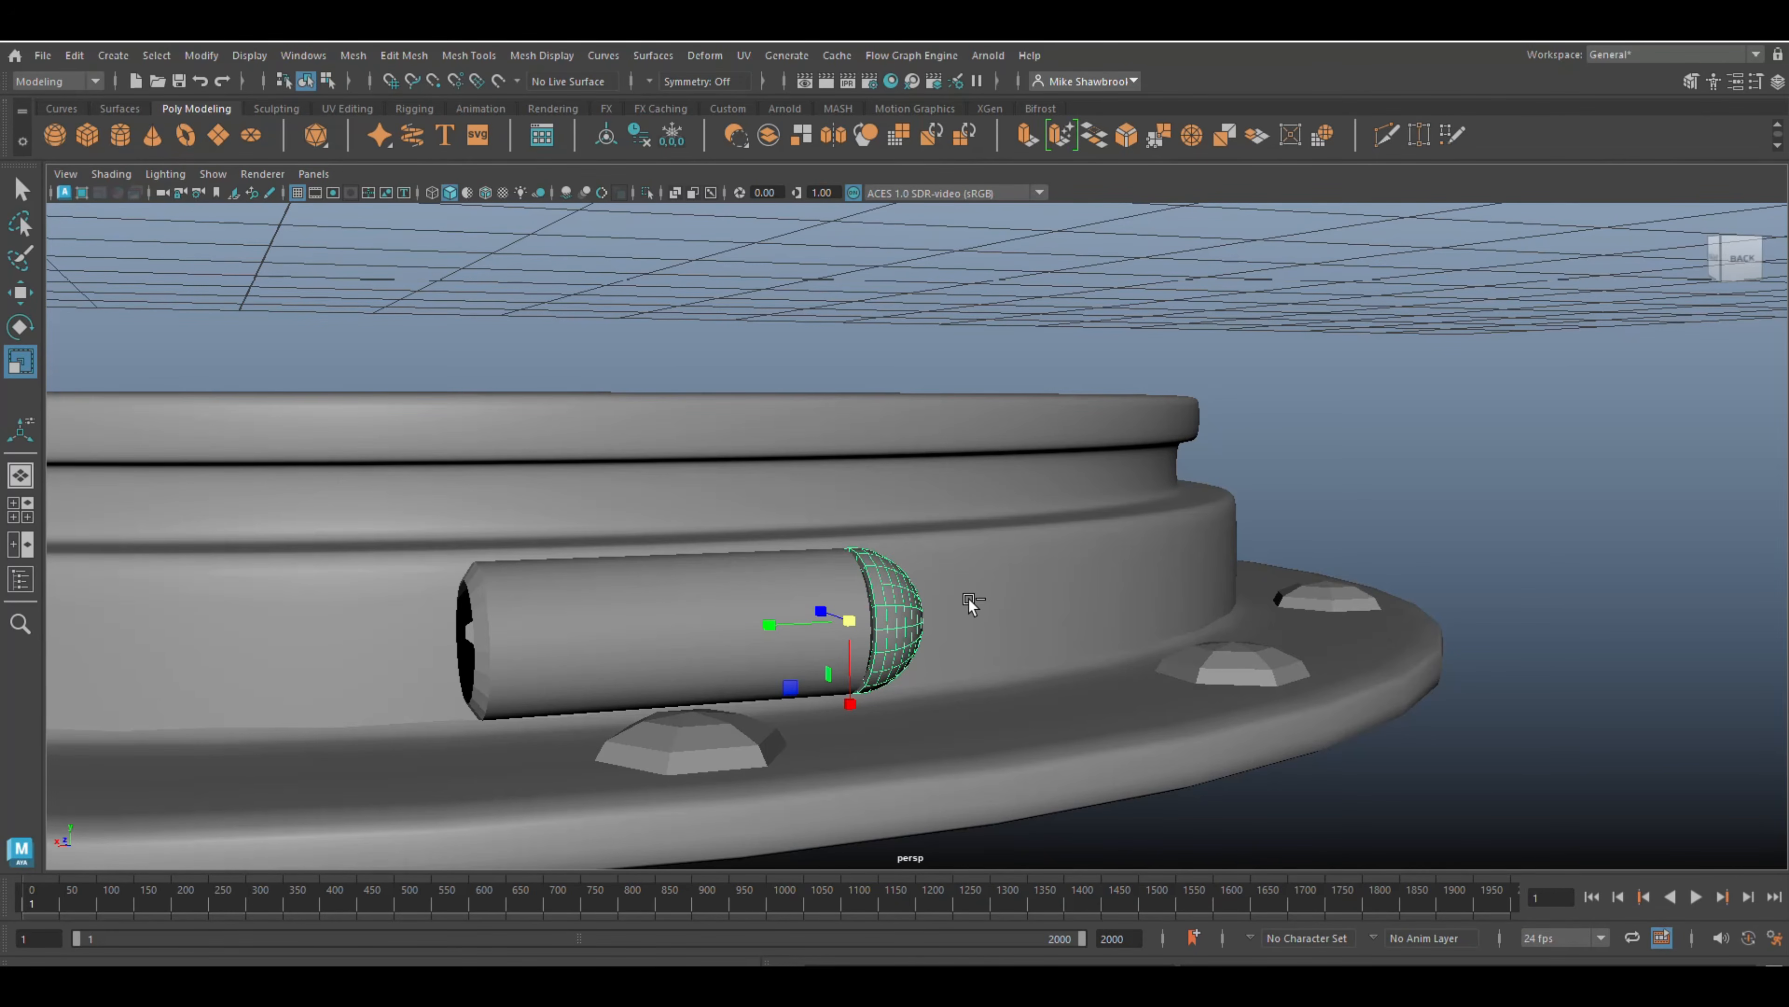
- Duplicate the hemispherical cap to the barrel's opposite end, turn it to face outward and fit it against that end
{"action": "key", "text": "w"}
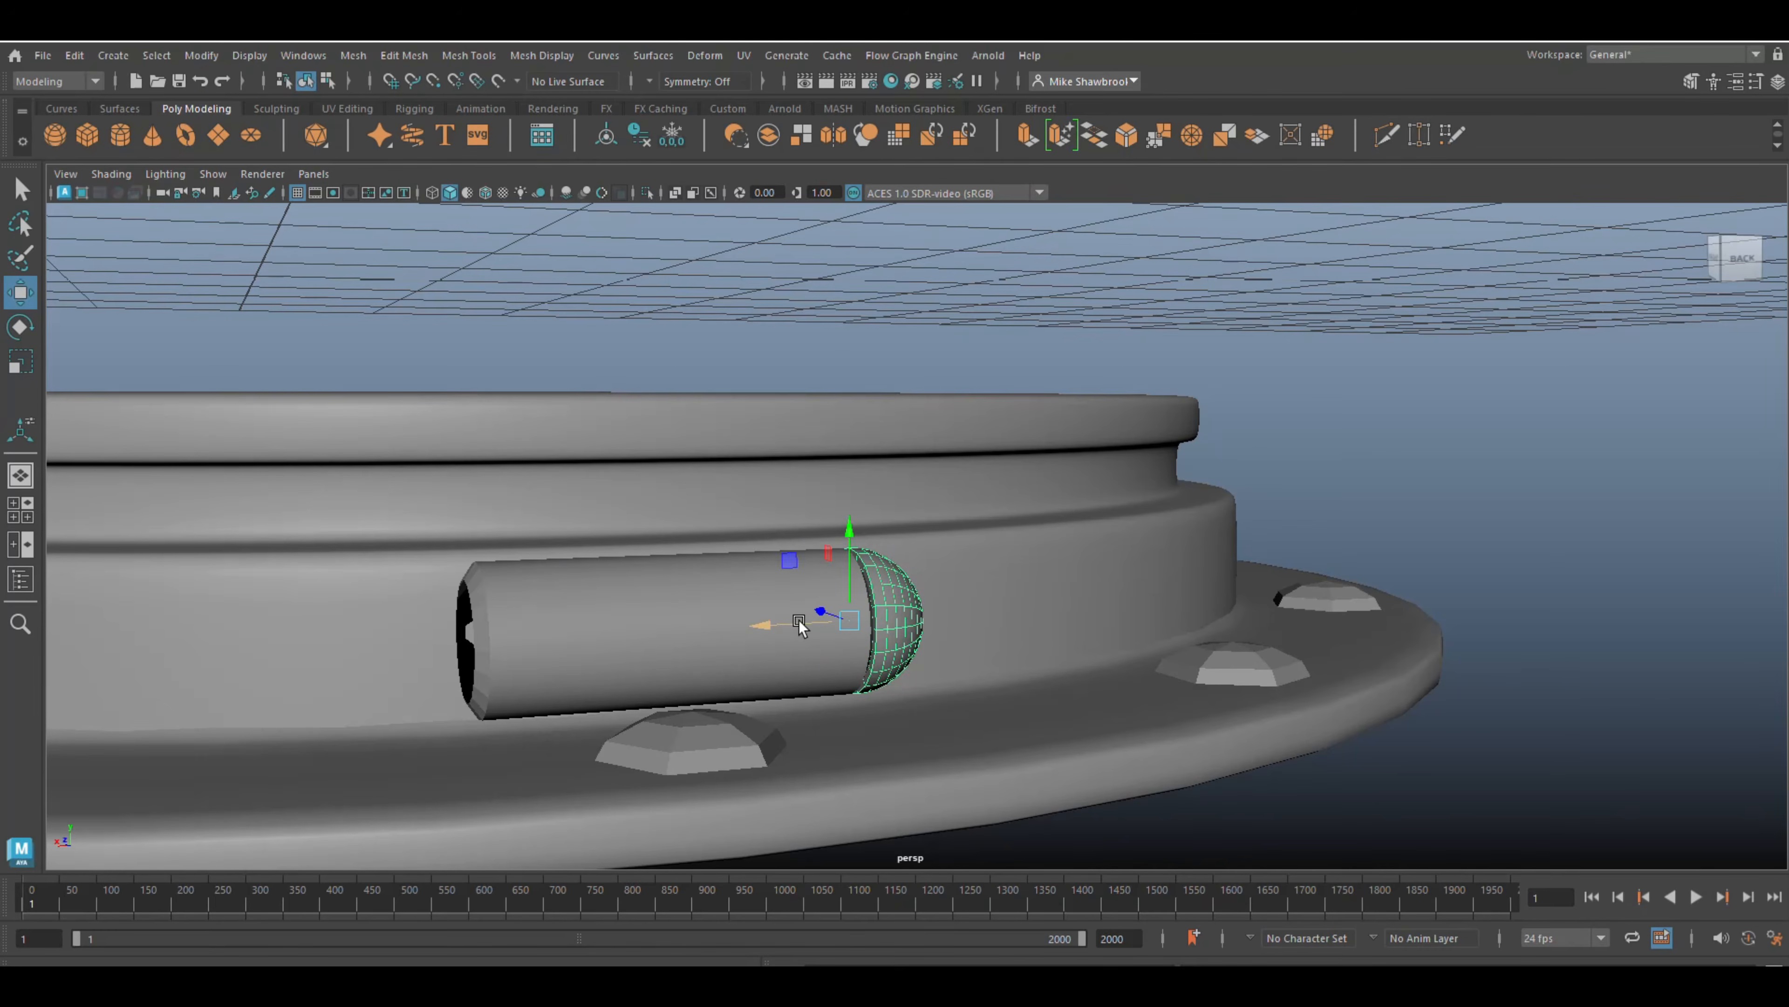
{"action": "left_click", "coordinate": [771, 630], "text": "ctrl"}
{"action": "left_click", "coordinate": [444, 670]}
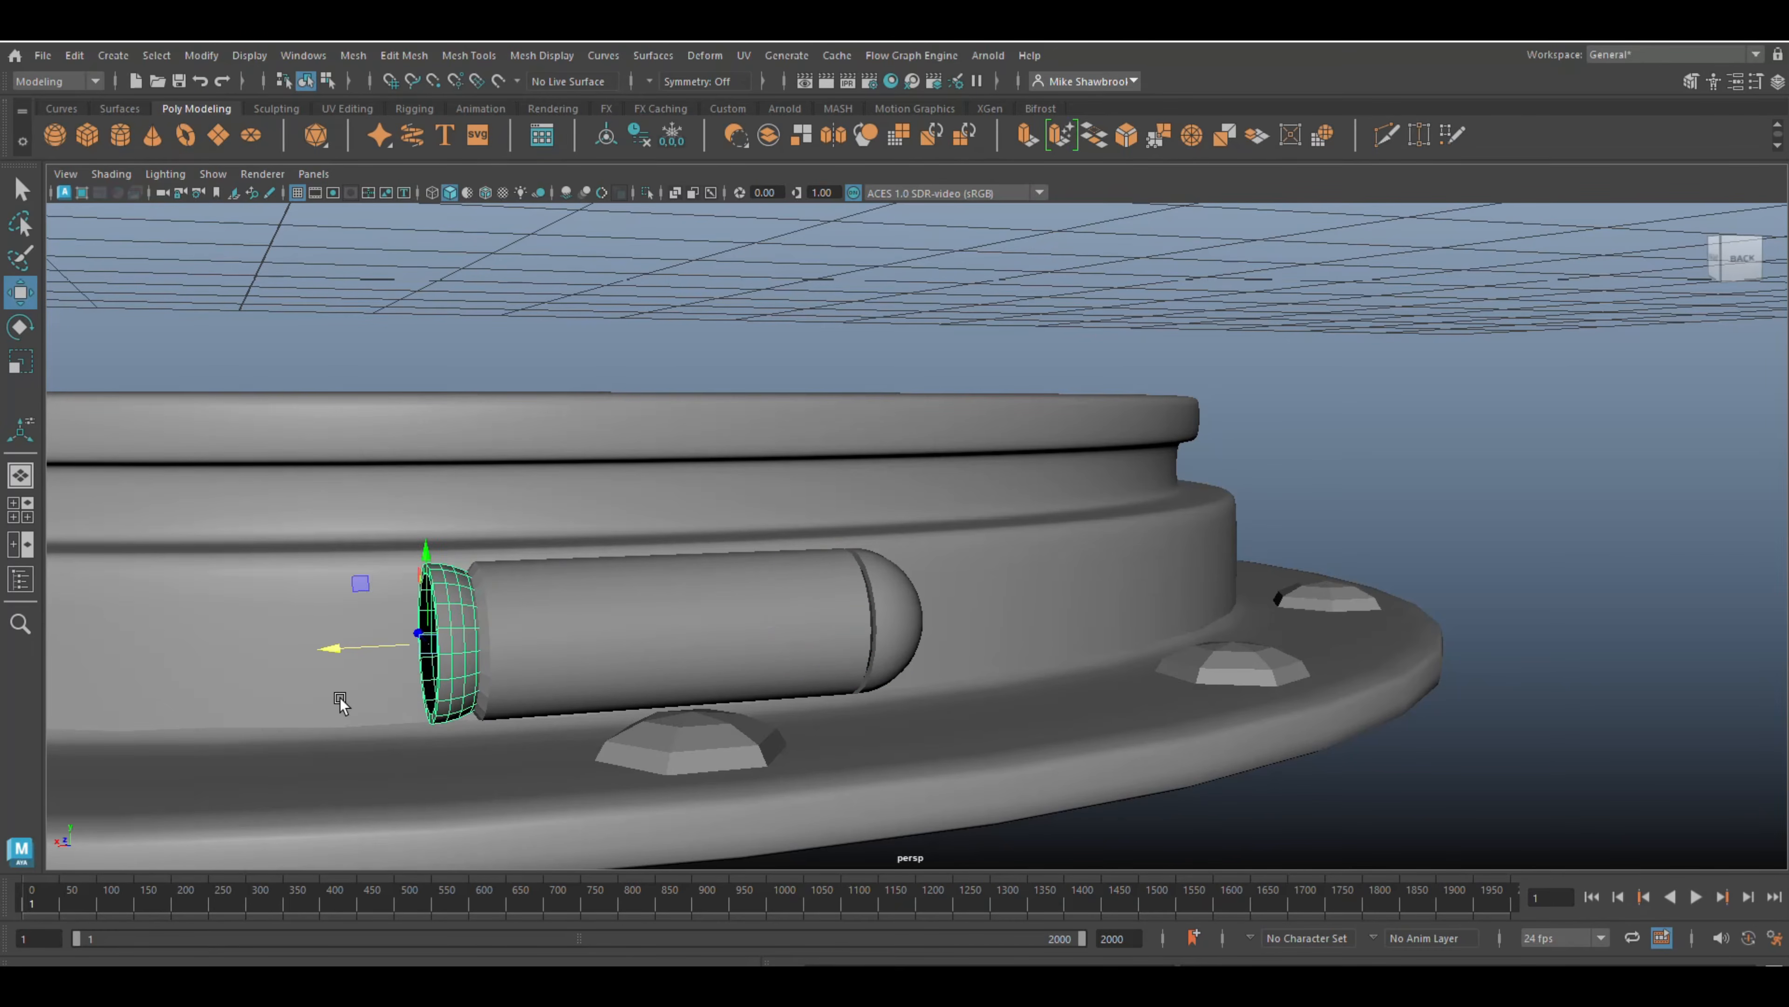
{"action": "key", "text": "e"}
{"action": "left_click_drag", "start_coordinate": [381, 717], "coordinate": [582, 649]}
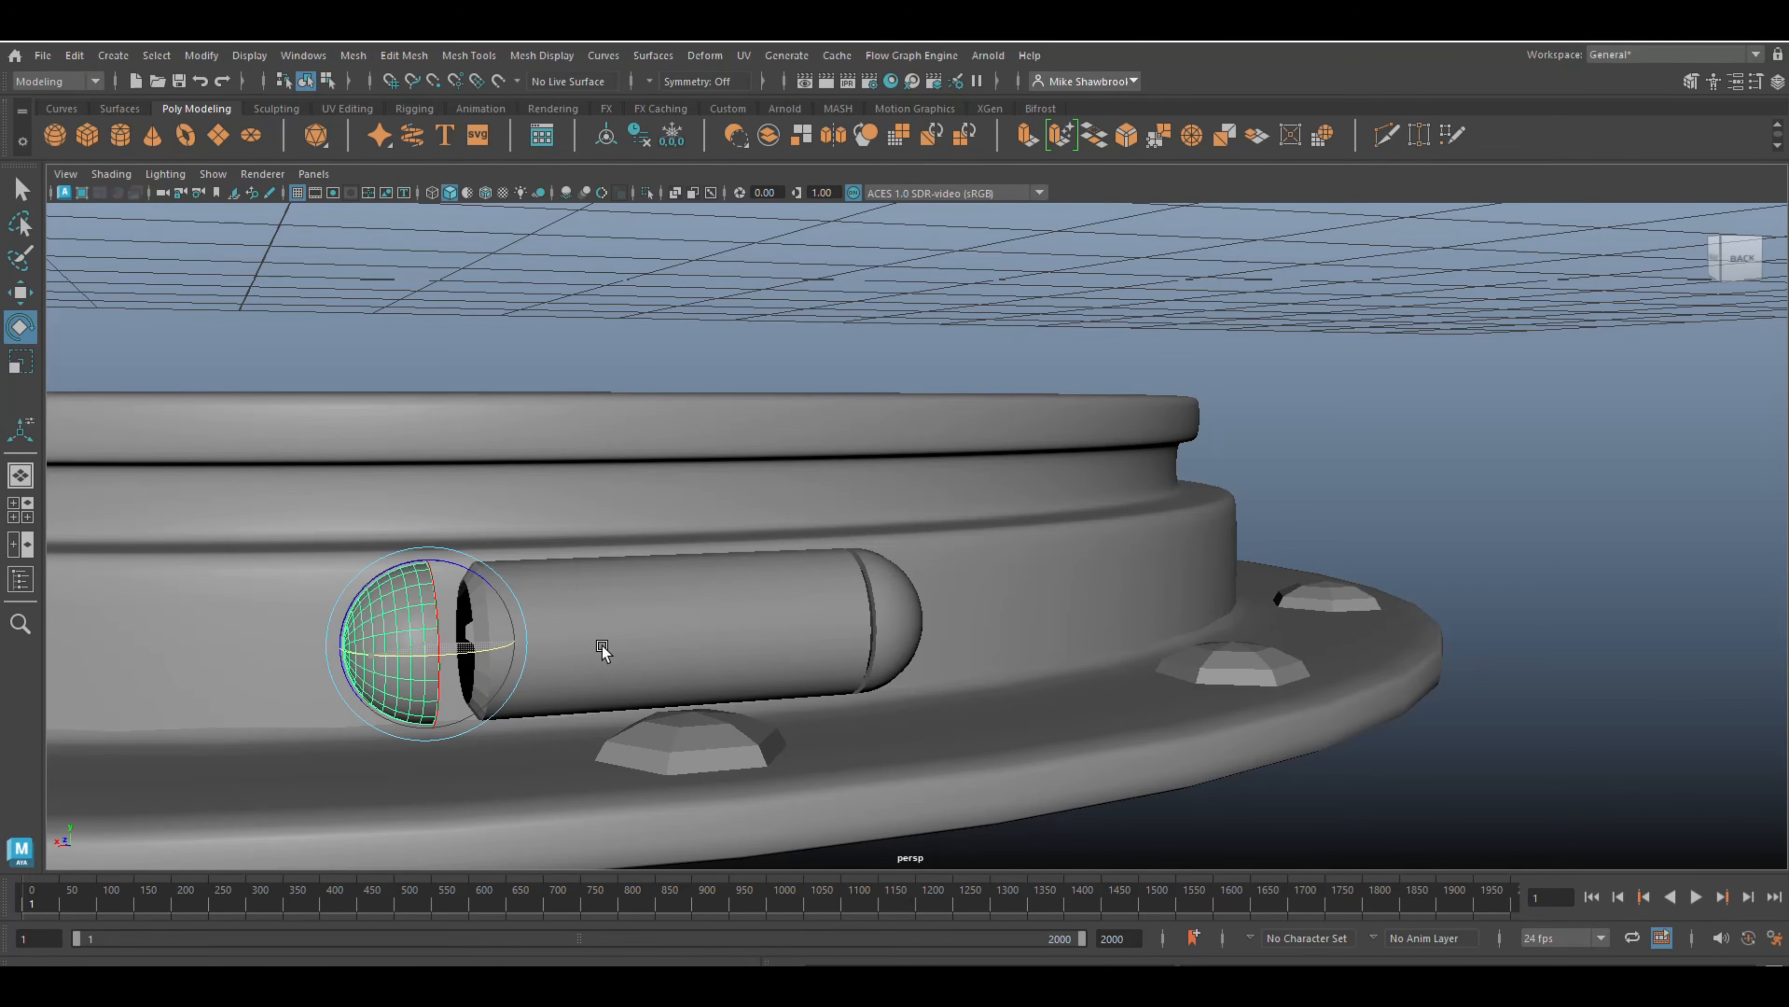
{"action": "key", "text": "w"}
{"action": "left_click_drag", "start_coordinate": [347, 654], "coordinate": [380, 665]}
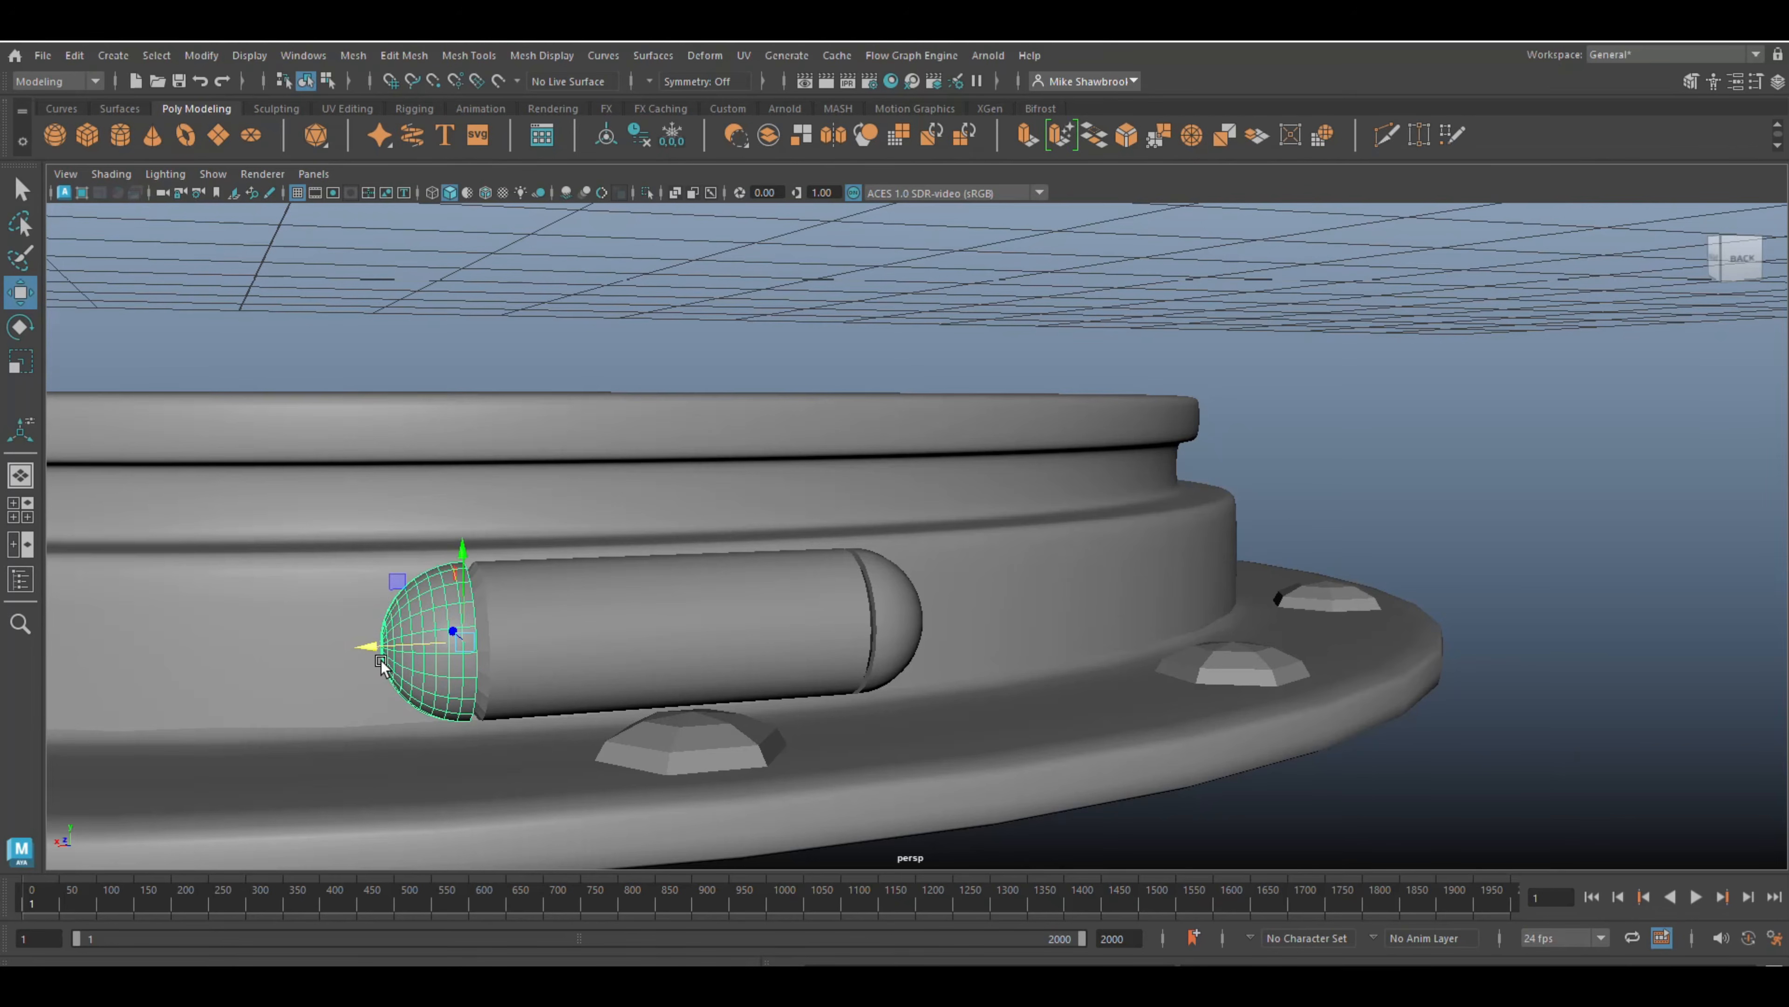
{"action": "left_click", "coordinate": [1519, 574]}
- Create a polygon torus and rotate it about Z so that it stands upright
{"action": "scroll", "coordinate": [1521, 544], "scroll_direction": "down", "scroll_amount": 5}
{"action": "left_click_drag", "start_coordinate": [1356, 592], "coordinate": [1516, 624], "text": "alt"}
{"action": "scroll", "coordinate": [1295, 608], "scroll_direction": "down", "scroll_amount": 5}
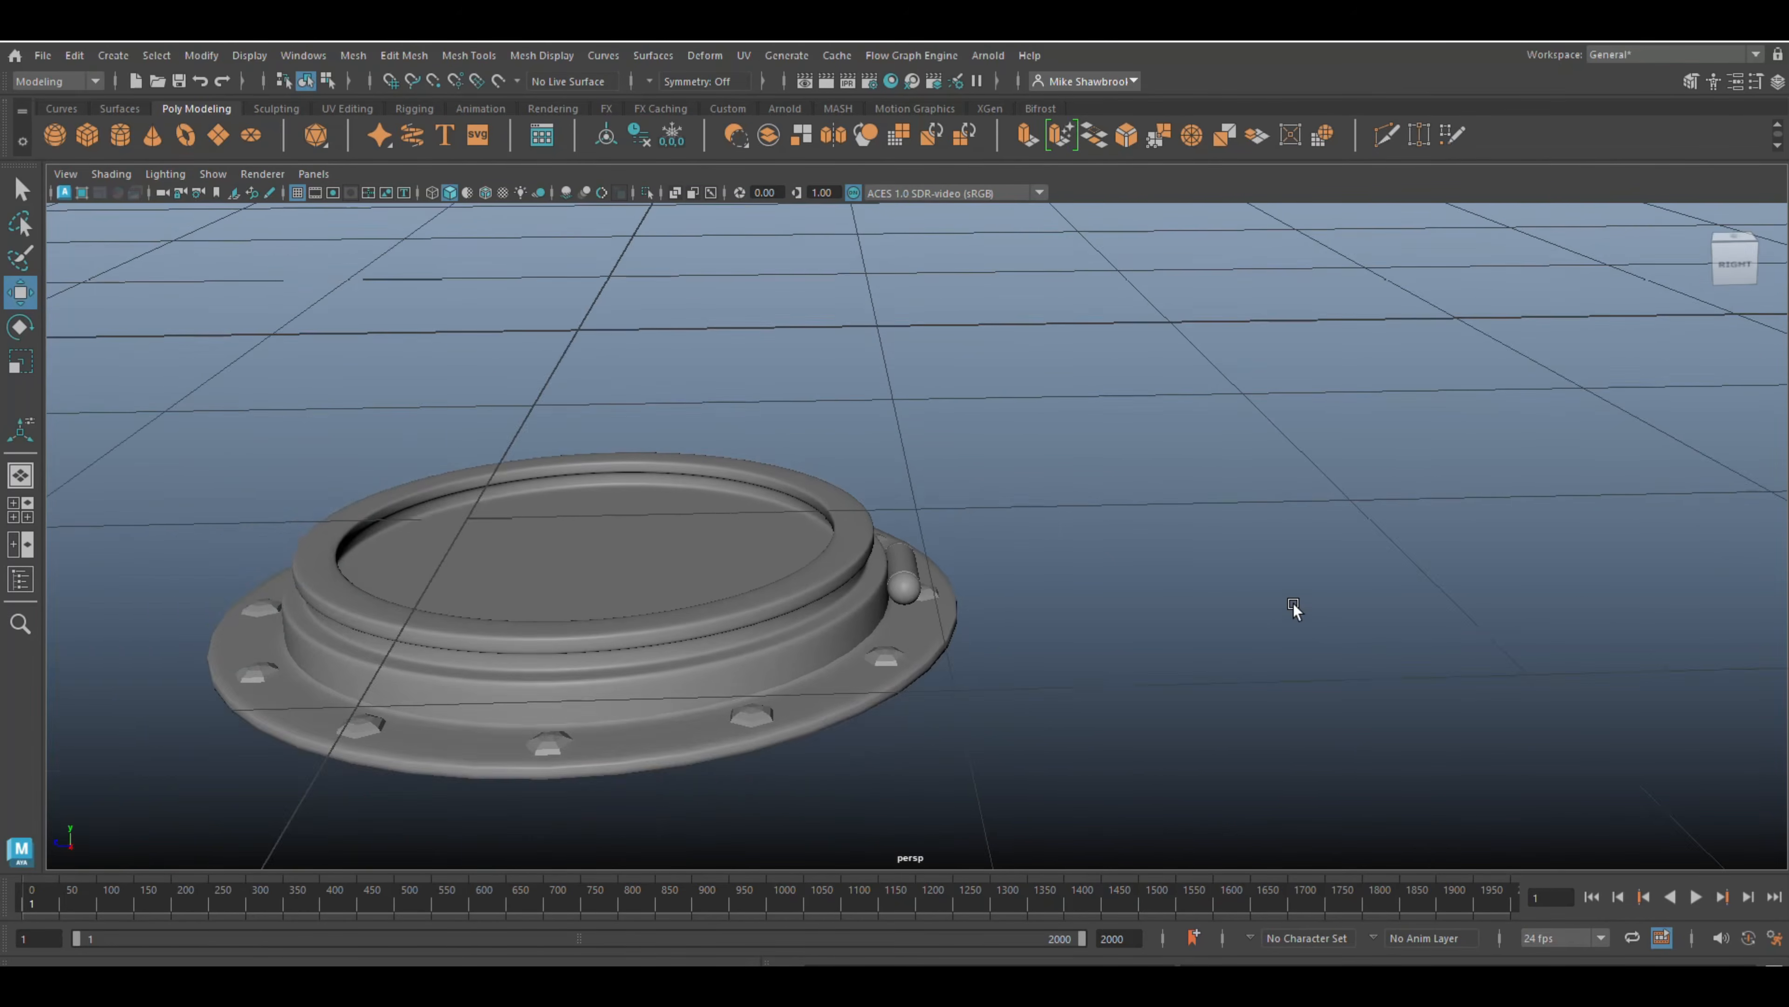
{"action": "scroll", "coordinate": [1291, 602], "scroll_direction": "up", "scroll_amount": 1}
{"action": "left_click_drag", "start_coordinate": [1291, 605], "coordinate": [1461, 533], "text": "alt"}
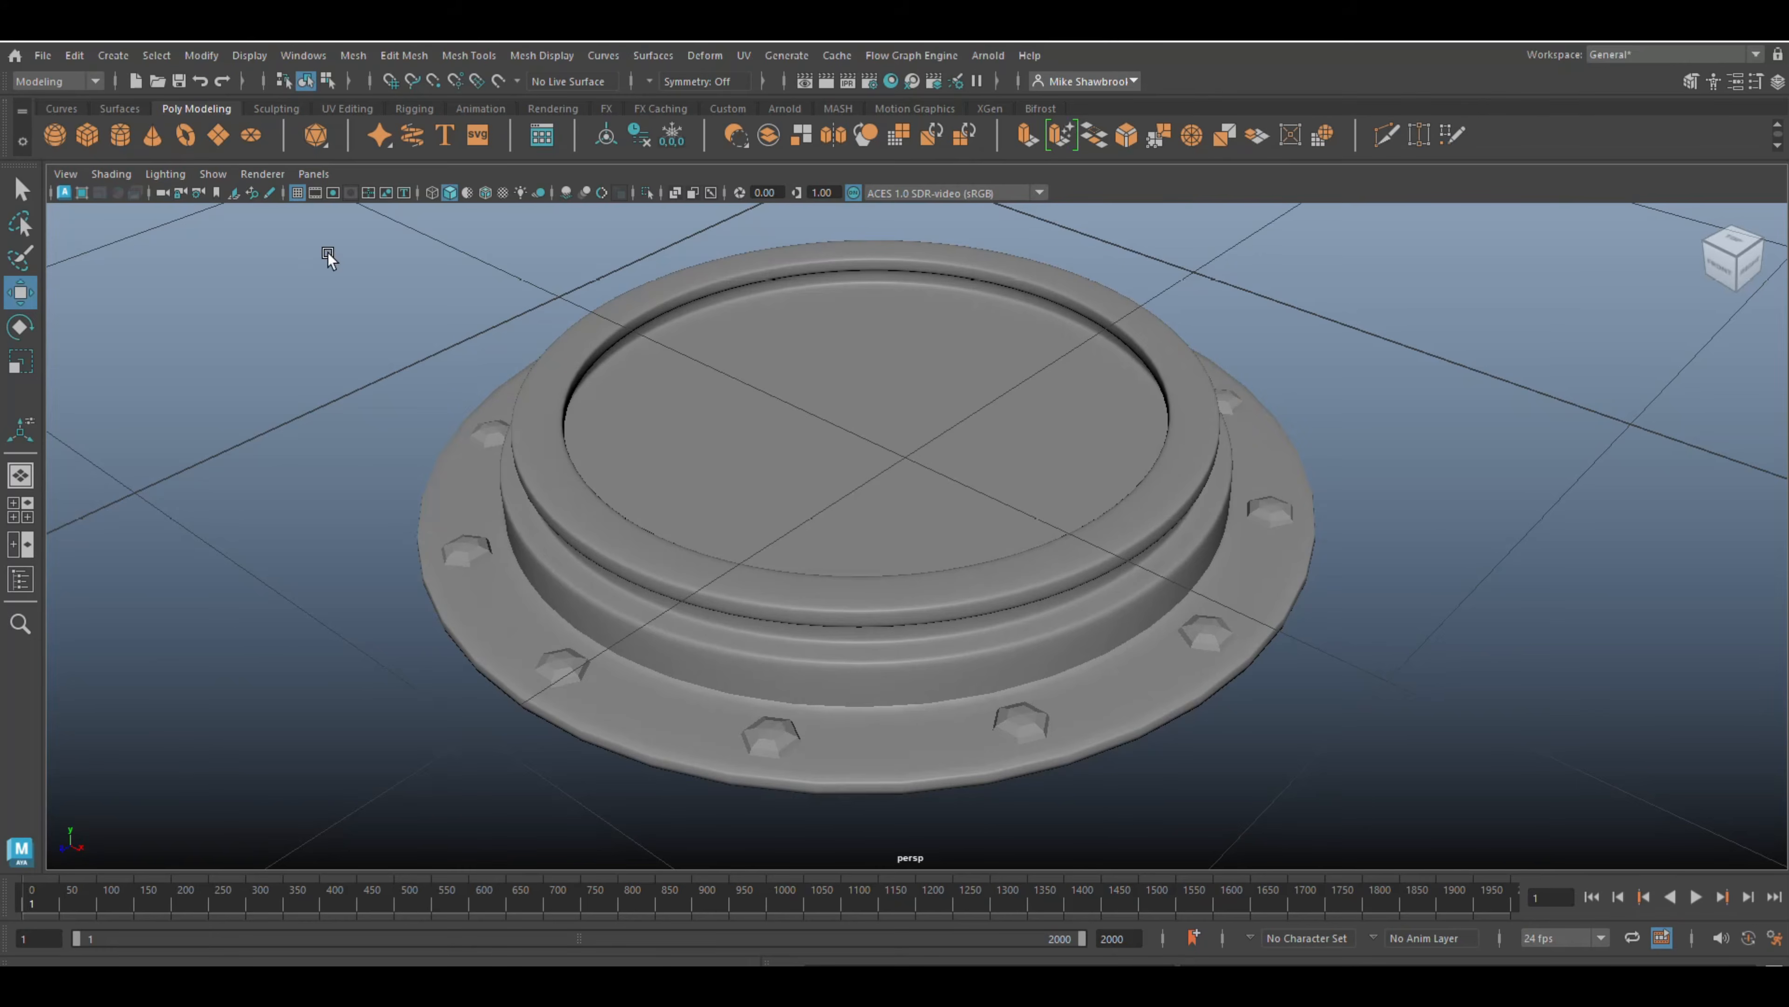
{"action": "left_click", "coordinate": [190, 140]}
{"action": "scroll", "coordinate": [384, 289], "scroll_direction": "down", "scroll_amount": 7}
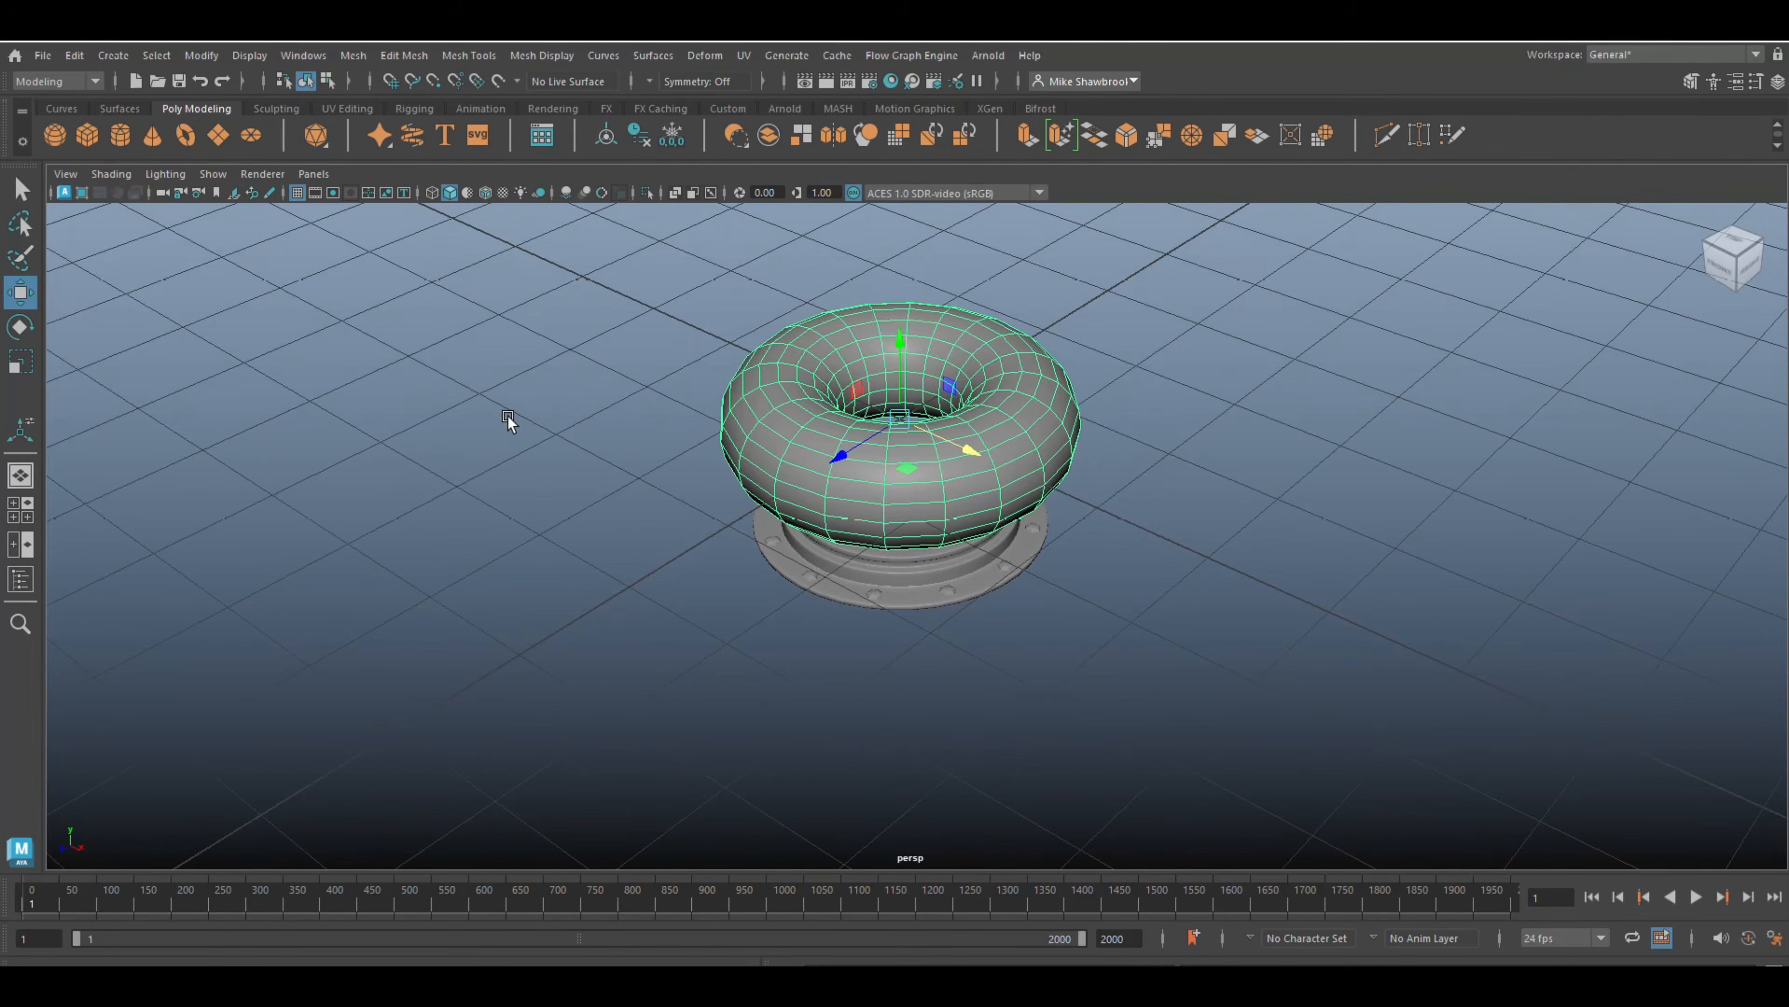
{"action": "scroll", "coordinate": [509, 416], "scroll_direction": "up", "scroll_amount": 1}
{"action": "key", "text": "e"}
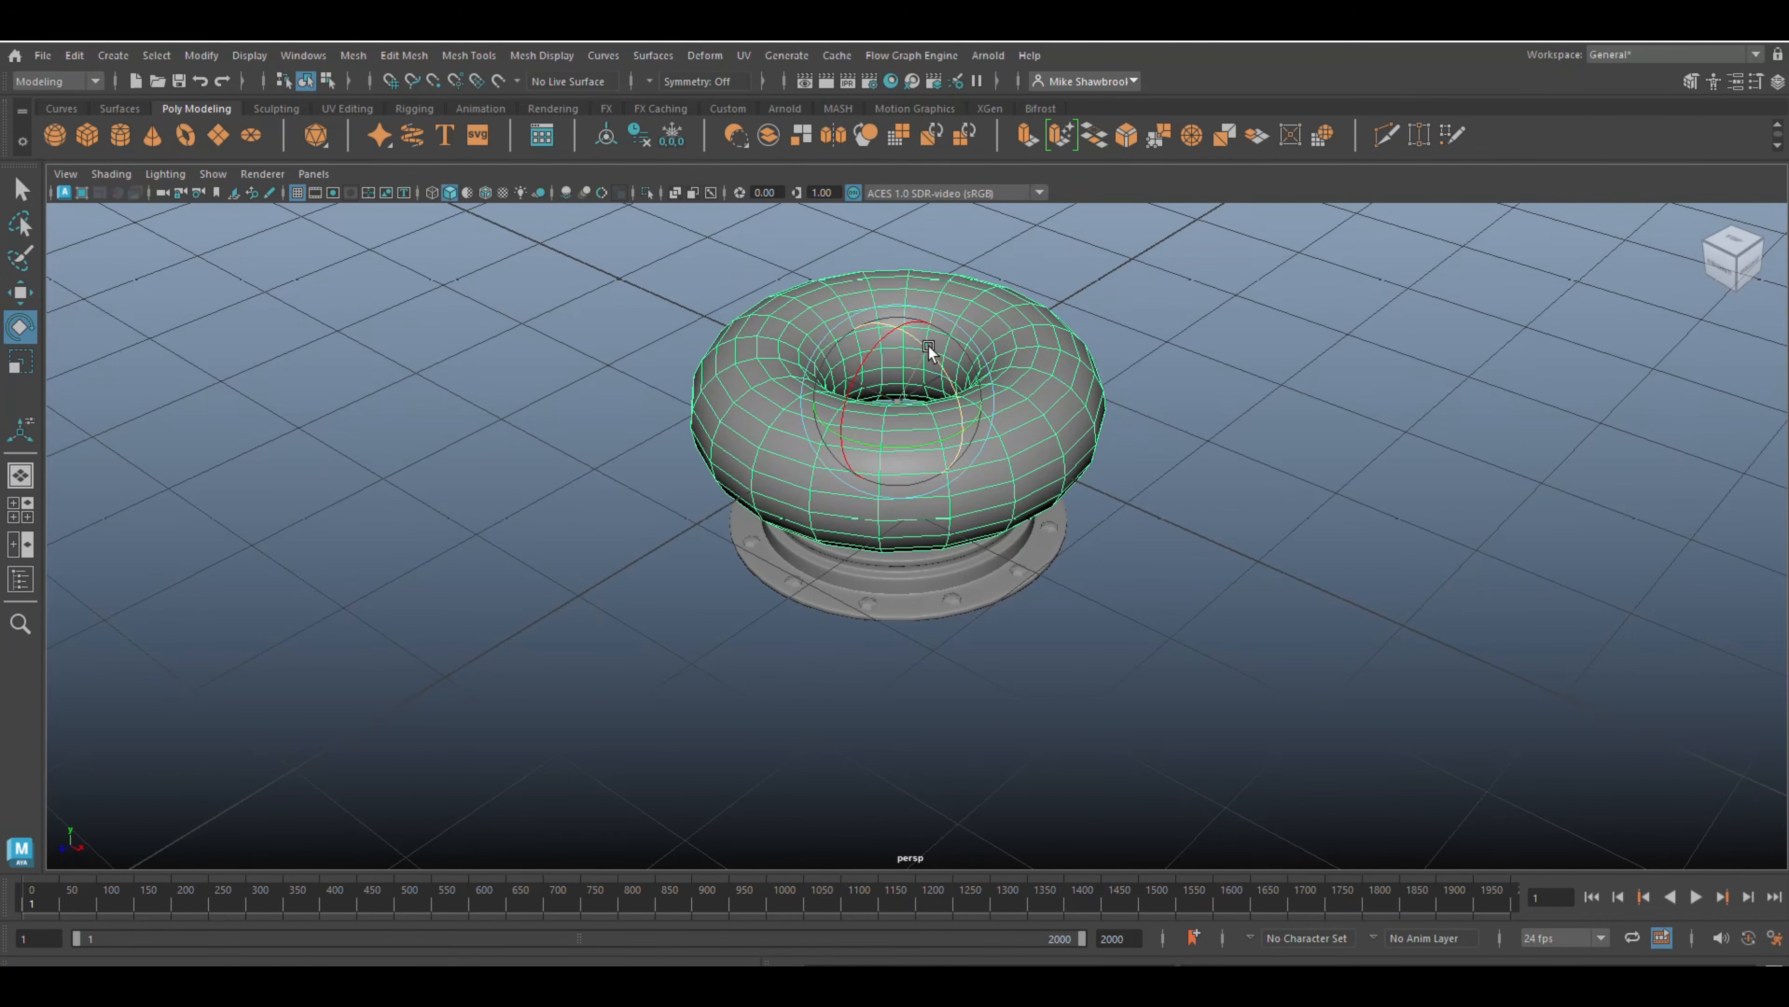
{"action": "left_click_drag", "start_coordinate": [929, 346], "coordinate": [990, 442]}
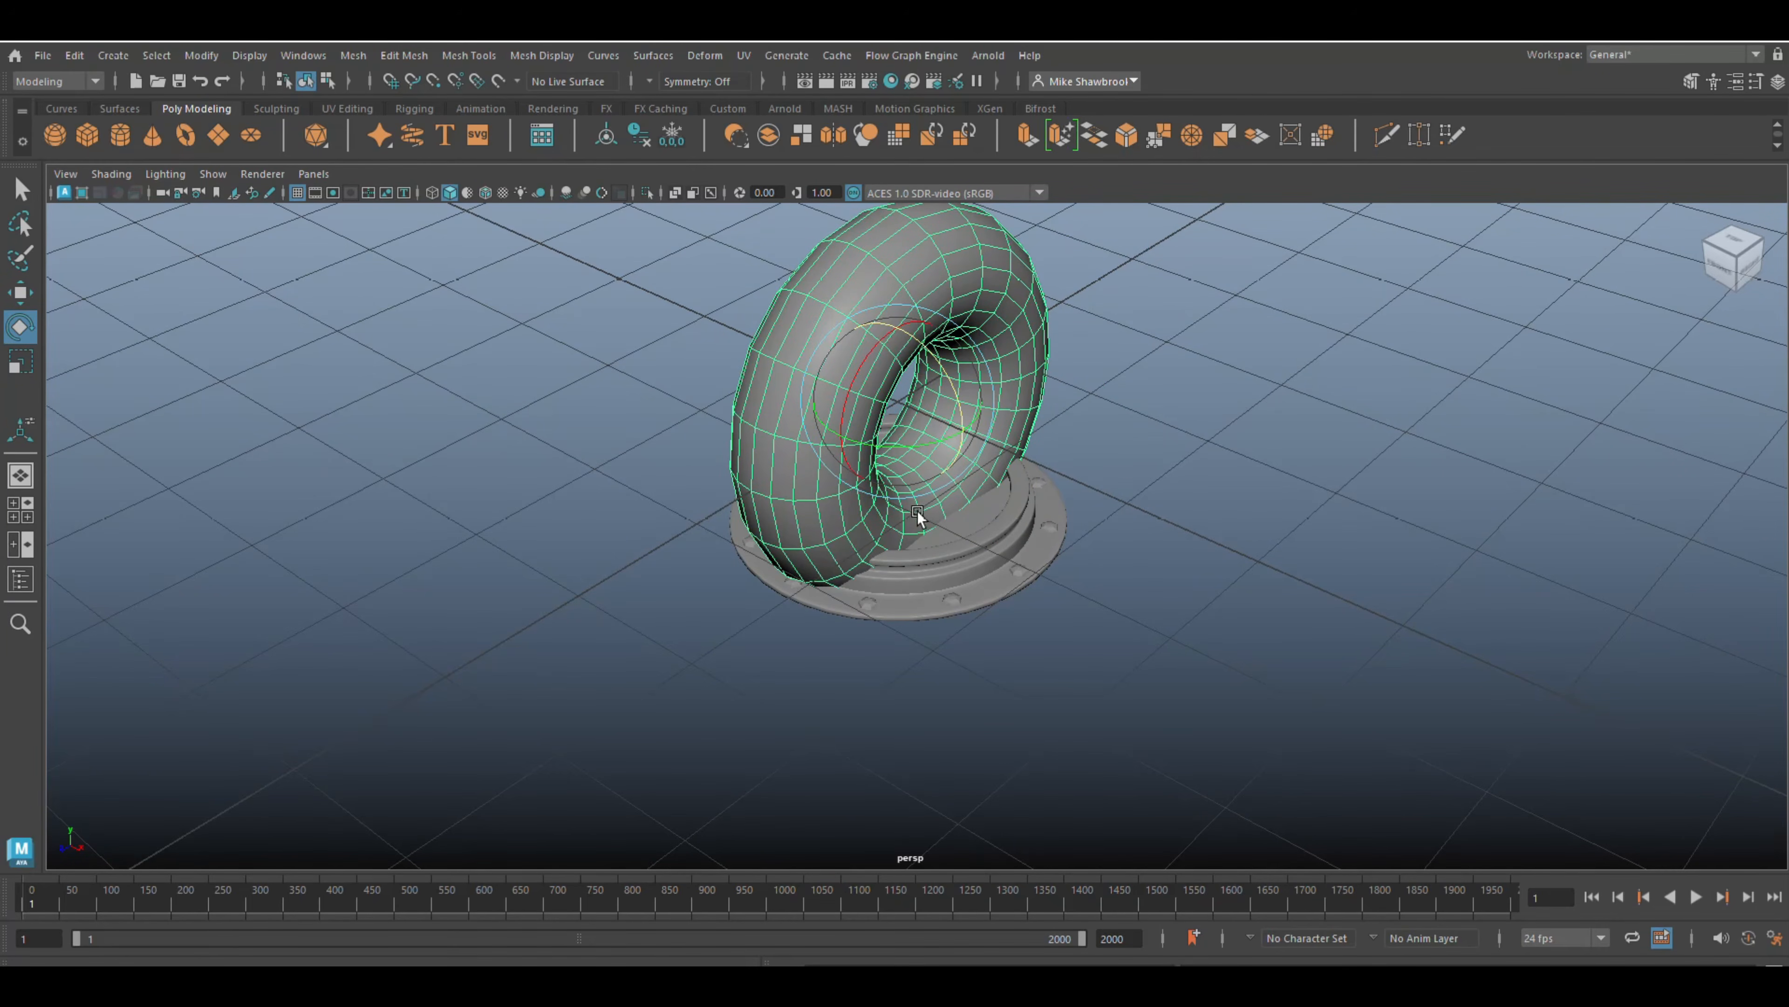
- Scale the upright torus down to a small ring and move it onto the flange beside a rivet
{"action": "key", "text": "r"}
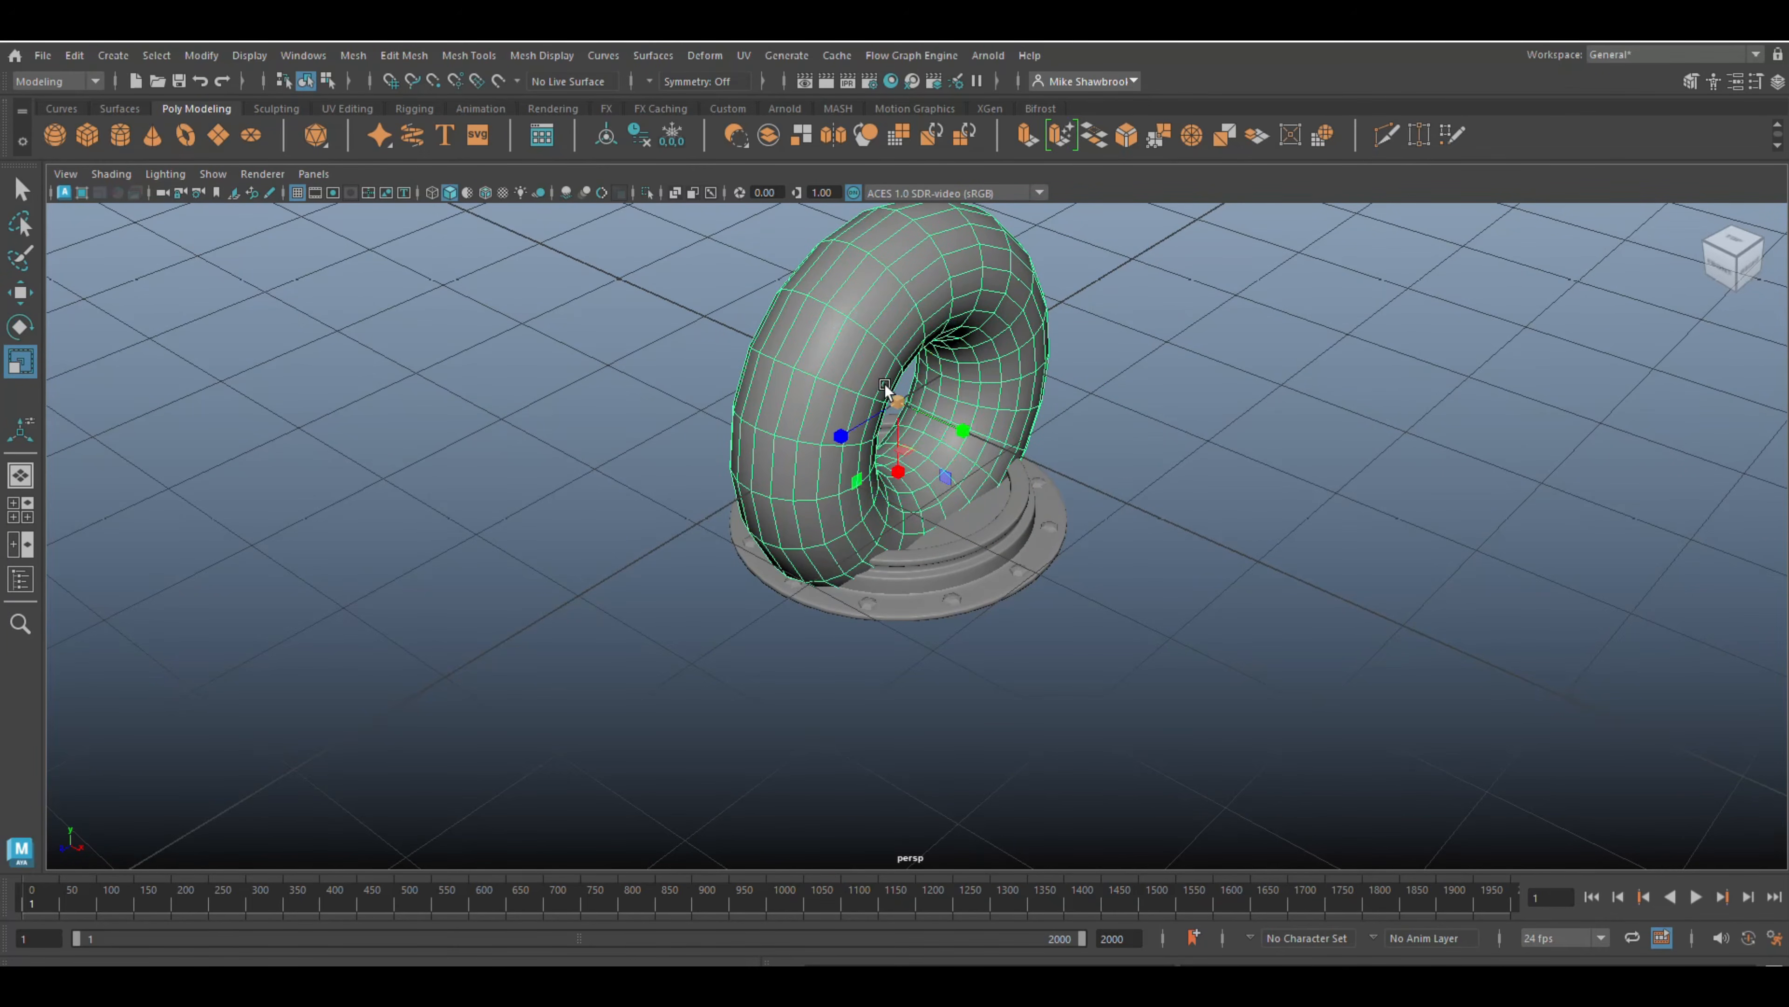
{"action": "left_click_drag", "start_coordinate": [900, 404], "coordinate": [628, 444]}
{"action": "key", "text": "w"}
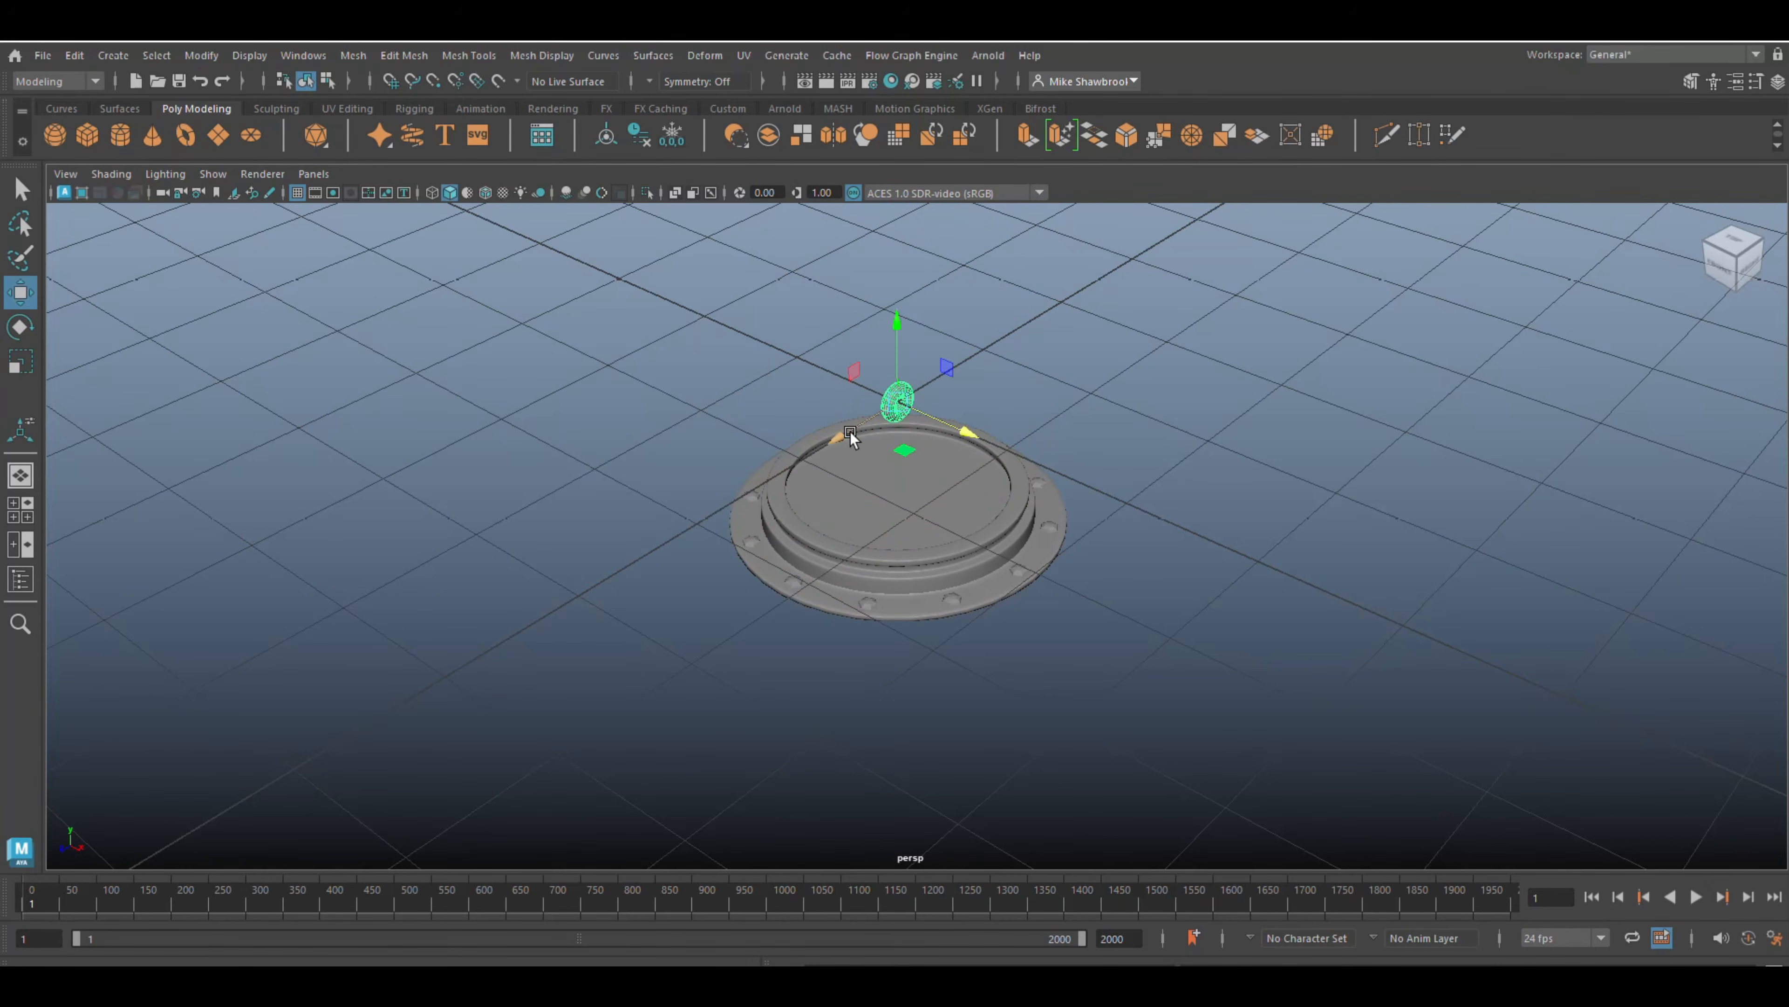
{"action": "left_click_drag", "start_coordinate": [850, 433], "coordinate": [757, 492]}
{"action": "left_click_drag", "start_coordinate": [812, 374], "coordinate": [823, 496]}
{"action": "left_click_drag", "start_coordinate": [764, 599], "coordinate": [749, 609]}
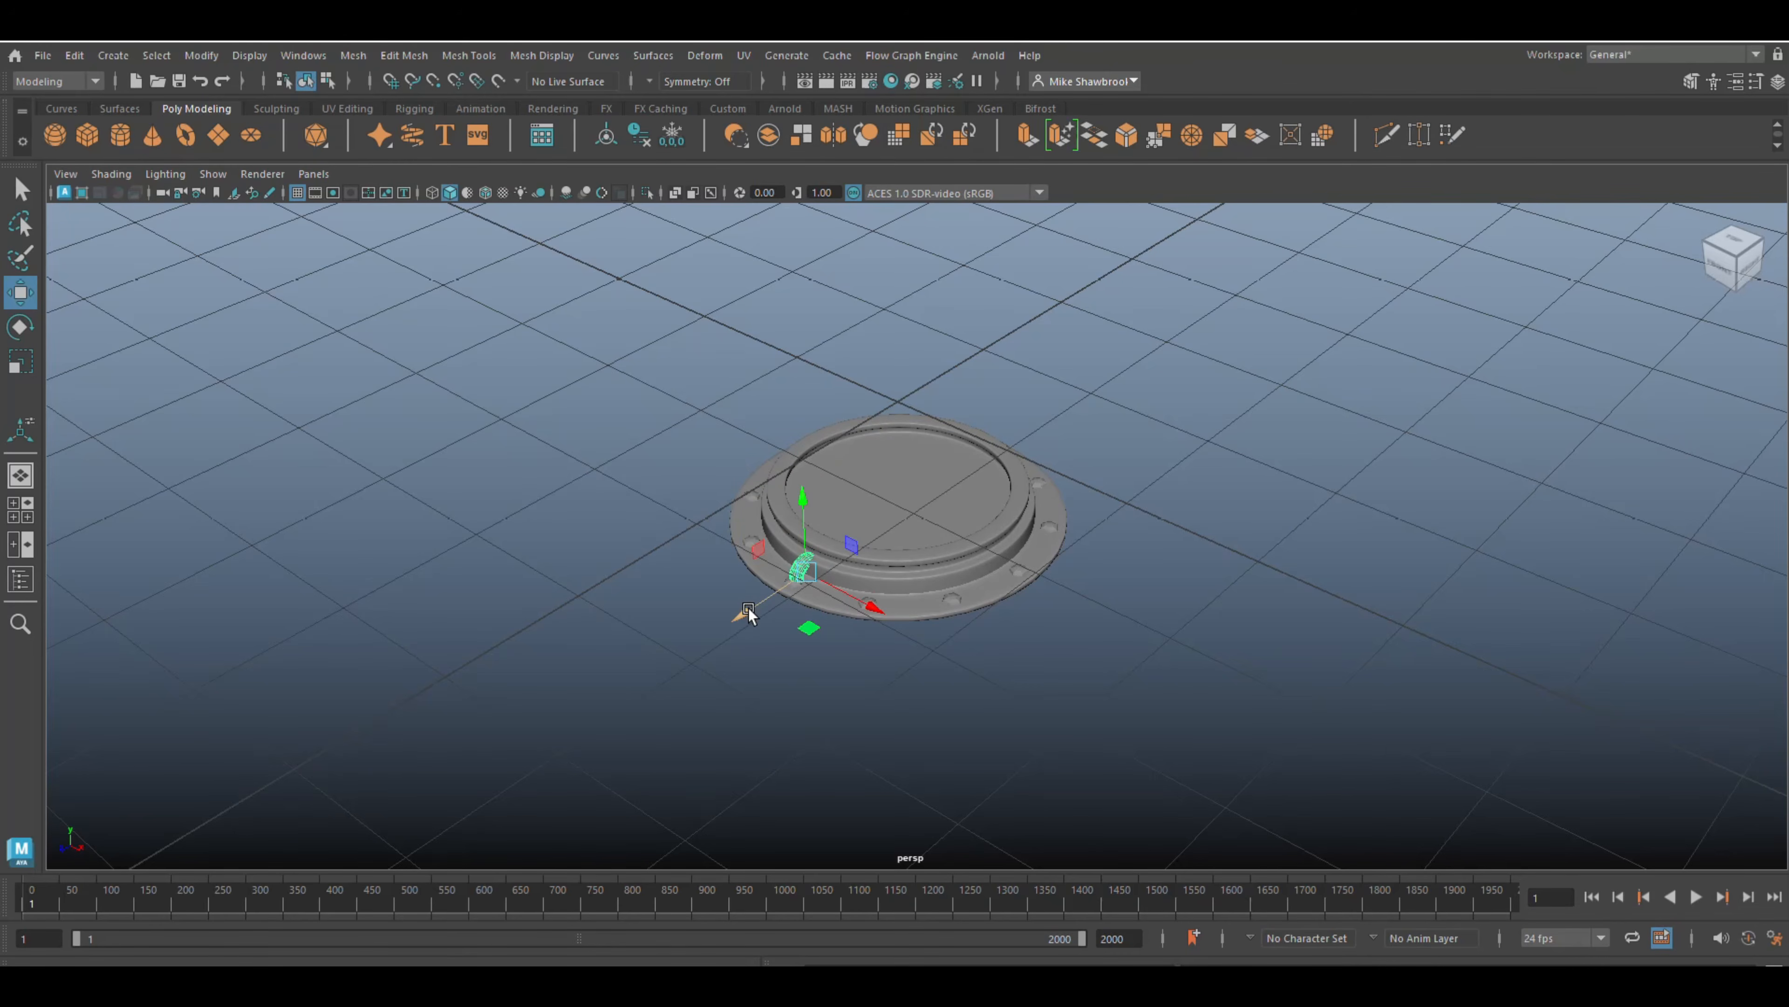
- Raise the small torus along Y so that it stands above the flange against the ring's stepped wall
{"action": "key", "text": "f"}
{"action": "scroll", "coordinate": [929, 564], "scroll_direction": "down", "scroll_amount": 2}
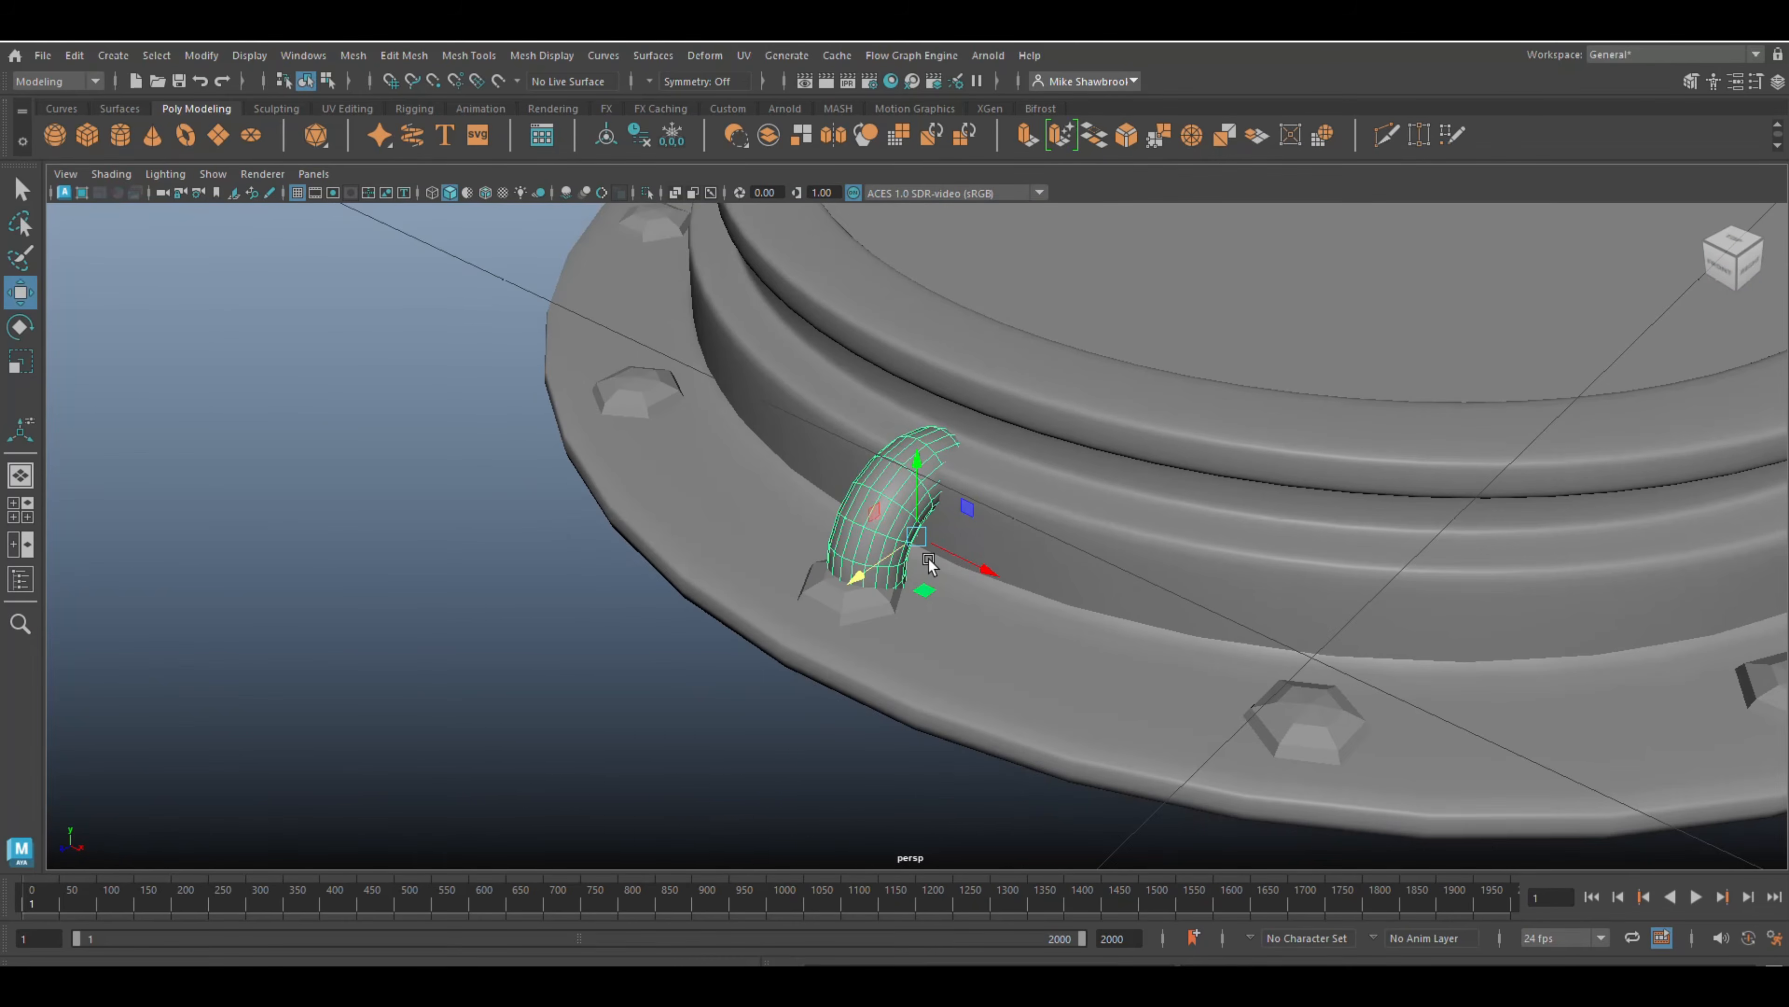
{"action": "left_click_drag", "start_coordinate": [961, 584], "coordinate": [871, 553], "text": "alt"}
{"action": "scroll", "coordinate": [871, 552], "scroll_direction": "up", "scroll_amount": 3}
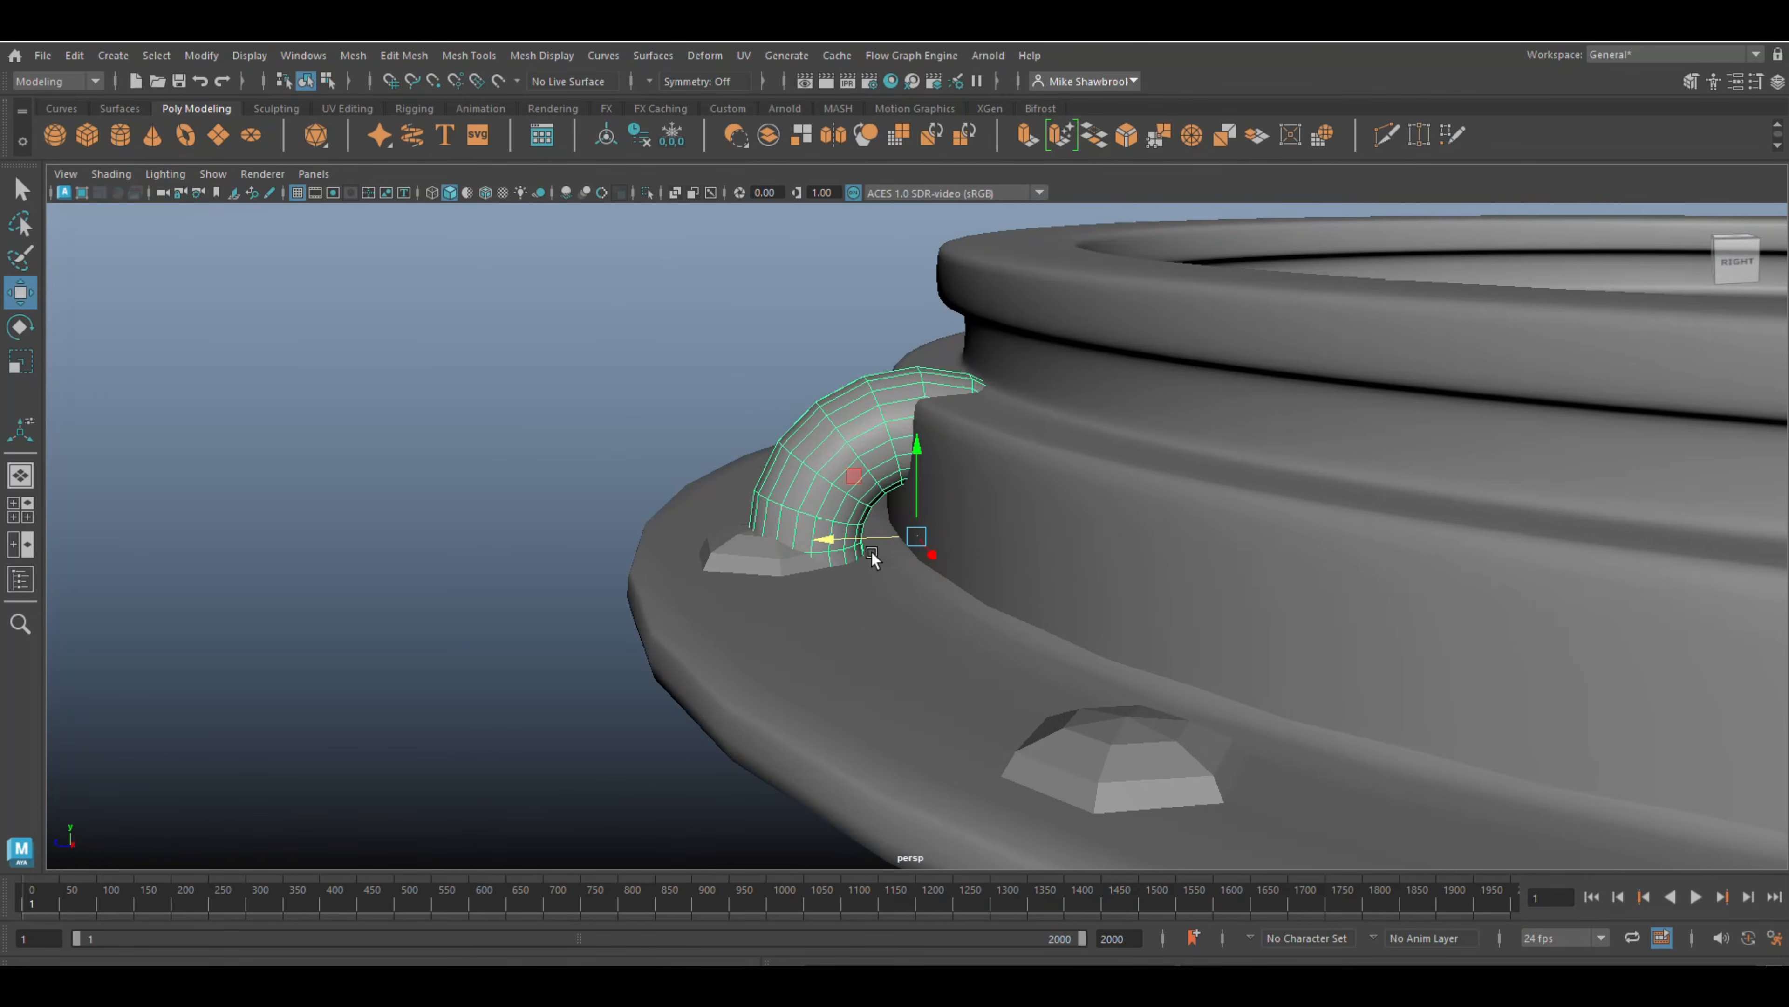
{"action": "left_click_drag", "start_coordinate": [916, 439], "coordinate": [882, 296]}
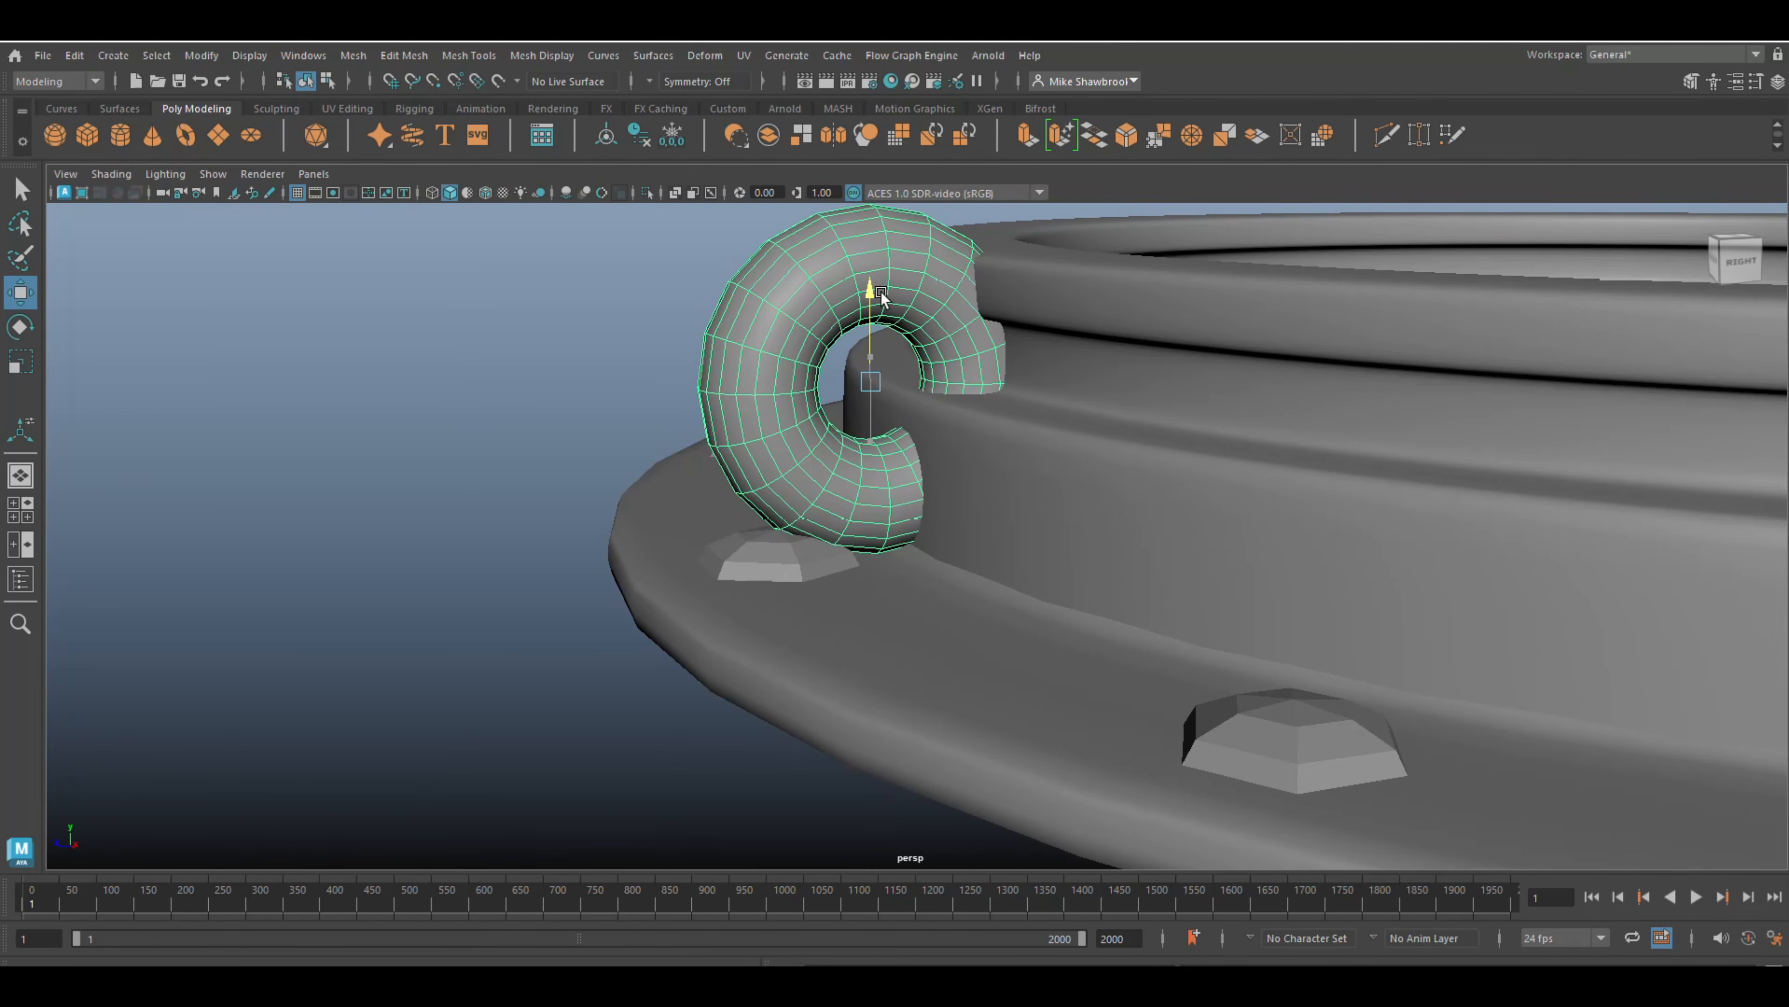
- Delete the rivet directly beneath the torus and lower the torus slightly toward the flange
{"action": "left_click_drag", "start_coordinate": [881, 291], "coordinate": [916, 536], "text": "alt"}
{"action": "left_click", "coordinate": [842, 567]}
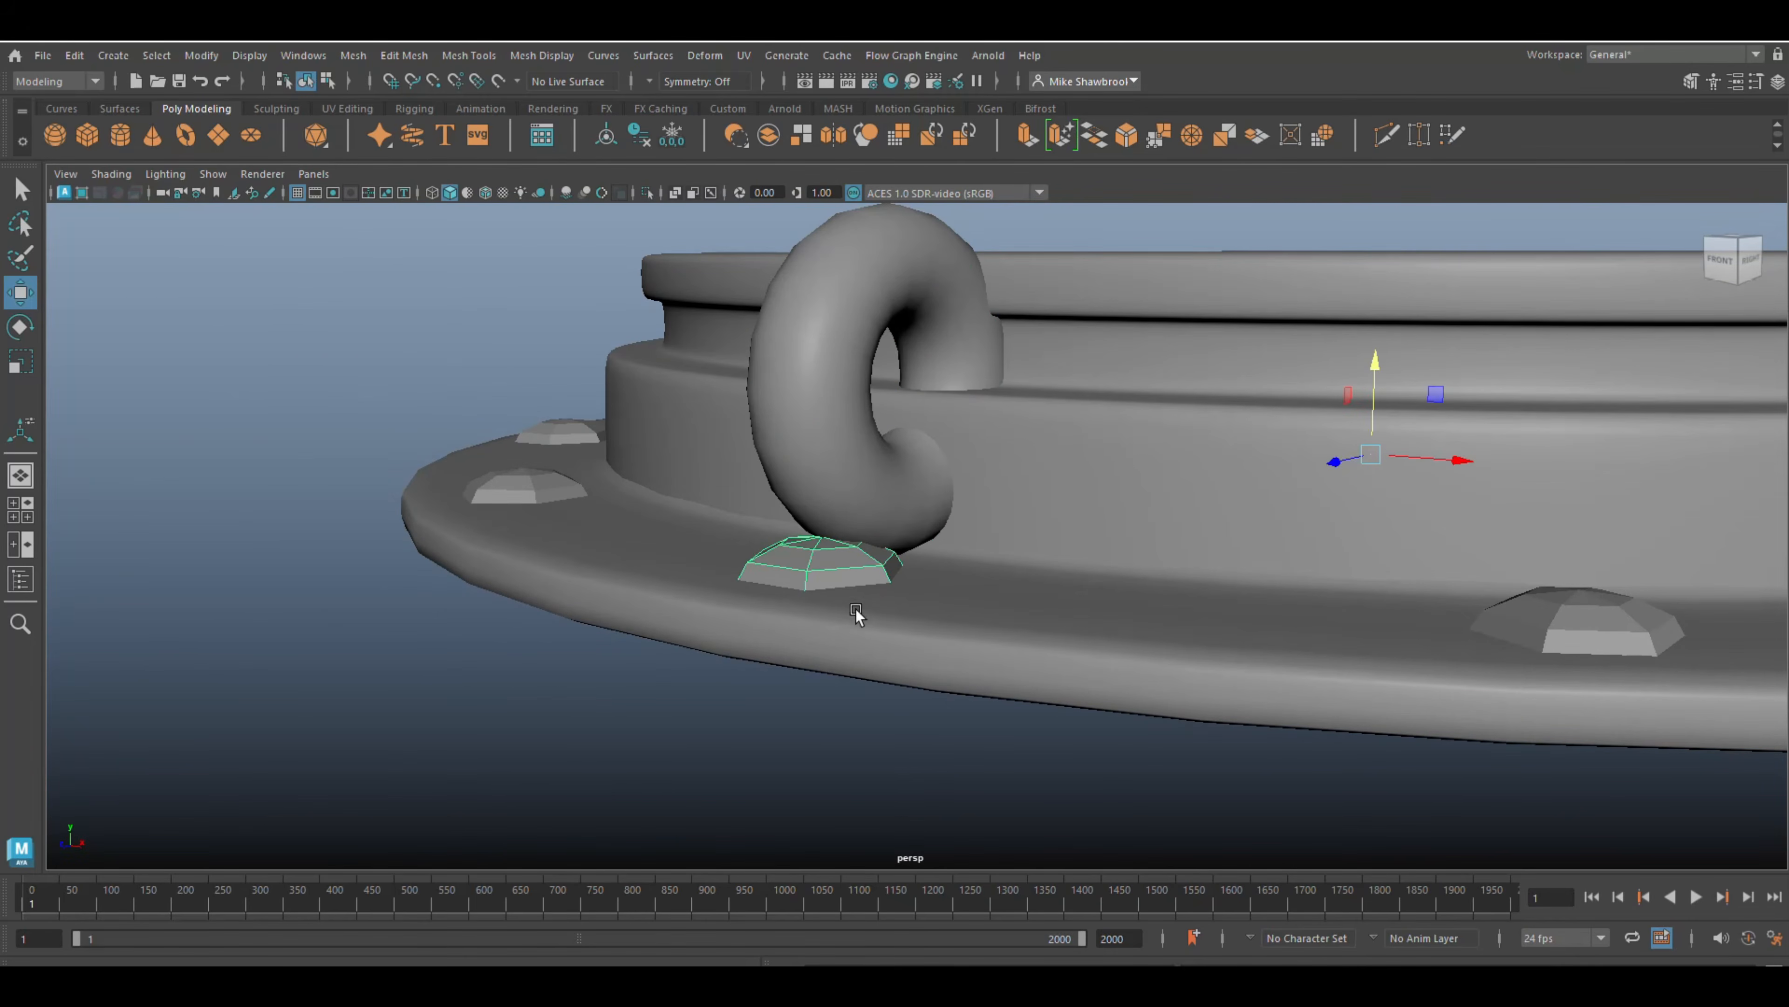
{"action": "left_click", "coordinate": [849, 502]}
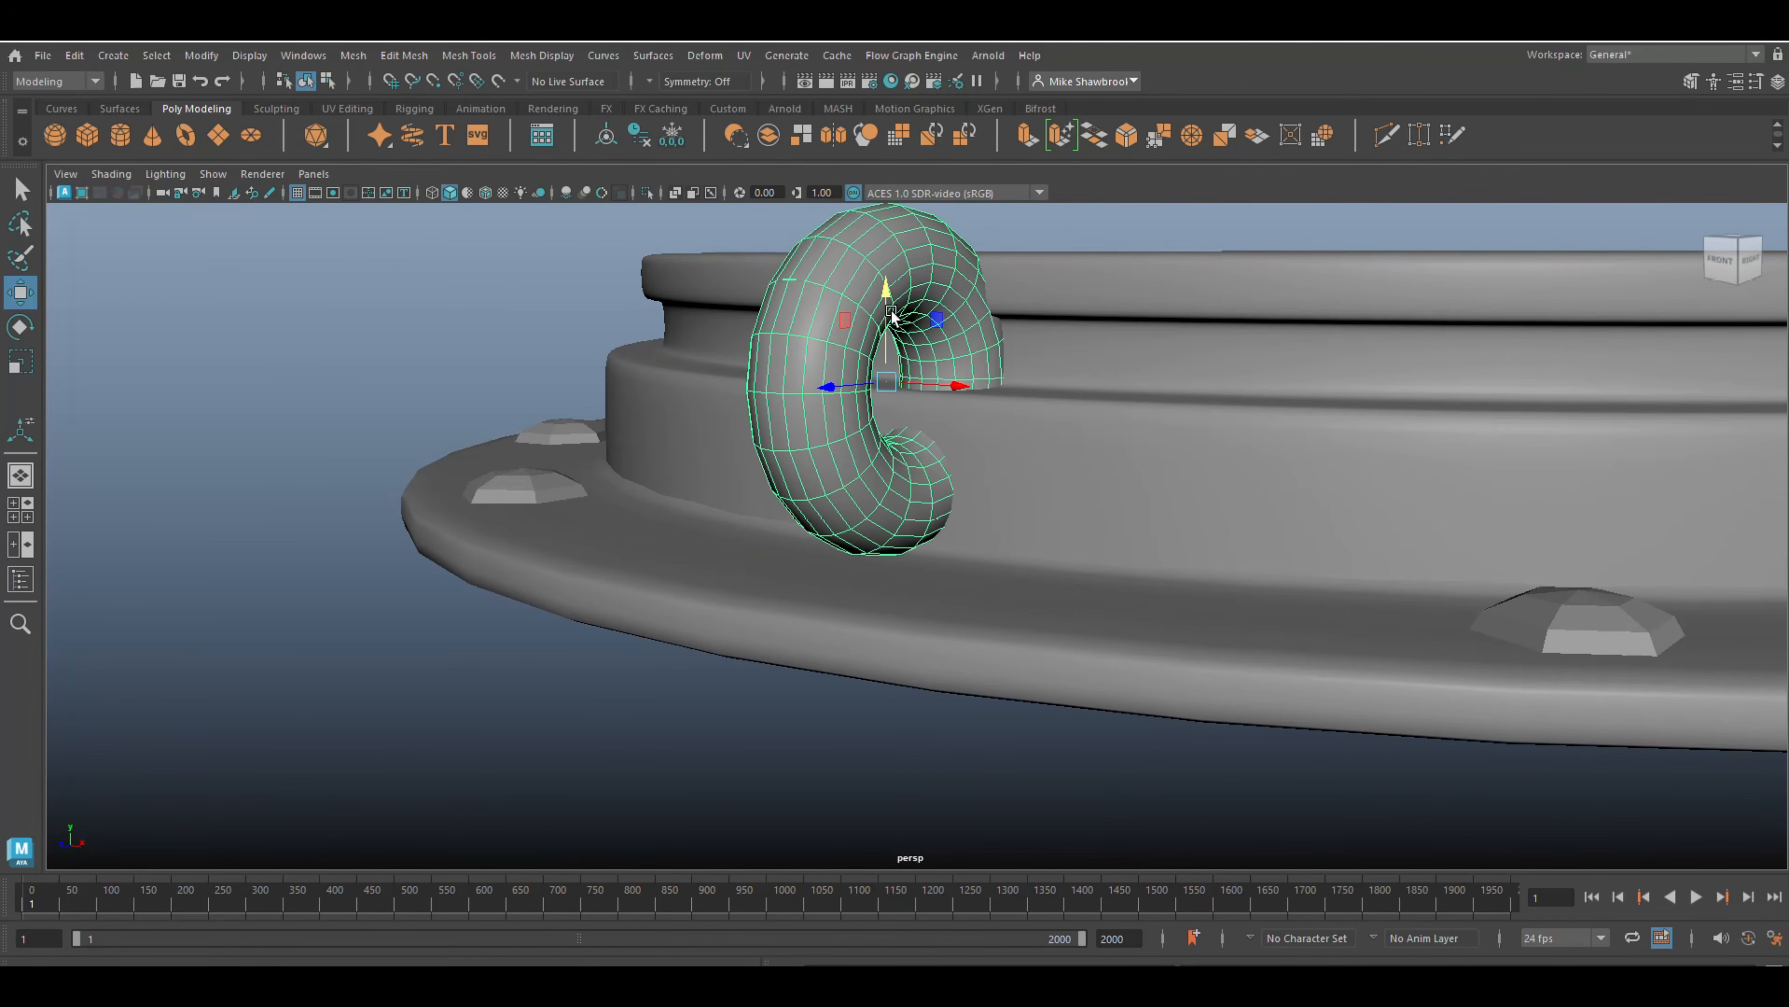
{"action": "left_click_drag", "start_coordinate": [883, 291], "coordinate": [884, 303]}
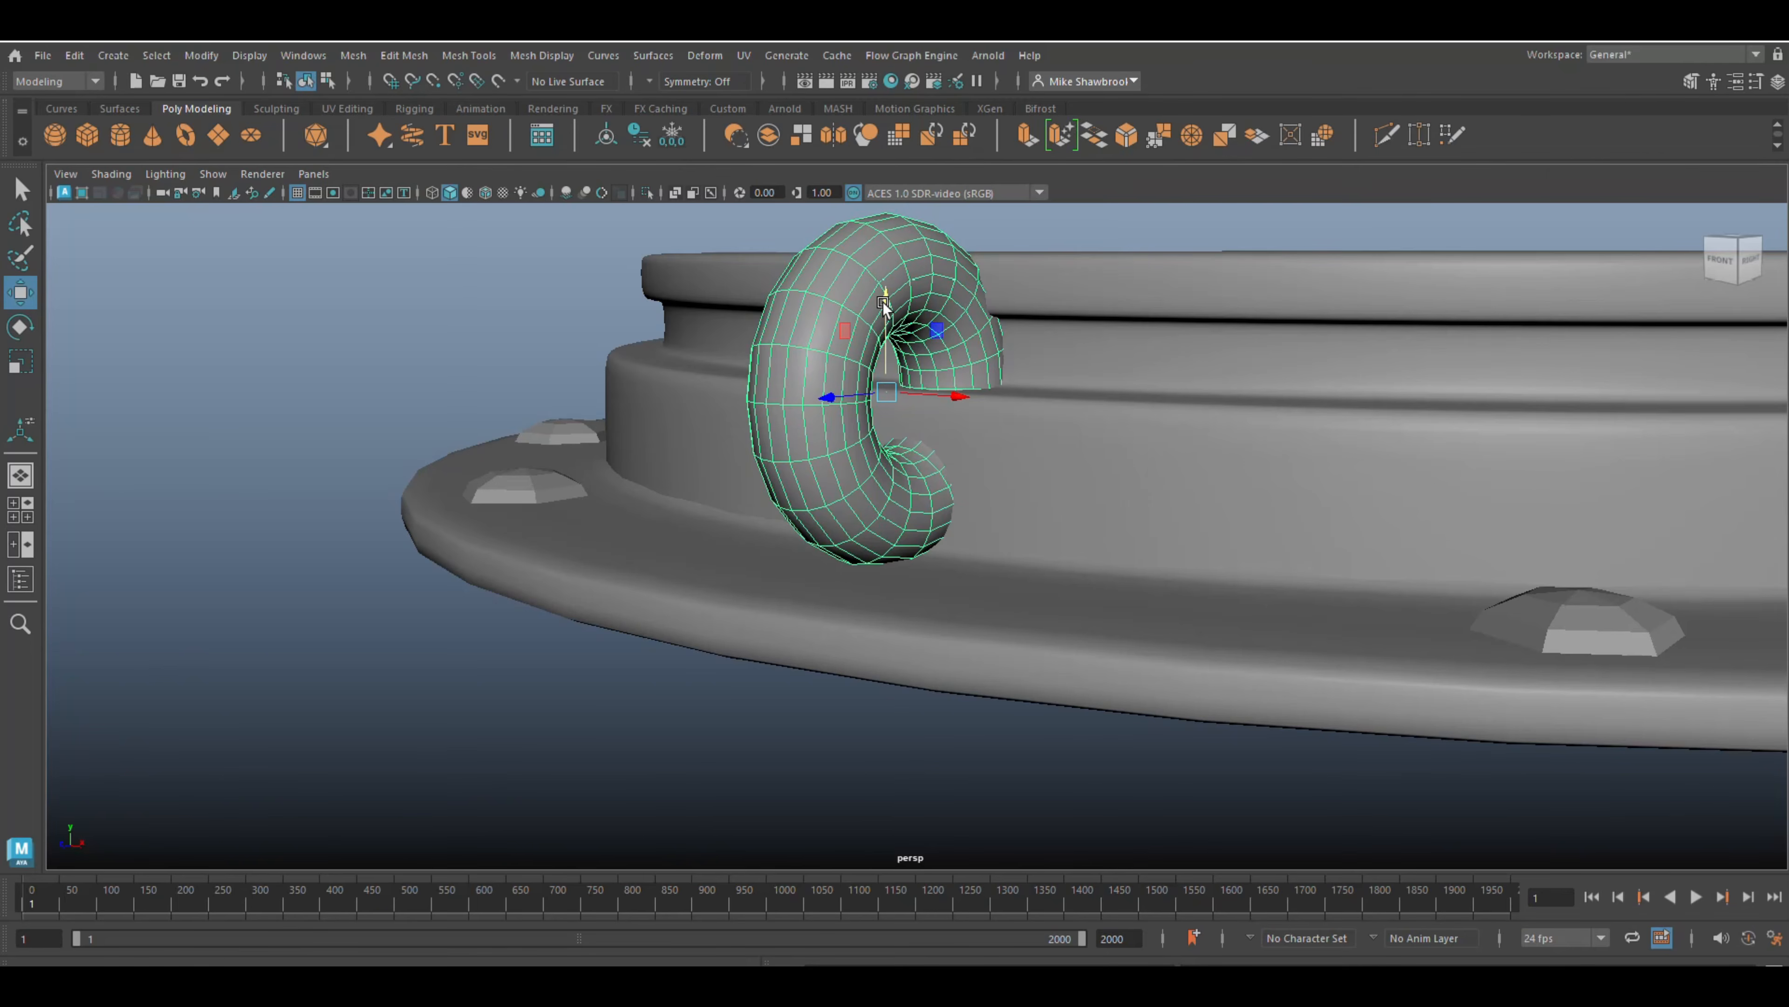
- Move the torus outward along Z from the ring's wall and raise it slightly above the flange
{"action": "left_click_drag", "start_coordinate": [997, 579], "coordinate": [922, 587], "text": "alt"}
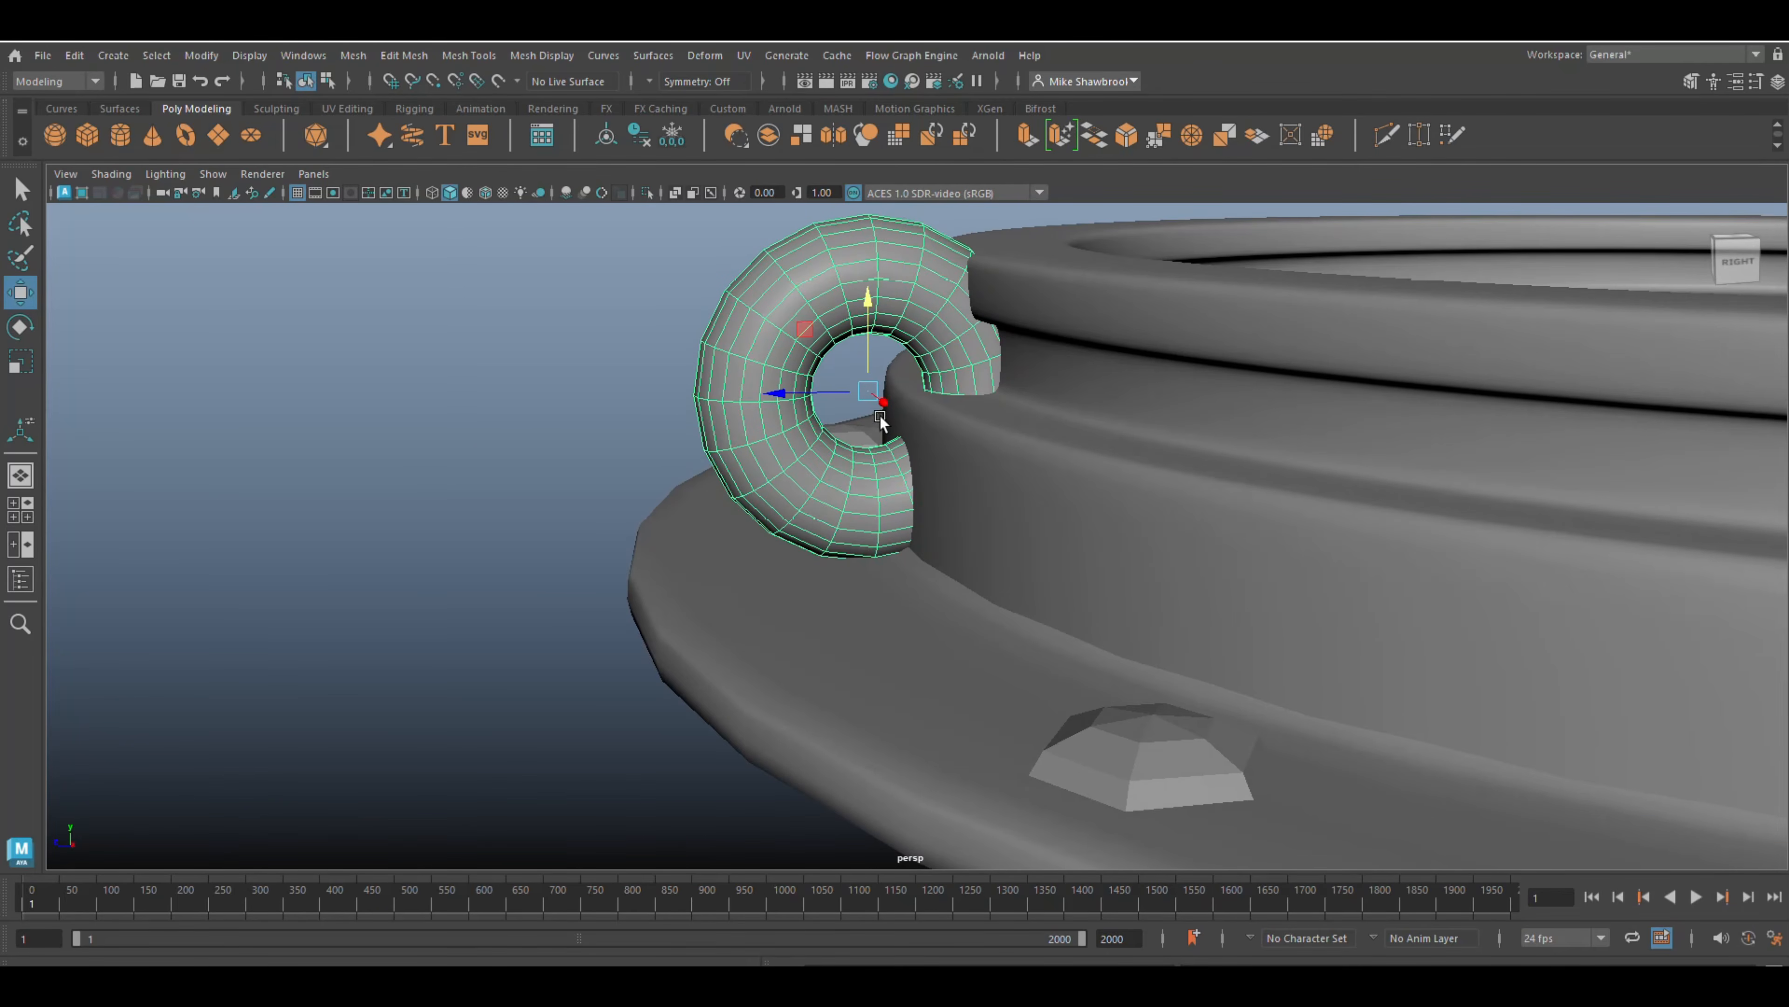
{"action": "left_click_drag", "start_coordinate": [781, 393], "coordinate": [723, 407]}
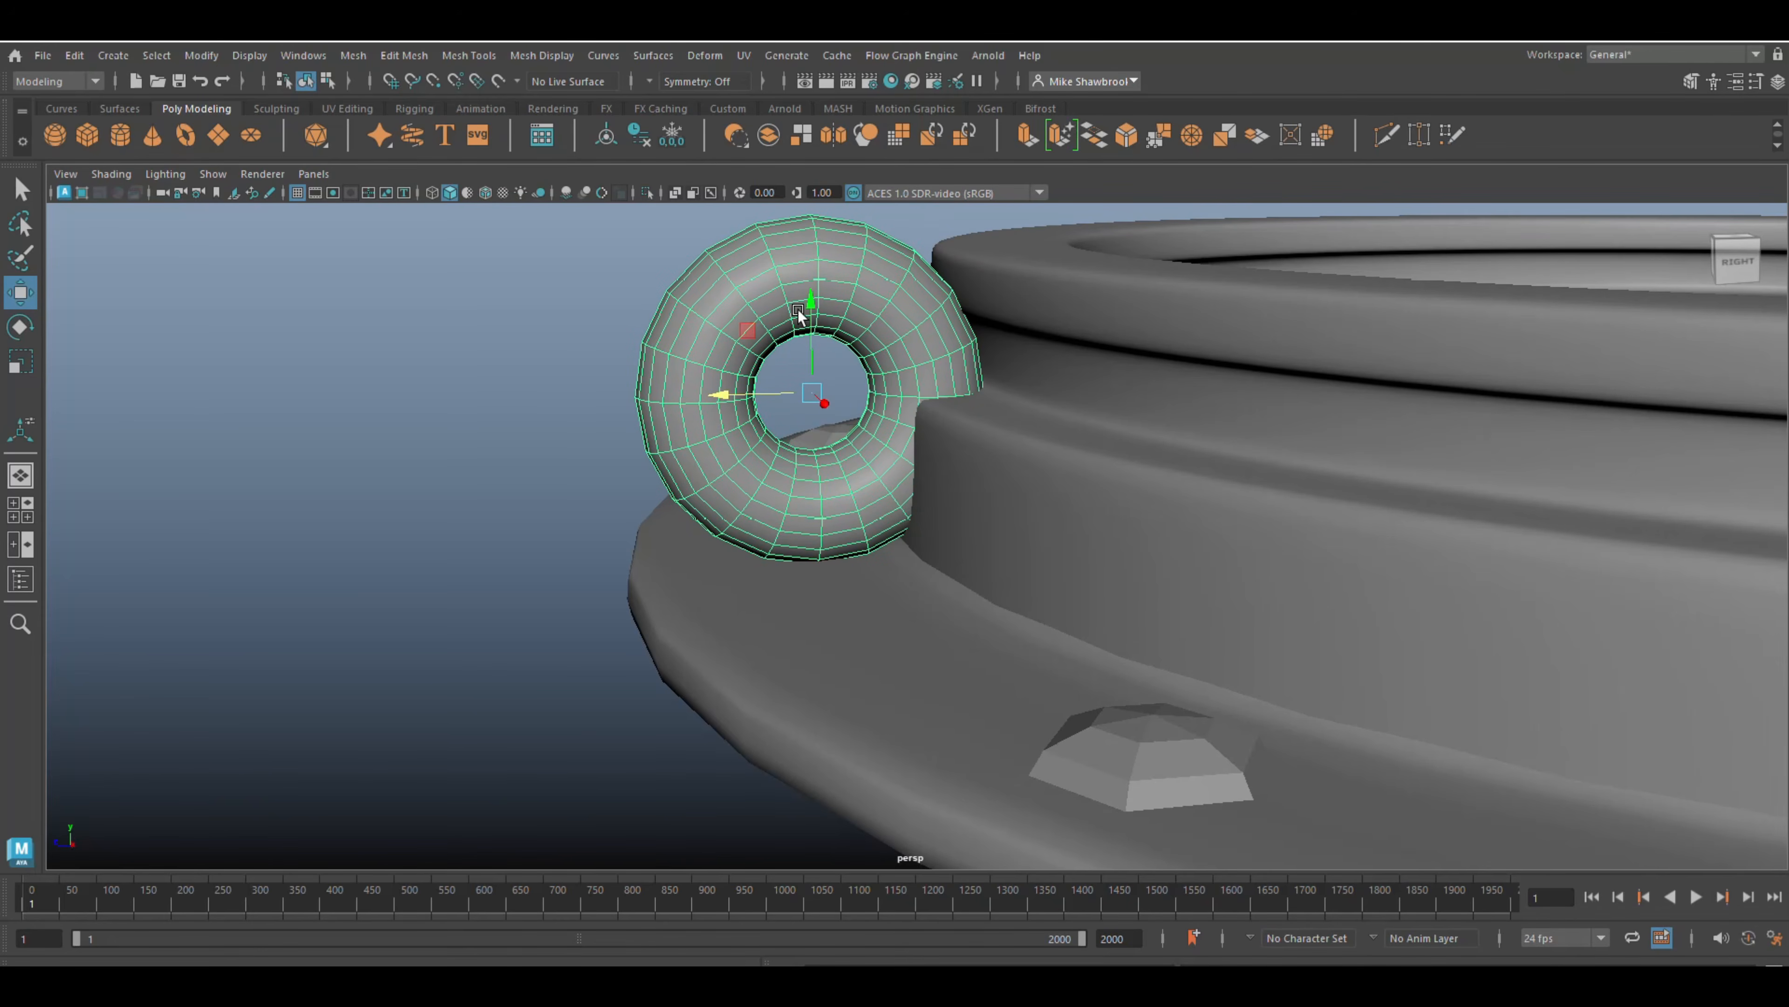
{"action": "left_click_drag", "start_coordinate": [798, 310], "coordinate": [799, 279]}
{"action": "left_click", "coordinate": [563, 375]}
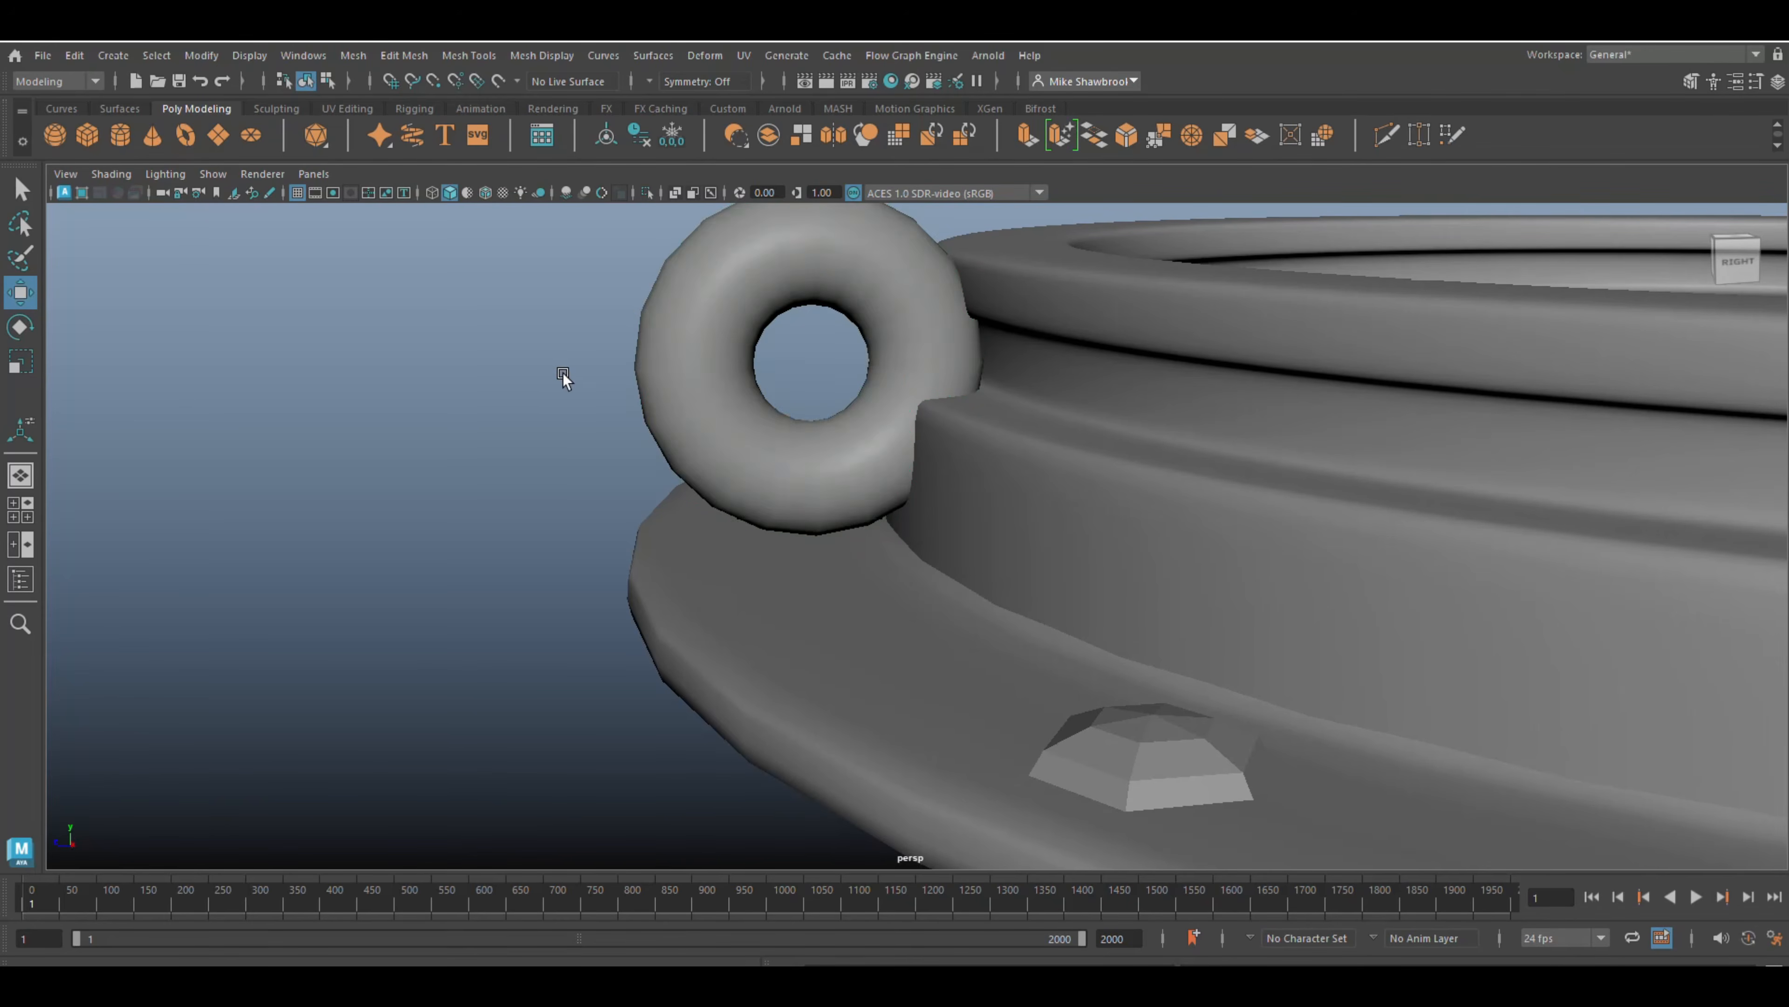
- Create a polygon sphere at the centre of the scene
{"action": "left_click_drag", "start_coordinate": [567, 398], "coordinate": [576, 540], "text": "alt"}
{"action": "scroll", "coordinate": [566, 451], "scroll_direction": "down", "scroll_amount": 8}
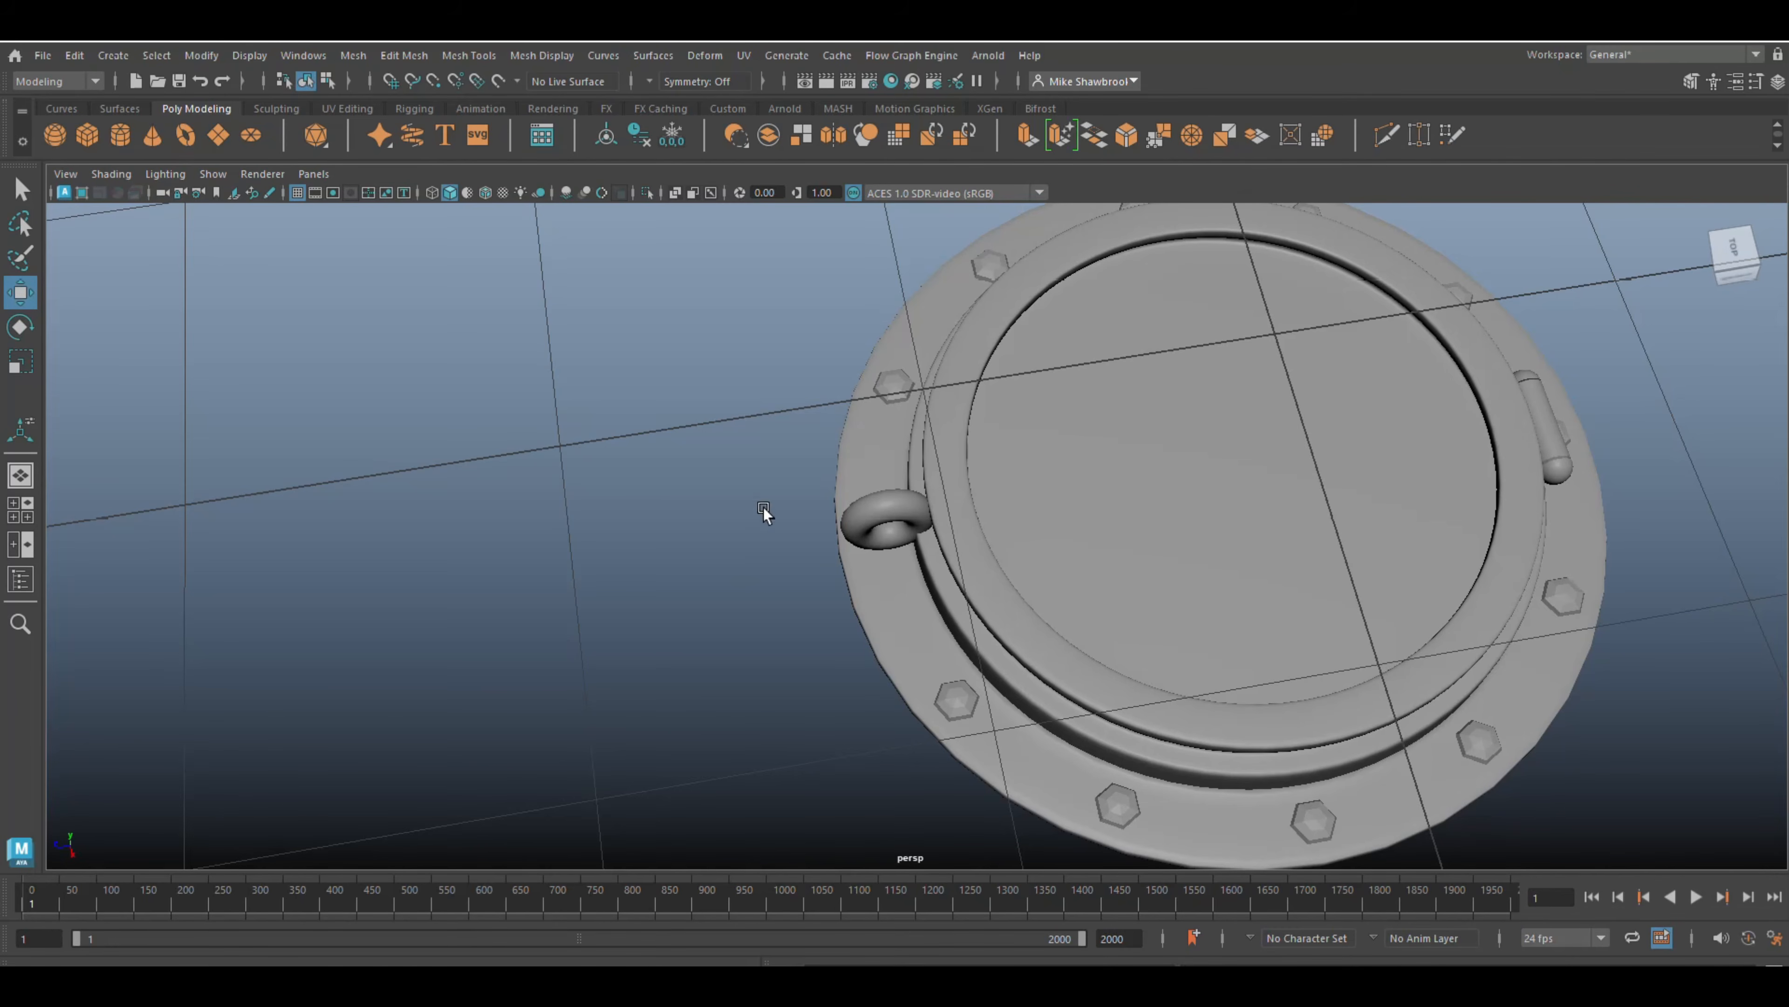
{"action": "left_click_drag", "start_coordinate": [787, 620], "coordinate": [672, 620], "text": "alt"}
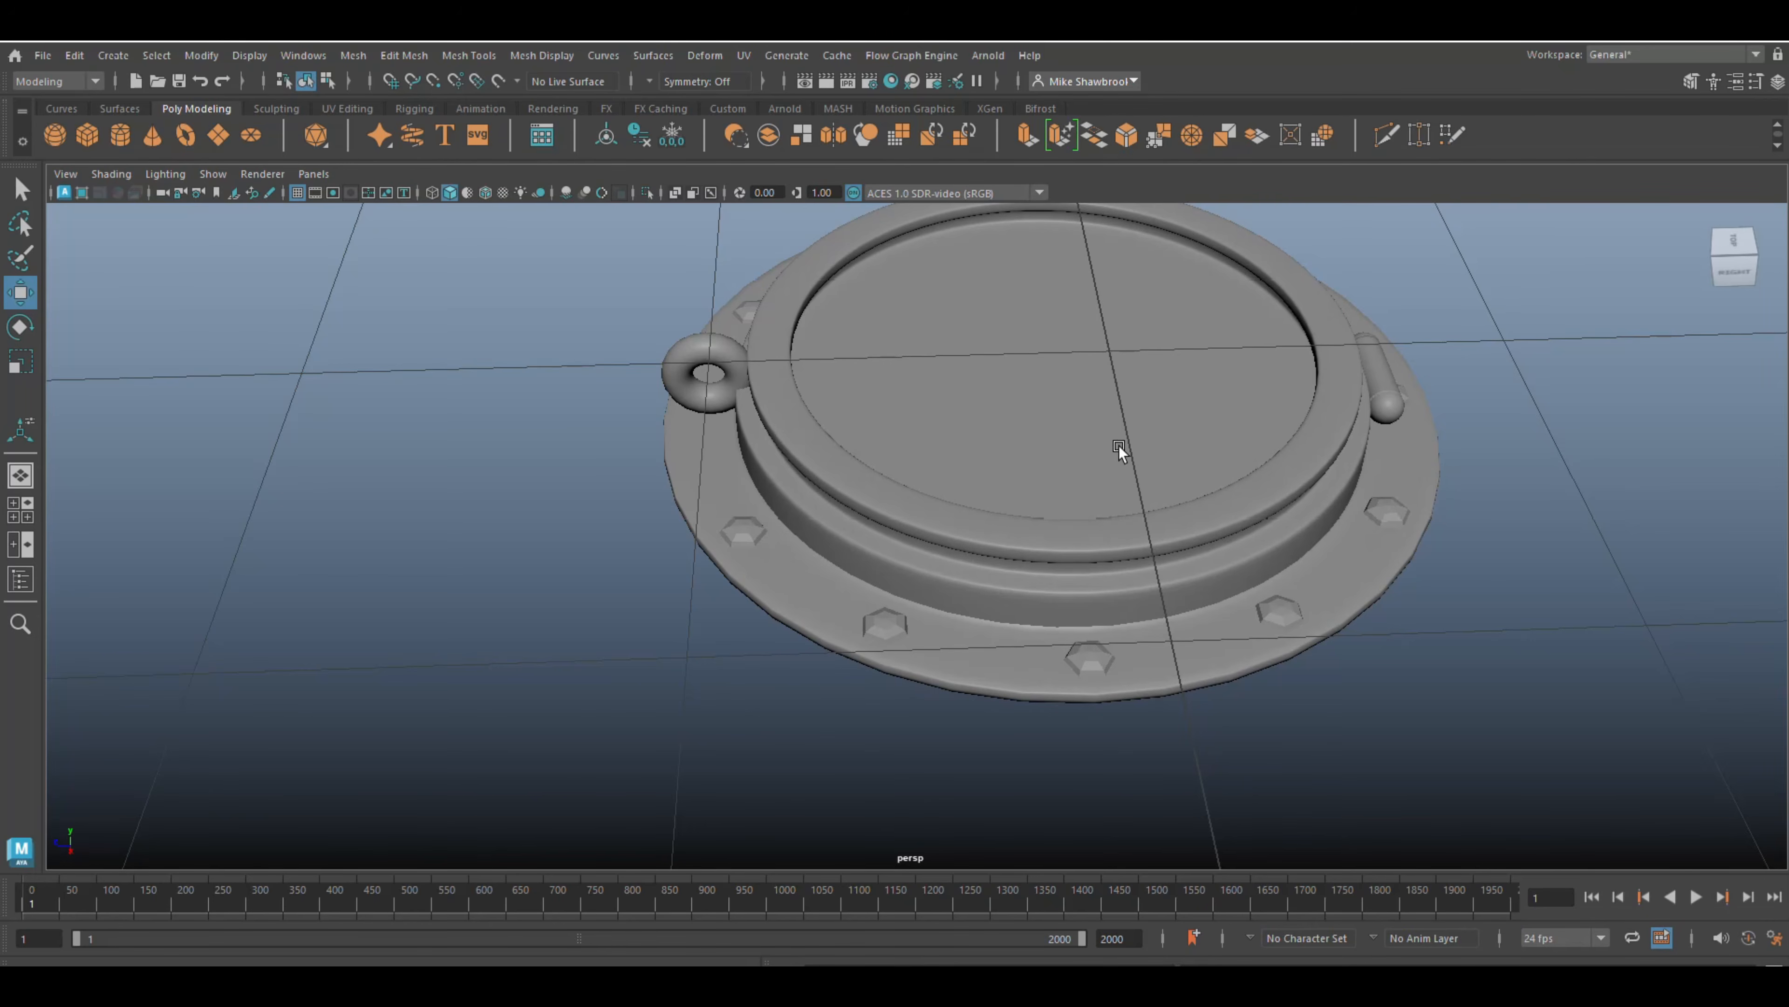
{"action": "left_click_drag", "start_coordinate": [1119, 445], "coordinate": [1001, 639], "text": "alt"}
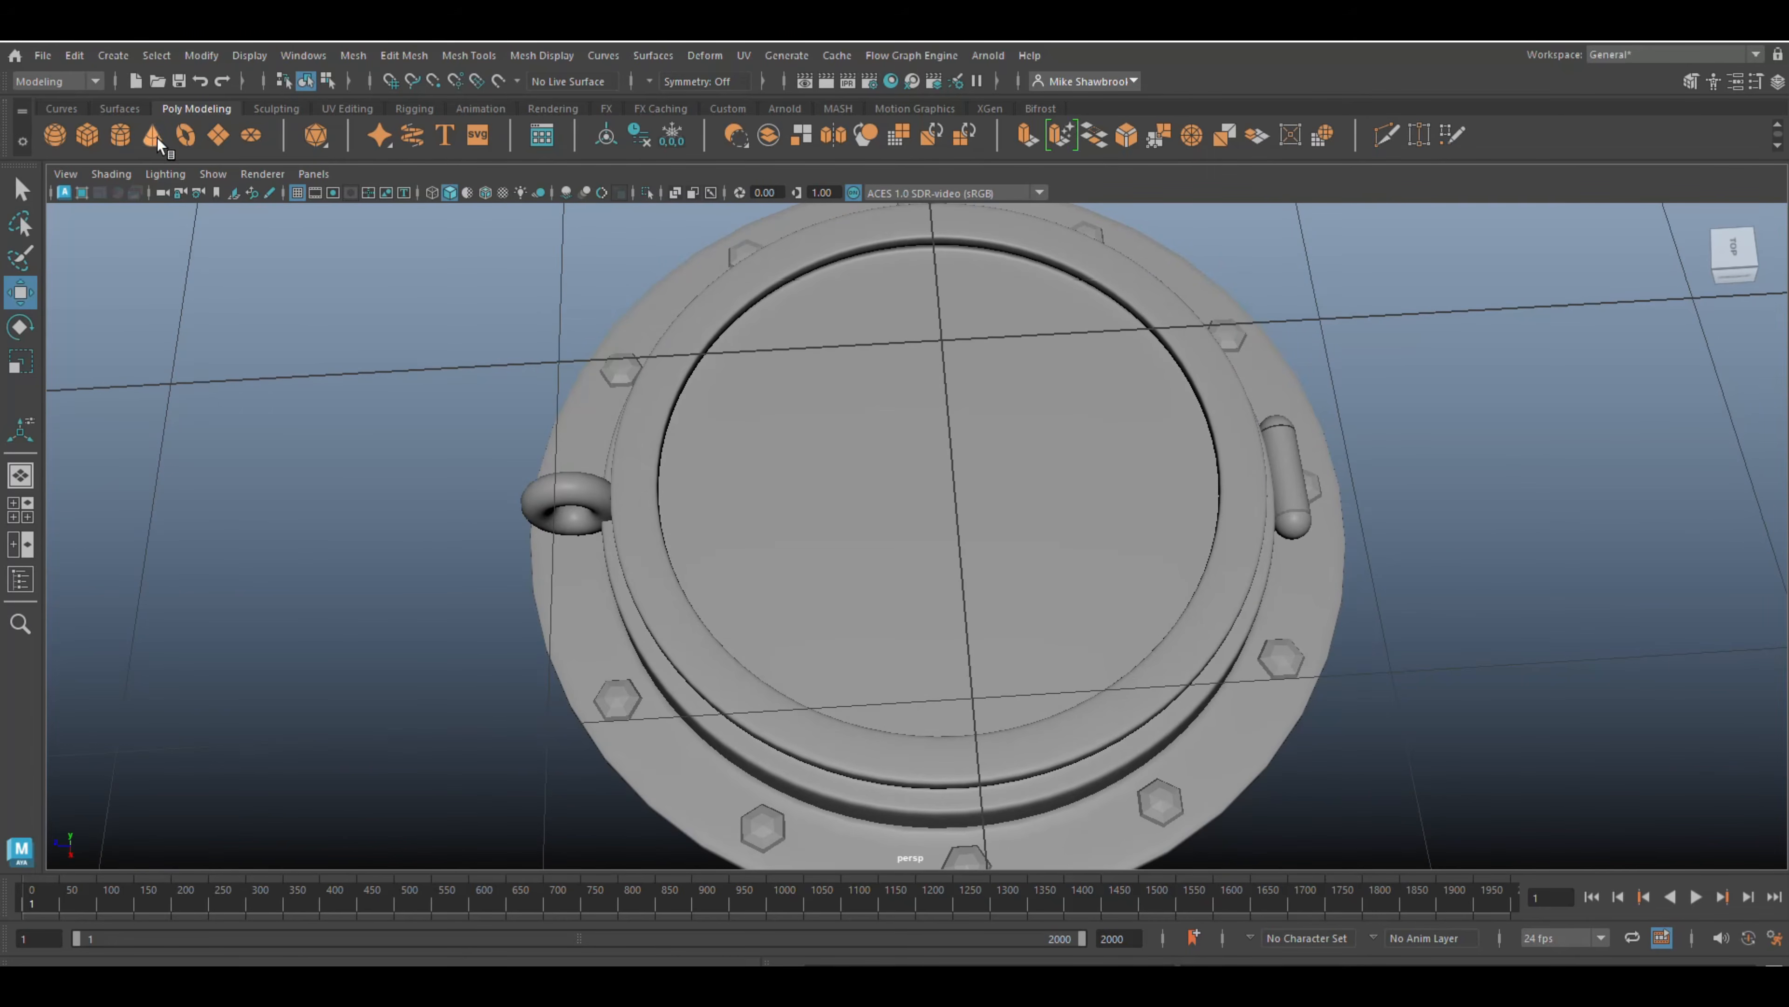
{"action": "left_click", "coordinate": [55, 135]}
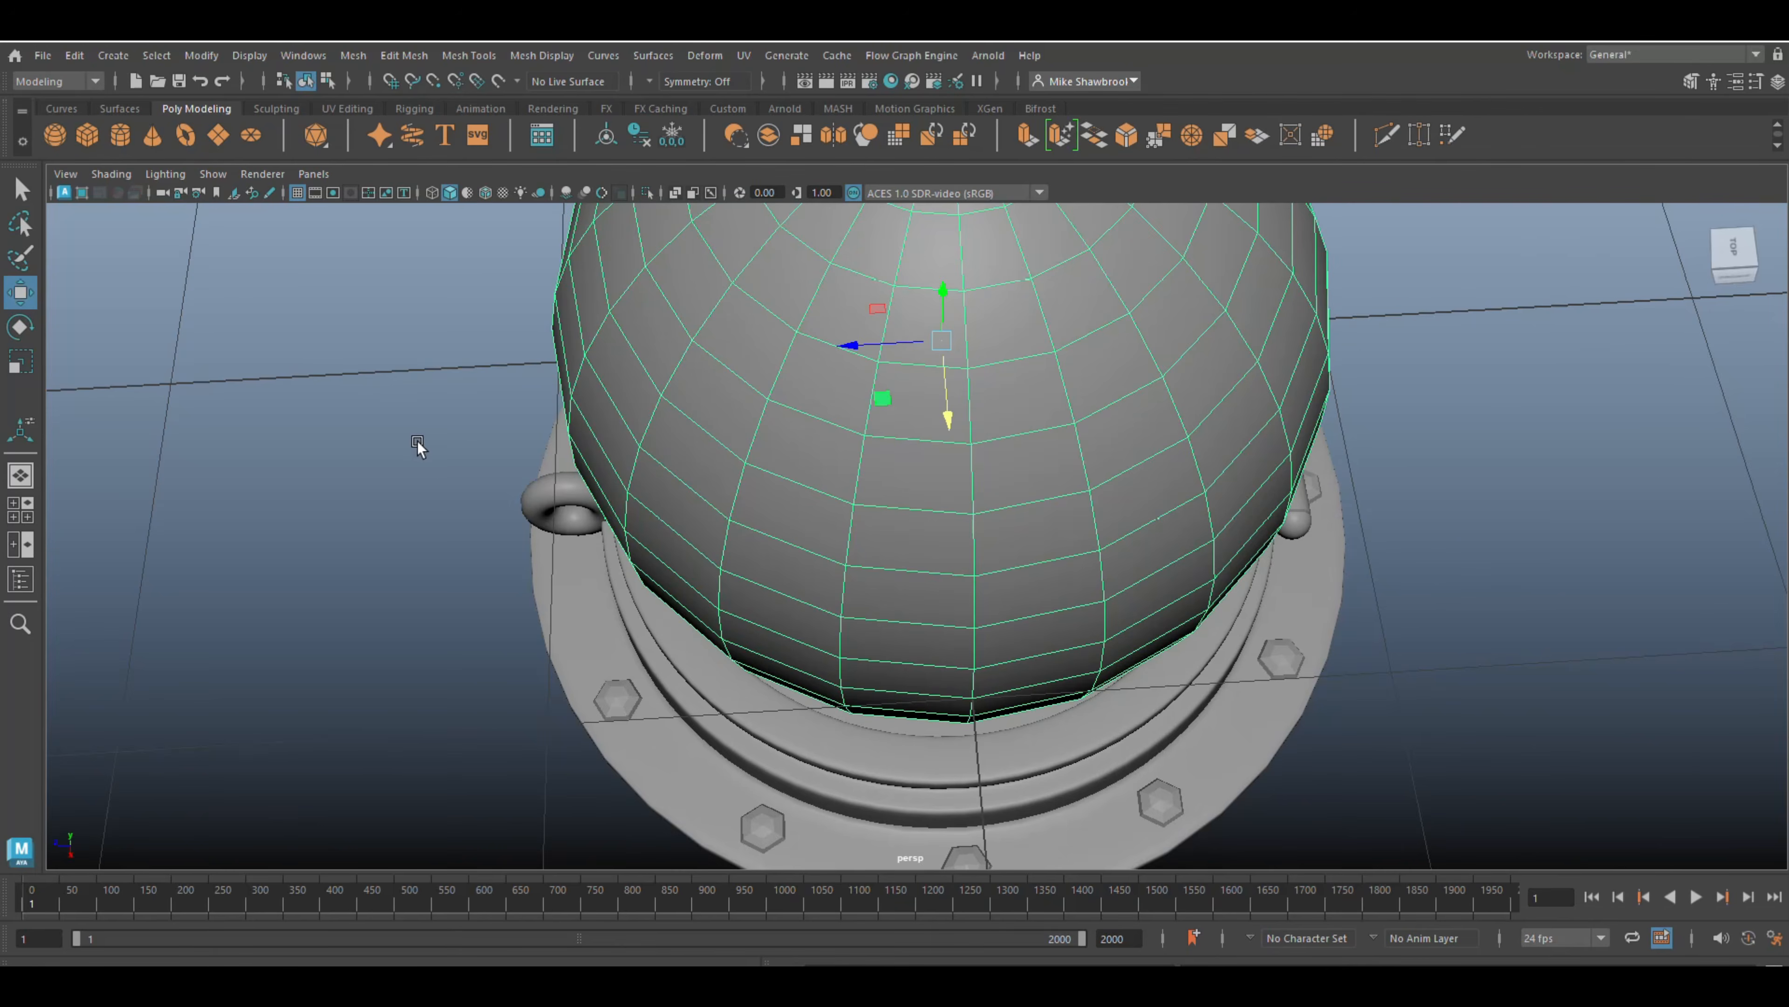
- Delete the sphere's lower faces in the front view, keeping only the shallow domed cap at its top
{"action": "left_click_drag", "start_coordinate": [416, 440], "coordinate": [2, 477], "text": "alt"}
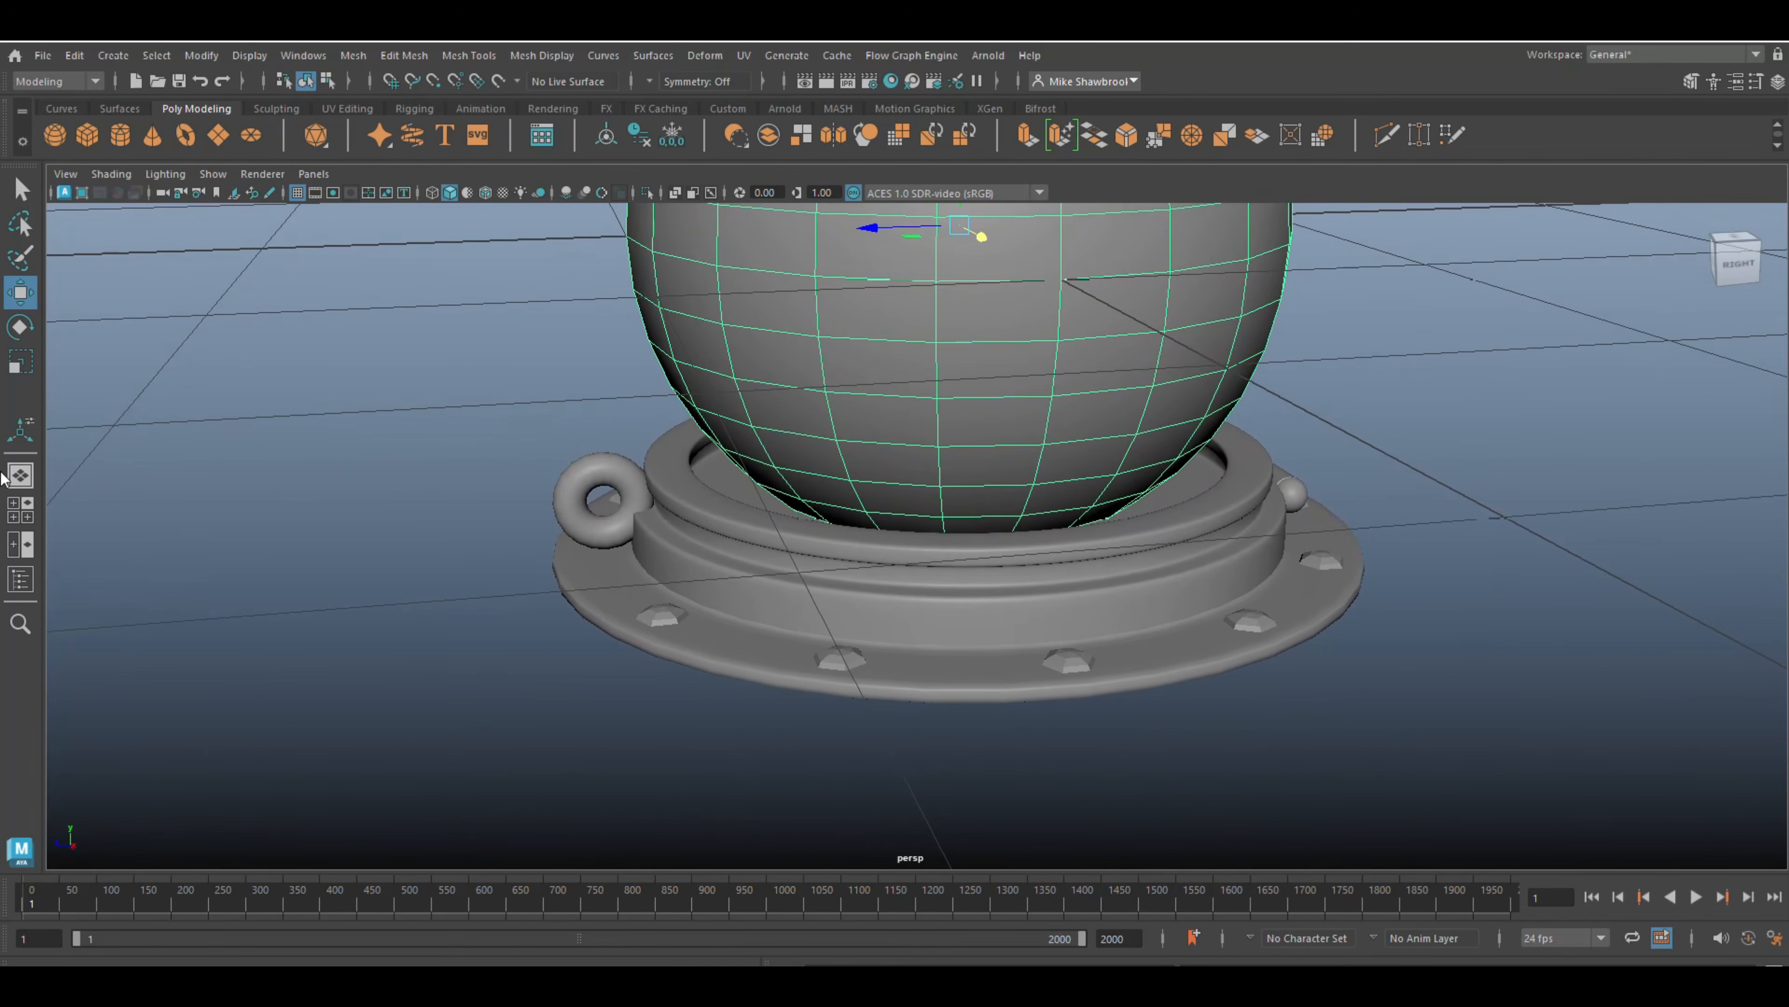
{"action": "left_click", "coordinate": [23, 513]}
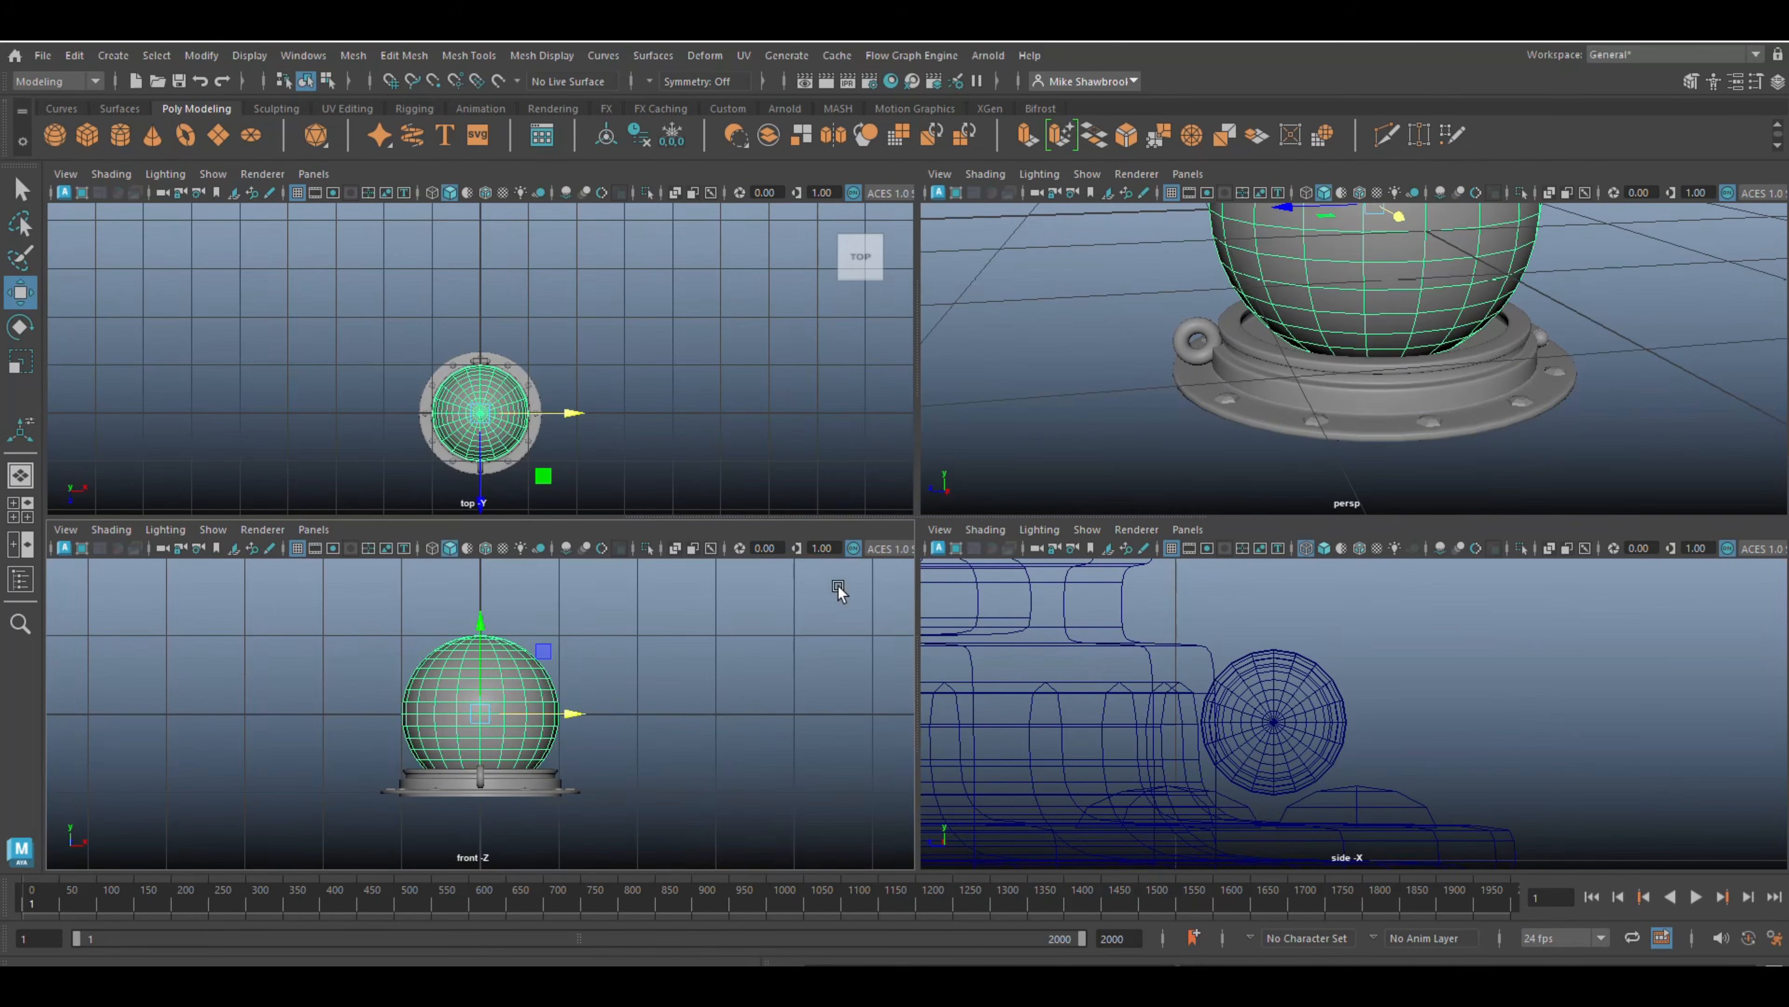
{"action": "key", "text": "space"}
{"action": "right_click_drag", "start_coordinate": [940, 437], "coordinate": [948, 486]}
{"action": "left_click_drag", "start_coordinate": [705, 431], "coordinate": [1338, 839]}
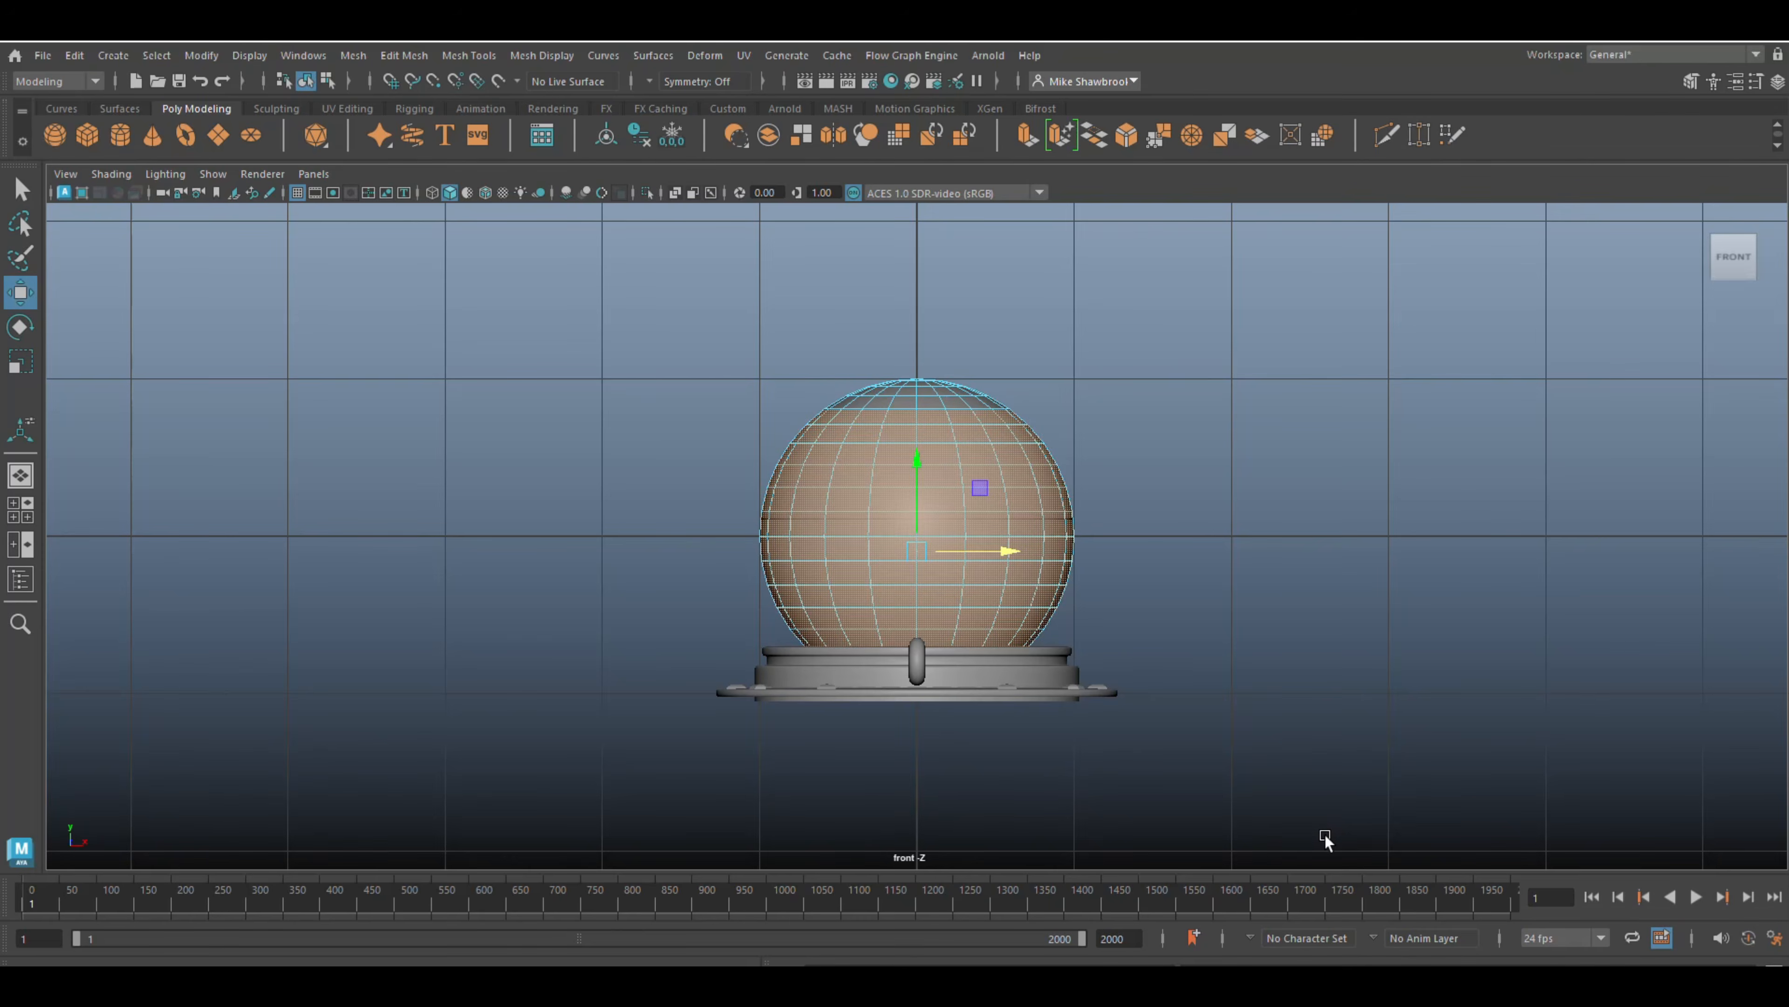
{"action": "key", "text": "Delete"}
- Return the domed cap to object selection and centre its pivot
{"action": "right_click_drag", "start_coordinate": [930, 404], "coordinate": [978, 392]}
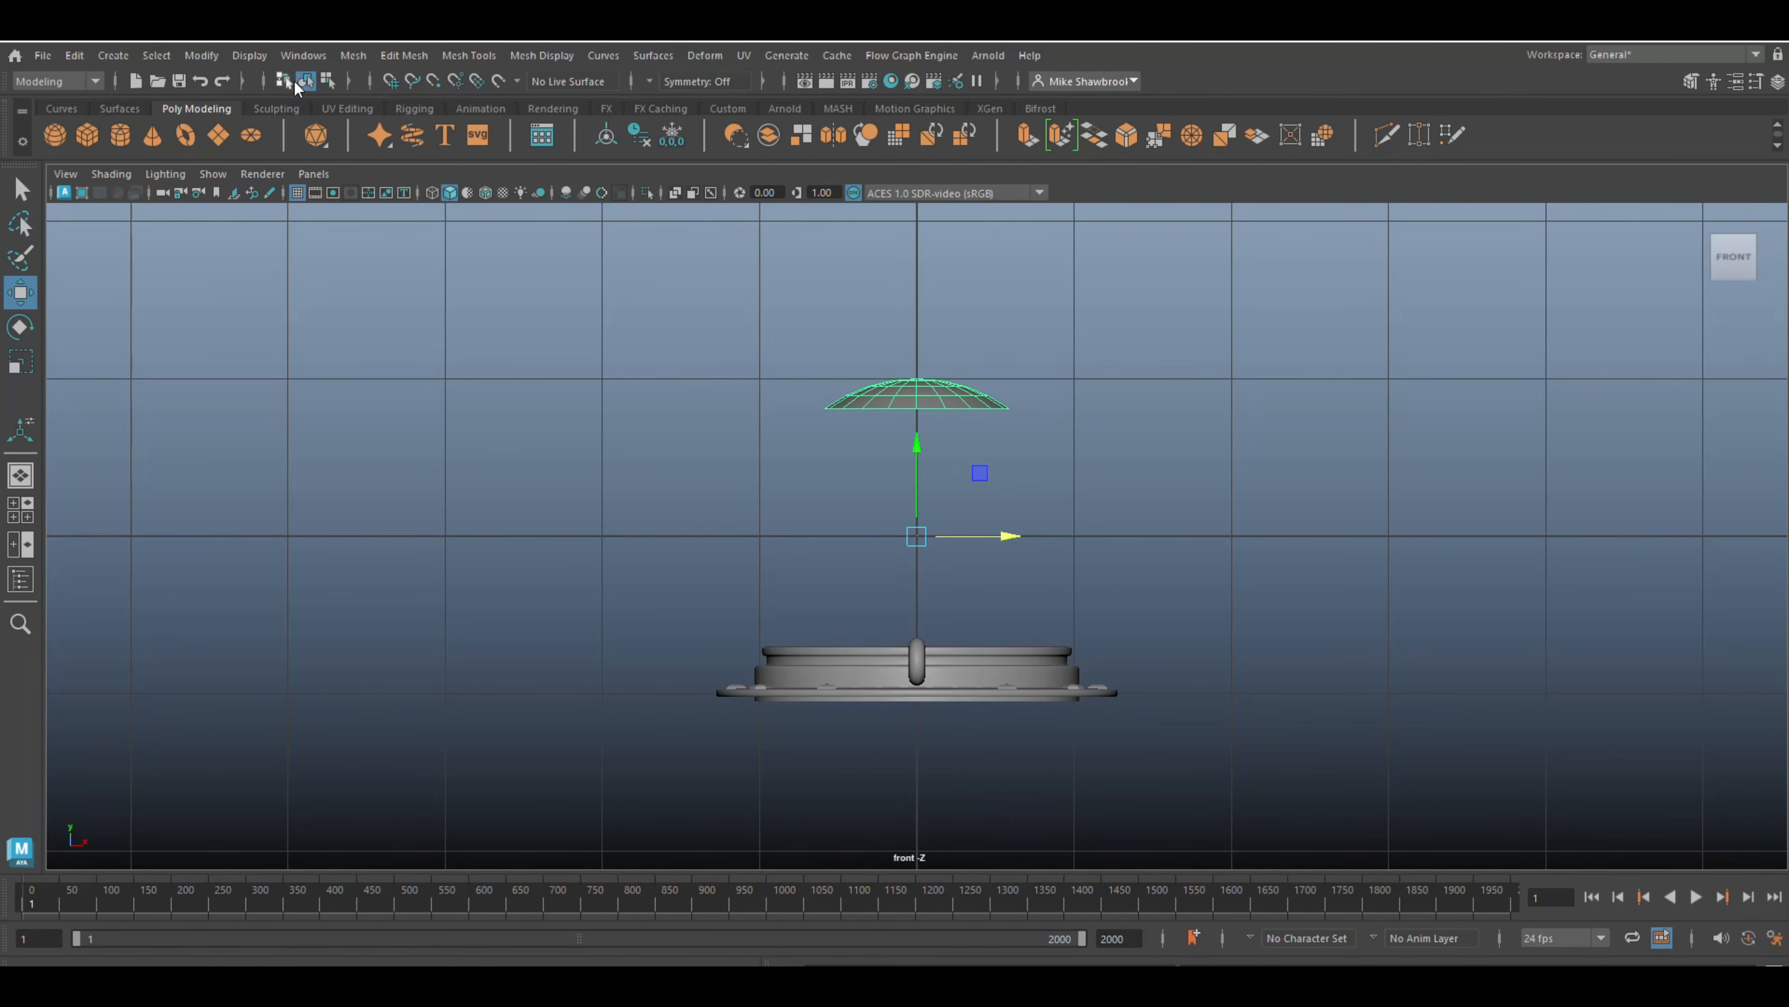
{"action": "left_click", "coordinate": [216, 65]}
{"action": "left_click", "coordinate": [266, 193]}
- Extrude the domed cap's open border edge loop and move it down to form a short vertical rim
{"action": "right_click_drag", "start_coordinate": [858, 387], "coordinate": [870, 340]}
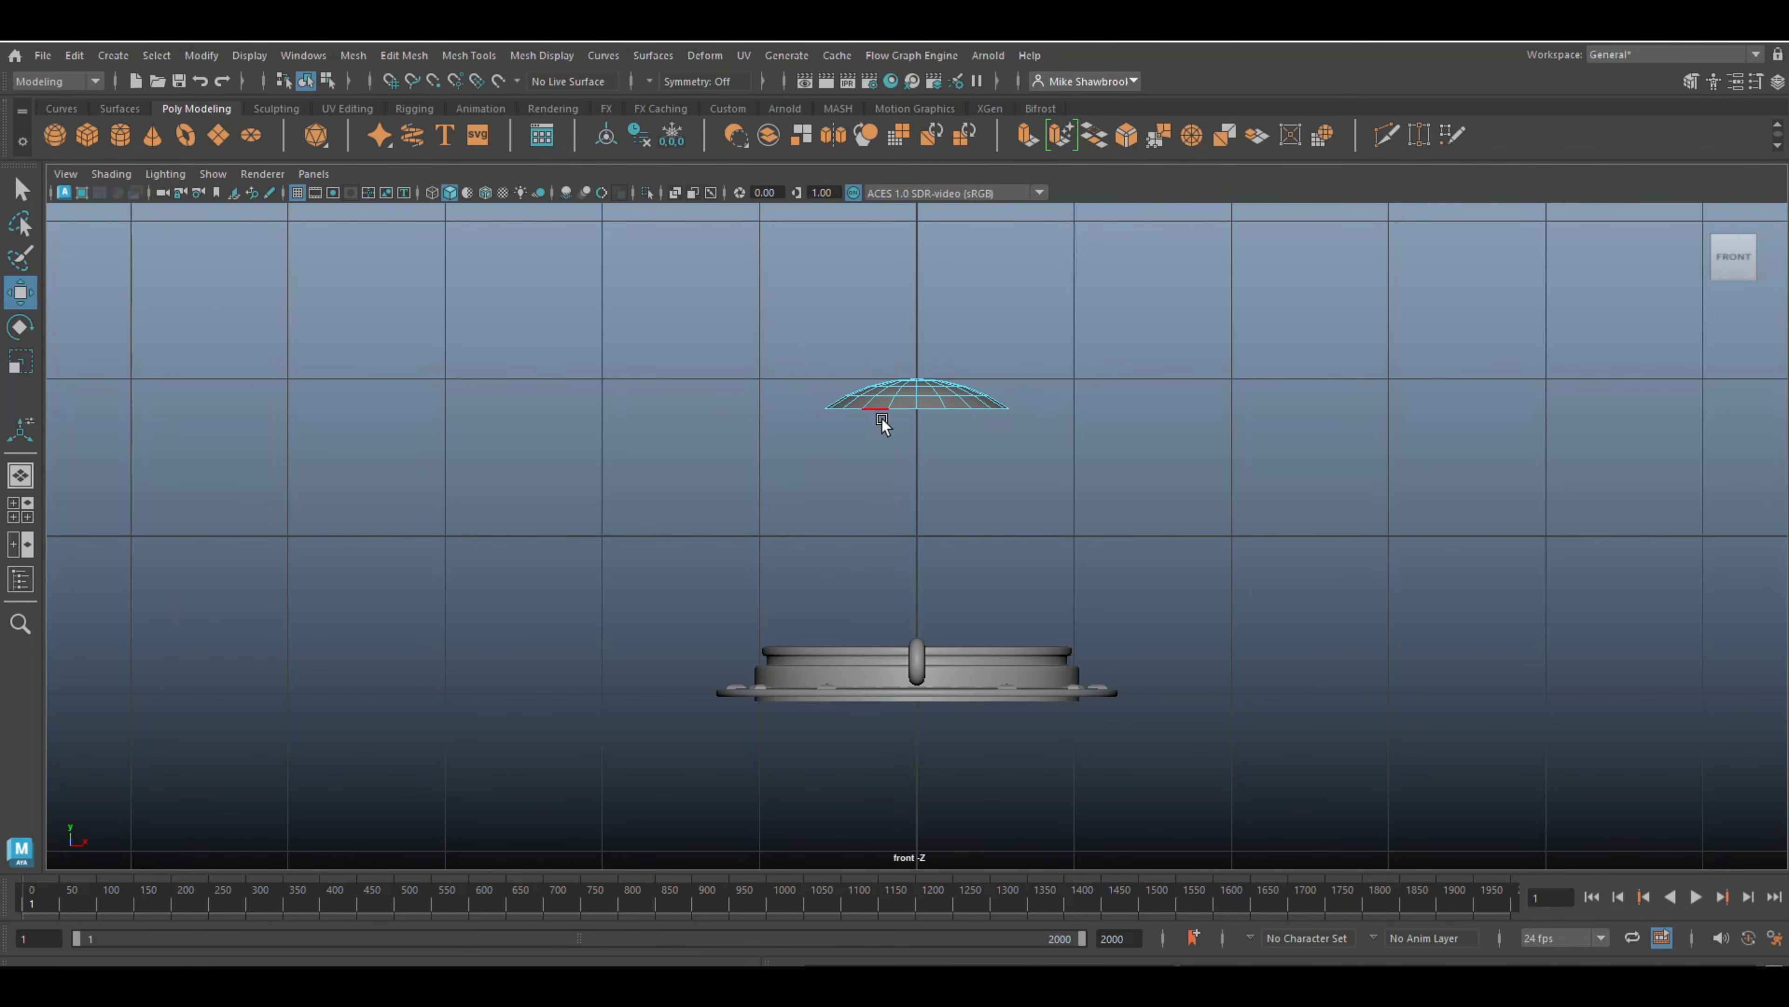
{"action": "left_click", "coordinate": [886, 411]}
{"action": "key", "text": "ctrl+e"}
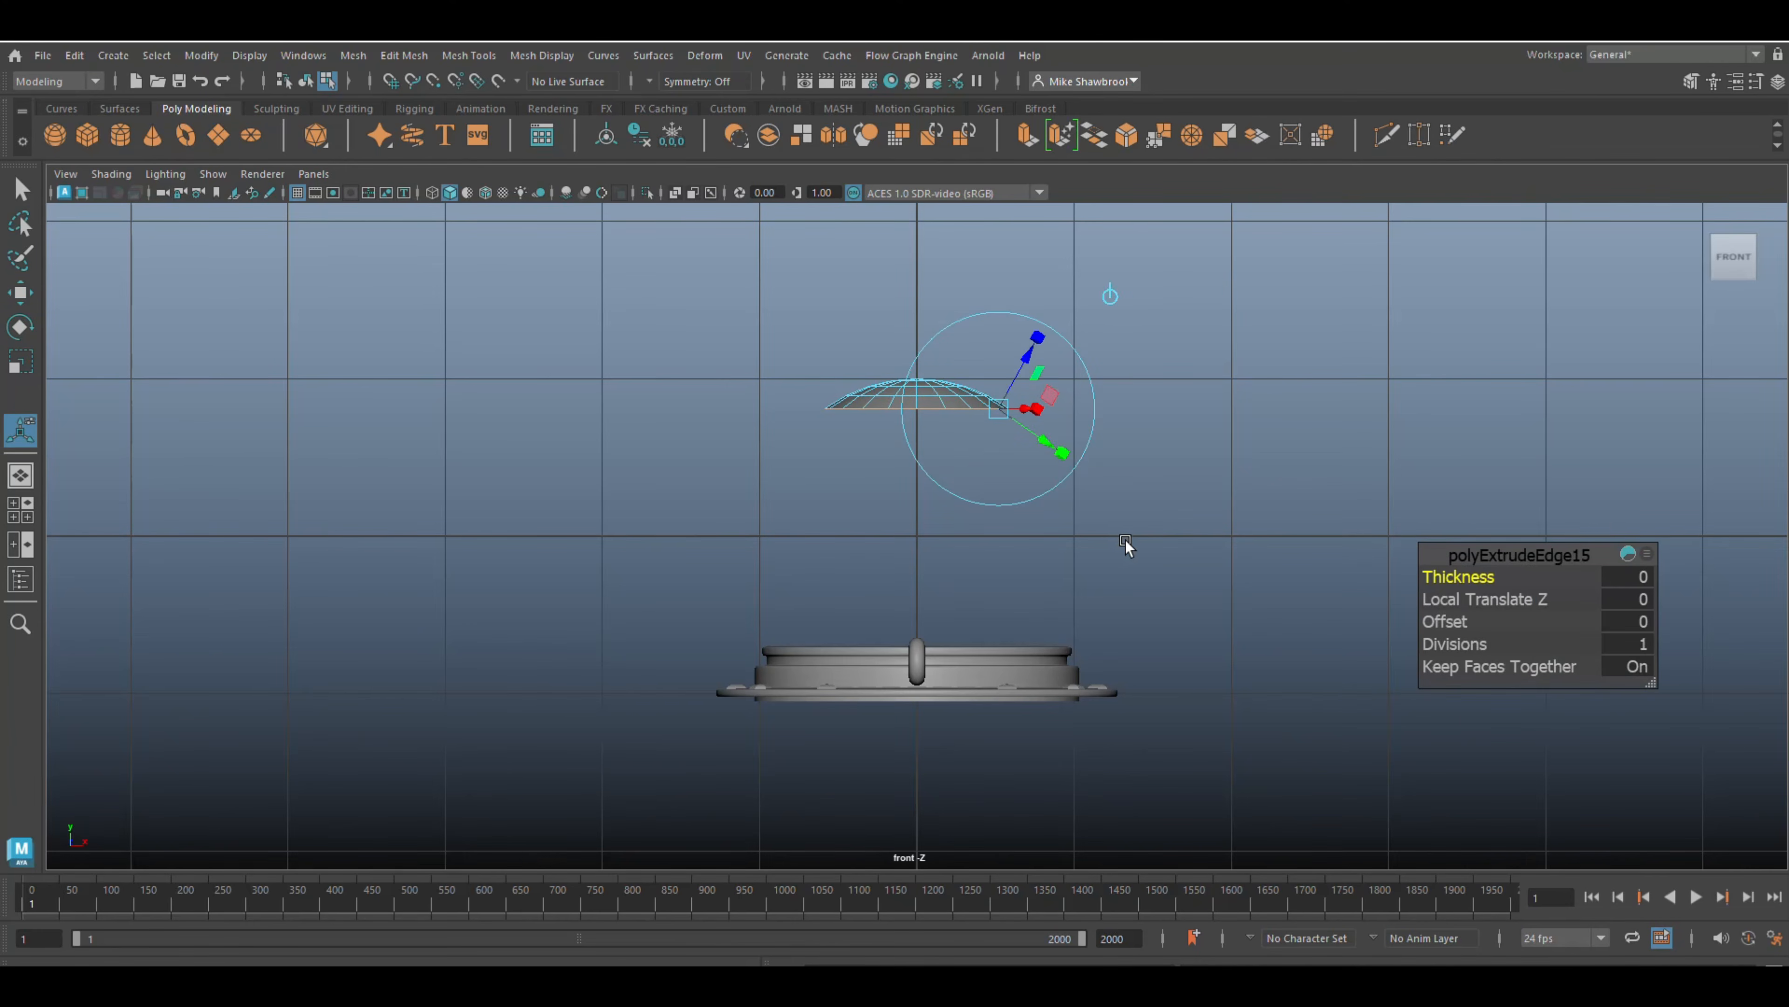
{"action": "key", "text": "w"}
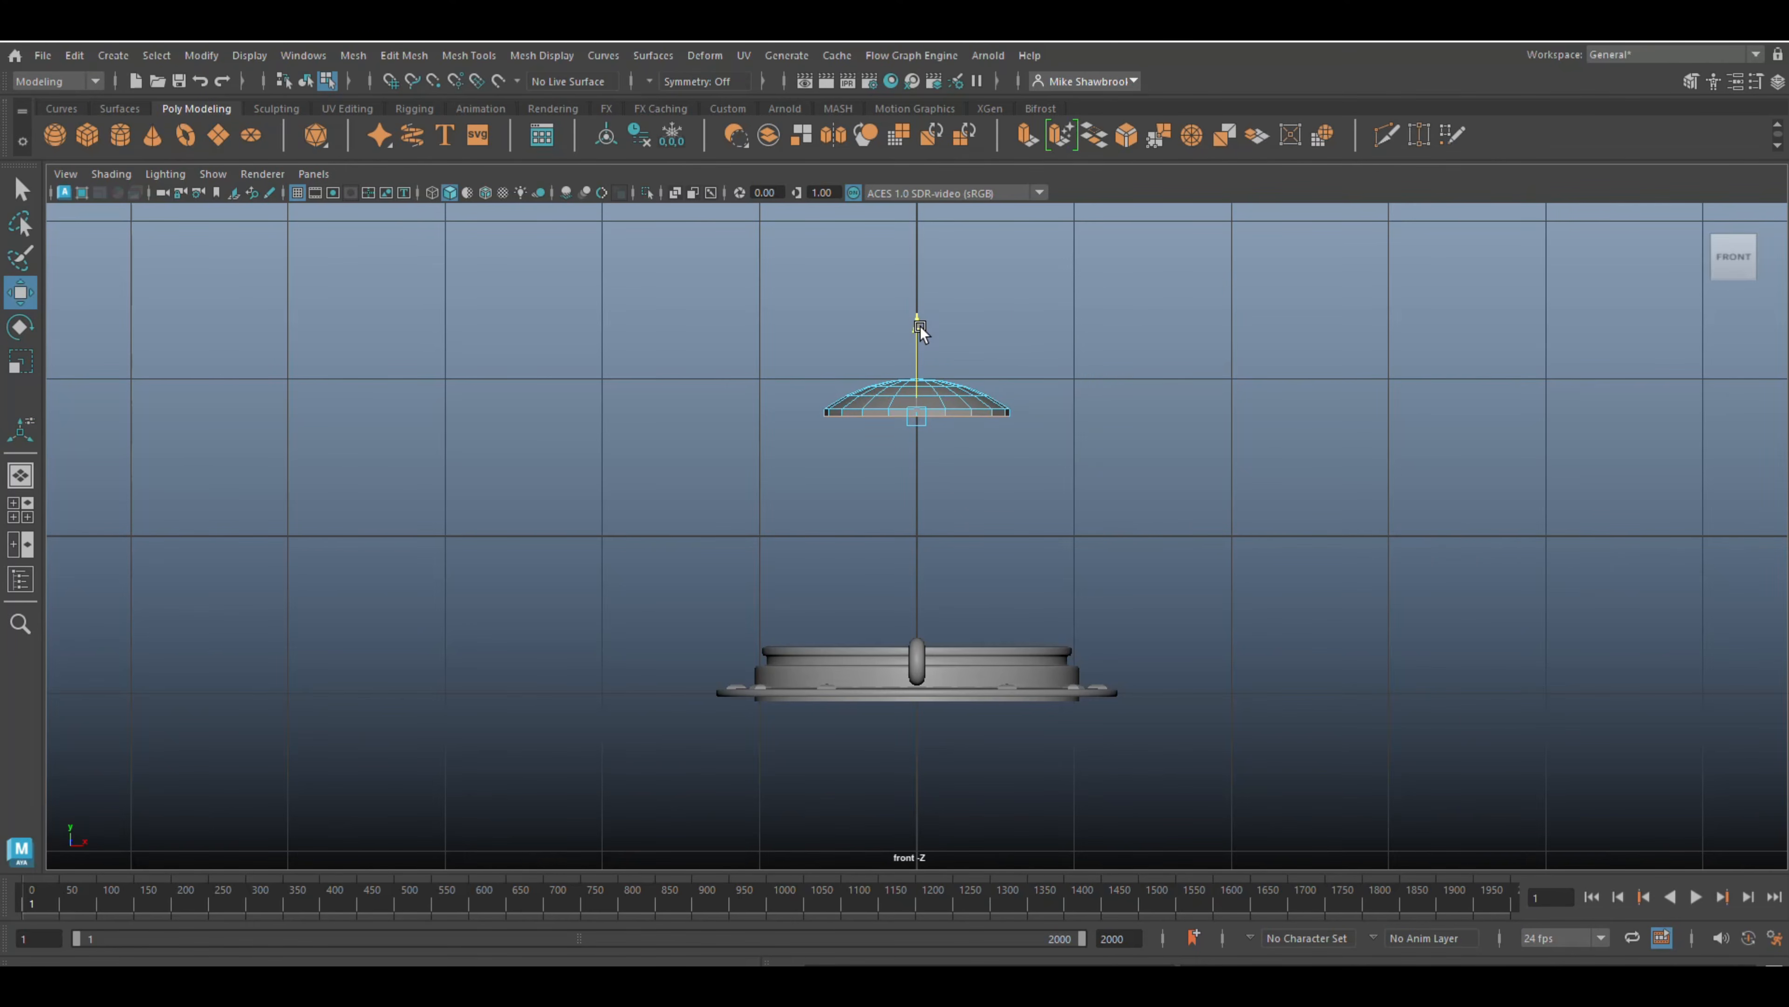
{"action": "right_click_drag", "start_coordinate": [965, 395], "coordinate": [1028, 369]}
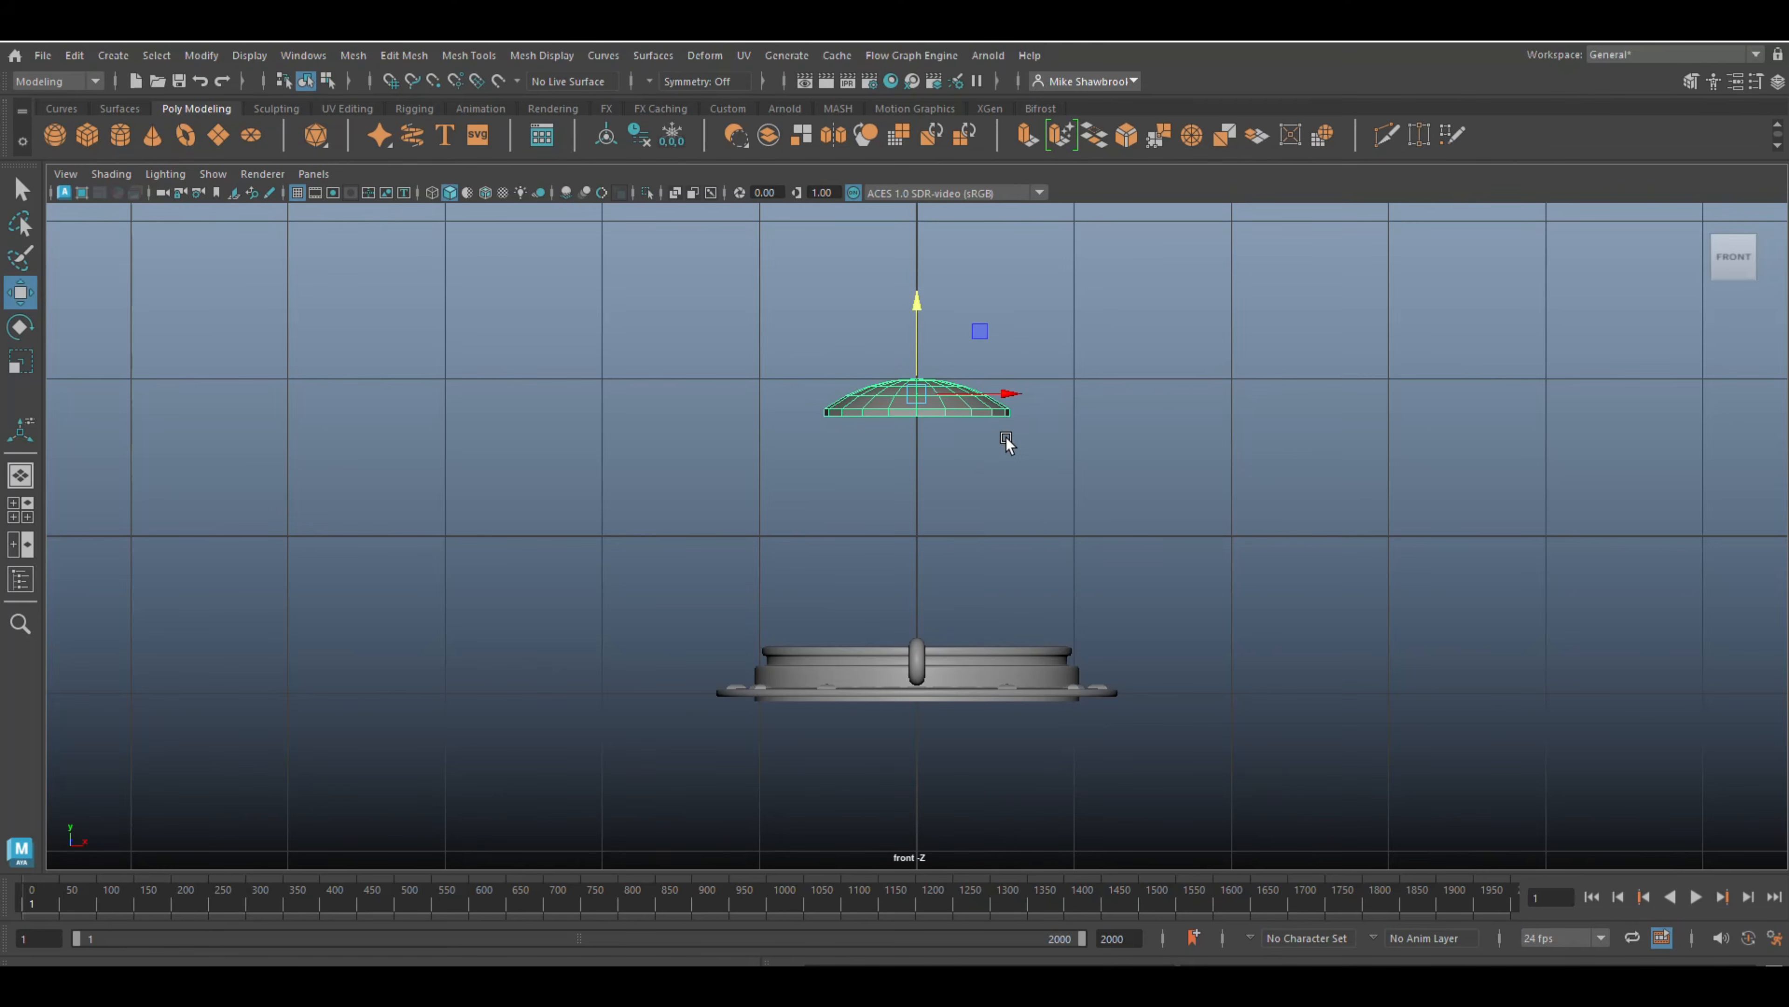
- Lower the domed cap to the lid and scale it down uniformly to rivet size
{"action": "left_click_drag", "start_coordinate": [909, 310], "coordinate": [910, 537]}
{"action": "left_click", "coordinate": [26, 517]}
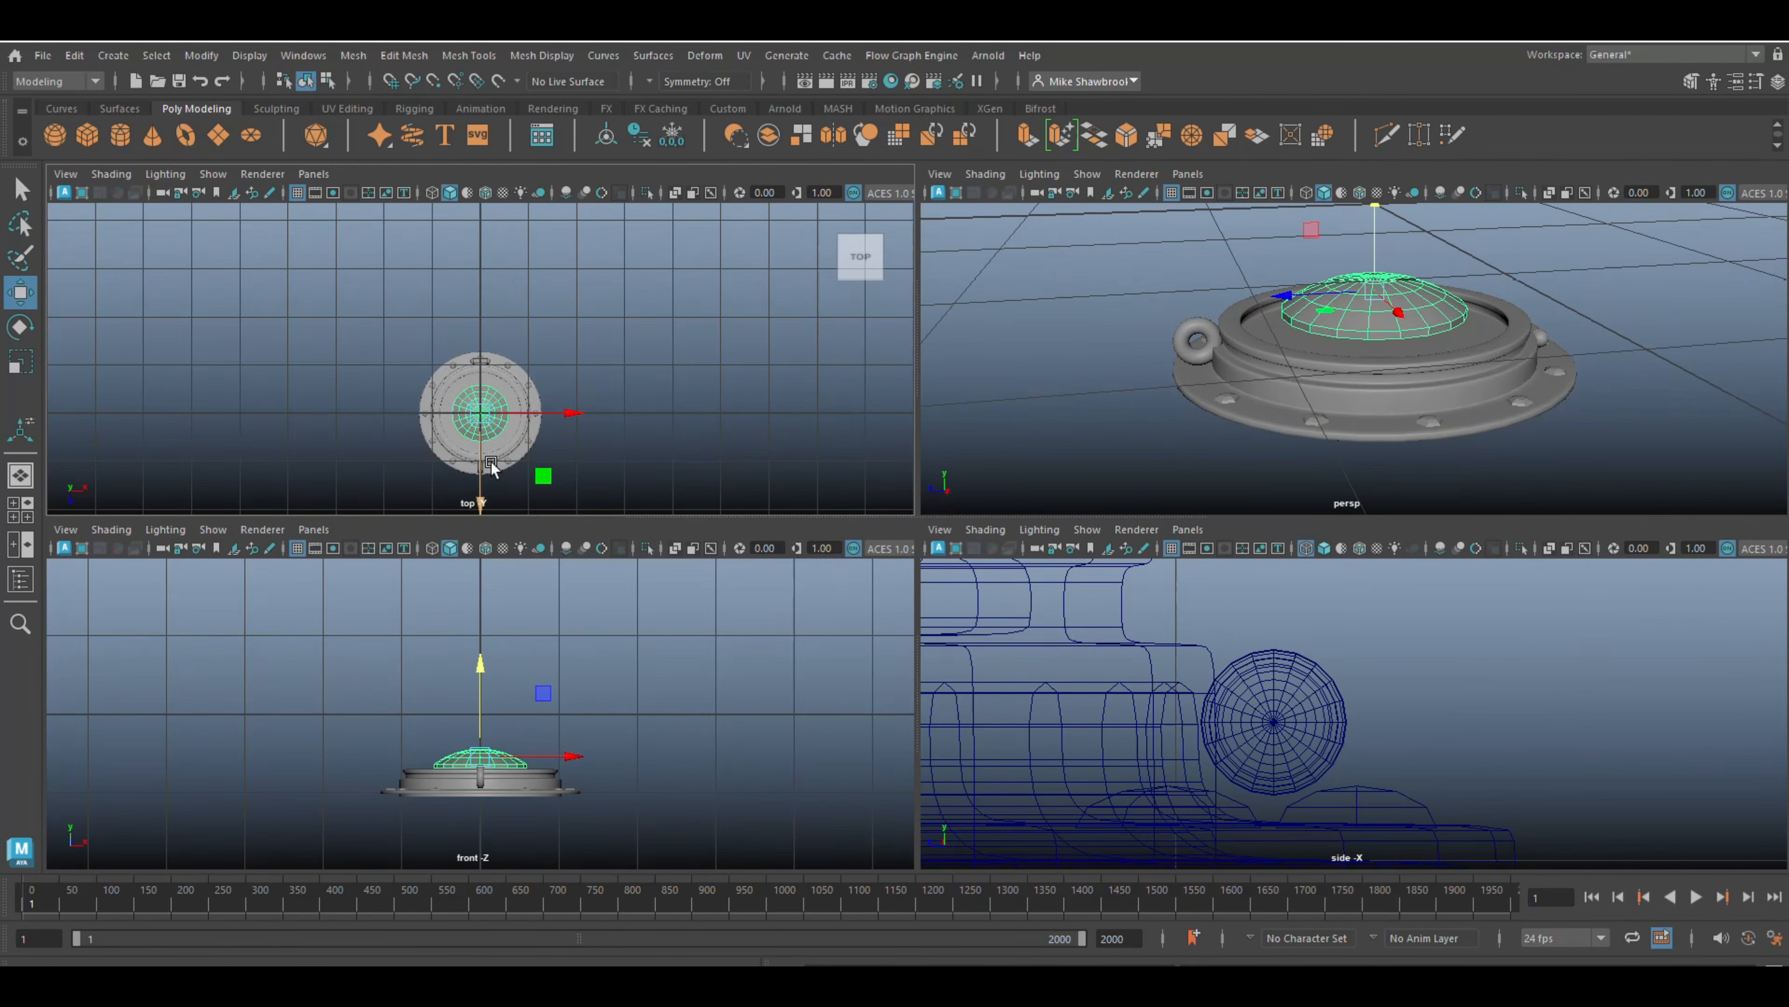
{"action": "key", "text": "space"}
{"action": "key", "text": "f"}
{"action": "scroll", "coordinate": [687, 479], "scroll_direction": "down", "scroll_amount": 6}
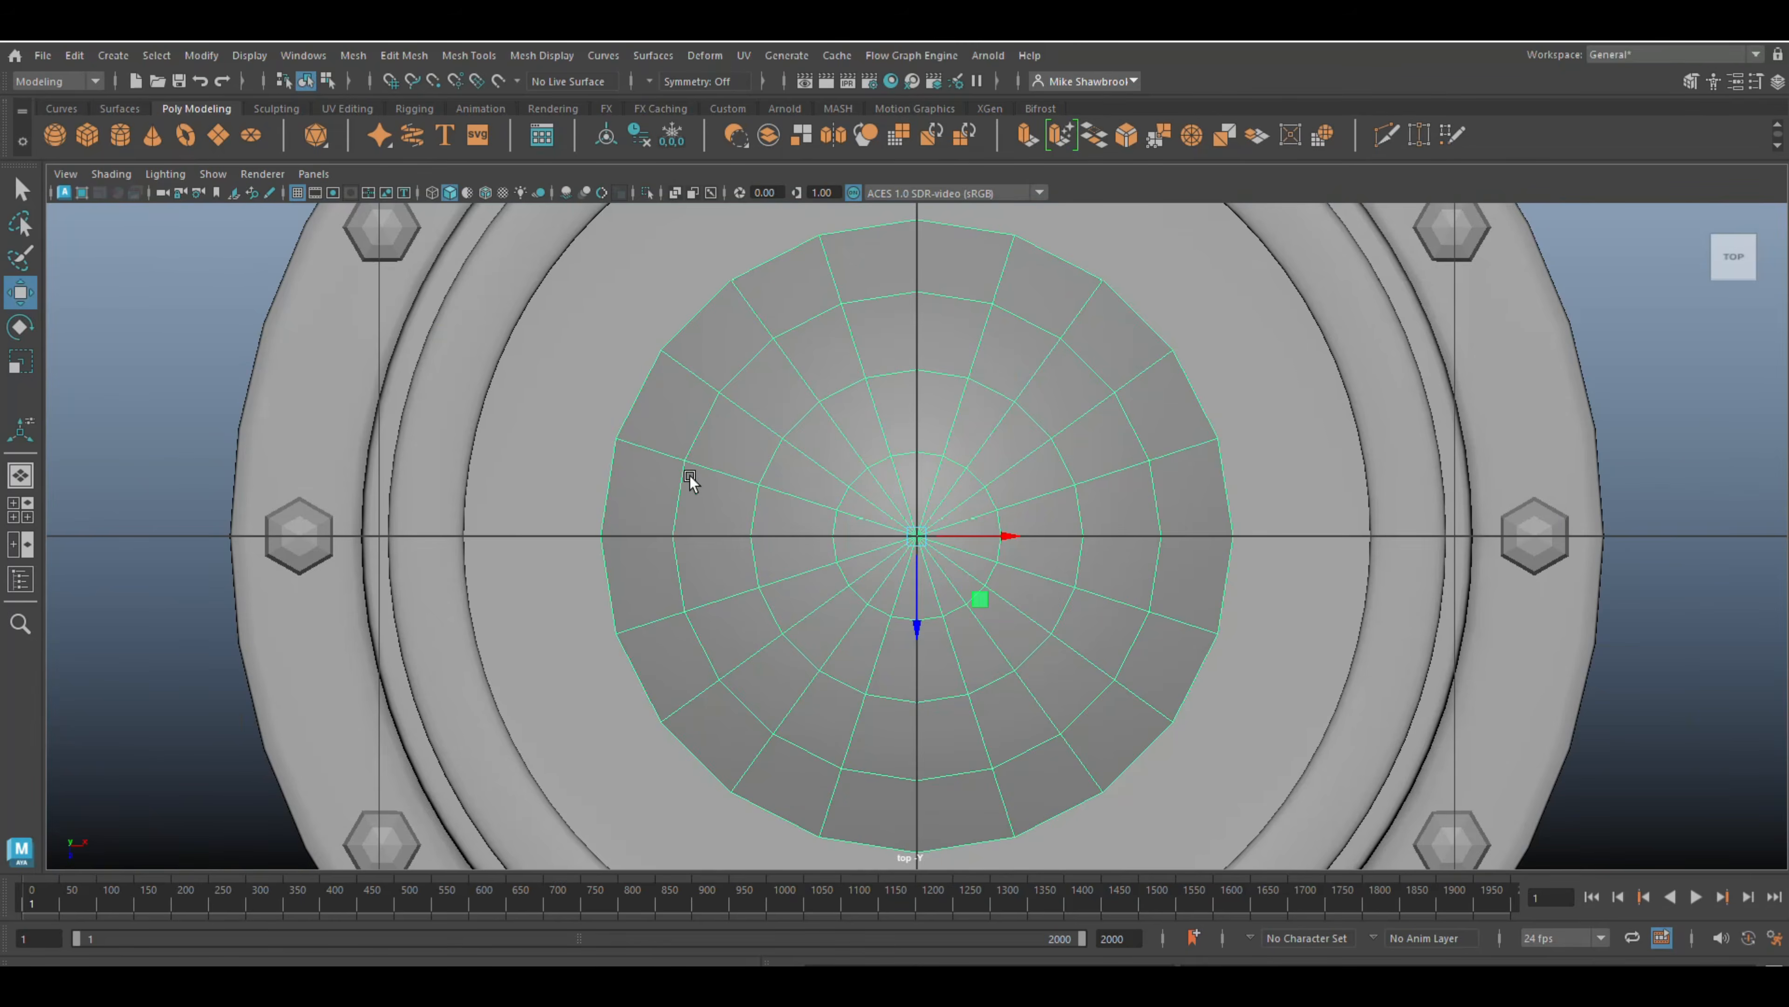
{"action": "scroll", "coordinate": [695, 493], "scroll_direction": "up", "scroll_amount": 3}
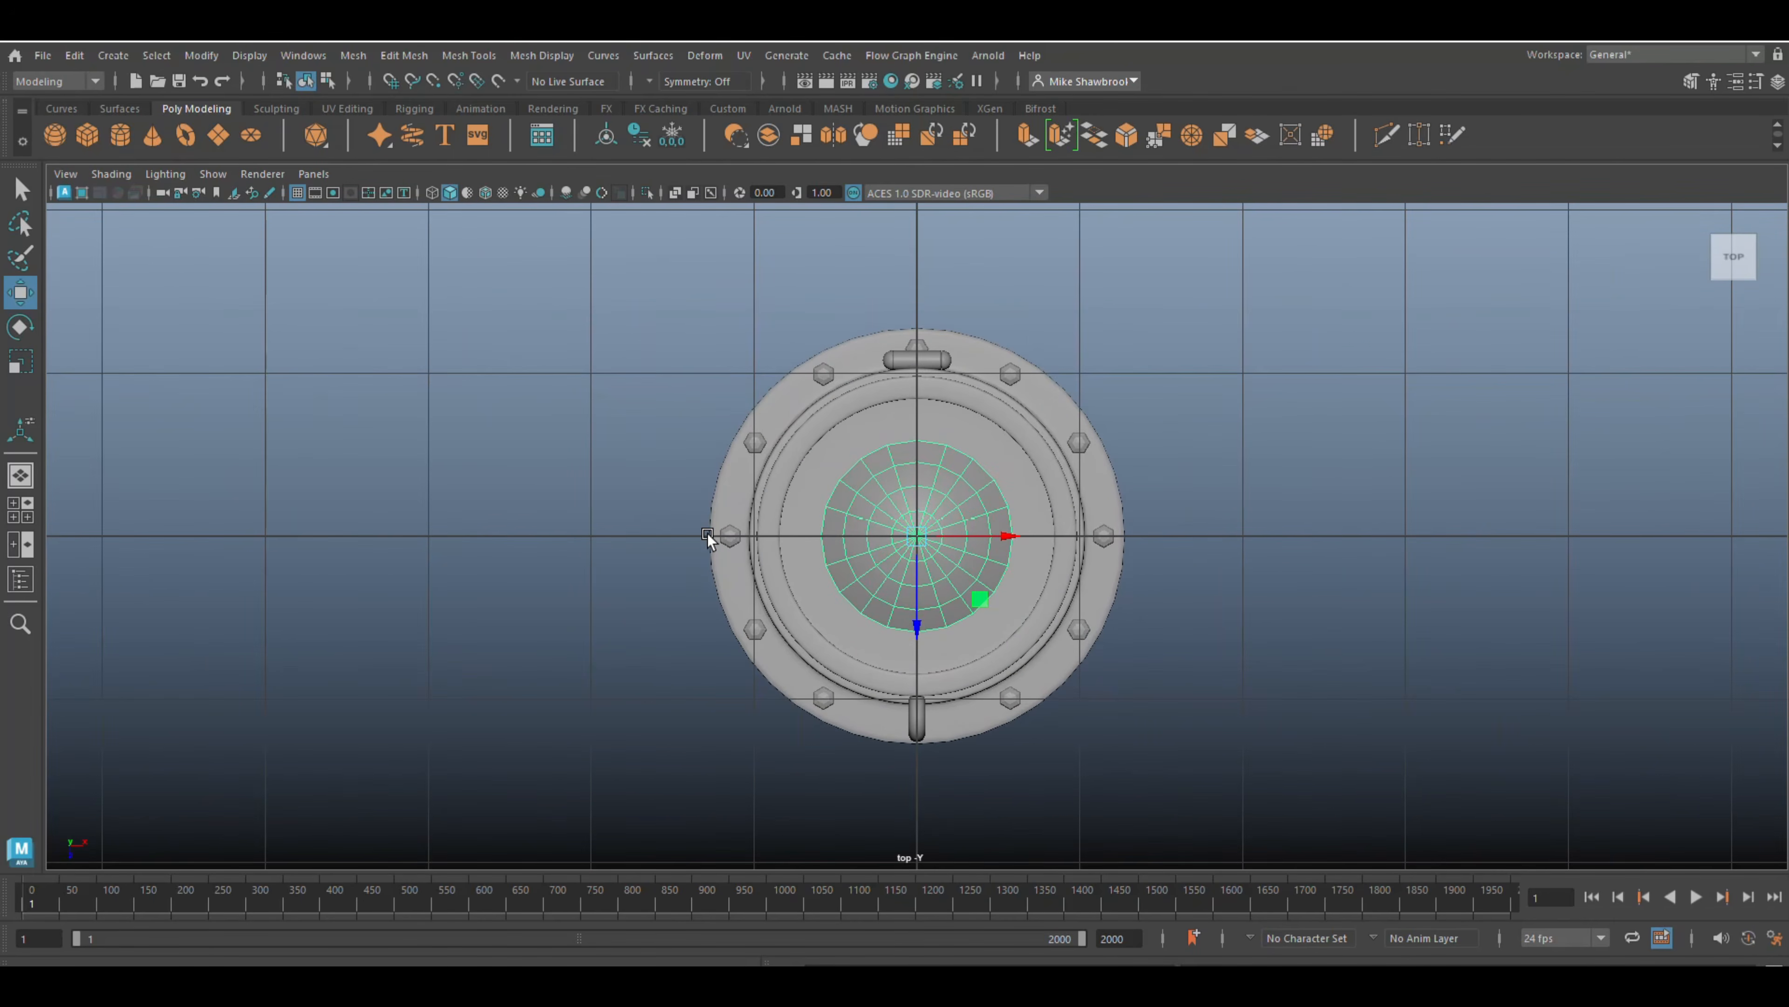
{"action": "key", "text": "r"}
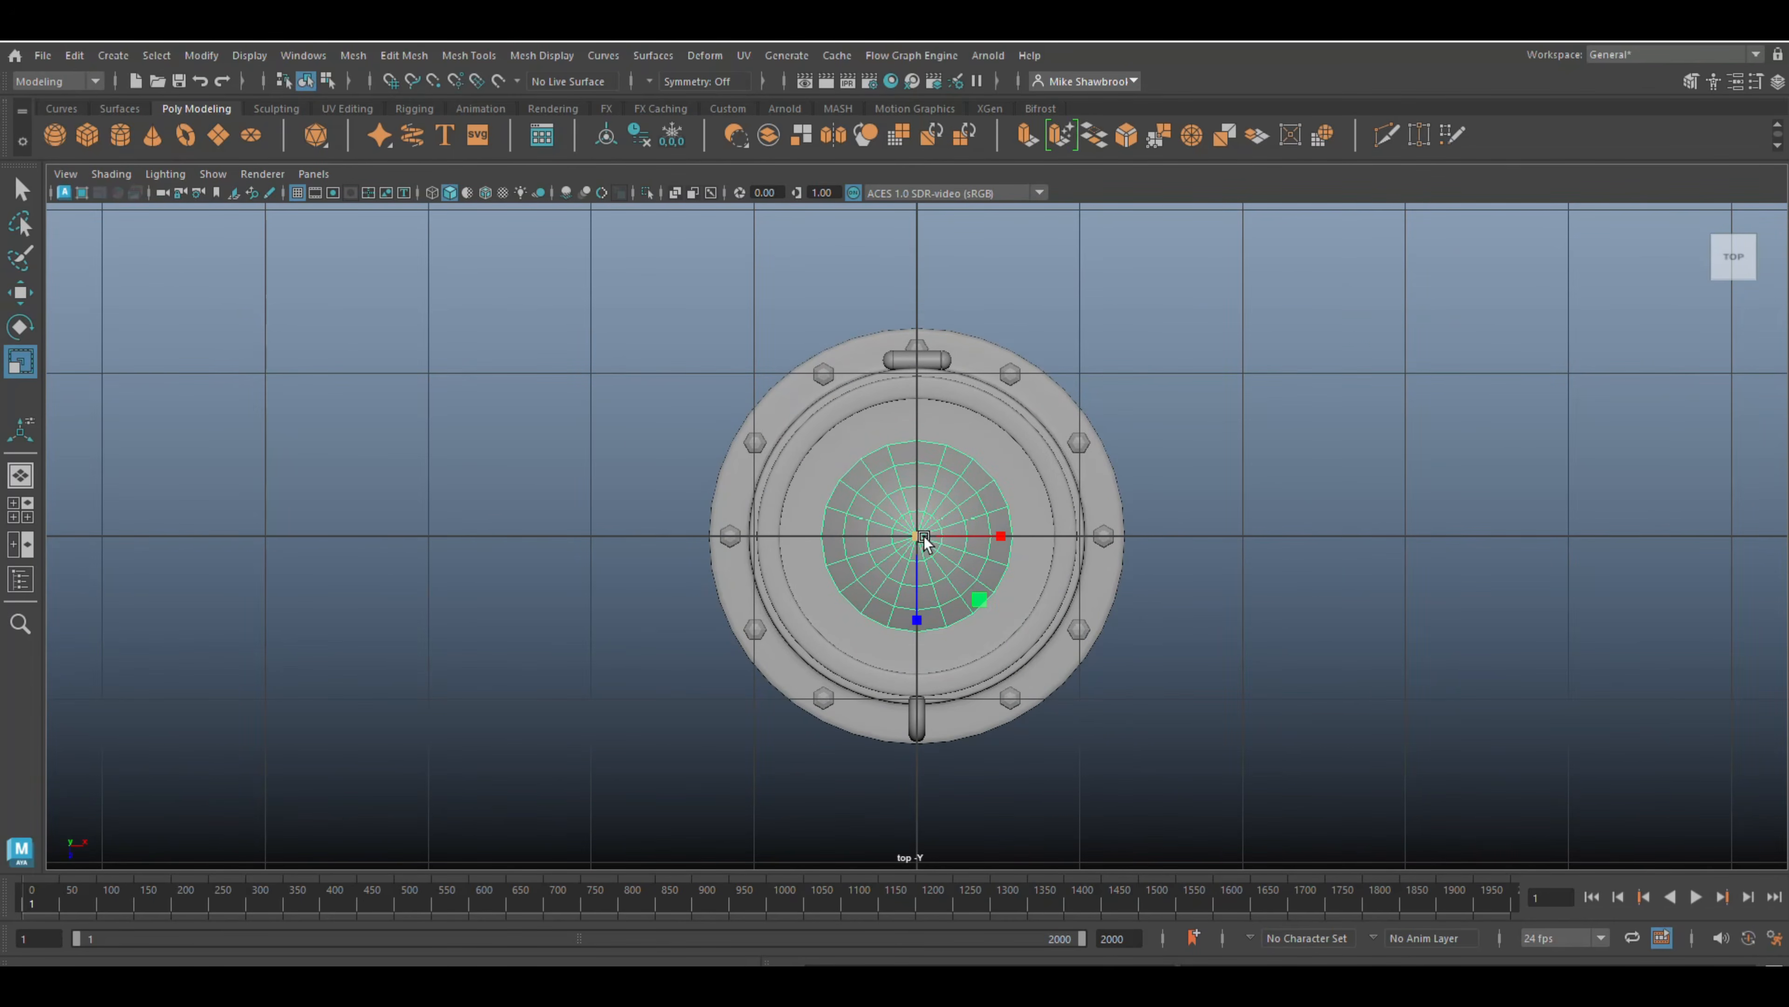
{"action": "left_click_drag", "start_coordinate": [924, 536], "coordinate": [799, 552]}
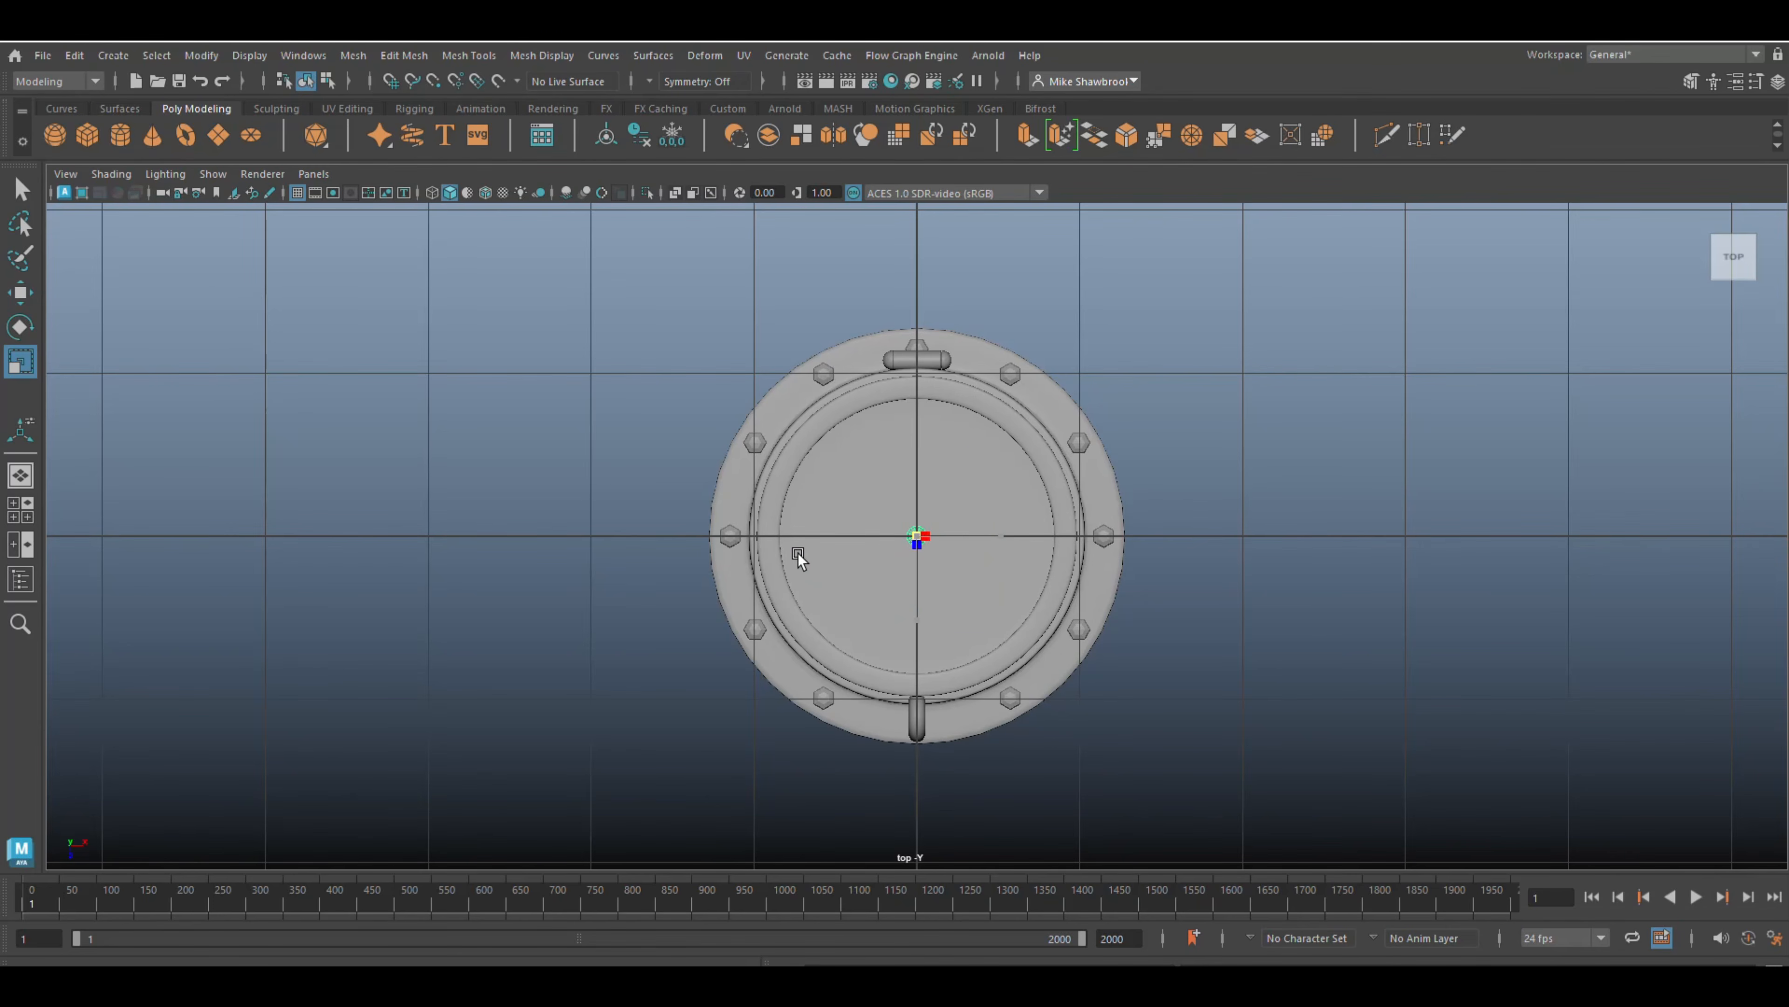
- Move the small dome along Z onto the lid's rim next to the hinge barrel and scale it down slightly
{"action": "key", "text": "w"}
{"action": "left_click_drag", "start_coordinate": [910, 631], "coordinate": [903, 483]}
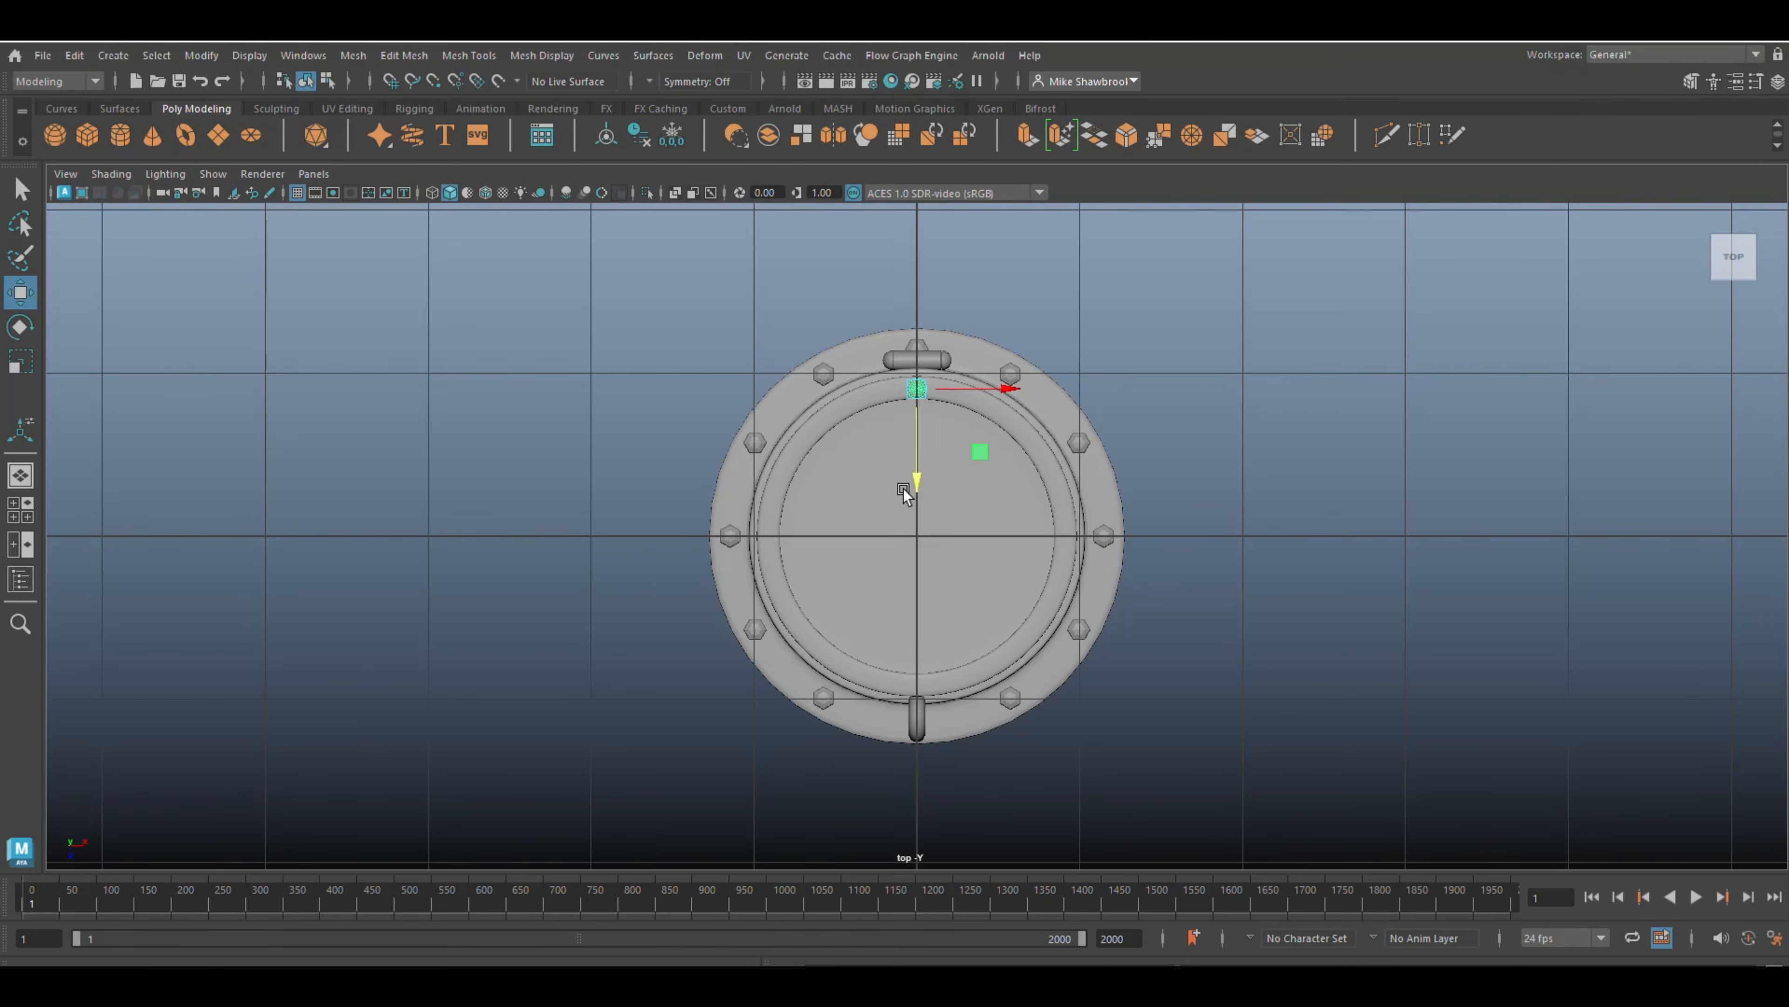
{"action": "key", "text": "f"}
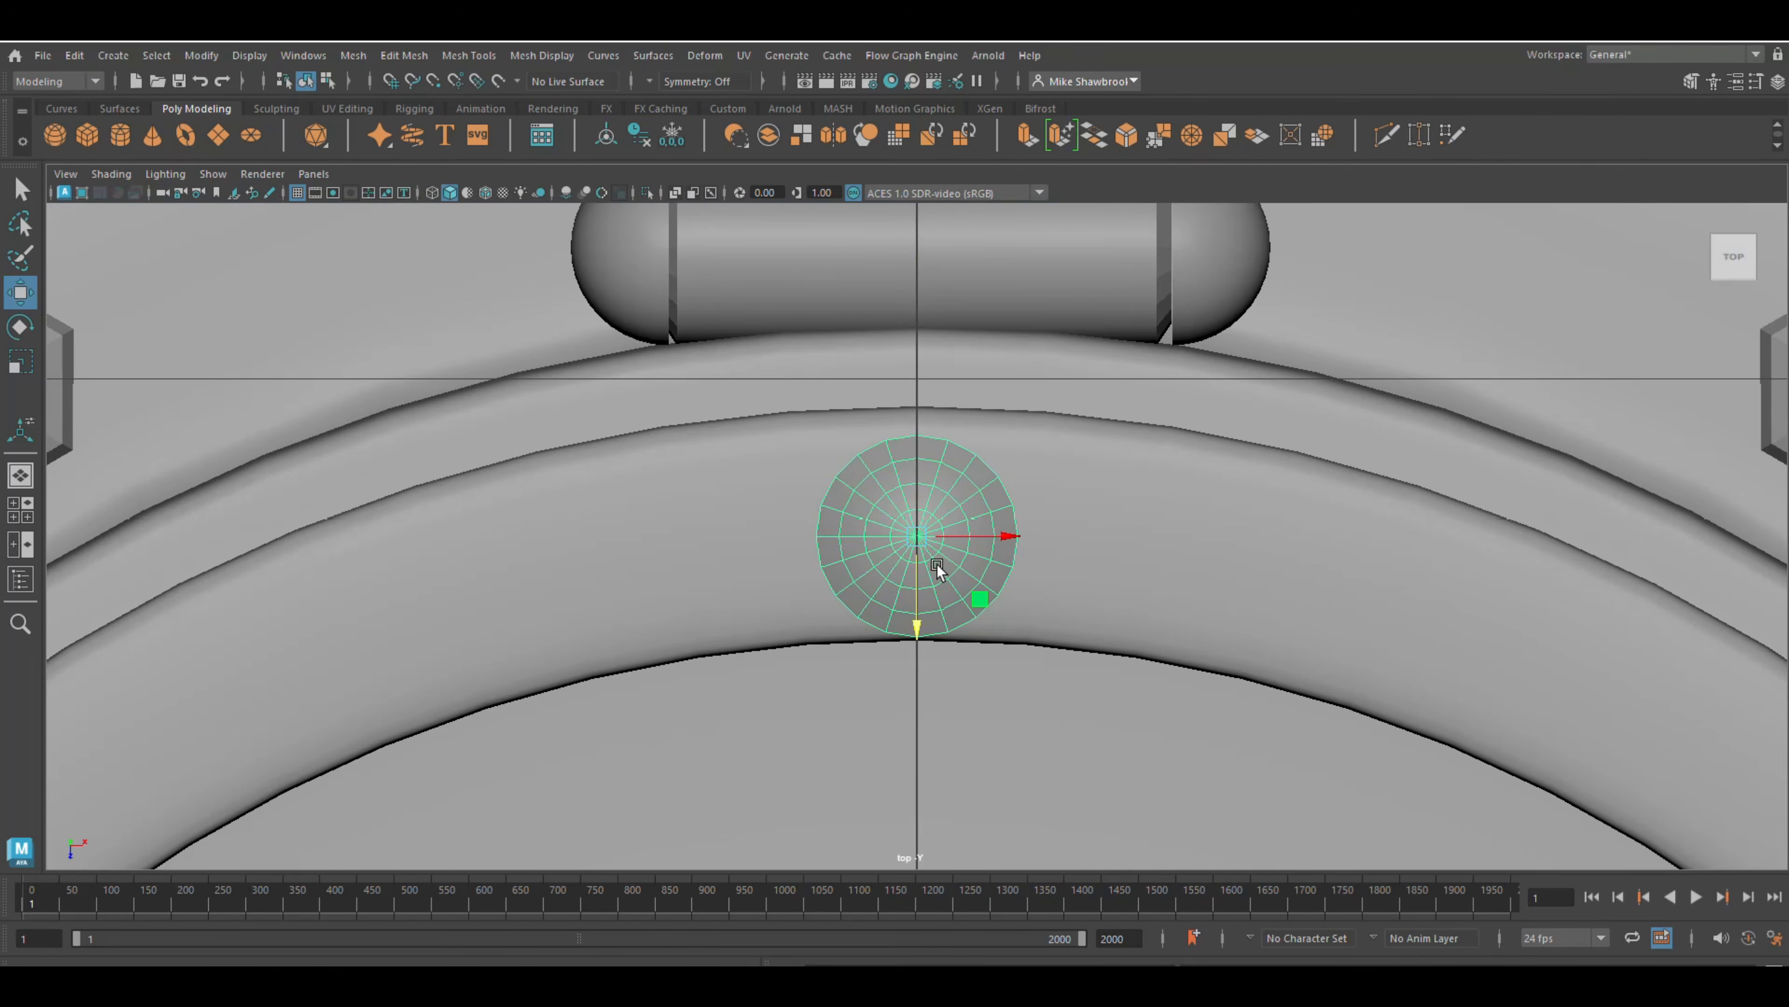
{"action": "left_click_drag", "start_coordinate": [917, 626], "coordinate": [915, 617]}
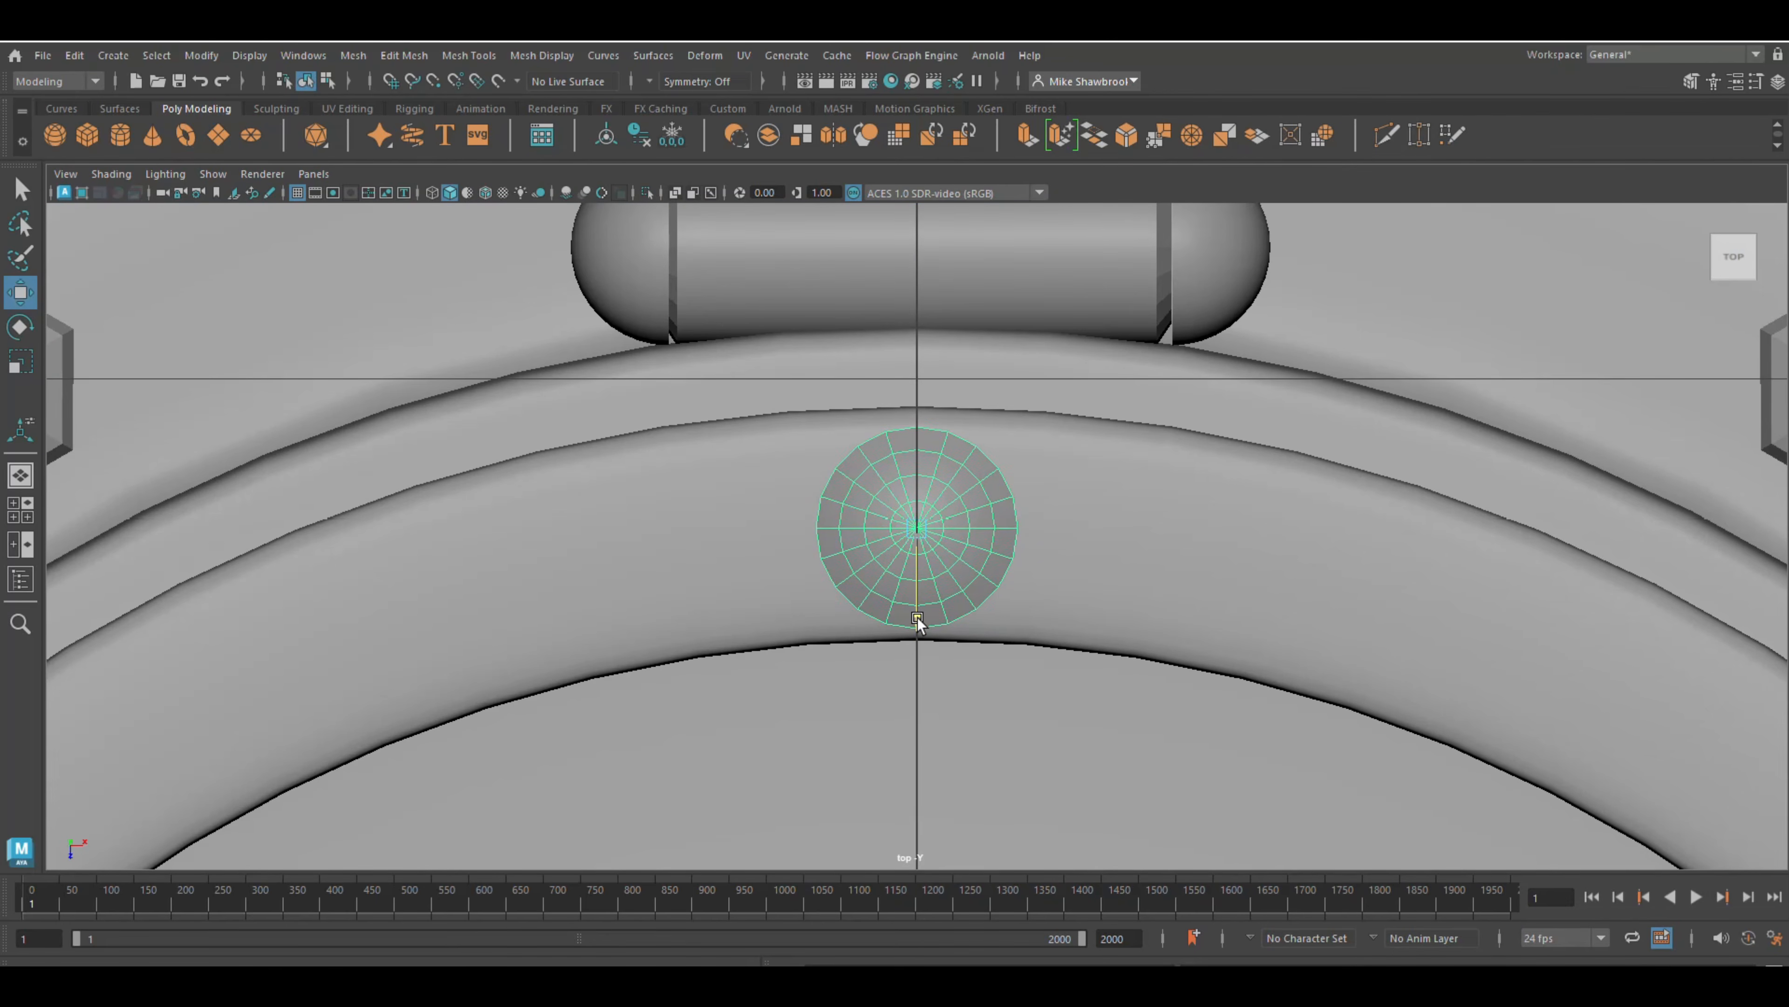
{"action": "key", "text": "r"}
{"action": "middle_click_drag", "start_coordinate": [897, 548], "coordinate": [873, 549]}
- Scale the small dome down slightly and move its pivot along Z to the centre of the lid
{"action": "scroll", "coordinate": [874, 544], "scroll_direction": "down", "scroll_amount": 10}
{"action": "scroll", "coordinate": [874, 547], "scroll_direction": "up", "scroll_amount": 5}
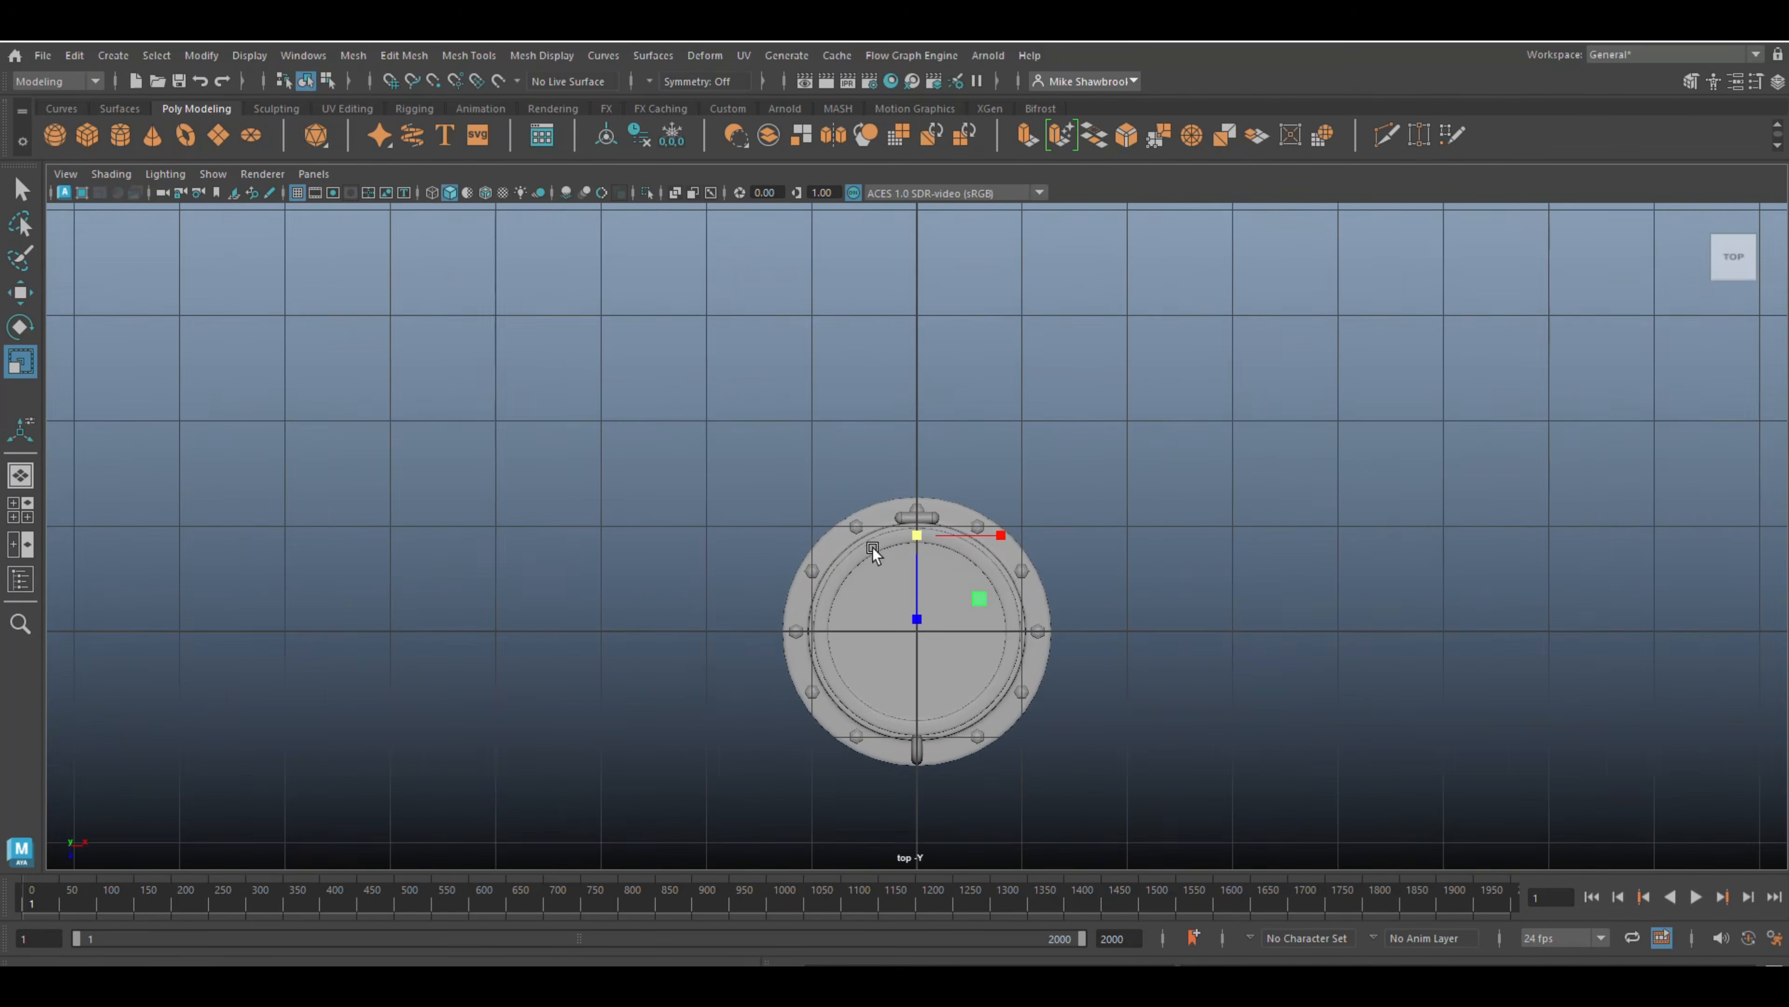
{"action": "scroll", "coordinate": [1330, 581], "scroll_direction": "up", "scroll_amount": 2}
{"action": "middle_click_drag", "start_coordinate": [1329, 580], "coordinate": [1314, 451], "text": "alt"}
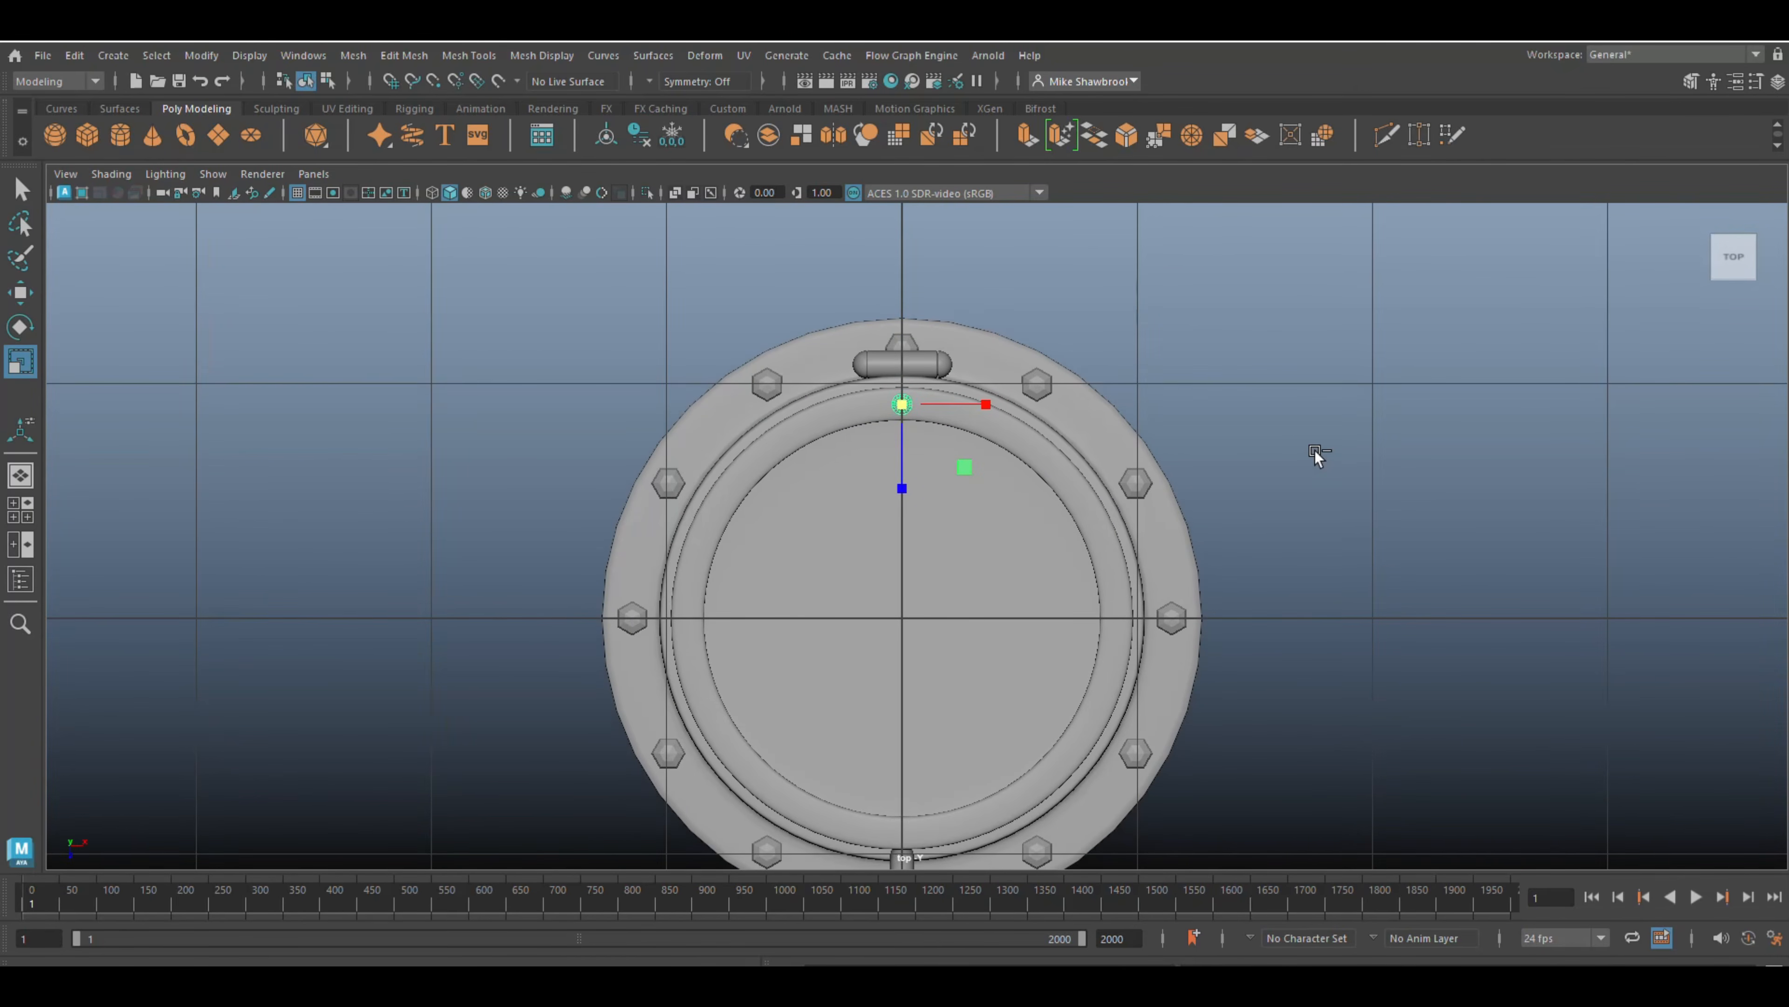
{"action": "key", "text": "e"}
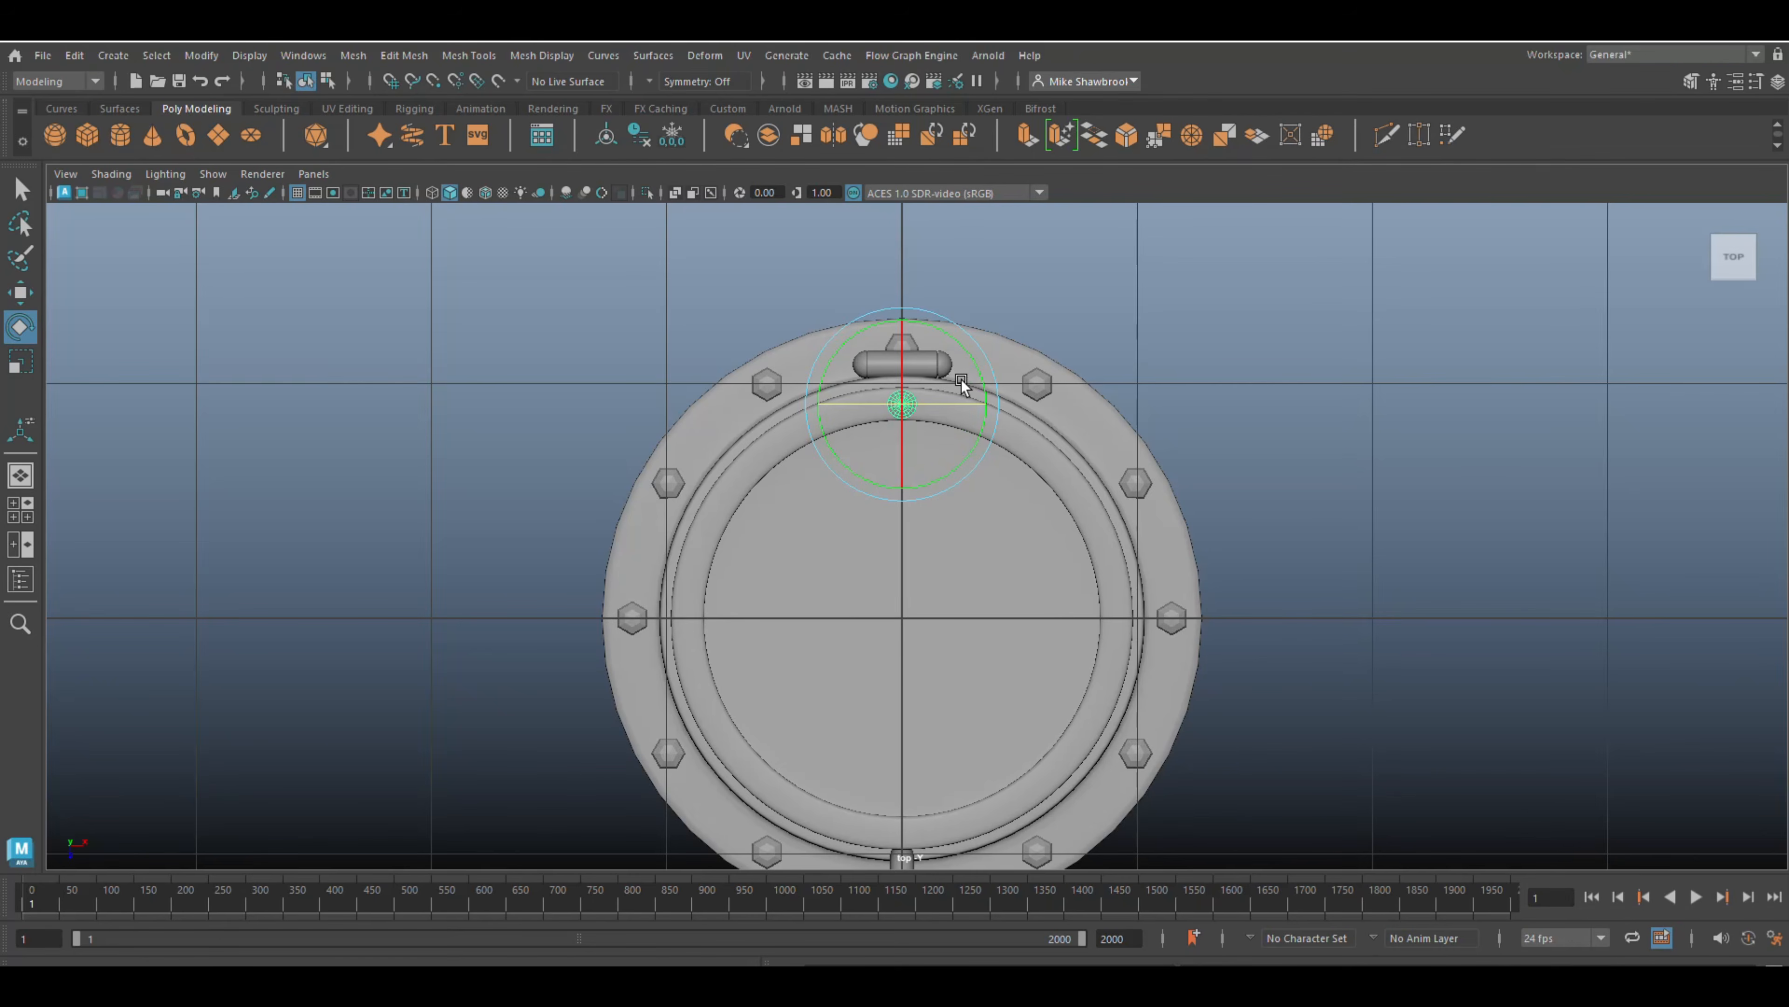
{"action": "key", "text": "r"}
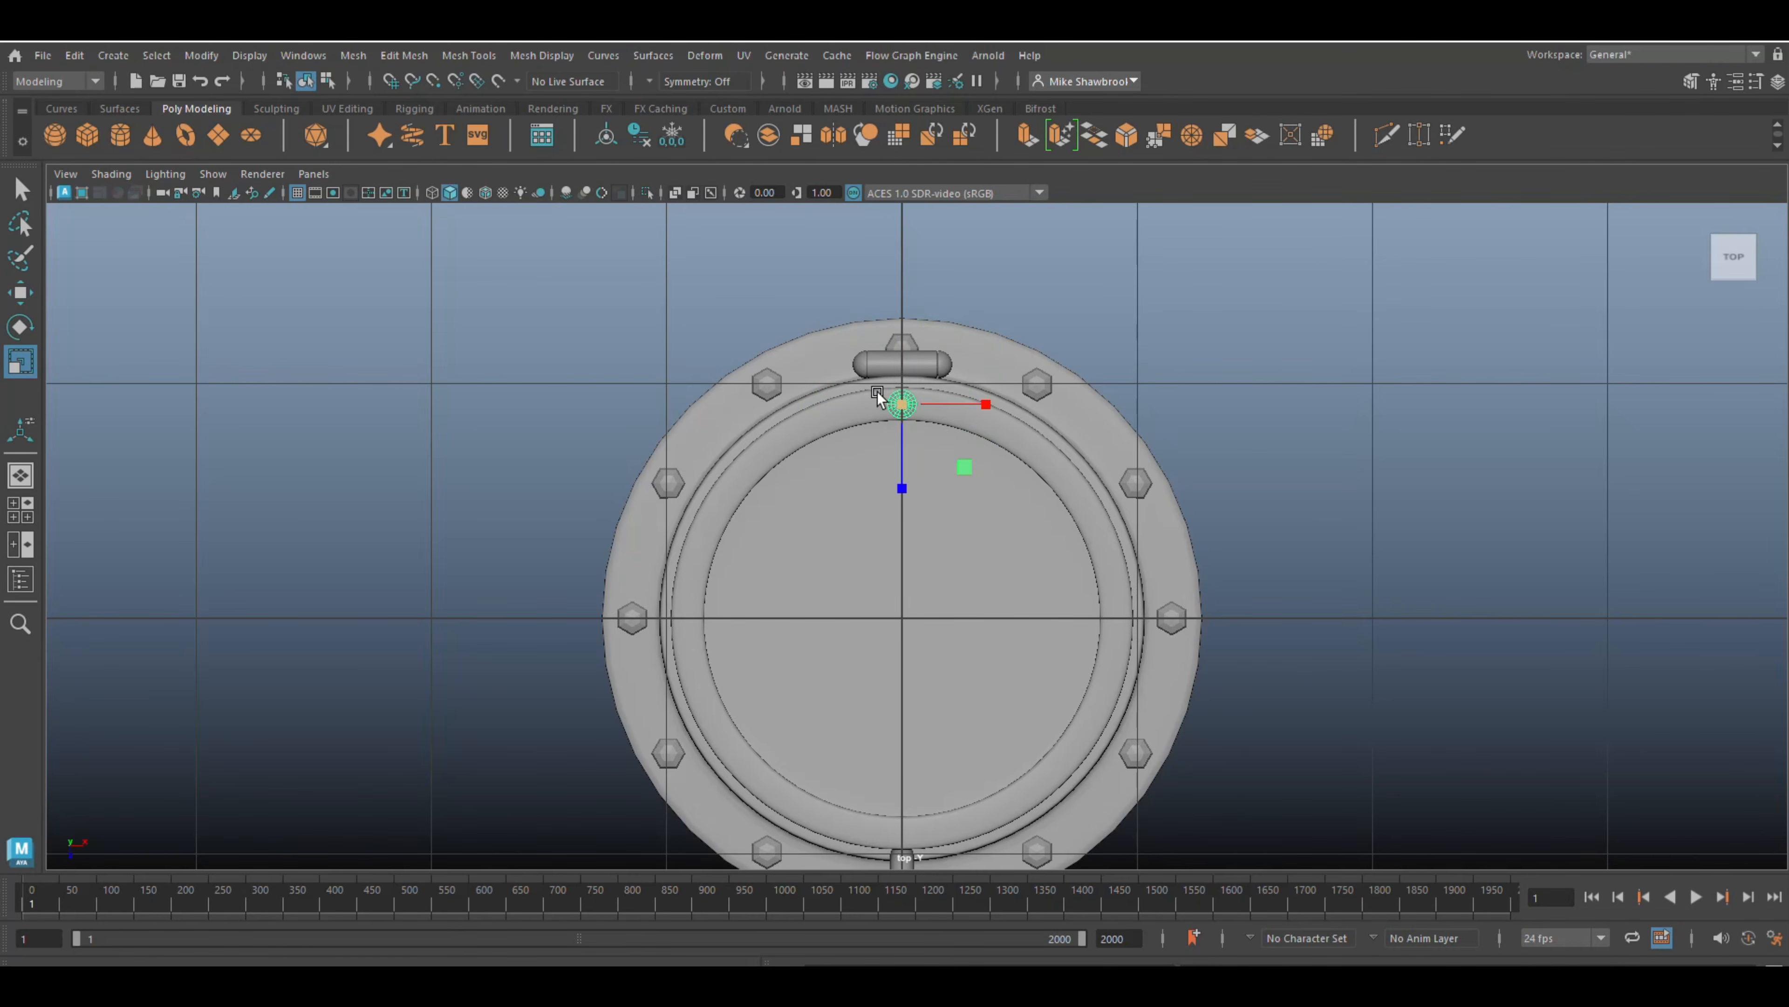
{"action": "left_click_drag", "start_coordinate": [896, 415], "coordinate": [898, 412]}
{"action": "key", "text": "d"}
{"action": "left_click_drag", "start_coordinate": [905, 499], "coordinate": [918, 582]}
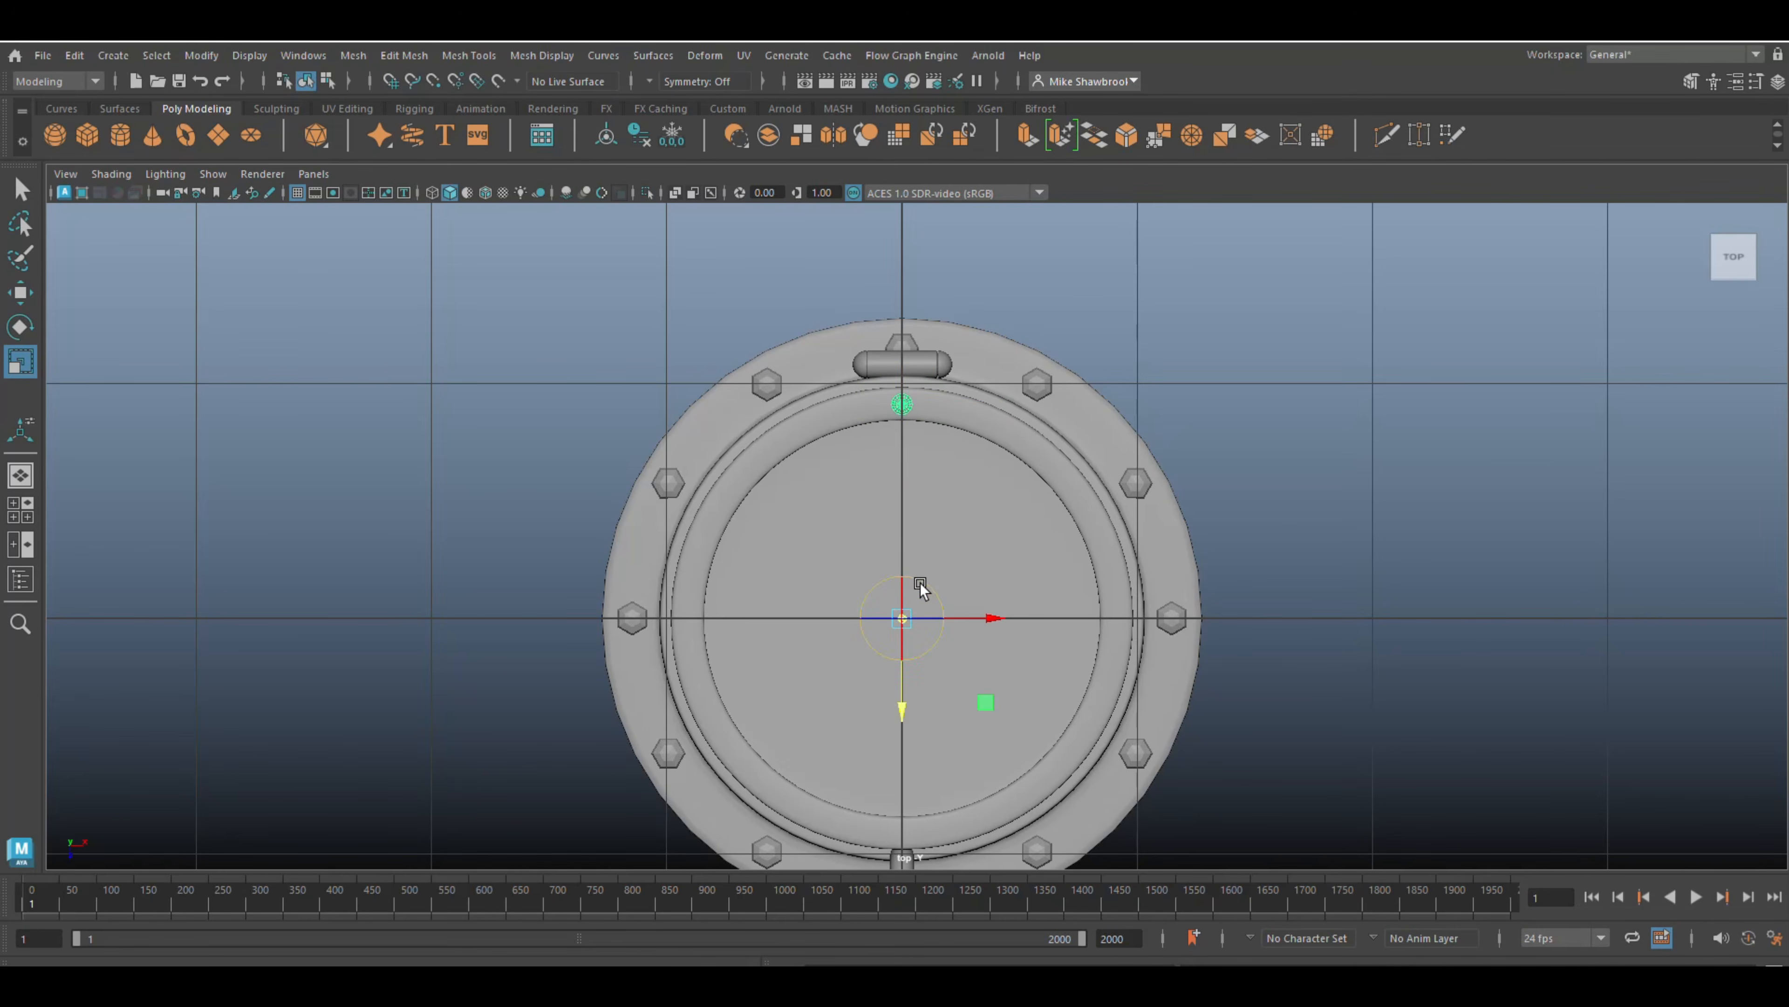
{"action": "key", "text": "d"}
- Rotate a duplicate of the dome about 15 degrees around the lid's centre and repeat the duplication until evenly spaced rivets circle the rim
{"action": "key", "text": "e"}
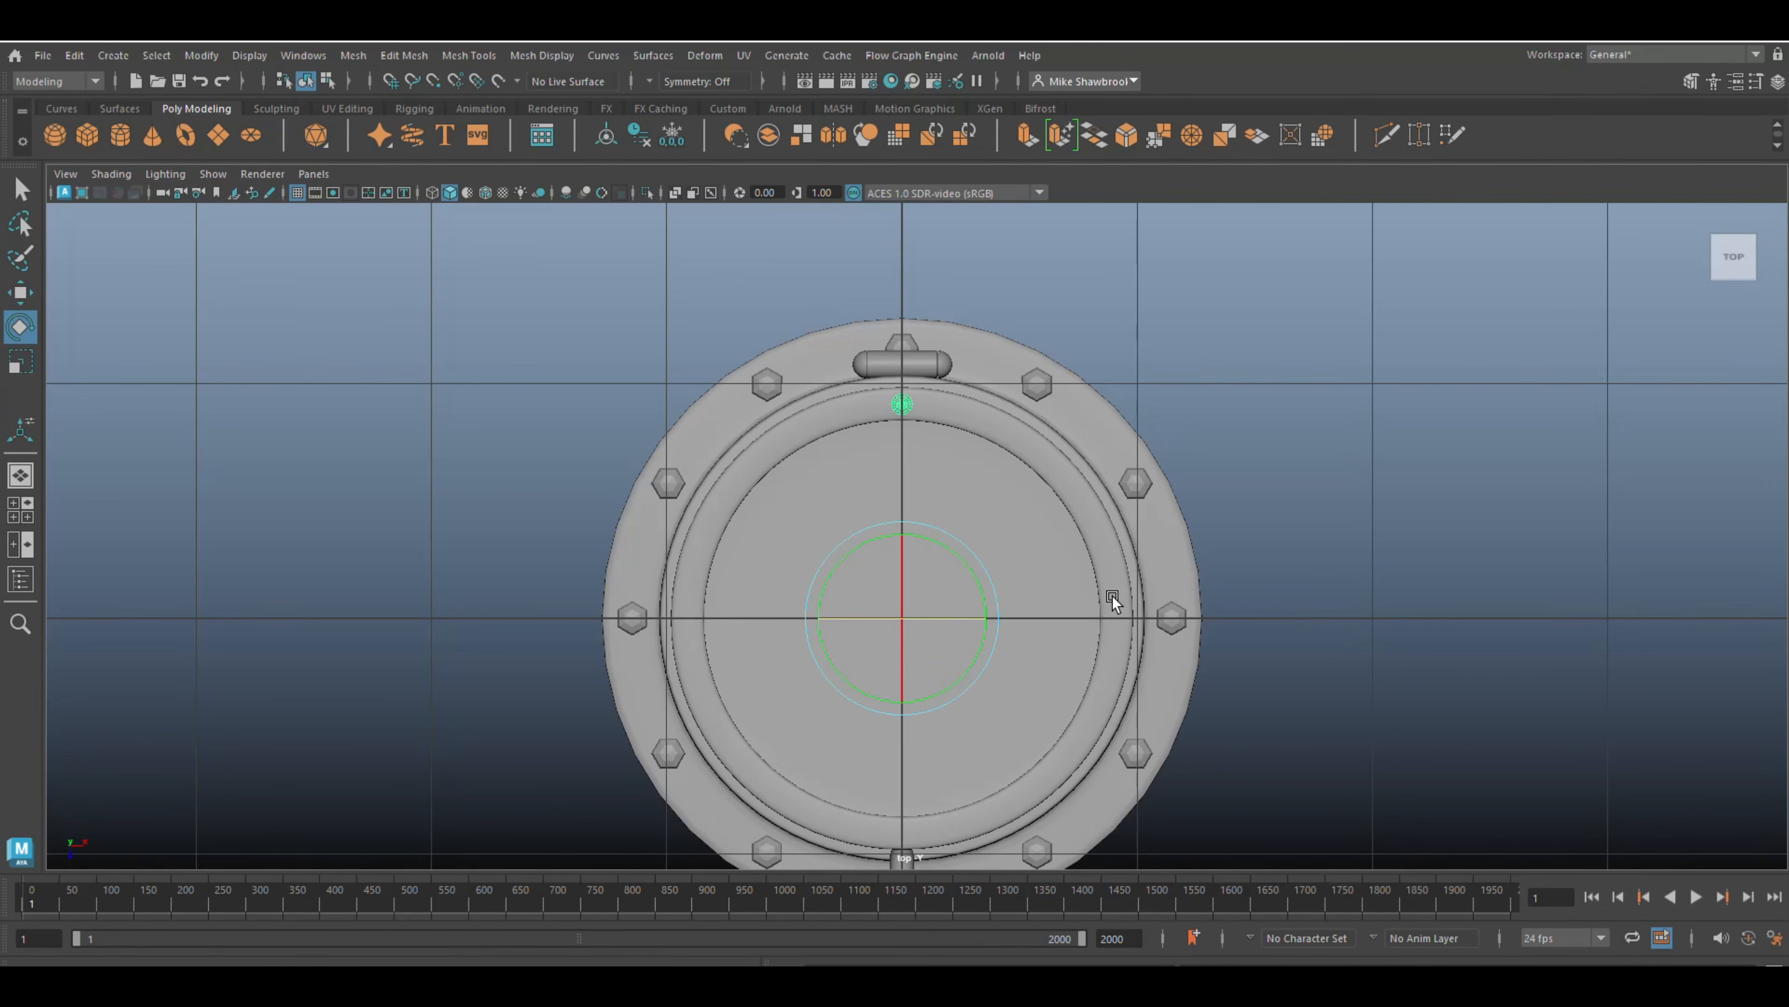
{"action": "left_click_drag", "start_coordinate": [930, 541], "coordinate": [942, 550]}
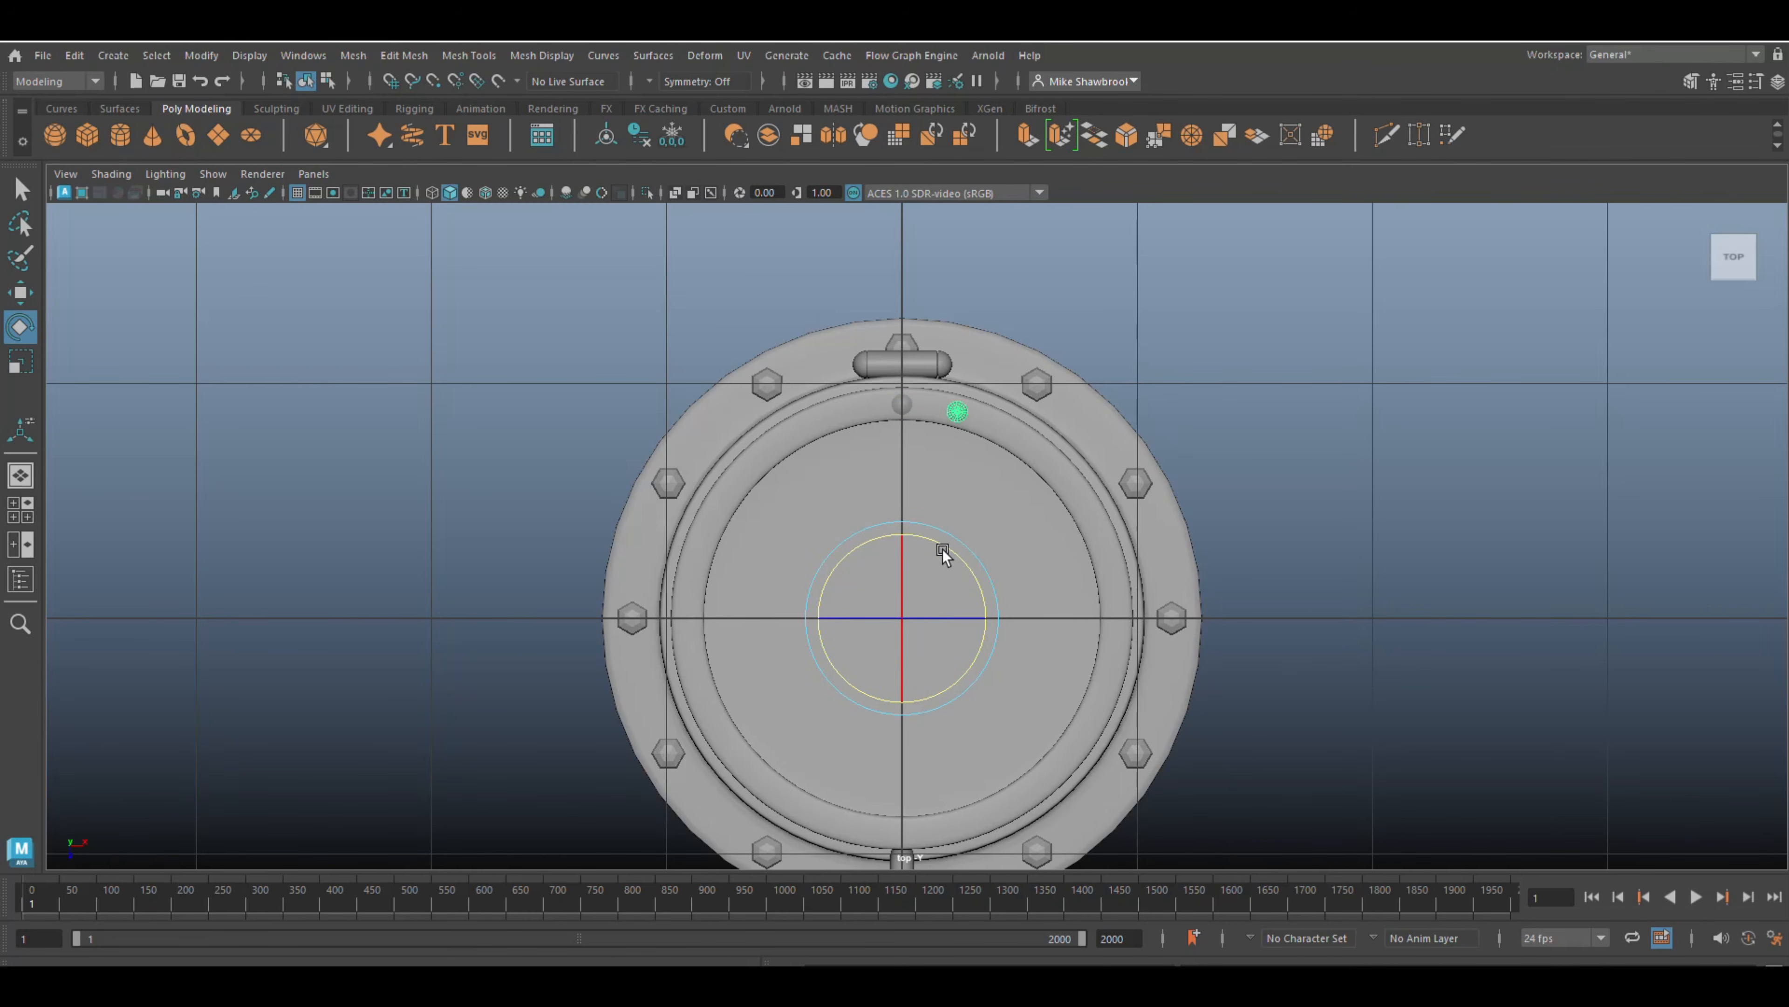
{"action": "key", "text": "shift+d"}
{"action": "key", "text": "shift+d"}
{"action": "key", "text": "shift+d"}
{"action": "key", "text": "shift+d"}
{"action": "key", "text": "shift+d"}
{"action": "key", "text": "shift+d"}
{"action": "key", "text": "shift+d"}
{"action": "key", "text": "shift+d"}
{"action": "key", "text": "shift+d"}
{"action": "key", "text": "shift+d"}
{"action": "key", "text": "shift+d"}
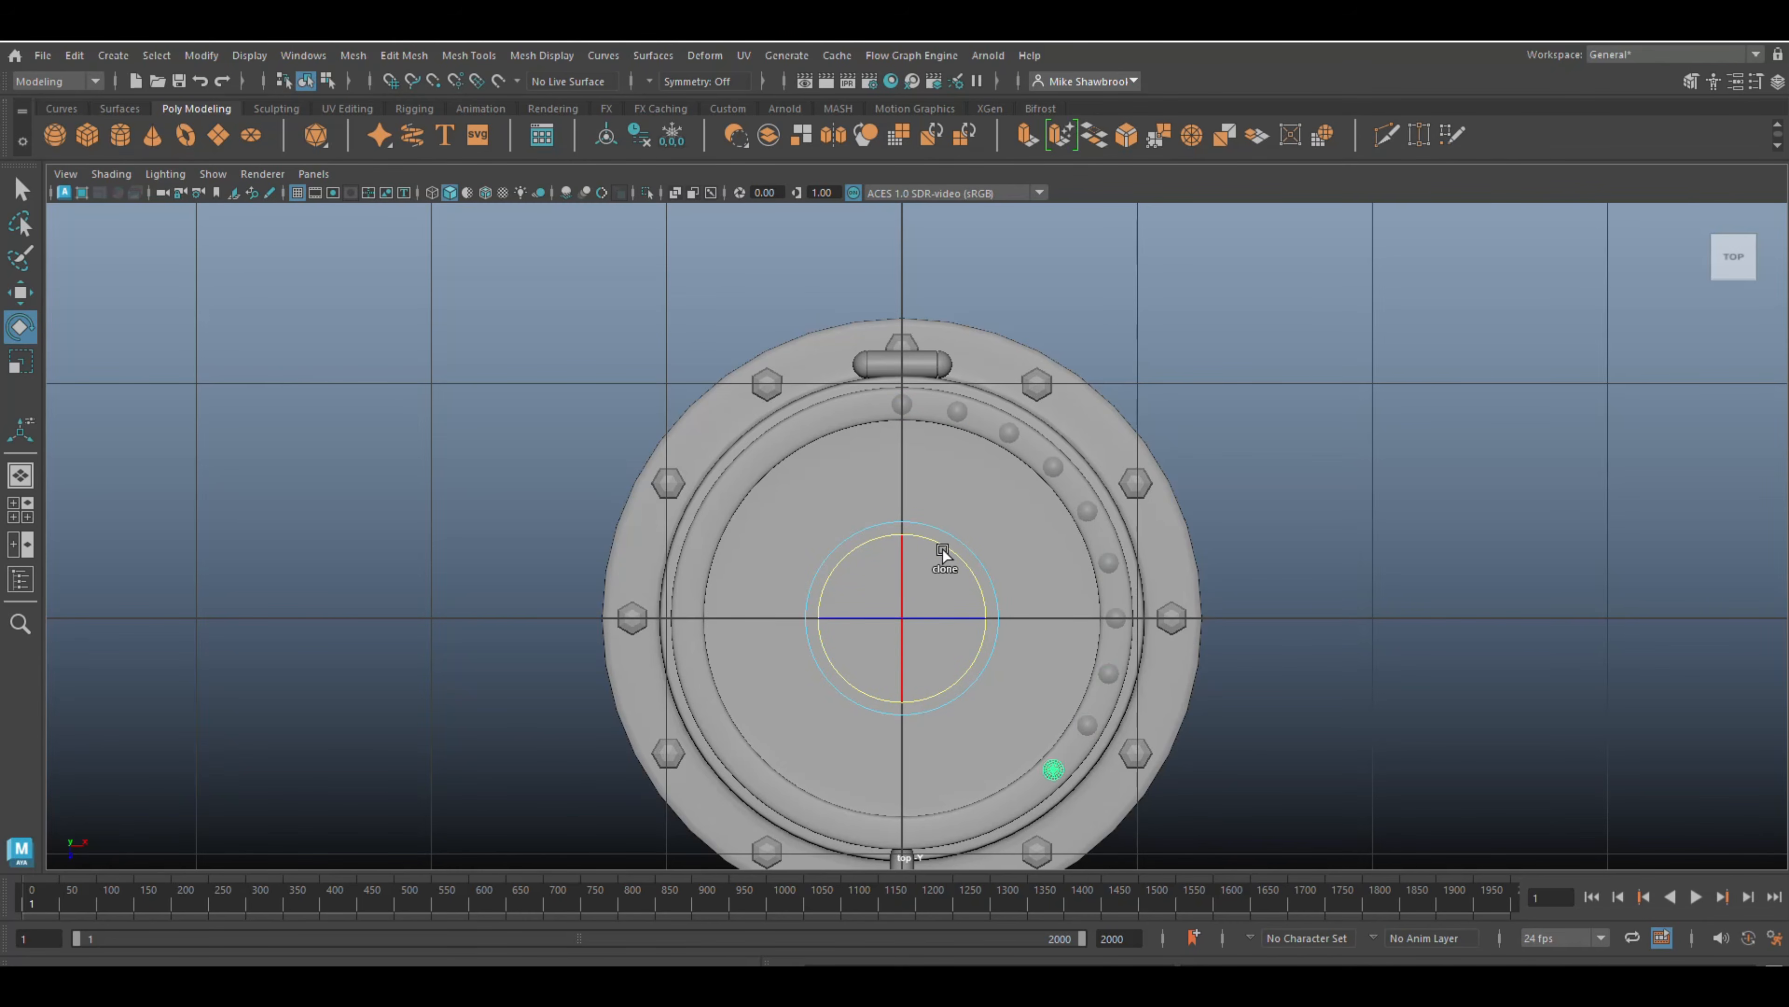
{"action": "key", "text": "shift+d"}
{"action": "key", "text": "shift+d"}
{"action": "key", "text": "shift+d"}
{"action": "key", "text": "shift+d"}
{"action": "key", "text": "shift+d"}
{"action": "key", "text": "shift+d"}
{"action": "key", "text": "shift+d"}
{"action": "key", "text": "shift+d"}
{"action": "key", "text": "shift+d"}
{"action": "key", "text": "shift+d"}
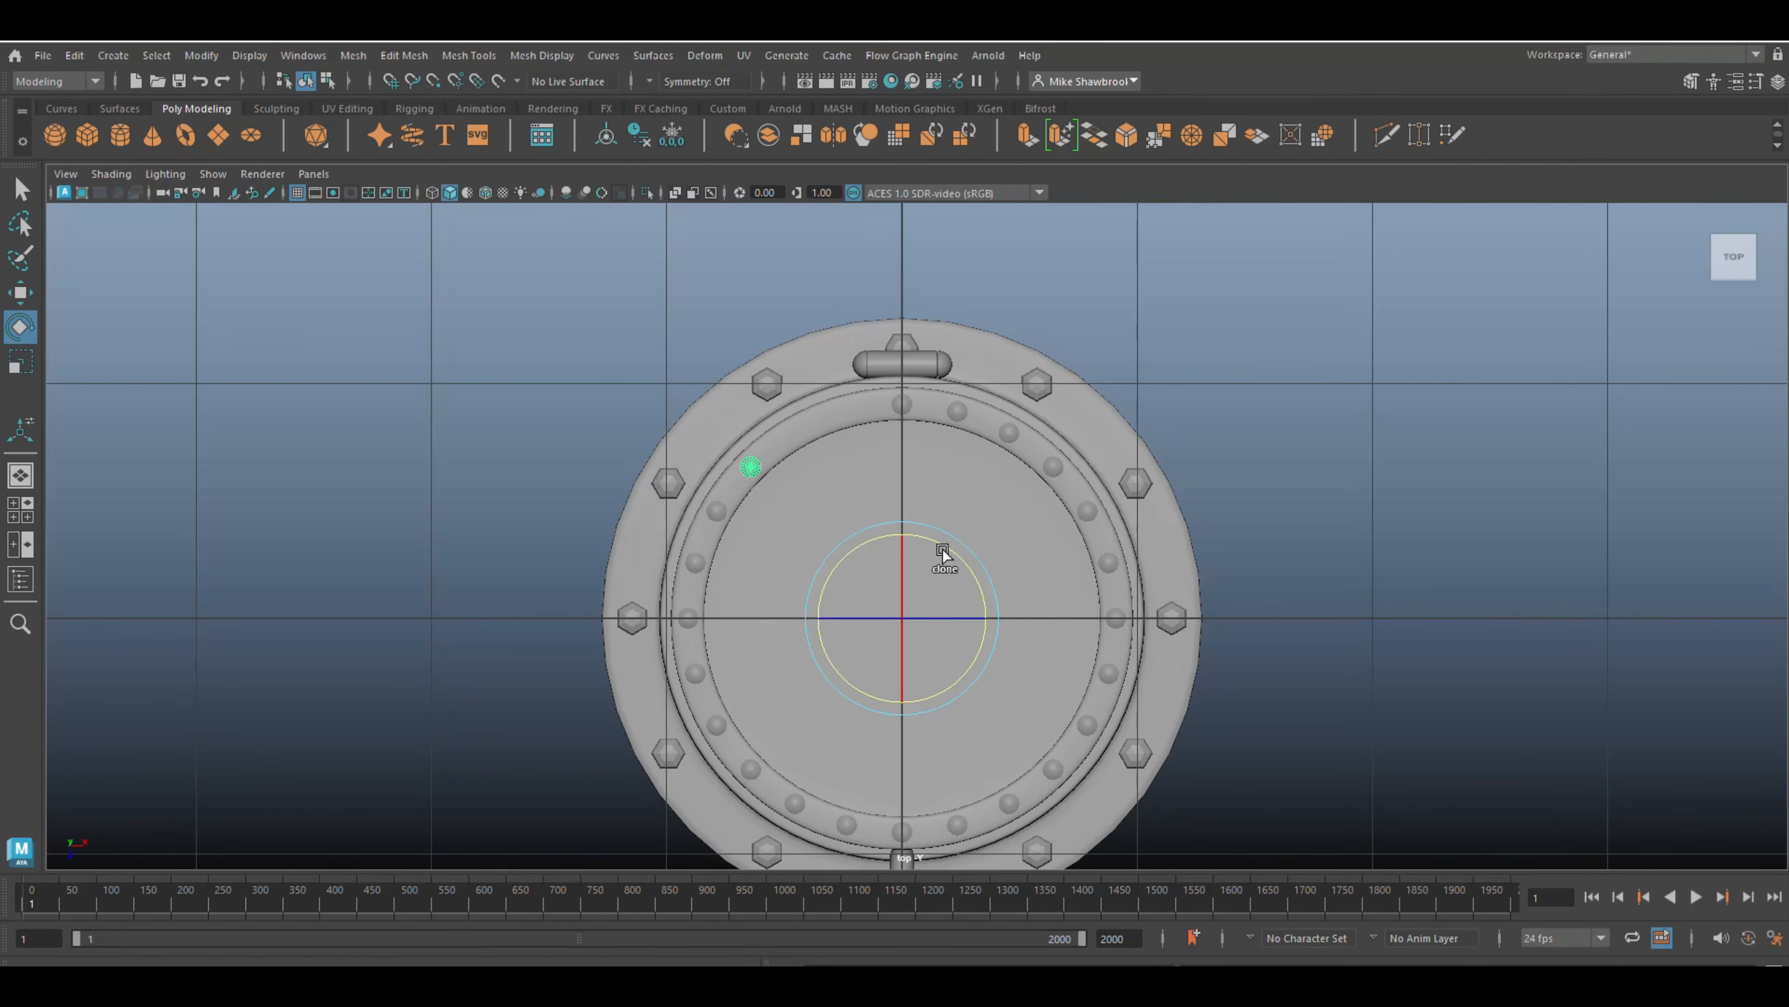
{"action": "key", "text": "shift+d"}
- In the perspective view, select all the floating domes and lower them together onto the lid's rim
{"action": "left_click", "coordinate": [19, 509]}
{"action": "key", "text": "space"}
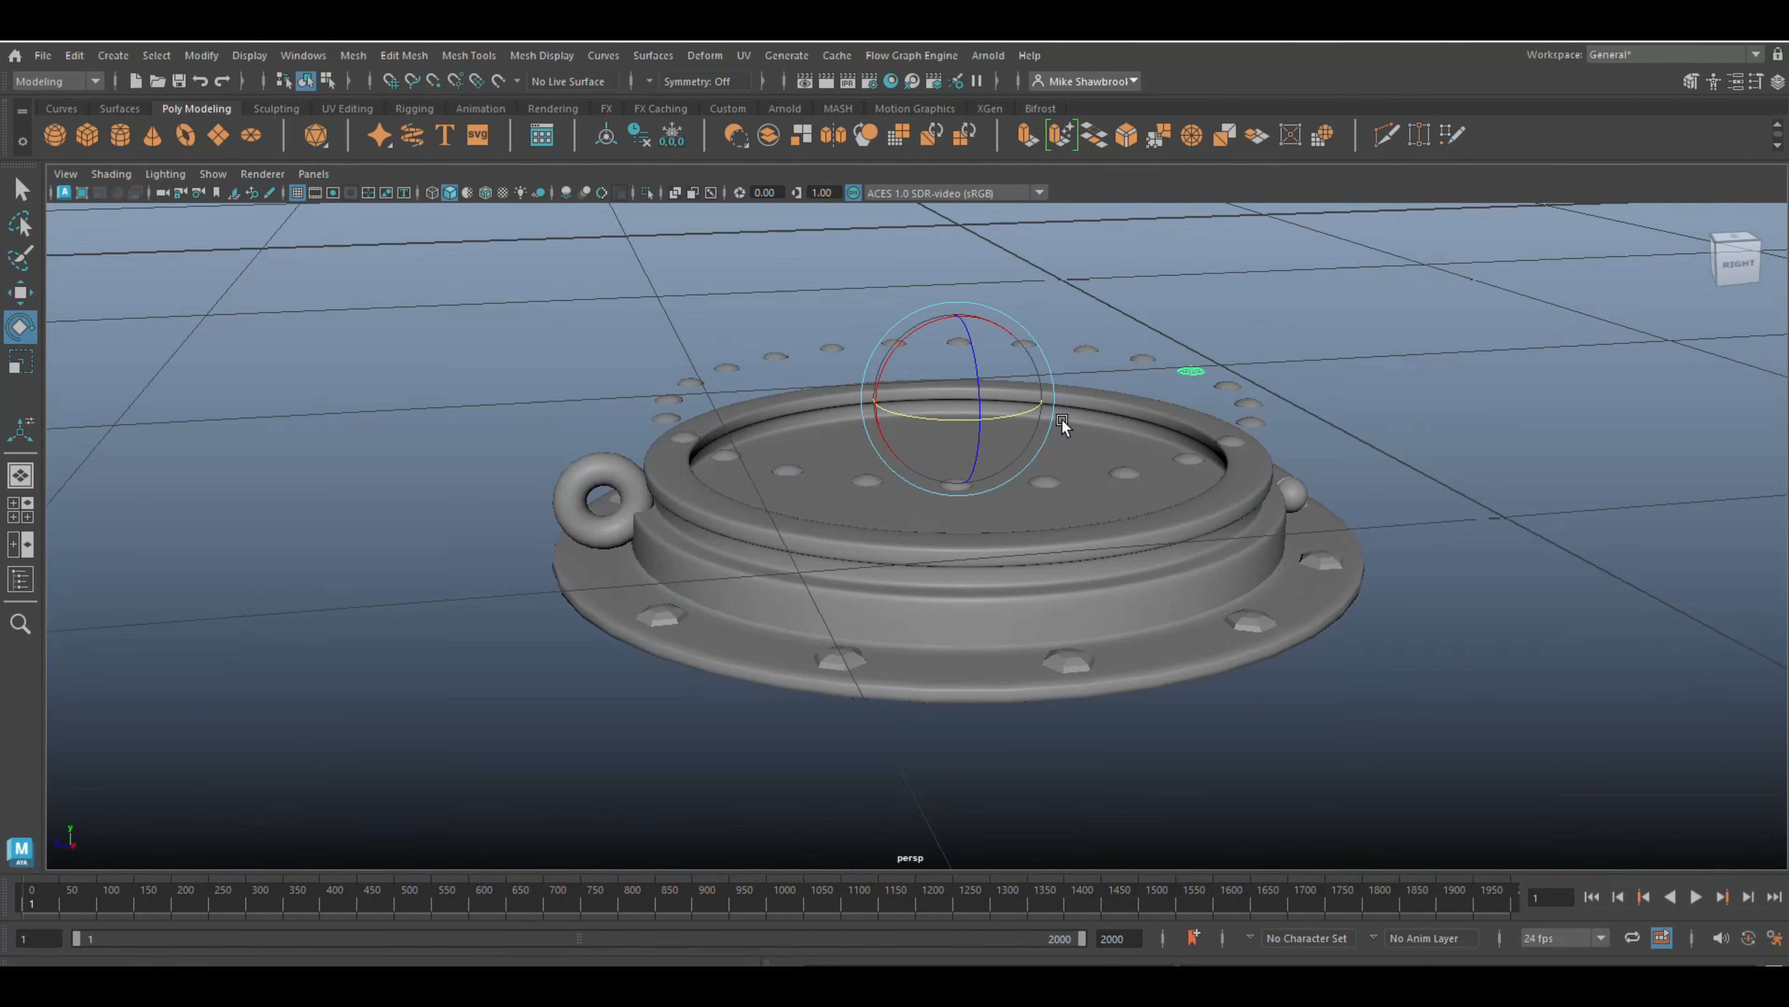
{"action": "left_click_drag", "start_coordinate": [1031, 550], "coordinate": [1047, 531], "text": "alt"}
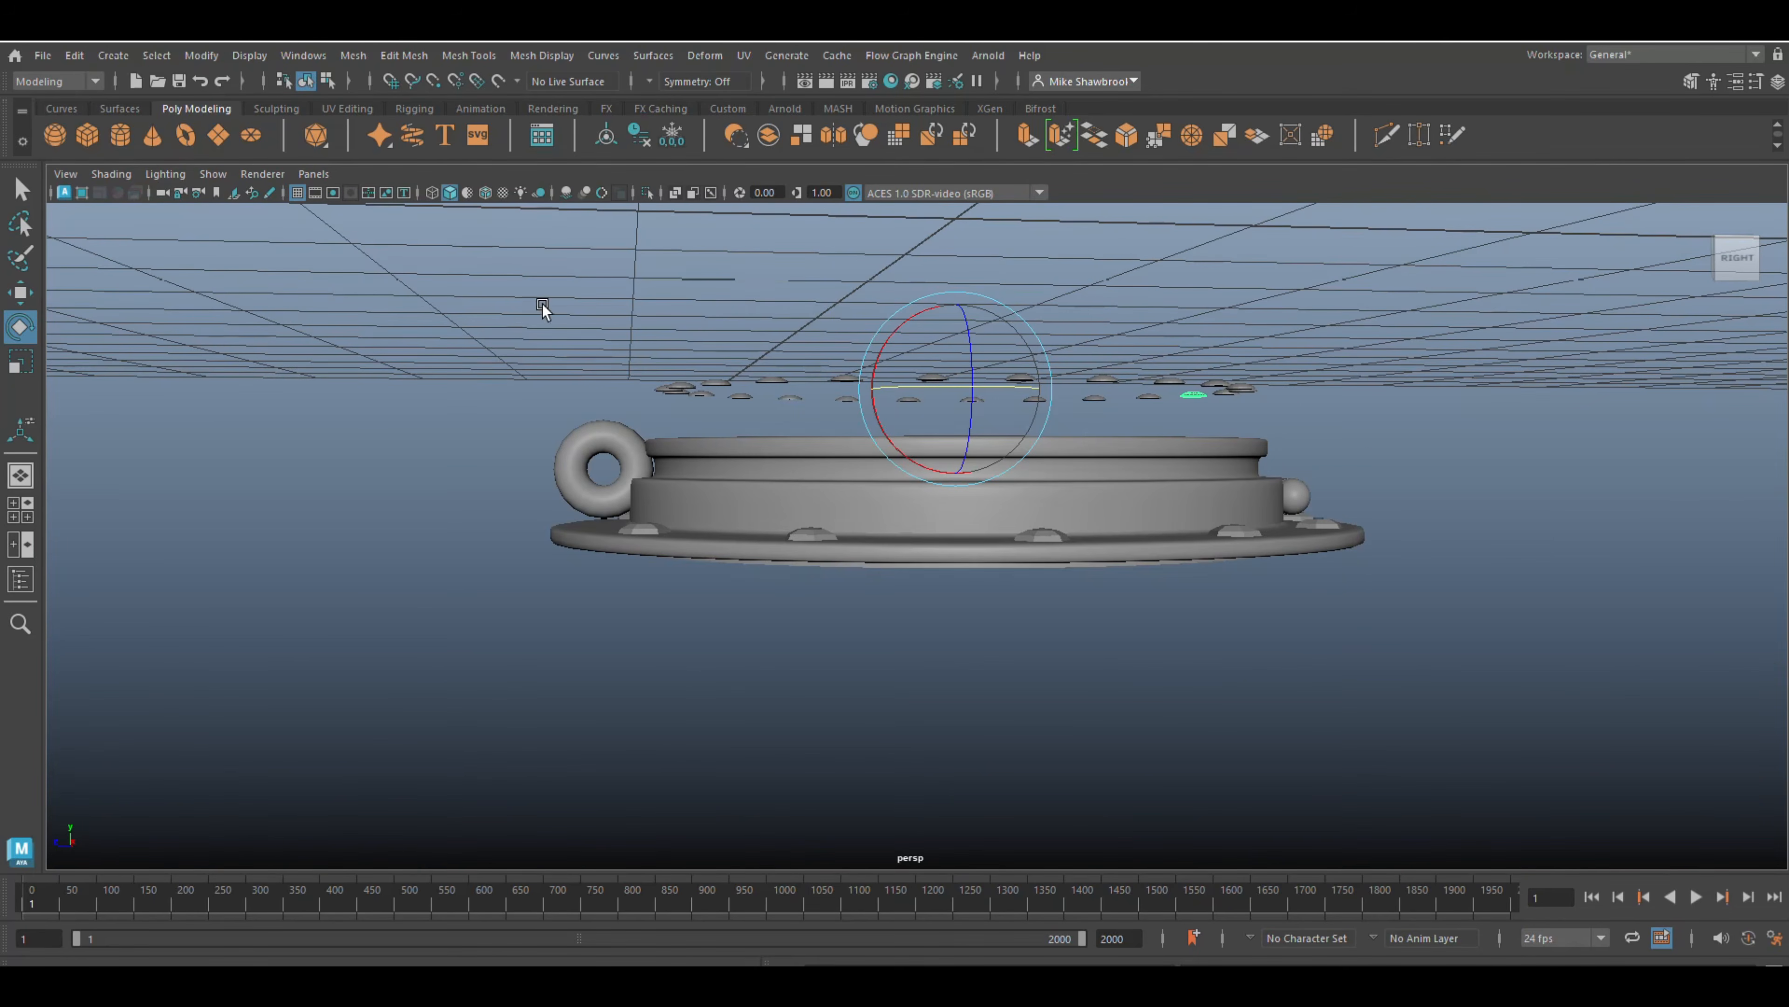
{"action": "mouse_move", "coordinate": [543, 308]}
{"action": "left_mouse_down"}
{"action": "mouse_move", "coordinate": [1370, 400]}
{"action": "mouse_move", "coordinate": [1350, 467]}
{"action": "mouse_move", "coordinate": [1310, 458]}
{"action": "left_mouse_up"}
{"action": "key", "text": "w"}
{"action": "left_click_drag", "start_coordinate": [958, 303], "coordinate": [962, 348]}
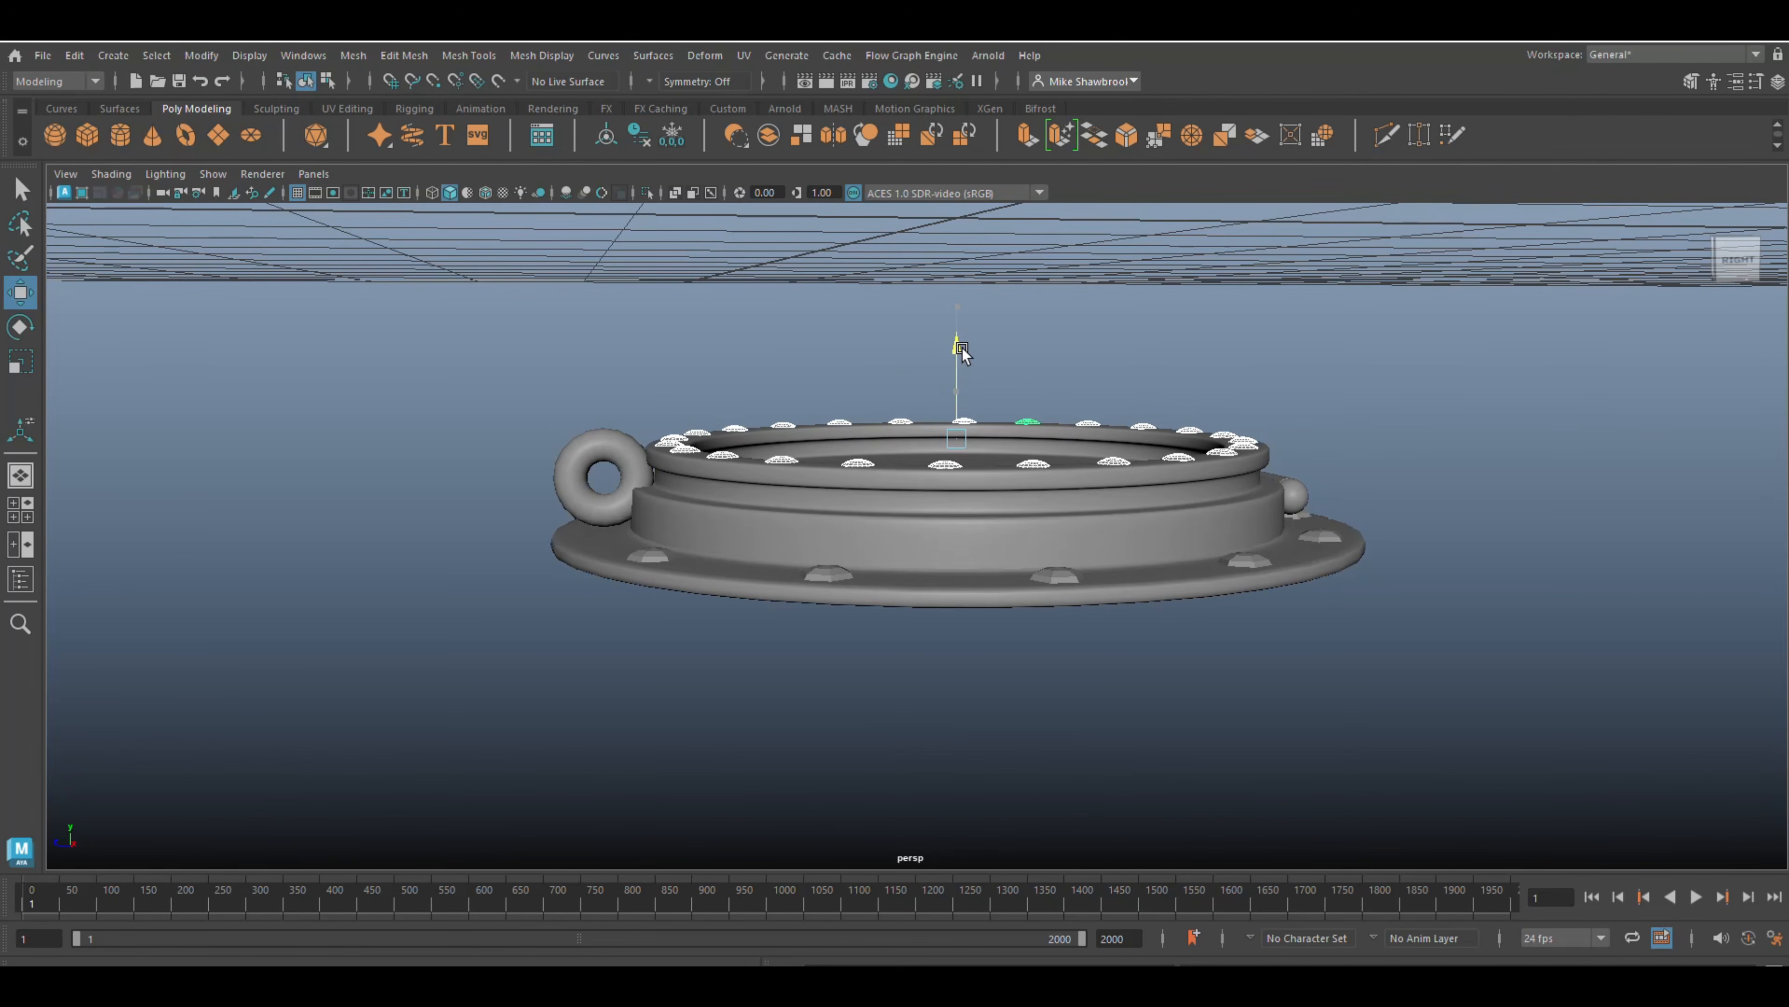
{"action": "left_click", "coordinate": [628, 356]}
- Examine how the ring of rivets sits on the lid's rim from the side and from above
{"action": "scroll", "coordinate": [653, 368], "scroll_direction": "down", "scroll_amount": 4}
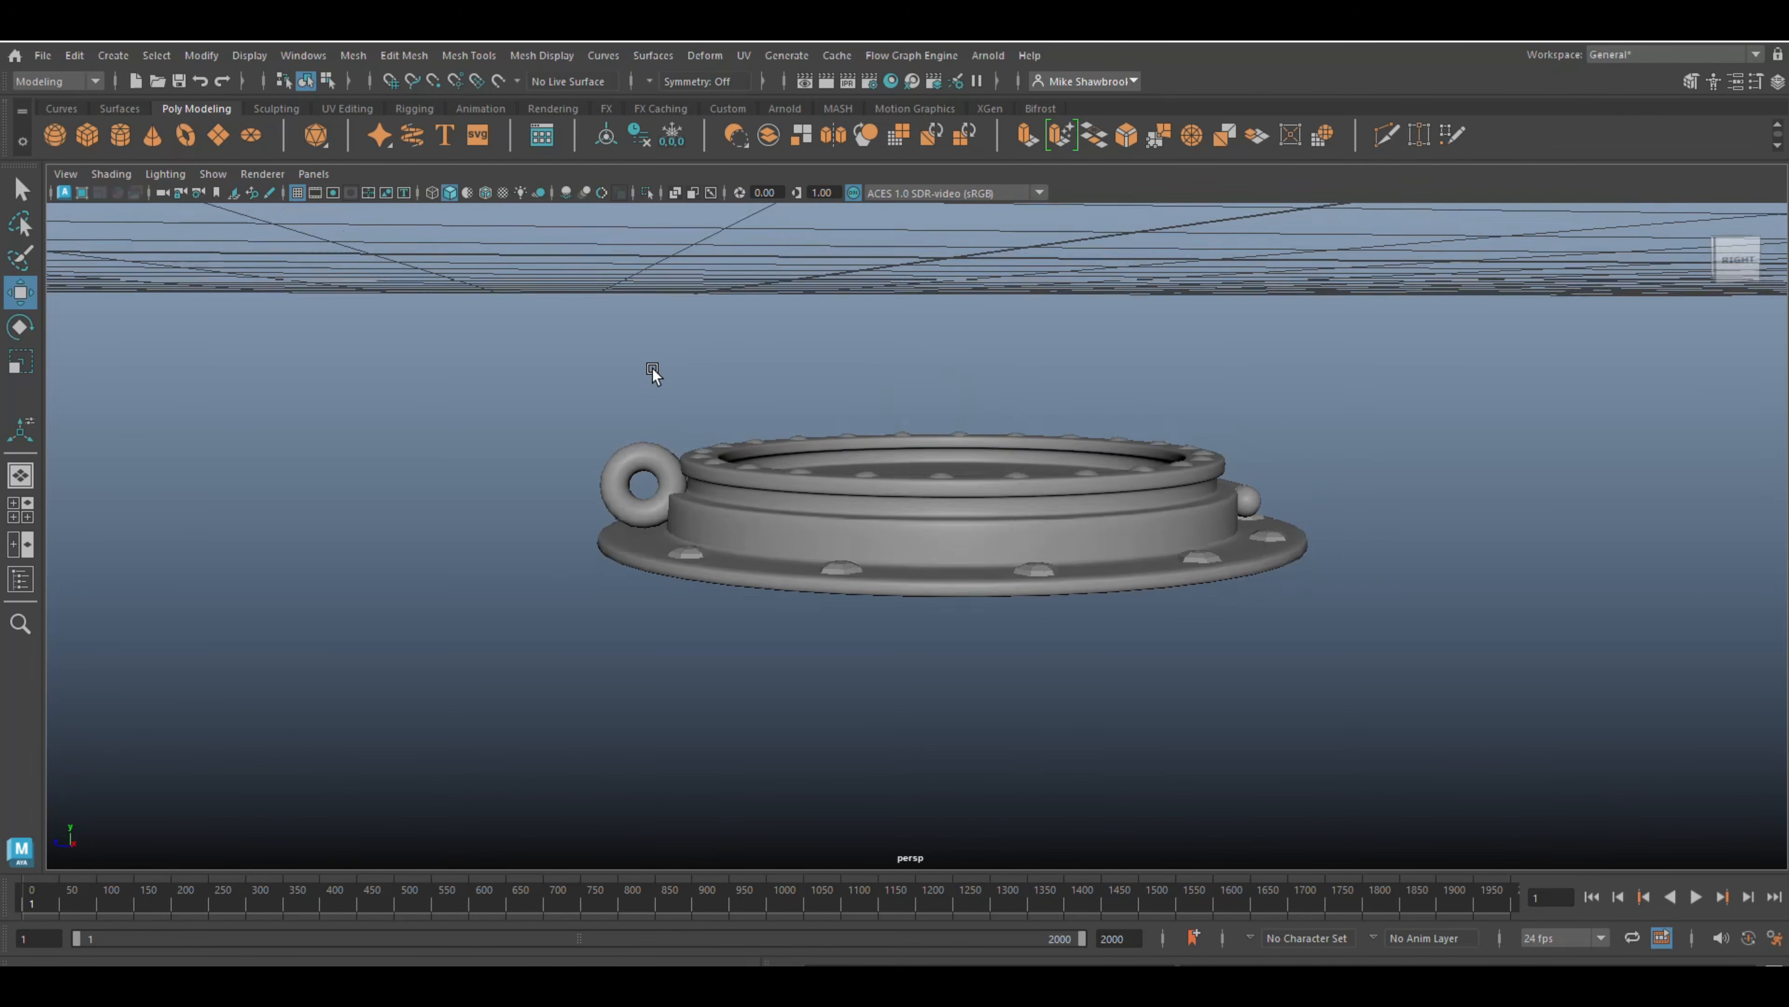
{"action": "scroll", "coordinate": [696, 397], "scroll_direction": "up", "scroll_amount": 4}
{"action": "mouse_move", "coordinate": [774, 448]}
{"action": "left_mouse_down", "text": "alt"}
{"action": "mouse_move", "coordinate": [814, 600]}
{"action": "mouse_move", "coordinate": [849, 623]}
{"action": "mouse_move", "coordinate": [945, 620]}
{"action": "mouse_move", "coordinate": [919, 600]}
{"action": "mouse_move", "coordinate": [911, 620]}
{"action": "mouse_move", "coordinate": [858, 559]}
{"action": "left_mouse_up", "text": "alt"}
{"action": "scroll", "coordinate": [851, 623], "scroll_direction": "down", "scroll_amount": 2}
{"action": "scroll", "coordinate": [851, 622], "scroll_direction": "up", "scroll_amount": 1}
{"action": "scroll", "coordinate": [858, 565], "scroll_direction": "down", "scroll_amount": 5}
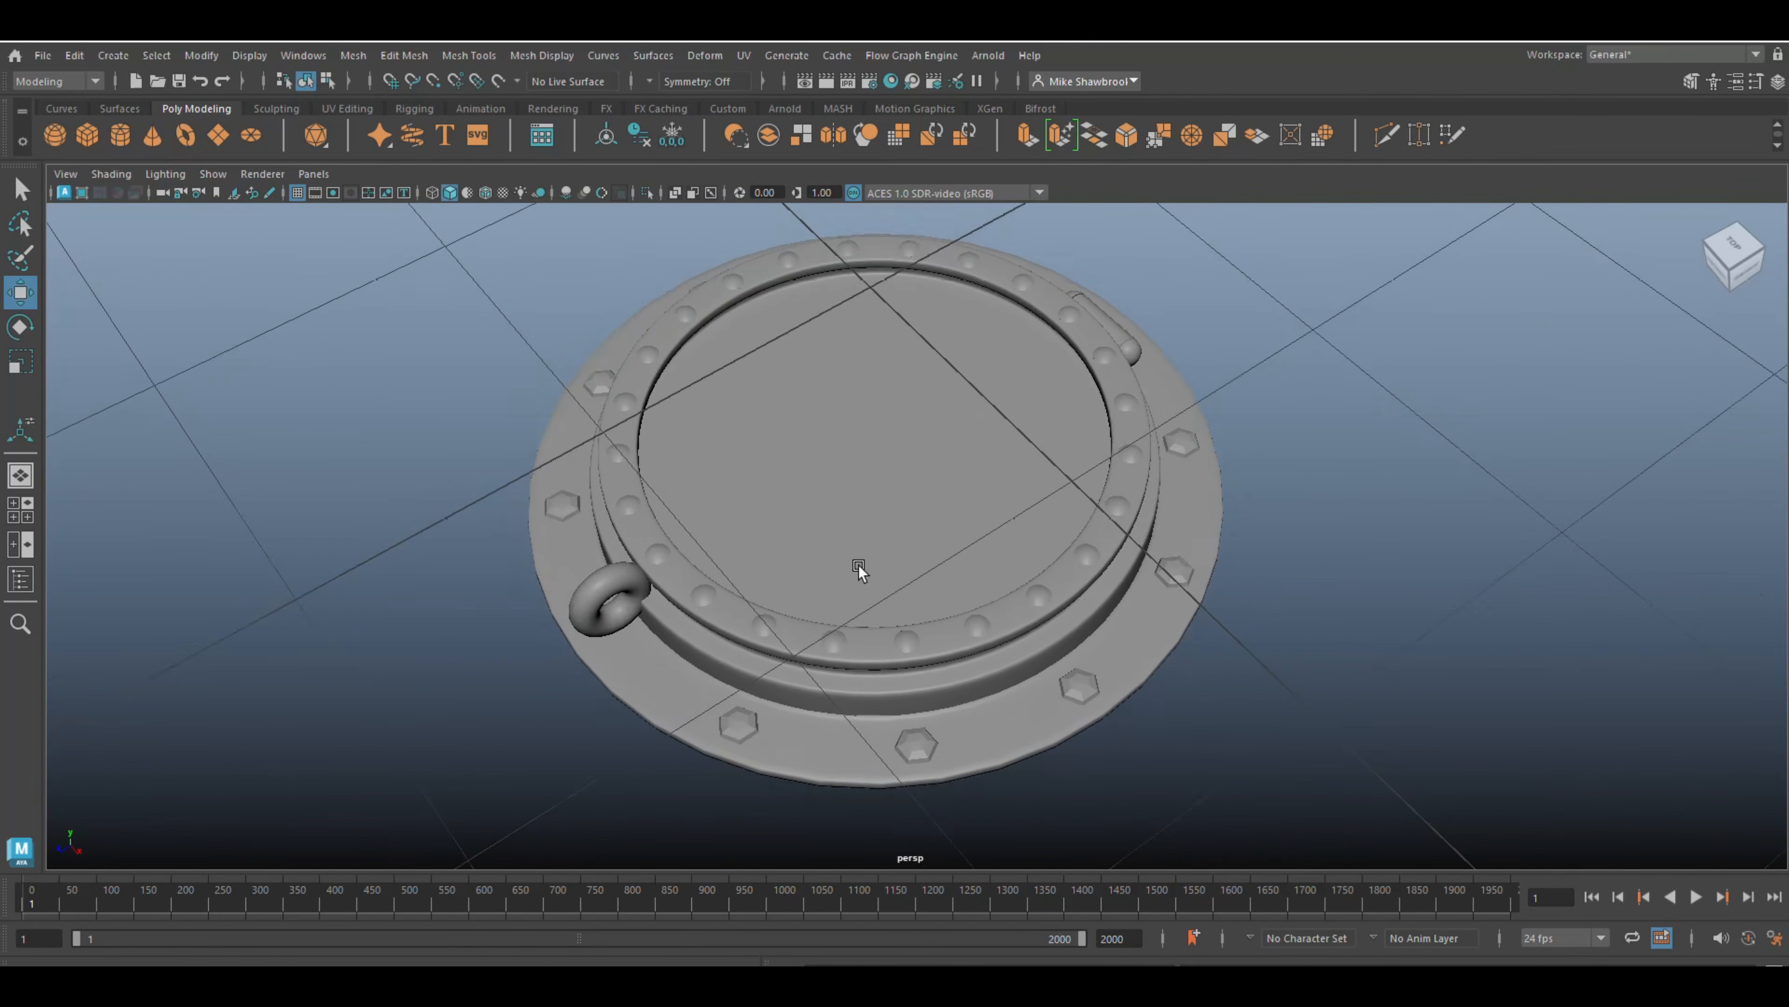
{"action": "left_click_drag", "start_coordinate": [1018, 667], "coordinate": [956, 678], "text": "alt"}
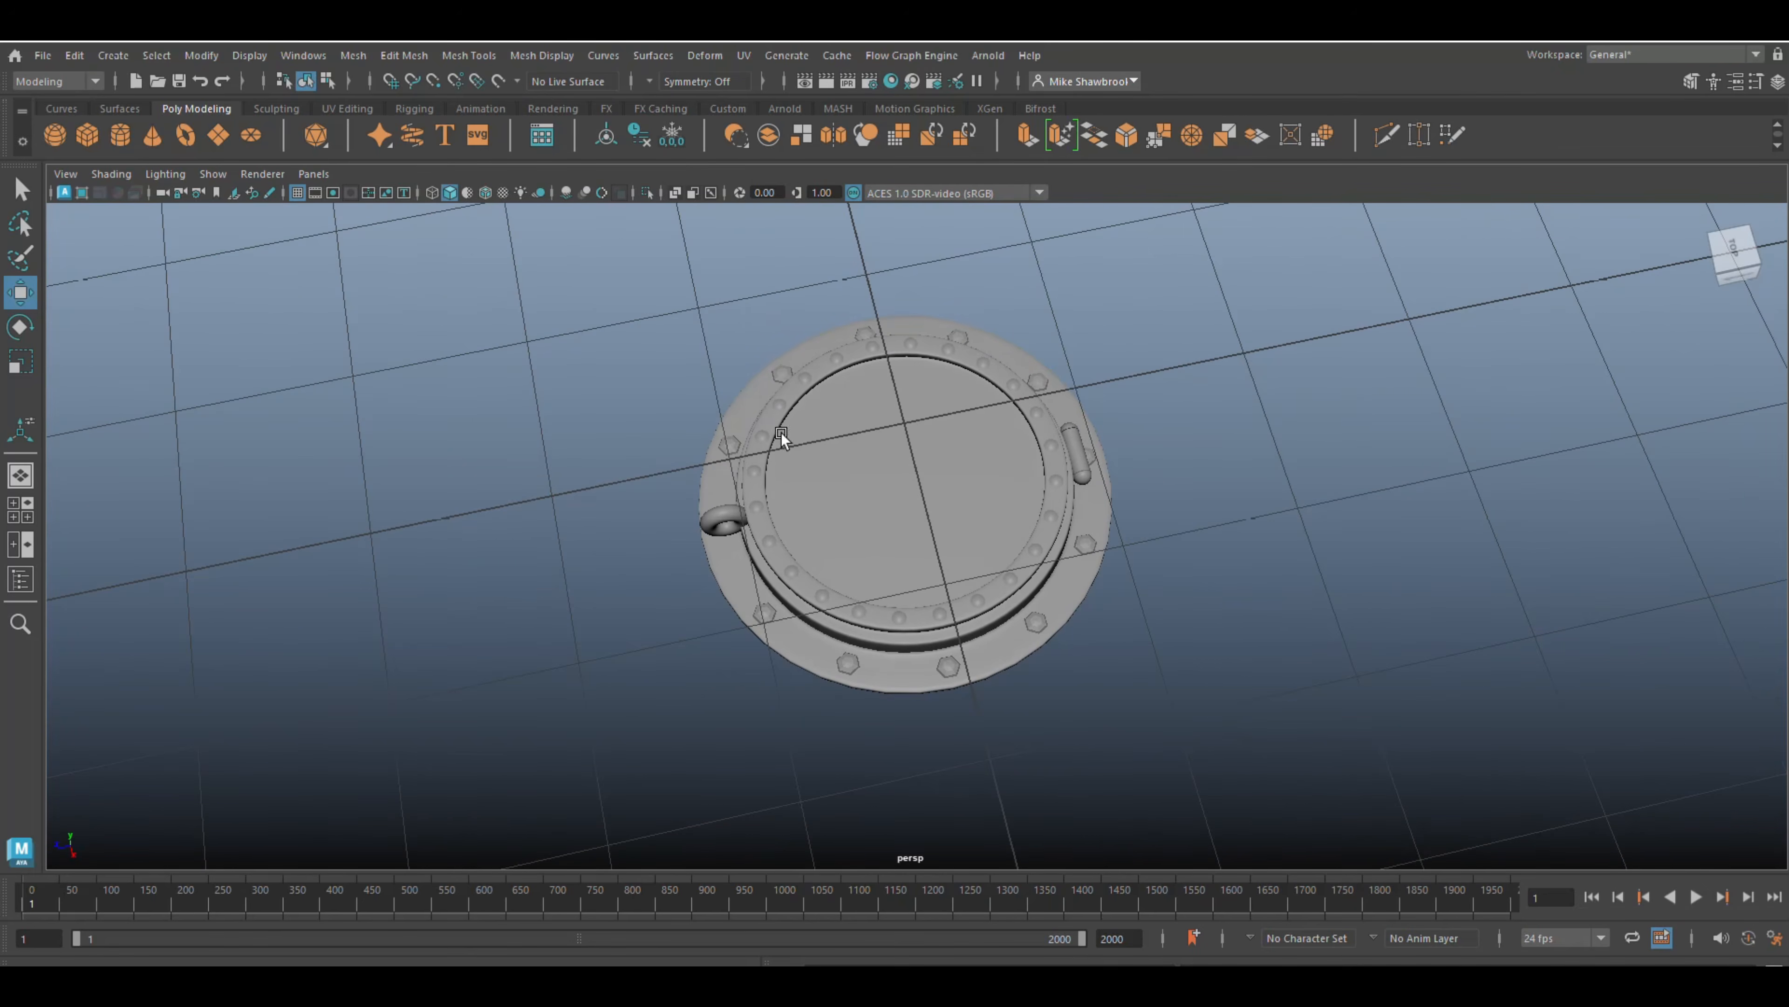